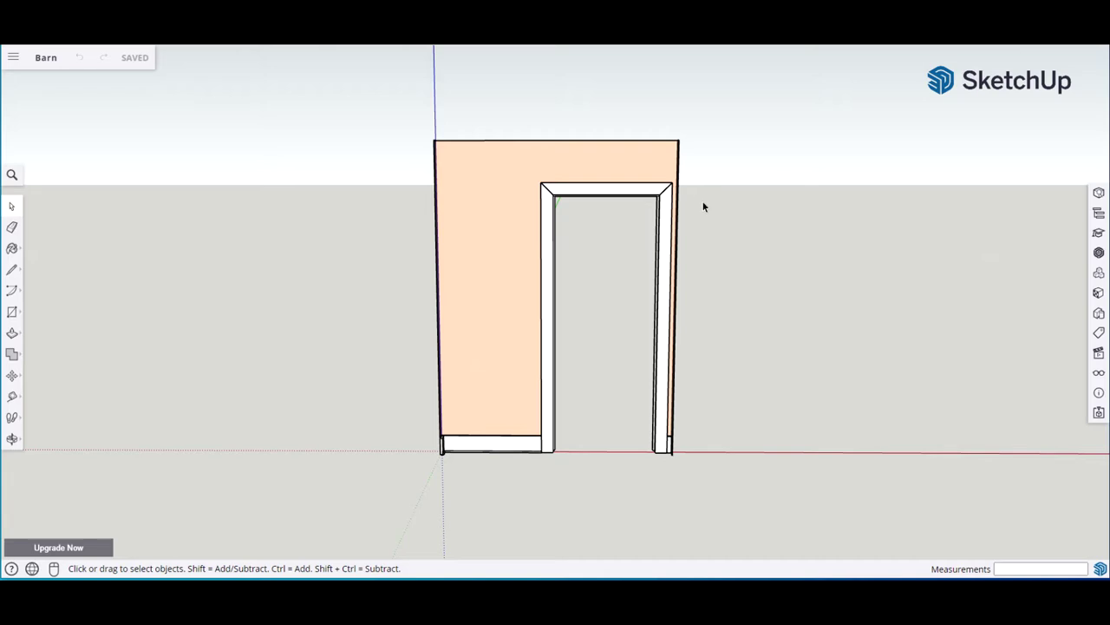
Zoom in on the door opening and start a rectangle beside the framed doorway
{"action": "scroll", "coordinate": [704, 206], "scroll_direction": "up", "scroll_amount": 3}
{"action": "scroll", "coordinate": [748, 229], "scroll_direction": "up", "scroll_amount": 3}
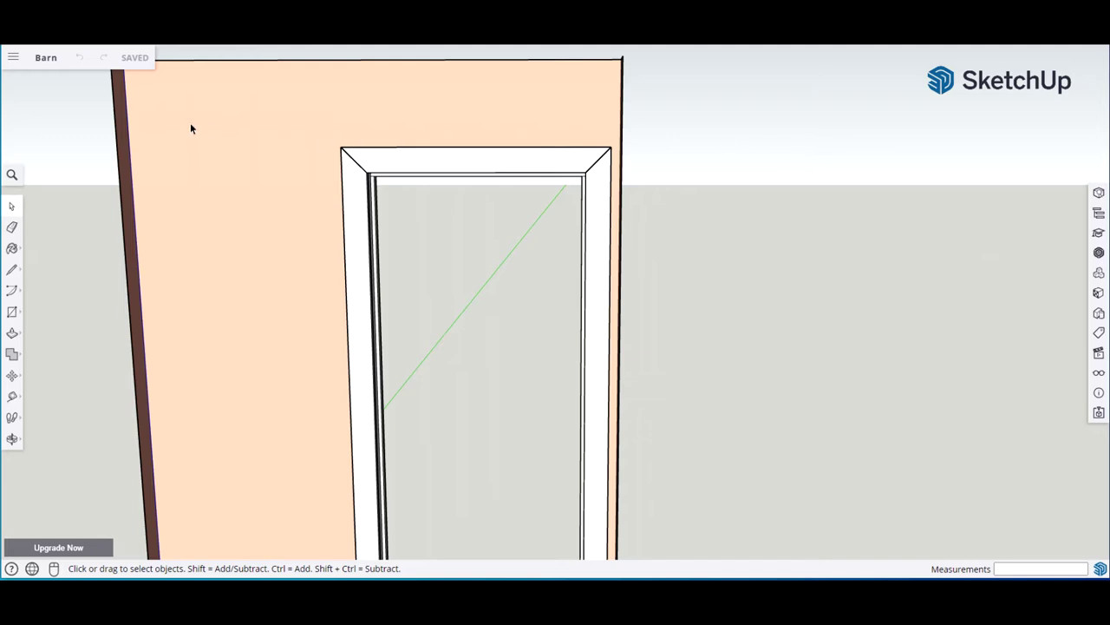
{"action": "key", "text": "r"}
{"action": "left_click", "coordinate": [703, 149]}
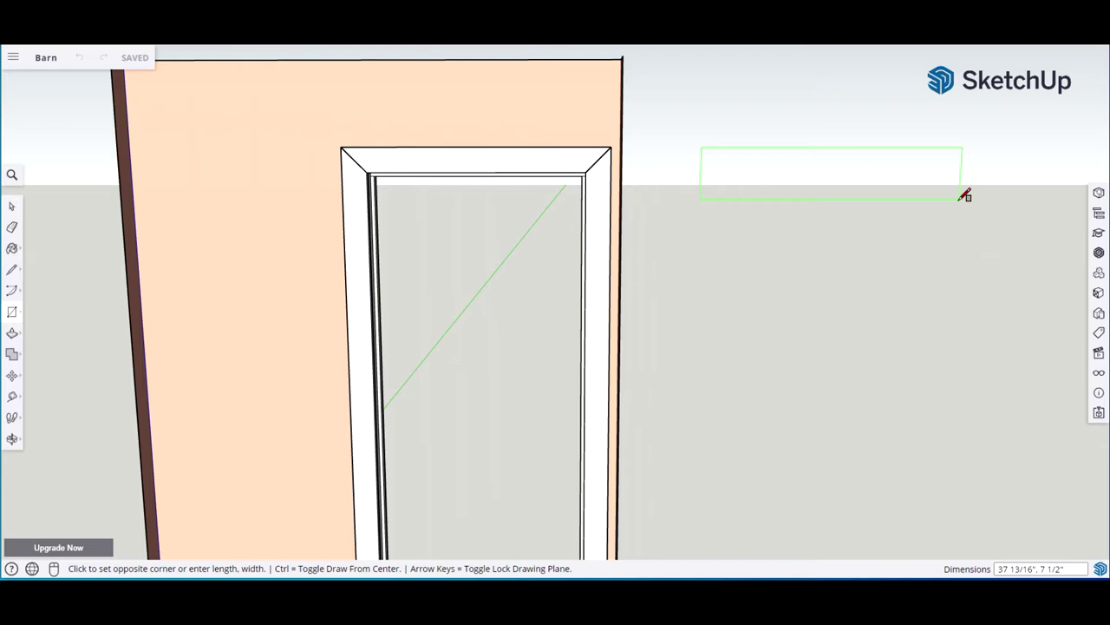
Make a 72-inch rectangle, push/pull it 3/4 inch into a board, and select it
{"action": "type", "text": "72,4"}
{"action": "key", "text": "Return"}
{"action": "key", "text": "p"}
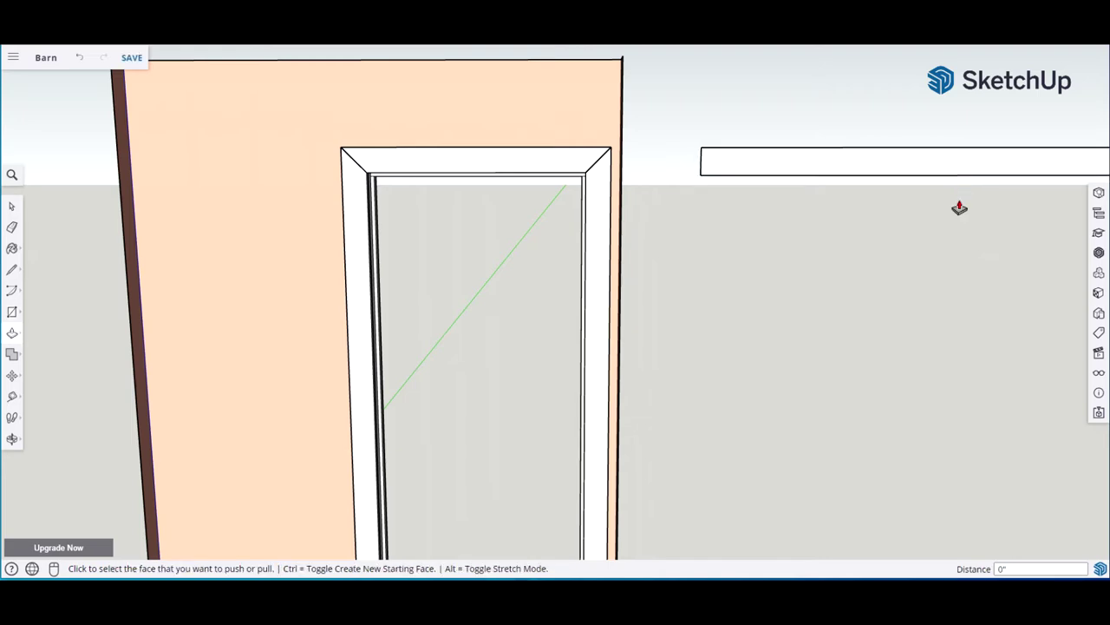
{"action": "left_click", "coordinate": [809, 171]}
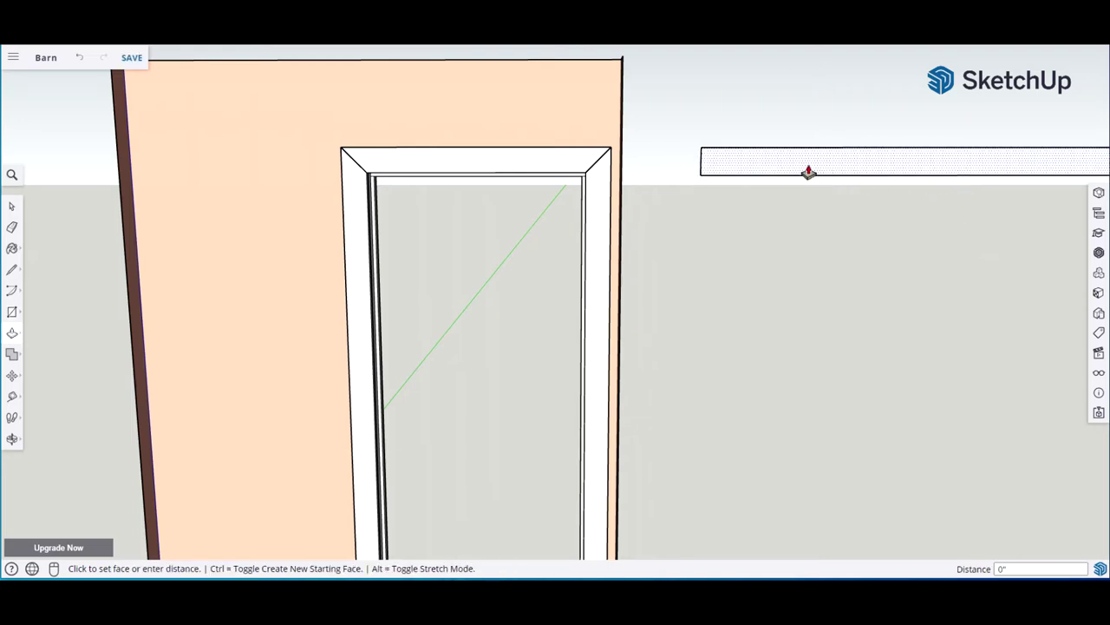
{"action": "type", "text": "3/4"}
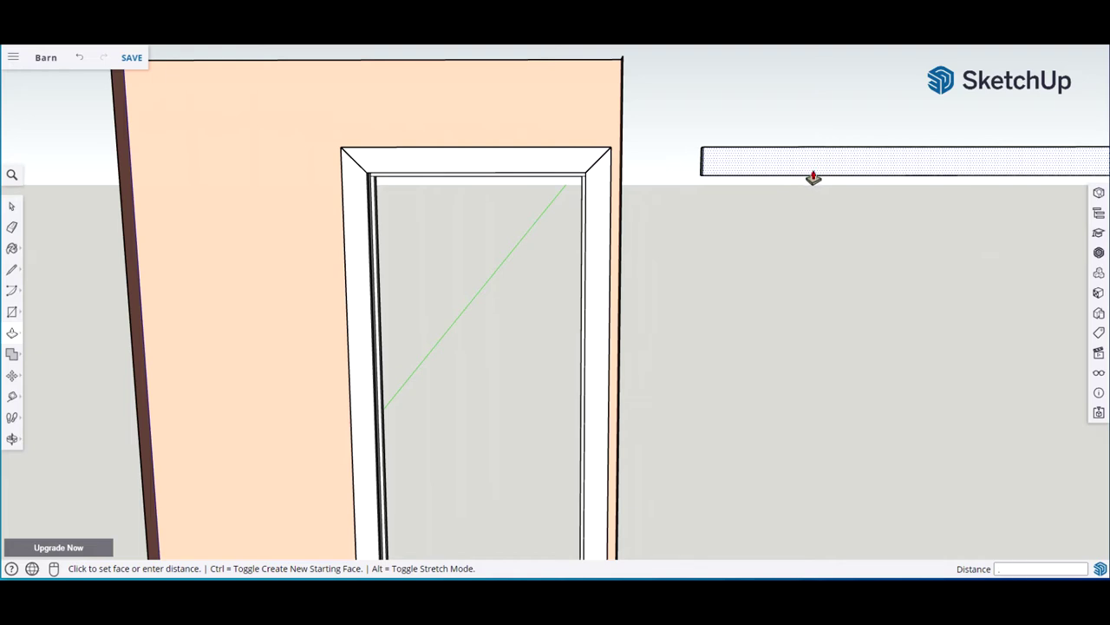
{"action": "key", "text": "Return"}
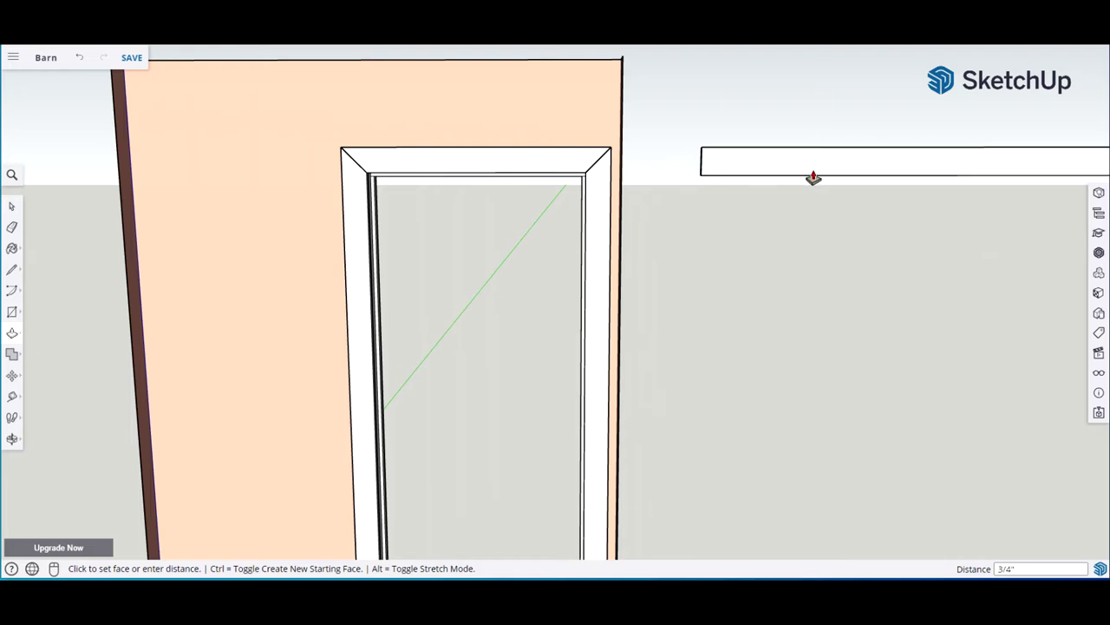
{"action": "key", "text": "space"}
{"action": "left_click", "coordinate": [770, 169]}
{"action": "middle_click_drag", "start_coordinate": [697, 141], "coordinate": [752, 169]}
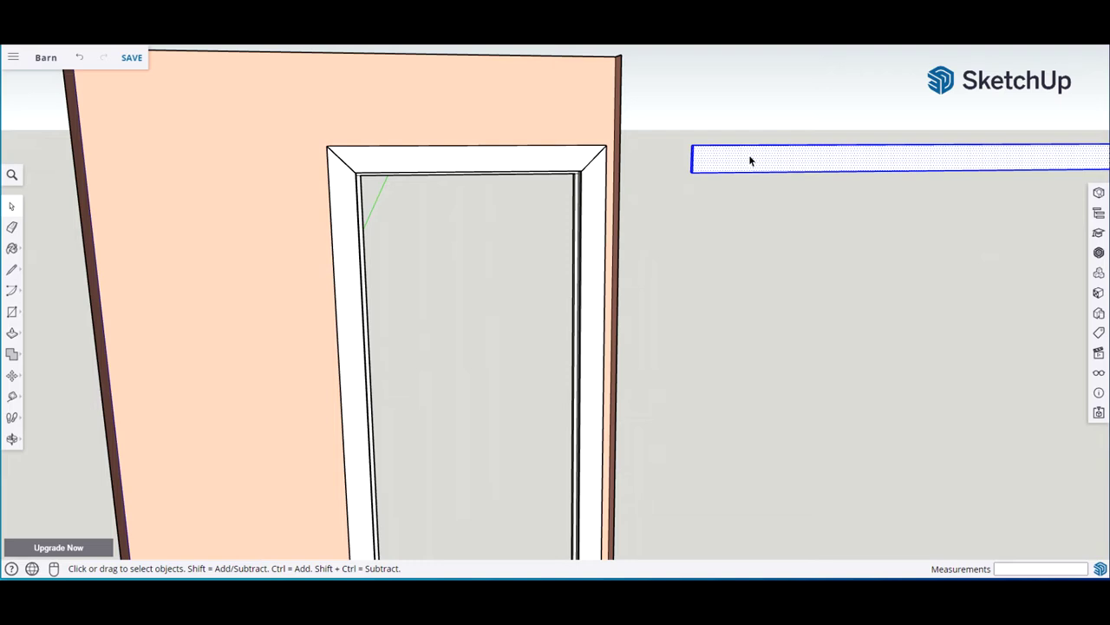
Paint the new board with Wood Veneer 01 from the Wood materials
{"action": "key", "text": "b"}
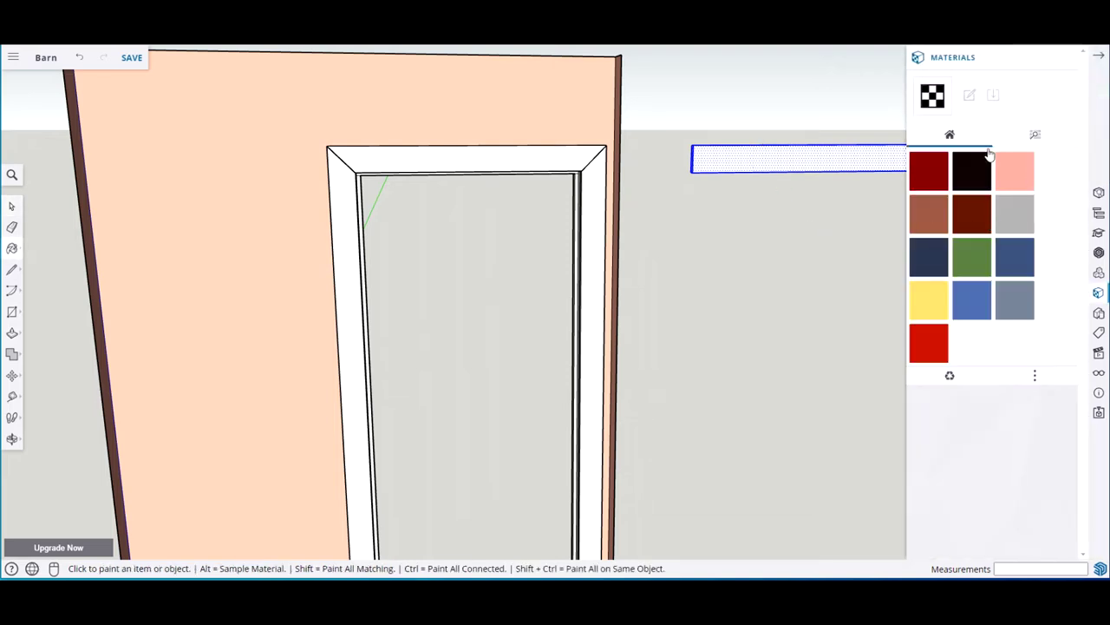
{"action": "left_click", "coordinate": [1035, 137]}
{"action": "scroll", "coordinate": [984, 304], "scroll_direction": "down", "scroll_amount": 3}
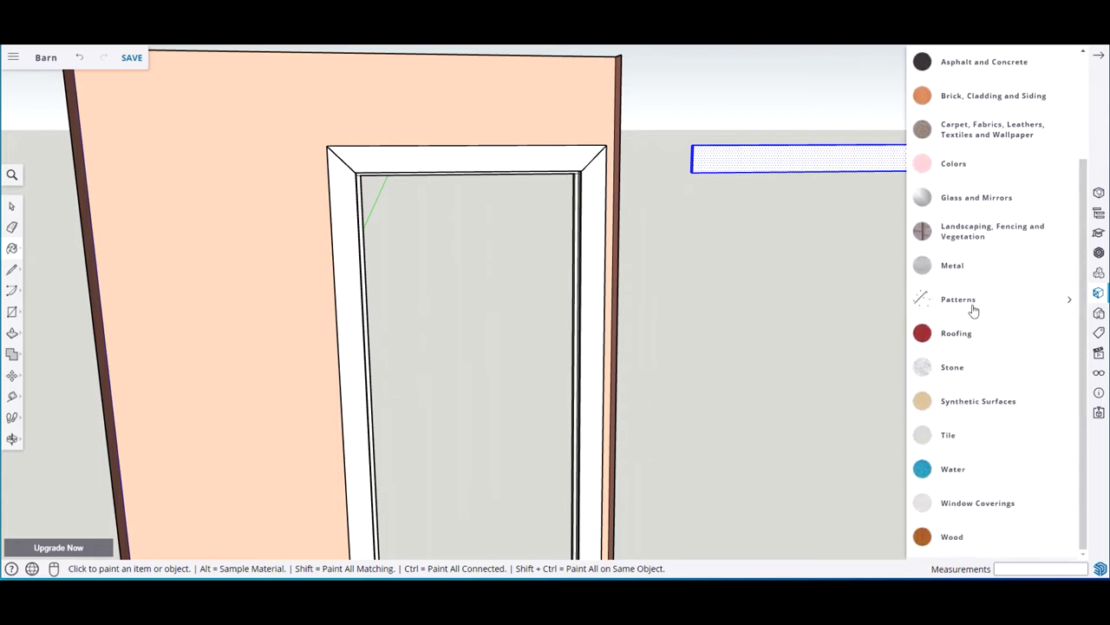
{"action": "left_click", "coordinate": [940, 536]}
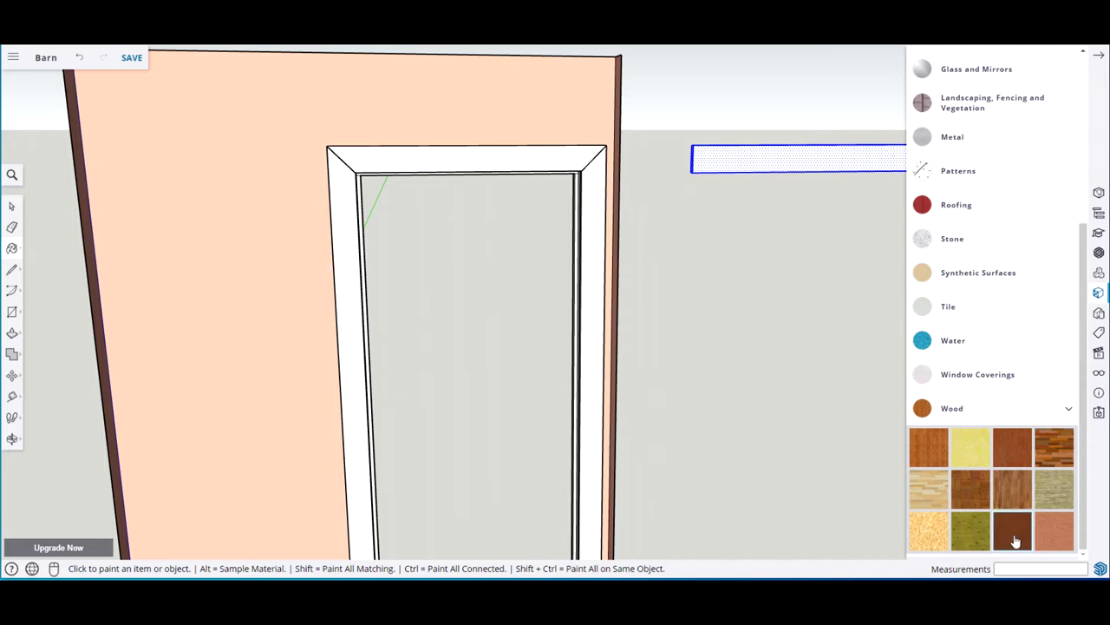
{"action": "left_click", "coordinate": [1015, 542]}
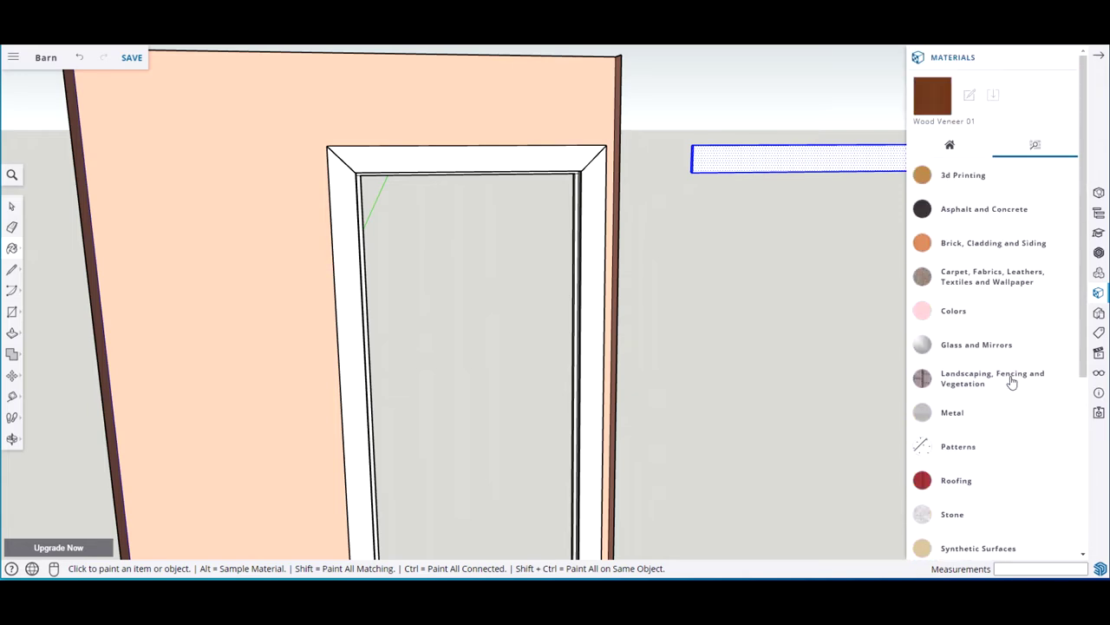
{"action": "left_click", "coordinate": [744, 152]}
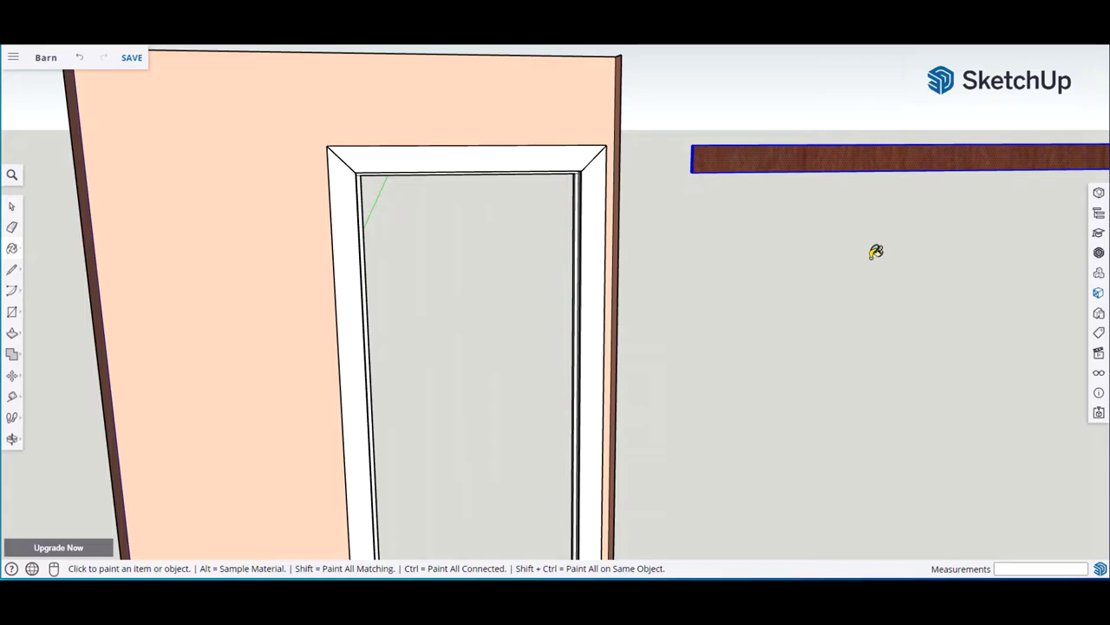
Make the wood board a component named HeaderBoard
{"action": "key", "text": "g"}
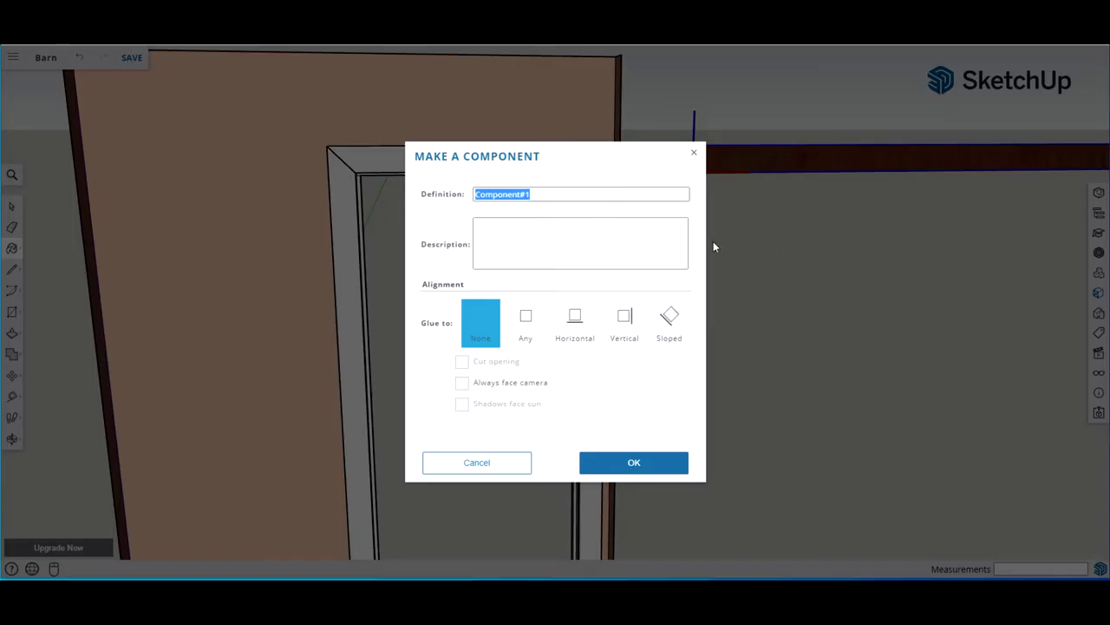
{"action": "type", "text": "HeaderBoa"}
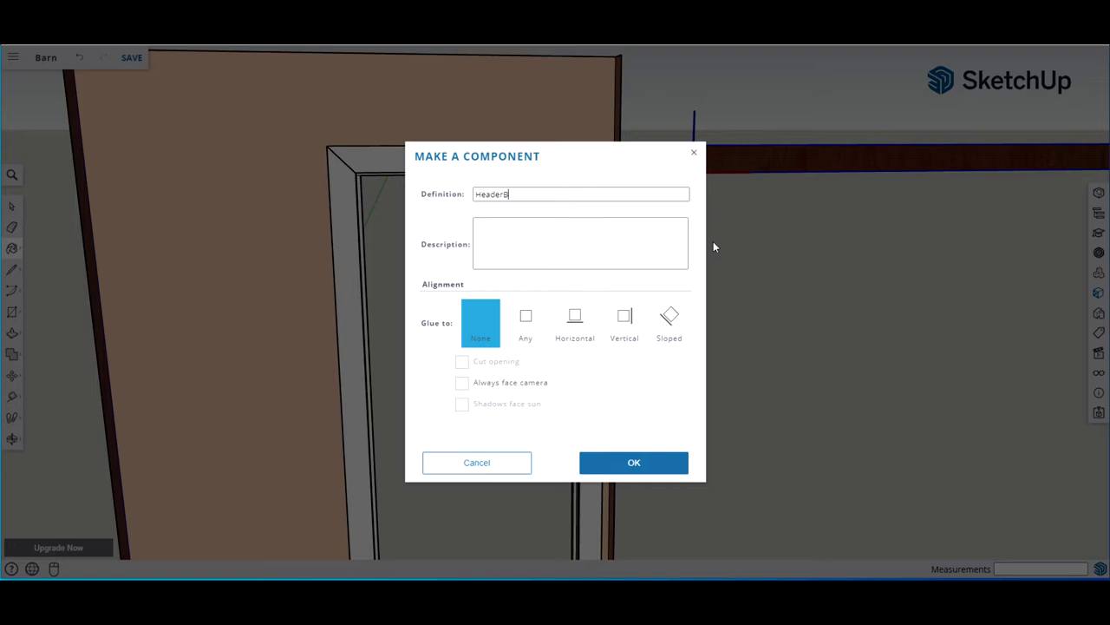
{"action": "type", "text": "rd"}
{"action": "left_click", "coordinate": [637, 463]}
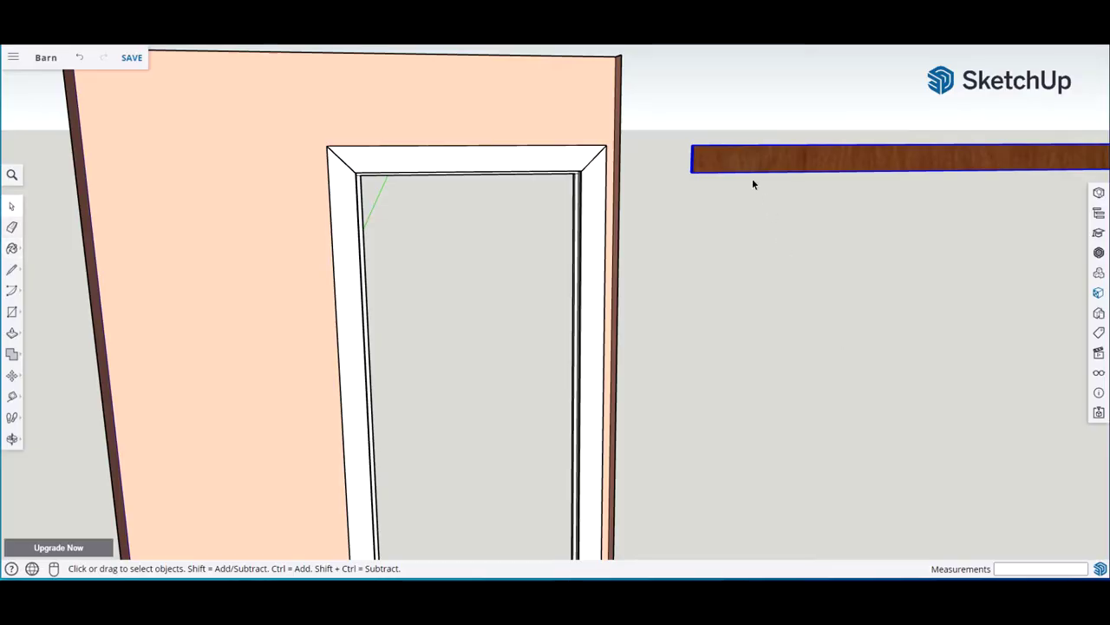
{"action": "scroll", "coordinate": [447, 248], "scroll_direction": "up", "scroll_amount": 1}
{"action": "scroll", "coordinate": [446, 248], "scroll_direction": "down", "scroll_amount": 1}
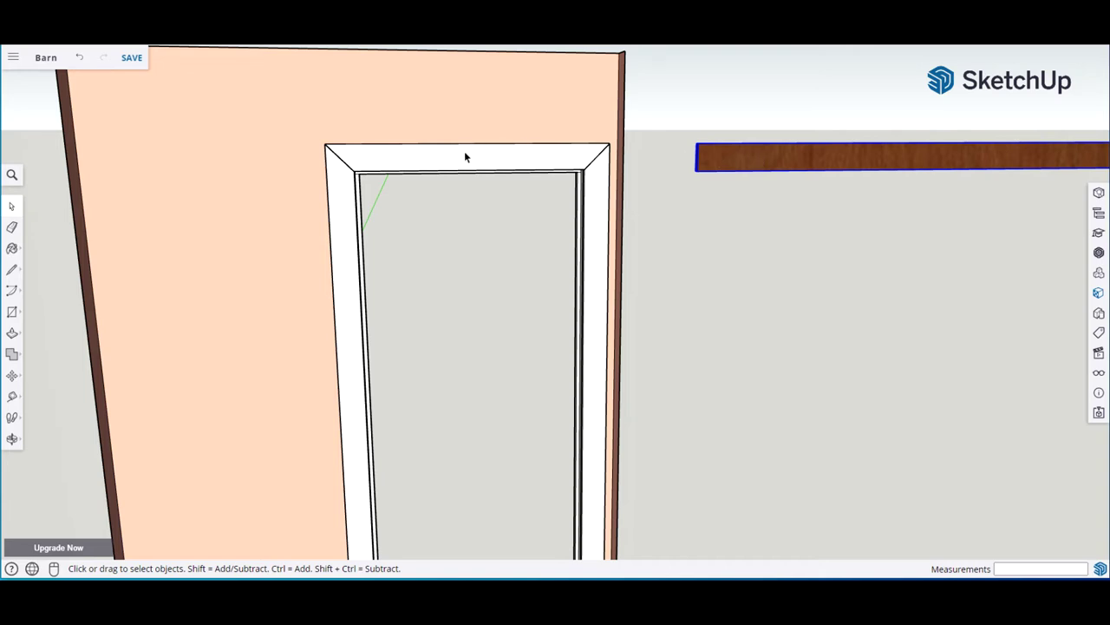
{"action": "middle_click_drag", "start_coordinate": [442, 142], "coordinate": [439, 177]}
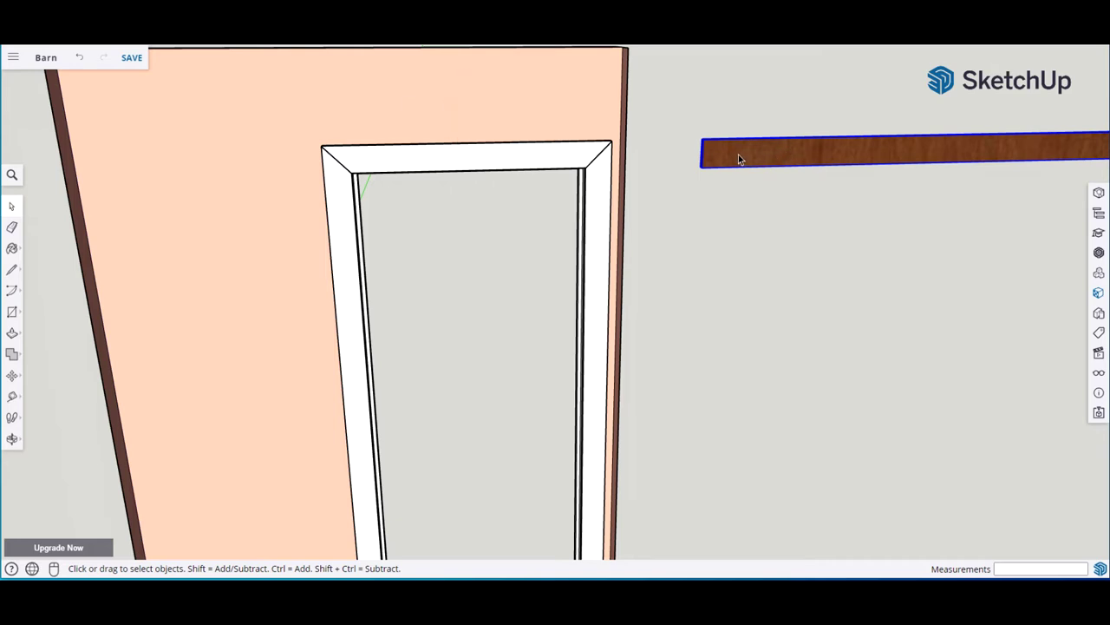
Move the HeaderBoard by its end midpoint onto the top of the barn wall
{"action": "key", "text": "m"}
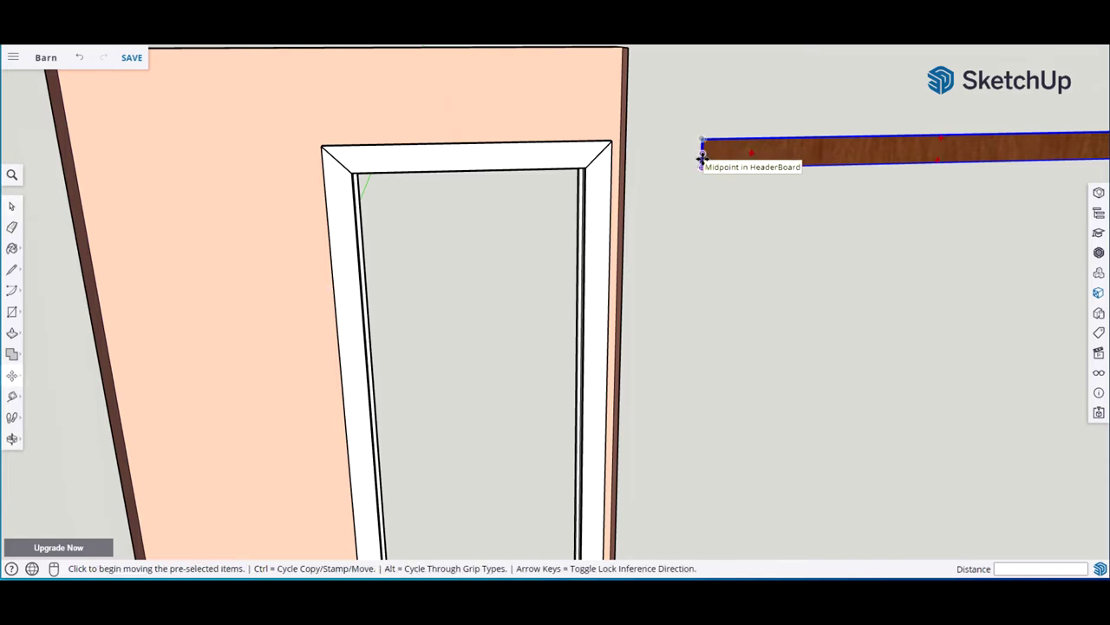
{"action": "left_click", "coordinate": [703, 154]}
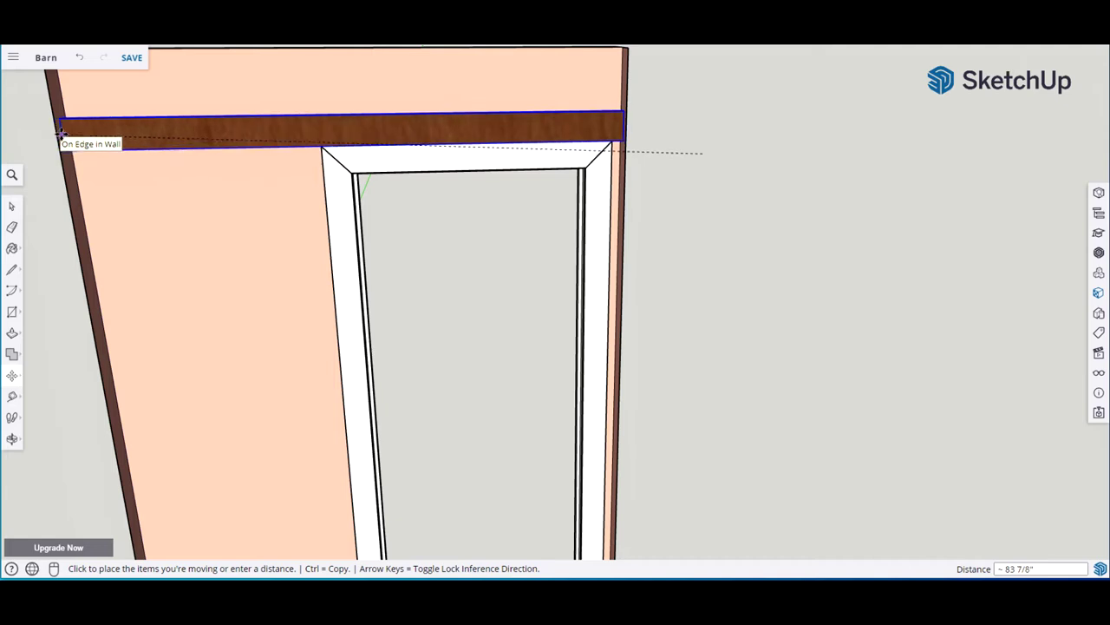
{"action": "left_click", "coordinate": [60, 131]}
{"action": "key", "text": "space"}
{"action": "middle_click_drag", "start_coordinate": [97, 268], "coordinate": [506, 290]}
{"action": "scroll", "coordinate": [194, 253], "scroll_direction": "down", "scroll_amount": 3}
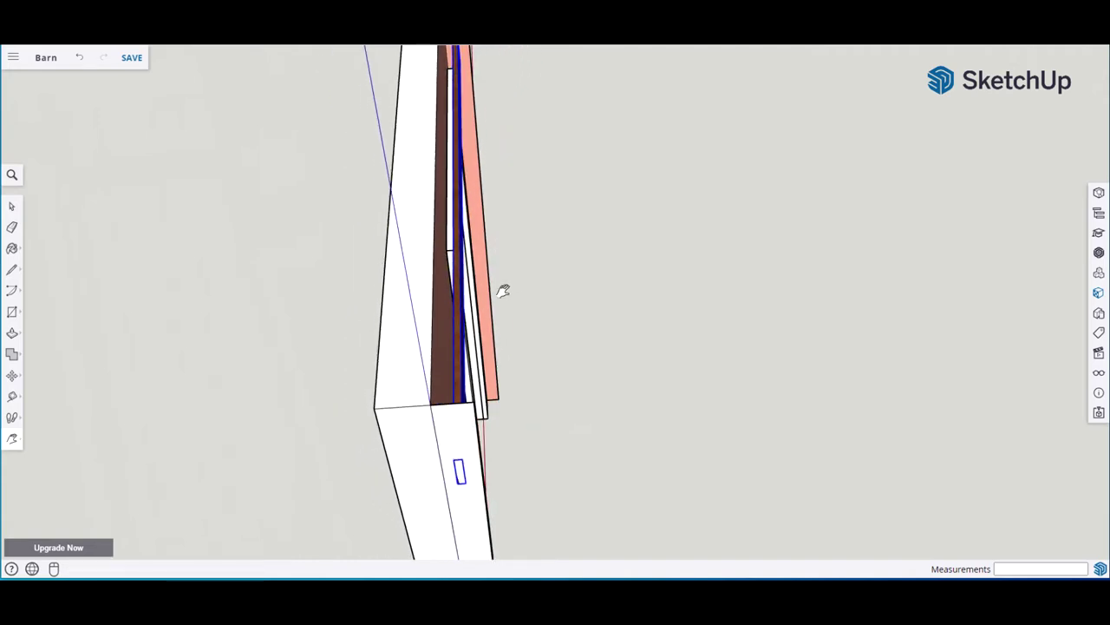
{"action": "scroll", "coordinate": [506, 287], "scroll_direction": "up", "scroll_amount": 2}
{"action": "scroll", "coordinate": [506, 287], "scroll_direction": "up", "scroll_amount": 2}
{"action": "middle_click_drag", "start_coordinate": [421, 266], "coordinate": [485, 197], "text": "shift"}
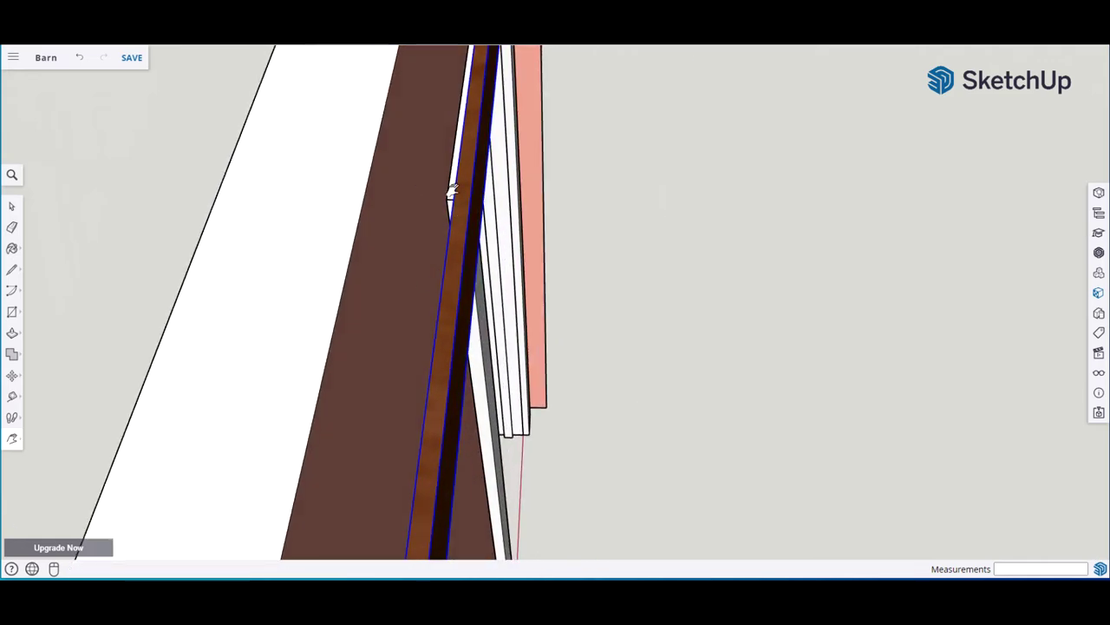
Move the HeaderBoard by its edge so it sits flush on the wall face
{"action": "key", "text": "m"}
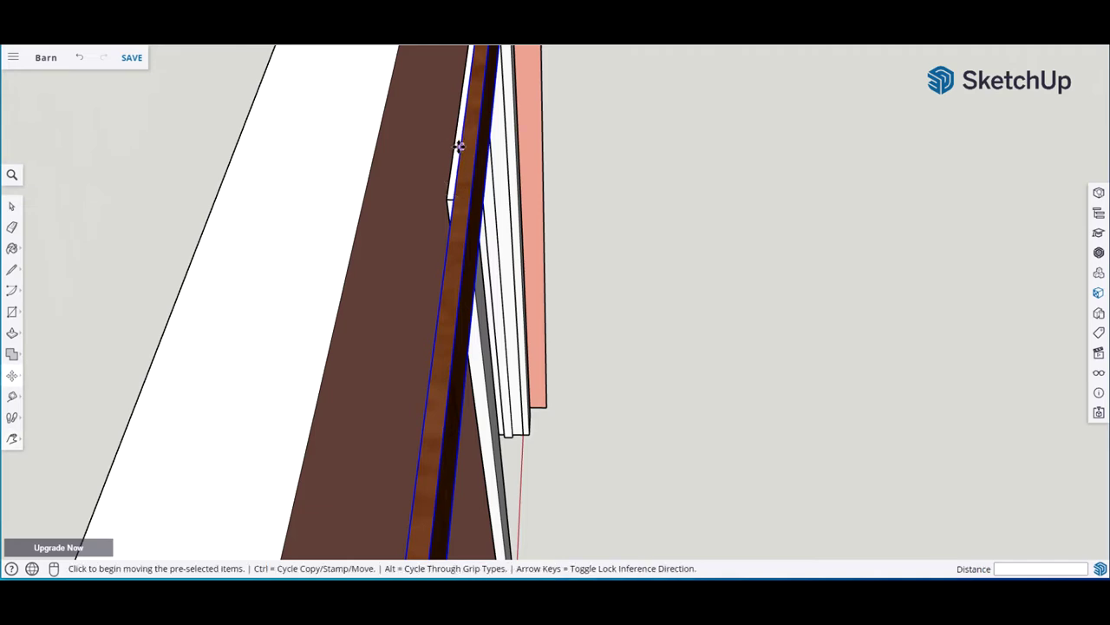
{"action": "left_click", "coordinate": [458, 153]}
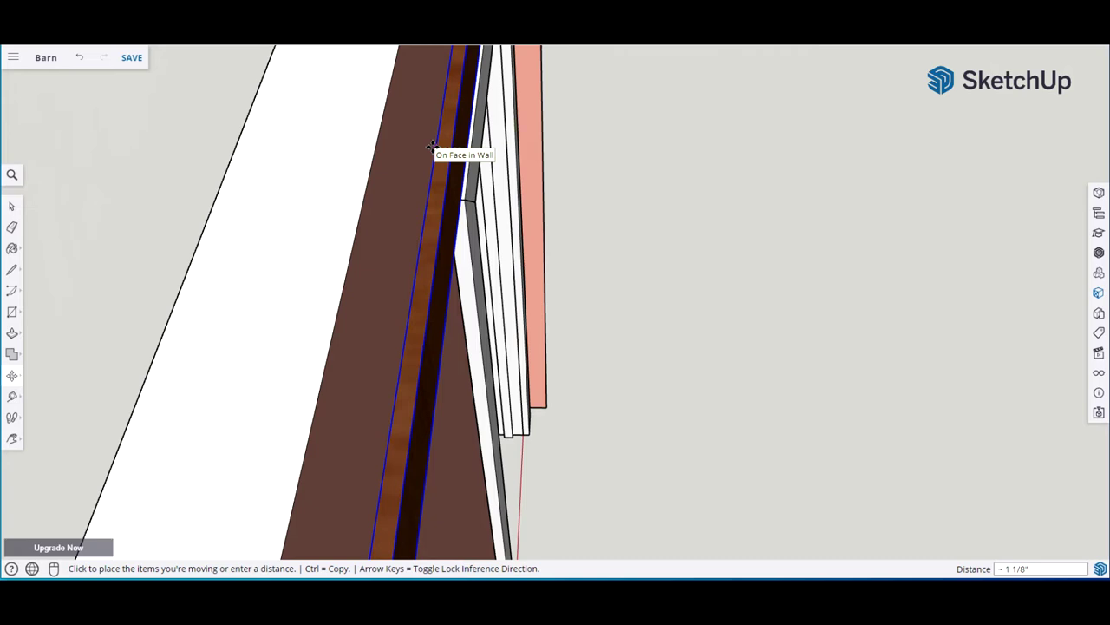
{"action": "left_click", "coordinate": [432, 148]}
{"action": "key", "text": "space"}
{"action": "middle_click_drag", "start_coordinate": [575, 181], "coordinate": [473, 166]}
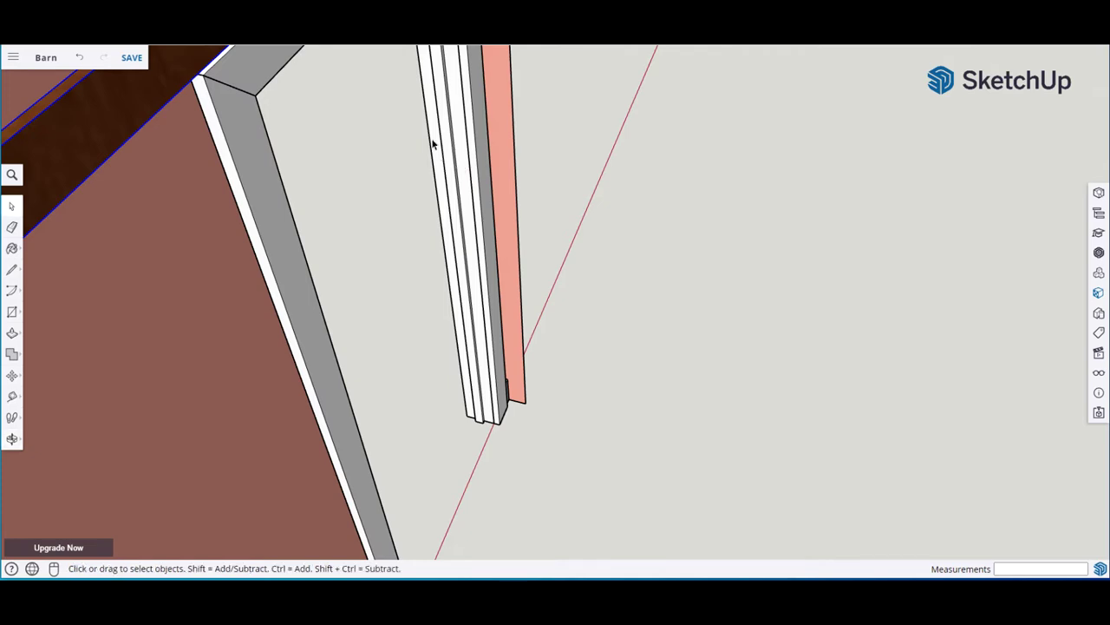
Snap the HeaderBoard's bottom edge onto the top corner of the door trim
{"action": "middle_click_drag", "start_coordinate": [422, 129], "coordinate": [434, 327], "text": "shift"}
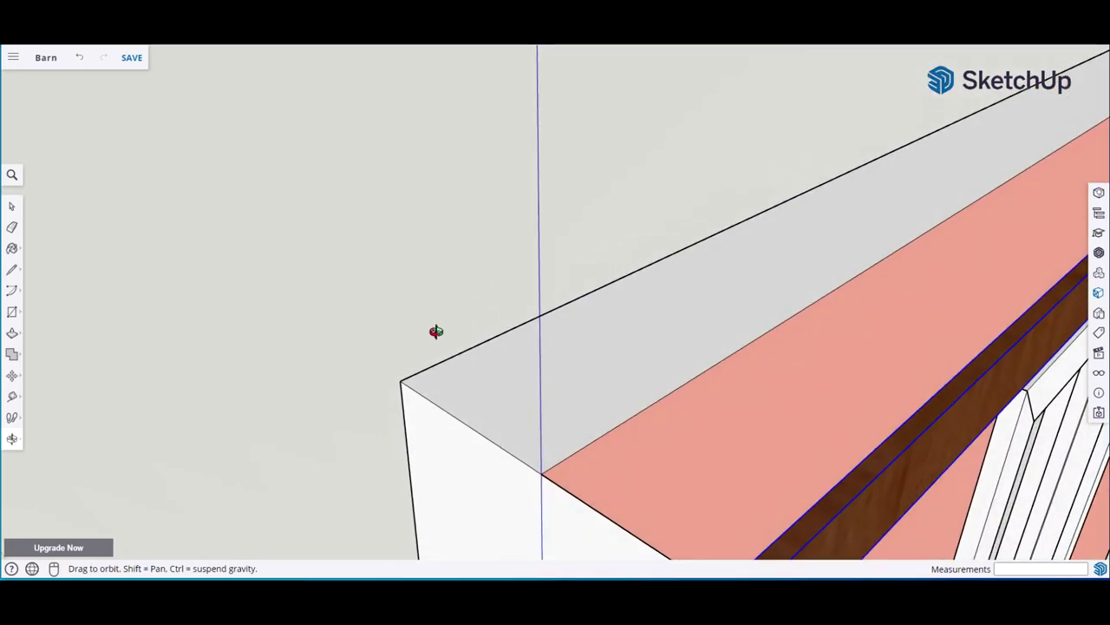
{"action": "middle_click_drag", "start_coordinate": [828, 449], "coordinate": [553, 278], "text": "shift"}
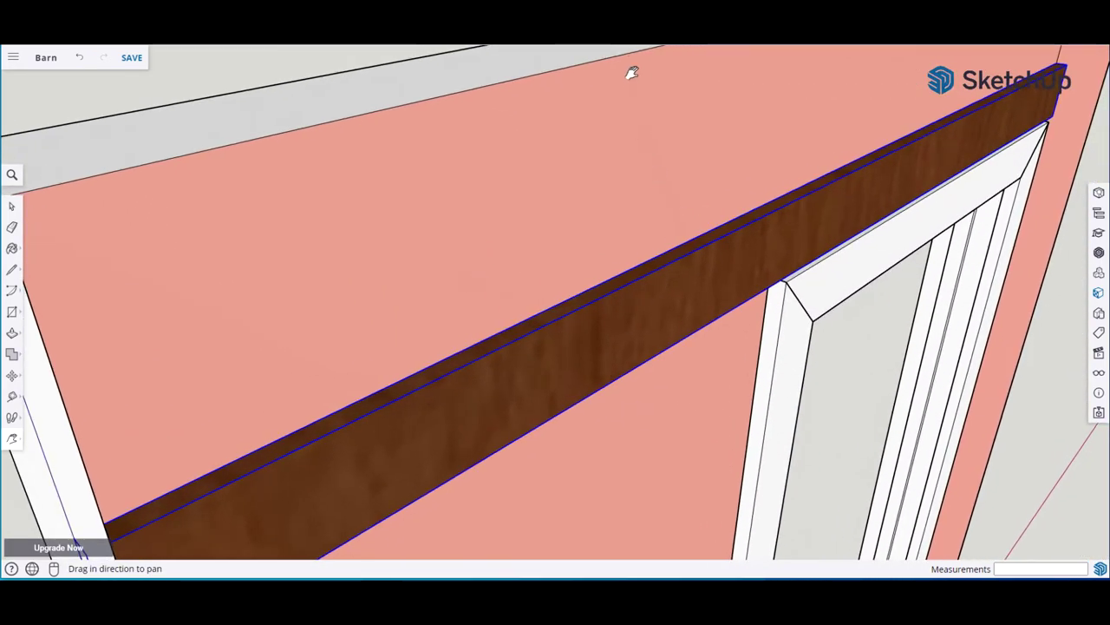
{"action": "middle_click_drag", "start_coordinate": [683, 49], "coordinate": [625, 320]}
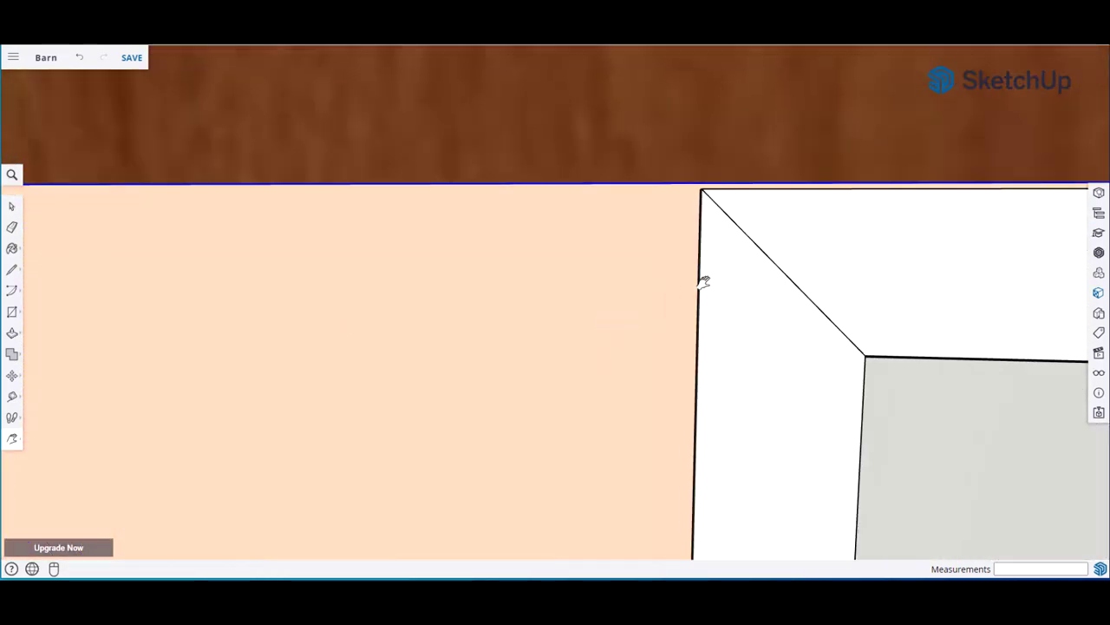
{"action": "middle_click_drag", "start_coordinate": [769, 280], "coordinate": [1041, 292]}
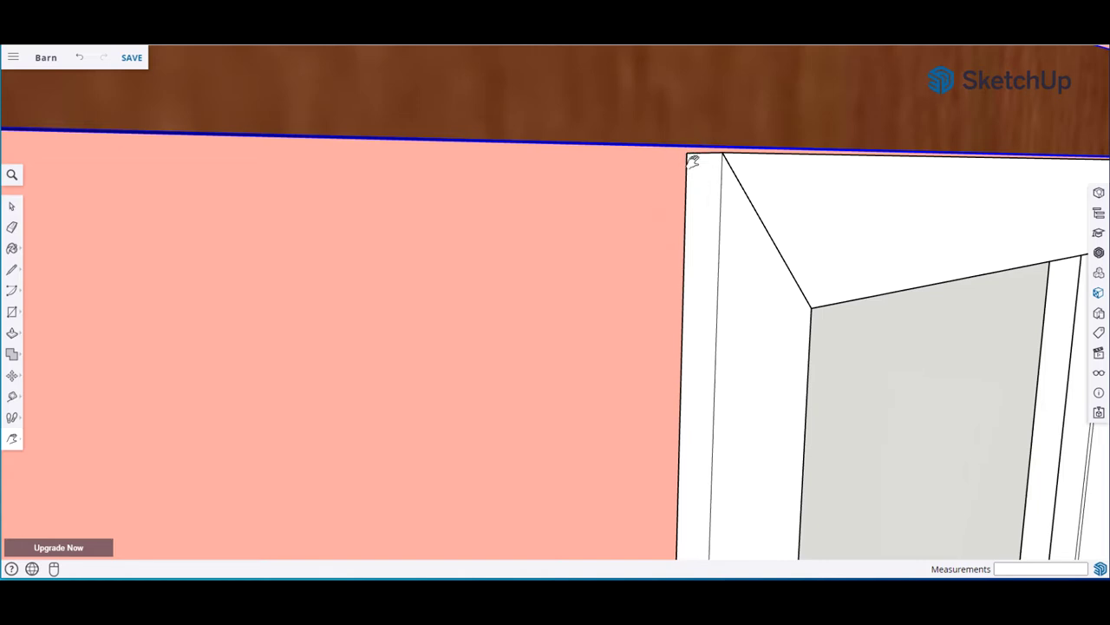
{"action": "key", "text": "m"}
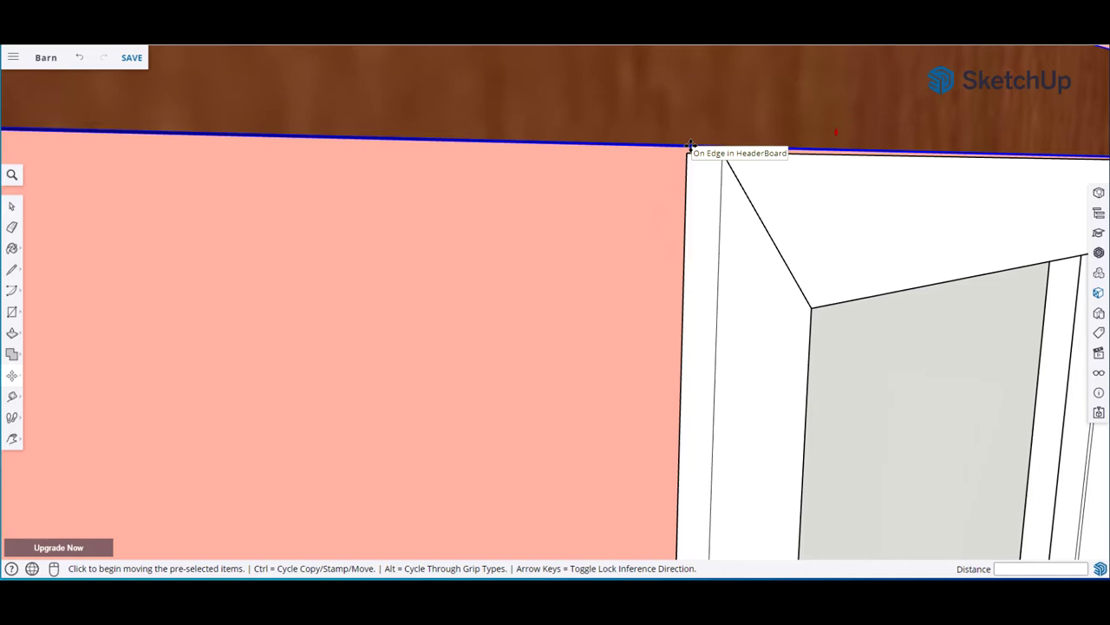
{"action": "left_click", "coordinate": [691, 148]}
{"action": "left_click", "coordinate": [691, 155]}
{"action": "key", "text": "space"}
Select the door trim and the header board face to check the alignment
{"action": "left_click", "coordinate": [647, 207]}
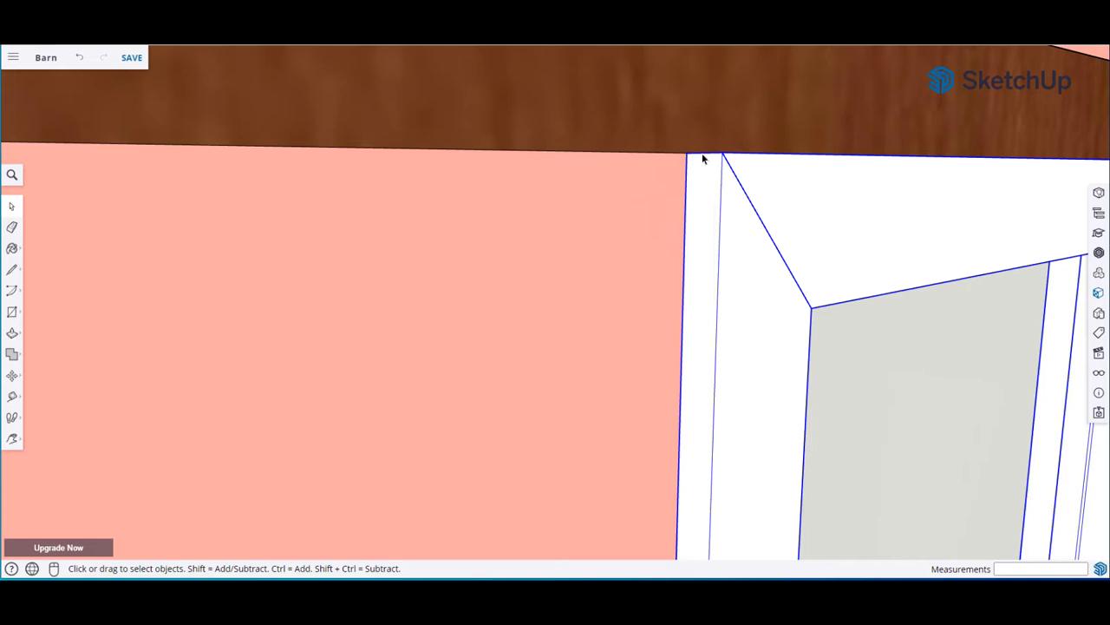
{"action": "left_click", "coordinate": [655, 146]}
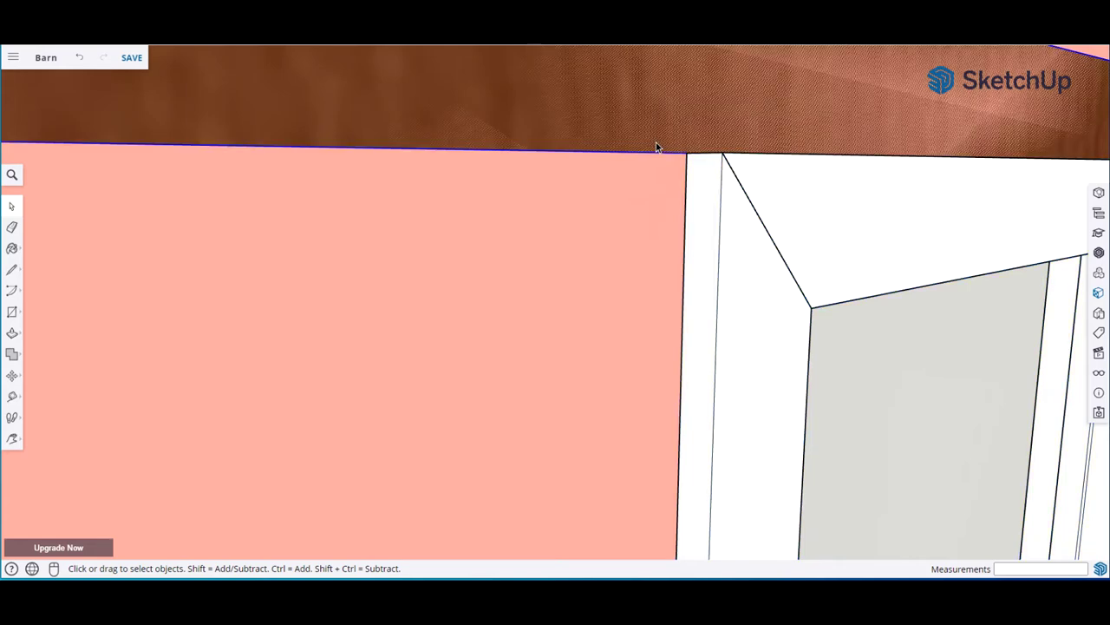
{"action": "middle_click_drag", "start_coordinate": [595, 216], "coordinate": [819, 118]}
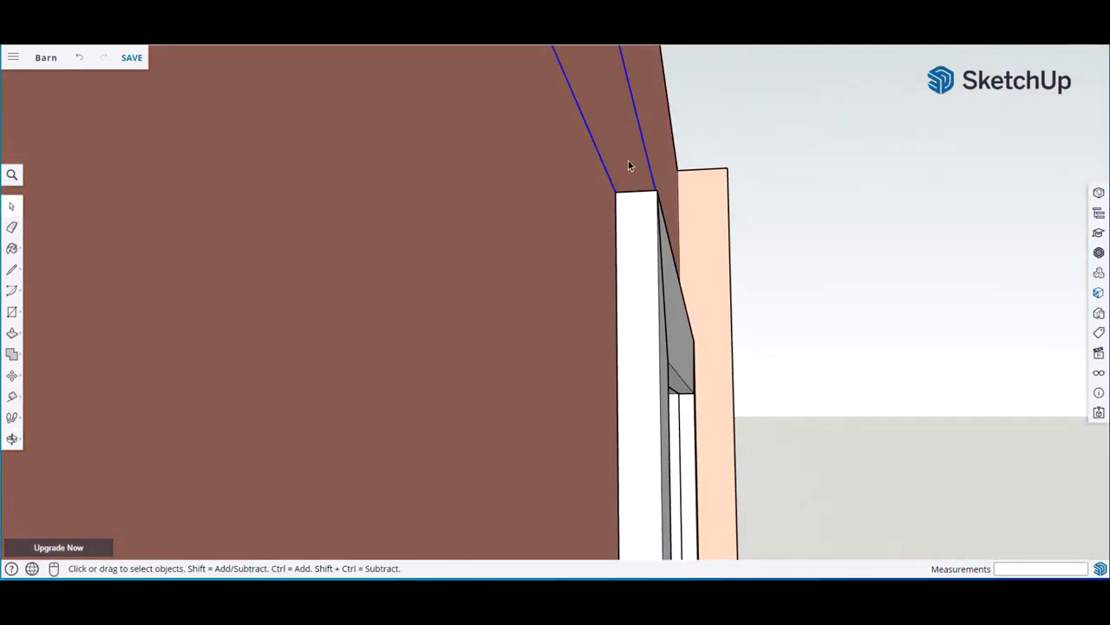
Shift the header board slightly along the wall
{"action": "middle_click_drag", "start_coordinate": [613, 185], "coordinate": [583, 203]}
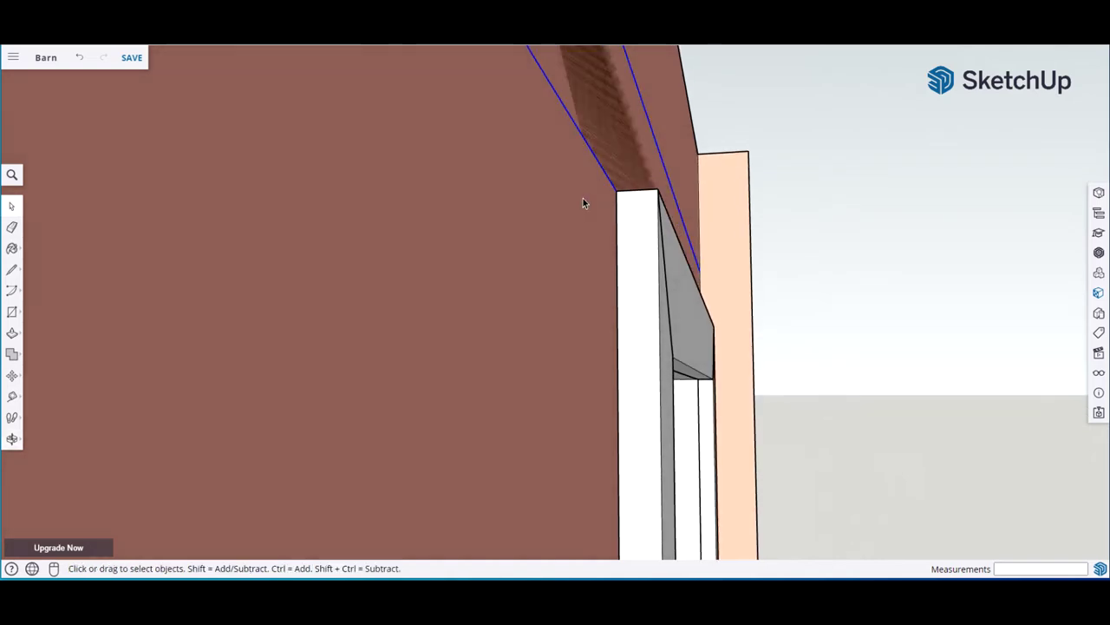
{"action": "key", "text": "m"}
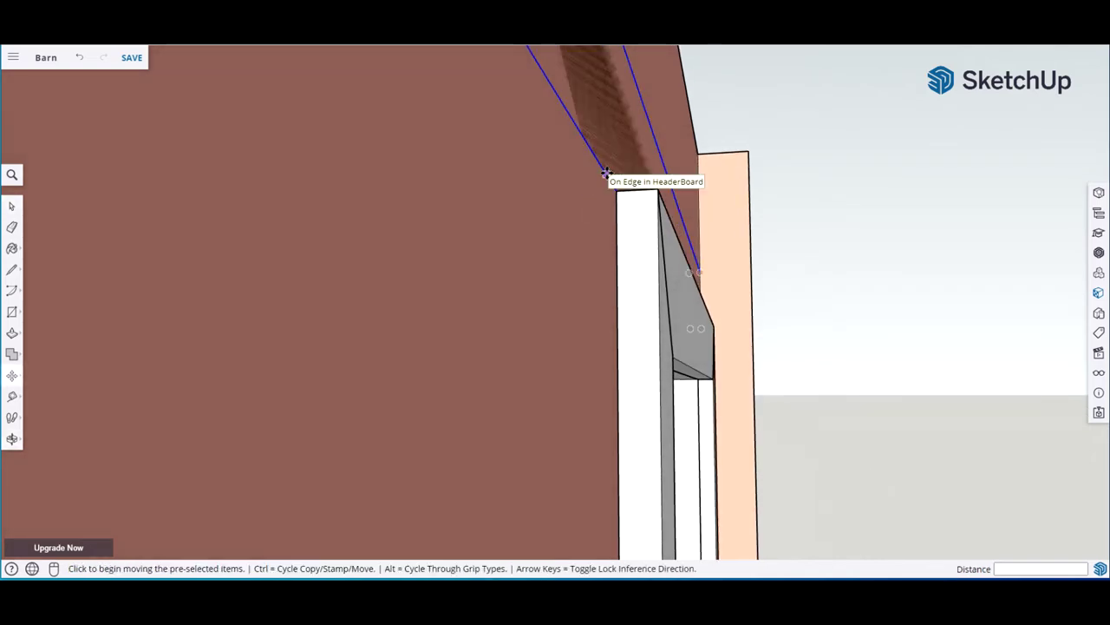
{"action": "left_click", "coordinate": [607, 171]}
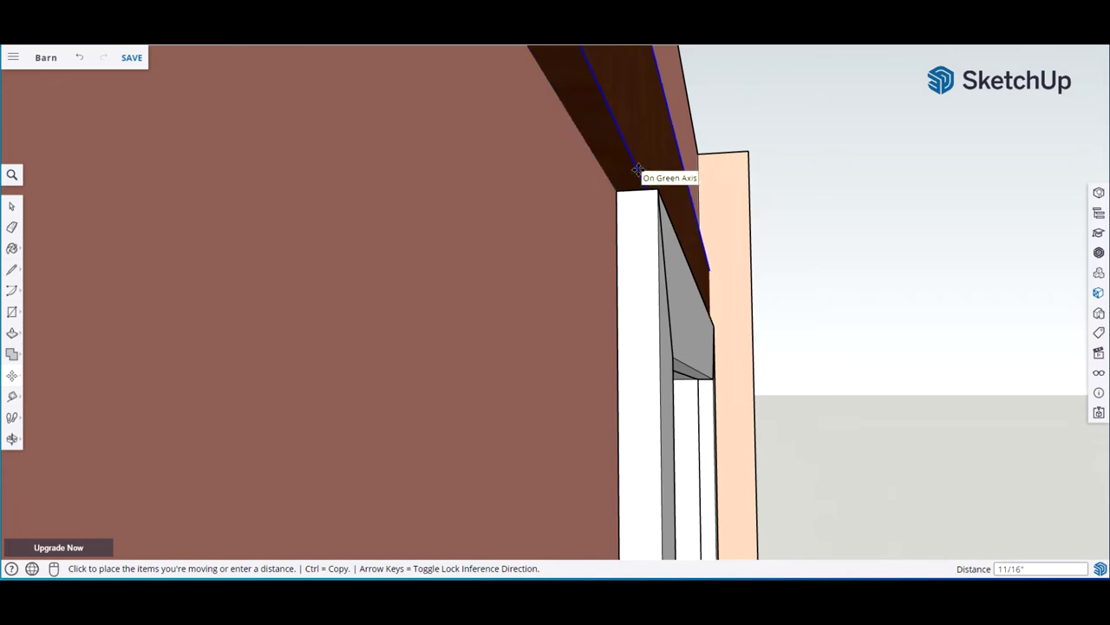
{"action": "left_click", "coordinate": [637, 169]}
Raise the header board by 0.5 inch
{"action": "middle_click_drag", "start_coordinate": [567, 206], "coordinate": [609, 193]}
{"action": "middle_click_drag", "start_coordinate": [645, 156], "coordinate": [503, 204]}
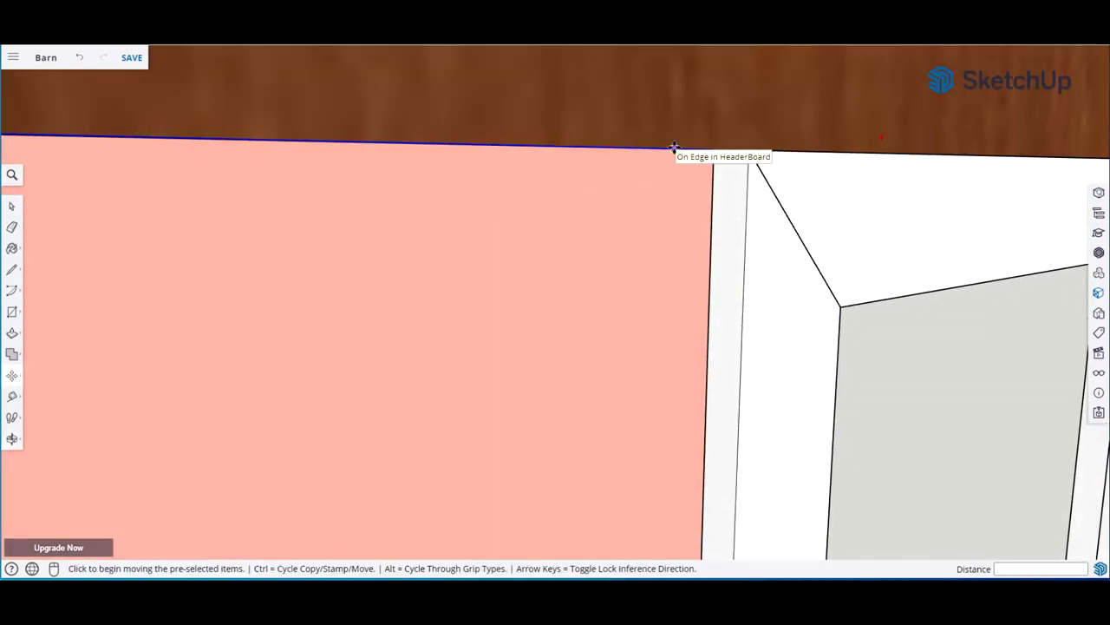
{"action": "left_click", "coordinate": [674, 148]}
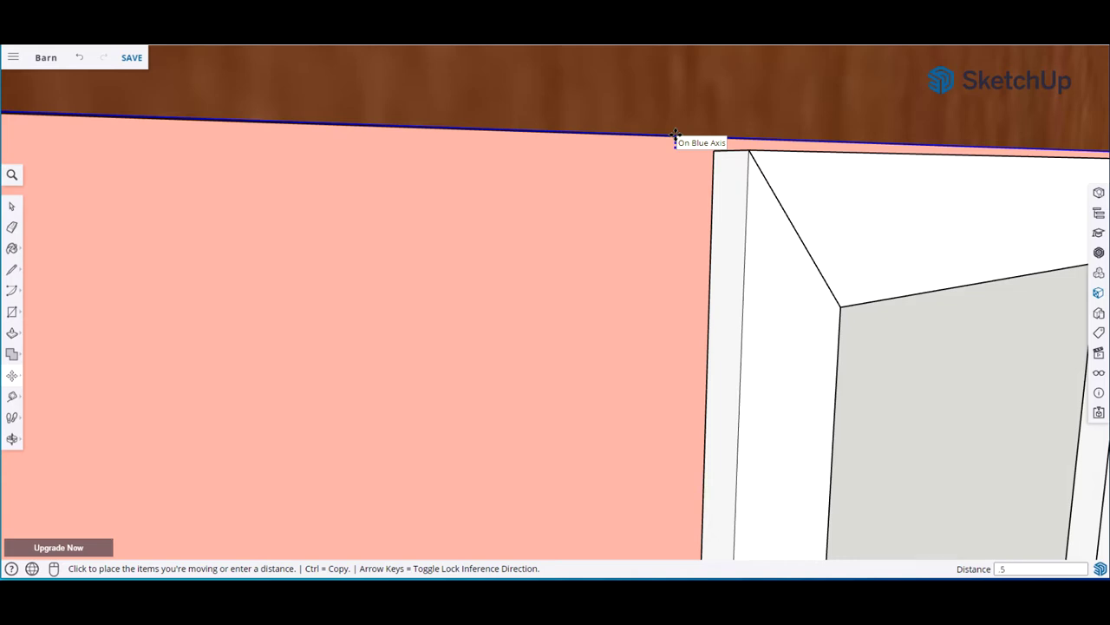
{"action": "key", "text": "Return"}
{"action": "key", "text": "space"}
{"action": "left_click", "coordinate": [598, 164]}
Orbit out to view the whole wall and door frame, clearing the selection
{"action": "key", "text": "o"}
{"action": "left_click_drag", "start_coordinate": [513, 188], "coordinate": [471, 190]}
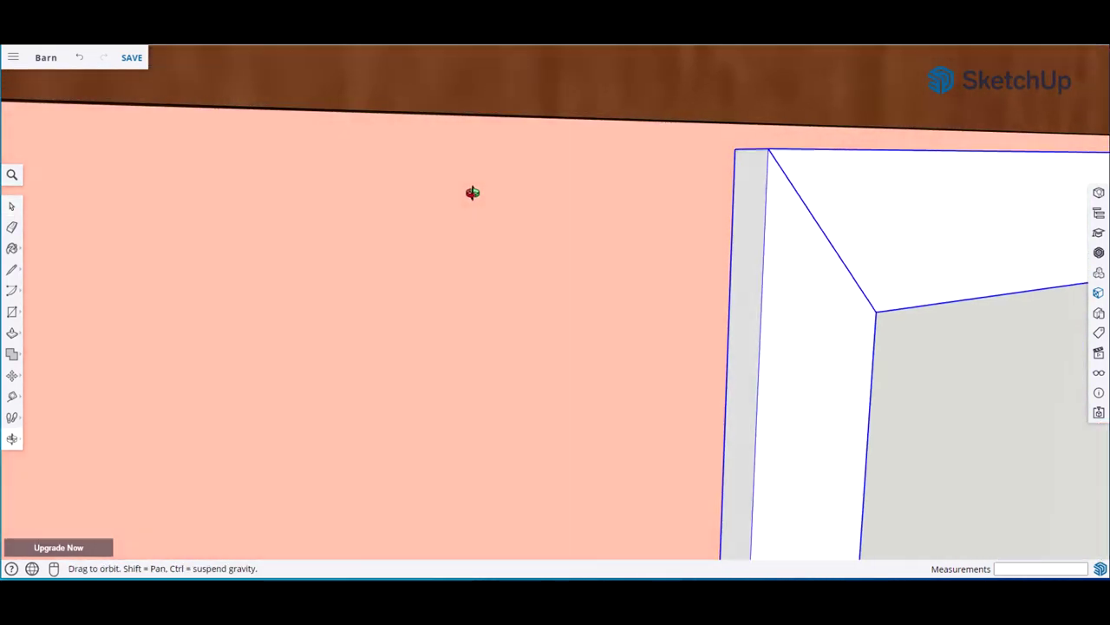
{"action": "key", "text": "space"}
{"action": "scroll", "coordinate": [469, 200], "scroll_direction": "down", "scroll_amount": 5}
{"action": "middle_click_drag", "start_coordinate": [485, 208], "coordinate": [325, 209]}
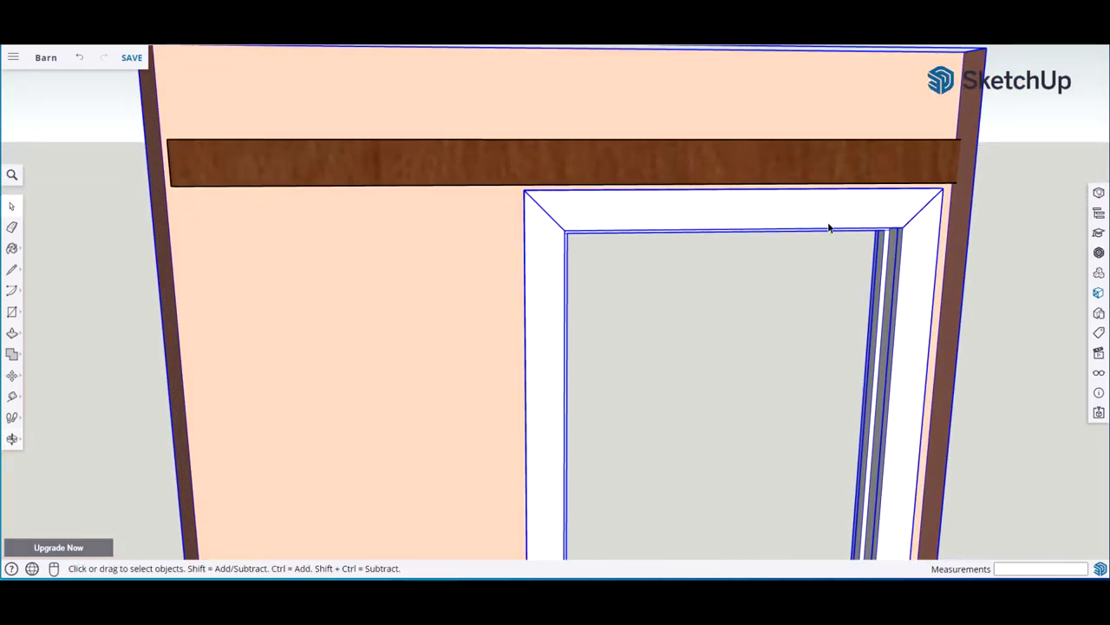
{"action": "left_click", "coordinate": [1031, 182]}
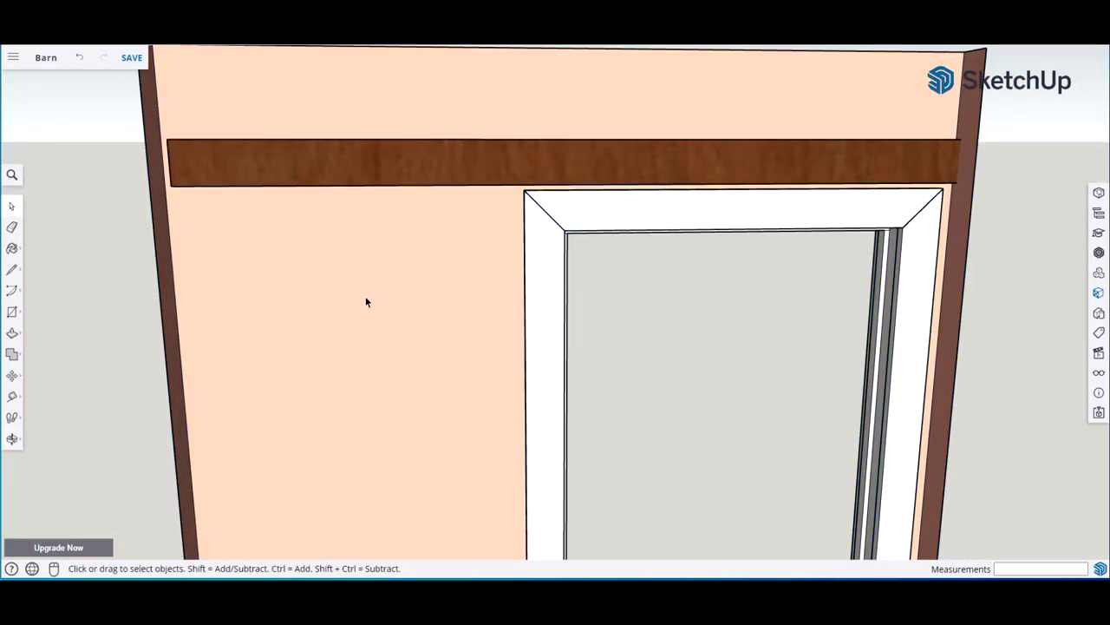
Move the header board so its left end is flush with the wall edge
{"action": "middle_click_drag", "start_coordinate": [277, 267], "coordinate": [292, 223]}
{"action": "scroll", "coordinate": [212, 241], "scroll_direction": "up", "scroll_amount": 6}
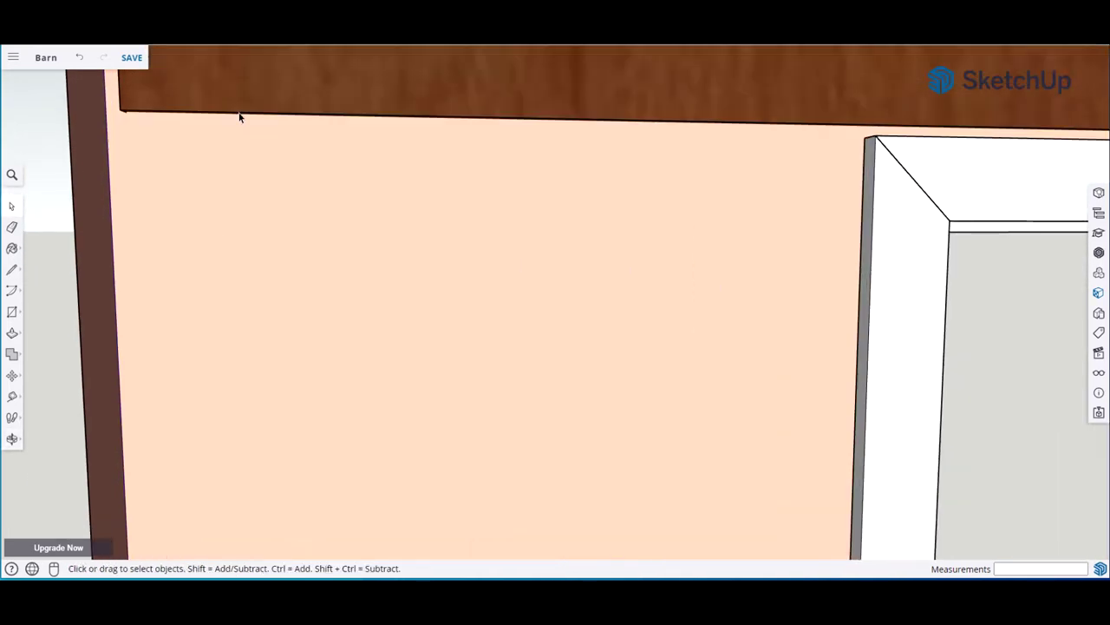
{"action": "middle_click_drag", "start_coordinate": [241, 117], "coordinate": [329, 268], "text": "shift"}
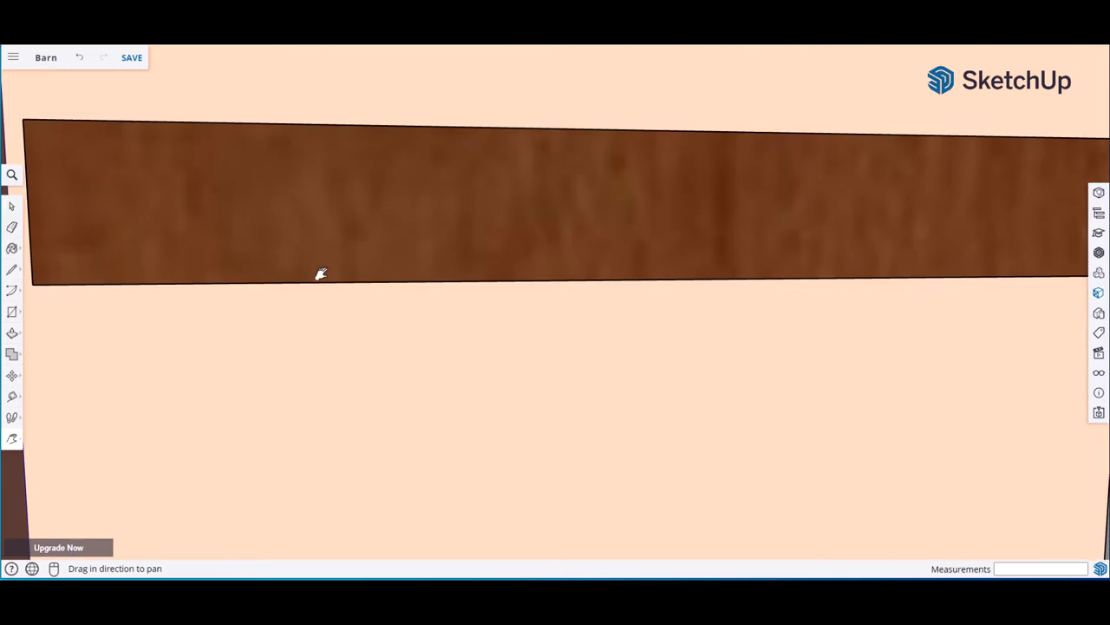
{"action": "mouse_move", "coordinate": [218, 324]}
{"action": "middle_mouse_down", "text": "shift"}
{"action": "mouse_move", "coordinate": [387, 320]}
{"action": "mouse_move", "coordinate": [322, 333]}
{"action": "mouse_move", "coordinate": [251, 300]}
{"action": "mouse_move", "coordinate": [220, 307]}
{"action": "middle_mouse_up", "text": "shift"}
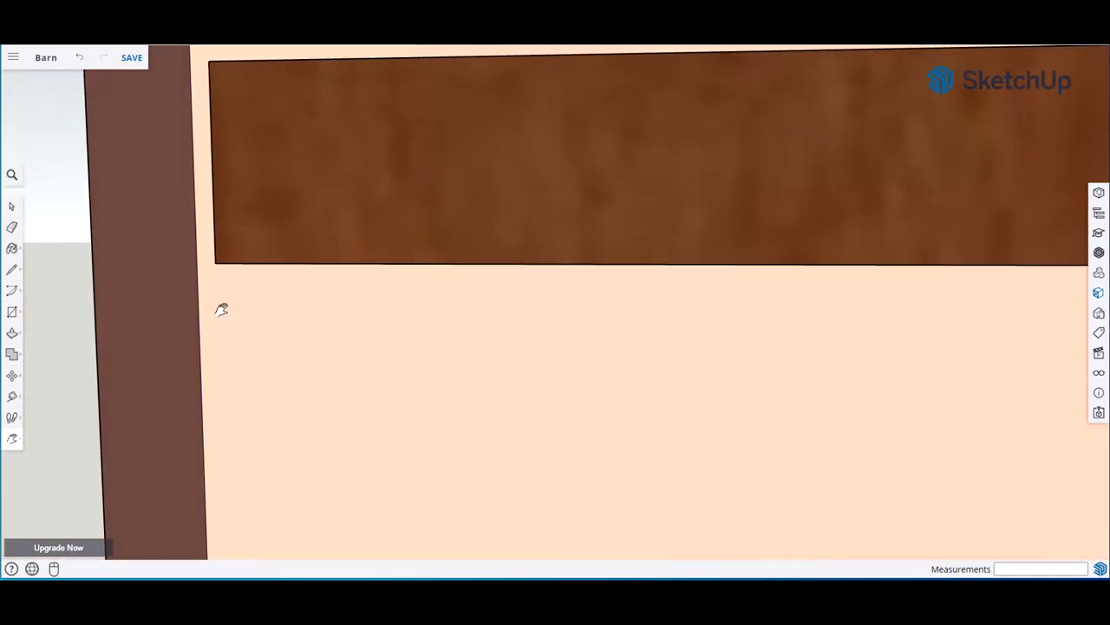
{"action": "key", "text": "space"}
{"action": "left_click", "coordinate": [357, 209]}
{"action": "key", "text": "m"}
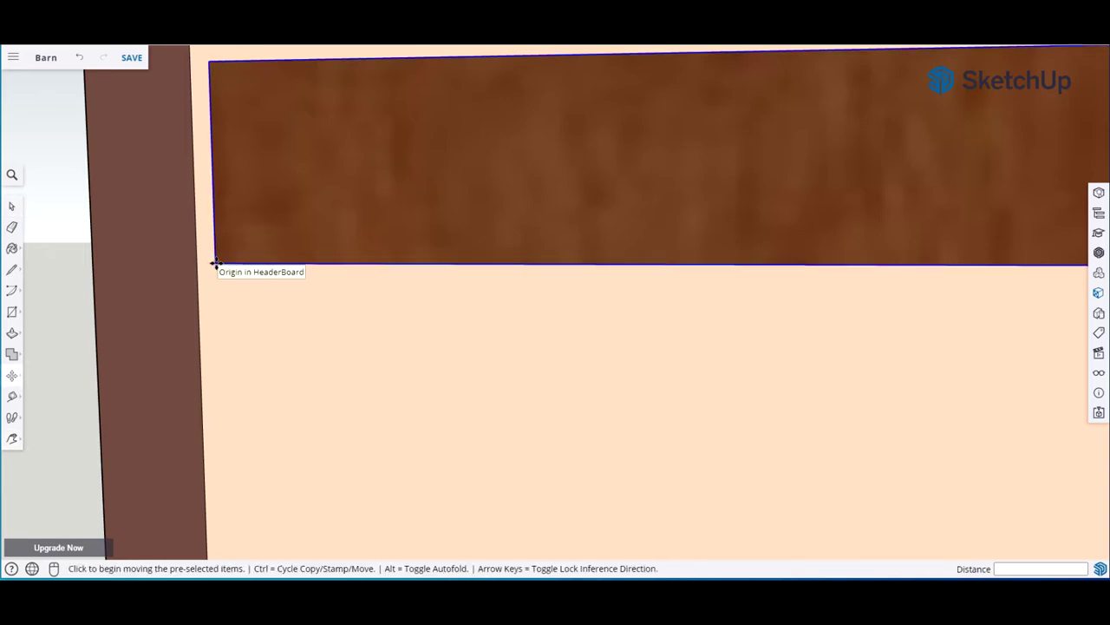
{"action": "left_click", "coordinate": [213, 265]}
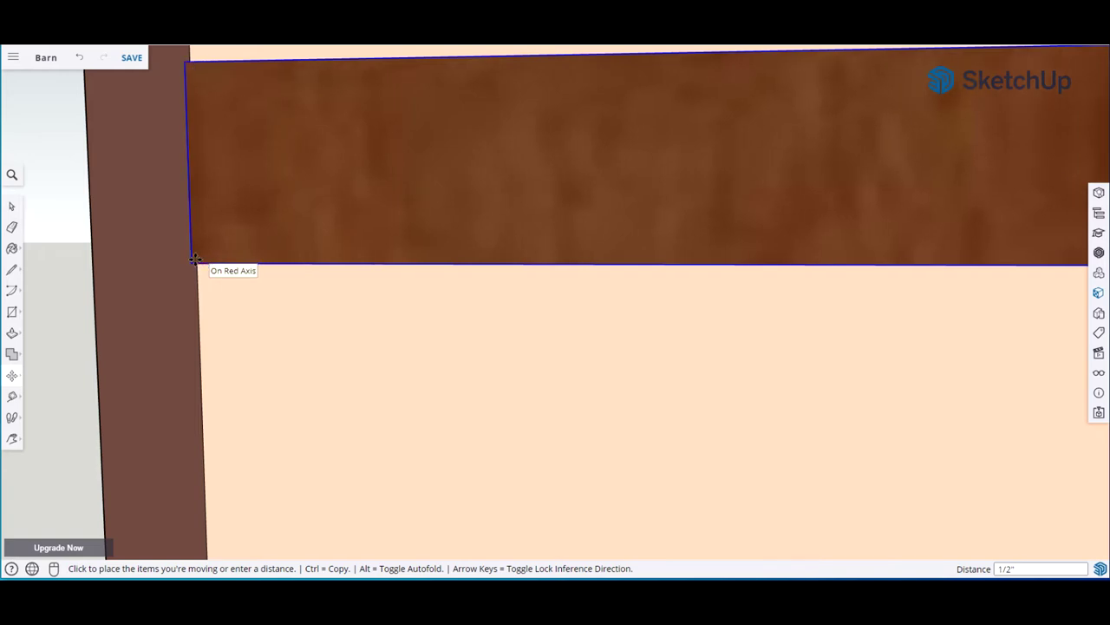
{"action": "left_click", "coordinate": [192, 263]}
{"action": "key", "text": "space"}
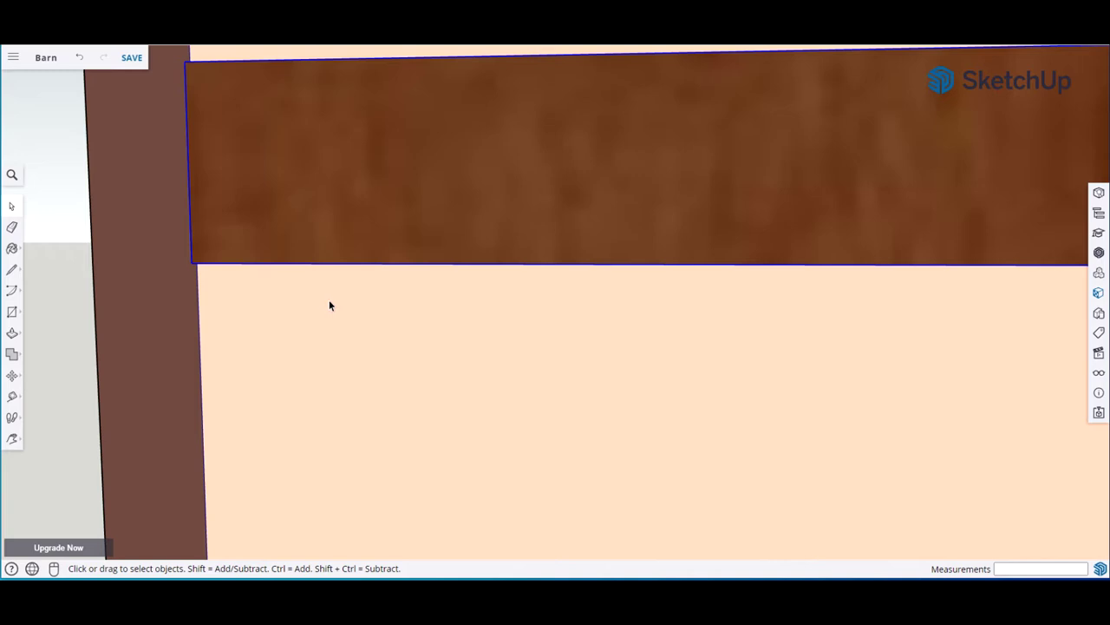
{"action": "scroll", "coordinate": [347, 308], "scroll_direction": "down", "scroll_amount": 4}
{"action": "left_click", "coordinate": [864, 402]}
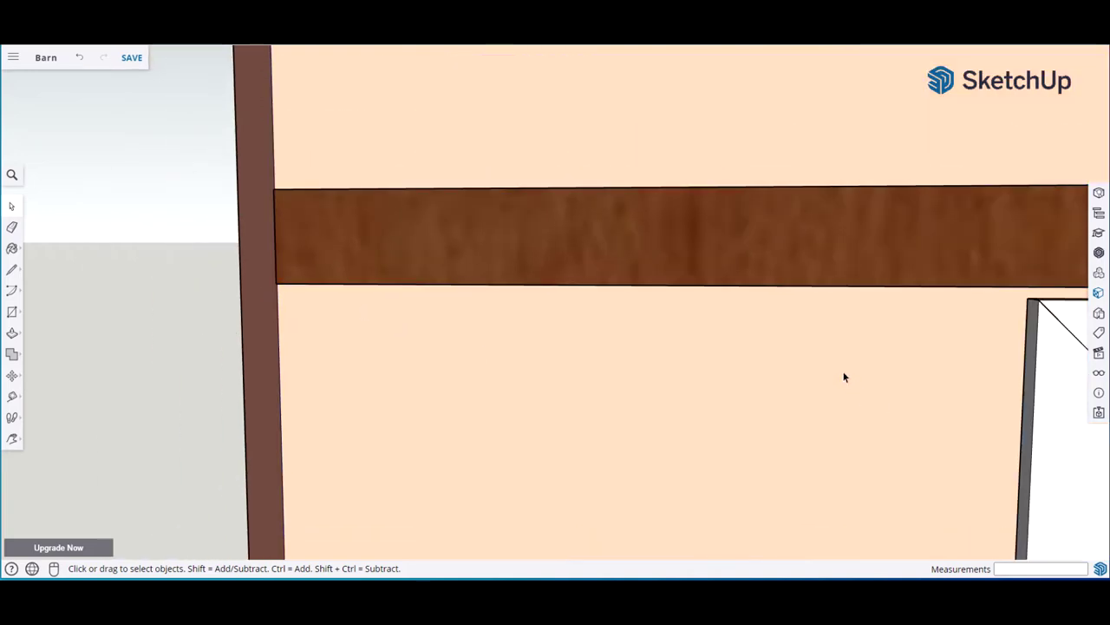
Place a horizontal guide 2 inches from the header board's midpoint, then save the Barn model
{"action": "key", "text": "h"}
{"action": "scroll", "coordinate": [555, 196], "scroll_direction": "down", "scroll_amount": 3}
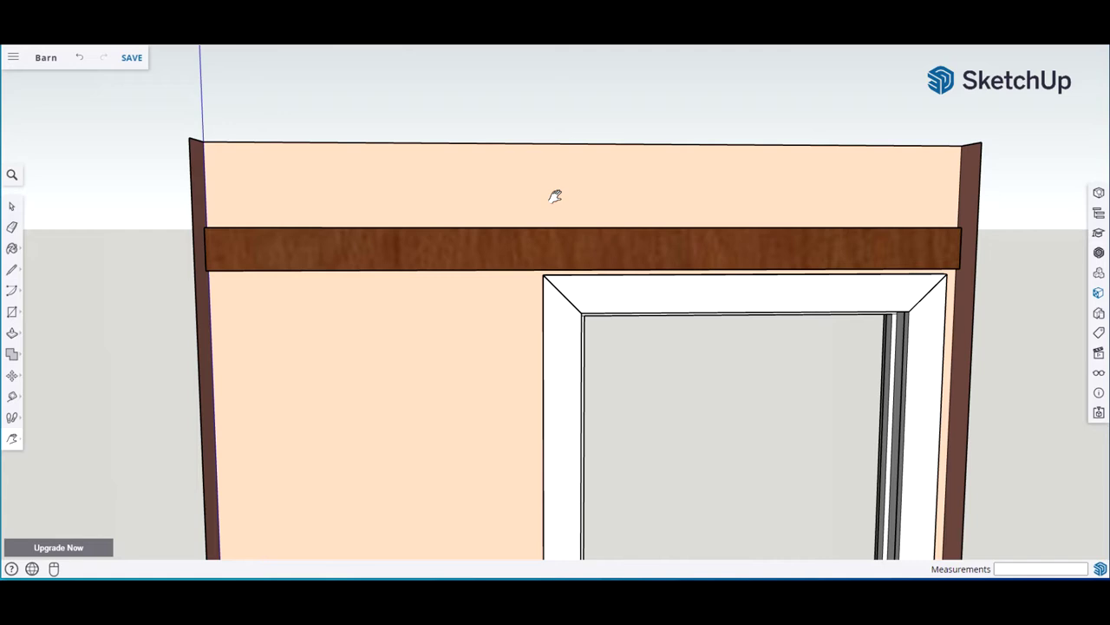
{"action": "scroll", "coordinate": [555, 196], "scroll_direction": "up", "scroll_amount": 2}
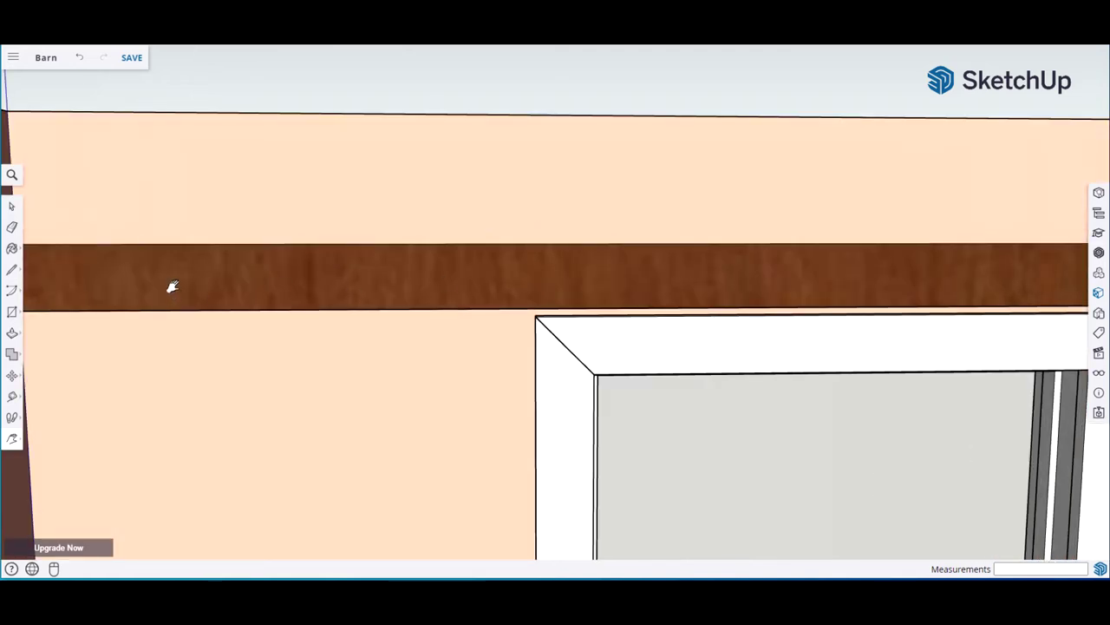
{"action": "scroll", "coordinate": [555, 244], "scroll_direction": "down", "scroll_amount": 2}
{"action": "scroll", "coordinate": [555, 245], "scroll_direction": "down", "scroll_amount": 2}
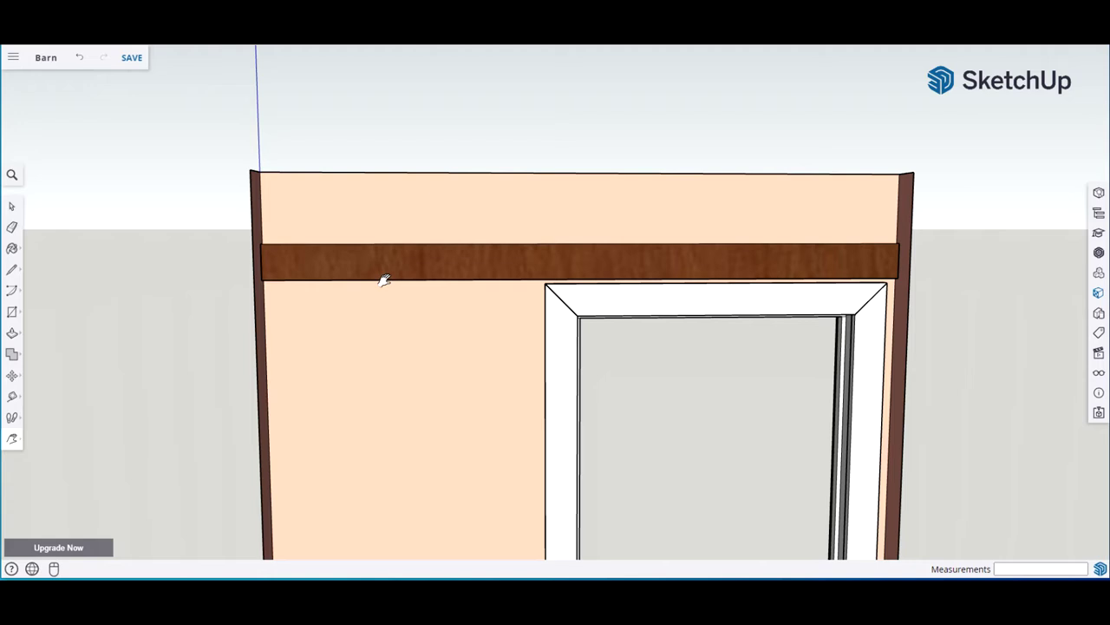
{"action": "key", "text": "t"}
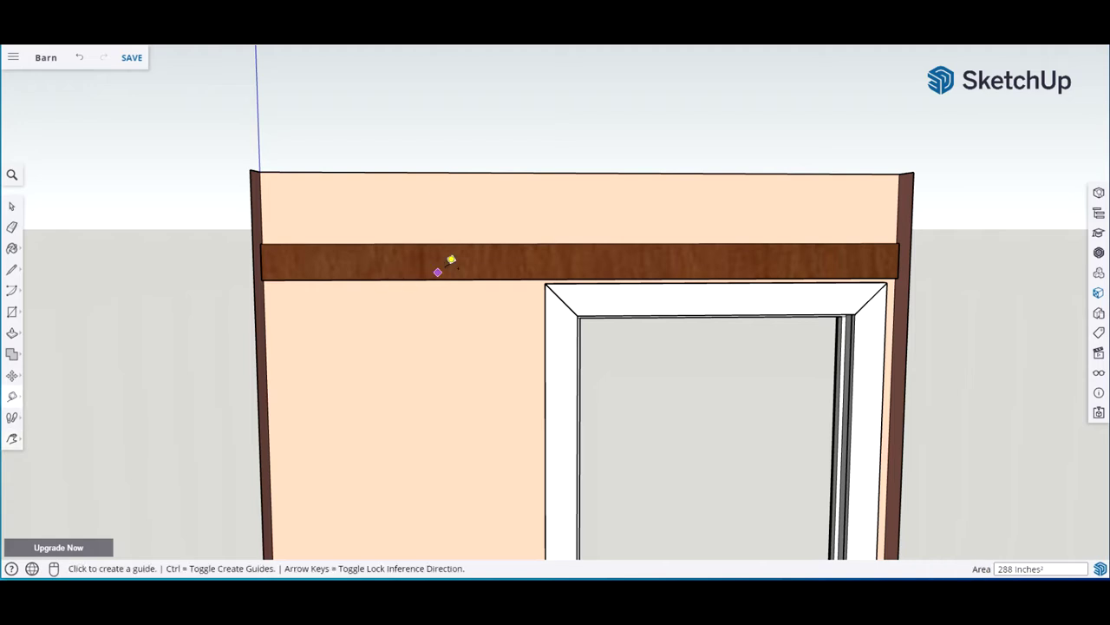
{"action": "left_click", "coordinate": [589, 242]}
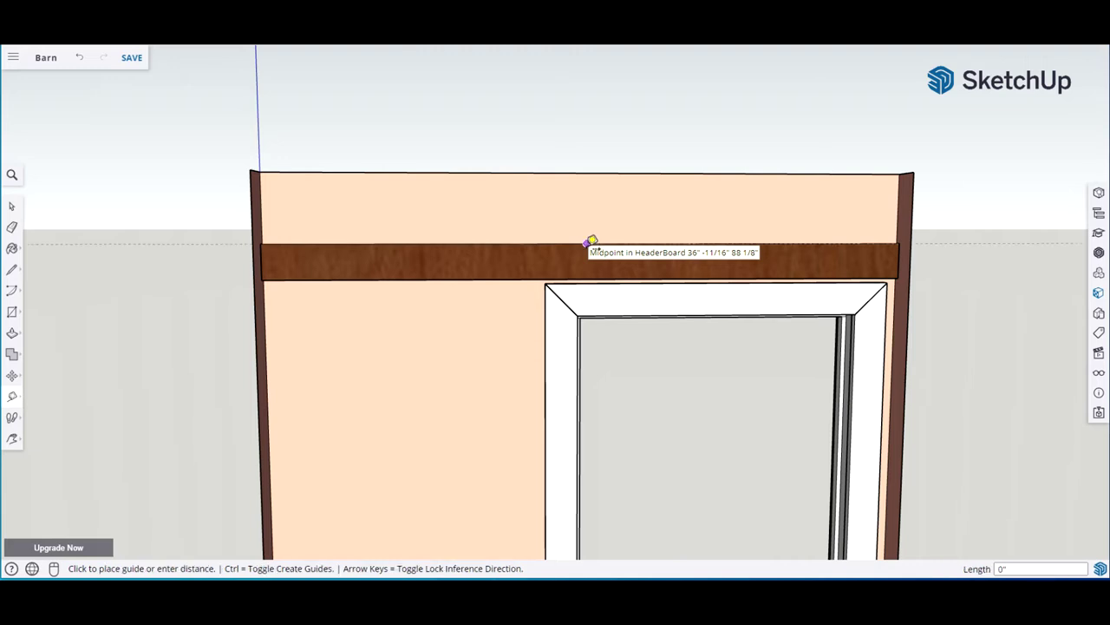
{"action": "type", "text": "2"}
{"action": "key", "text": "Return"}
{"action": "key", "text": "space"}
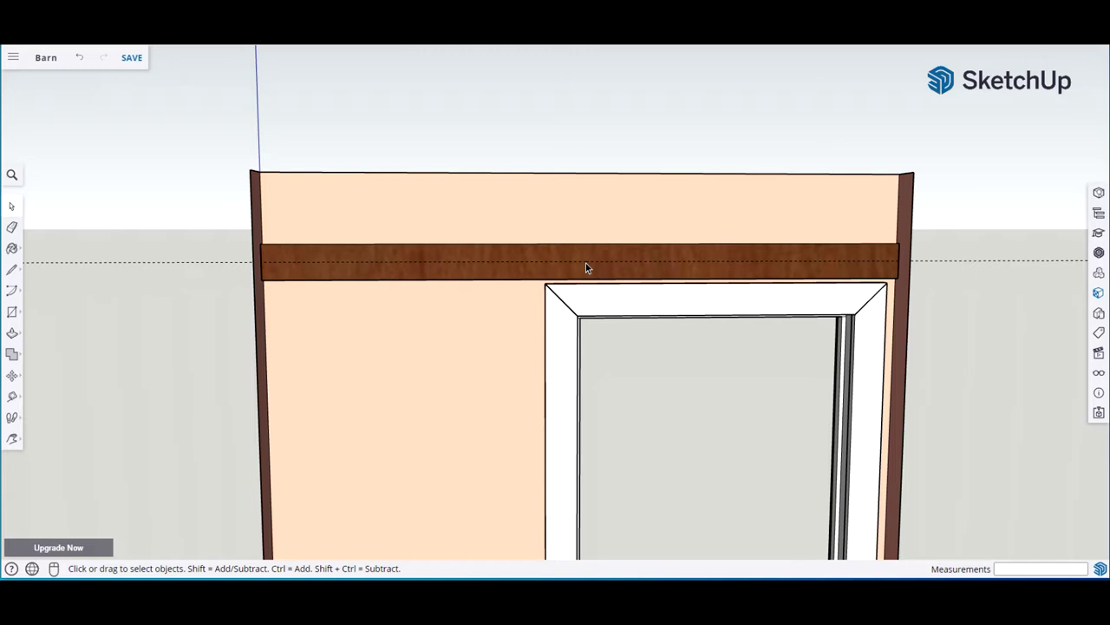
{"action": "key", "text": "ctrl+s"}
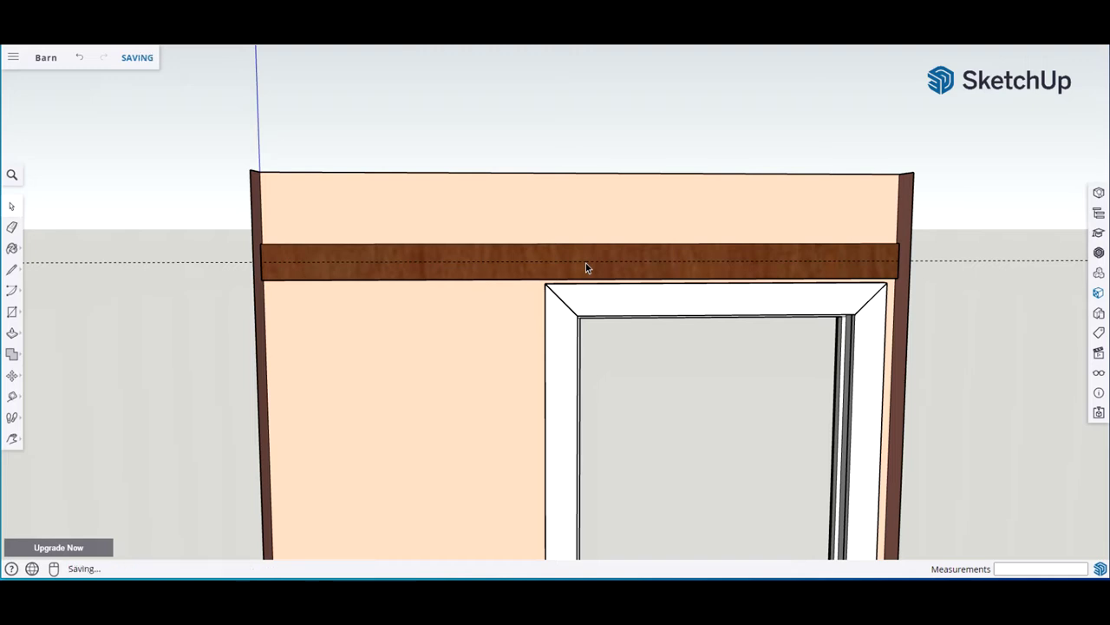
Place a vertical guide 6 inches in from the header board's left edge
{"action": "scroll", "coordinate": [512, 277], "scroll_direction": "up", "scroll_amount": 1}
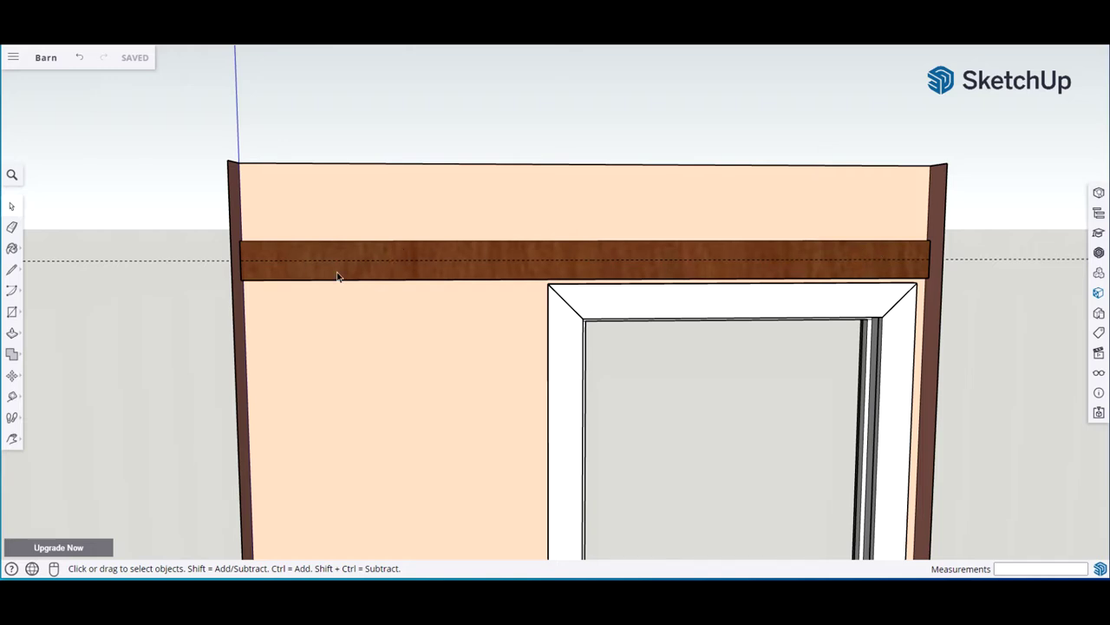
{"action": "scroll", "coordinate": [338, 275], "scroll_direction": "up", "scroll_amount": 4}
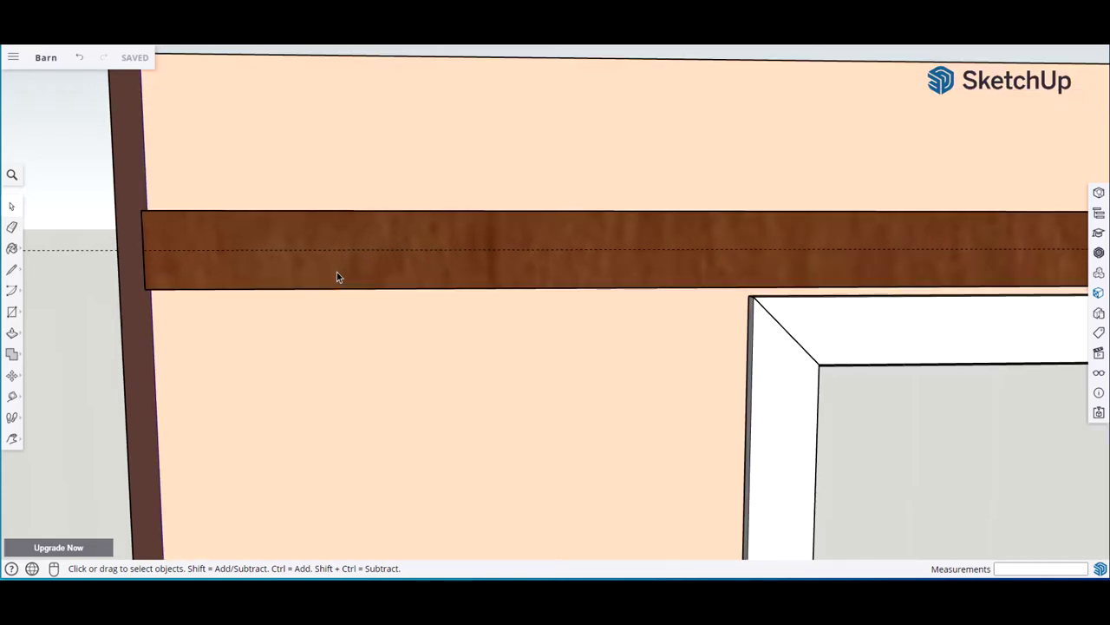
{"action": "key", "text": "t"}
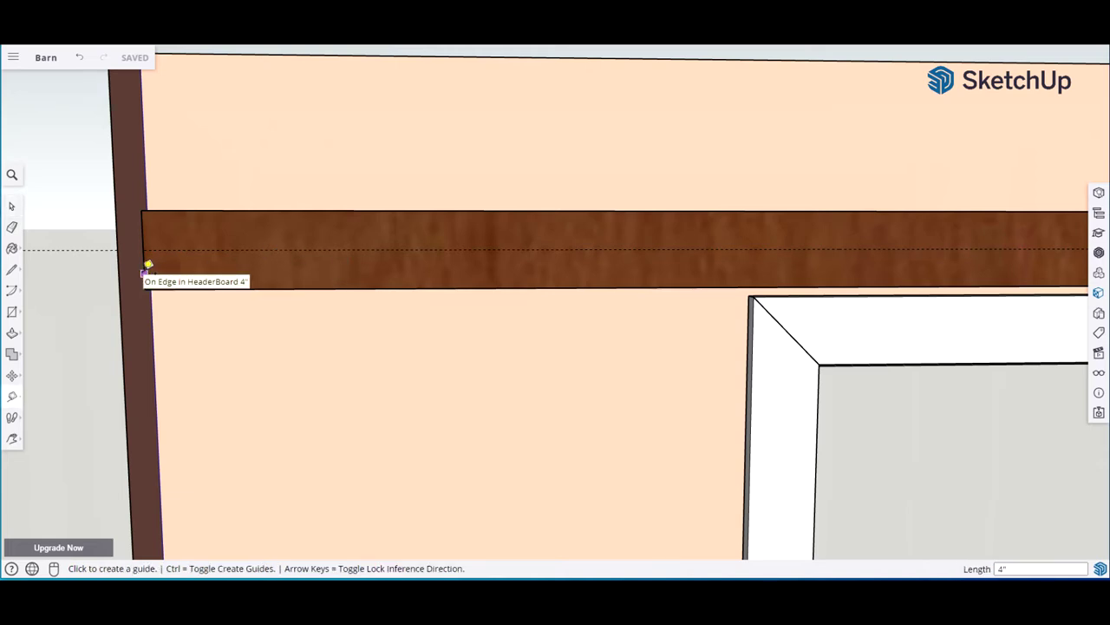
{"action": "left_click", "coordinate": [144, 273]}
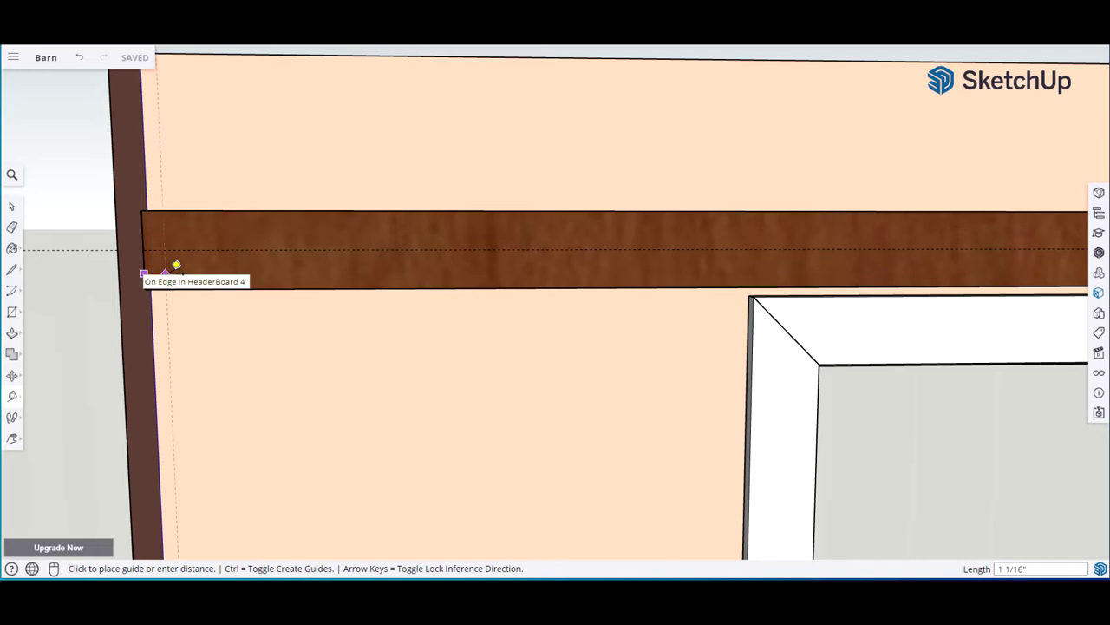
{"action": "type", "text": "6"}
{"action": "key", "text": "Return"}
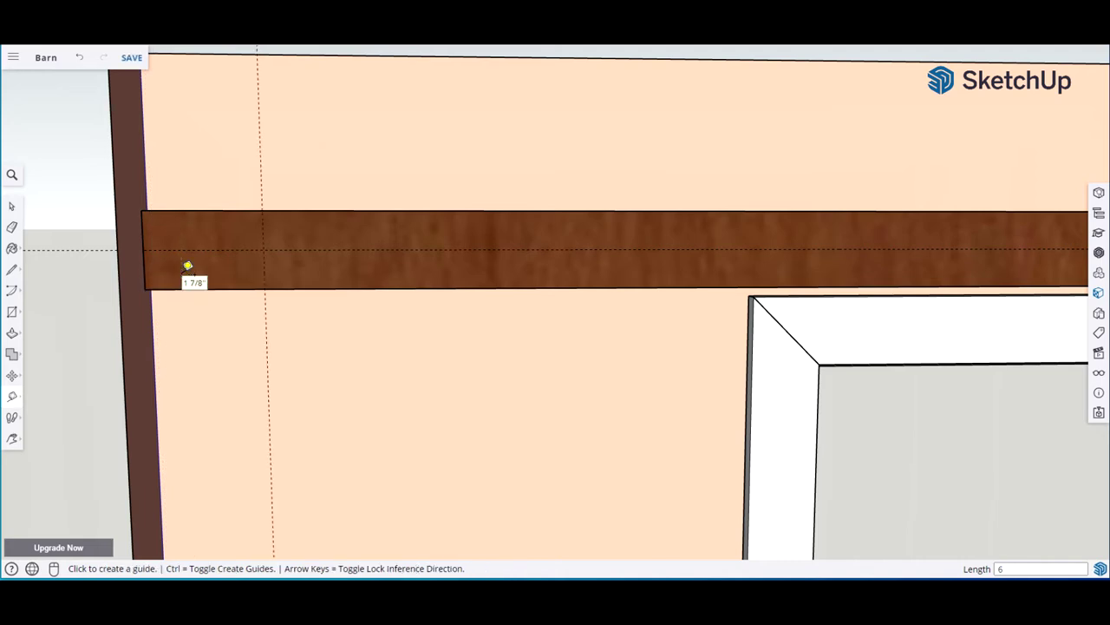
{"action": "key", "text": "space"}
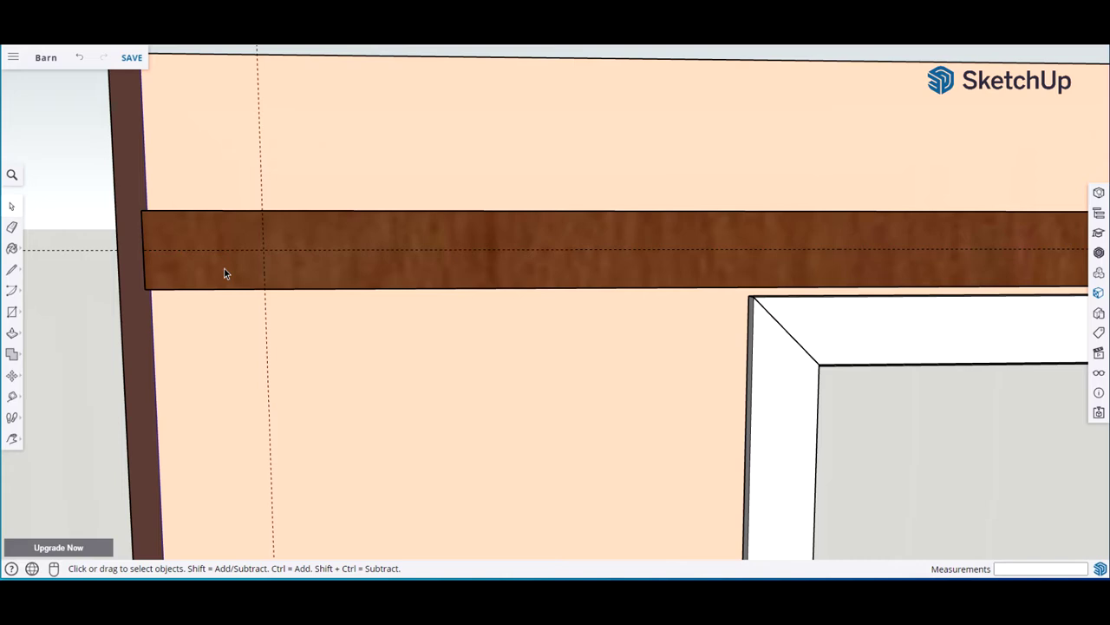
{"action": "key", "text": "c"}
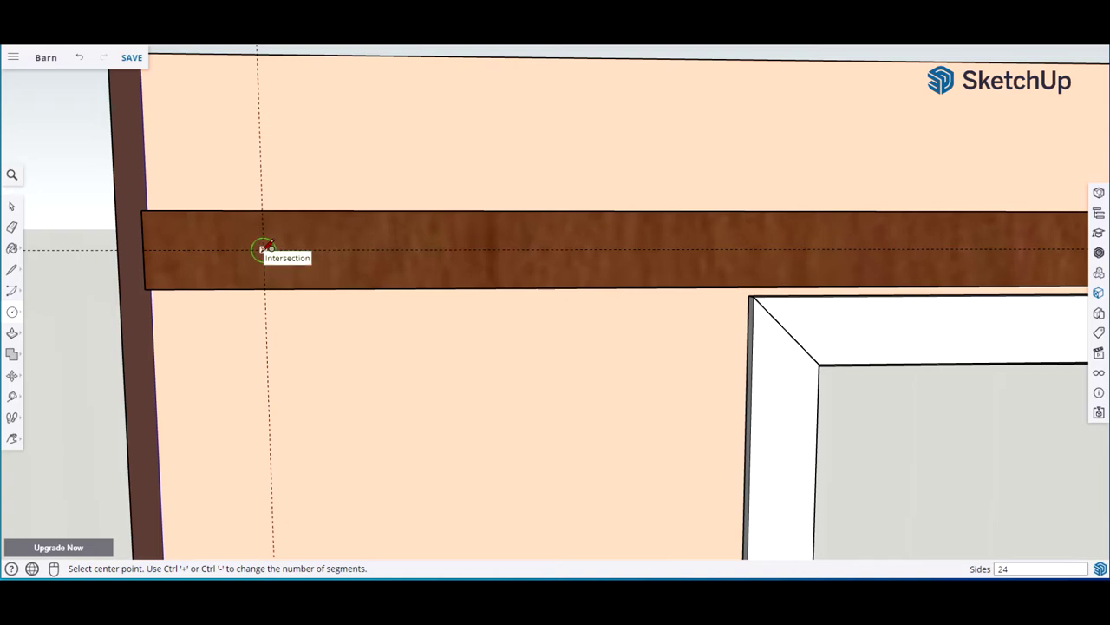
Draw a 5/8-inch radius circle at the guide intersection on the header board
{"action": "left_click", "coordinate": [264, 250]}
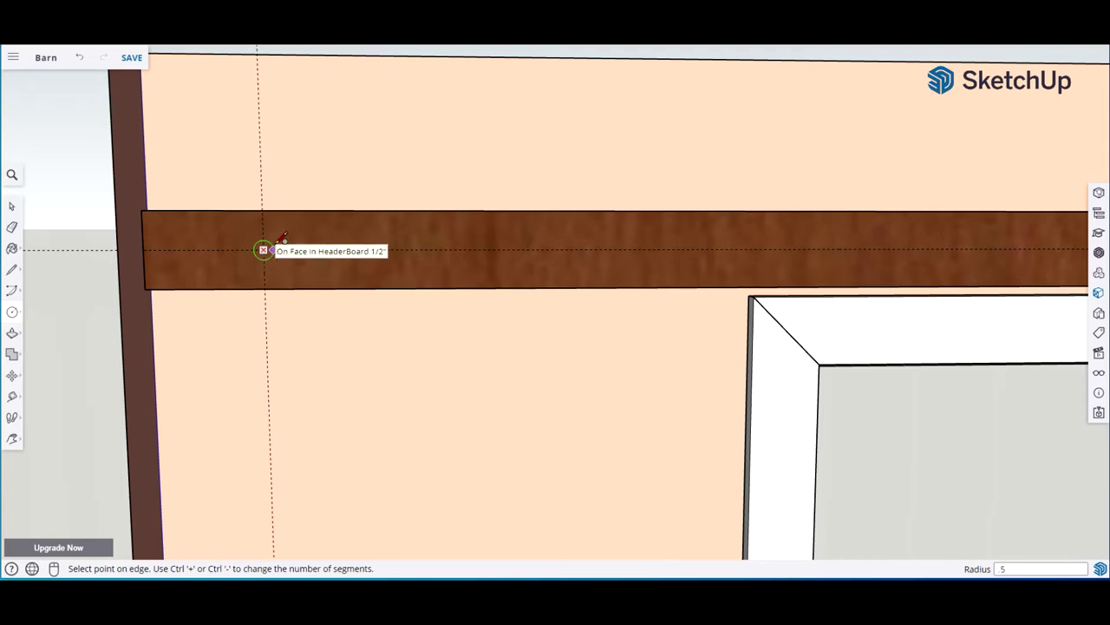
{"action": "key", "text": "Escape"}
{"action": "type", "text": ".5"}
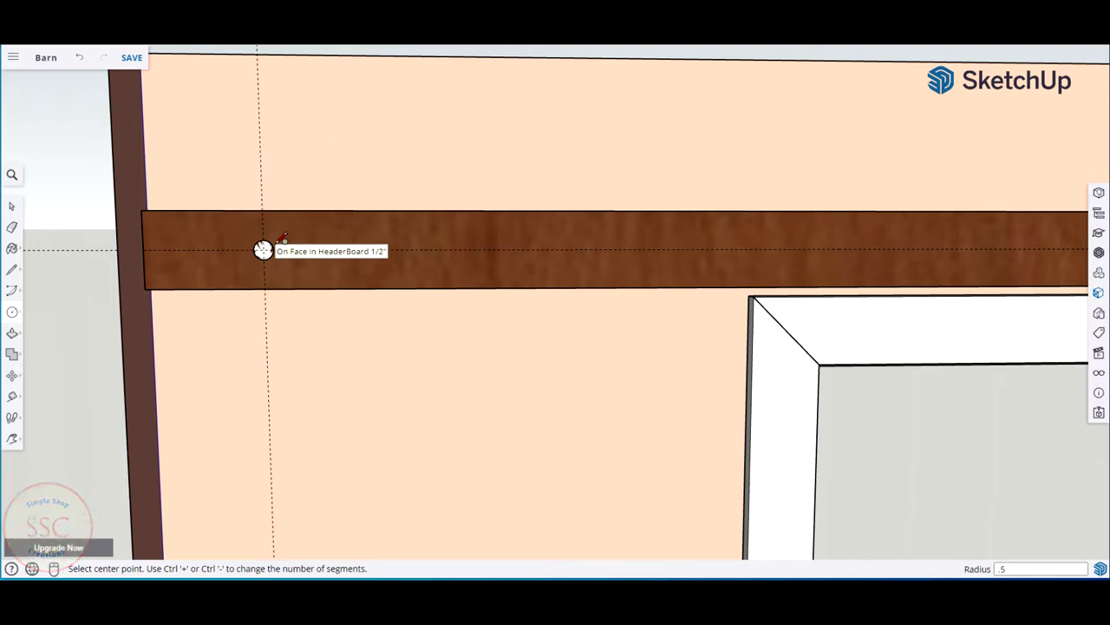
{"action": "key", "text": "ctrl+z"}
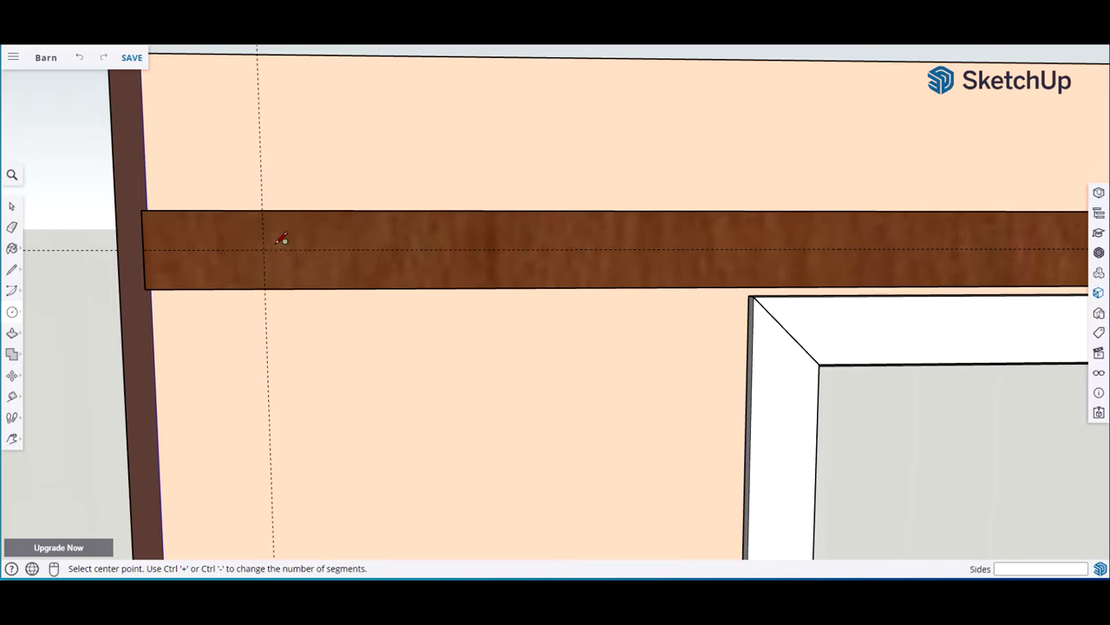
{"action": "left_click", "coordinate": [264, 250]}
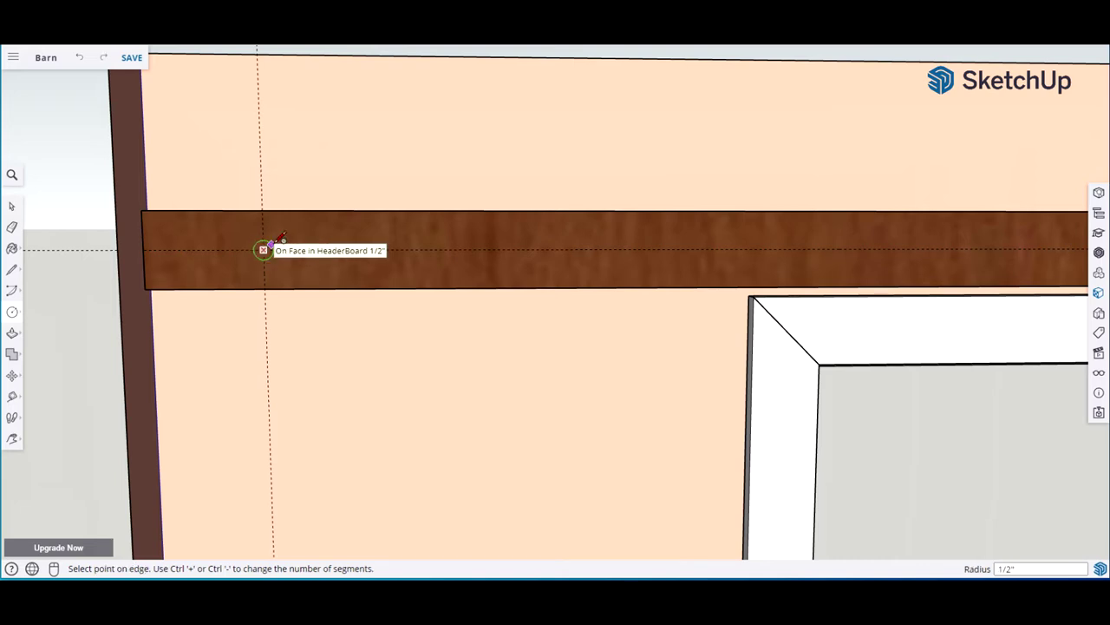
{"action": "type", "text": "5/8"}
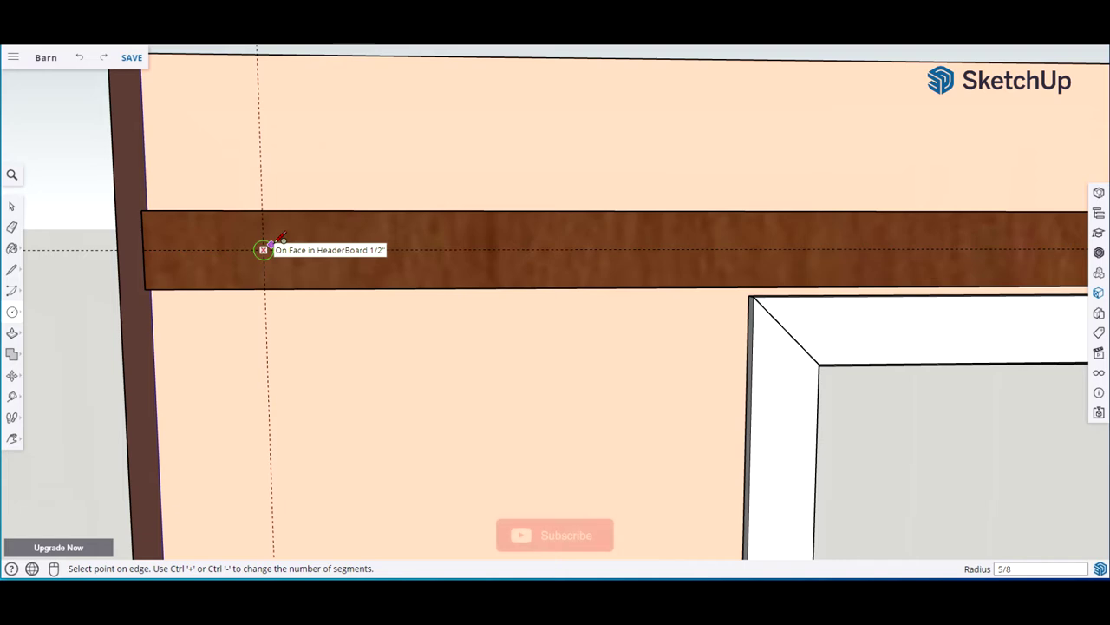
{"action": "key", "text": "Return"}
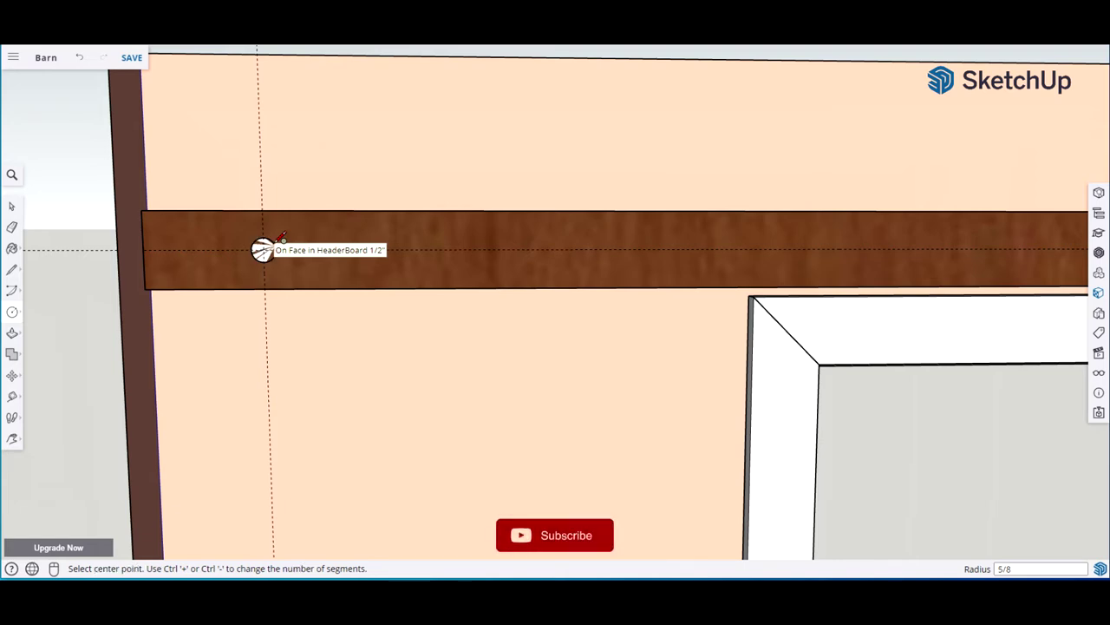
Make the circle a component named Spacer
{"action": "key", "text": "space"}
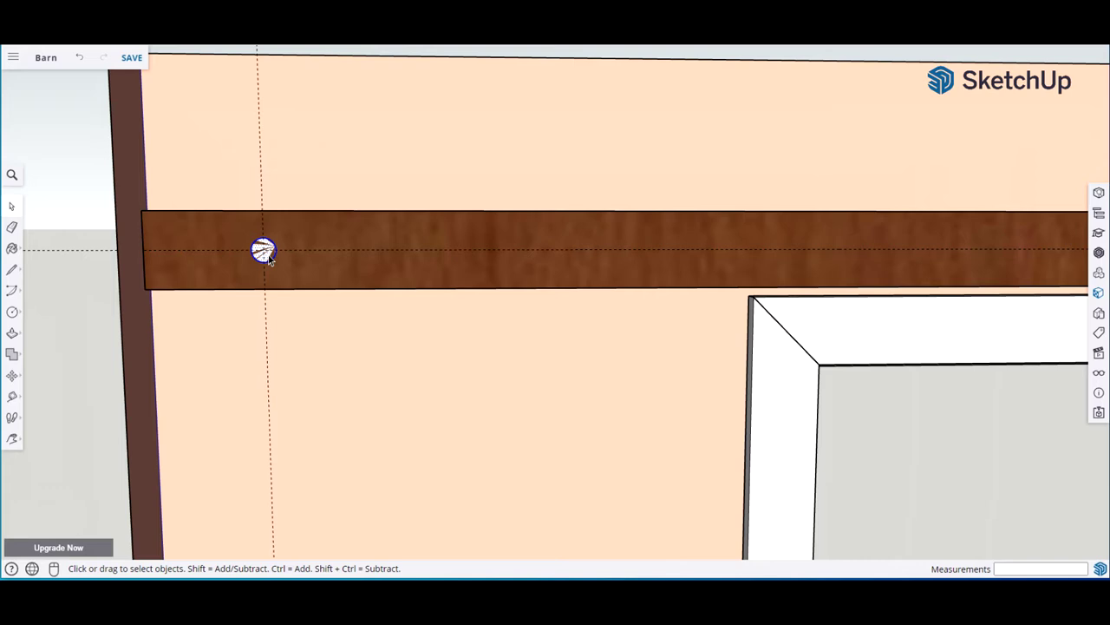
{"action": "key", "text": "g"}
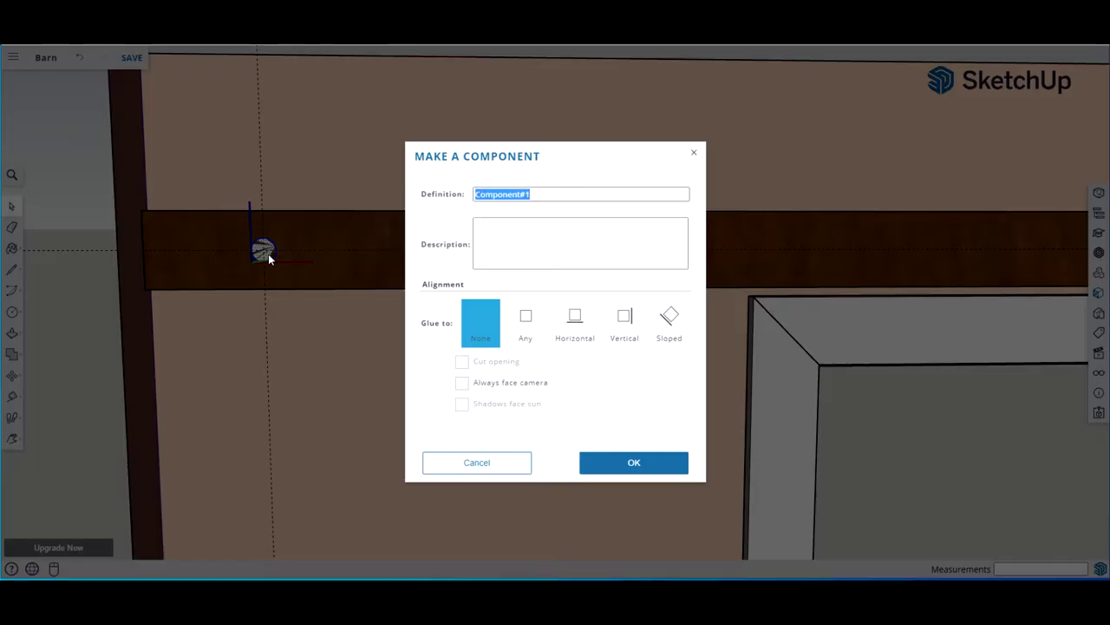
{"action": "type", "text": "Spacer"}
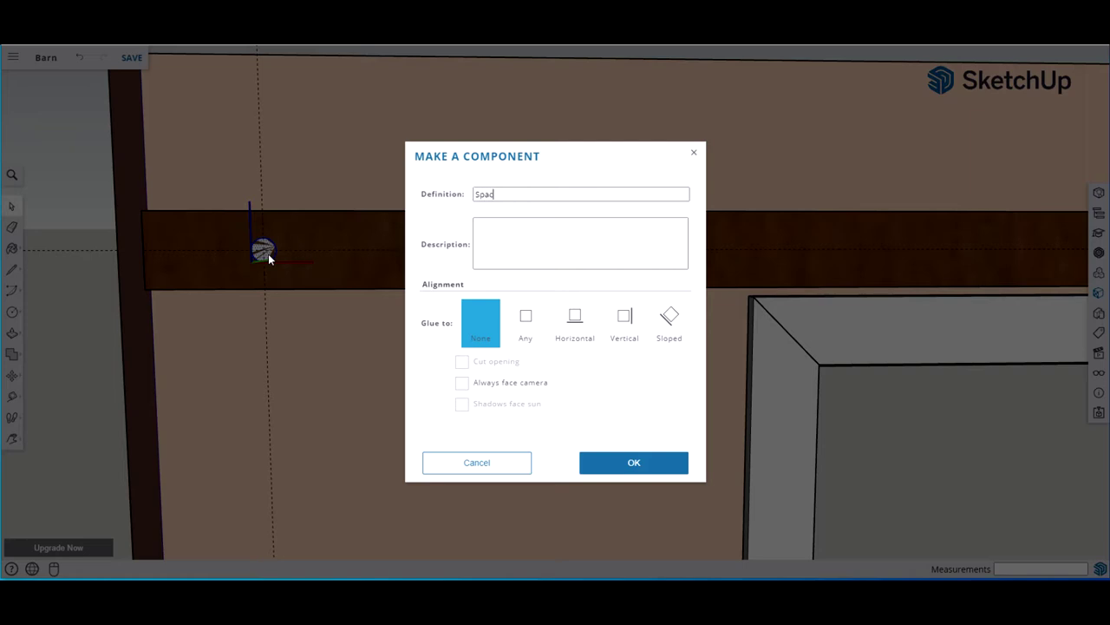
{"action": "left_click", "coordinate": [633, 463]}
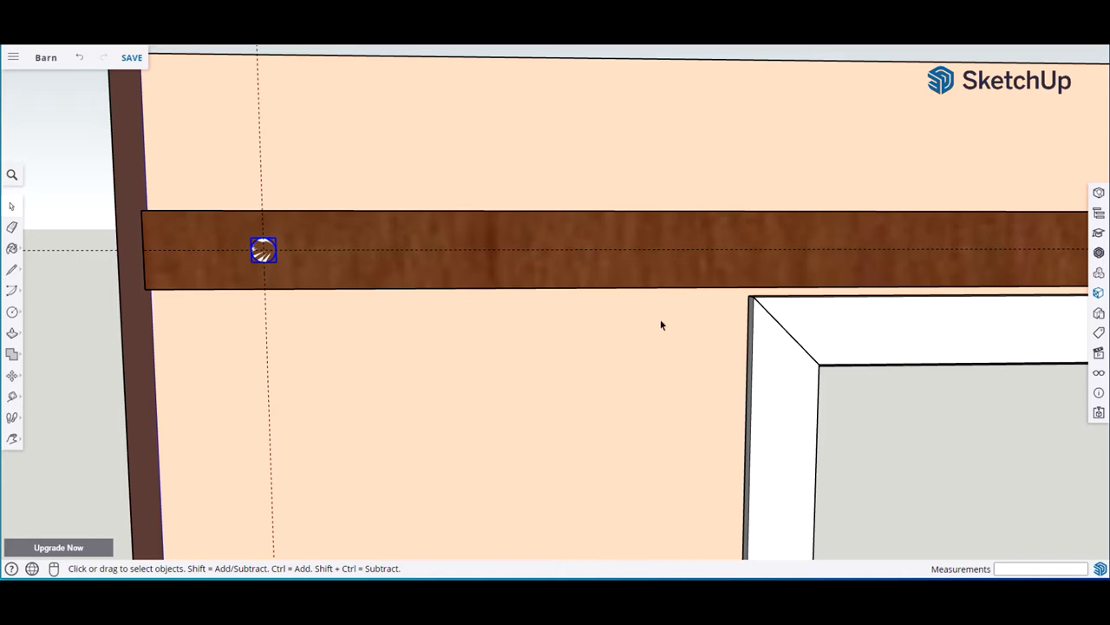
Pan to the header board's right end and place a vertical guide 7 inches in from it
{"action": "key", "text": "h"}
{"action": "left_click_drag", "start_coordinate": [669, 308], "coordinate": [268, 287]}
{"action": "left_click_drag", "start_coordinate": [894, 274], "coordinate": [584, 359]}
{"action": "key", "text": "t"}
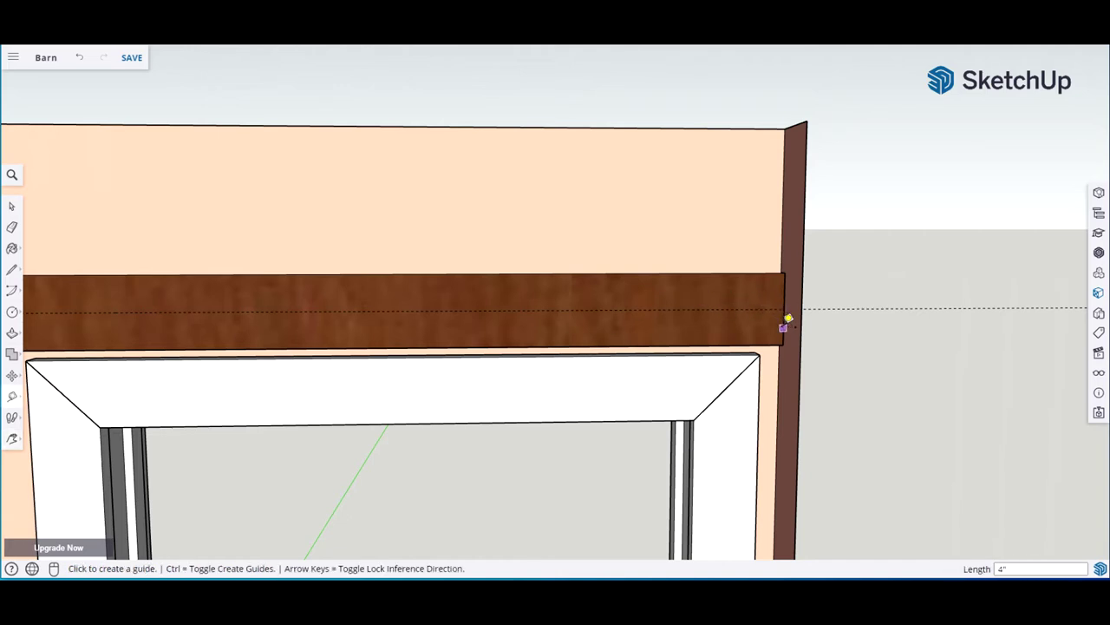
{"action": "left_click", "coordinate": [783, 327]}
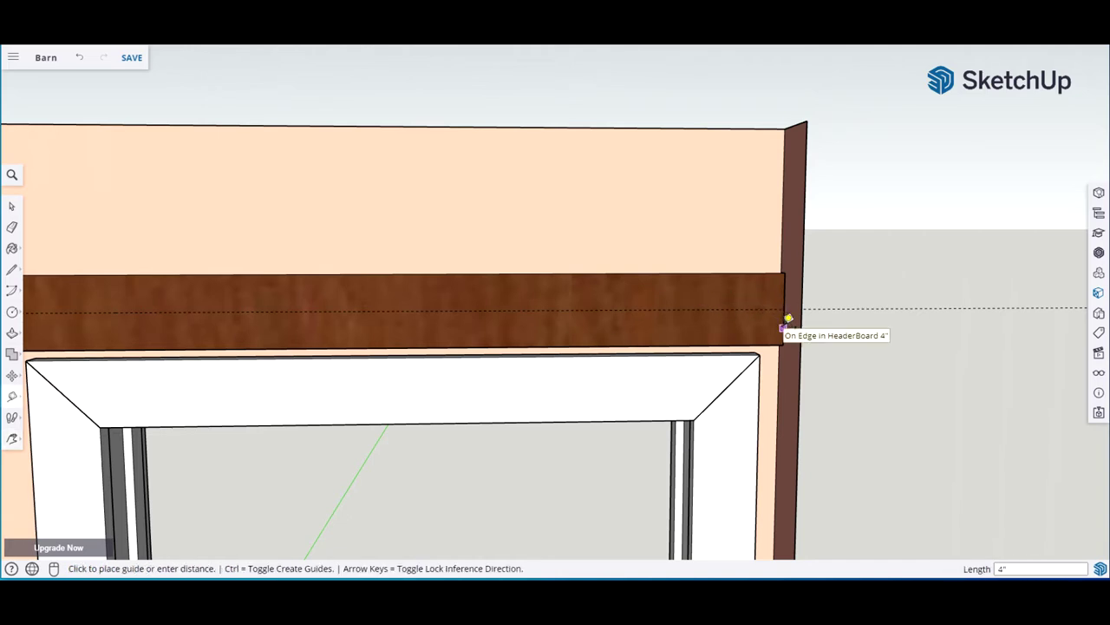
{"action": "key", "text": "Return"}
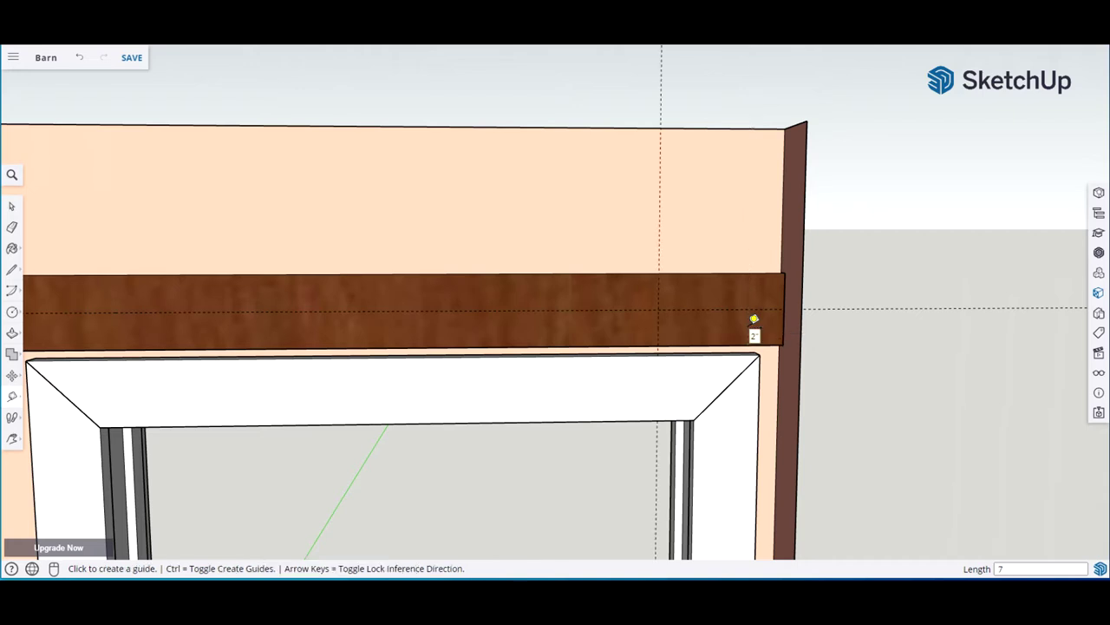
{"action": "key", "text": "space"}
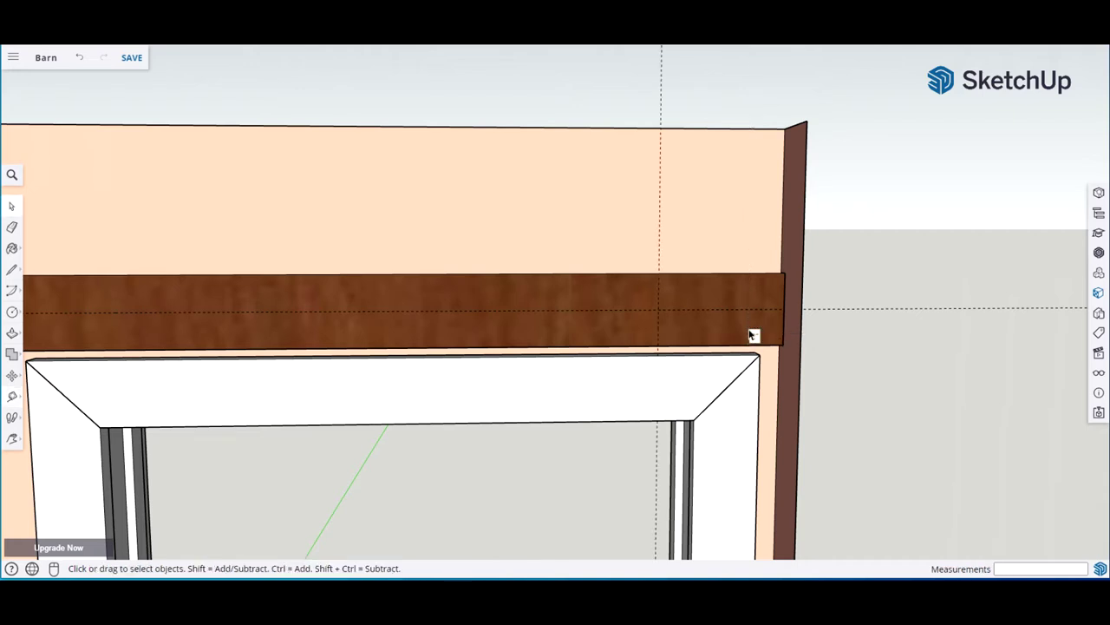
{"action": "left_click", "coordinate": [1099, 274]}
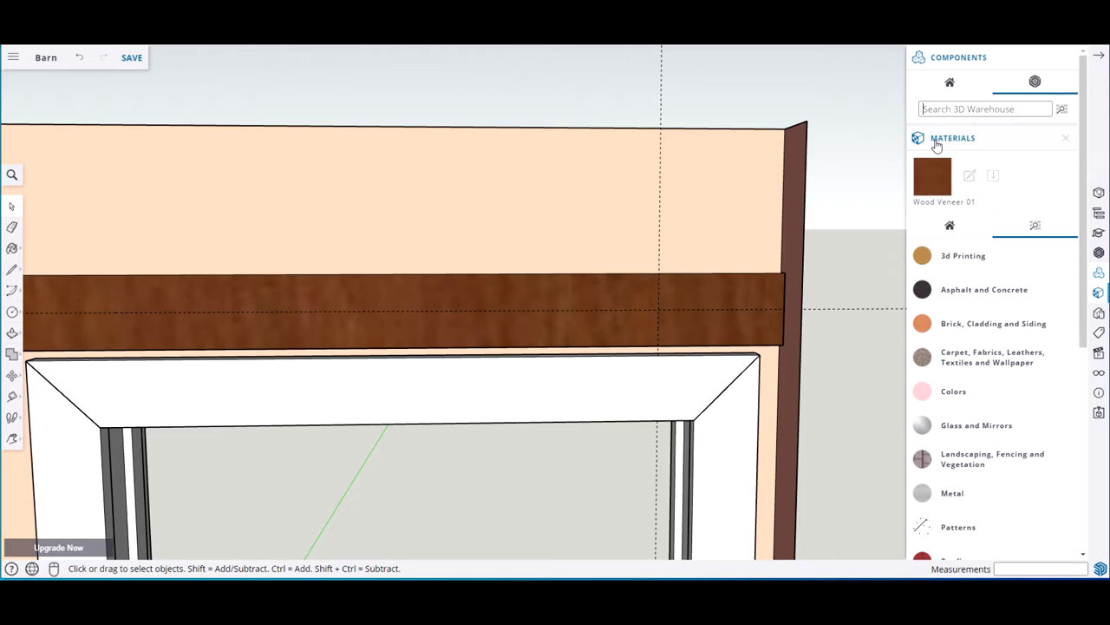
Place a copy of the model's Spacer component beside the wall
{"action": "left_click", "coordinate": [952, 82]}
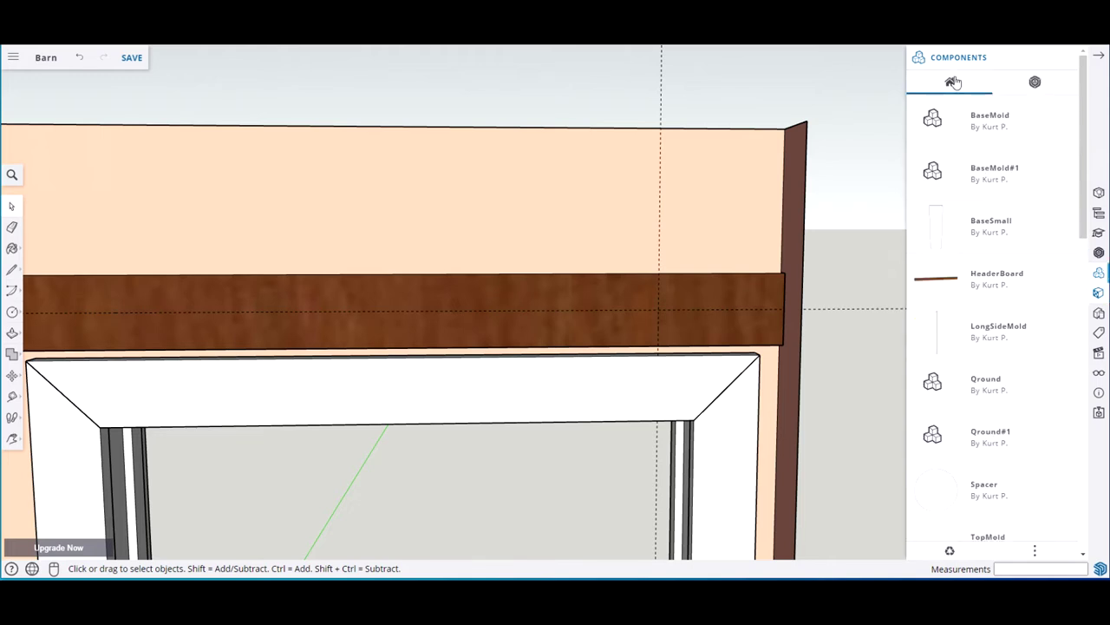
{"action": "scroll", "coordinate": [975, 266], "scroll_direction": "down", "scroll_amount": 1}
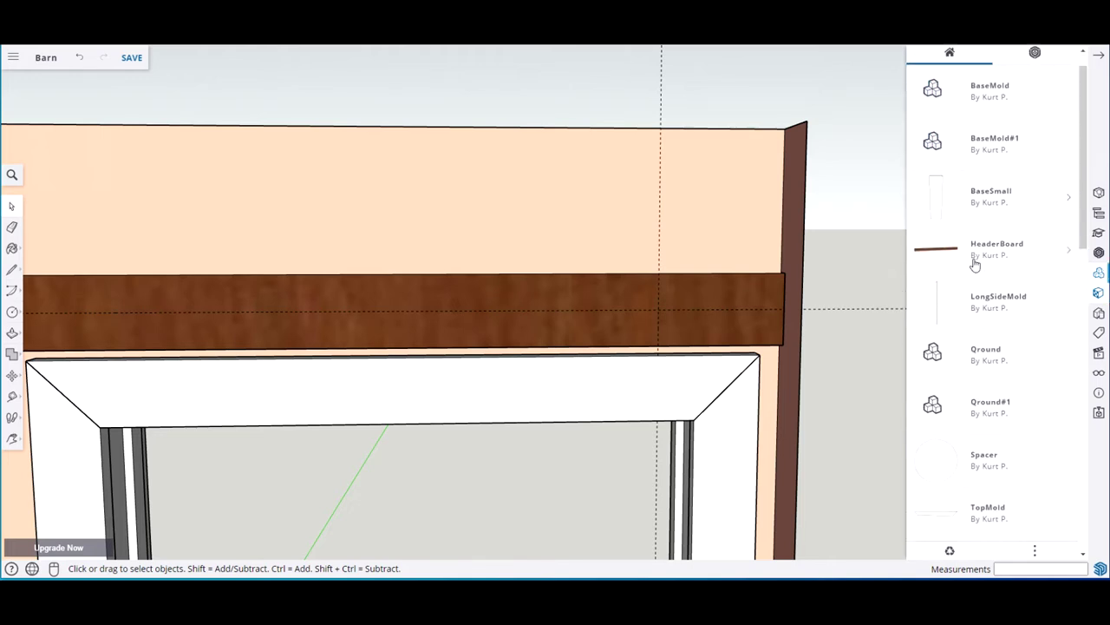
{"action": "scroll", "coordinate": [975, 267], "scroll_direction": "down", "scroll_amount": 5}
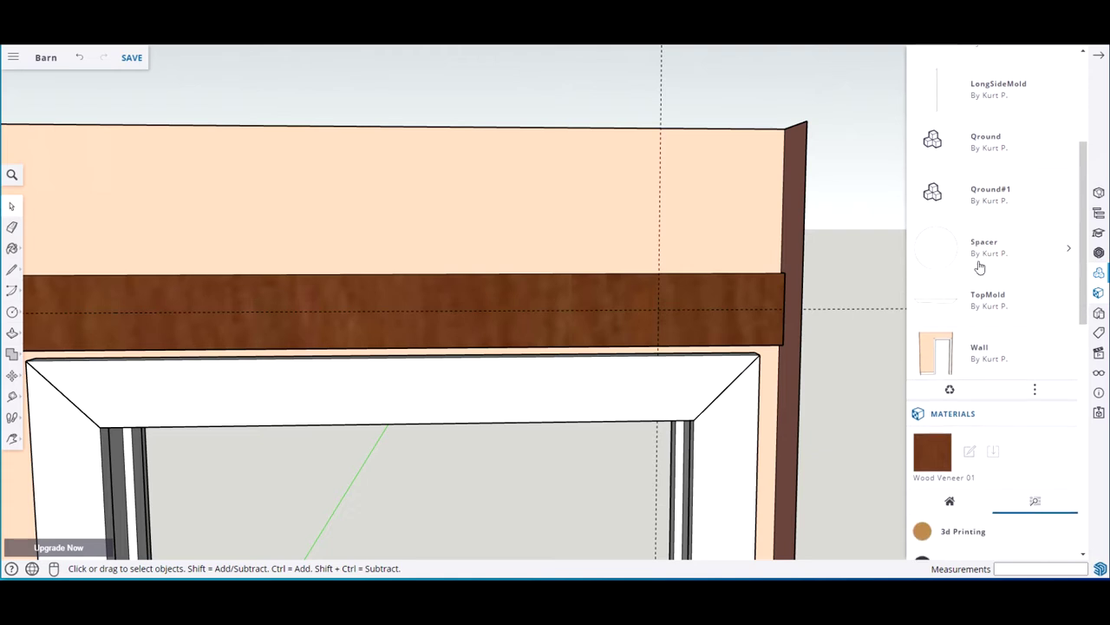
{"action": "left_click", "coordinate": [939, 251]}
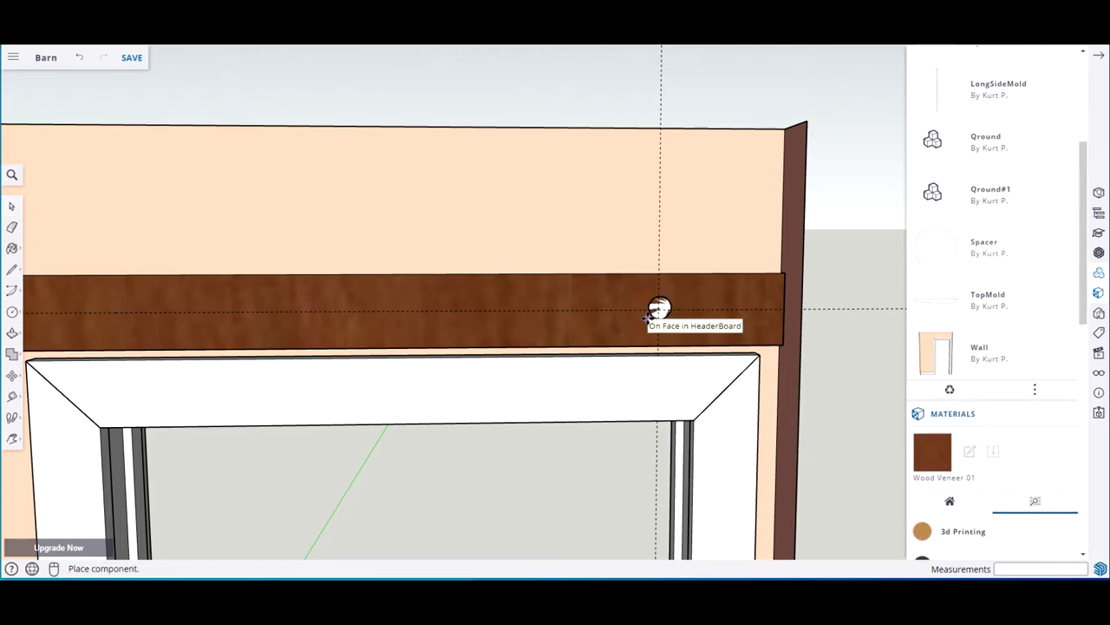
{"action": "left_click", "coordinate": [830, 252]}
{"action": "key", "text": "space"}
{"action": "scroll", "coordinate": [868, 276], "scroll_direction": "up", "scroll_amount": 5}
Draw two crossing guides through the Spacer copy's centre
{"action": "key", "text": "t"}
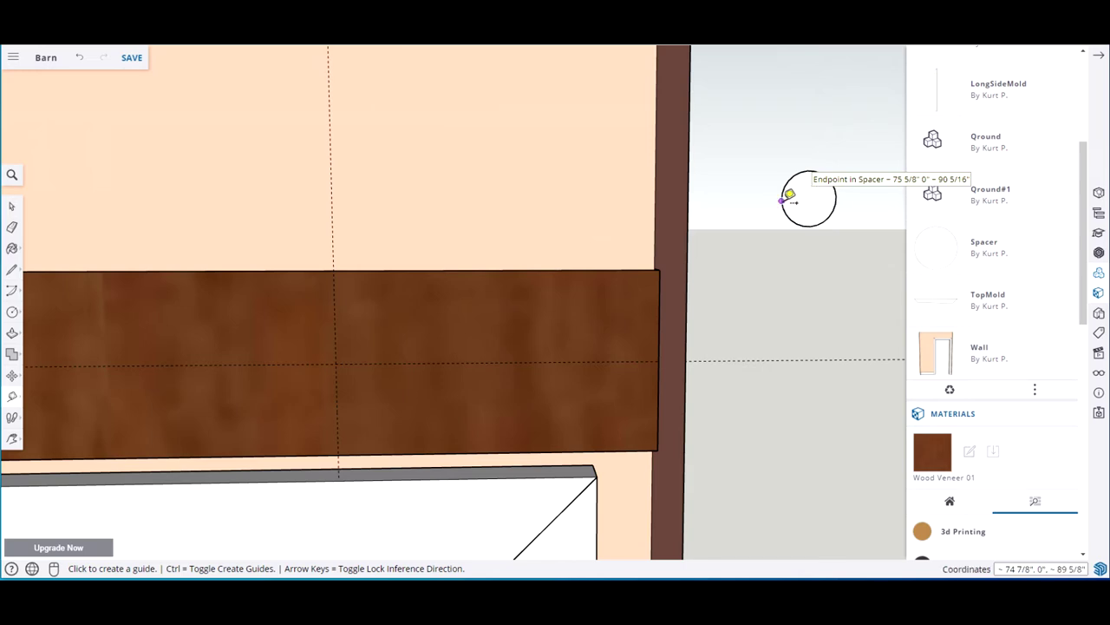
{"action": "left_click", "coordinate": [782, 200]}
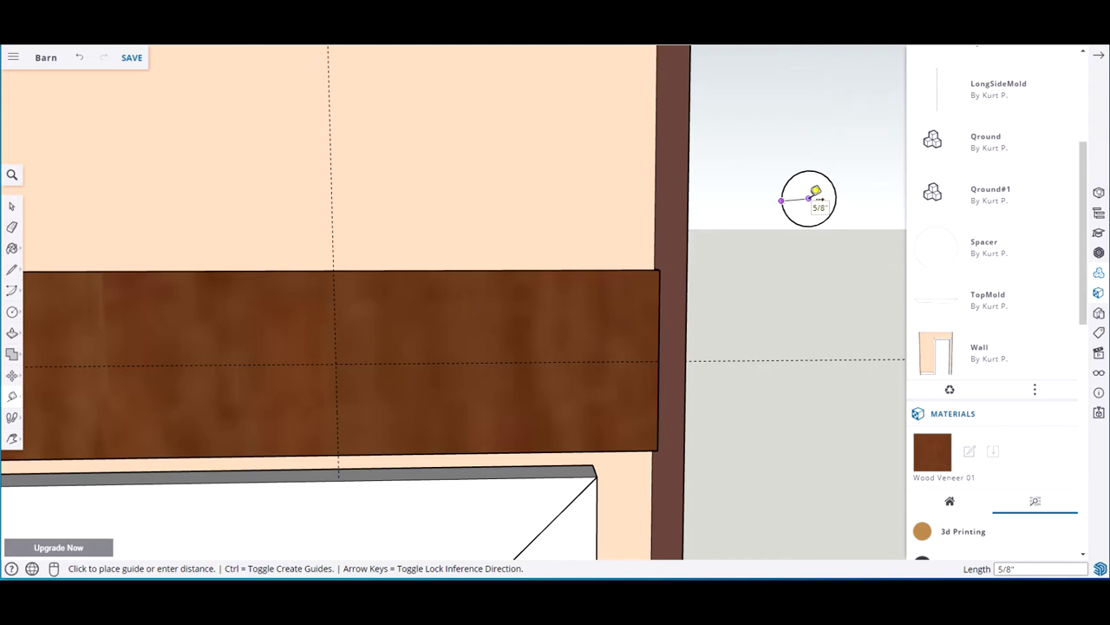
{"action": "left_click", "coordinate": [816, 198]}
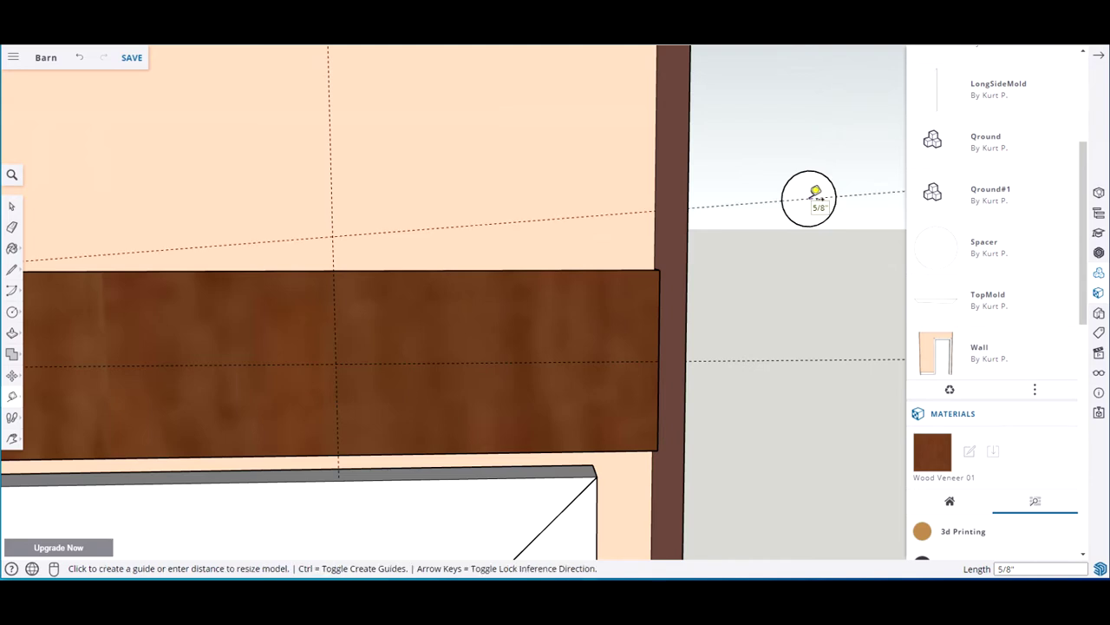
{"action": "left_click", "coordinate": [815, 178]}
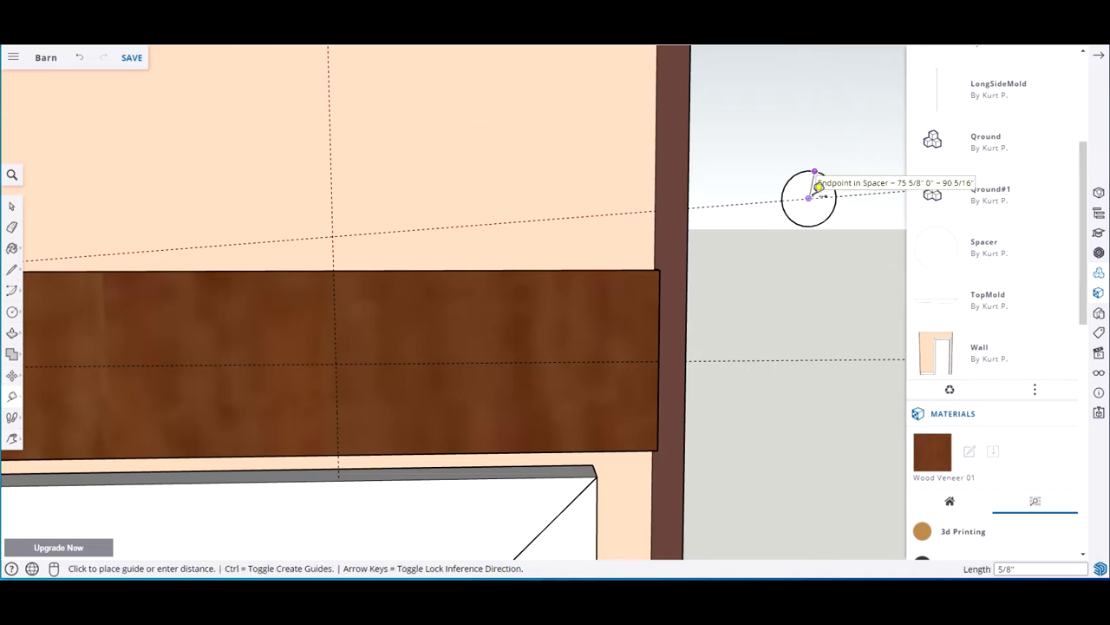
{"action": "left_click", "coordinate": [816, 191]}
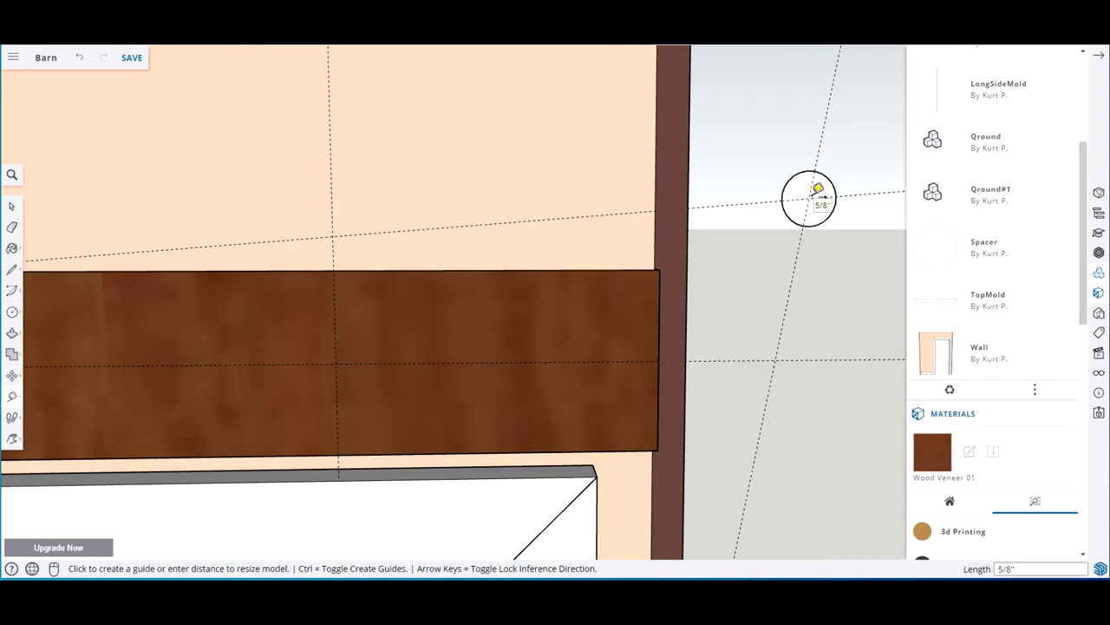
Move the Spacer by its centre onto the guide intersection near the header board's right end
{"action": "key", "text": "m"}
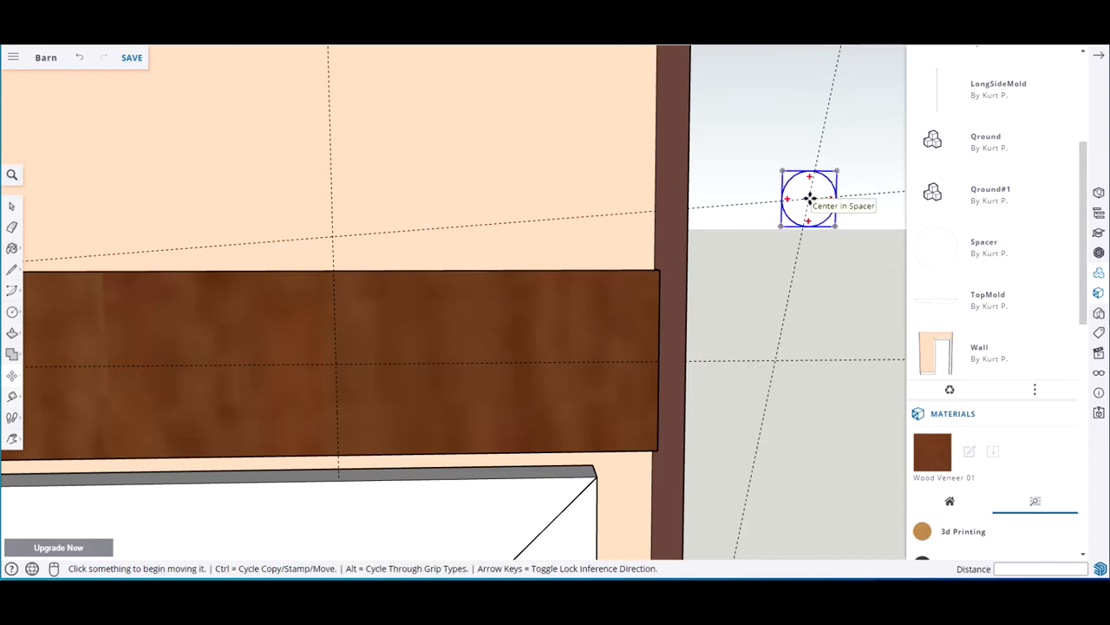
{"action": "left_click", "coordinate": [809, 198]}
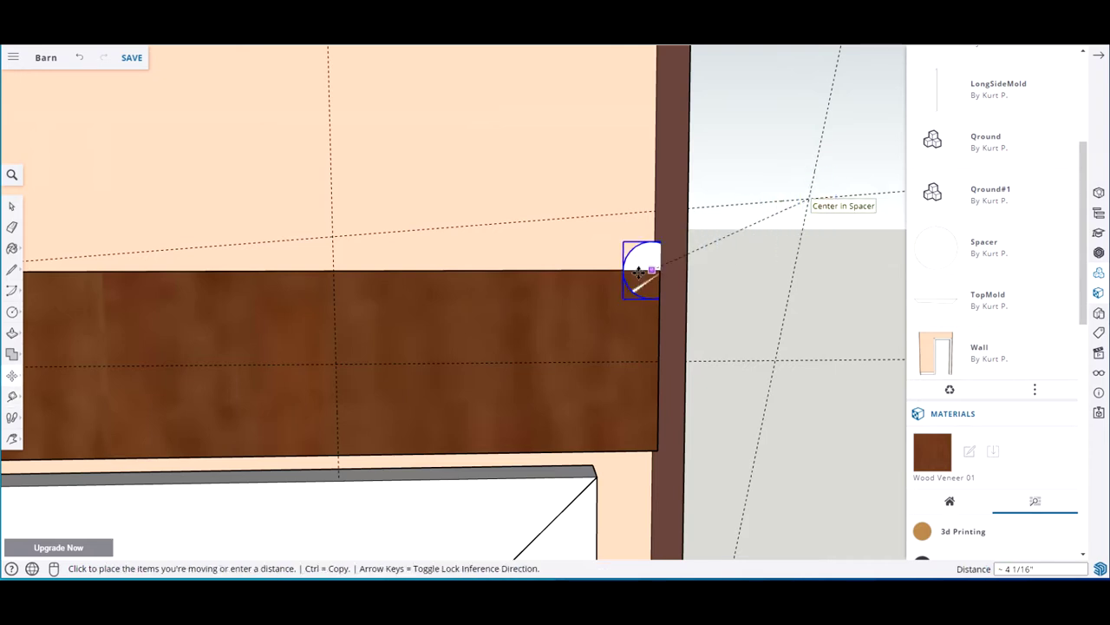
{"action": "left_click", "coordinate": [335, 363]}
{"action": "key", "text": "space"}
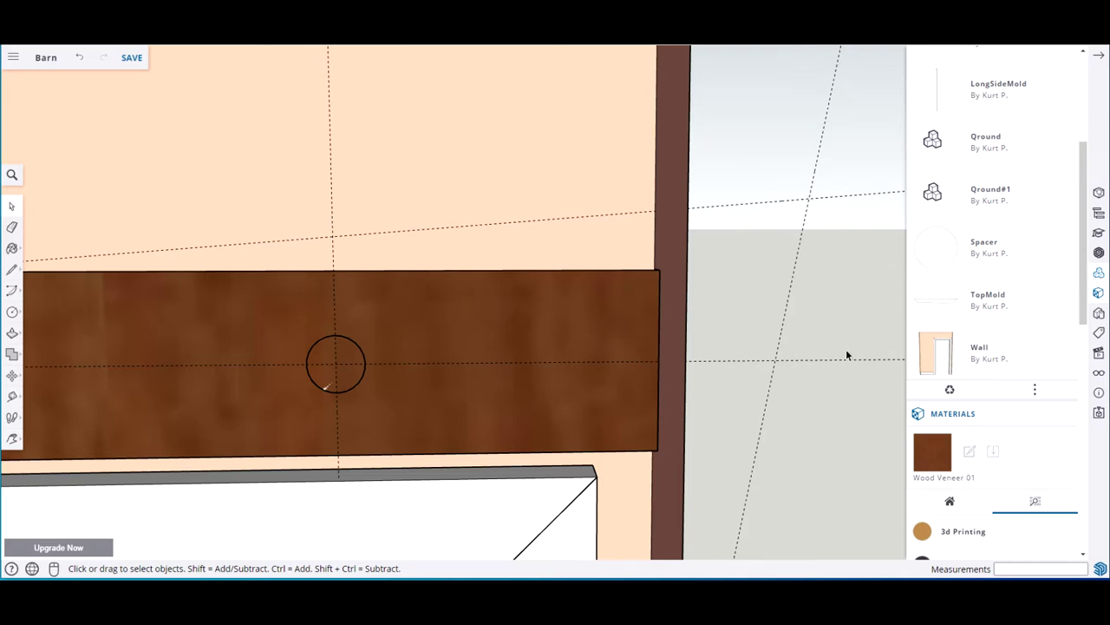
{"action": "left_click", "coordinate": [1099, 372]}
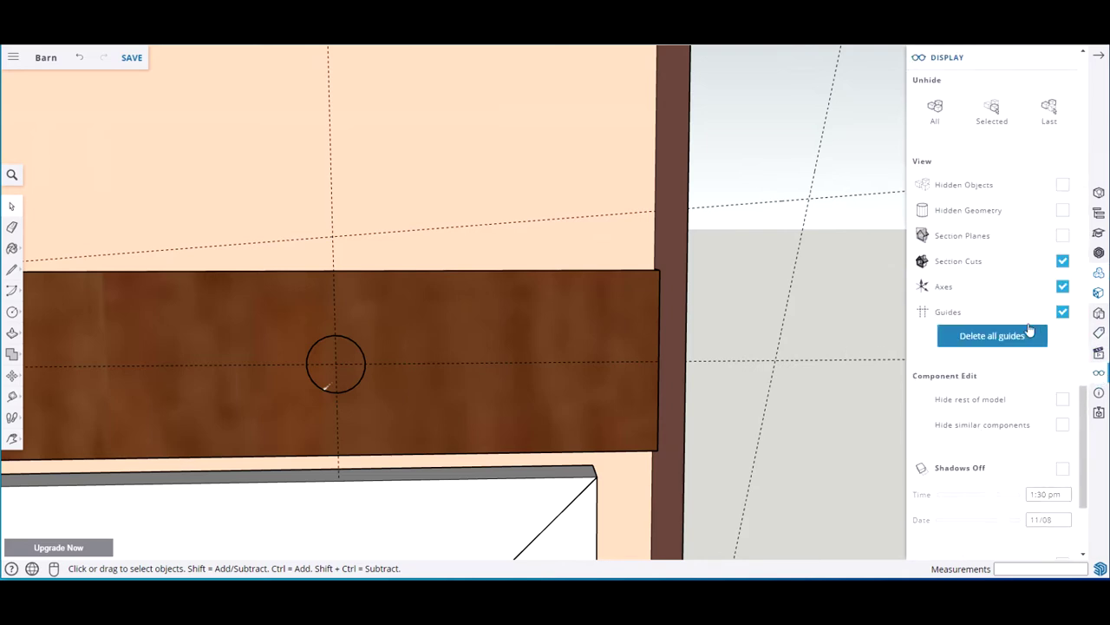
Delete all guide lines, frame both Spacers on the header board, and save the Barn model
{"action": "left_click", "coordinate": [1009, 337]}
{"action": "scroll", "coordinate": [786, 300], "scroll_direction": "down", "scroll_amount": 5}
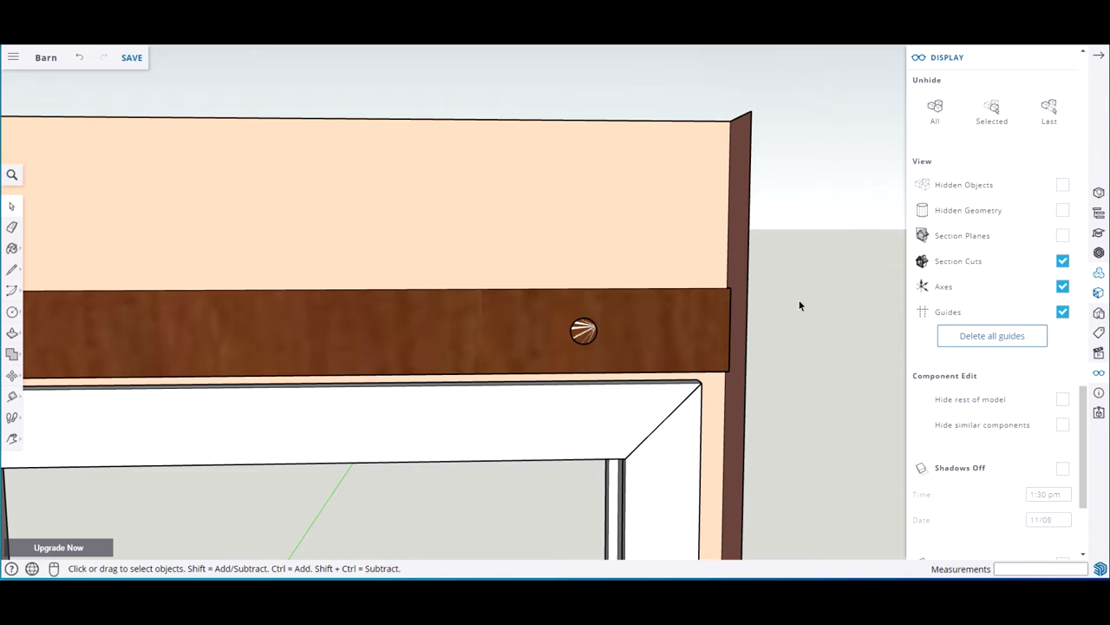
{"action": "scroll", "coordinate": [805, 303], "scroll_direction": "down", "scroll_amount": 4}
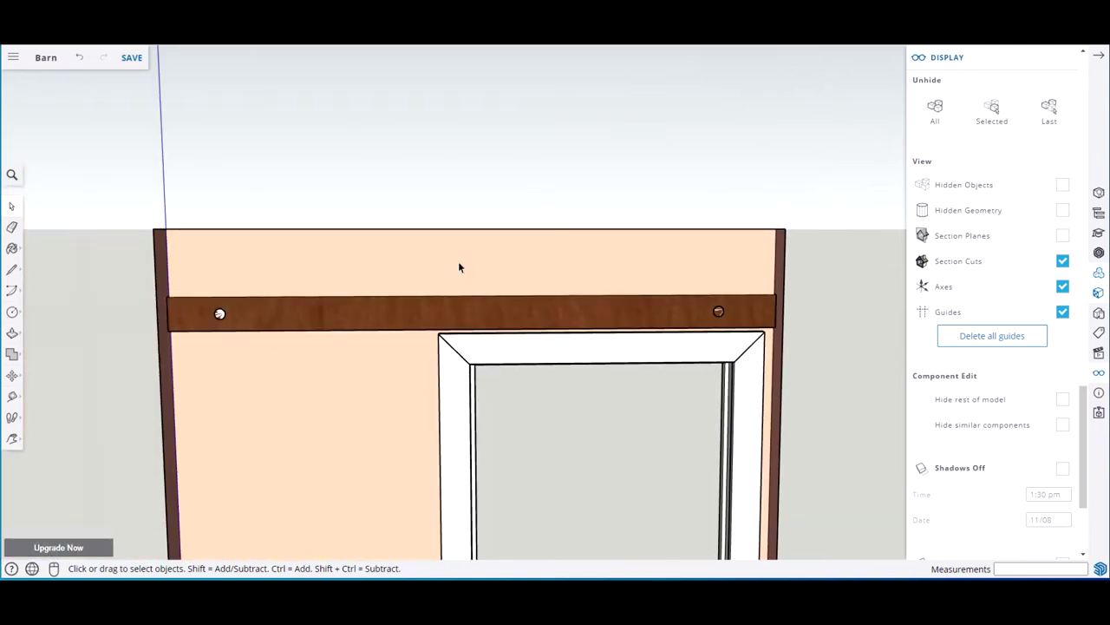
{"action": "key", "text": "h"}
{"action": "left_click_drag", "start_coordinate": [500, 275], "coordinate": [567, 171]}
{"action": "scroll", "coordinate": [556, 174], "scroll_direction": "up", "scroll_amount": 3}
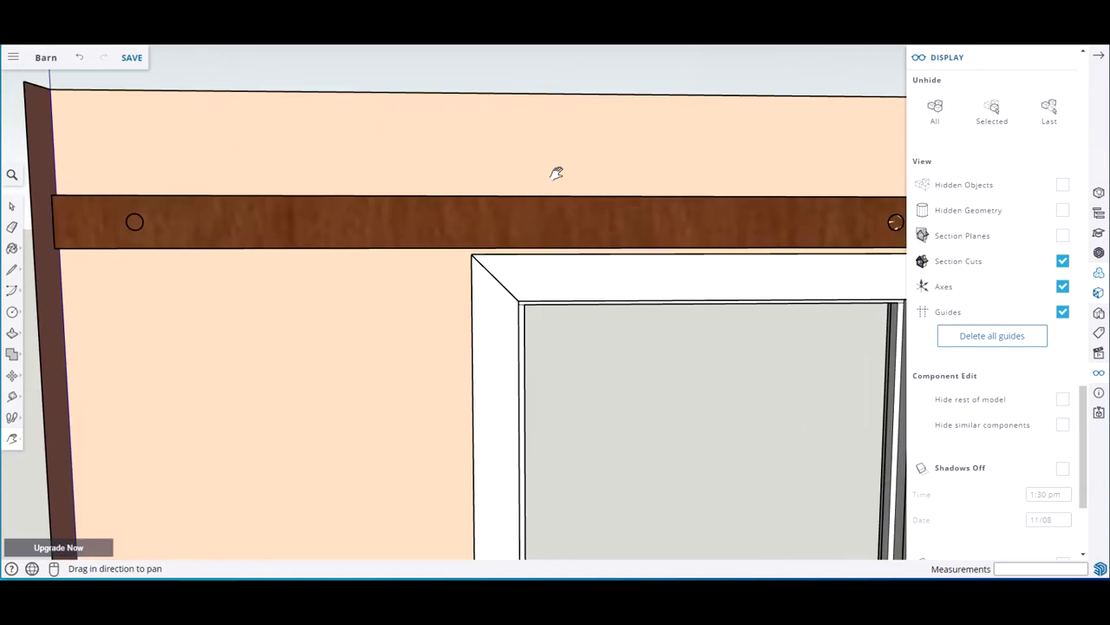
{"action": "left_click", "coordinate": [1099, 55]}
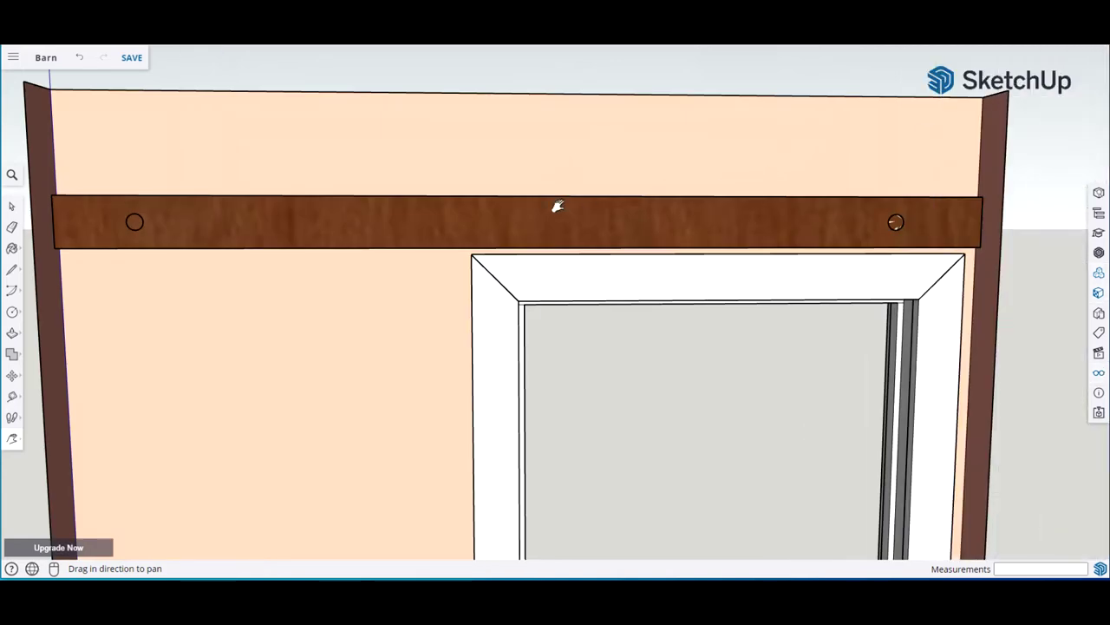
{"action": "left_click_drag", "start_coordinate": [474, 180], "coordinate": [508, 156]}
{"action": "scroll", "coordinate": [512, 158], "scroll_direction": "up", "scroll_amount": 2}
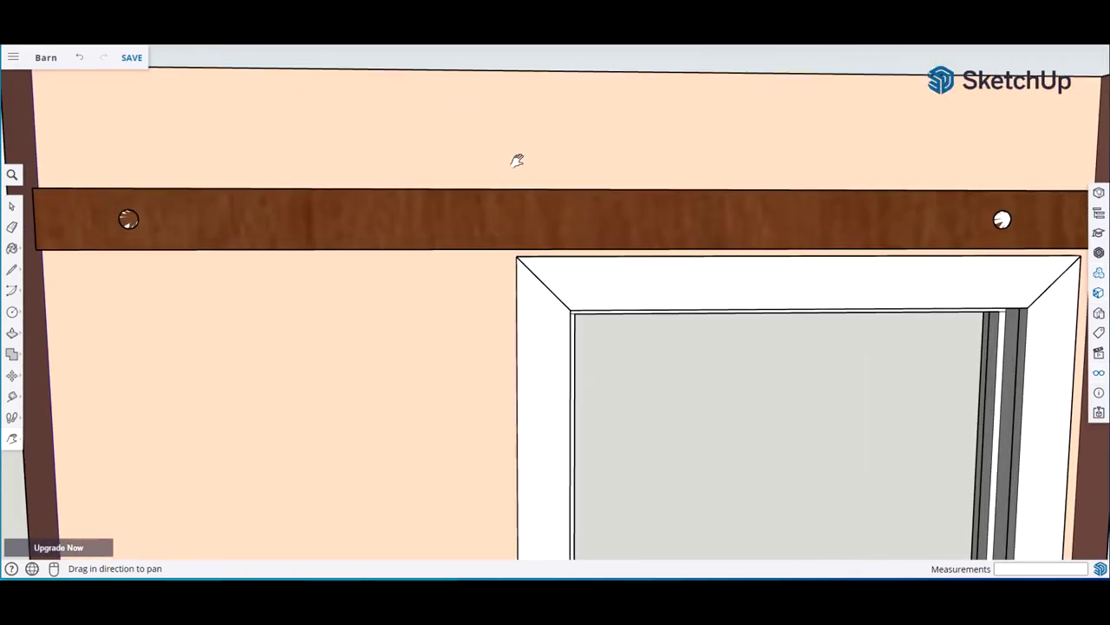
{"action": "key", "text": "space"}
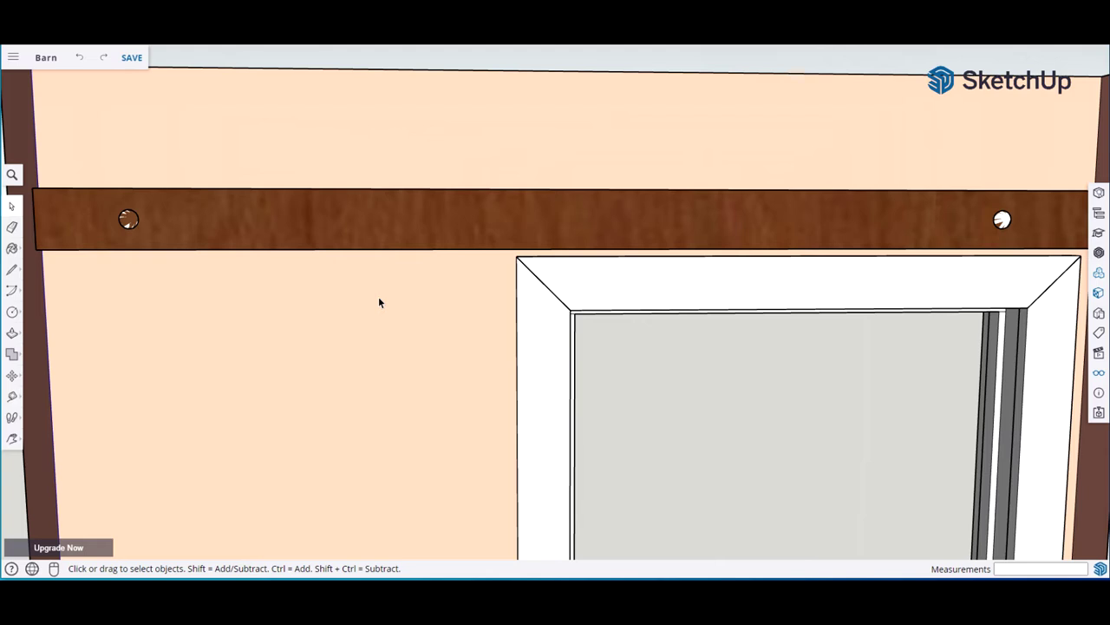
{"action": "key", "text": "ctrl+s"}
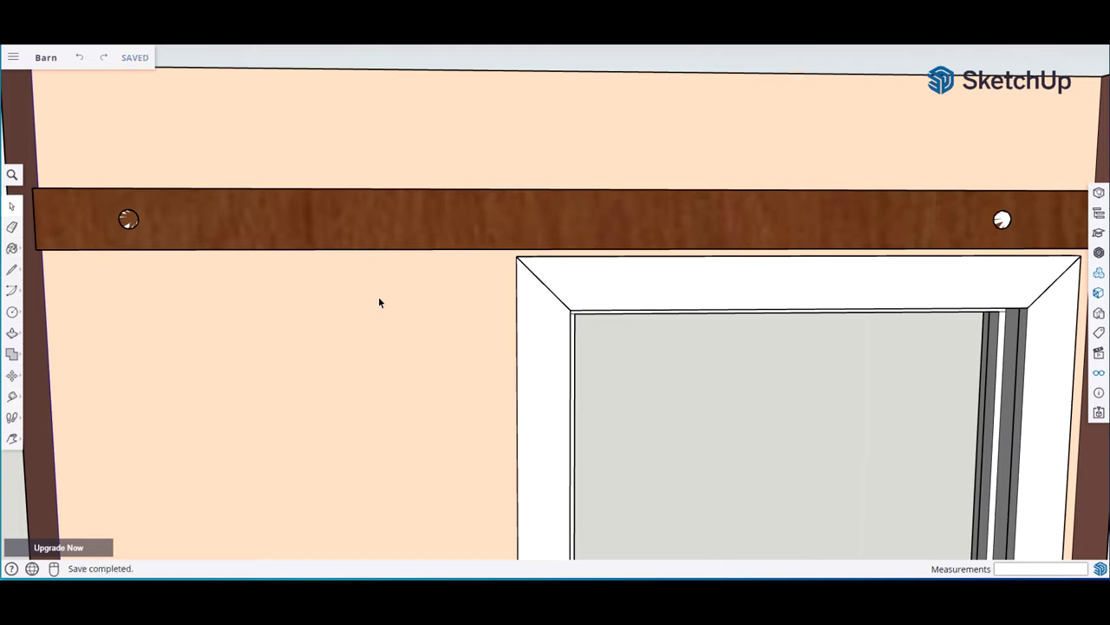
{"action": "key", "text": "m"}
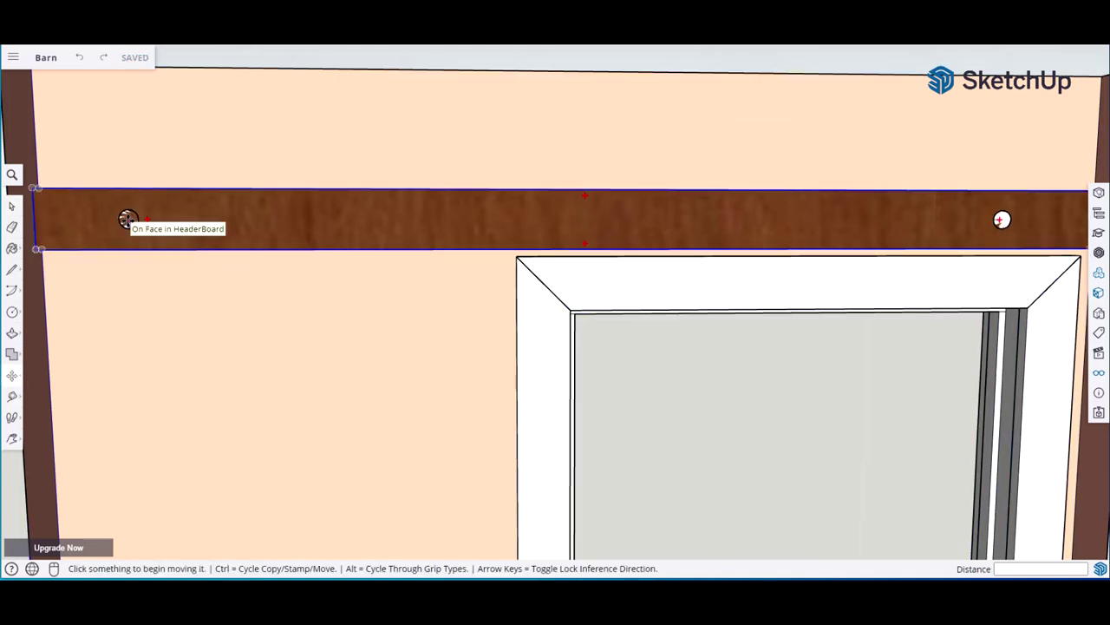
Copy the left bolt to the header board's right end and divide it /3 into four evenly spaced bolts
{"action": "key", "text": "space"}
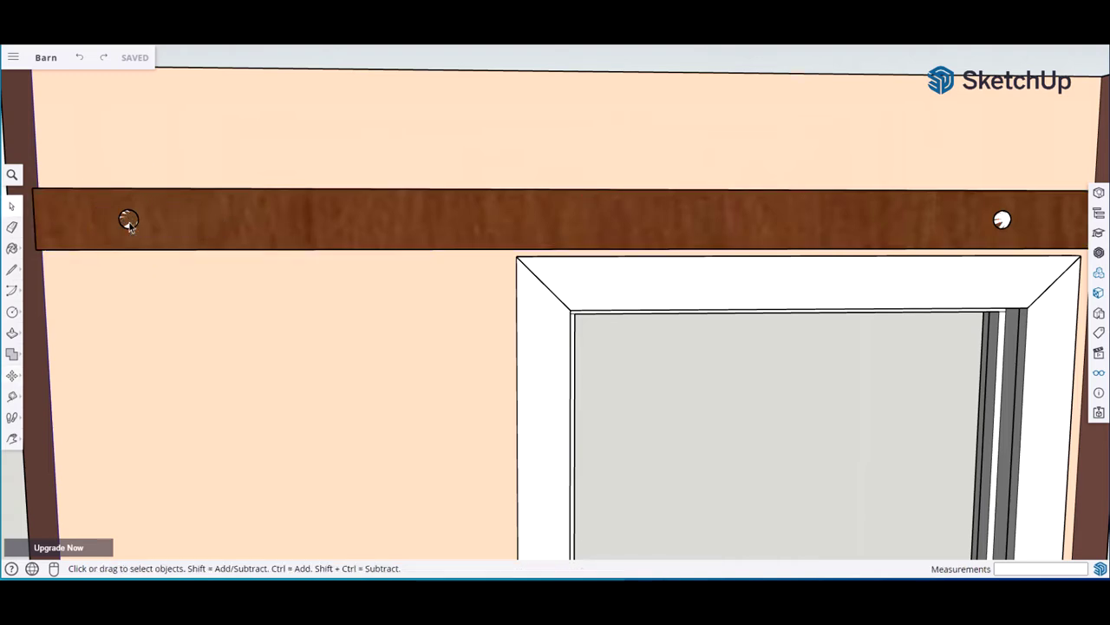
{"action": "key", "text": "m"}
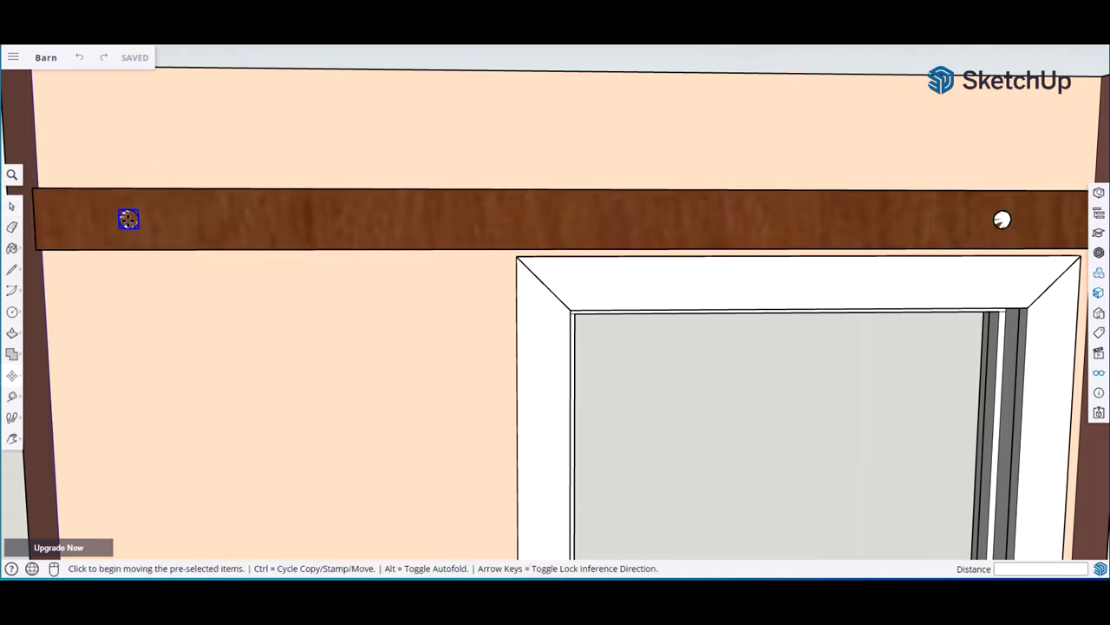
{"action": "left_click", "coordinate": [127, 220]}
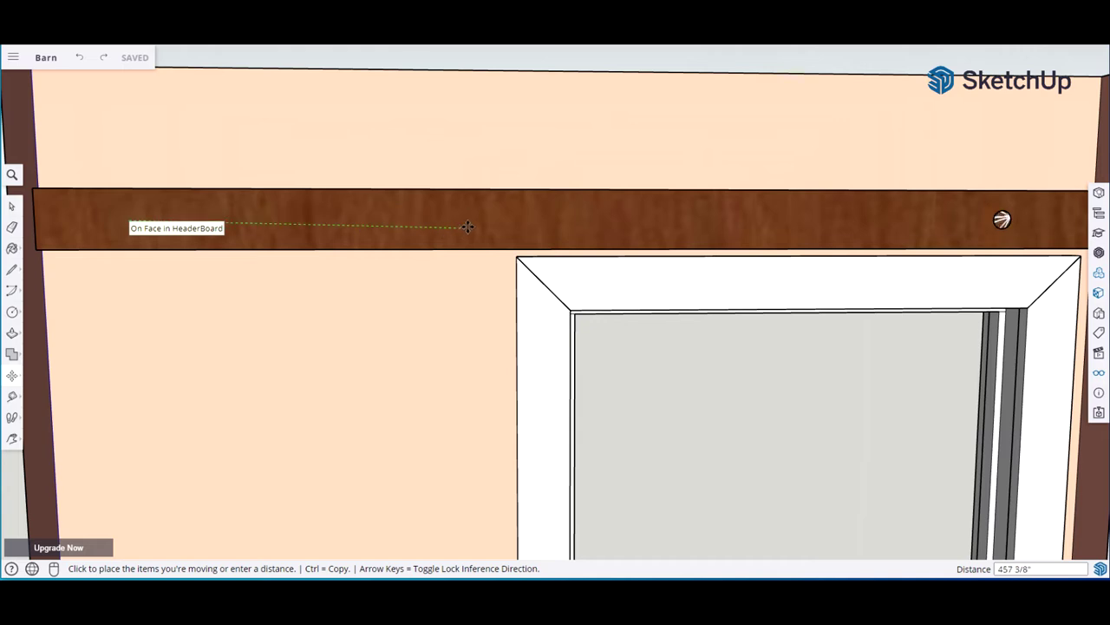
{"action": "key", "text": "ctrl"}
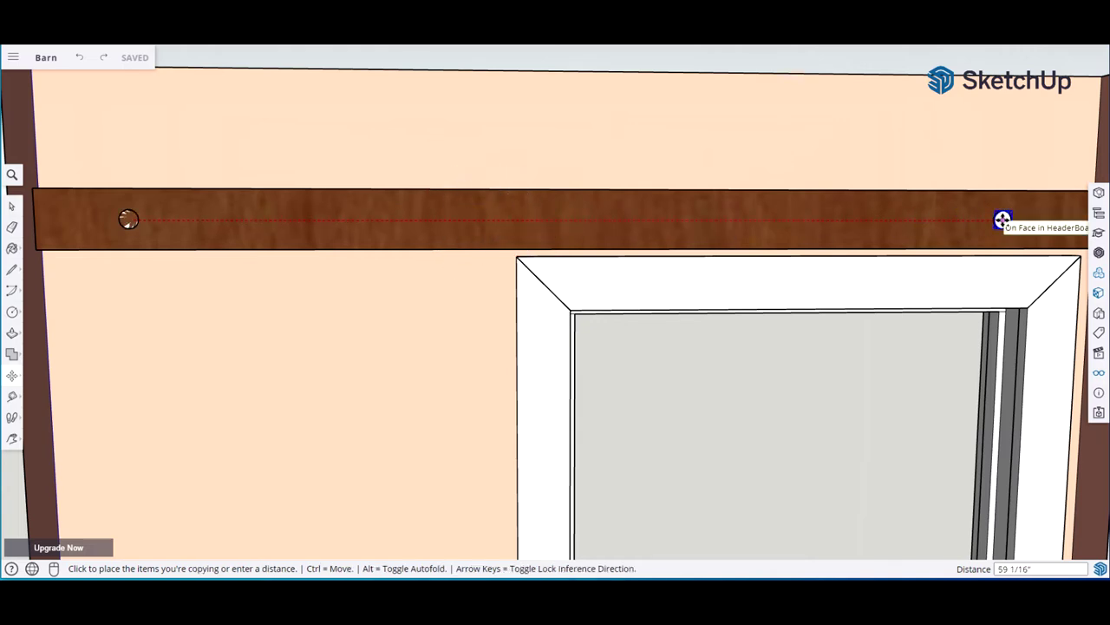
{"action": "left_click", "coordinate": [1001, 220]}
{"action": "type", "text": "/3"}
{"action": "key", "text": "Return"}
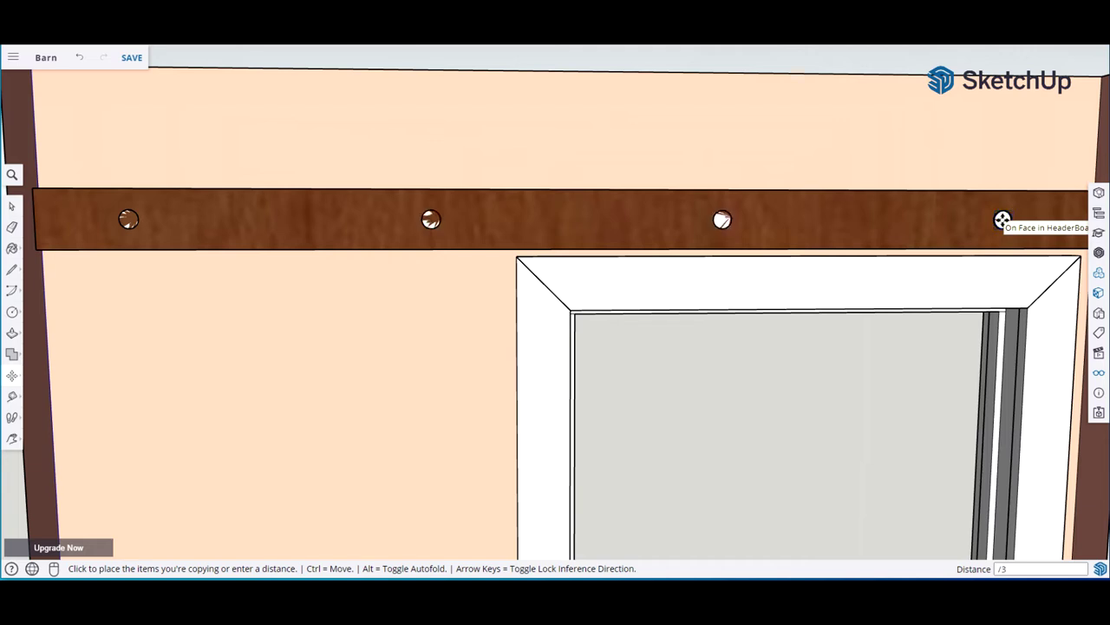
{"action": "key", "text": "space"}
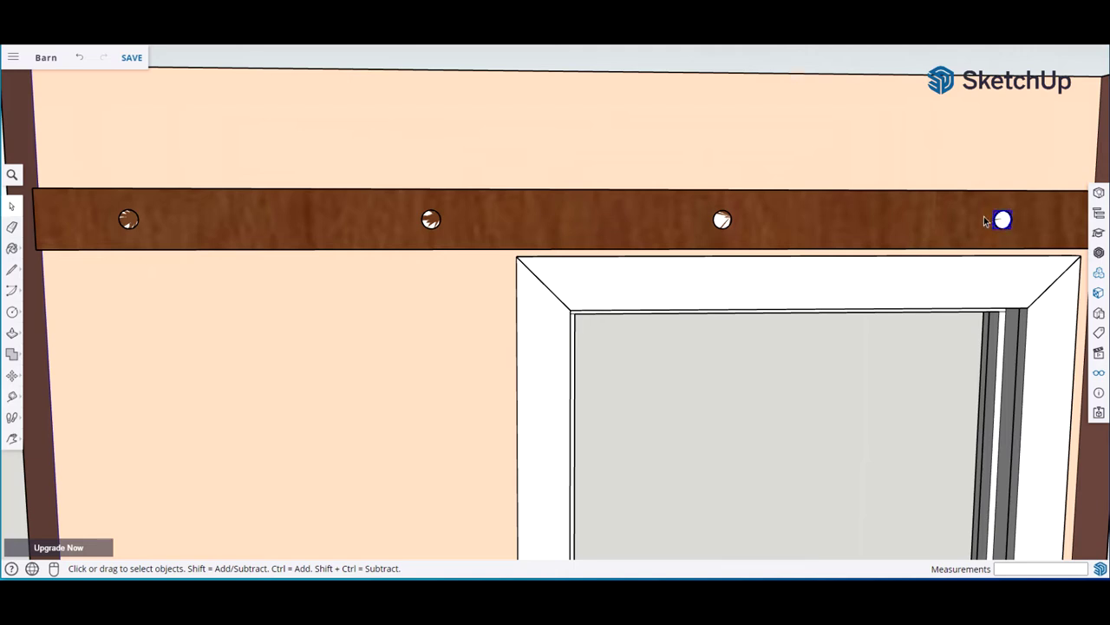
Cancel an accidental move of the right-end bolt and clear the selection
{"action": "key", "text": "m"}
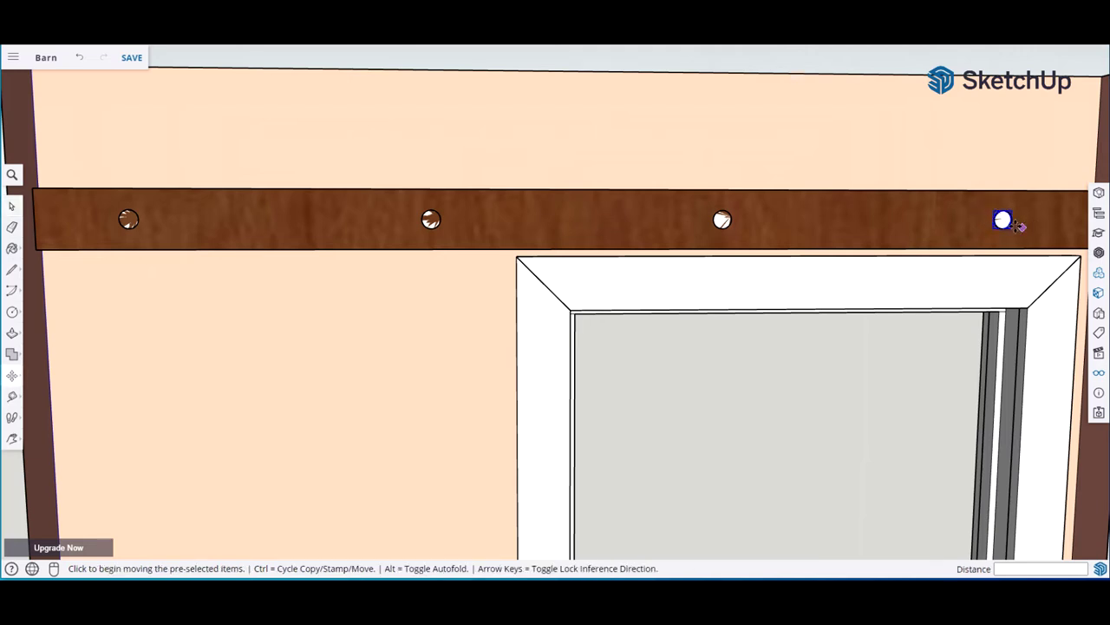
{"action": "left_click", "coordinate": [1001, 219]}
{"action": "key", "text": "Escape"}
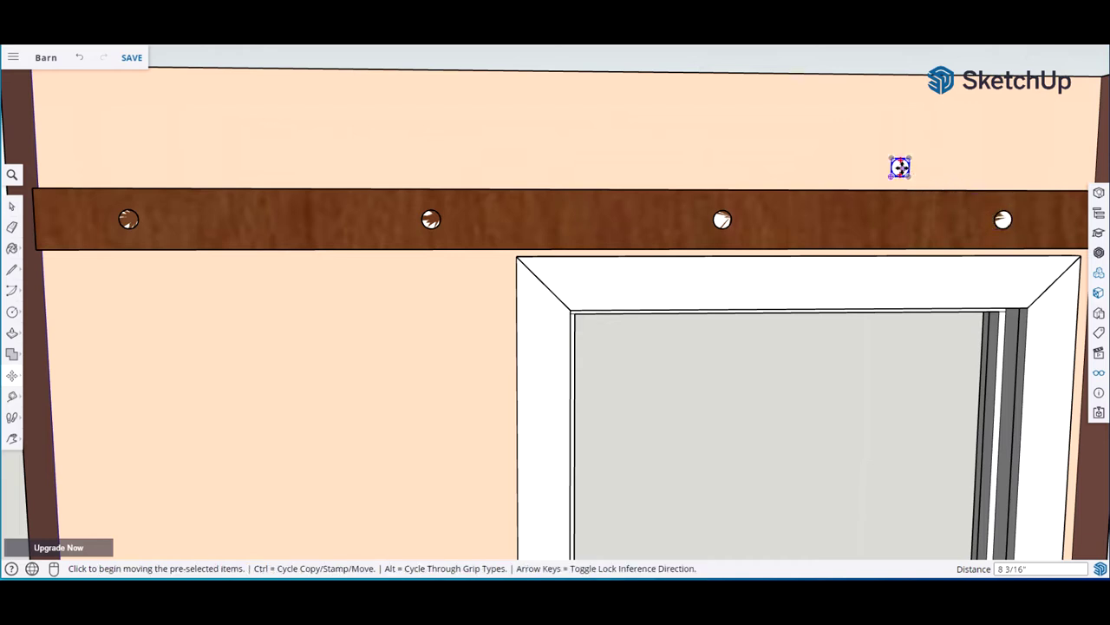
{"action": "key", "text": "Escape"}
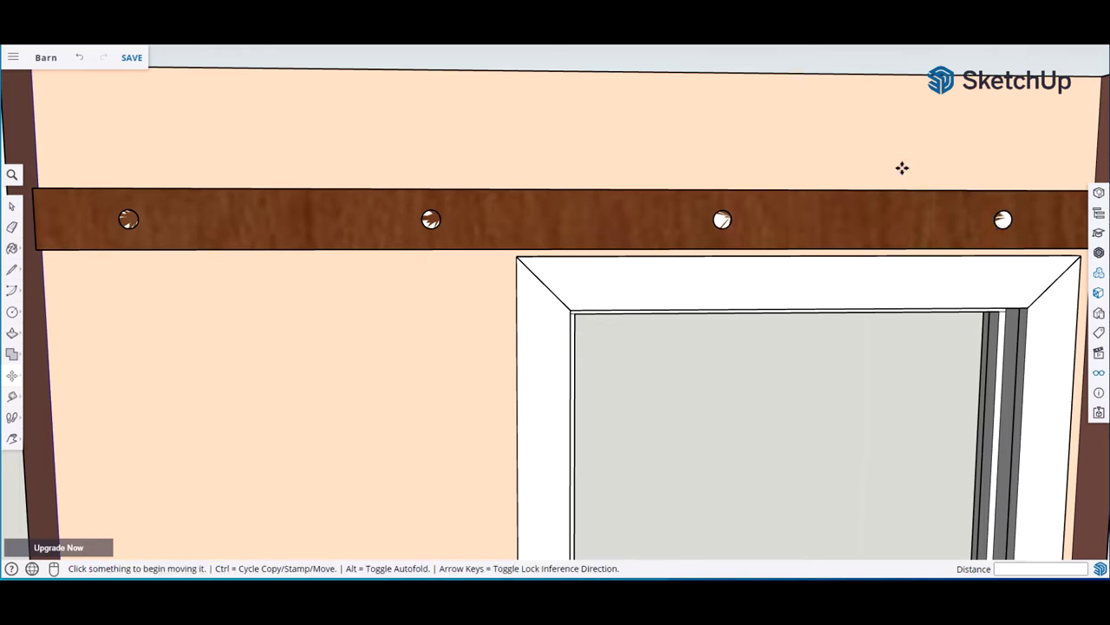
{"action": "key", "text": "space"}
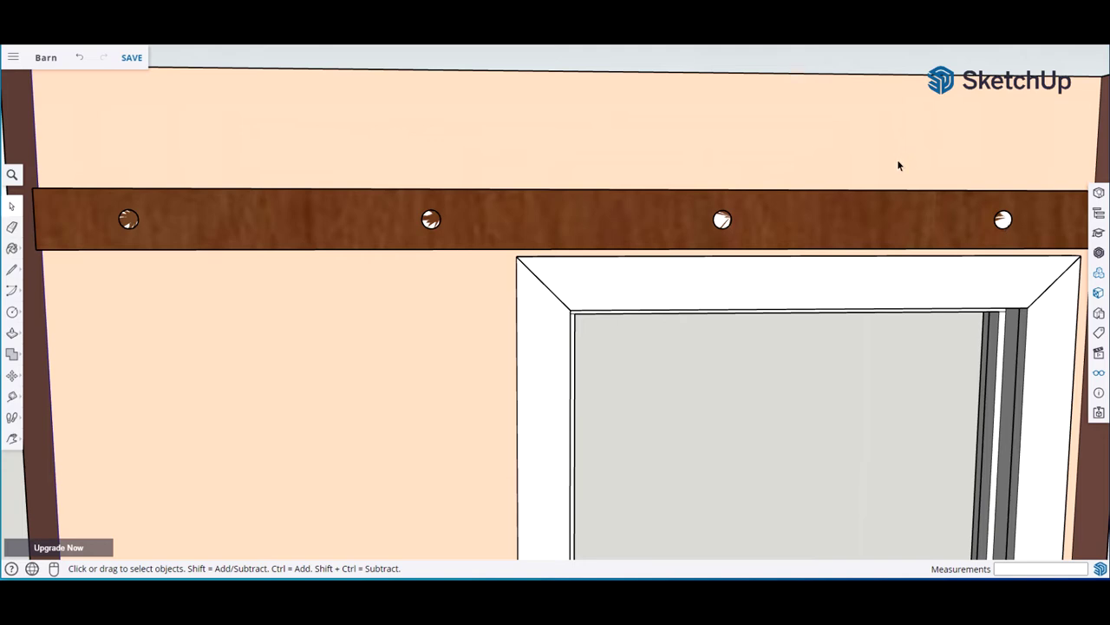
{"action": "right_click", "coordinate": [130, 219]}
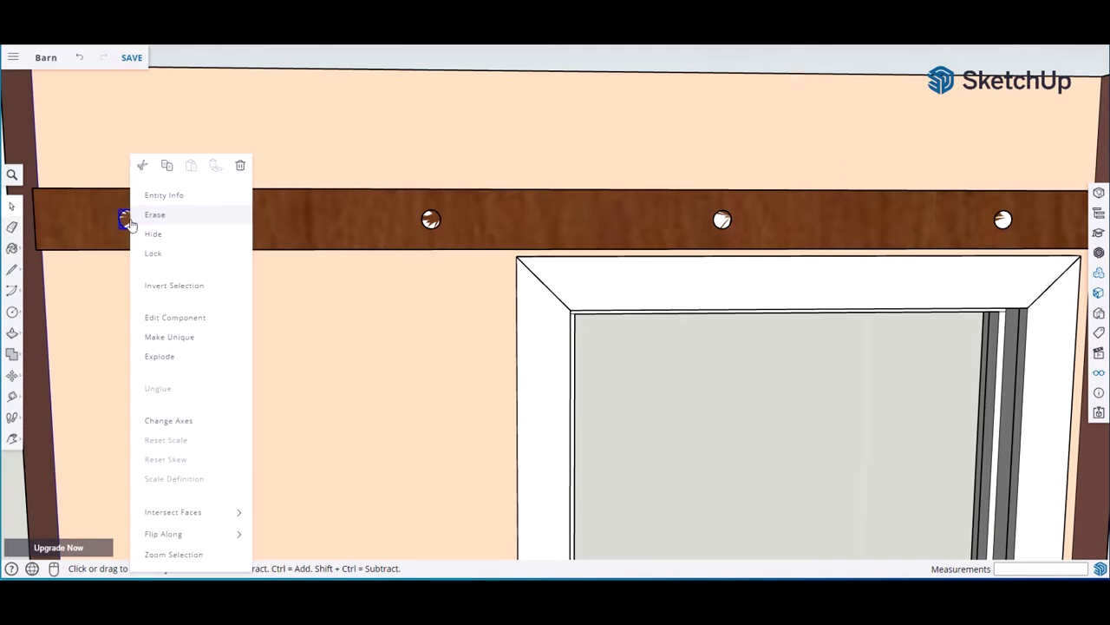
Edit the bolt component and push/pull its circle face out 1 3/8"
{"action": "left_click", "coordinate": [154, 318]}
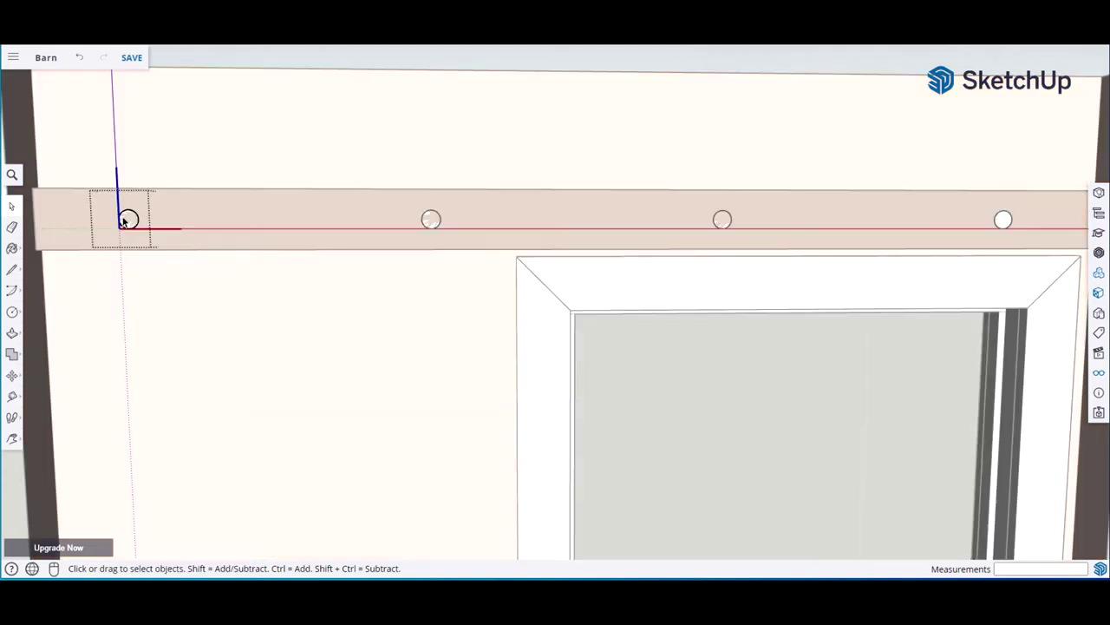
{"action": "key", "text": "p"}
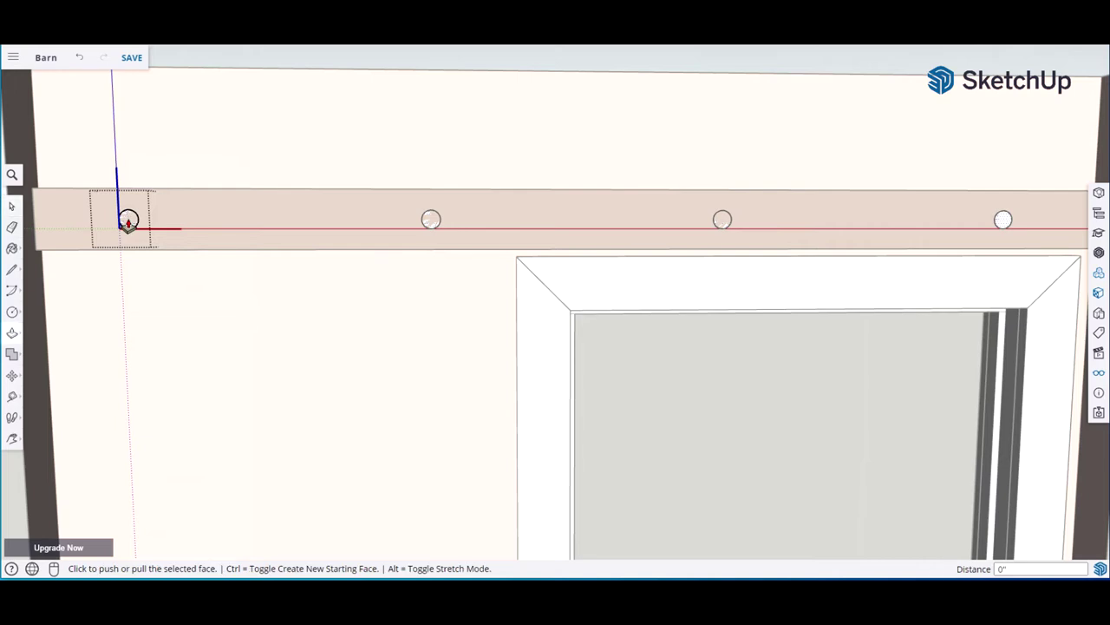
{"action": "left_click", "coordinate": [127, 222]}
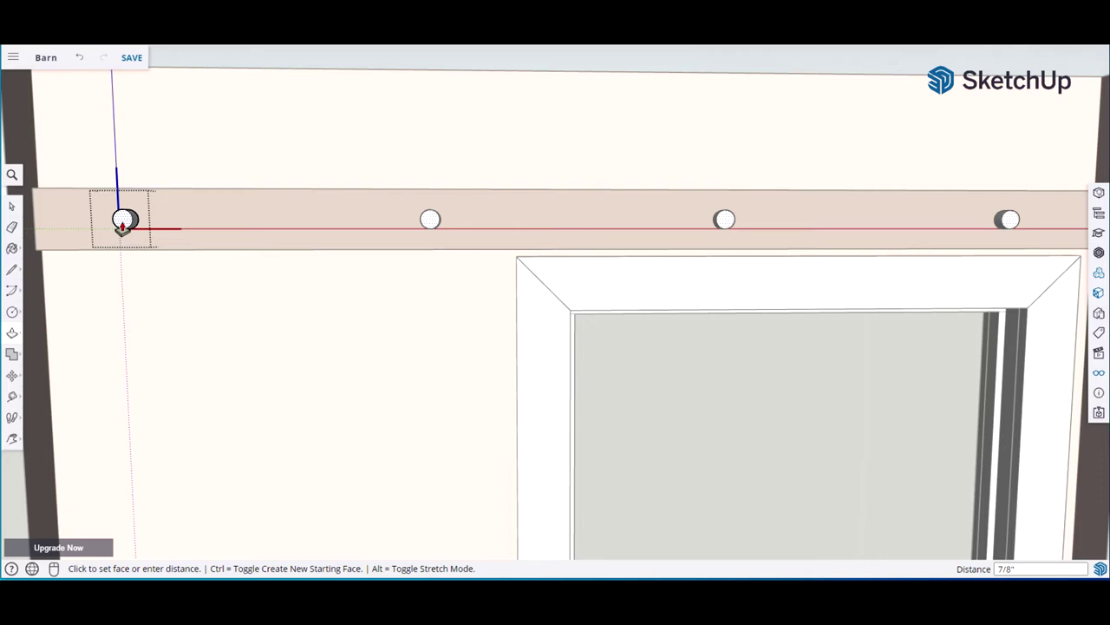
{"action": "type", "text": "1 3/8\""}
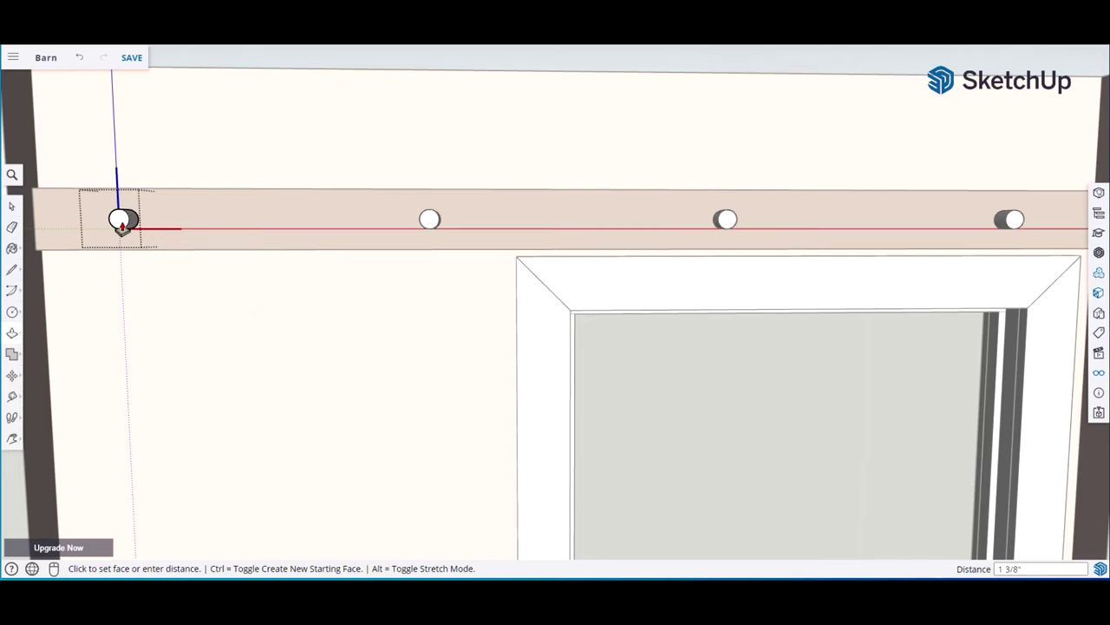
{"action": "key", "text": "Return"}
{"action": "key", "text": "space"}
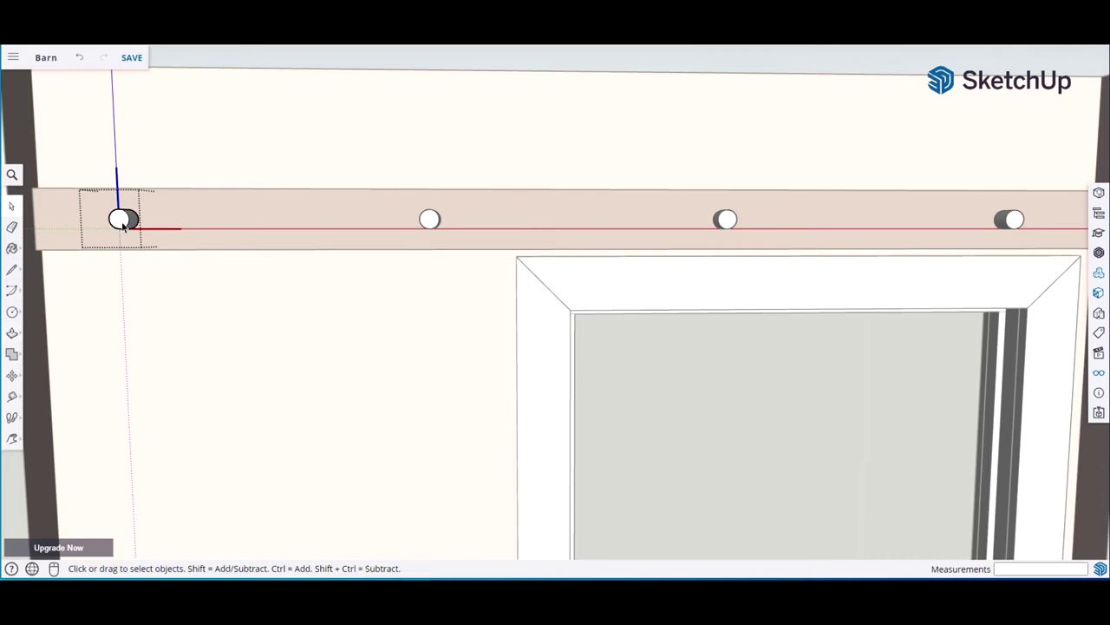
{"action": "key", "text": "b"}
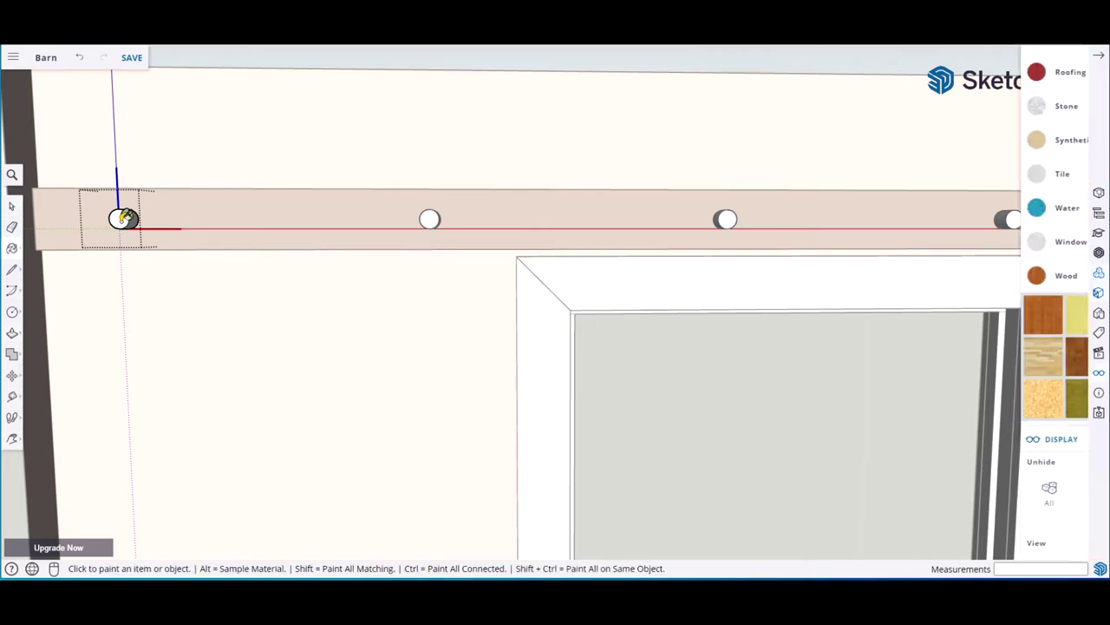
Paint the left bolt's face black from the Colors materials
{"action": "scroll", "coordinate": [976, 218], "scroll_direction": "up", "scroll_amount": 5}
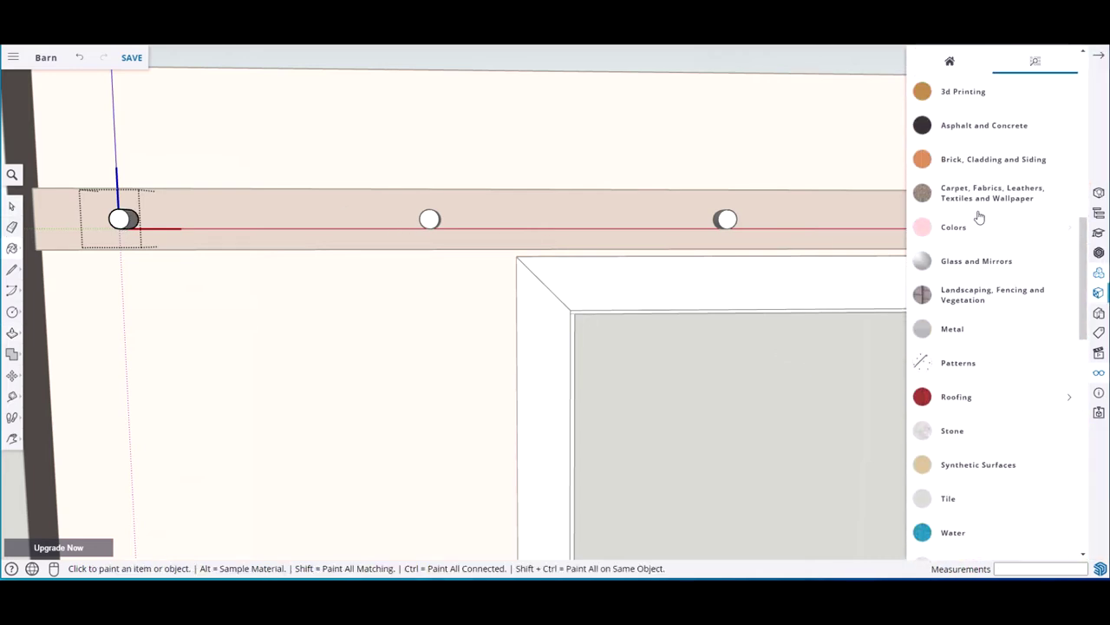
{"action": "scroll", "coordinate": [983, 221], "scroll_direction": "down", "scroll_amount": 3}
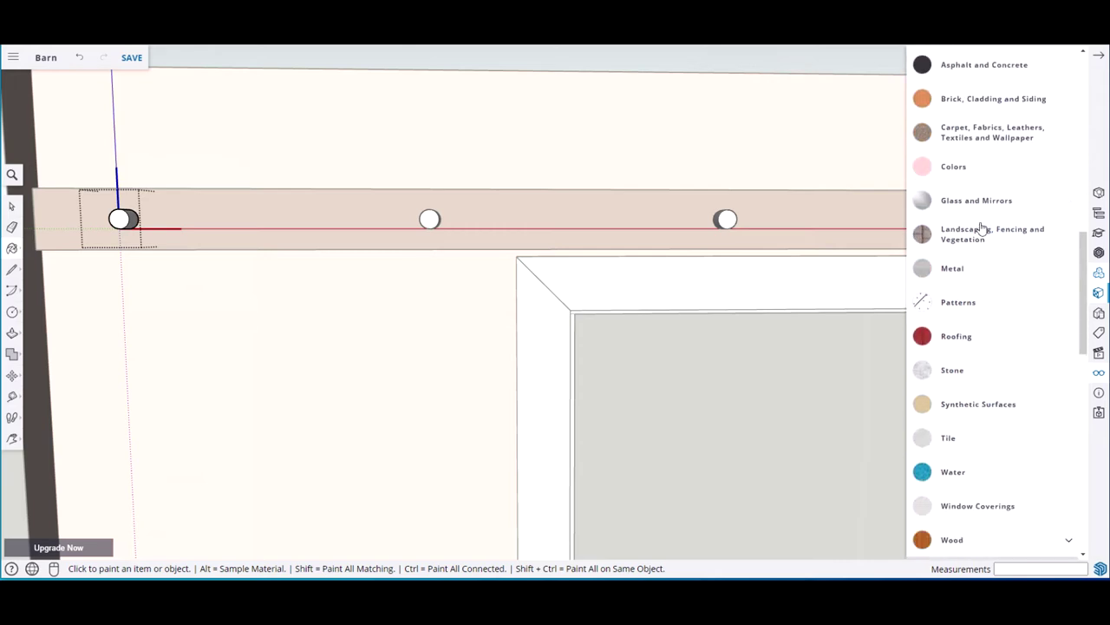
{"action": "left_click", "coordinate": [930, 169]}
{"action": "scroll", "coordinate": [1021, 396], "scroll_direction": "down", "scroll_amount": 15}
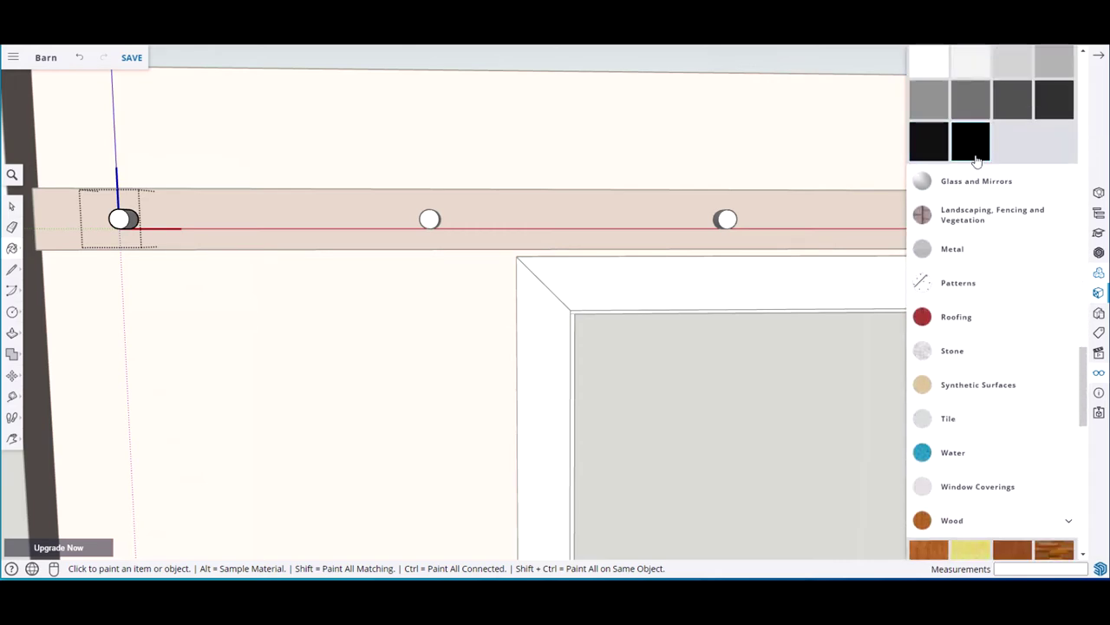
{"action": "left_click", "coordinate": [972, 143]}
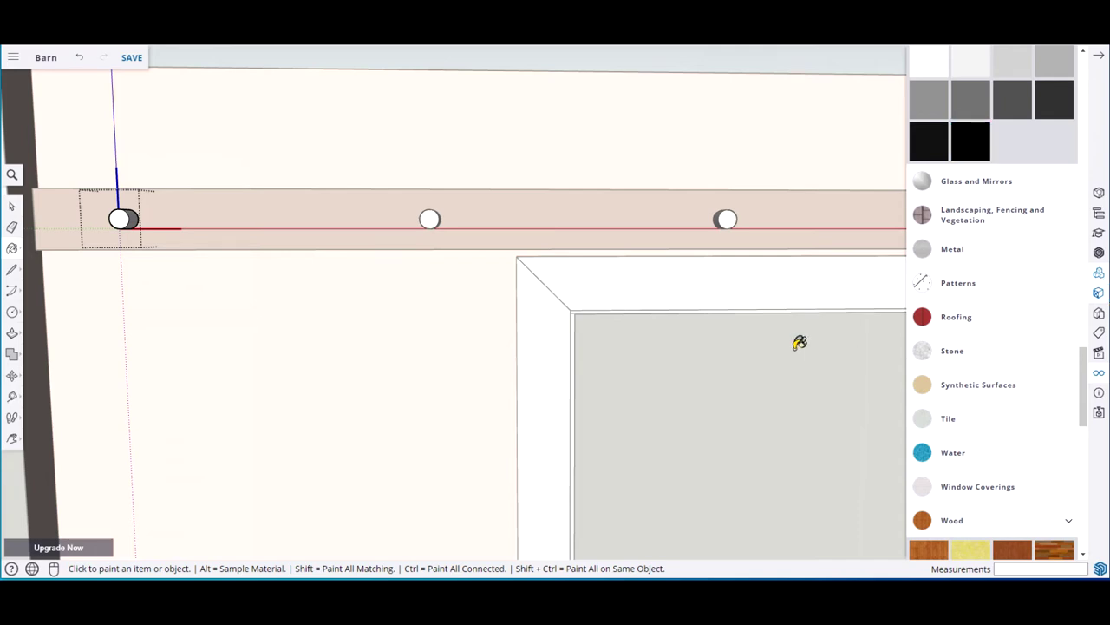
{"action": "left_click", "coordinate": [123, 218]}
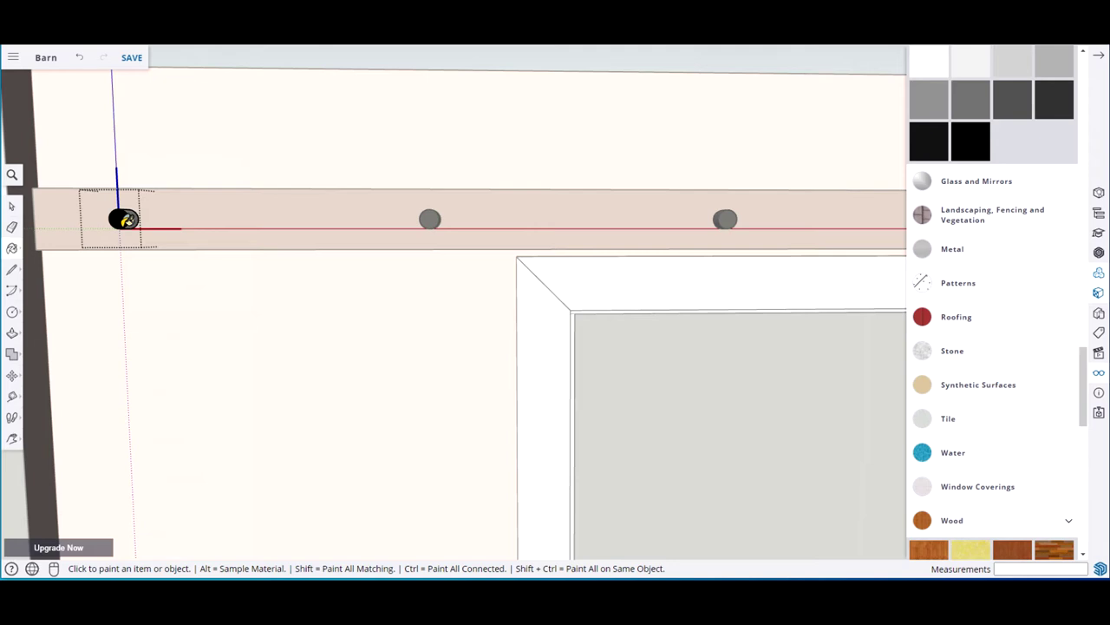
Orbit around the beam to check the black-painted bolt heads
{"action": "mouse_move", "coordinate": [203, 231]}
{"action": "middle_mouse_down"}
{"action": "mouse_move", "coordinate": [216, 248]}
{"action": "mouse_move", "coordinate": [95, 243]}
{"action": "middle_mouse_up"}
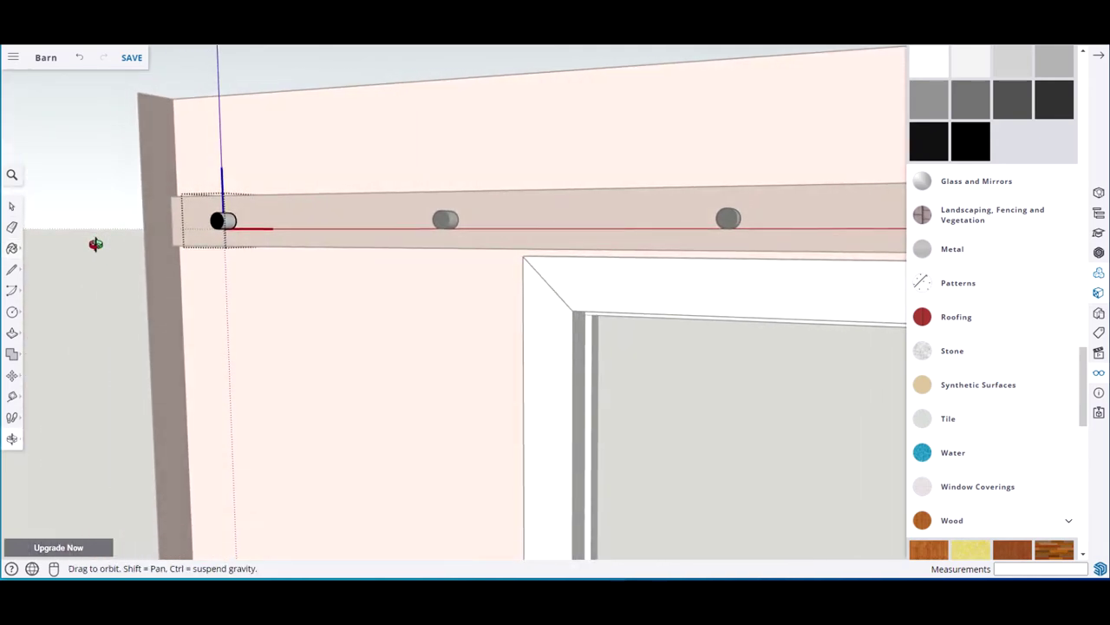
{"action": "scroll", "coordinate": [325, 248], "scroll_direction": "up", "scroll_amount": 3}
{"action": "scroll", "coordinate": [333, 249], "scroll_direction": "down", "scroll_amount": 1}
{"action": "mouse_move", "coordinate": [333, 249]}
{"action": "middle_mouse_down"}
{"action": "mouse_move", "coordinate": [409, 268]}
{"action": "mouse_move", "coordinate": [503, 248]}
{"action": "mouse_move", "coordinate": [438, 276]}
{"action": "middle_mouse_up"}
{"action": "scroll", "coordinate": [437, 276], "scroll_direction": "down", "scroll_amount": 1}
{"action": "scroll", "coordinate": [437, 275], "scroll_direction": "down", "scroll_amount": 1}
{"action": "key", "text": "space"}
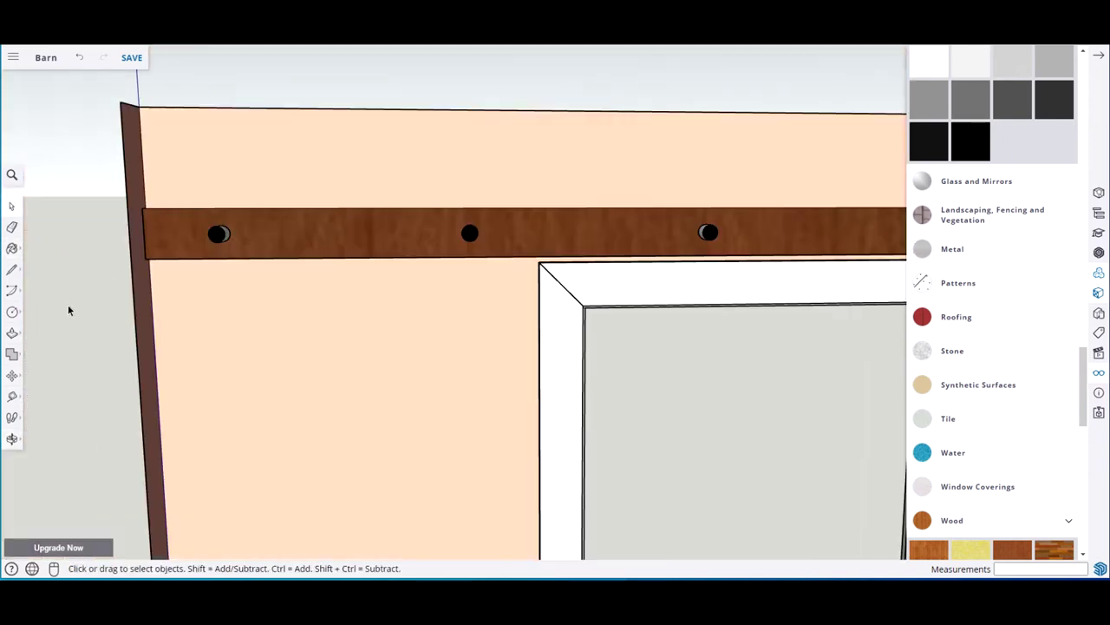
{"action": "middle_click_drag", "start_coordinate": [246, 290], "coordinate": [273, 307]}
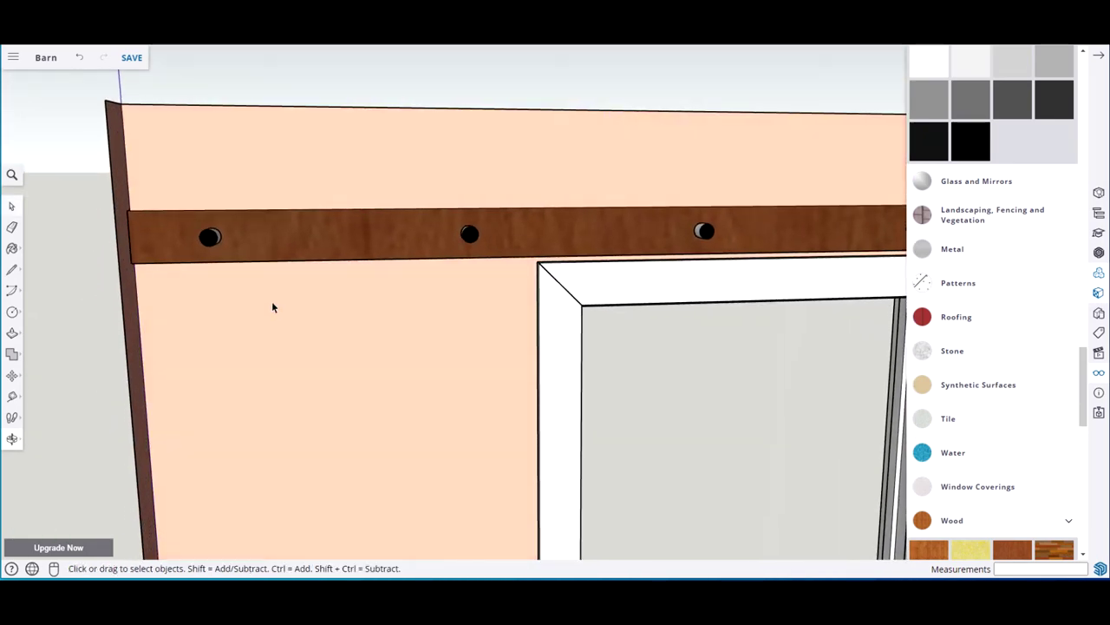
{"action": "left_click", "coordinate": [213, 240]}
Inside the bolt component, paint the grey cylinder side black and collapse the Materials panel
{"action": "right_click", "coordinate": [215, 245]}
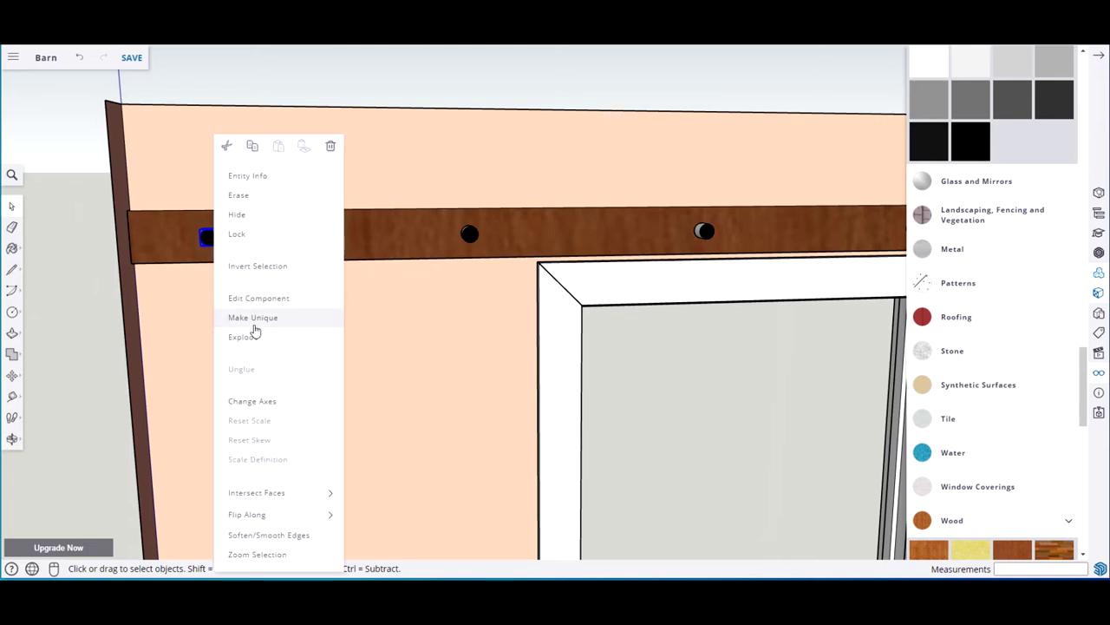
{"action": "left_click", "coordinate": [257, 298]}
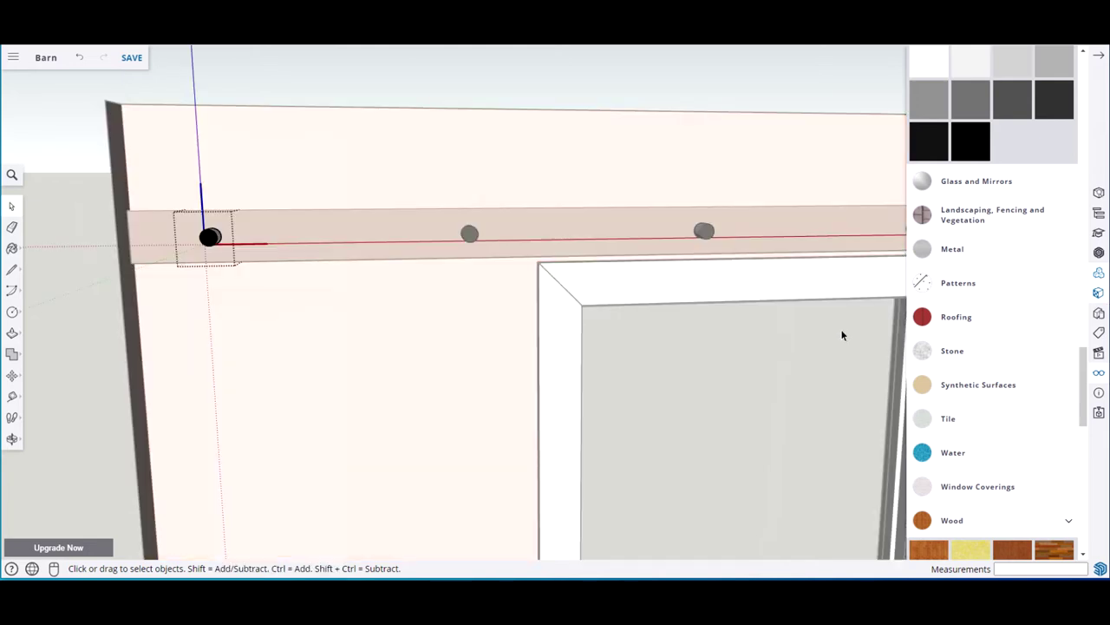
{"action": "key", "text": "b"}
{"action": "middle_click_drag", "start_coordinate": [430, 323], "coordinate": [286, 318]}
{"action": "left_click", "coordinate": [269, 227]}
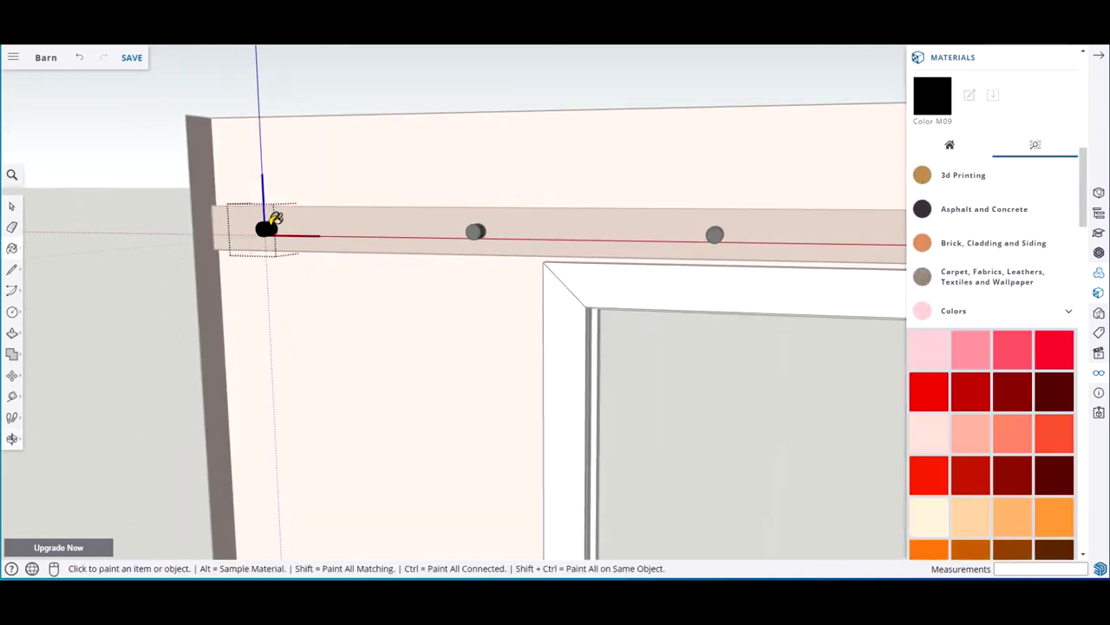
{"action": "mouse_move", "coordinate": [382, 277]}
{"action": "middle_mouse_down"}
{"action": "mouse_move", "coordinate": [290, 280]}
{"action": "mouse_move", "coordinate": [409, 302]}
{"action": "mouse_move", "coordinate": [478, 288]}
{"action": "middle_mouse_up"}
{"action": "key", "text": "space"}
{"action": "middle_click_drag", "start_coordinate": [243, 333], "coordinate": [293, 269]}
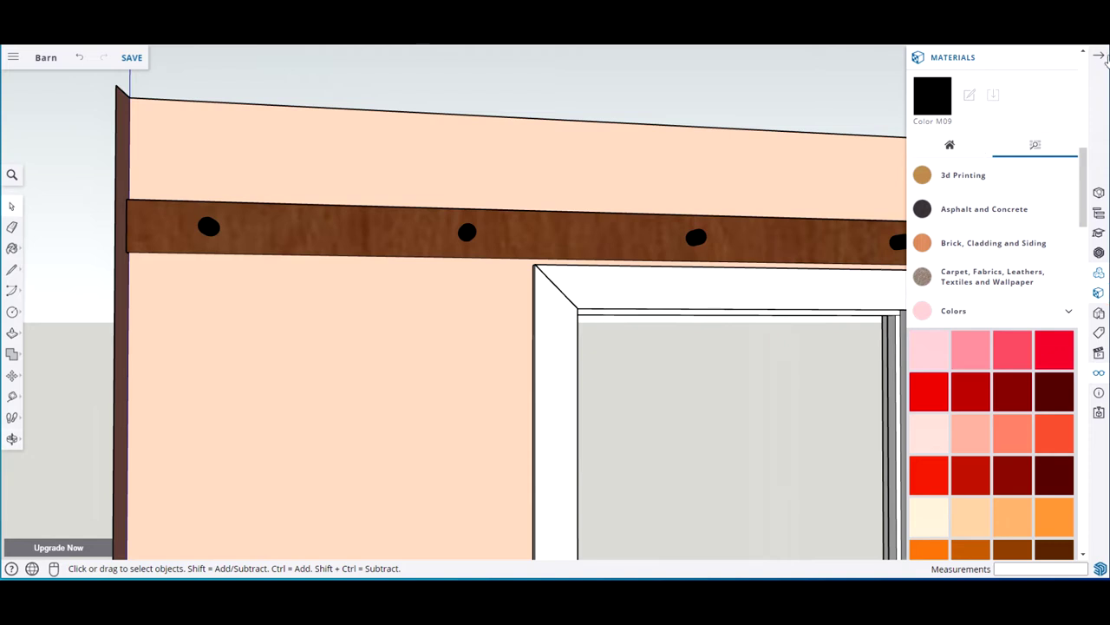
{"action": "left_click", "coordinate": [1099, 54]}
{"action": "middle_click_drag", "start_coordinate": [639, 198], "coordinate": [465, 216]}
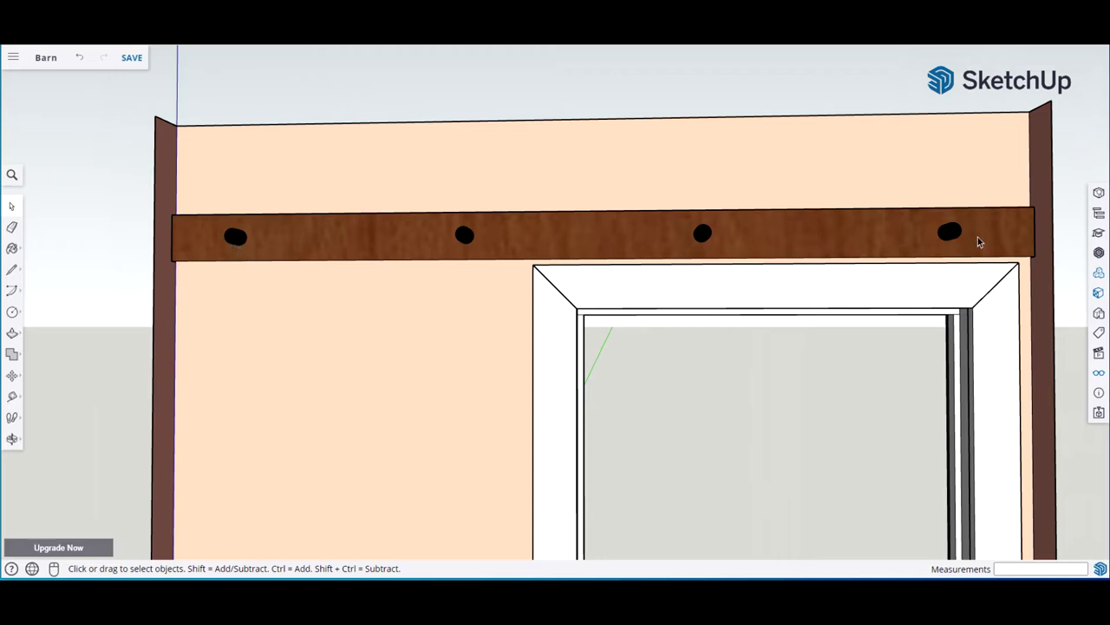
{"action": "middle_click_drag", "start_coordinate": [595, 181], "coordinate": [595, 206]}
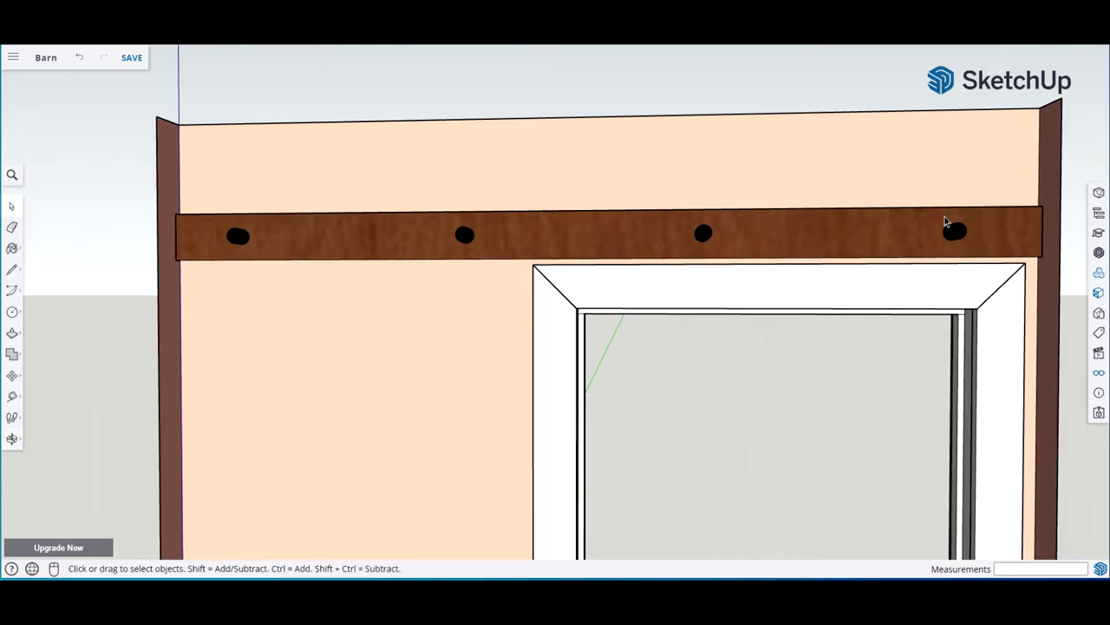
{"action": "key", "text": "h"}
{"action": "left_click_drag", "start_coordinate": [1014, 148], "coordinate": [1008, 173]}
{"action": "key", "text": "o"}
{"action": "left_click_drag", "start_coordinate": [1043, 138], "coordinate": [905, 171]}
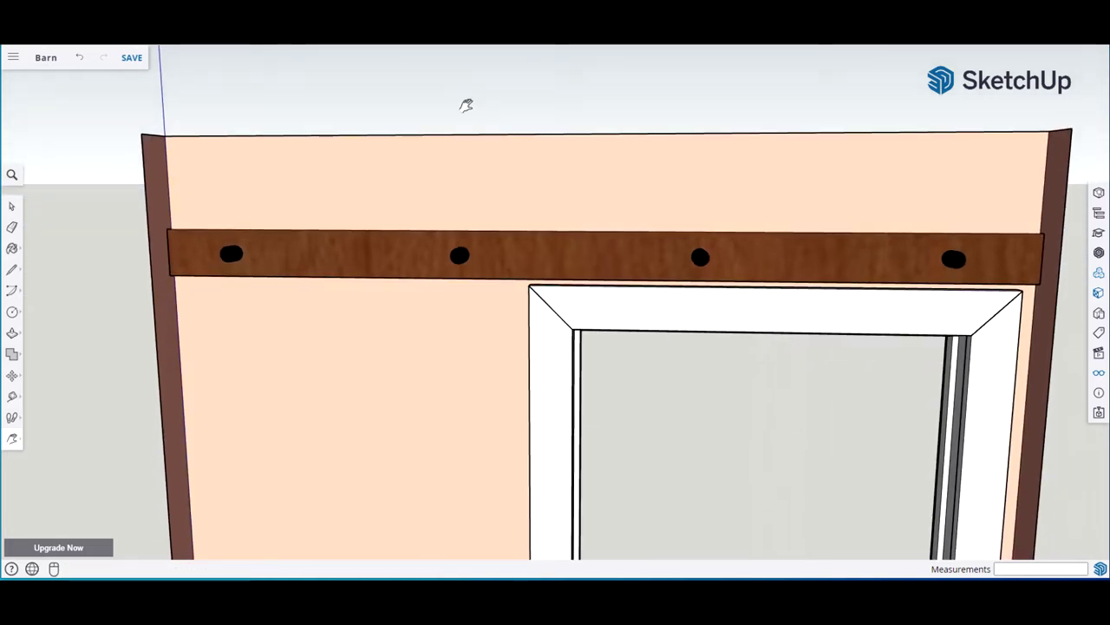
Draw a 72 by 1.5 rectangle above the barn wall
{"action": "key", "text": "r"}
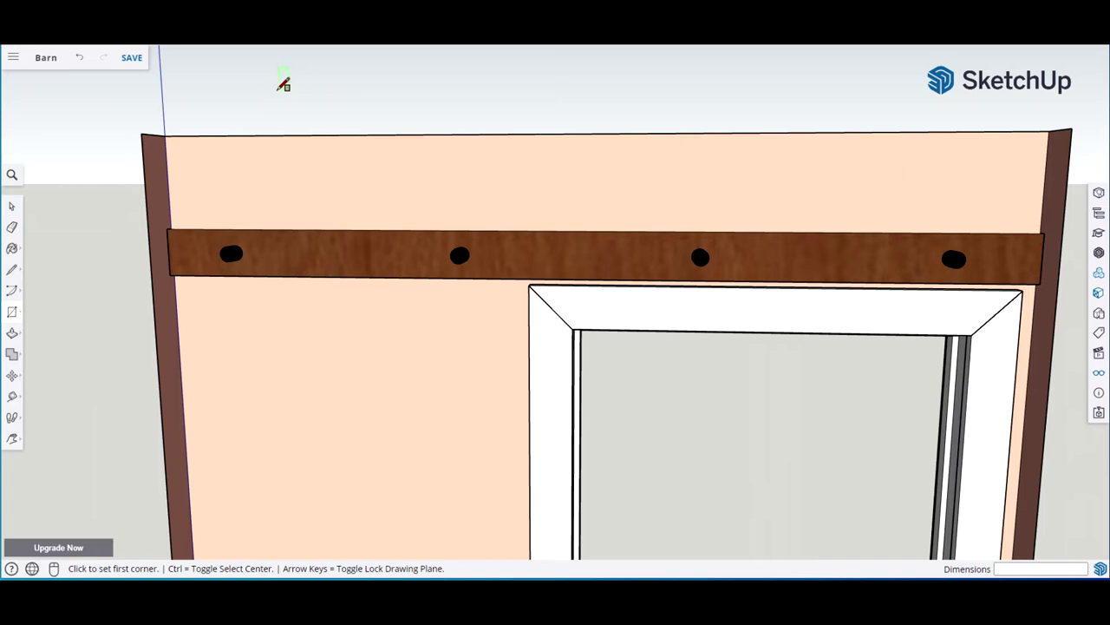
{"action": "left_click", "coordinate": [273, 77]}
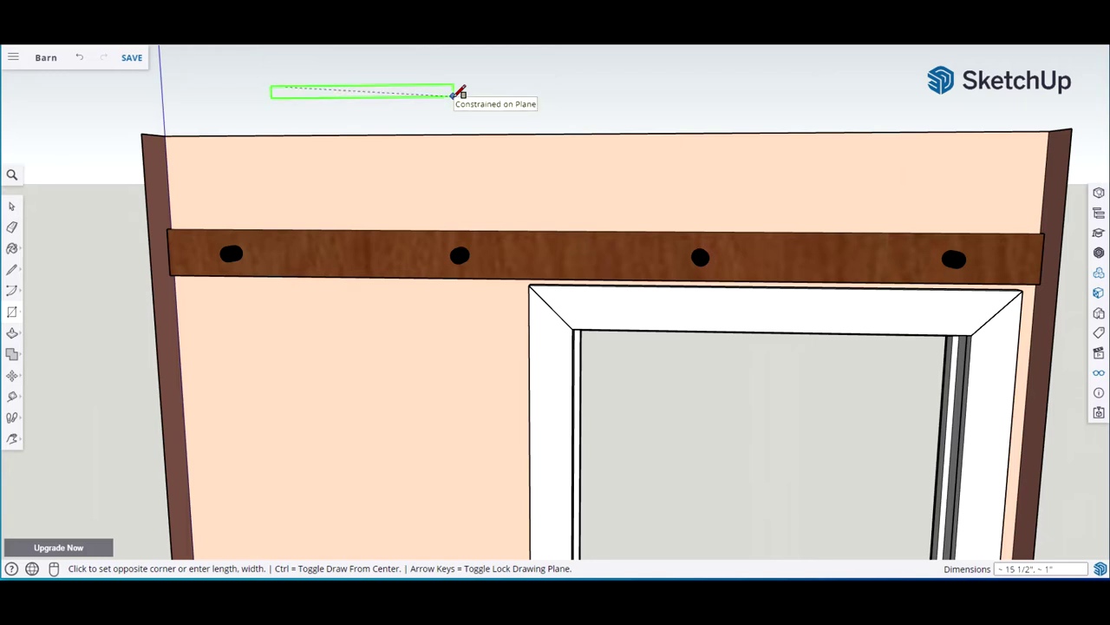
{"action": "type", "text": "72,1.5"}
{"action": "key", "text": "Return"}
{"action": "key", "text": "space"}
Push/pull the rectangle 5/8" and then another 1/4" to form a thin board
{"action": "key", "text": "p"}
{"action": "left_click", "coordinate": [454, 102]}
{"action": "type", "text": "5/8"}
{"action": "key", "text": "Return"}
{"action": "left_click", "coordinate": [439, 101]}
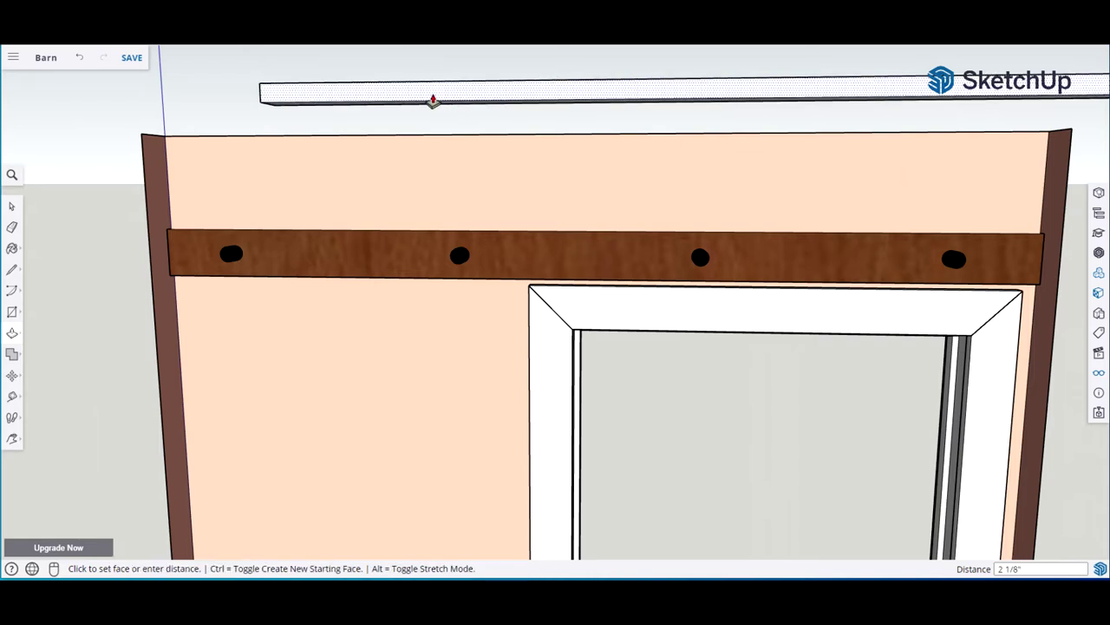
{"action": "type", "text": ".25"}
{"action": "key", "text": "Return"}
{"action": "key", "text": "space"}
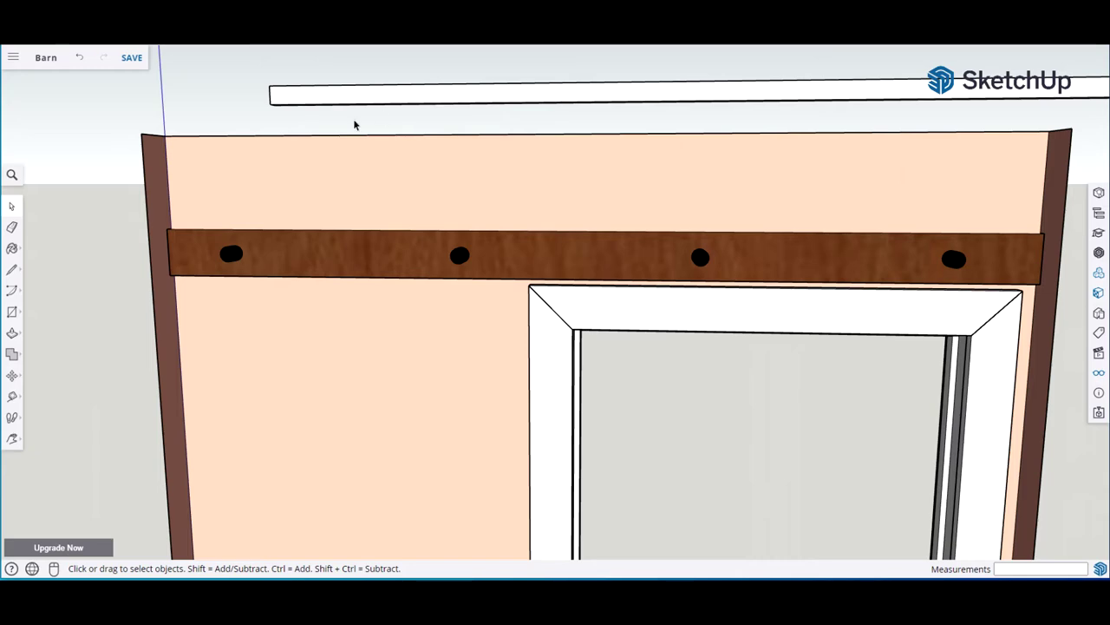
Orbit the view and measure the new board's 7/8 inch thickness with the Tape Measure
{"action": "key", "text": "o"}
{"action": "left_click_drag", "start_coordinate": [373, 94], "coordinate": [793, 137]}
{"action": "key", "text": "space"}
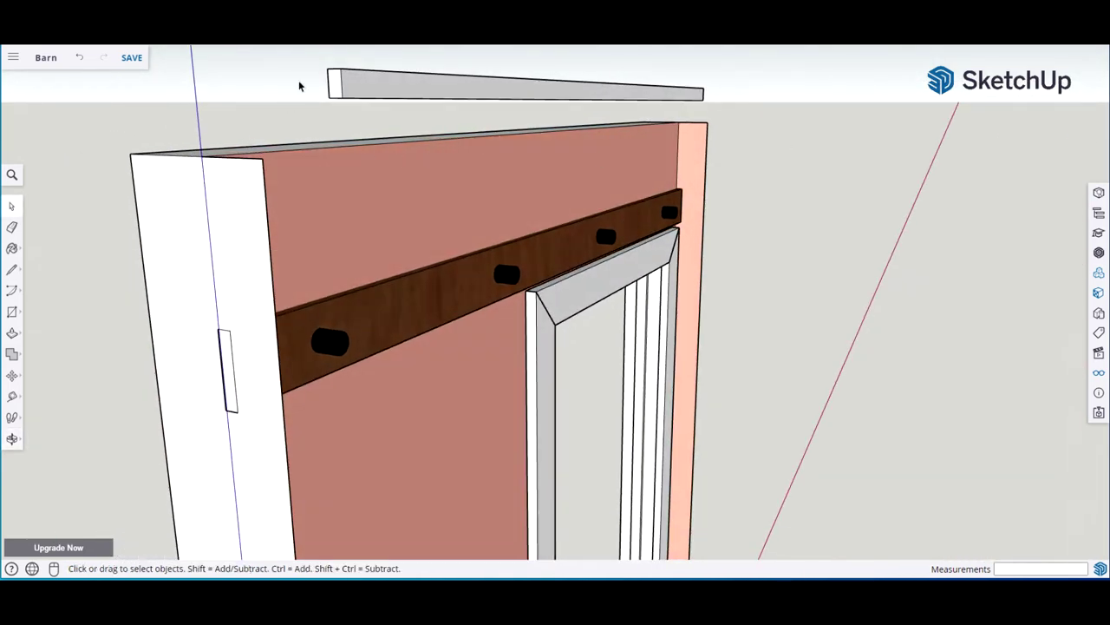
{"action": "key", "text": "t"}
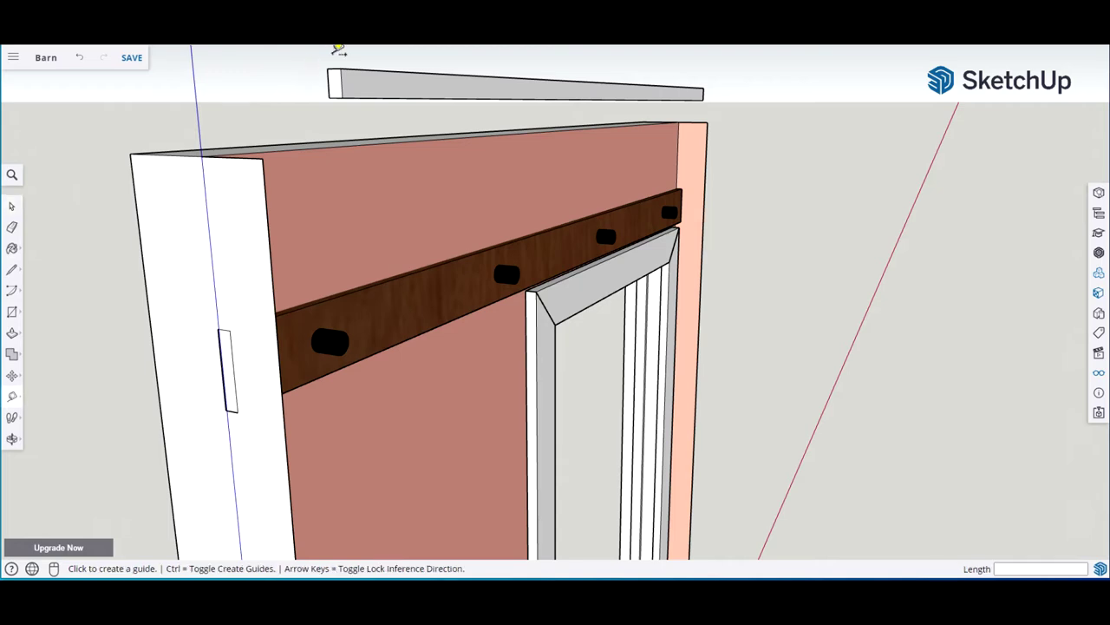
{"action": "left_click", "coordinate": [327, 69]}
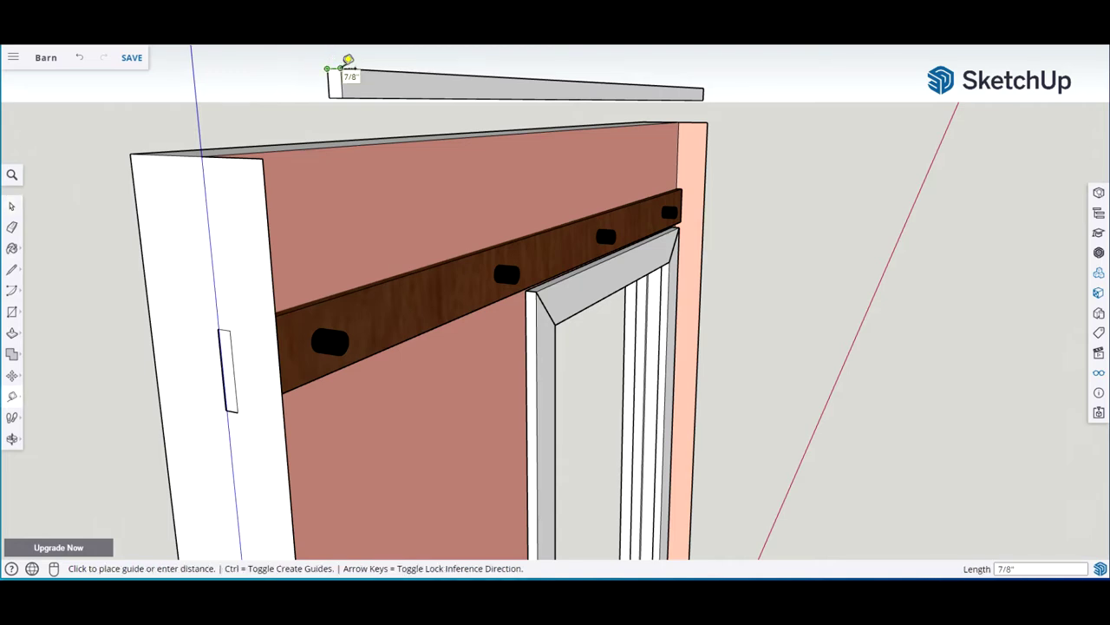
{"action": "key", "text": "space"}
{"action": "middle_click_drag", "start_coordinate": [386, 101], "coordinate": [118, 112]}
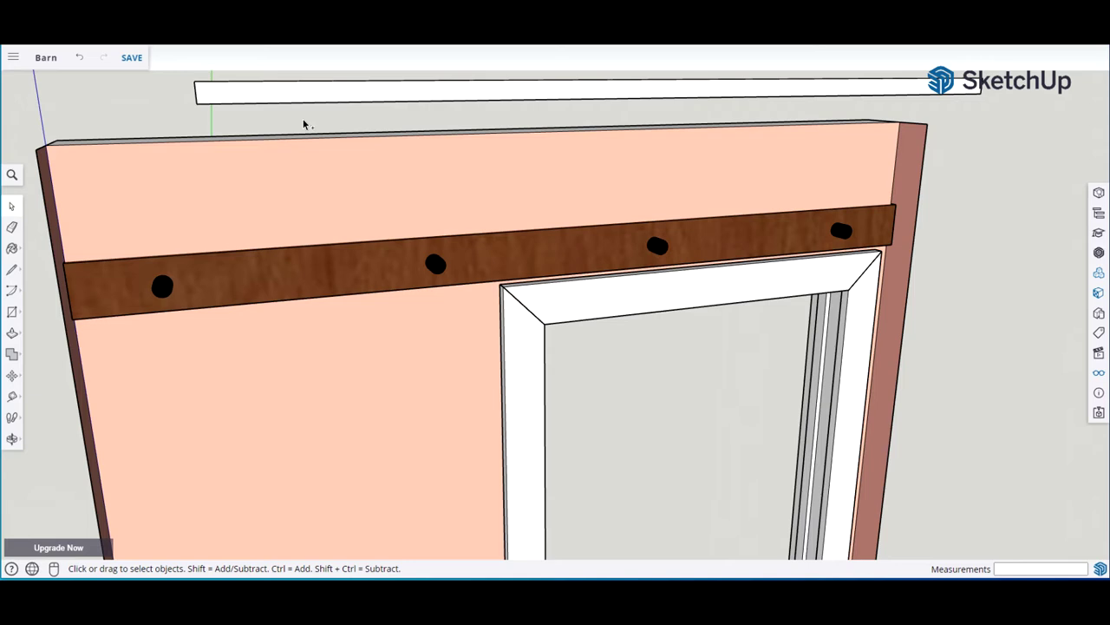
{"action": "middle_click_drag", "start_coordinate": [301, 114], "coordinate": [471, 129]}
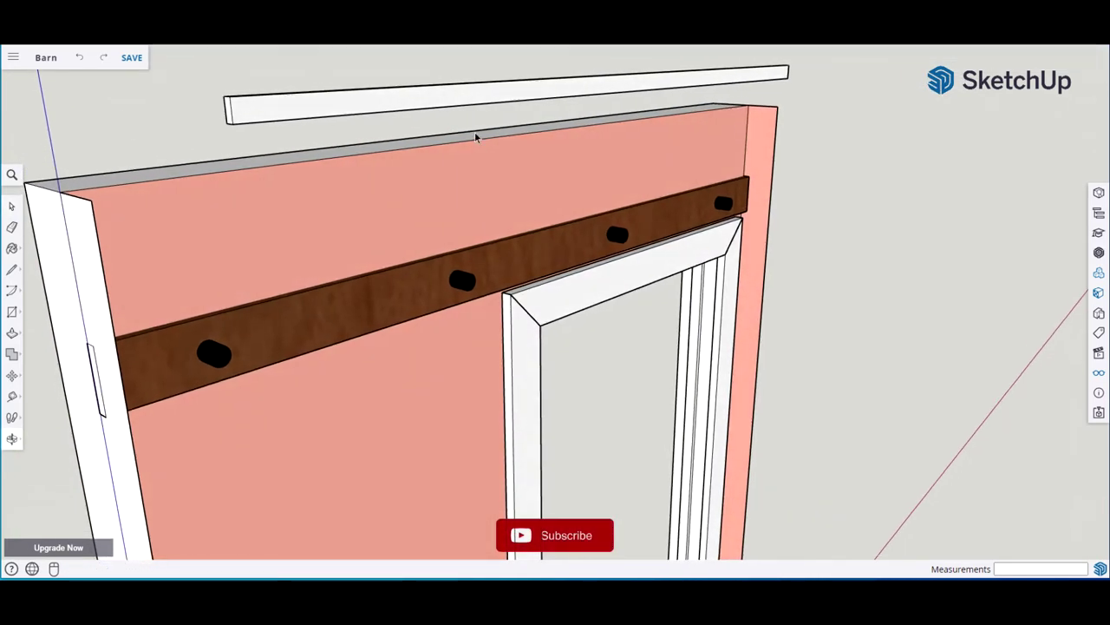
{"action": "middle_click_drag", "start_coordinate": [451, 119], "coordinate": [252, 115]}
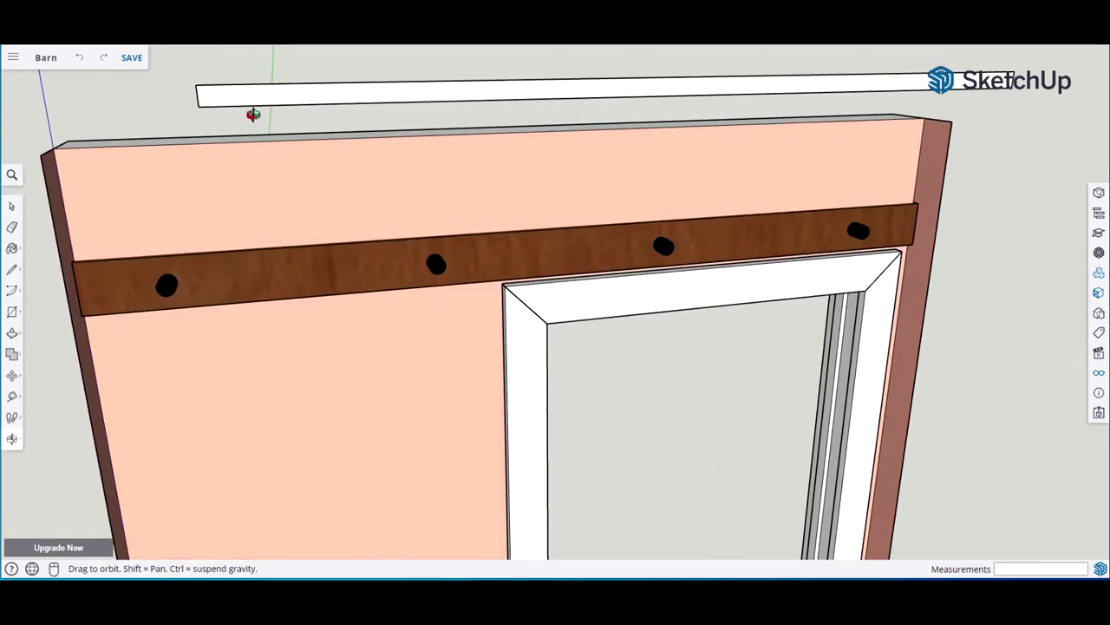
Push/pull the board face 1/4 inch thicker, correcting an initial 3/4 entry
{"action": "key", "text": "p"}
{"action": "left_click", "coordinate": [375, 99]}
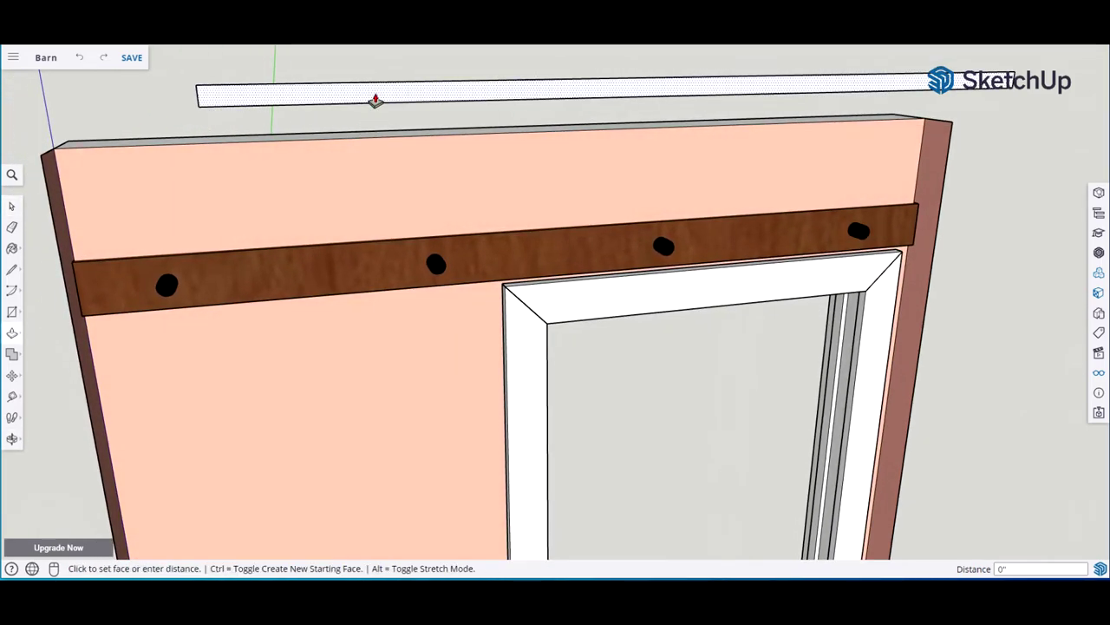
{"action": "type", "text": "3/4"}
{"action": "key", "text": "Return"}
{"action": "type", "text": "1/4"}
{"action": "key", "text": "Return"}
{"action": "key", "text": "space"}
{"action": "middle_click_drag", "start_coordinate": [206, 111], "coordinate": [361, 120]}
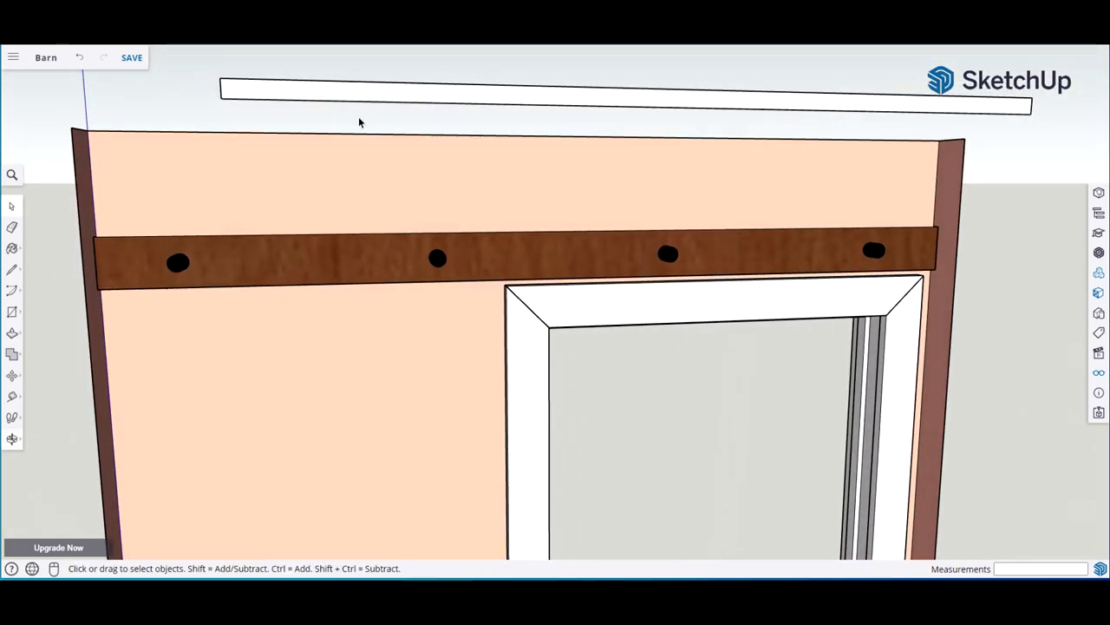
Make the selected long board a component with definition name BarnRail
{"action": "left_click", "coordinate": [540, 94]}
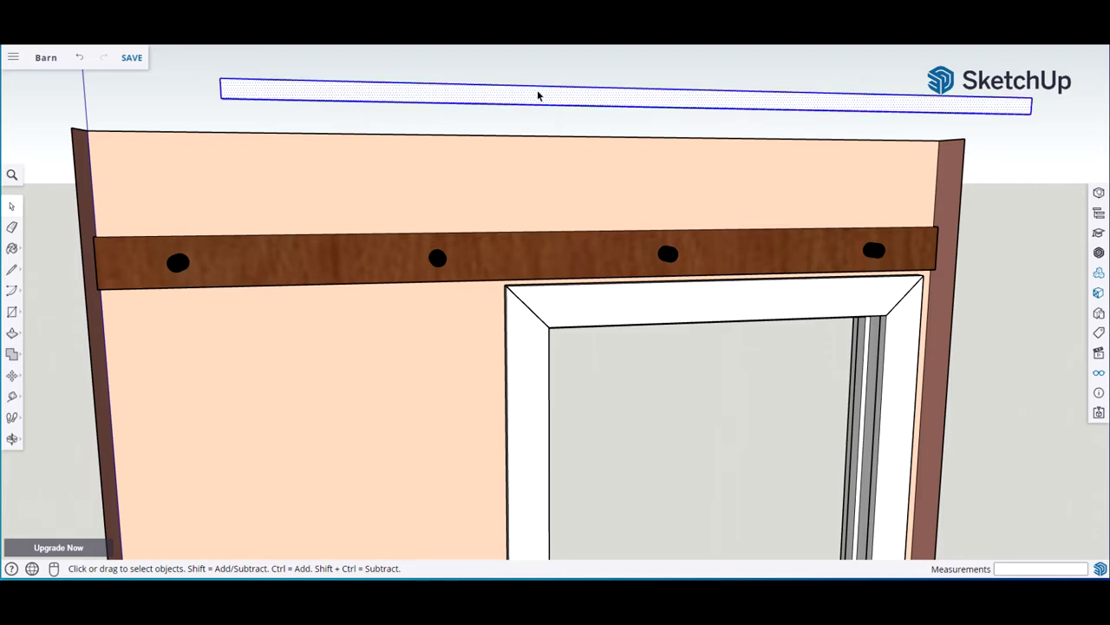
{"action": "key", "text": "g"}
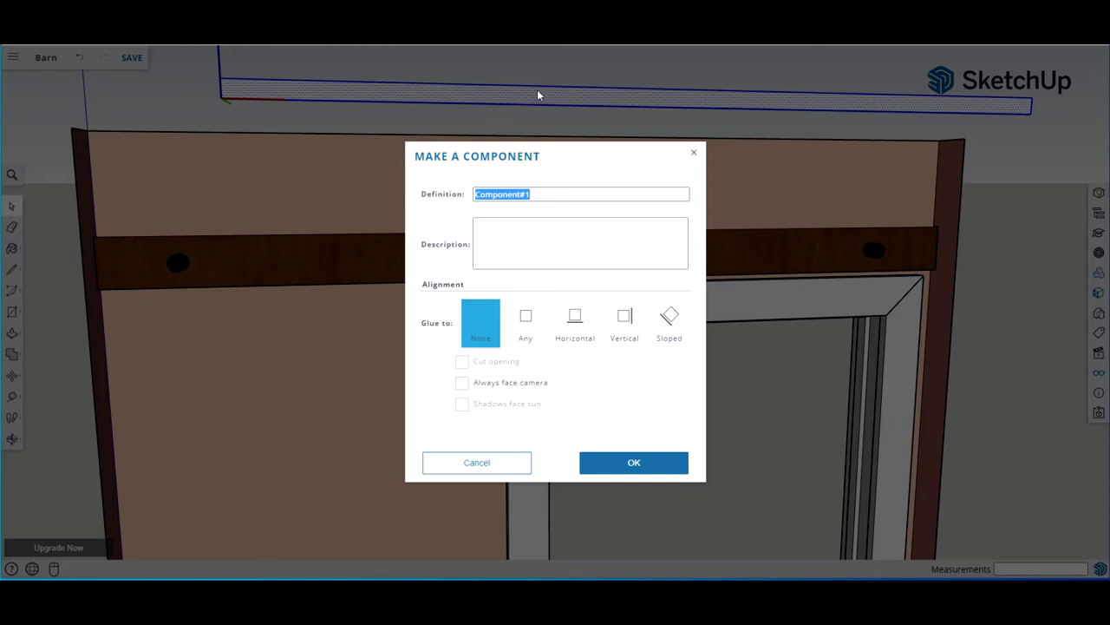
{"action": "type", "text": "BArnRail"}
{"action": "key", "text": "BackSpace"}
{"action": "key", "text": "BackSpace"}
{"action": "key", "text": "BackSpace"}
{"action": "key", "text": "BackSpace"}
{"action": "key", "text": "BackSpace"}
{"action": "key", "text": "BackSpace"}
{"action": "key", "text": "BackSpace"}
{"action": "type", "text": "arnRAil"}
{"action": "key", "text": "BackSpace"}
{"action": "key", "text": "BackSpace"}
{"action": "key", "text": "BackSpace"}
{"action": "type", "text": "ail"}
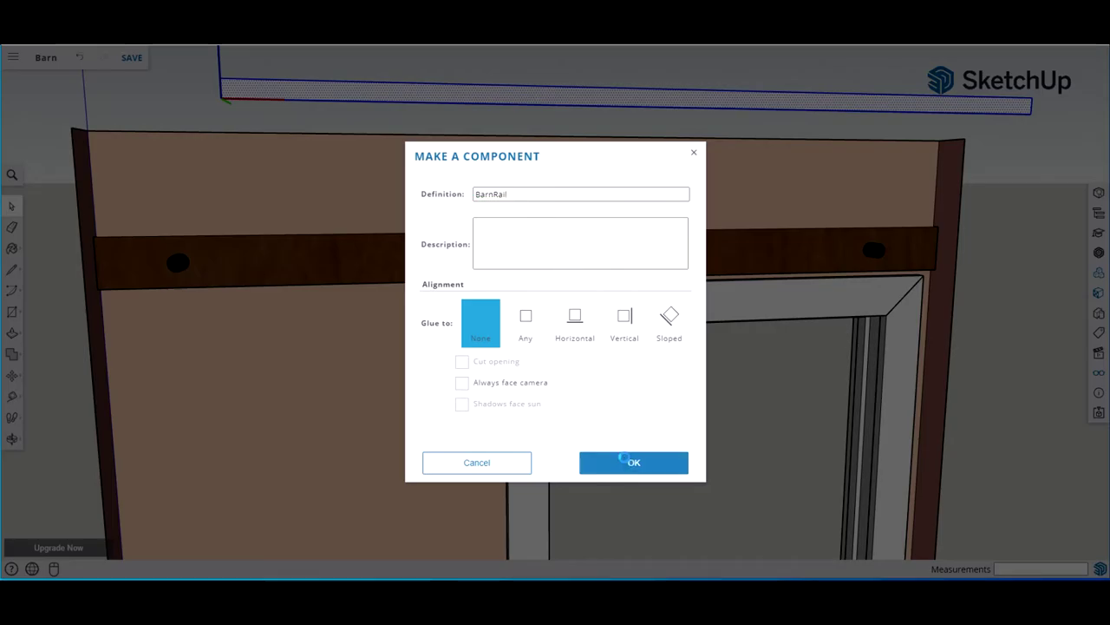
{"action": "left_click", "coordinate": [627, 459]}
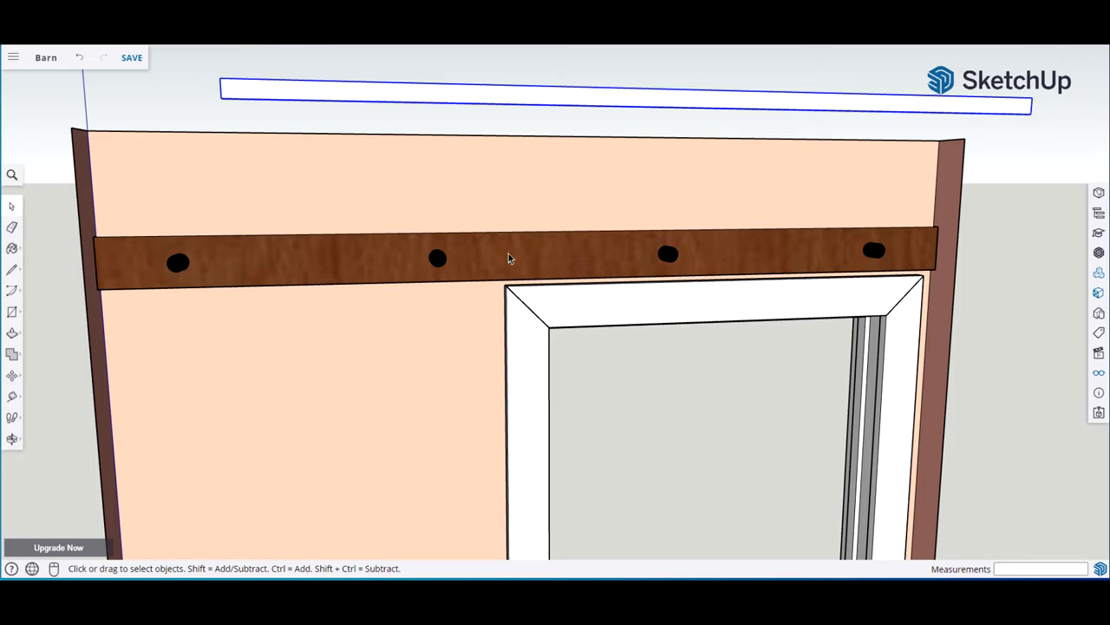
{"action": "scroll", "coordinate": [178, 333], "scroll_direction": "up", "scroll_amount": 4}
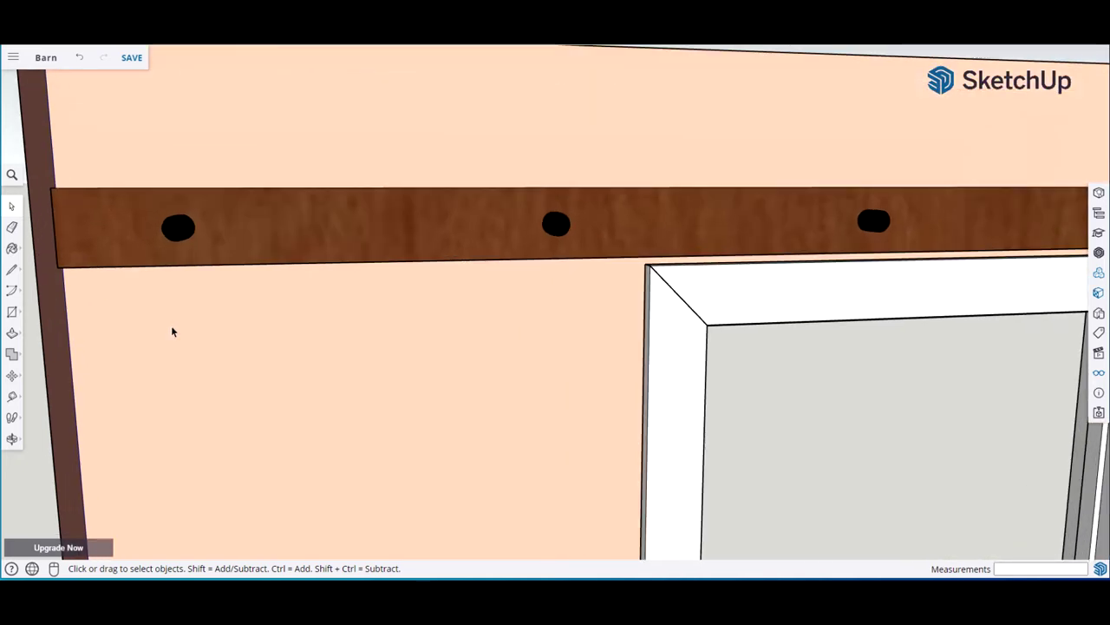
Draw a short line from the header board end's midpoint to the left wall post's edge
{"action": "middle_click_drag", "start_coordinate": [274, 337], "coordinate": [163, 328]}
{"action": "scroll", "coordinate": [170, 324], "scroll_direction": "up", "scroll_amount": 3}
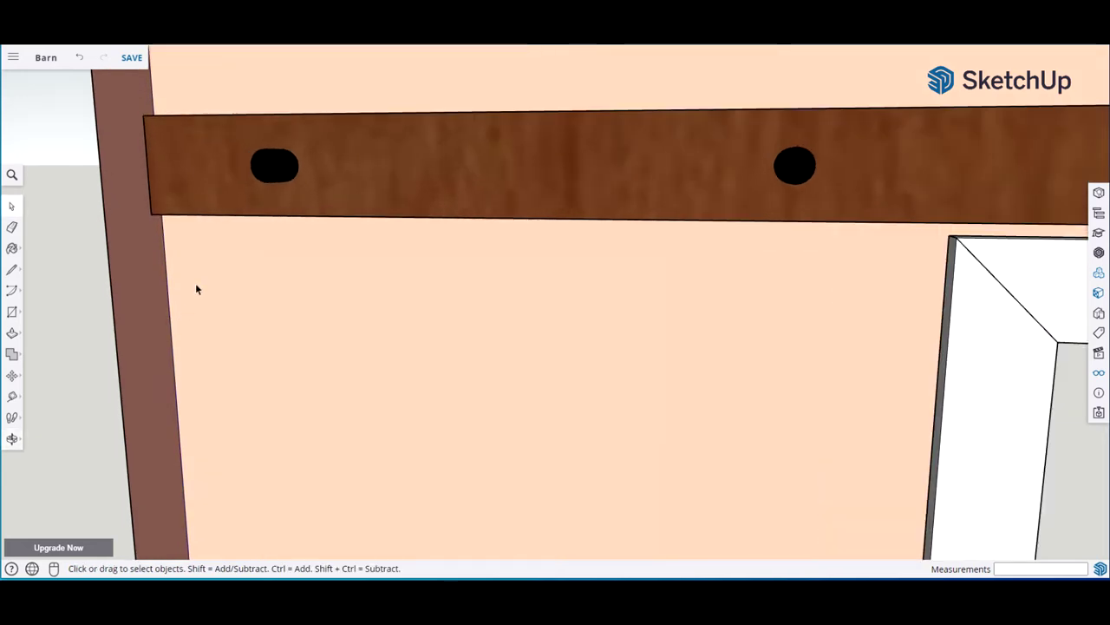
{"action": "middle_click_drag", "start_coordinate": [160, 236], "coordinate": [182, 341], "text": "shift"}
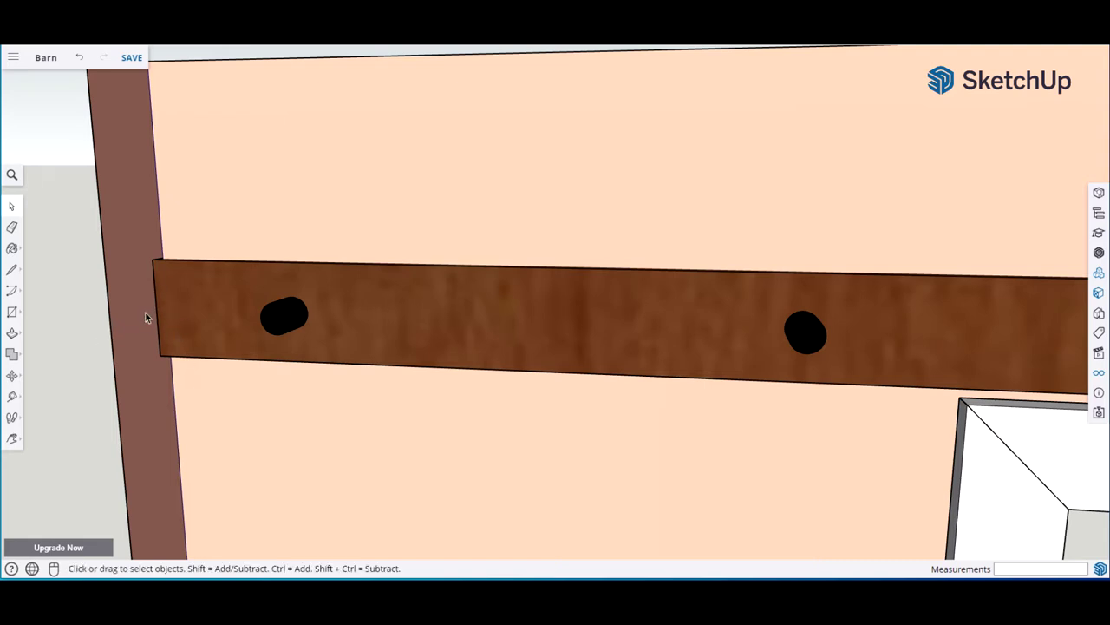
{"action": "key", "text": "l"}
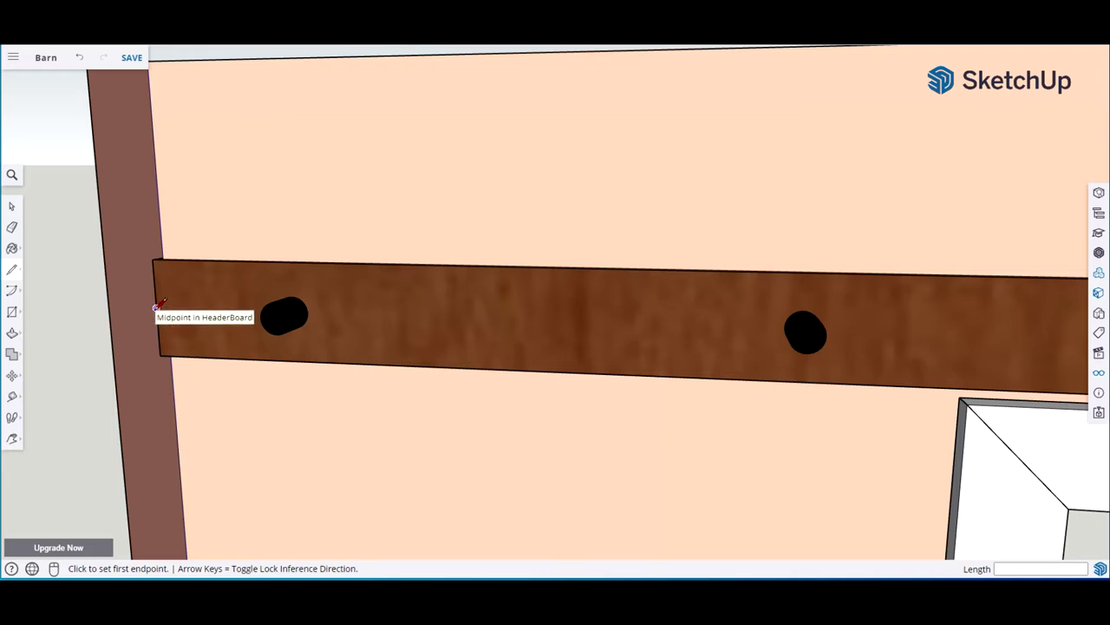
{"action": "left_click", "coordinate": [156, 305]}
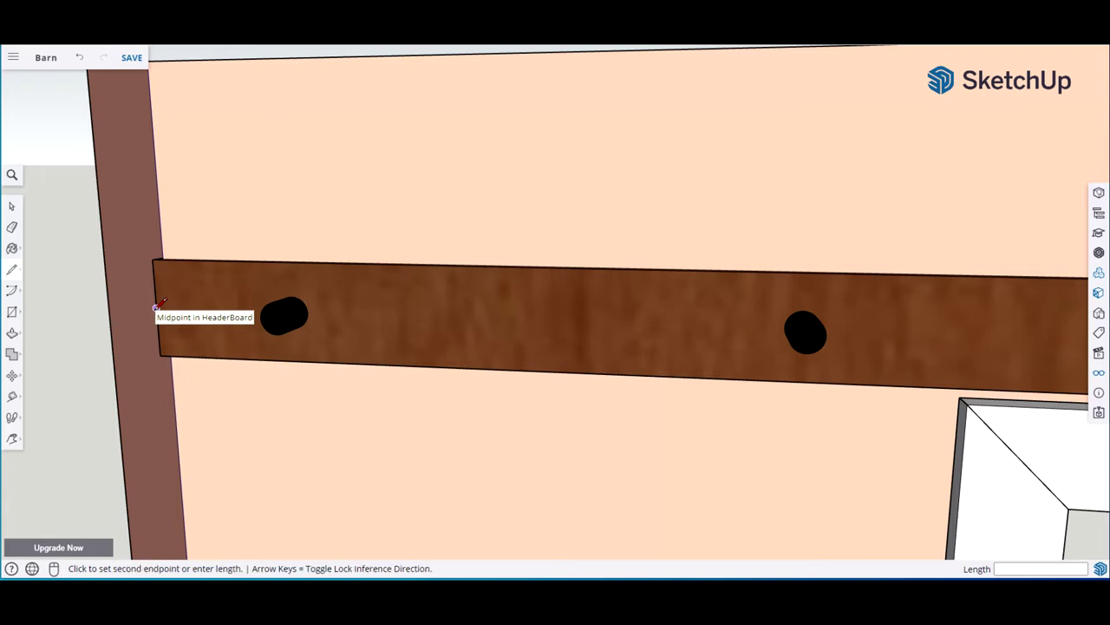
{"action": "left_click", "coordinate": [111, 318]}
{"action": "key", "text": "space"}
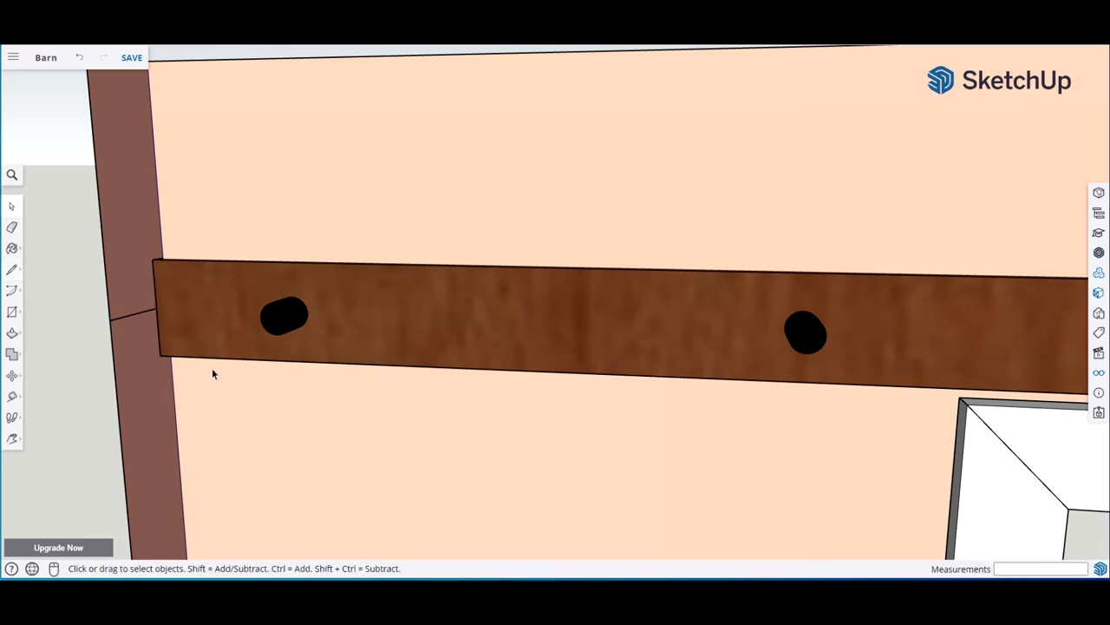
{"action": "middle_click_drag", "start_coordinate": [244, 375], "coordinate": [259, 332]}
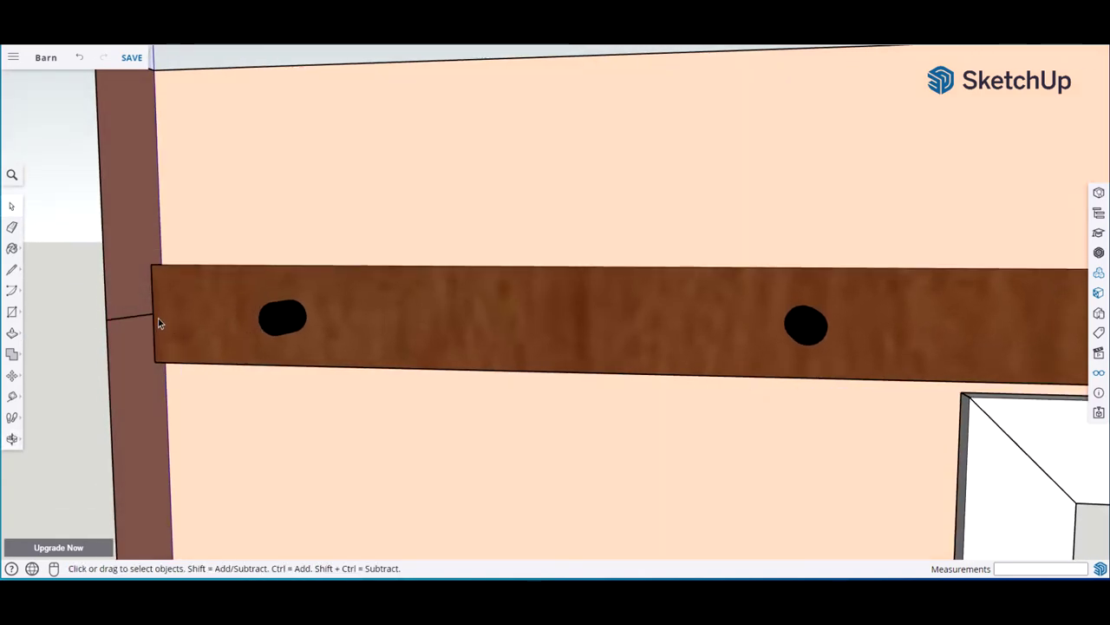
{"action": "scroll", "coordinate": [316, 312], "scroll_direction": "down", "scroll_amount": 5}
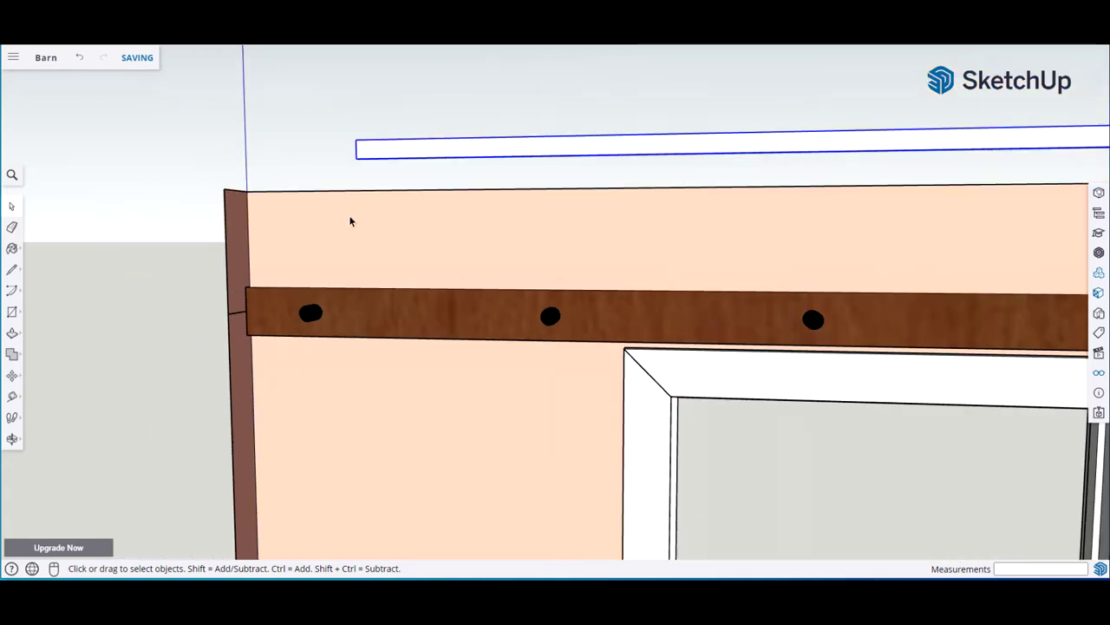
Move the BarnRail by its left end corner onto the header's mid-height mark, then deselect it
{"action": "scroll", "coordinate": [350, 221], "scroll_direction": "up", "scroll_amount": 2}
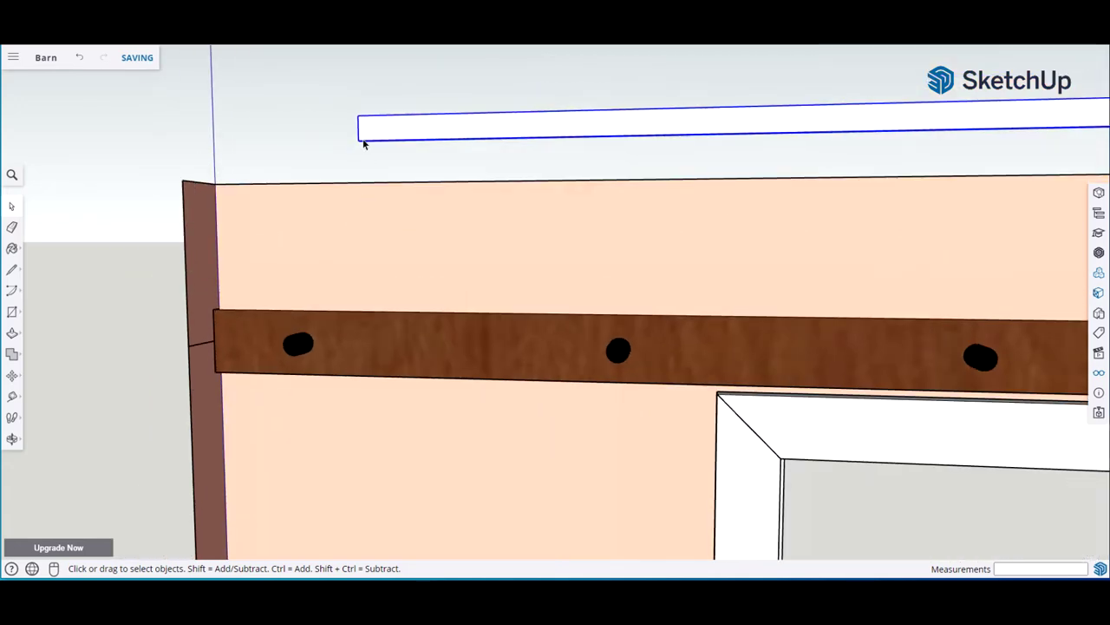
{"action": "key", "text": "m"}
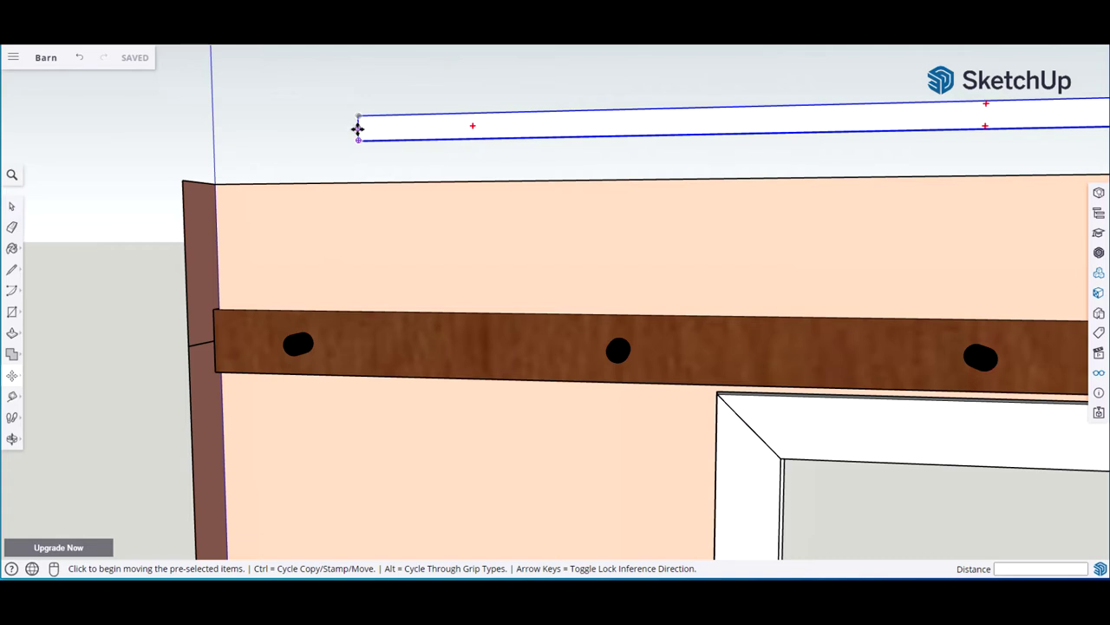
{"action": "left_click", "coordinate": [358, 128]}
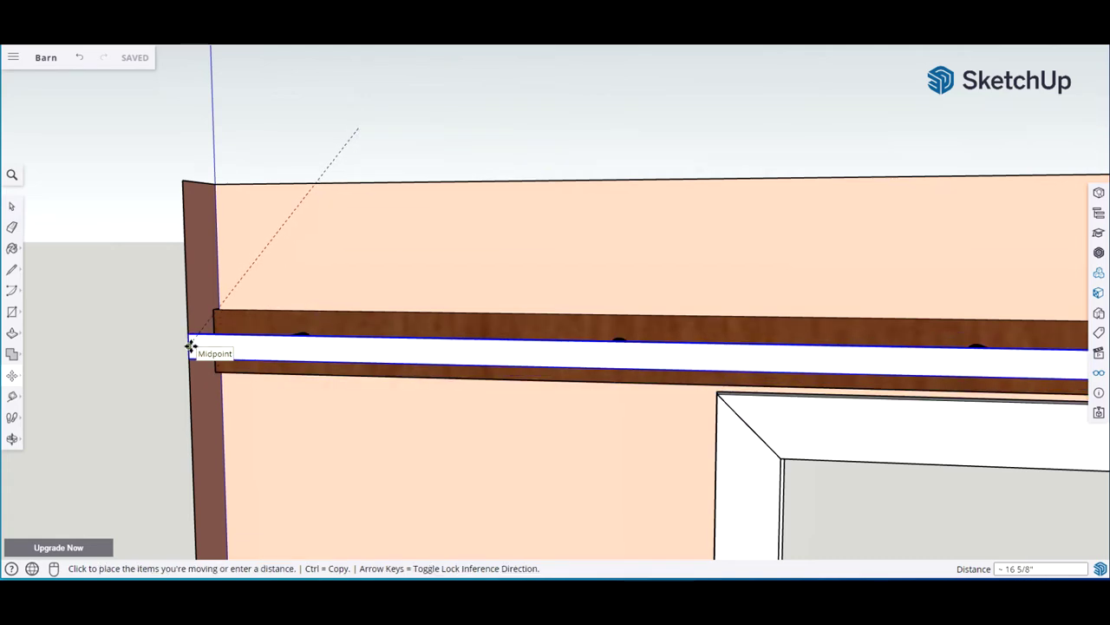
{"action": "left_click", "coordinate": [191, 345]}
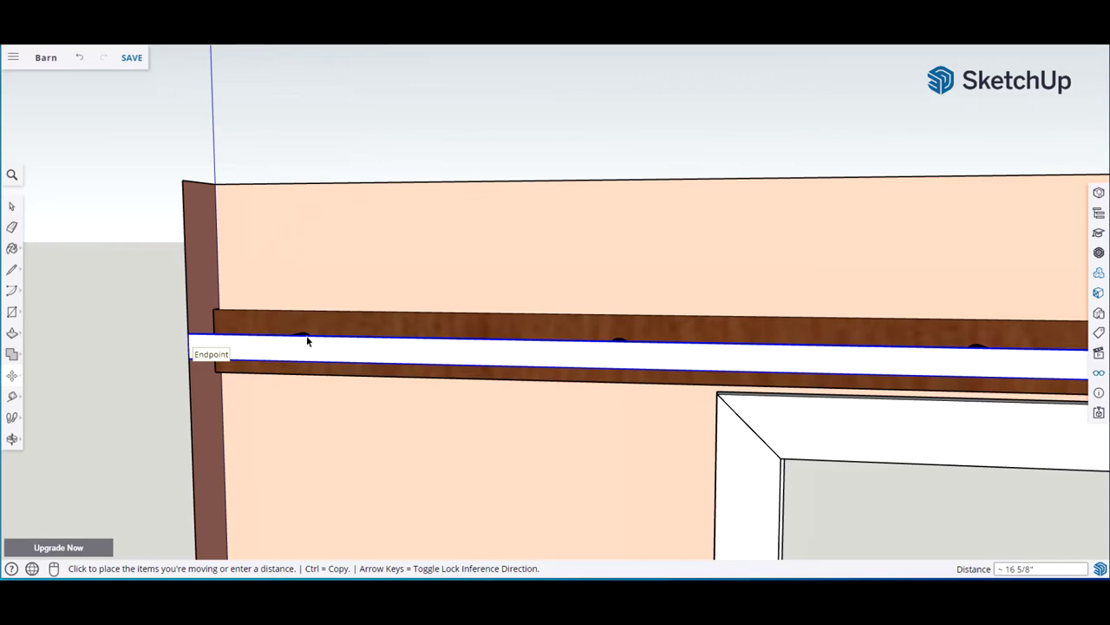
{"action": "key", "text": "space"}
{"action": "left_click", "coordinate": [118, 333]}
{"action": "middle_click_drag", "start_coordinate": [488, 352], "coordinate": [203, 437]}
{"action": "scroll", "coordinate": [492, 371], "scroll_direction": "up", "scroll_amount": 3}
{"action": "middle_click_drag", "start_coordinate": [492, 371], "coordinate": [365, 426]}
{"action": "scroll", "coordinate": [533, 316], "scroll_direction": "up", "scroll_amount": 3}
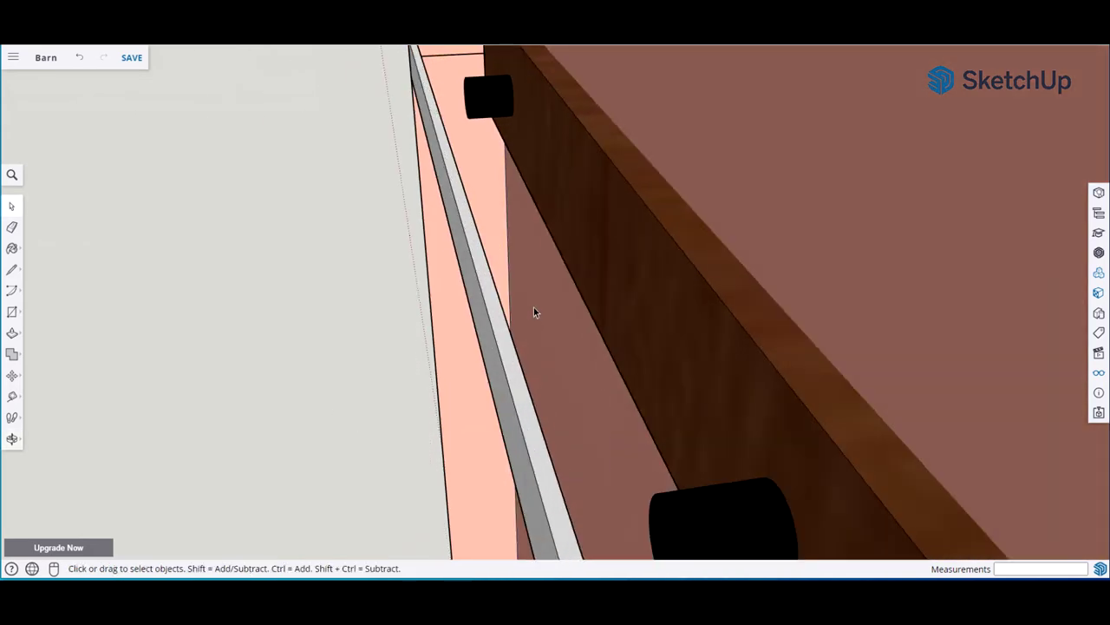
{"action": "scroll", "coordinate": [533, 307], "scroll_direction": "up", "scroll_amount": 2}
{"action": "scroll", "coordinate": [534, 283], "scroll_direction": "down", "scroll_amount": 2}
{"action": "middle_click_drag", "start_coordinate": [533, 269], "coordinate": [355, 300], "text": "shift"}
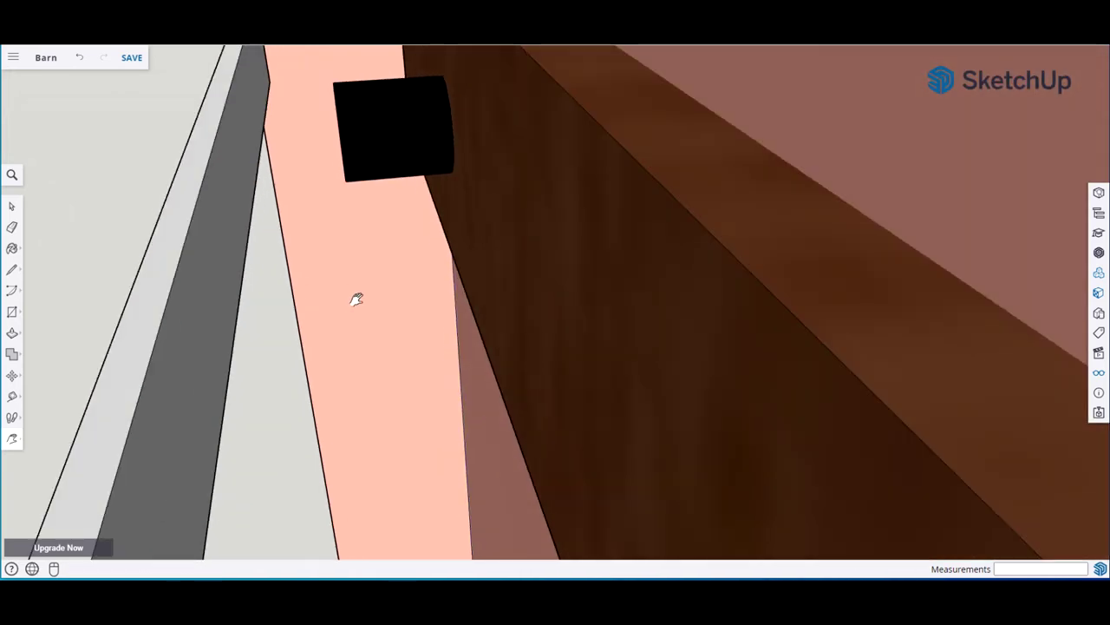
{"action": "left_click", "coordinate": [398, 155]}
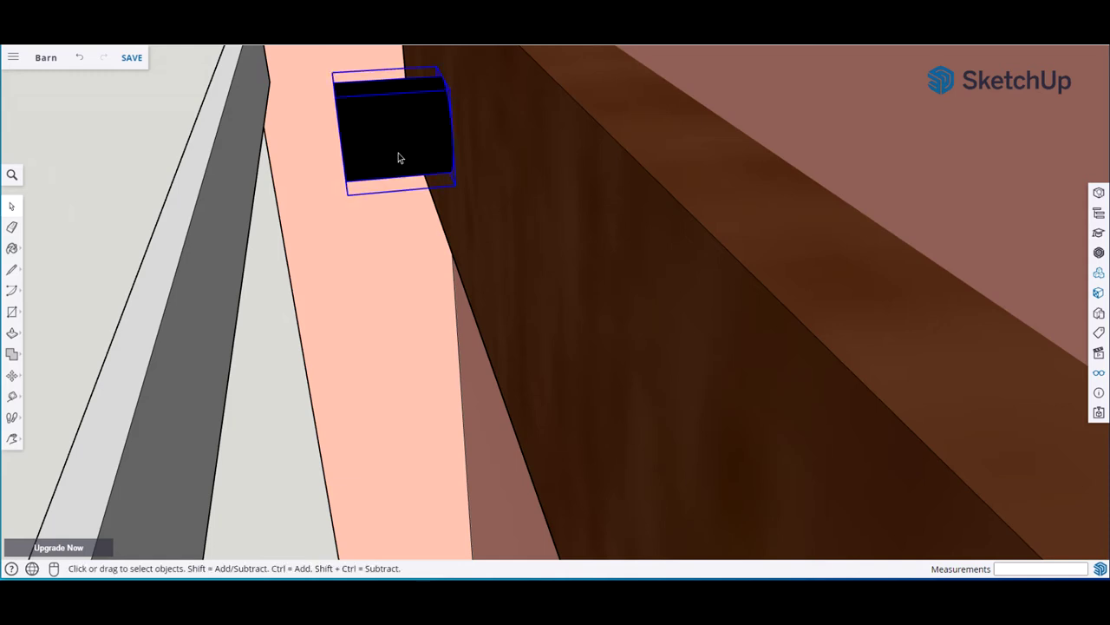
{"action": "left_click", "coordinate": [353, 206]}
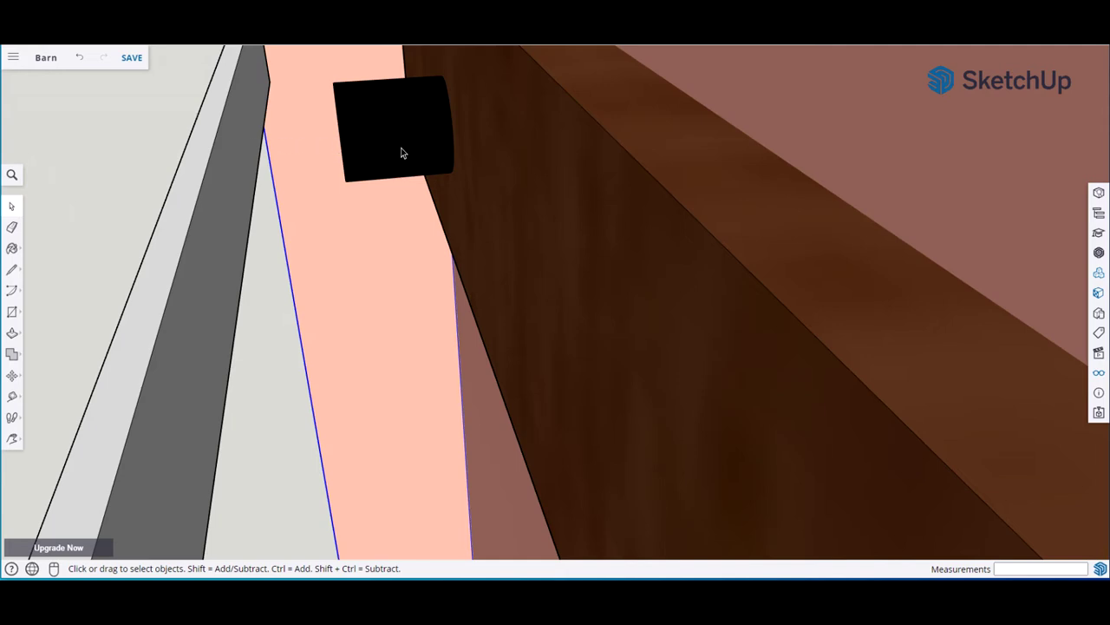
{"action": "key", "text": "t"}
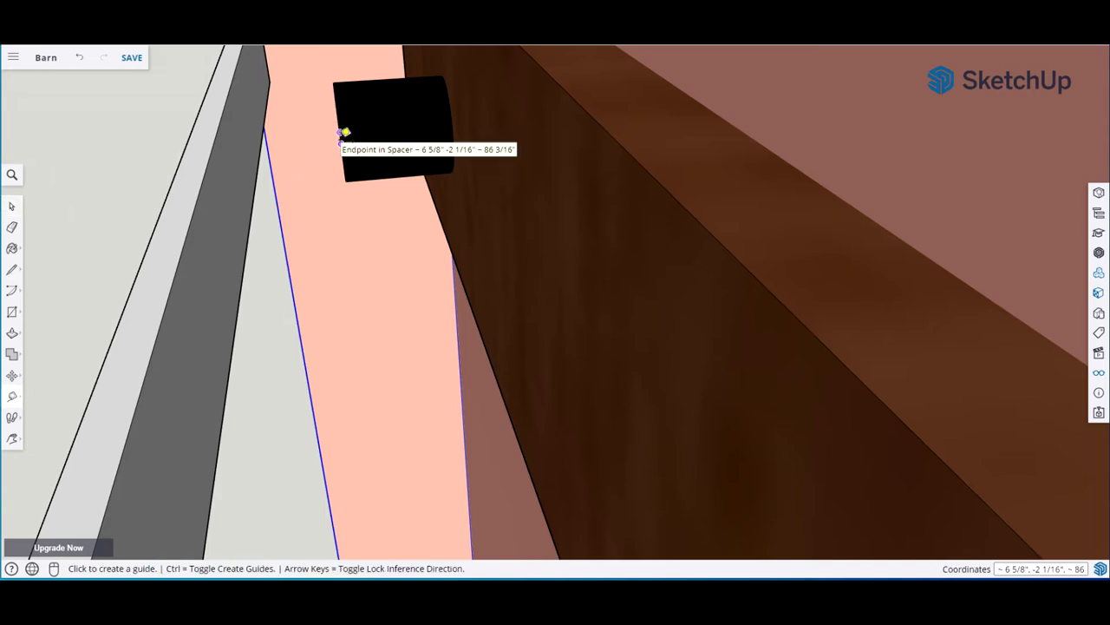
Measure a 1 3/16" offset from the spacer corner, undo it, and select the grey beam
{"action": "left_click", "coordinate": [344, 134]}
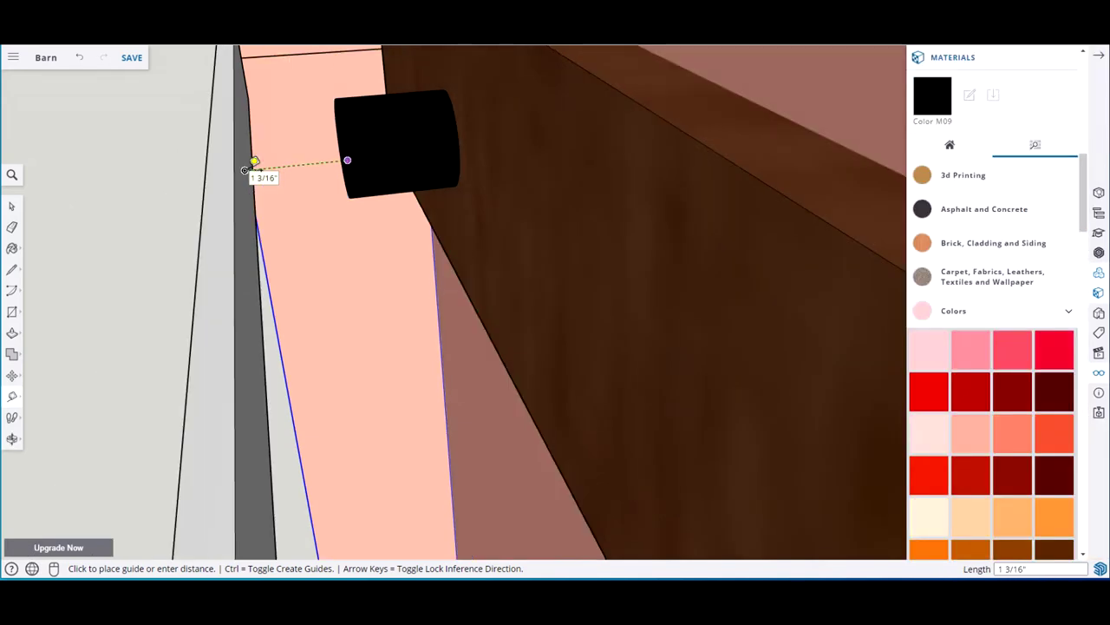
{"action": "left_click", "coordinate": [245, 170]}
{"action": "key", "text": "space"}
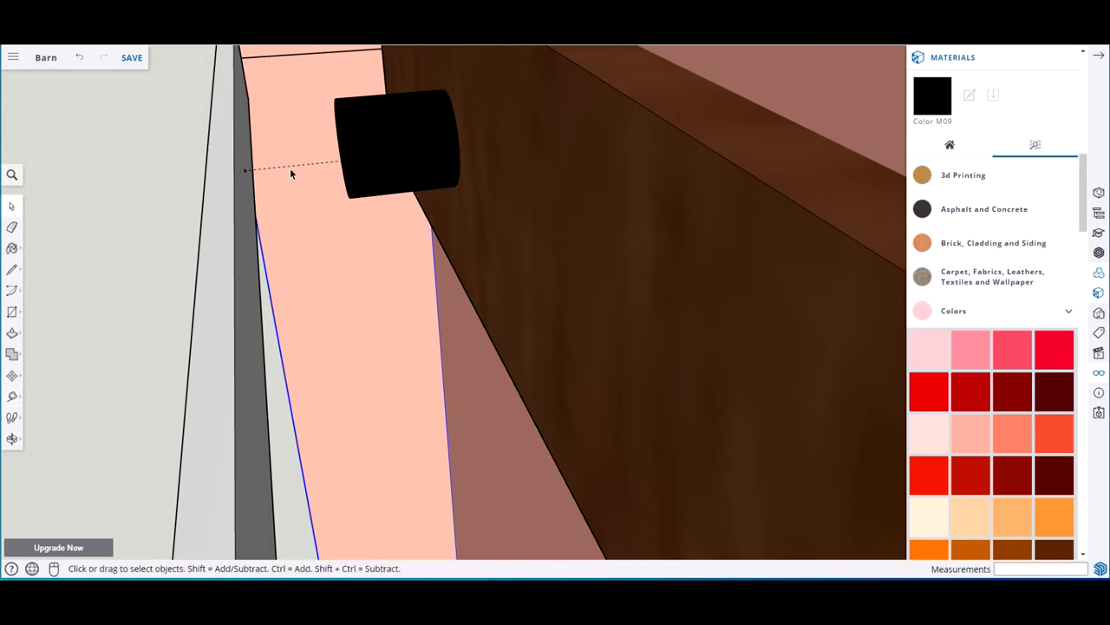
{"action": "key", "text": "ctrl+z"}
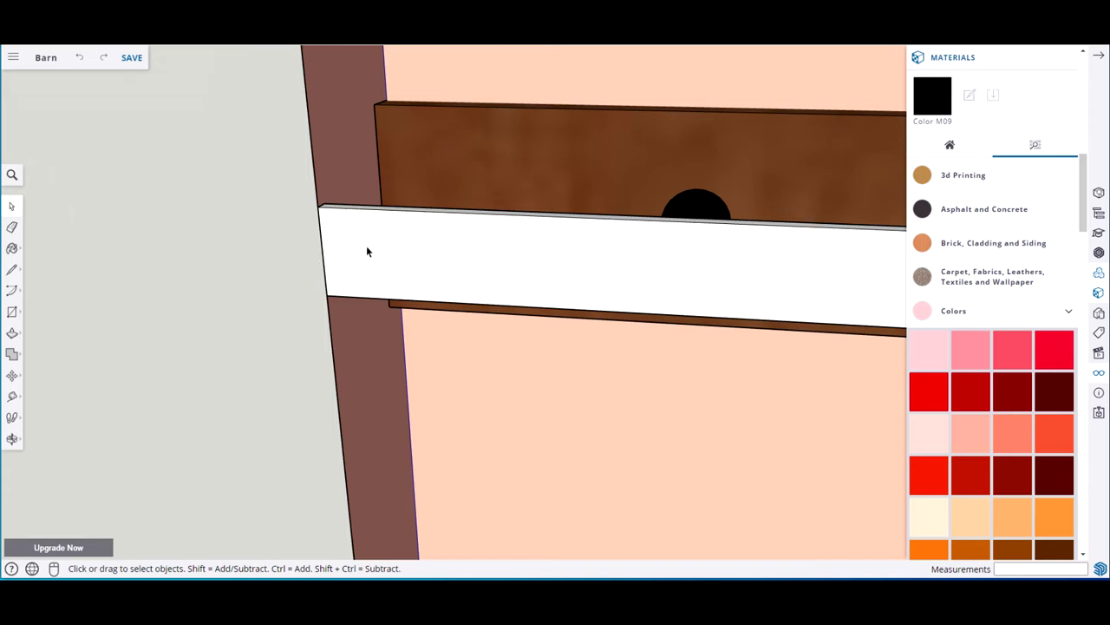
{"action": "middle_click_drag", "start_coordinate": [483, 283], "coordinate": [471, 316]}
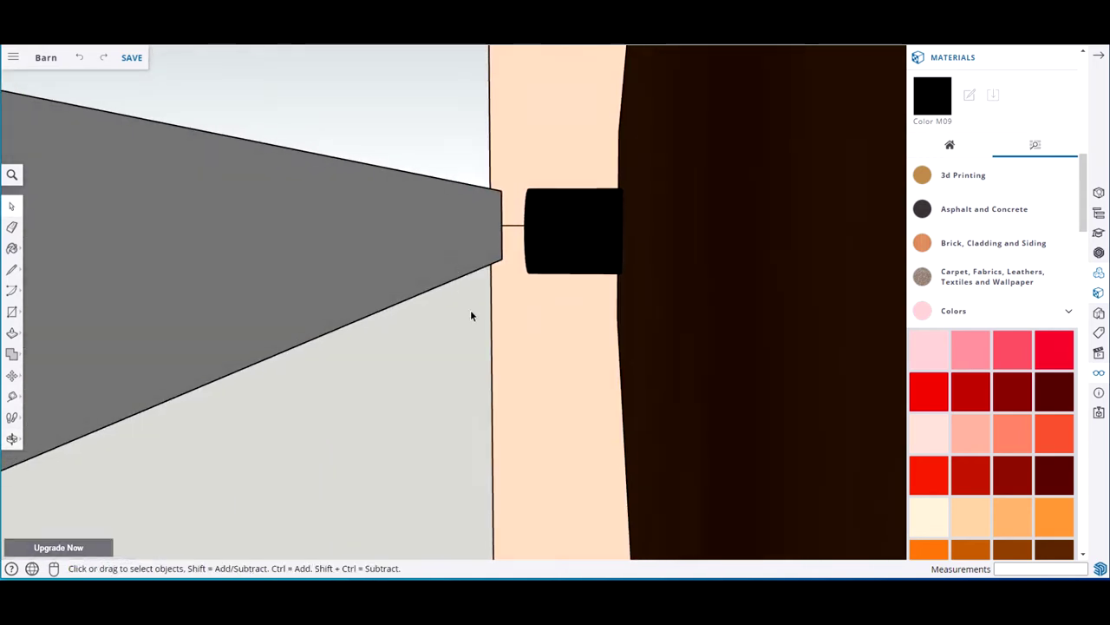
{"action": "left_click", "coordinate": [430, 248]}
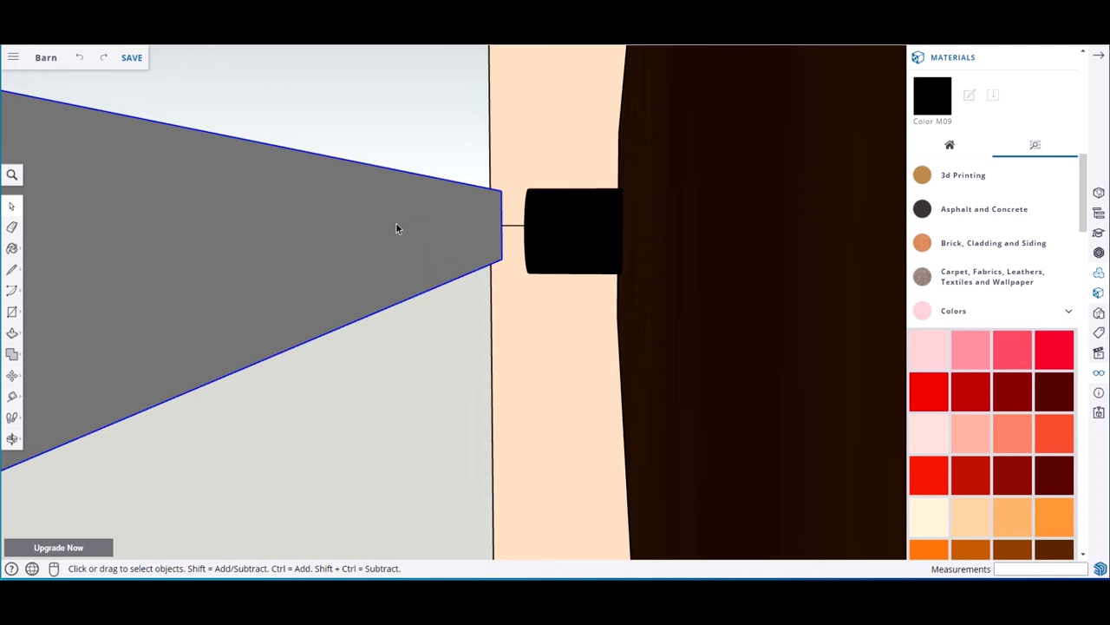
Move the grey beam 1 3/16" from its end point toward the black spacer
{"action": "key", "text": "m"}
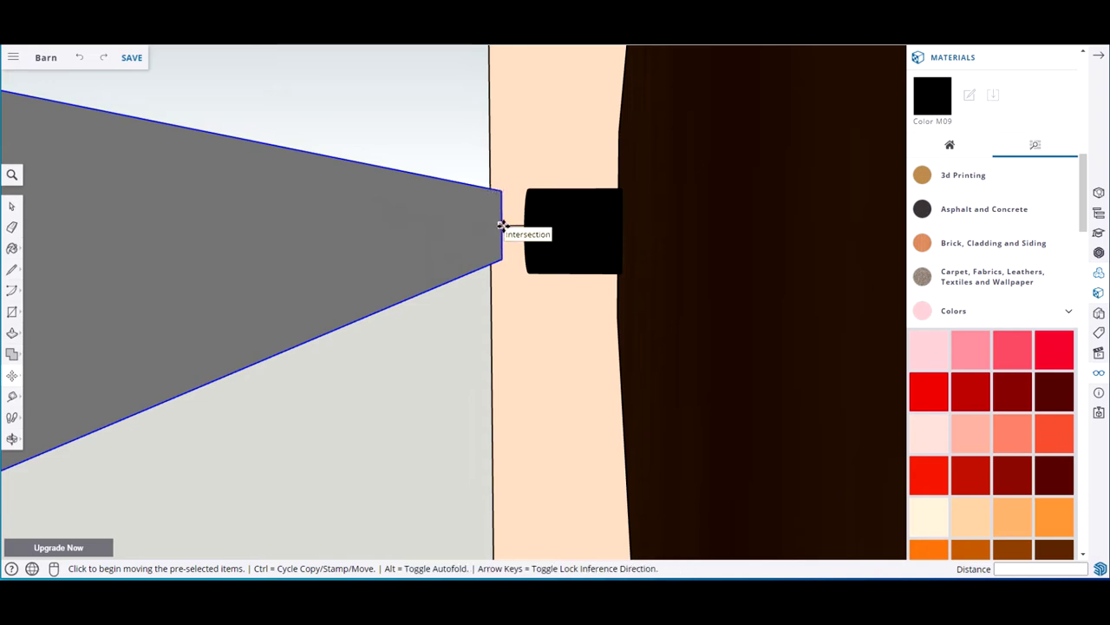
{"action": "mouse_move", "coordinate": [504, 227]}
{"action": "middle_mouse_down"}
{"action": "mouse_move", "coordinate": [526, 228]}
{"action": "mouse_move", "coordinate": [503, 217]}
{"action": "middle_mouse_up"}
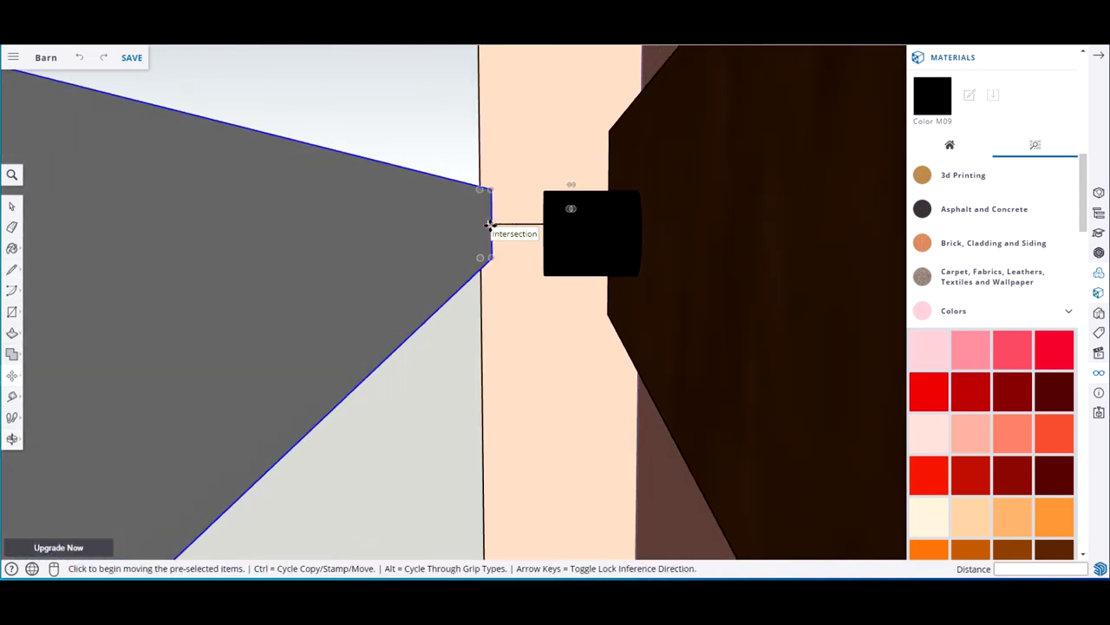
{"action": "left_click", "coordinate": [491, 224]}
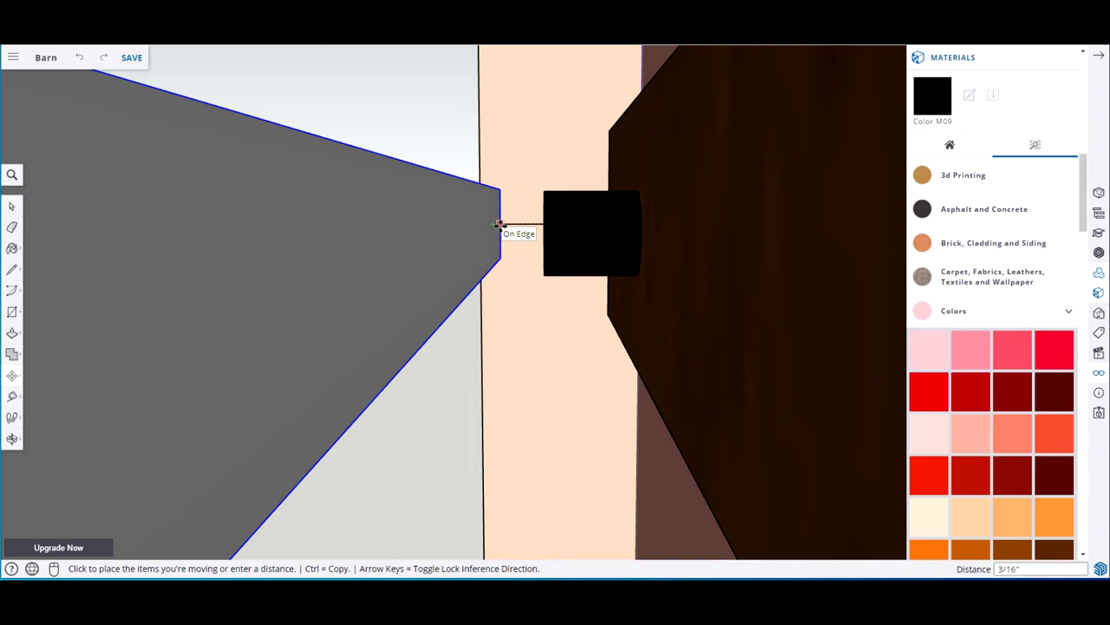
{"action": "type", "text": "1"}
{"action": "key", "text": "Return"}
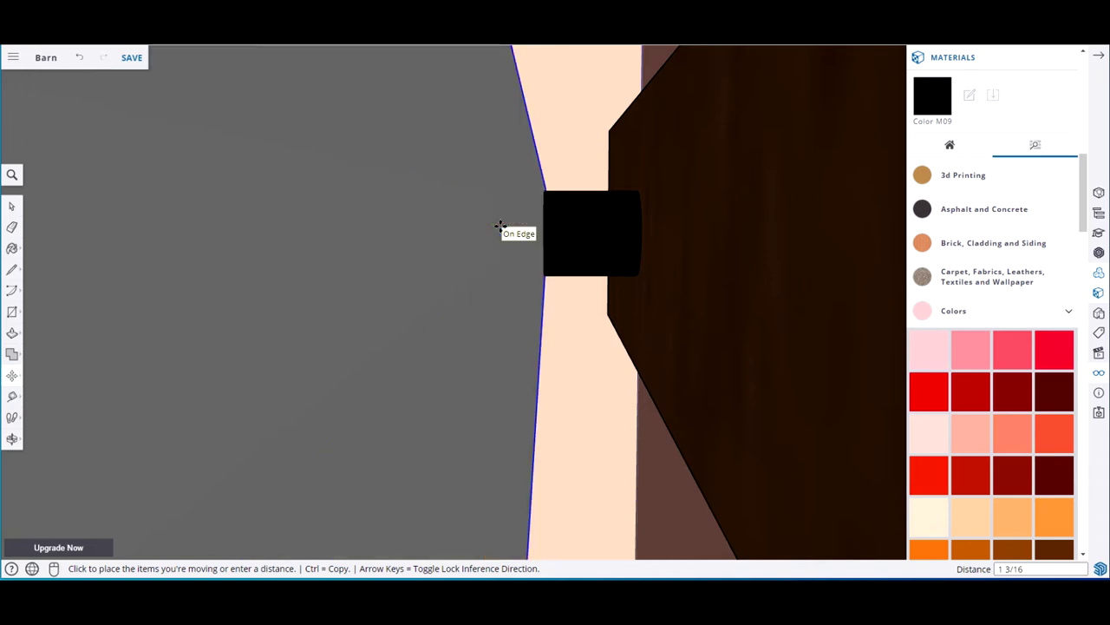
{"action": "key", "text": "space"}
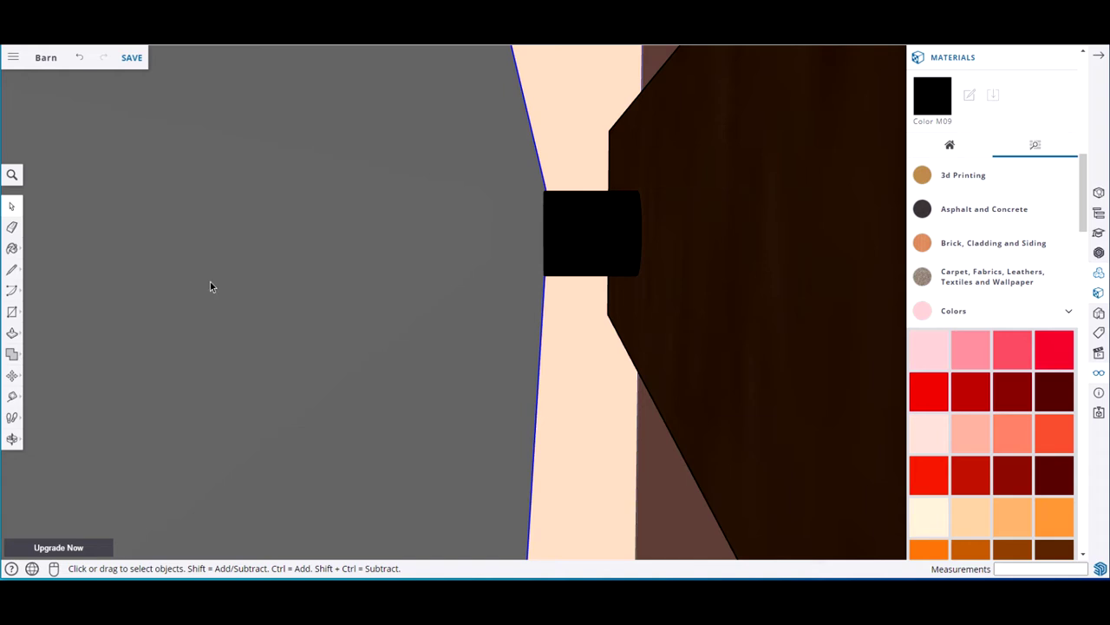
{"action": "middle_click_drag", "start_coordinate": [212, 284], "coordinate": [607, 297]}
Paint the rail group's face with the black Color M09 material, exit the group and close Materials
{"action": "scroll", "coordinate": [436, 426], "scroll_direction": "down", "scroll_amount": 5}
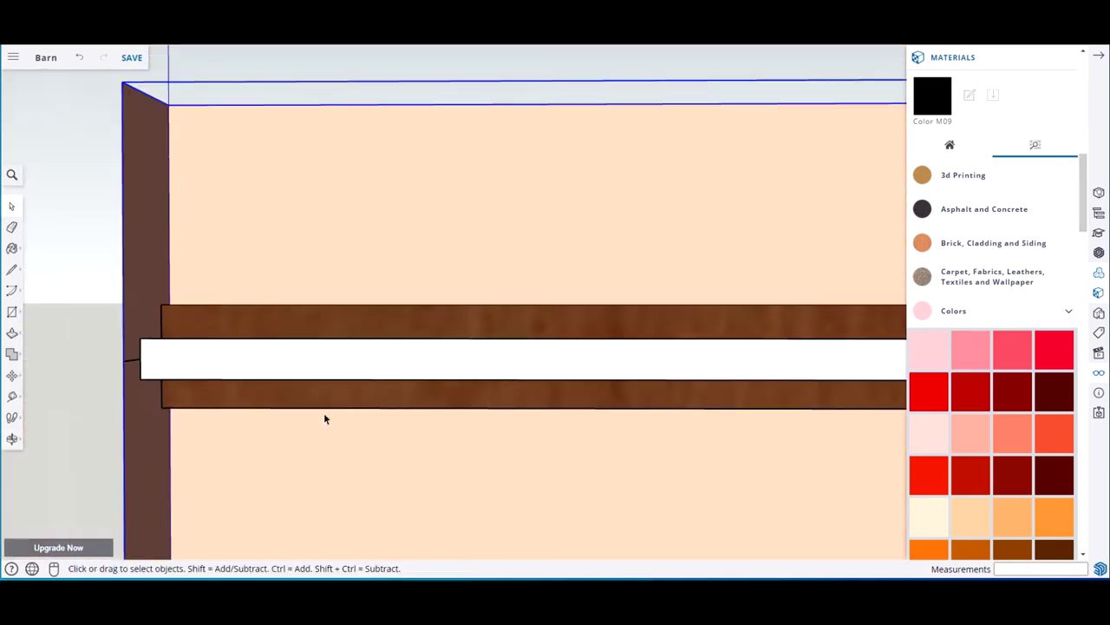
{"action": "middle_click_drag", "start_coordinate": [266, 434], "coordinate": [317, 429]}
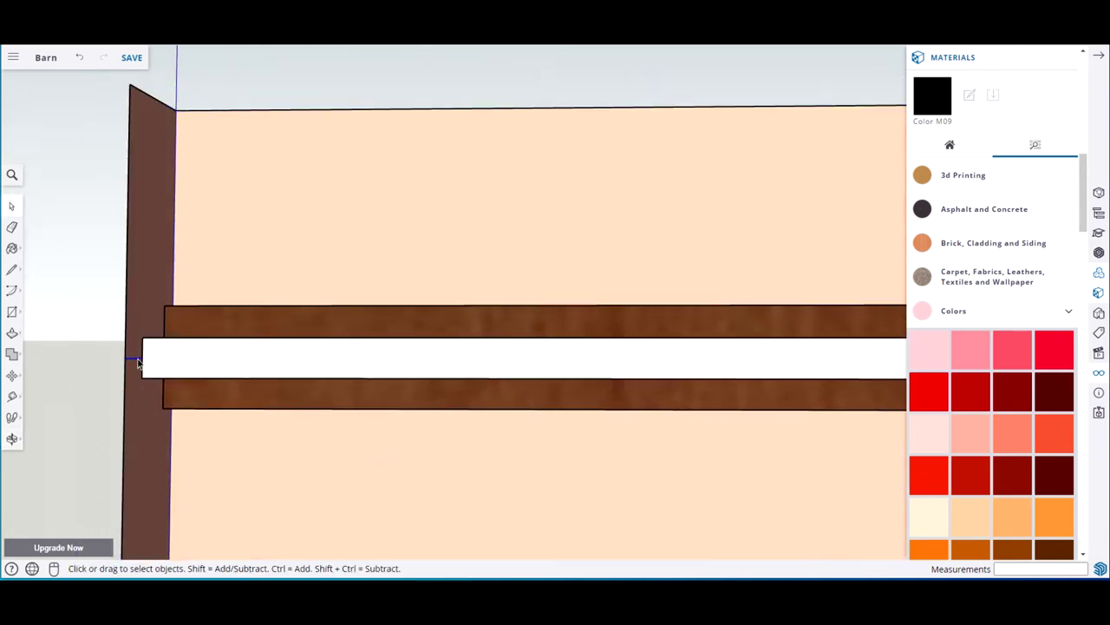
{"action": "double_click", "coordinate": [355, 373]}
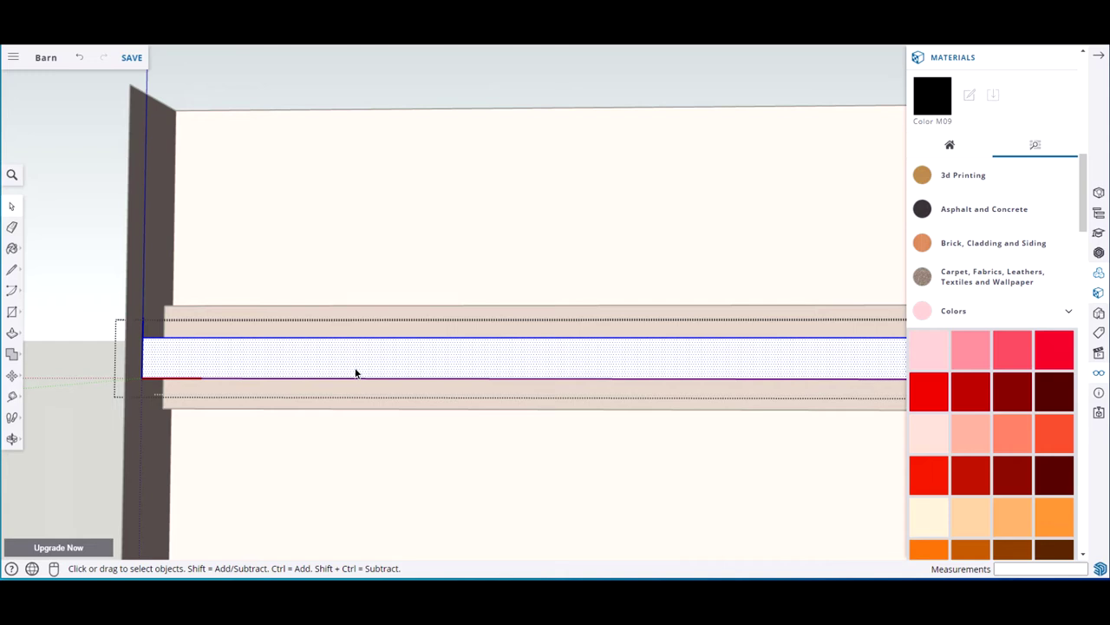
{"action": "key", "text": "b"}
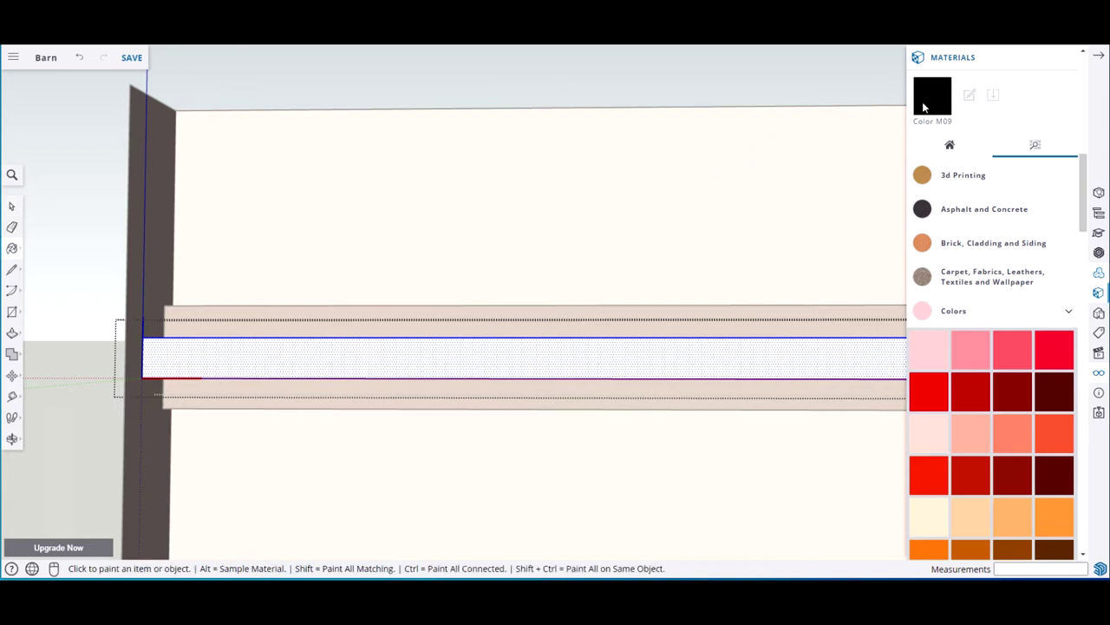
{"action": "left_click", "coordinate": [451, 356]}
{"action": "key", "text": "space"}
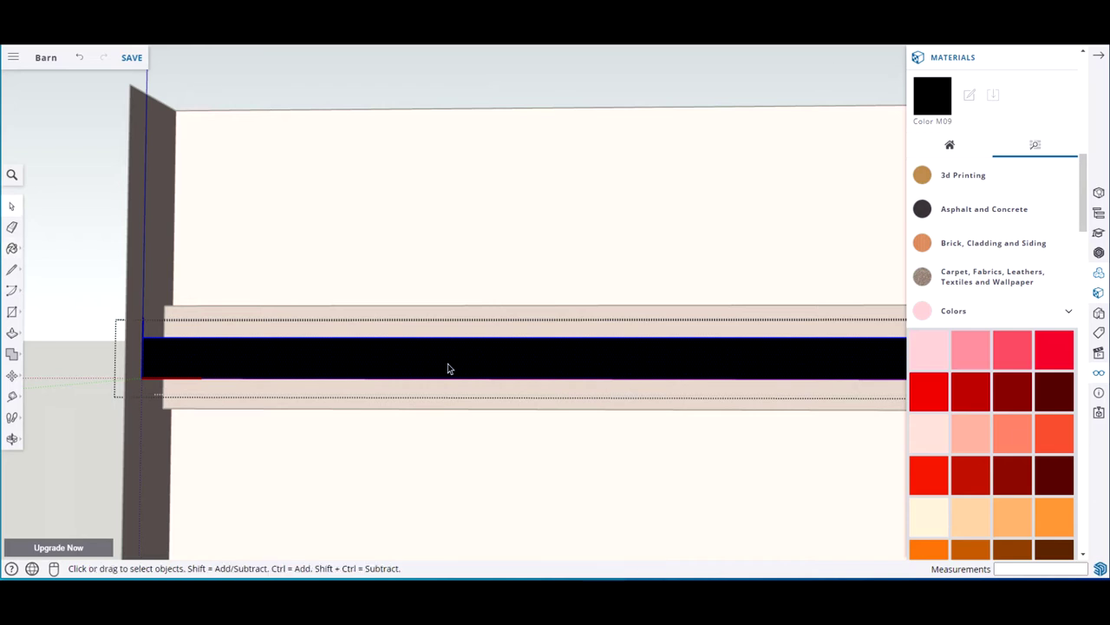
{"action": "left_click", "coordinate": [73, 251]}
{"action": "scroll", "coordinate": [376, 308], "scroll_direction": "down", "scroll_amount": 3}
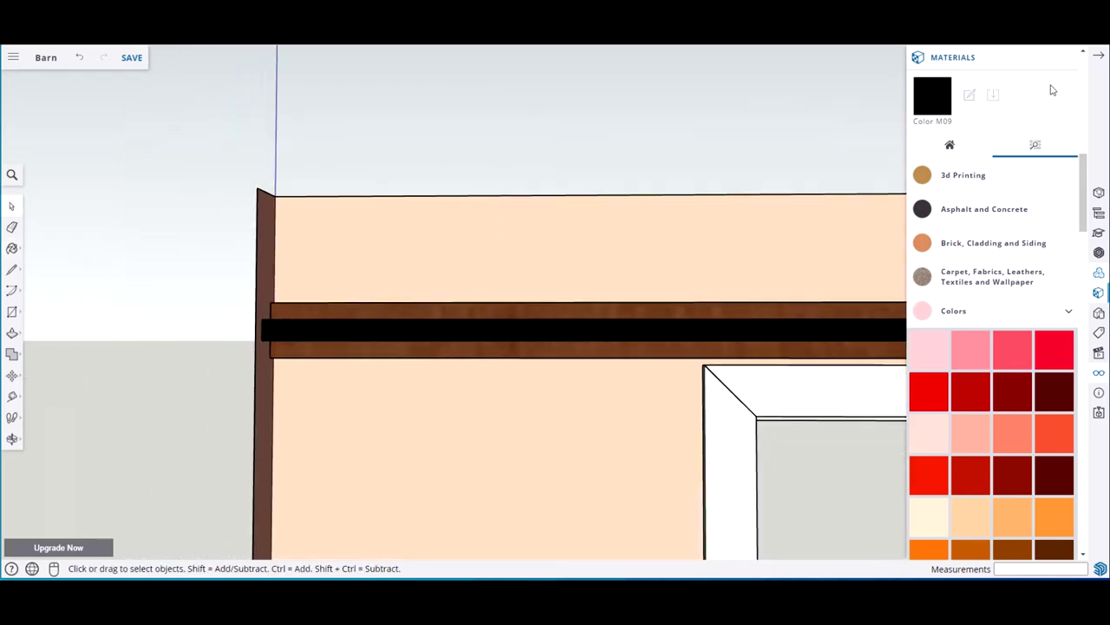
{"action": "left_click", "coordinate": [1099, 57]}
Orbit, pan and zoom until the barn wall, header and doorway are seen from the front
{"action": "middle_click_drag", "start_coordinate": [741, 258], "coordinate": [781, 251]}
{"action": "scroll", "coordinate": [780, 247], "scroll_direction": "down", "scroll_amount": 1}
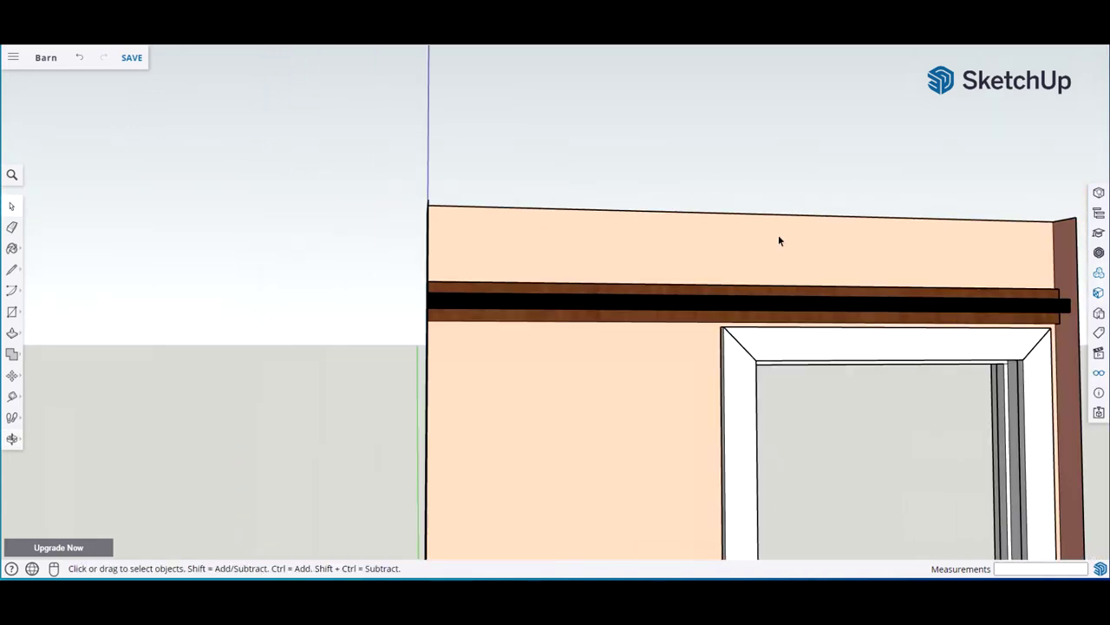
{"action": "key", "text": "h"}
{"action": "left_click_drag", "start_coordinate": [847, 230], "coordinate": [629, 231]}
{"action": "mouse_move", "coordinate": [629, 231]}
{"action": "middle_mouse_down"}
{"action": "mouse_move", "coordinate": [602, 275]}
{"action": "mouse_move", "coordinate": [632, 240]}
{"action": "middle_mouse_up"}
{"action": "scroll", "coordinate": [630, 254], "scroll_direction": "down", "scroll_amount": 2}
{"action": "middle_click_drag", "start_coordinate": [469, 386], "coordinate": [486, 355]}
{"action": "left_click_drag", "start_coordinate": [605, 315], "coordinate": [594, 104]}
{"action": "middle_click_drag", "start_coordinate": [426, 223], "coordinate": [414, 251]}
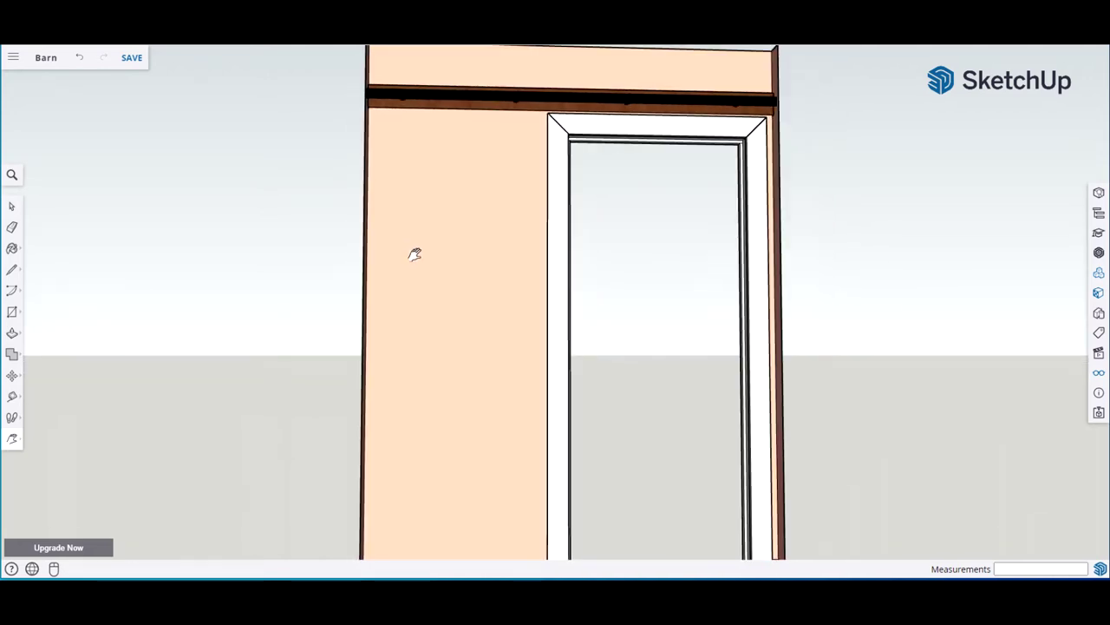
{"action": "left_click_drag", "start_coordinate": [424, 246], "coordinate": [444, 209]}
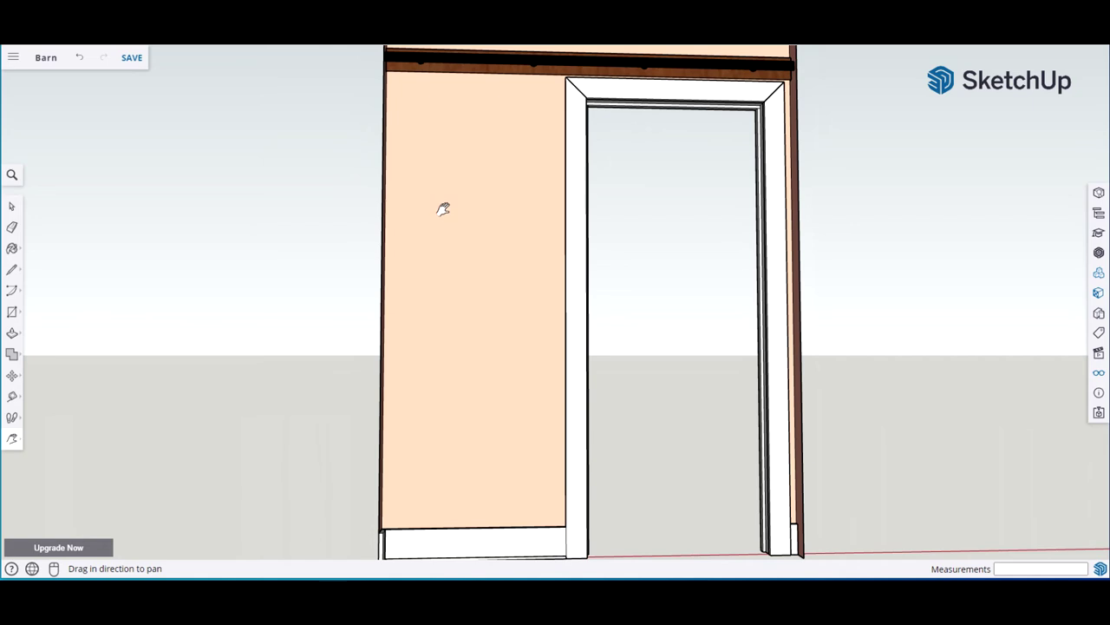
{"action": "scroll", "coordinate": [445, 213], "scroll_direction": "down", "scroll_amount": 3}
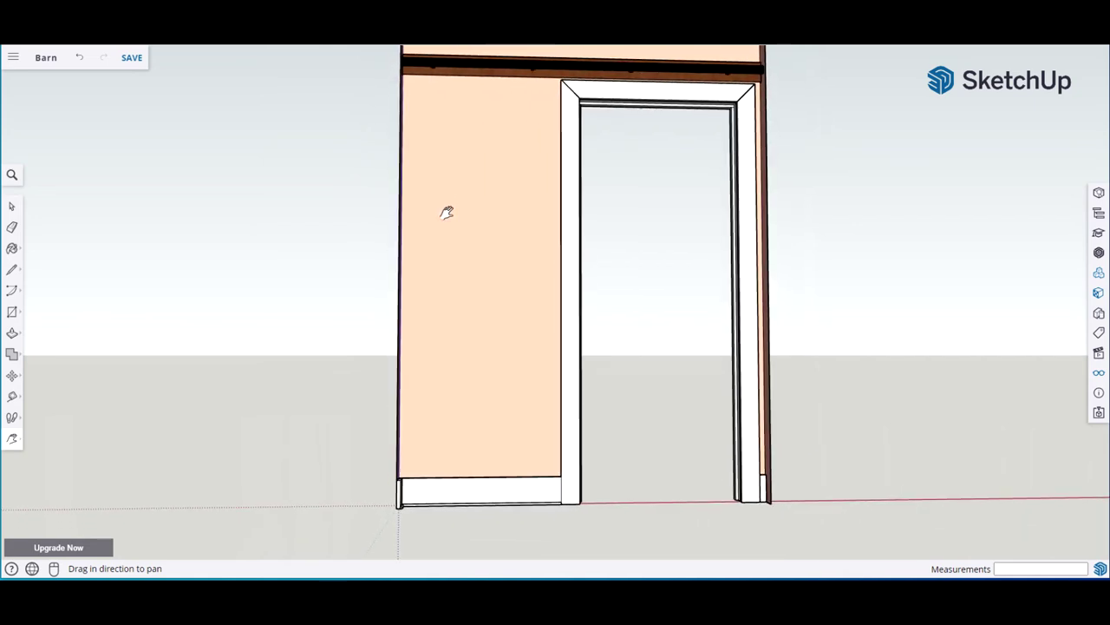
{"action": "key", "text": "space"}
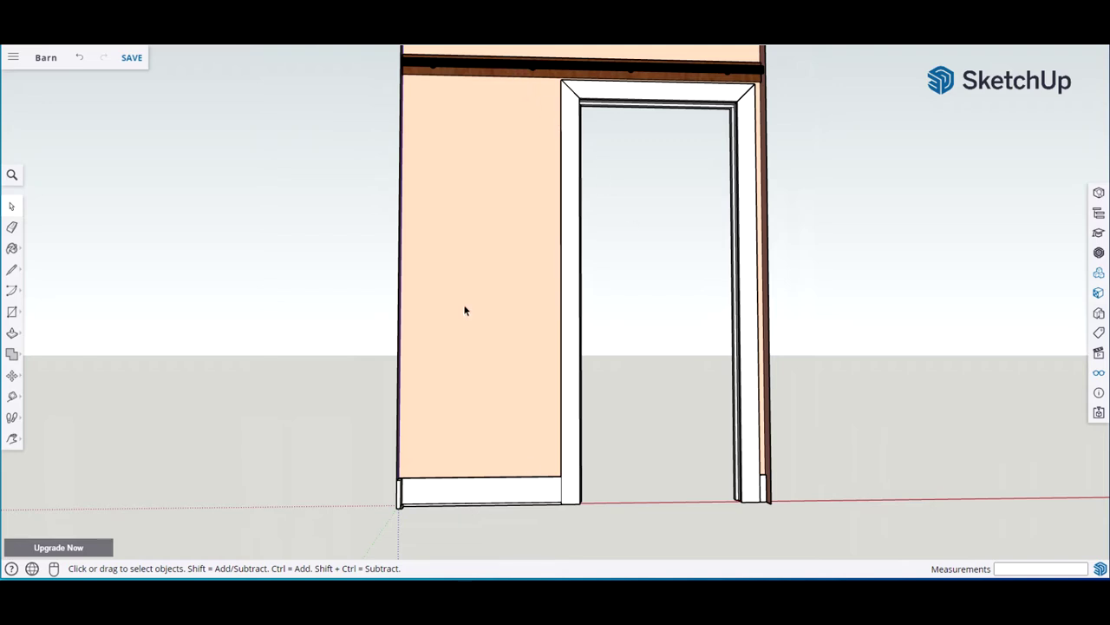
{"action": "middle_click_drag", "start_coordinate": [464, 306], "coordinate": [512, 332]}
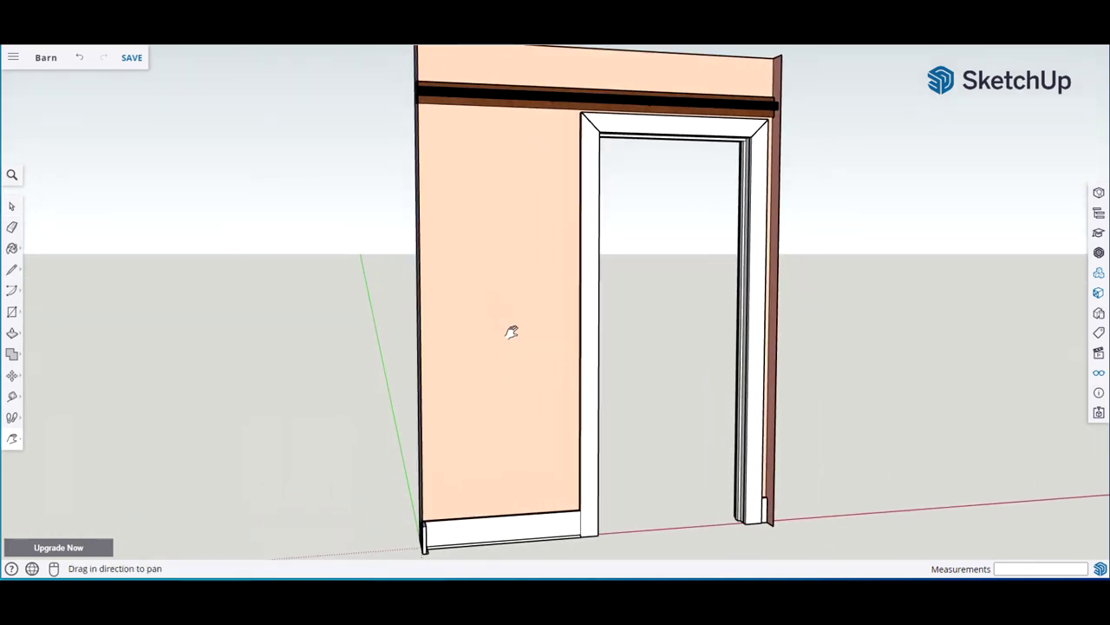
Measure about 85 1/8" from the black rail edge down to the bottom board without leaving a guide
{"action": "key", "text": "t"}
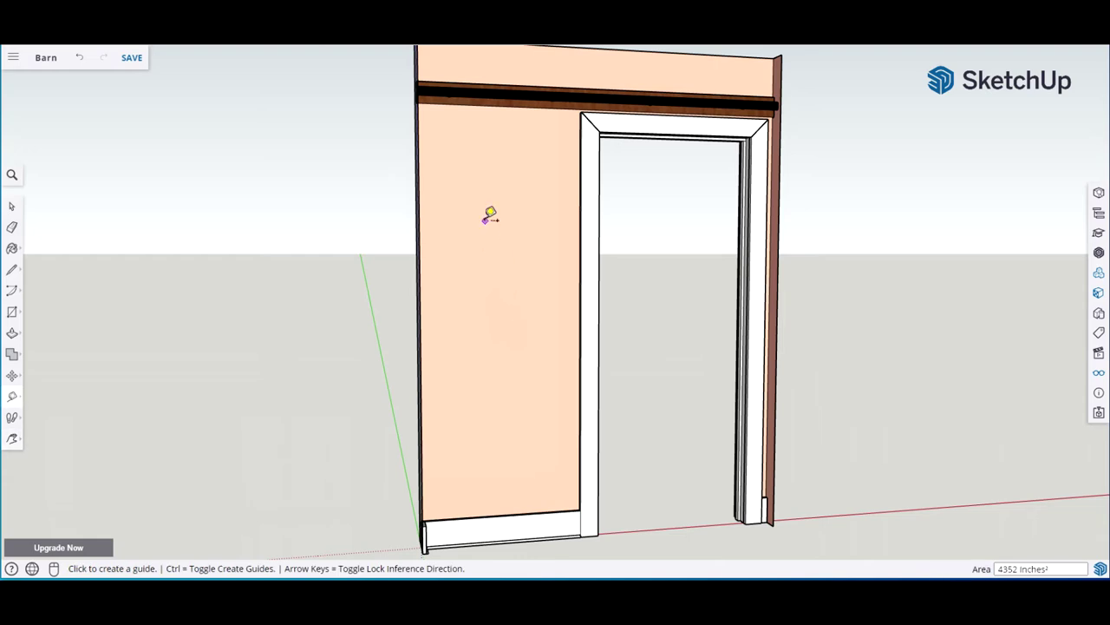
{"action": "left_click", "coordinate": [498, 96]}
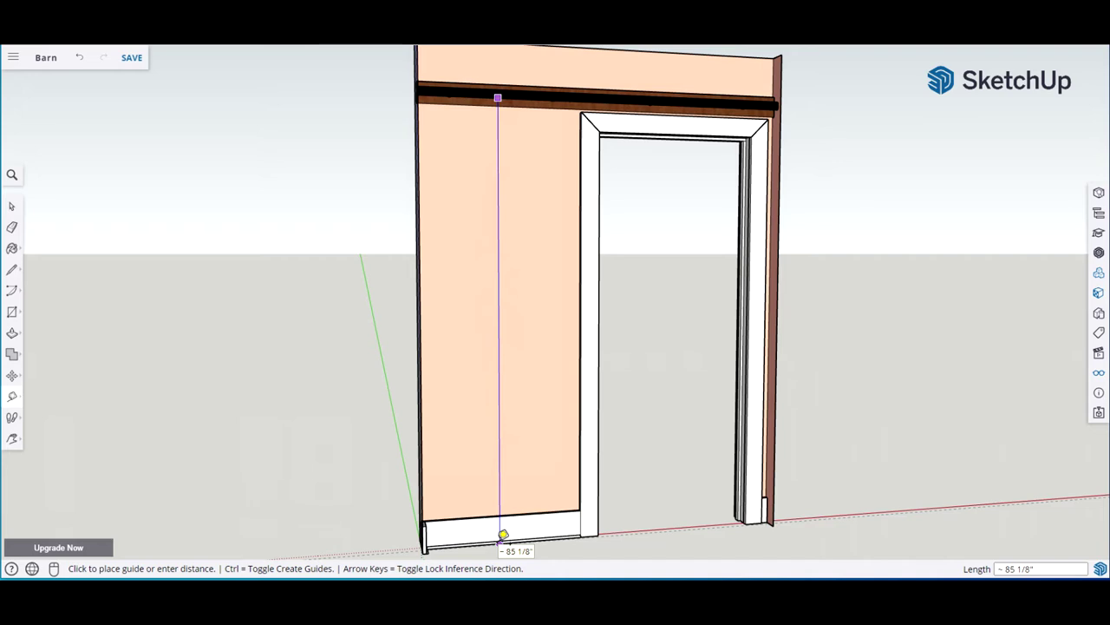
{"action": "key", "text": "space"}
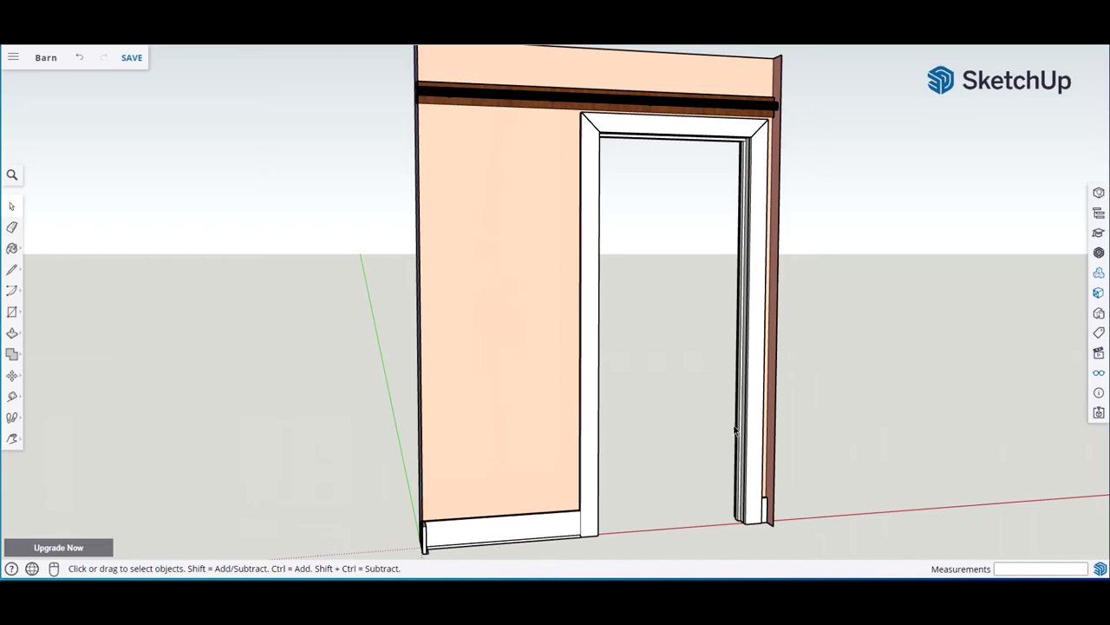
{"action": "middle_click_drag", "start_coordinate": [823, 384], "coordinate": [689, 364]}
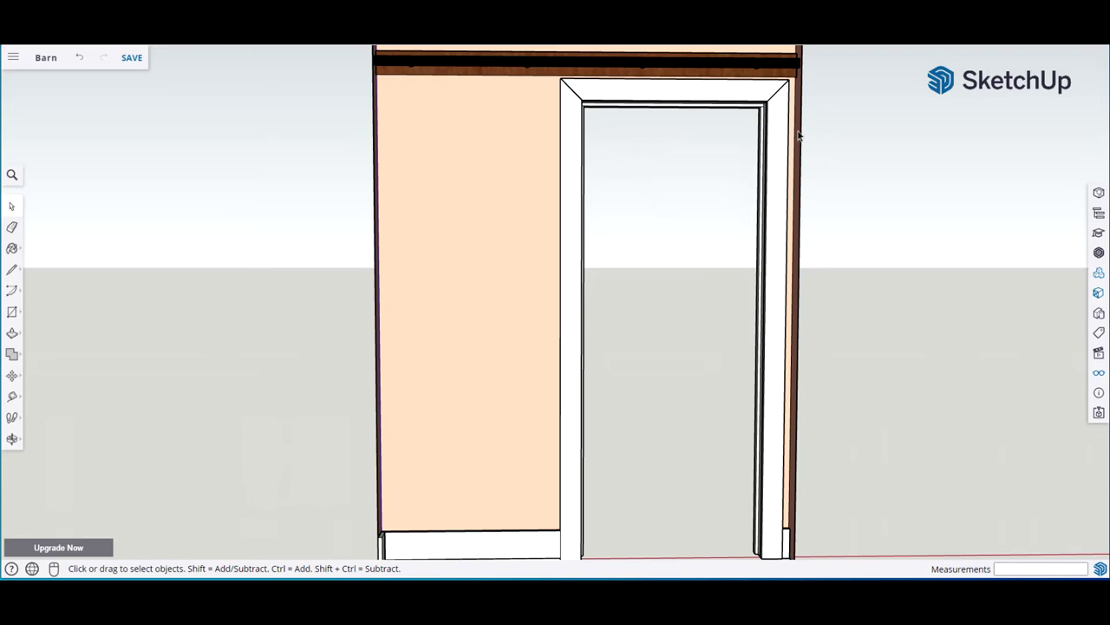
{"action": "mouse_move", "coordinate": [422, 280]}
{"action": "middle_mouse_down"}
{"action": "mouse_move", "coordinate": [374, 279]}
{"action": "mouse_move", "coordinate": [421, 290]}
{"action": "middle_mouse_up"}
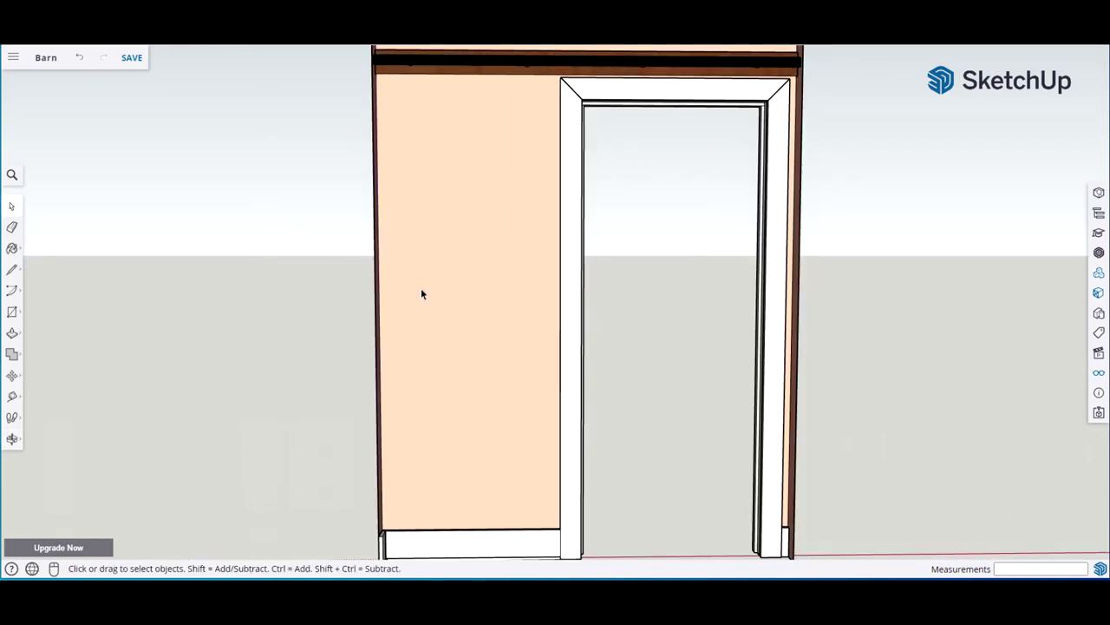
{"action": "key", "text": "t"}
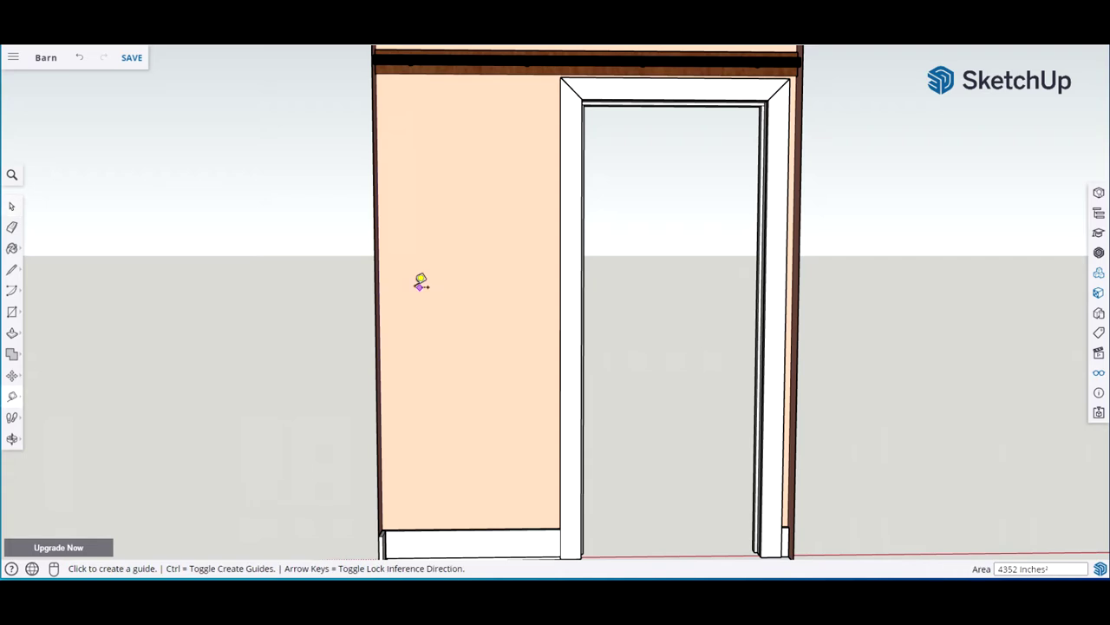
{"action": "left_click", "coordinate": [377, 274]}
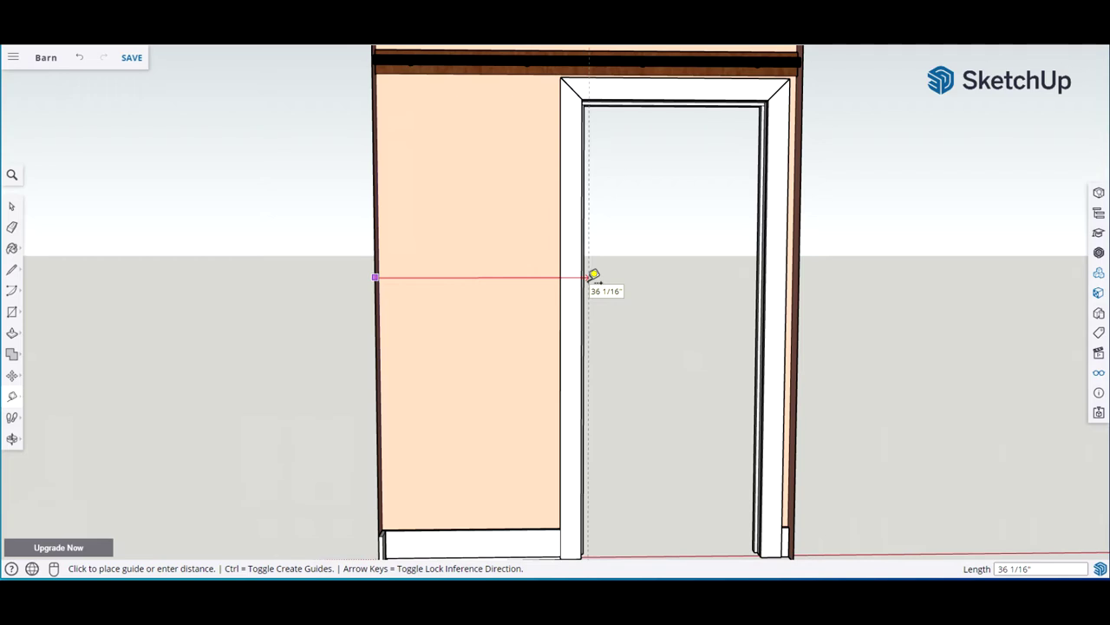
{"action": "scroll", "coordinate": [594, 275], "scroll_direction": "up", "scroll_amount": 5}
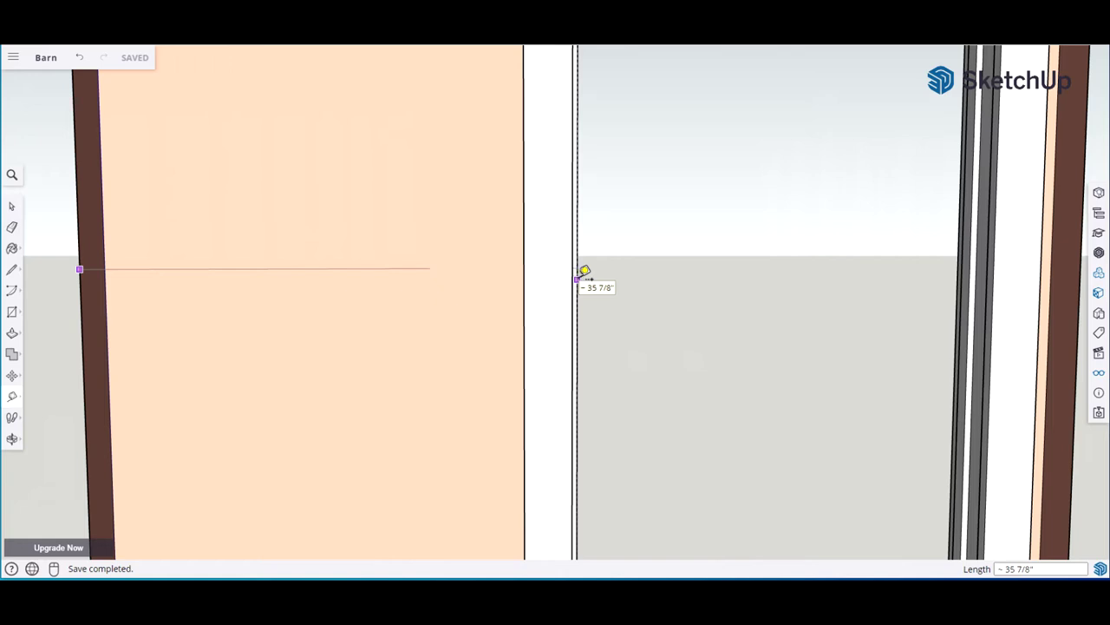
{"action": "key", "text": "space"}
{"action": "scroll", "coordinate": [580, 280], "scroll_direction": "down", "scroll_amount": 6}
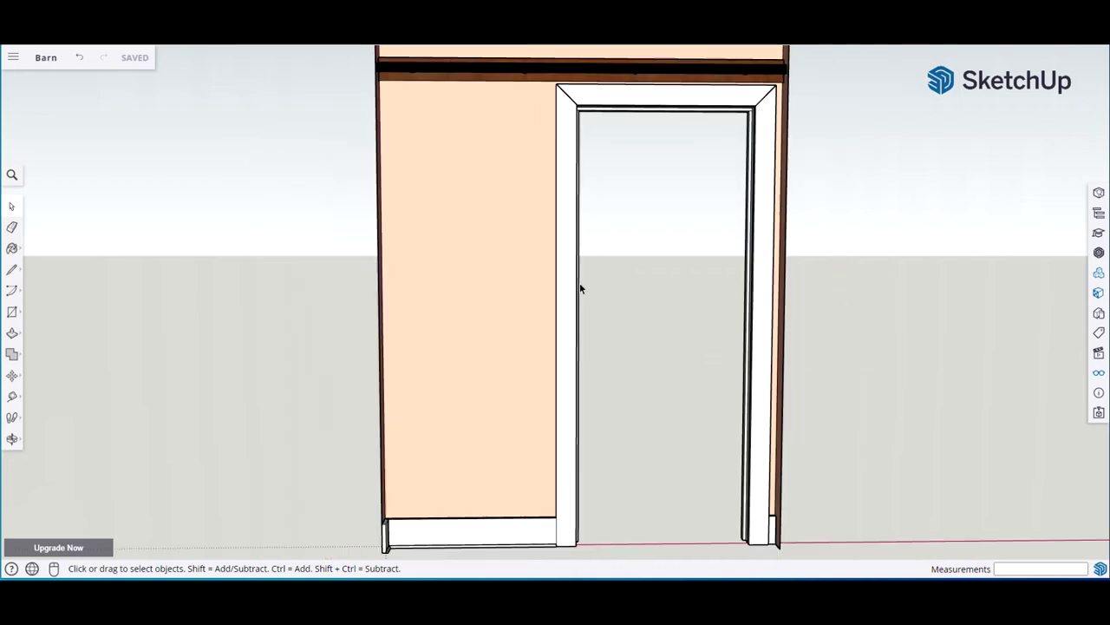
Pan, zoom and orbit so the wall sits left with empty ground on the right
{"action": "scroll", "coordinate": [581, 289], "scroll_direction": "down", "scroll_amount": 3}
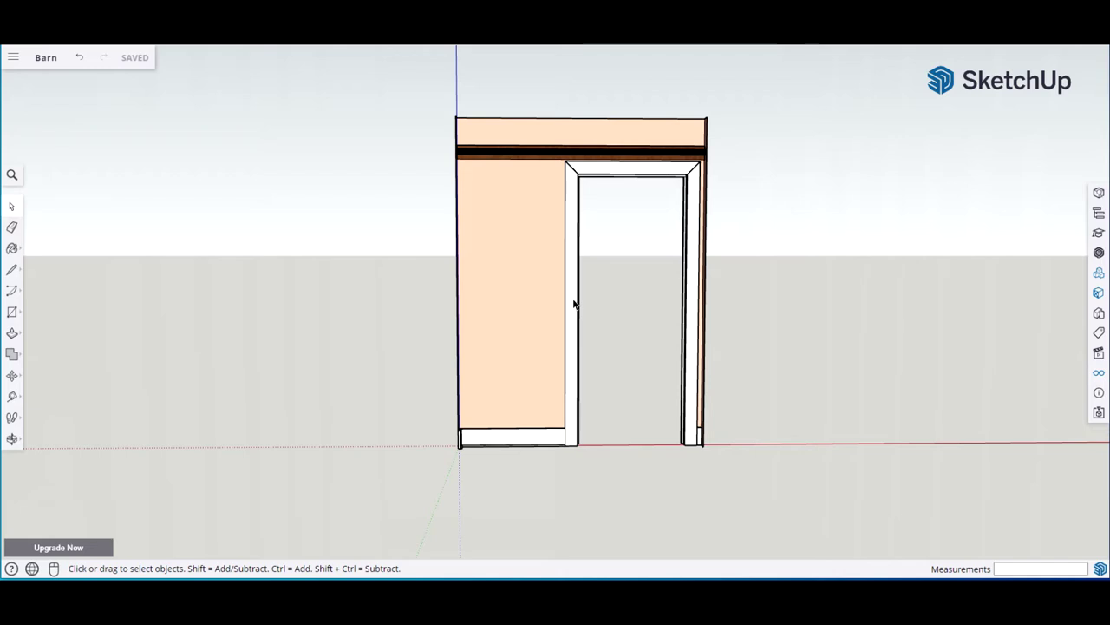
{"action": "middle_click_drag", "start_coordinate": [573, 303], "coordinate": [308, 300], "text": "shift"}
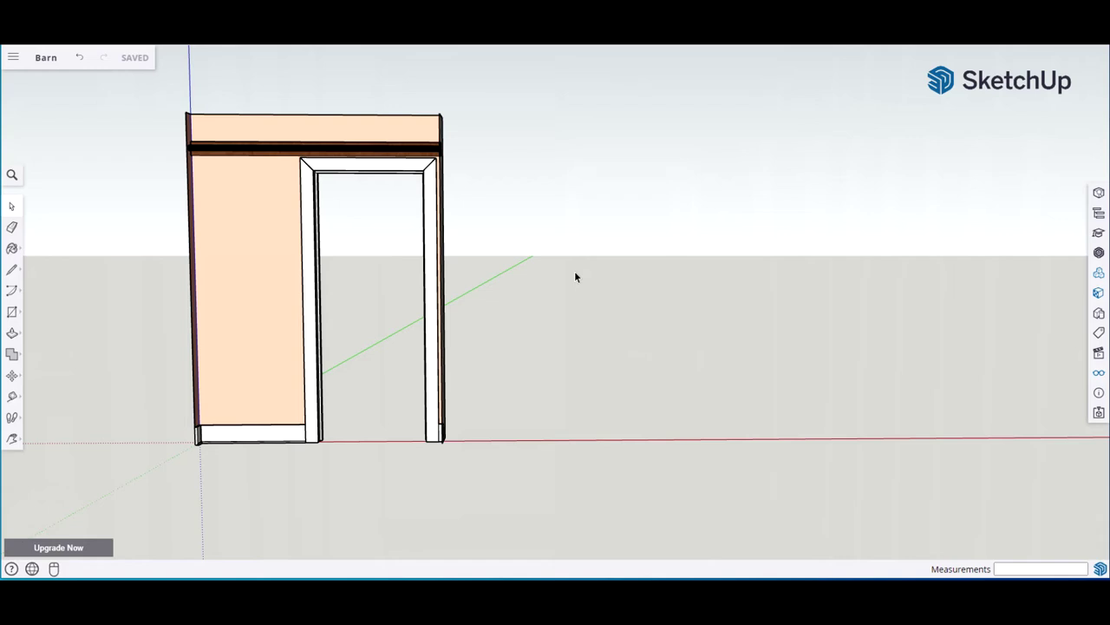
{"action": "scroll", "coordinate": [575, 275], "scroll_direction": "up", "scroll_amount": 1}
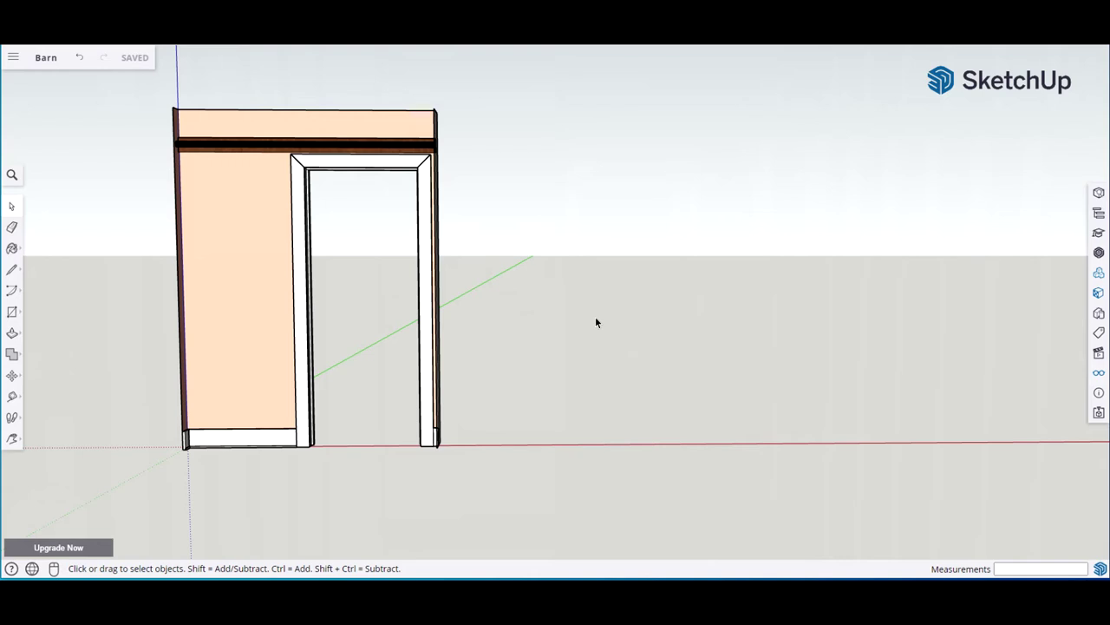
{"action": "scroll", "coordinate": [595, 323], "scroll_direction": "up", "scroll_amount": 2}
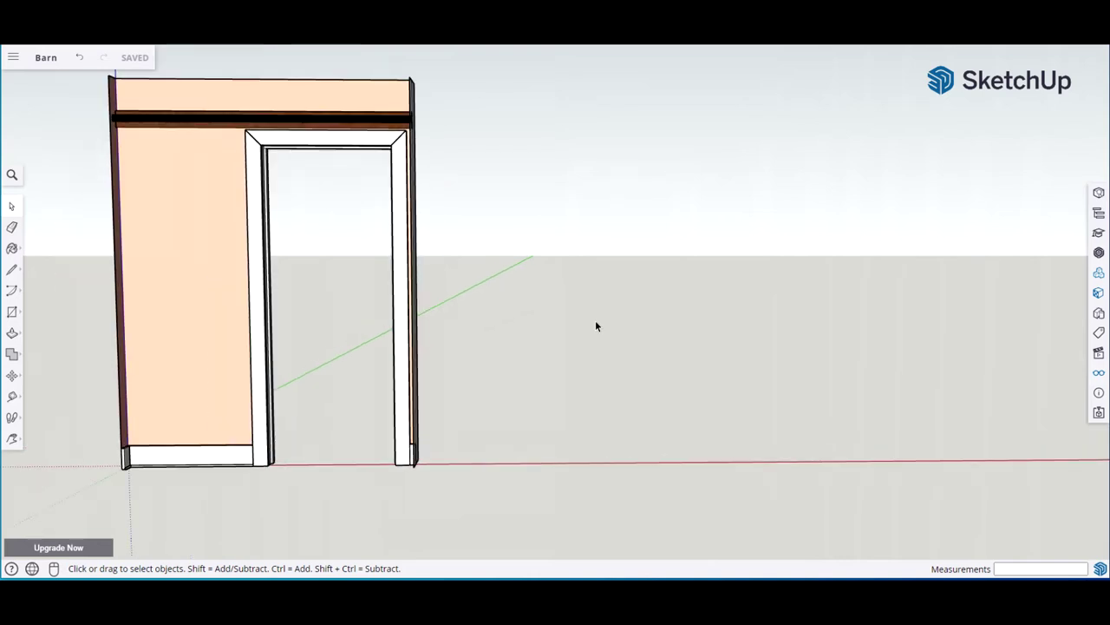
{"action": "middle_click_drag", "start_coordinate": [533, 209], "coordinate": [631, 216]}
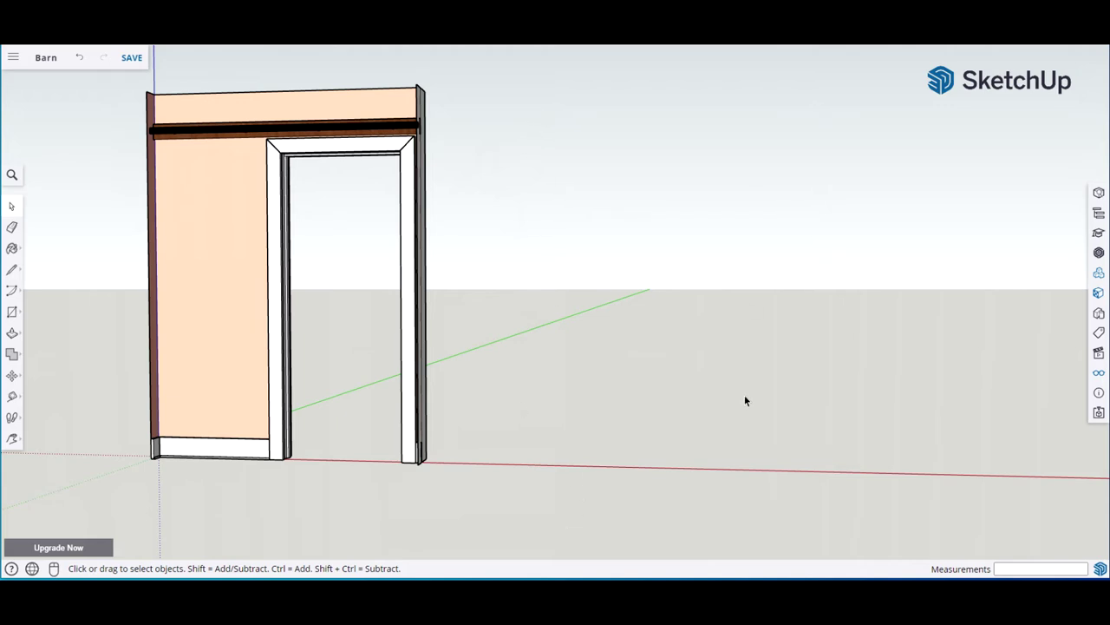
{"action": "key", "text": "r"}
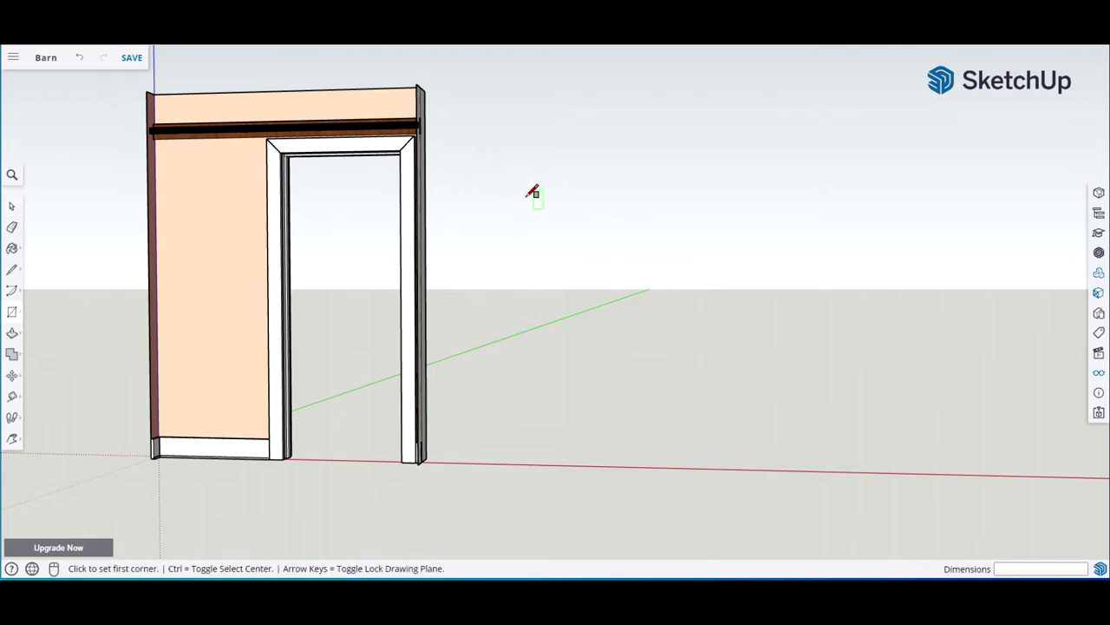
Draw a 3.5 by 84 3/8 inch upright rectangle, push it 3/4" thick, and select it
{"action": "left_click", "coordinate": [553, 130]}
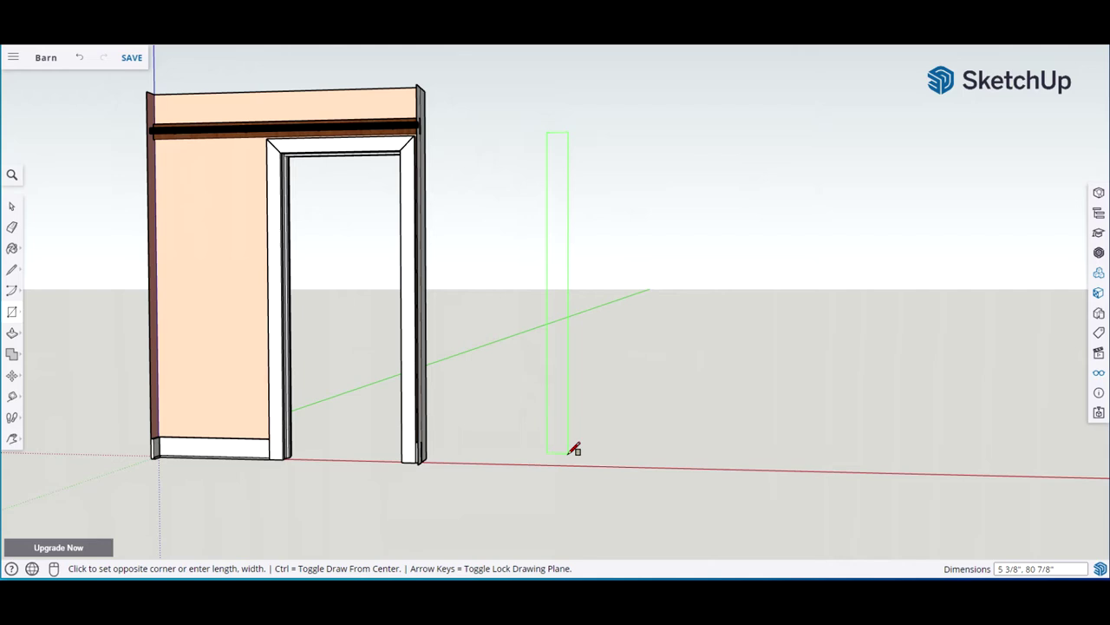
{"action": "type", "text": "3.5.84 3/8"}
{"action": "key", "text": "Return"}
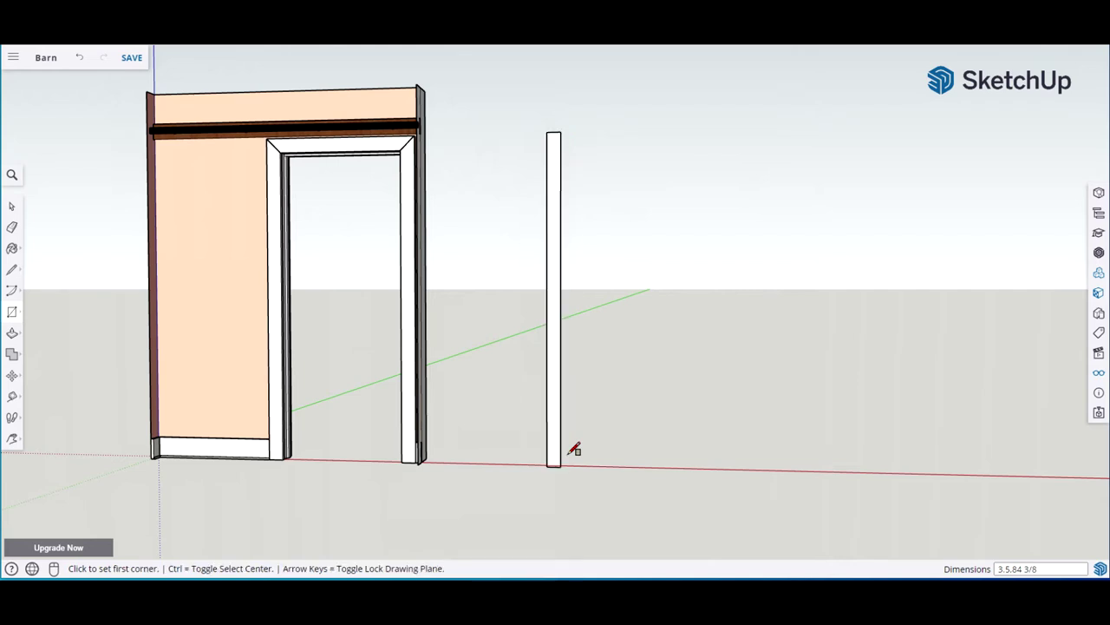
{"action": "key", "text": "p"}
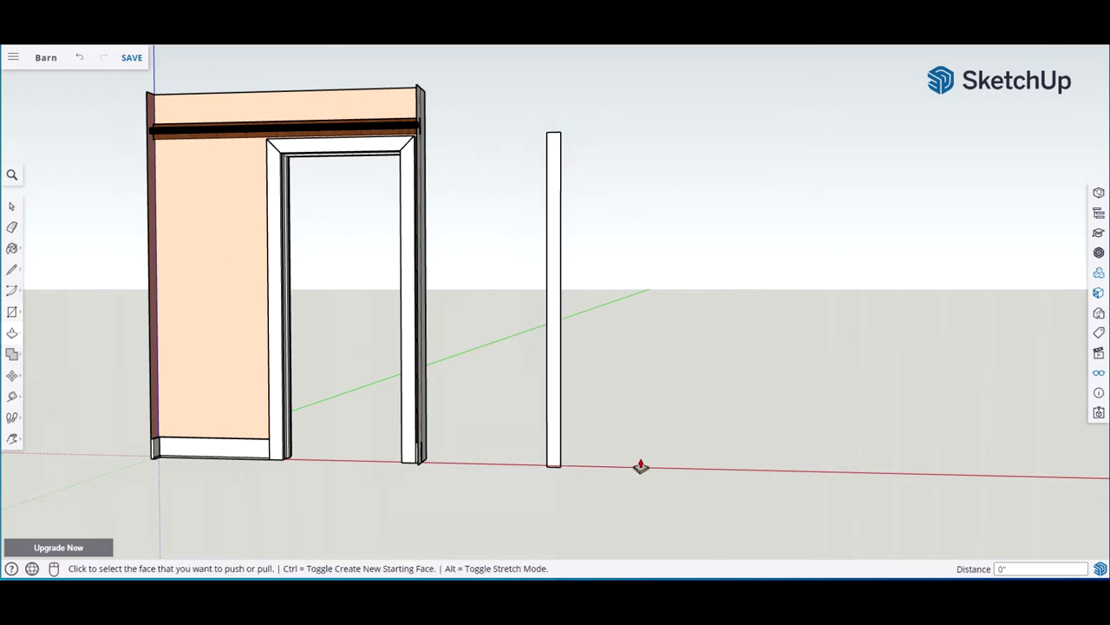
{"action": "left_click", "coordinate": [552, 434]}
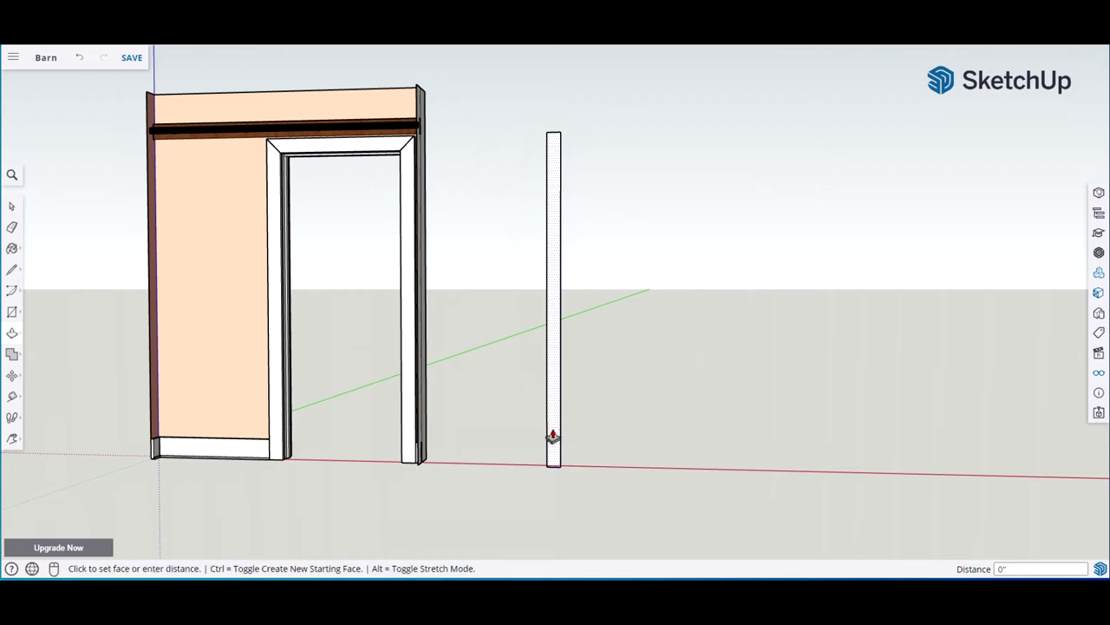
{"action": "type", "text": ".75"}
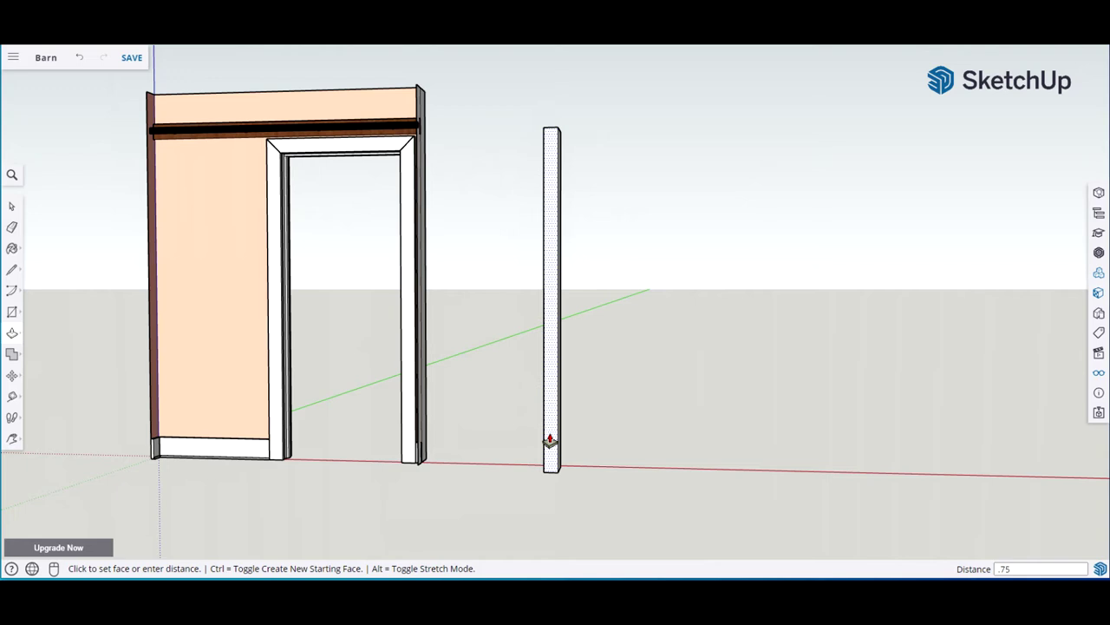
{"action": "key", "text": "Return"}
{"action": "key", "text": "space"}
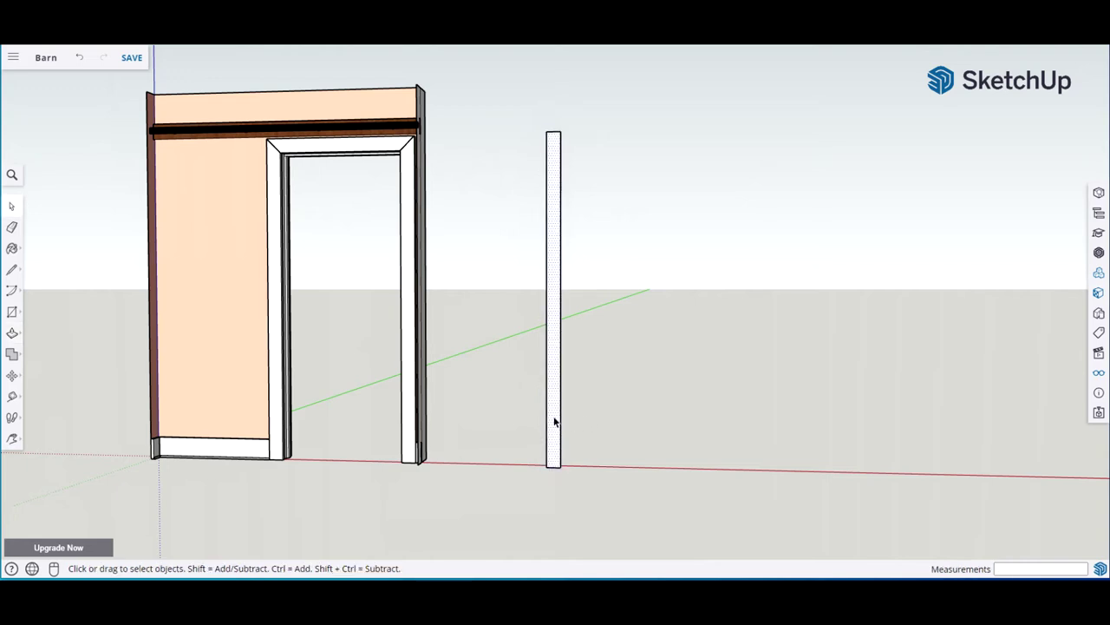
{"action": "left_click", "coordinate": [554, 421]}
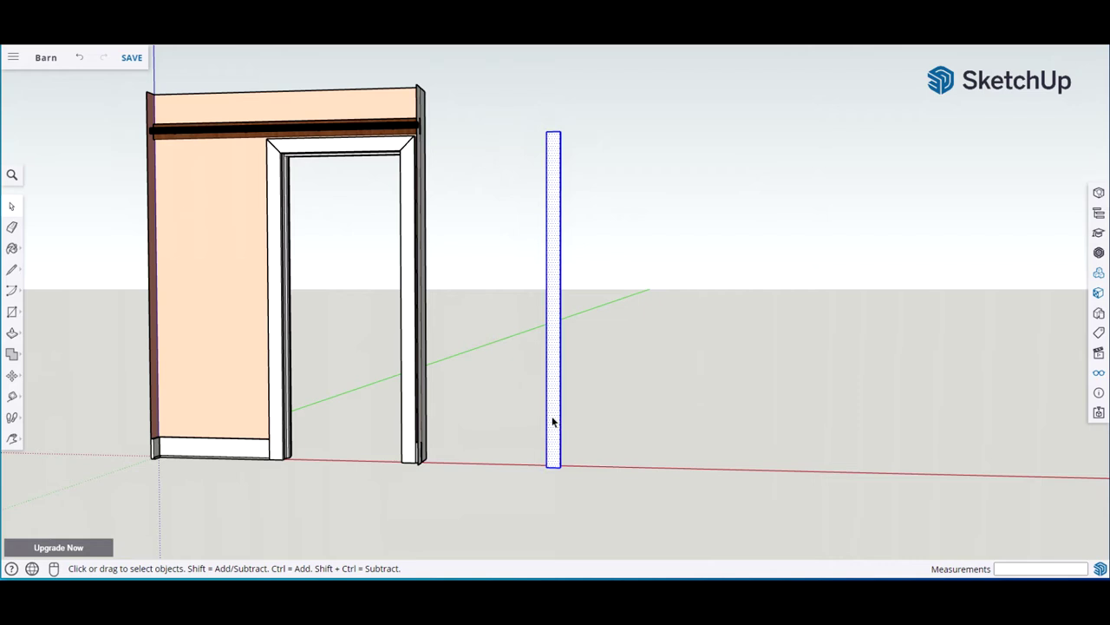
Make the selected board a component with the definition name FrontLongFrame, then deselect it
{"action": "key", "text": "g"}
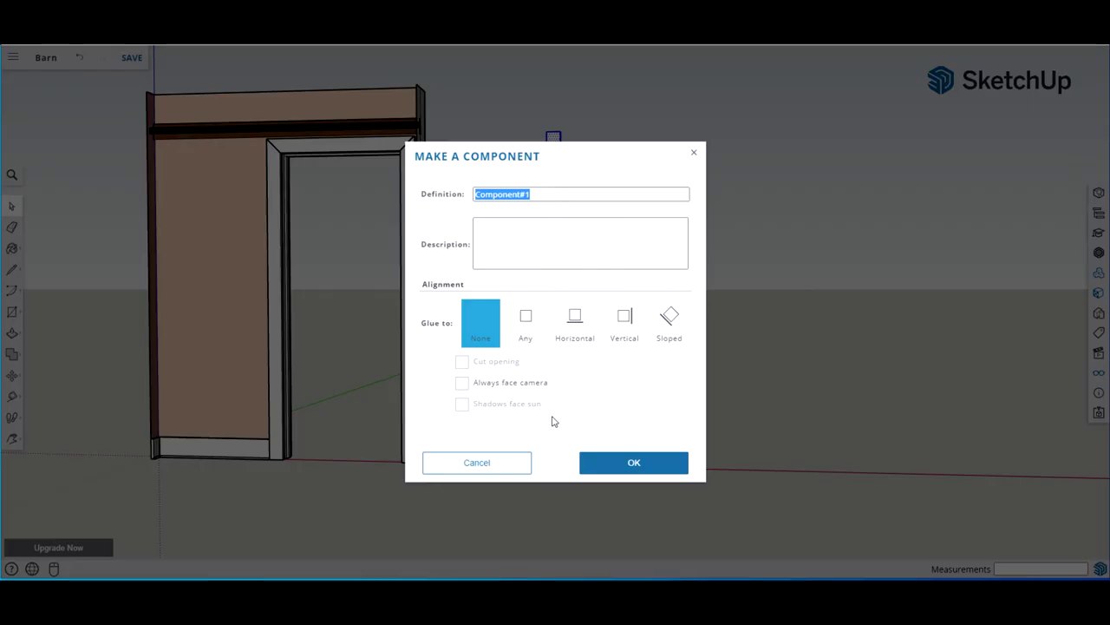
{"action": "type", "text": "LongFrame"}
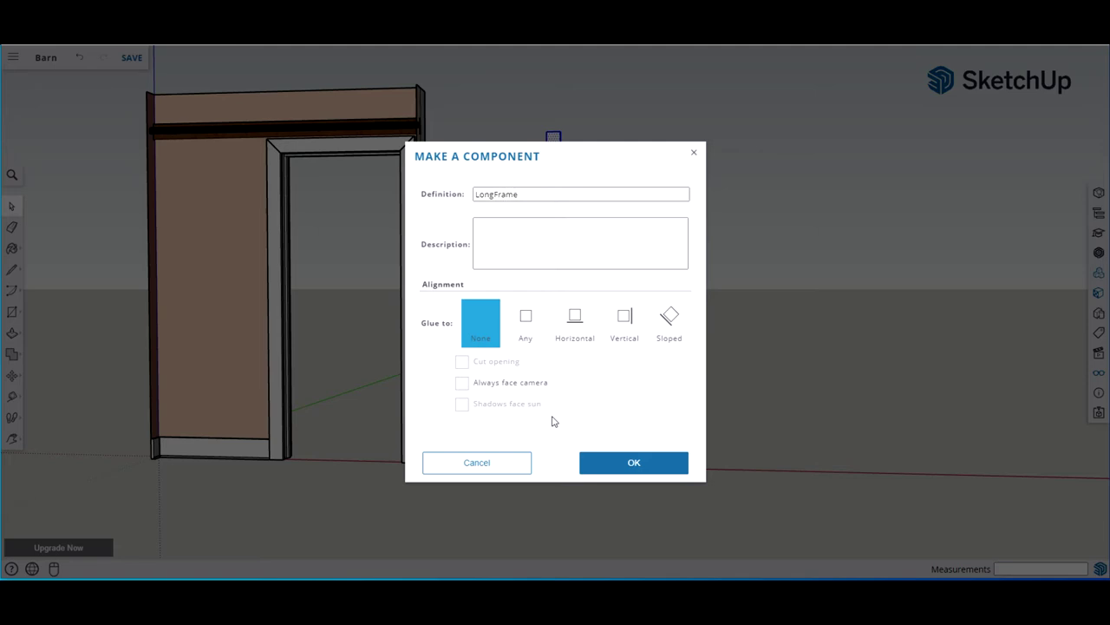
{"action": "key", "text": "Left"}
{"action": "key", "text": "Left"}
{"action": "key", "text": "Left"}
{"action": "key", "text": "Left"}
{"action": "key", "text": "Left"}
{"action": "key", "text": "Left"}
{"action": "key", "text": "Left"}
{"action": "key", "text": "Left"}
{"action": "key", "text": "Left"}
{"action": "type", "text": "Front"}
{"action": "left_click", "coordinate": [618, 470]}
{"action": "left_click", "coordinate": [654, 419]}
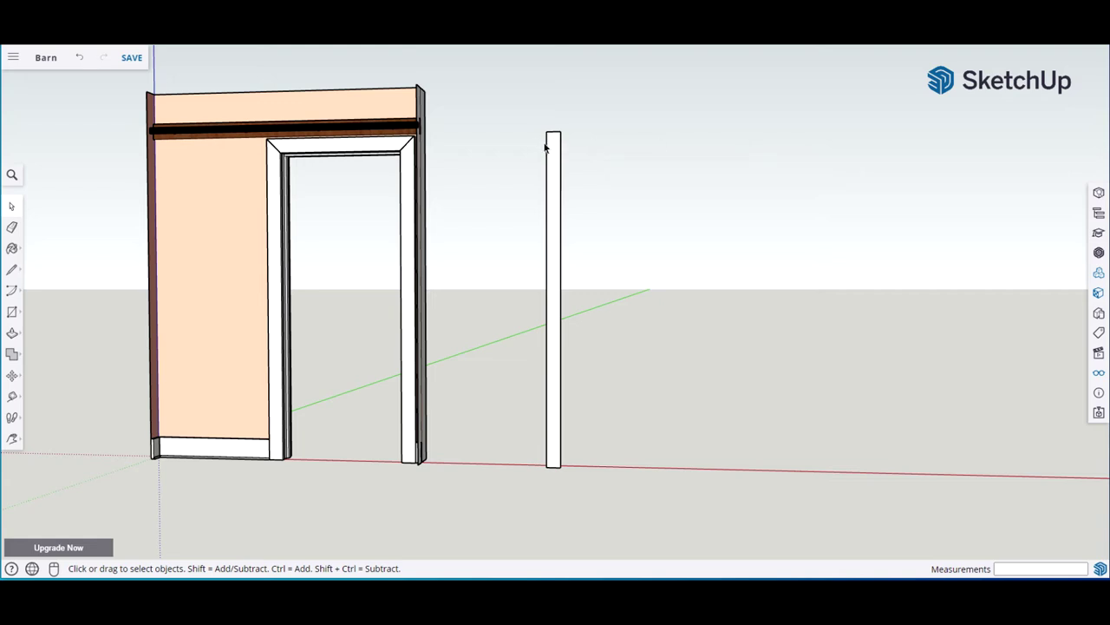
Place a vertical guide 35 7/8" right of the FrontLongFrame board's edge, then select the board
{"action": "key", "text": "t"}
{"action": "left_click", "coordinate": [555, 216]}
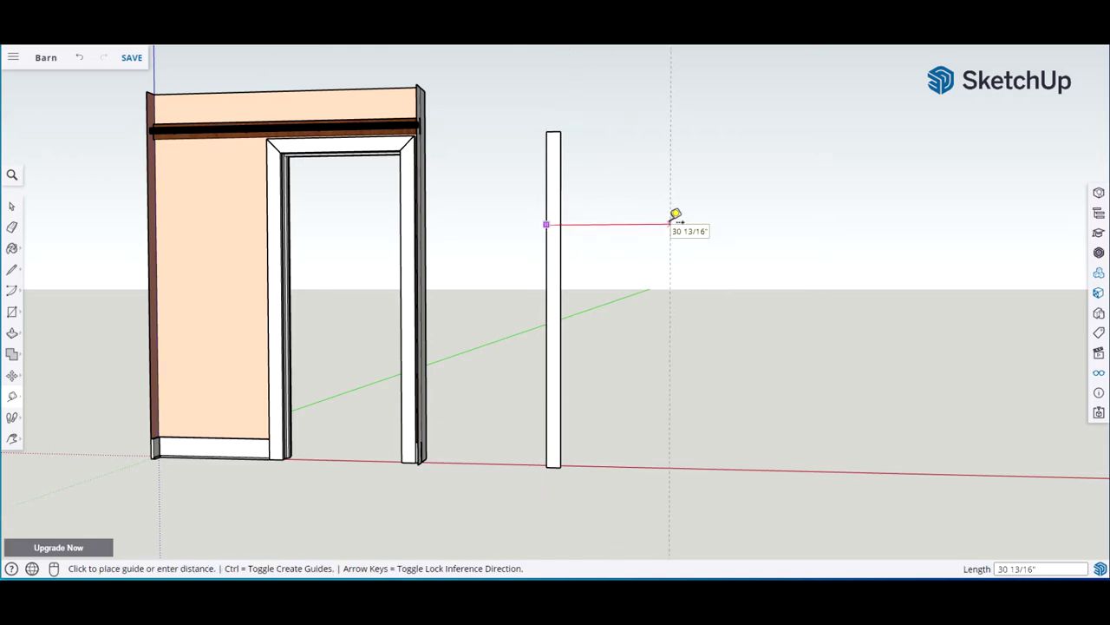
{"action": "type", "text": "35 7/8"}
{"action": "key", "text": "Return"}
{"action": "key", "text": "space"}
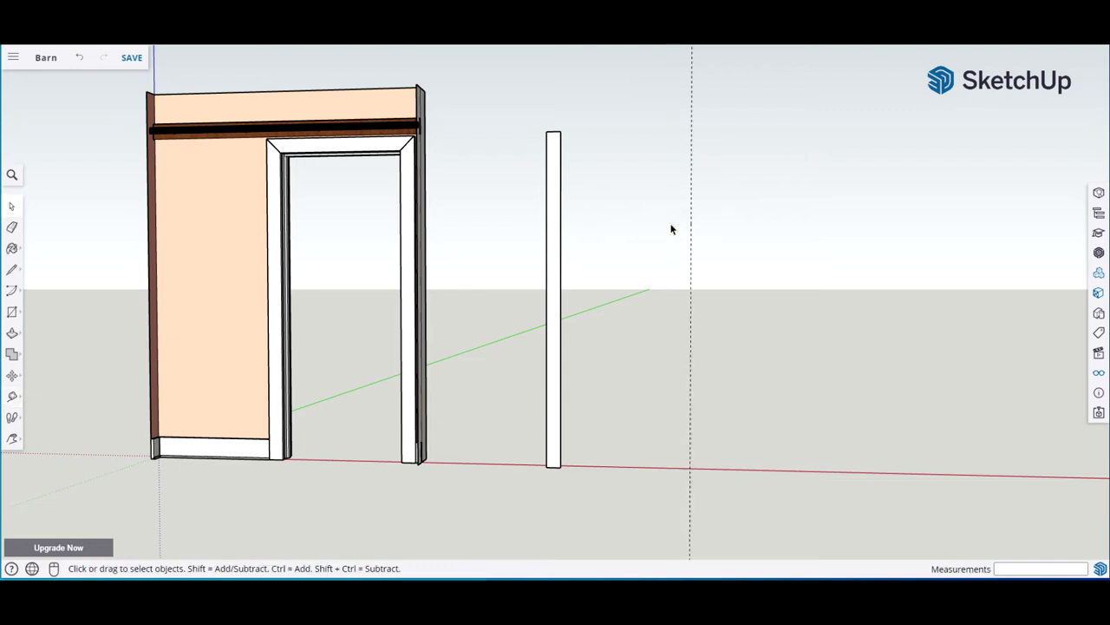
{"action": "left_click", "coordinate": [550, 307]}
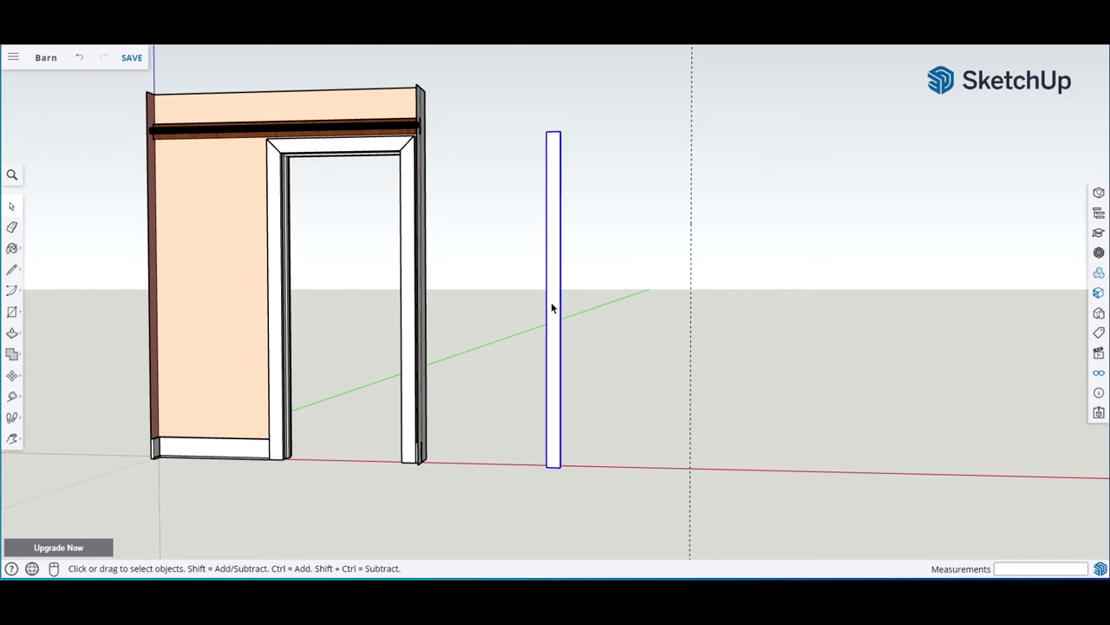
Copy the FrontLongFrame board from its midpoint onto the 35 7/8" guide
{"action": "key", "text": "m"}
{"action": "left_click", "coordinate": [559, 303]}
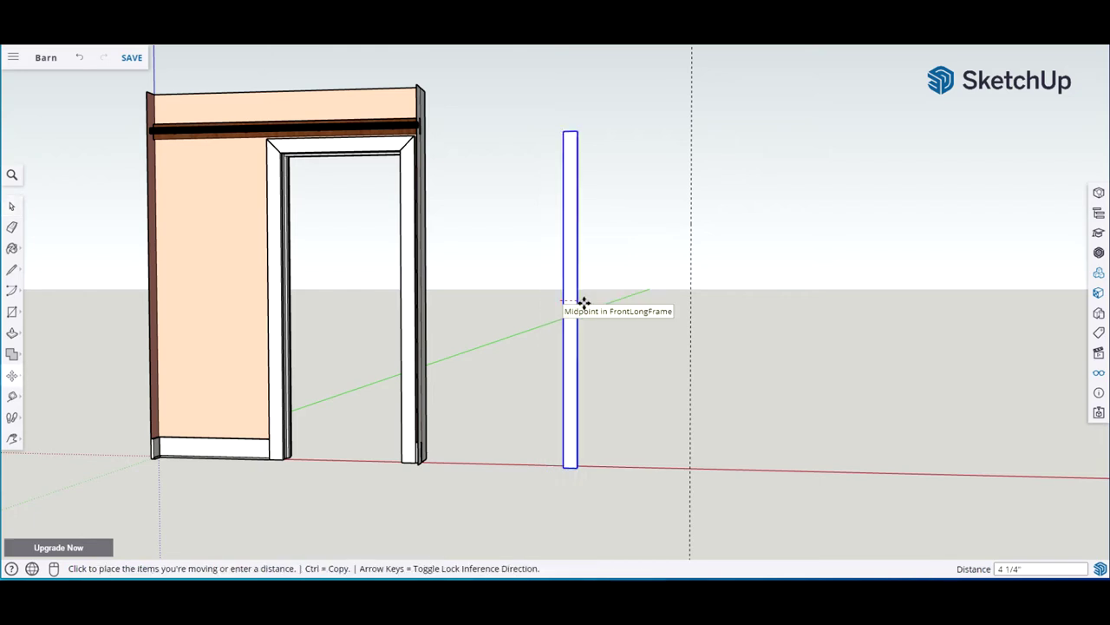
{"action": "key", "text": "ctrl"}
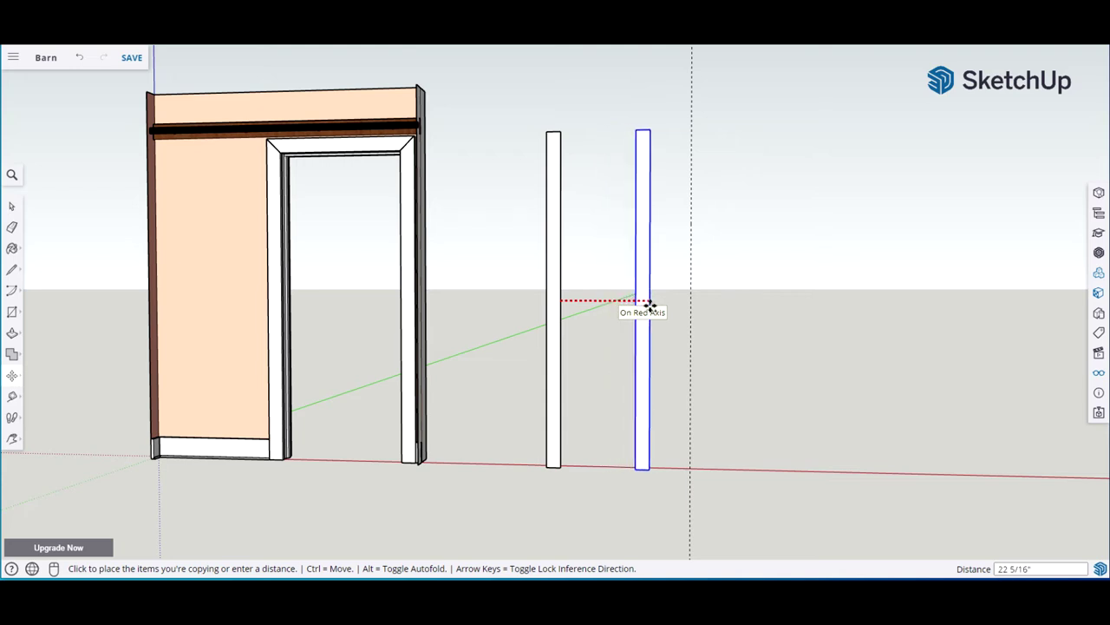
{"action": "left_click", "coordinate": [689, 307]}
{"action": "key", "text": "space"}
{"action": "left_click", "coordinate": [790, 310]}
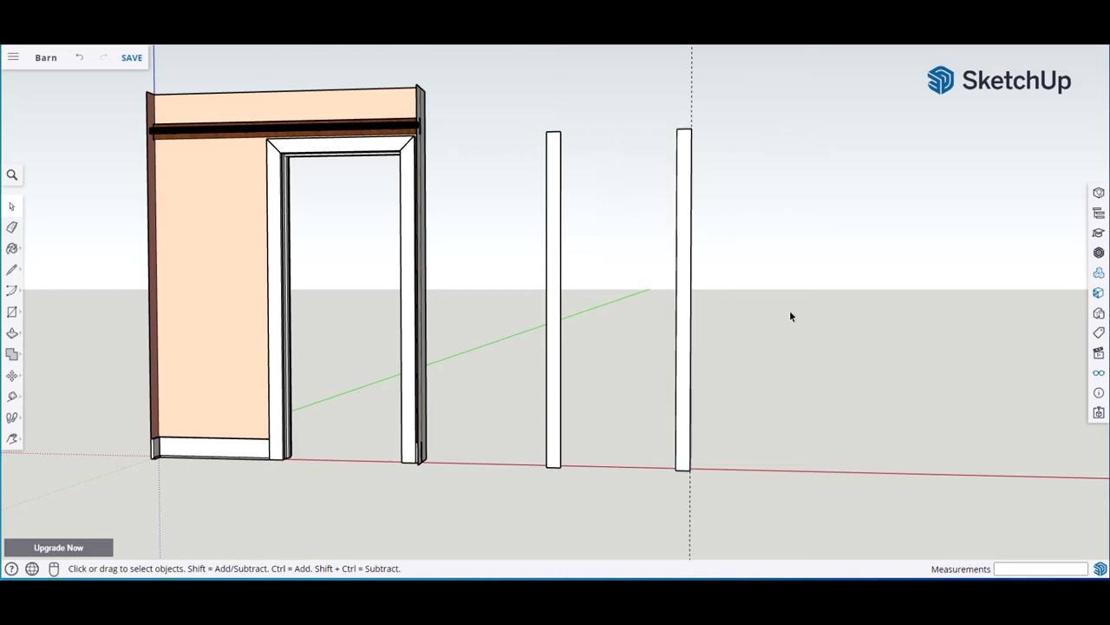
Measure between the two board tops to verify the spacing
{"action": "key", "text": "t"}
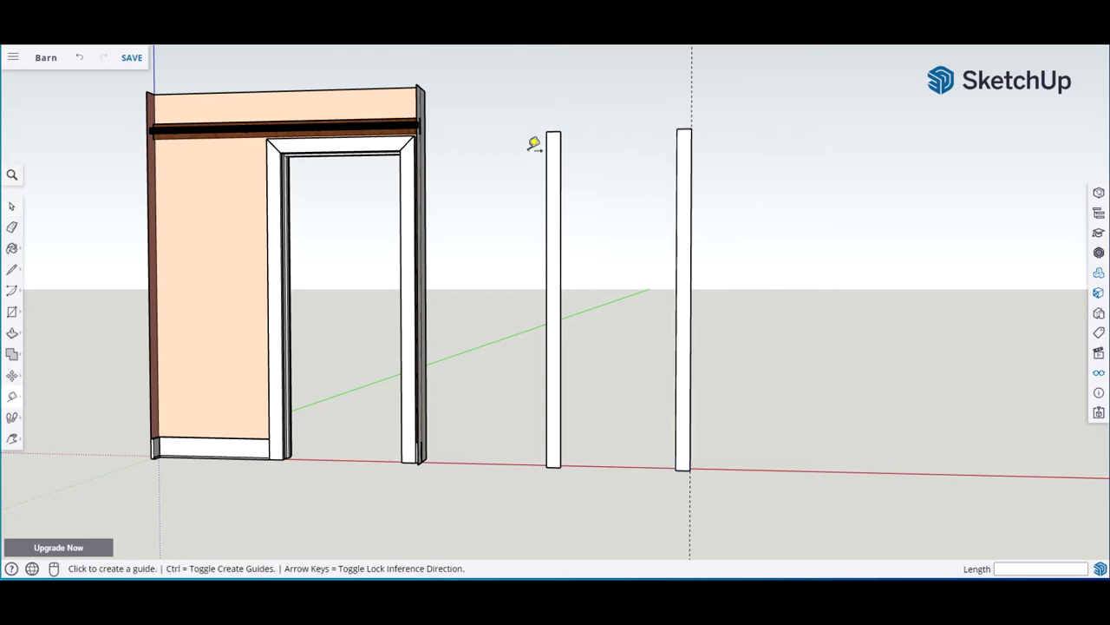
{"action": "left_click", "coordinate": [549, 130]}
{"action": "left_click", "coordinate": [549, 130]}
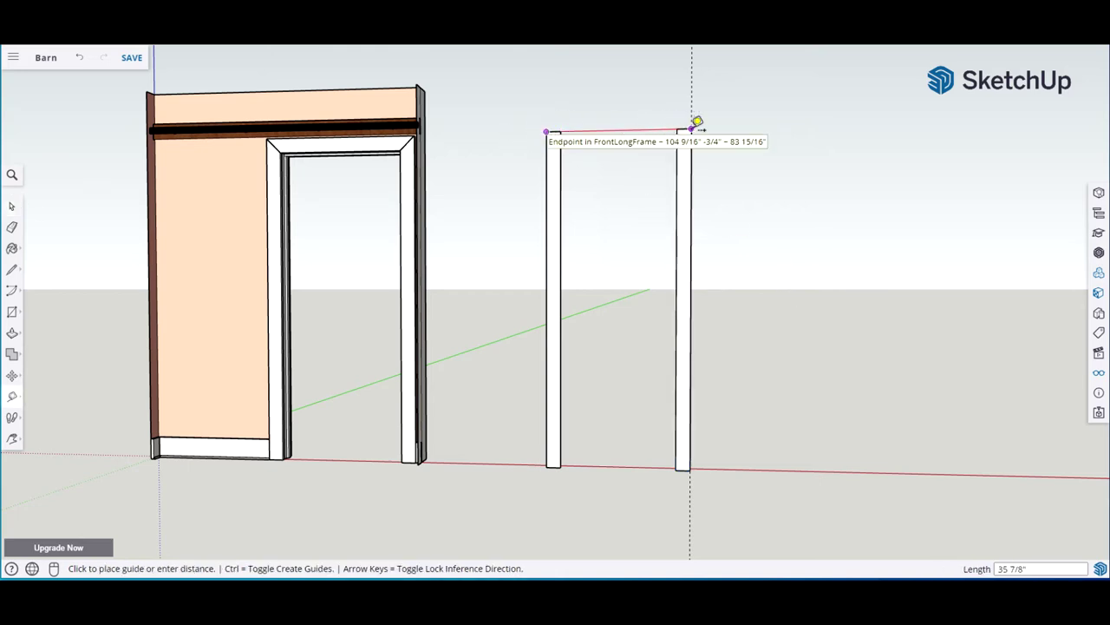
{"action": "key", "text": "space"}
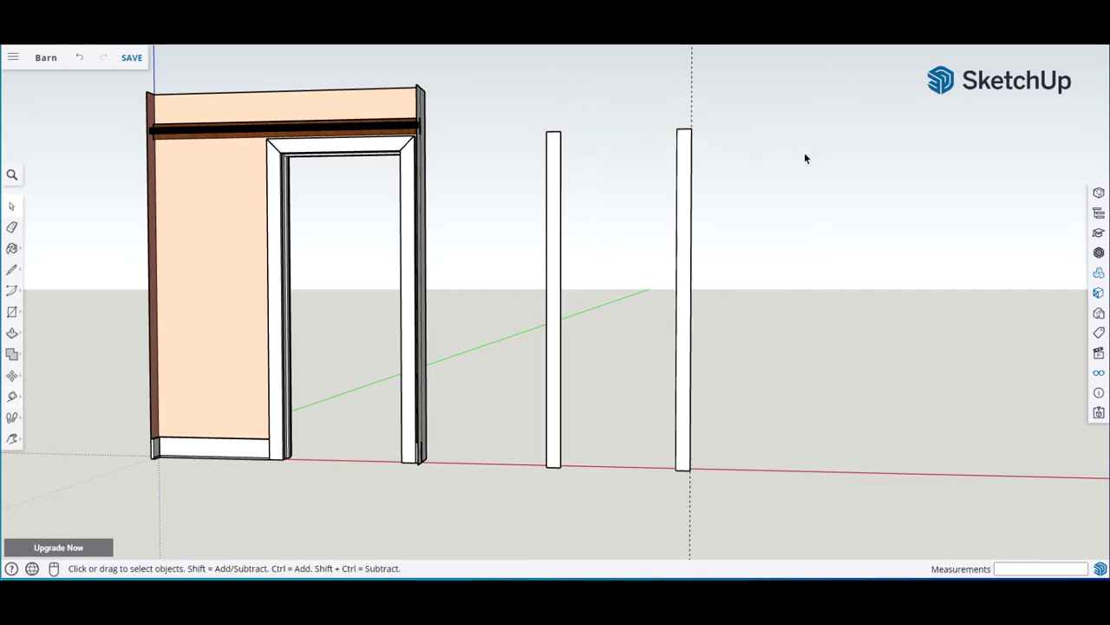
{"action": "scroll", "coordinate": [765, 198], "scroll_direction": "up", "scroll_amount": 1}
Orbit, pan and zoom until the tops of the two upright boards fill the view
{"action": "middle_click_drag", "start_coordinate": [766, 201], "coordinate": [797, 265]}
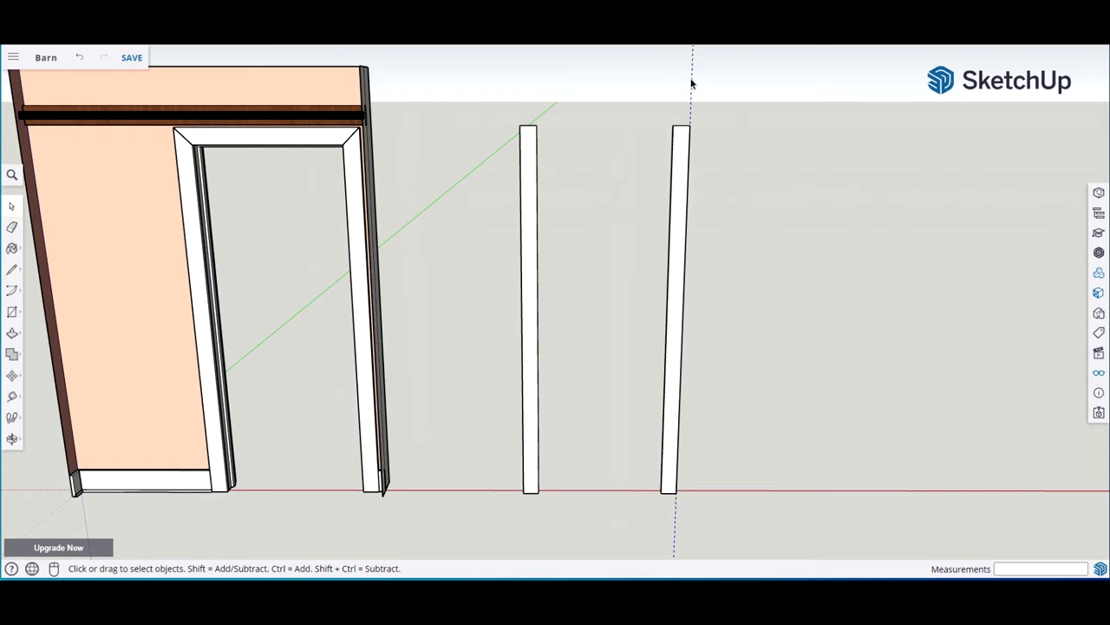
{"action": "scroll", "coordinate": [587, 191], "scroll_direction": "up", "scroll_amount": 3}
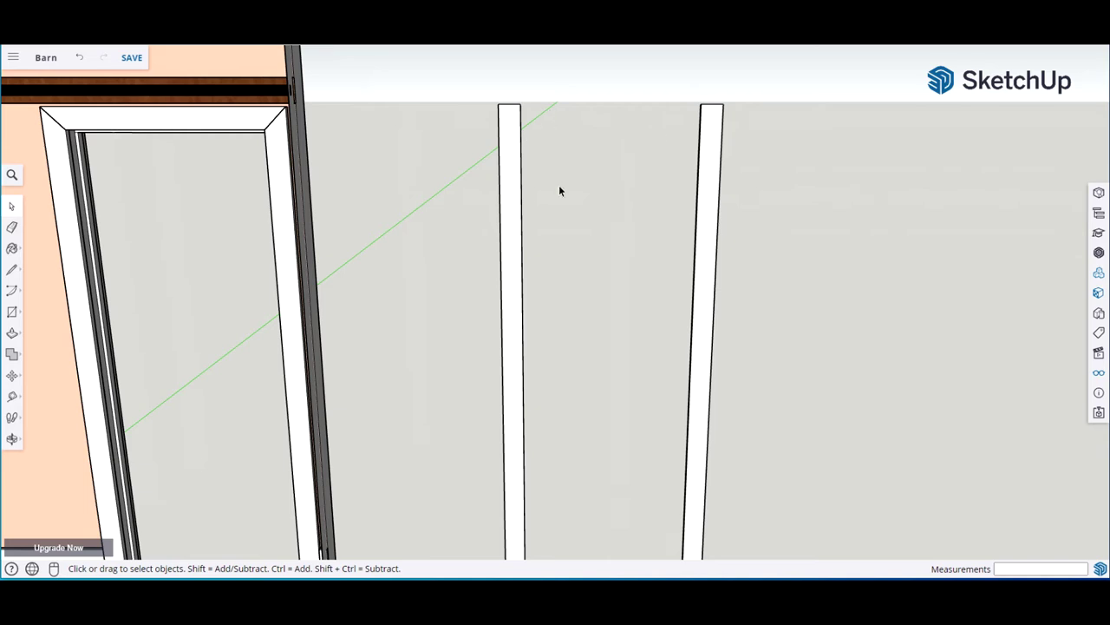
{"action": "key", "text": "h"}
{"action": "left_click_drag", "start_coordinate": [570, 148], "coordinate": [543, 309]}
{"action": "scroll", "coordinate": [542, 310], "scroll_direction": "up", "scroll_amount": 3}
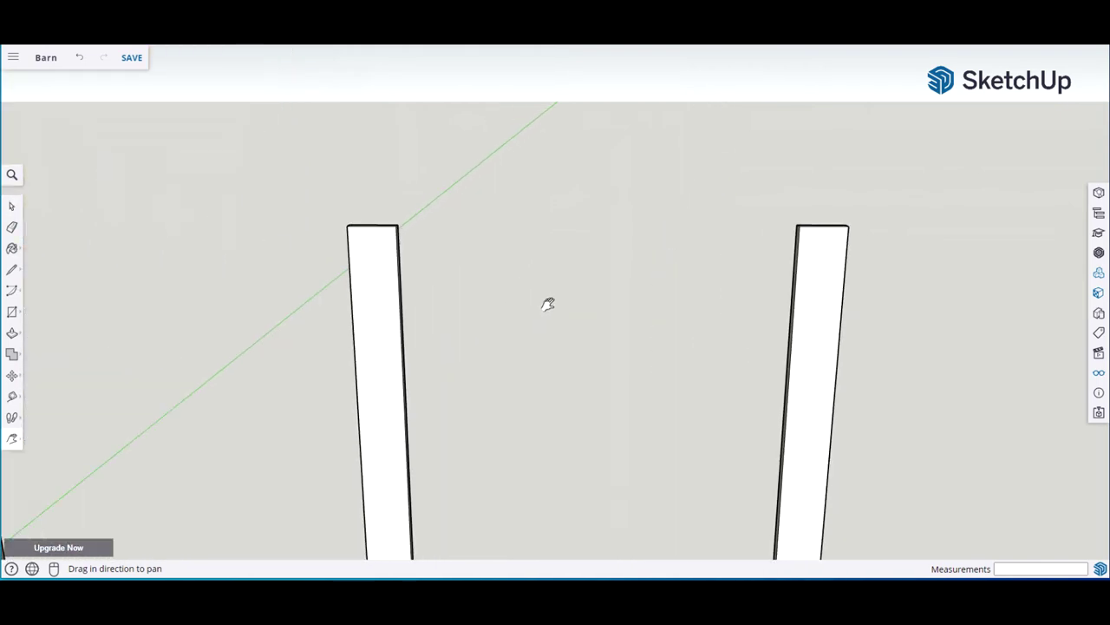
{"action": "scroll", "coordinate": [548, 304], "scroll_direction": "up", "scroll_amount": 2}
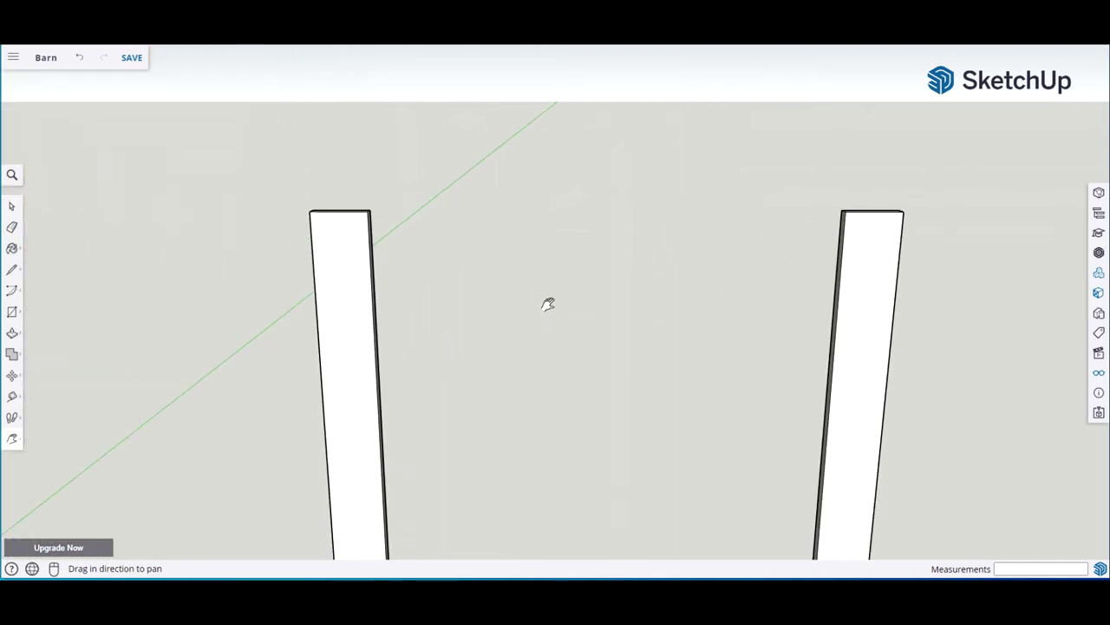
{"action": "key", "text": "r"}
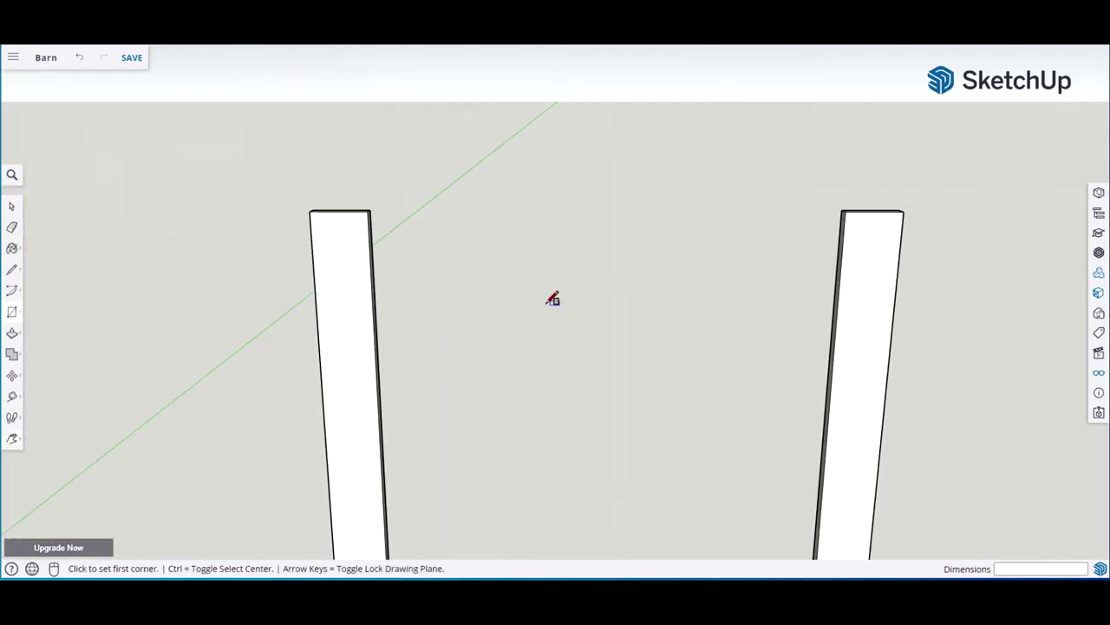
Draw an upright 28 7/8"-wide rail rectangle spanning between the two post tops
{"action": "left_click", "coordinate": [367, 211]}
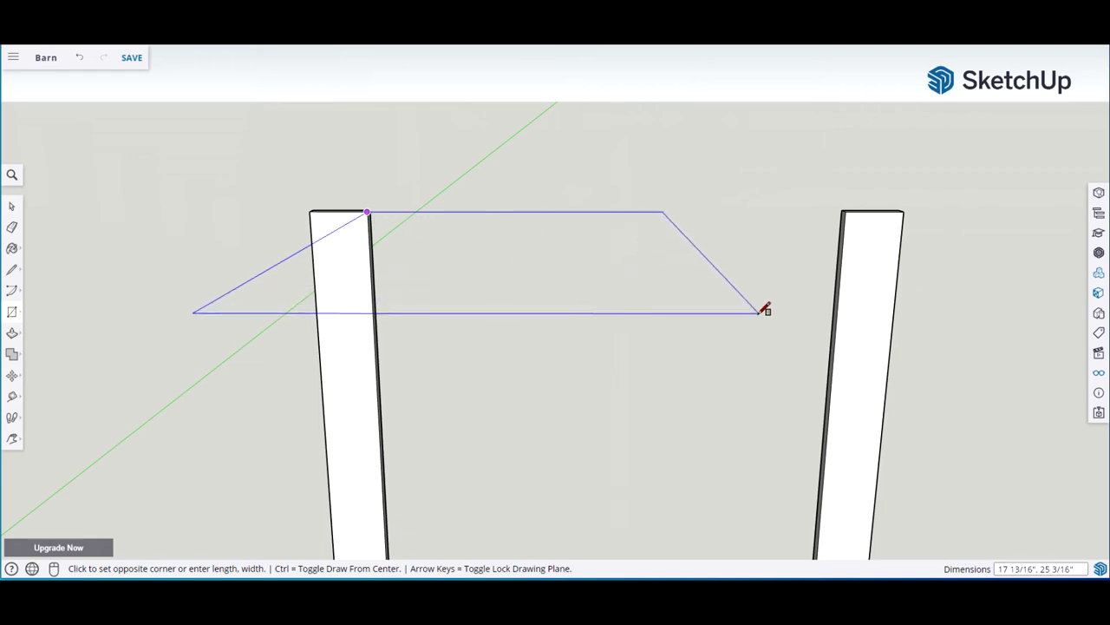
{"action": "key", "text": "shift"}
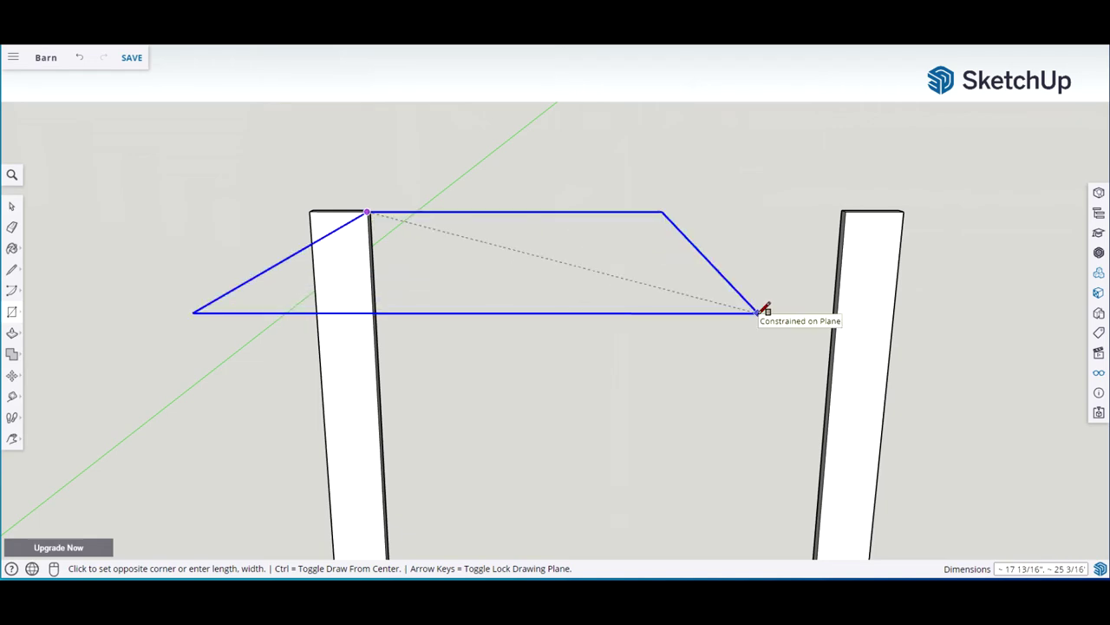
{"action": "key", "text": "Left"}
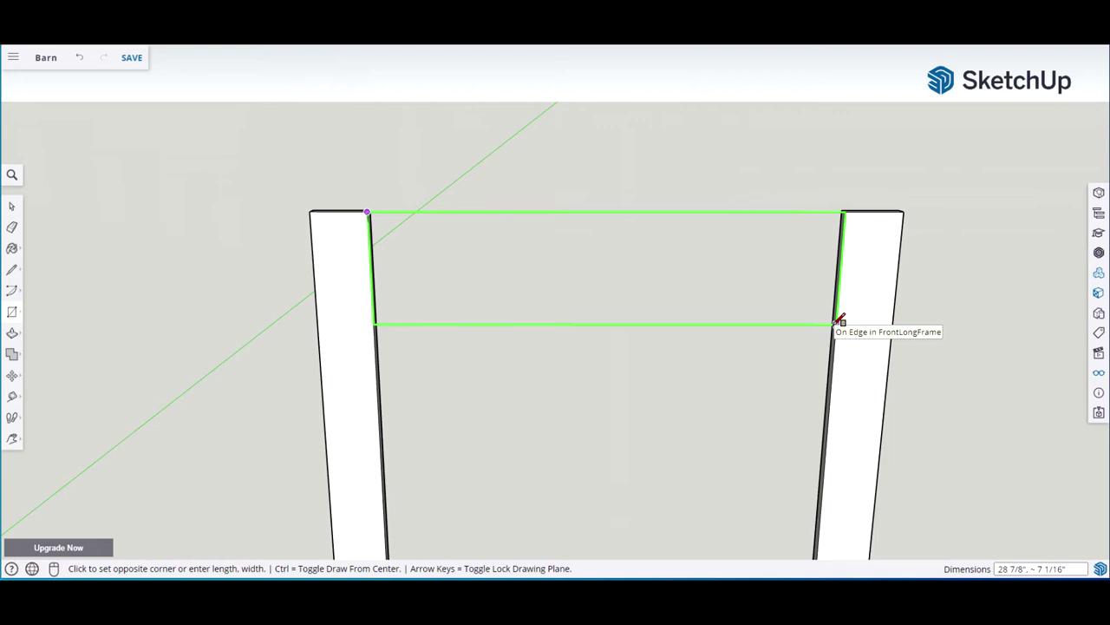
{"action": "type", "text": "28 7/8,5.5"}
{"action": "key", "text": "Return"}
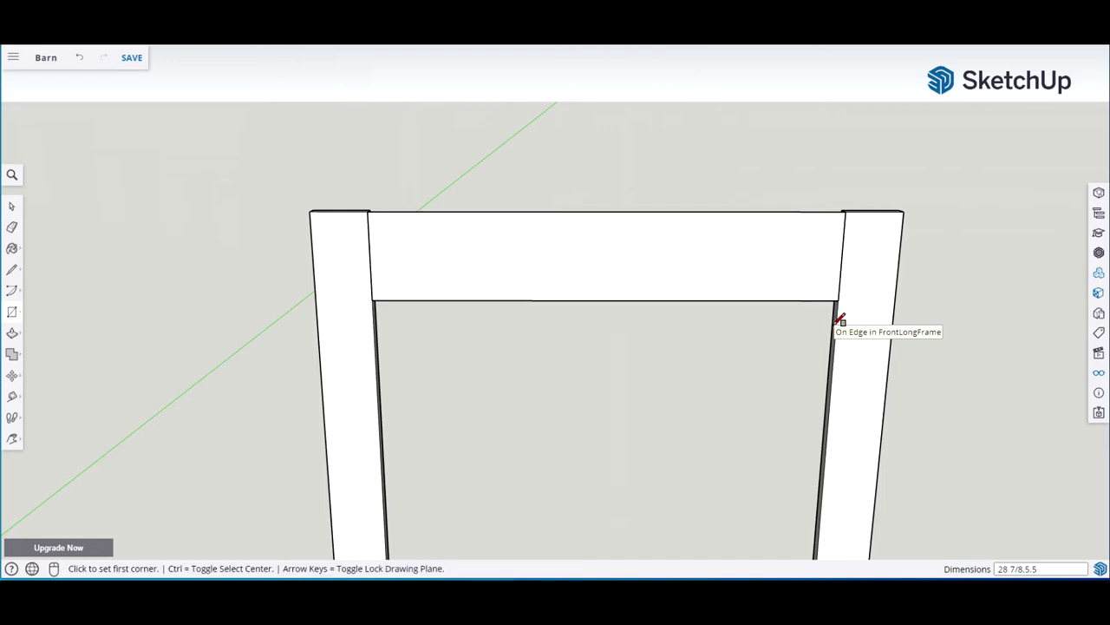
{"action": "key", "text": "space"}
{"action": "middle_click_drag", "start_coordinate": [843, 325], "coordinate": [720, 360]}
{"action": "key", "text": "o"}
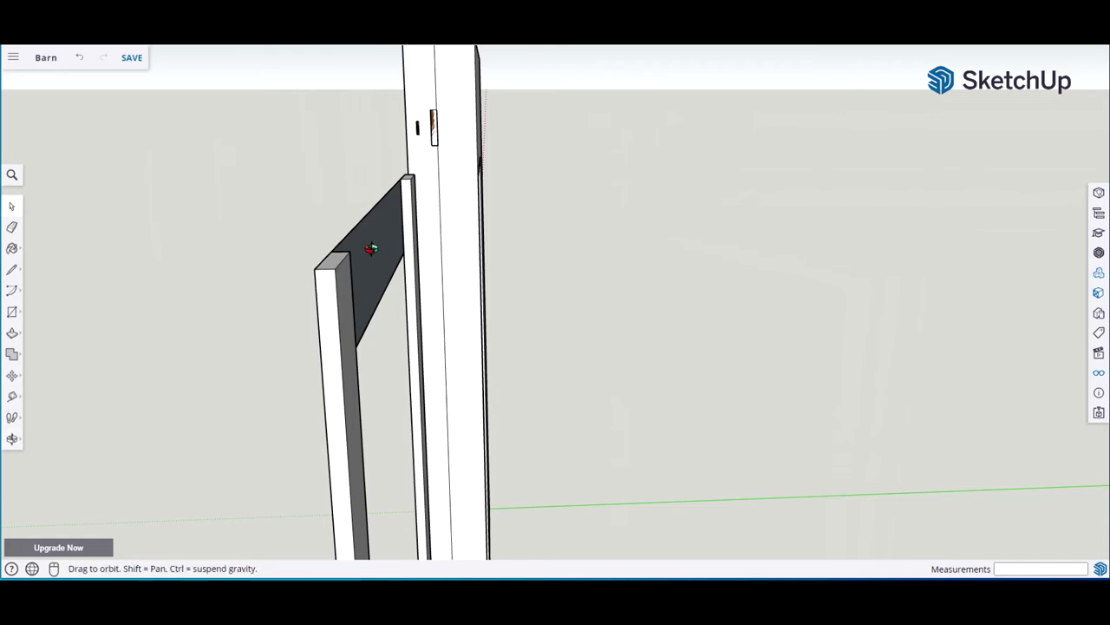
Push/pull the rail face out to a .75" thickness
{"action": "key", "text": "p"}
{"action": "left_click", "coordinate": [374, 247]}
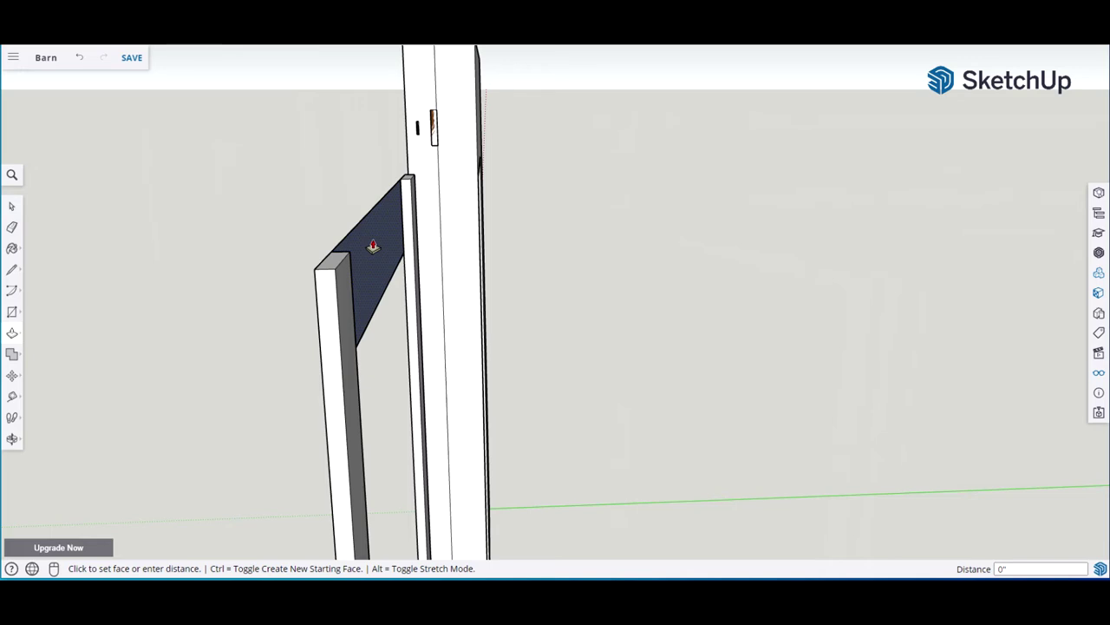
{"action": "type", "text": ".75"}
{"action": "key", "text": "Return"}
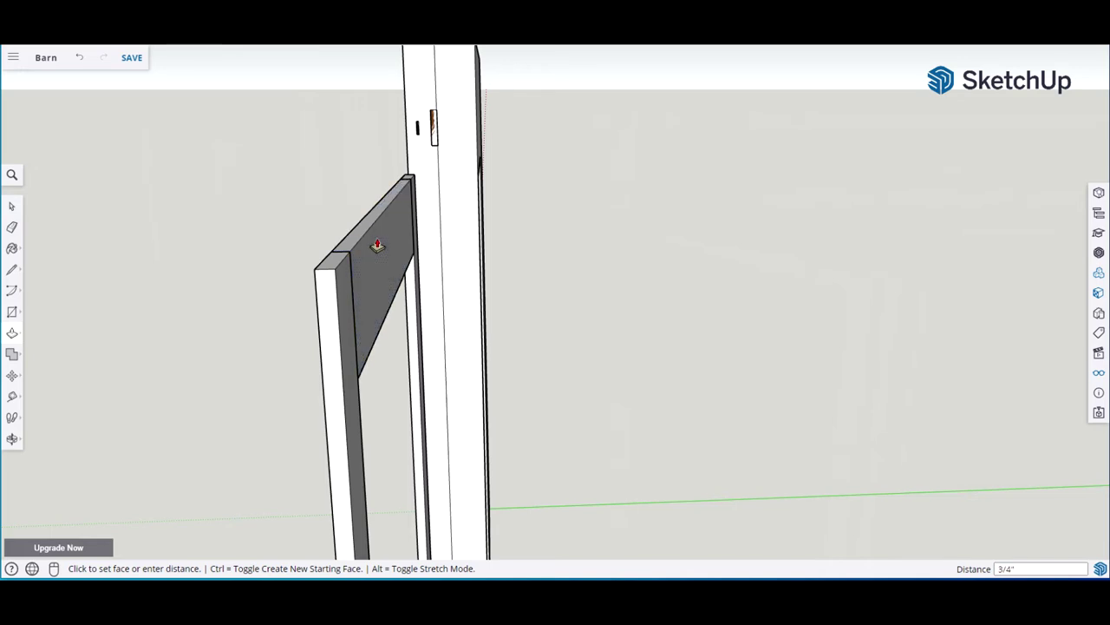
{"action": "key", "text": "space"}
Orbit around the door frame and select the whole top rail
{"action": "middle_click_drag", "start_coordinate": [589, 281], "coordinate": [797, 296]}
{"action": "left_click", "coordinate": [847, 266]}
{"action": "middle_click_drag", "start_coordinate": [847, 265], "coordinate": [719, 409]}
{"action": "left_click", "coordinate": [719, 409]}
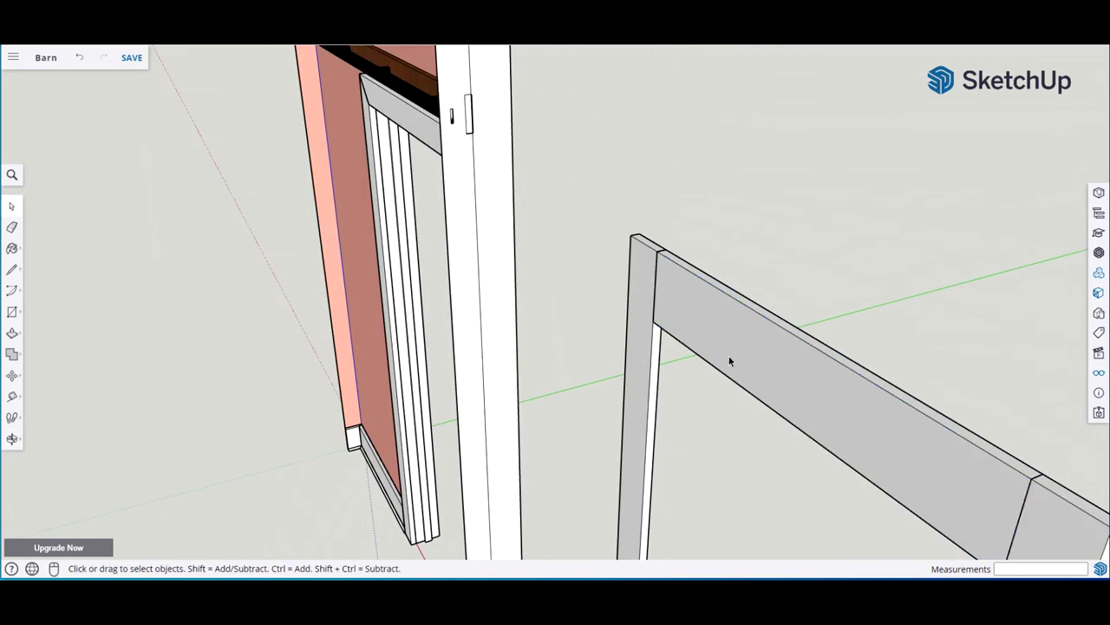
{"action": "left_click", "coordinate": [765, 347]}
{"action": "middle_click_drag", "start_coordinate": [768, 347], "coordinate": [841, 246]}
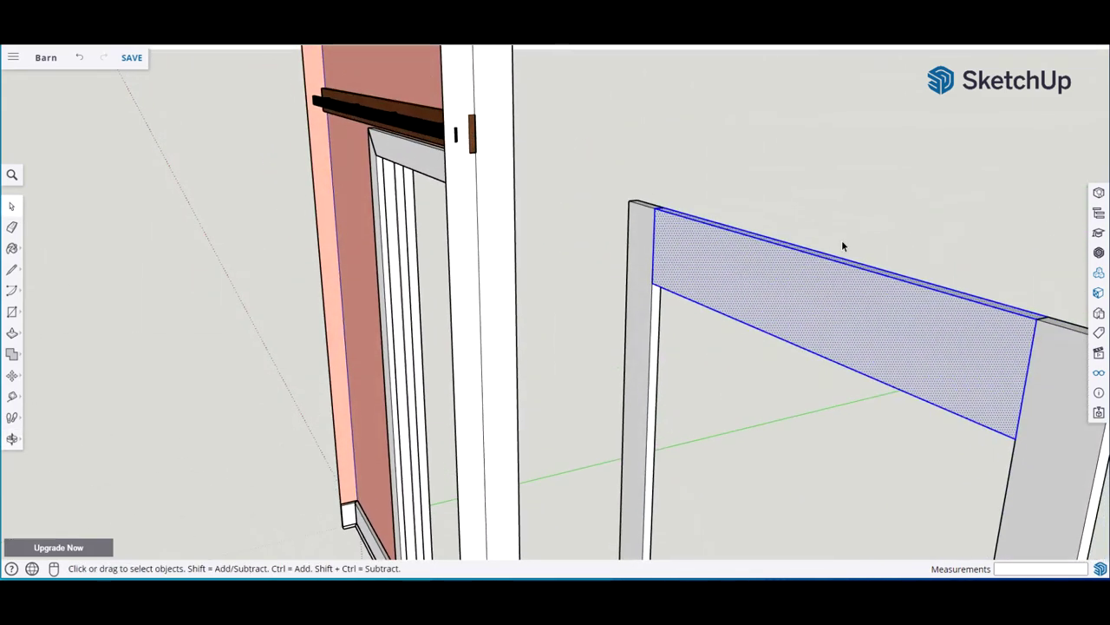
{"action": "key", "text": "g"}
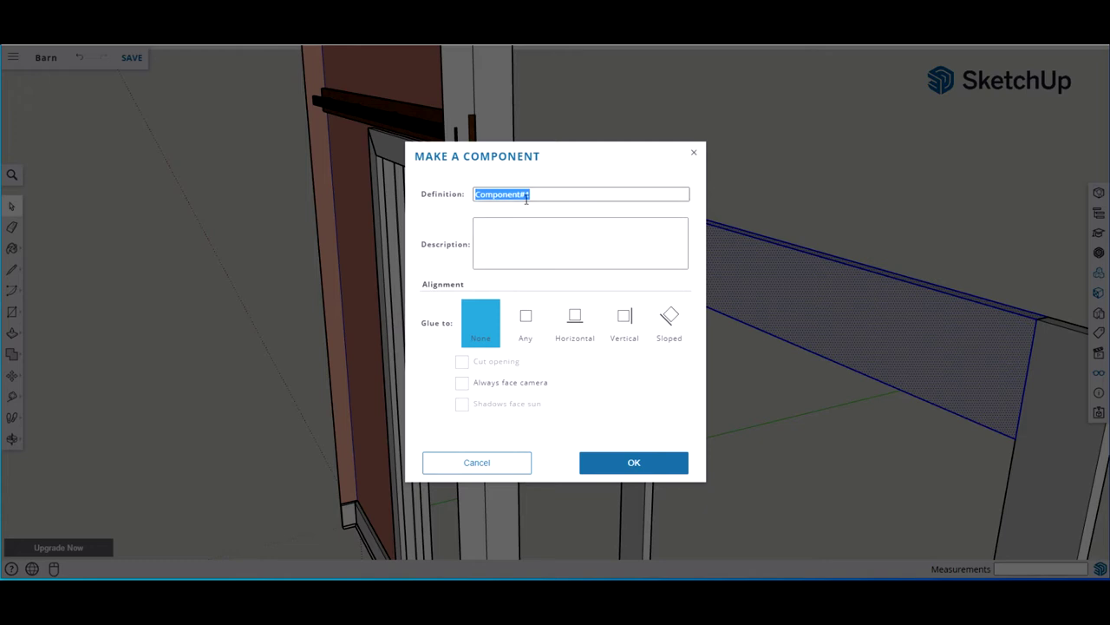
Create the rail component with the definition name FrontShortFrame, fixing a typo in the name
{"action": "type", "text": "Front"}
{"action": "type", "text": " Short"}
{"action": "type", "text": "P"}
{"action": "key", "text": "BackSpace"}
{"action": "key", "text": "BackSpace"}
{"action": "key", "text": "BackSpace"}
{"action": "key", "text": "BackSpace"}
{"action": "key", "text": "BackSpace"}
{"action": "key", "text": "BackSpace"}
{"action": "type", "text": "ShortFrame"}
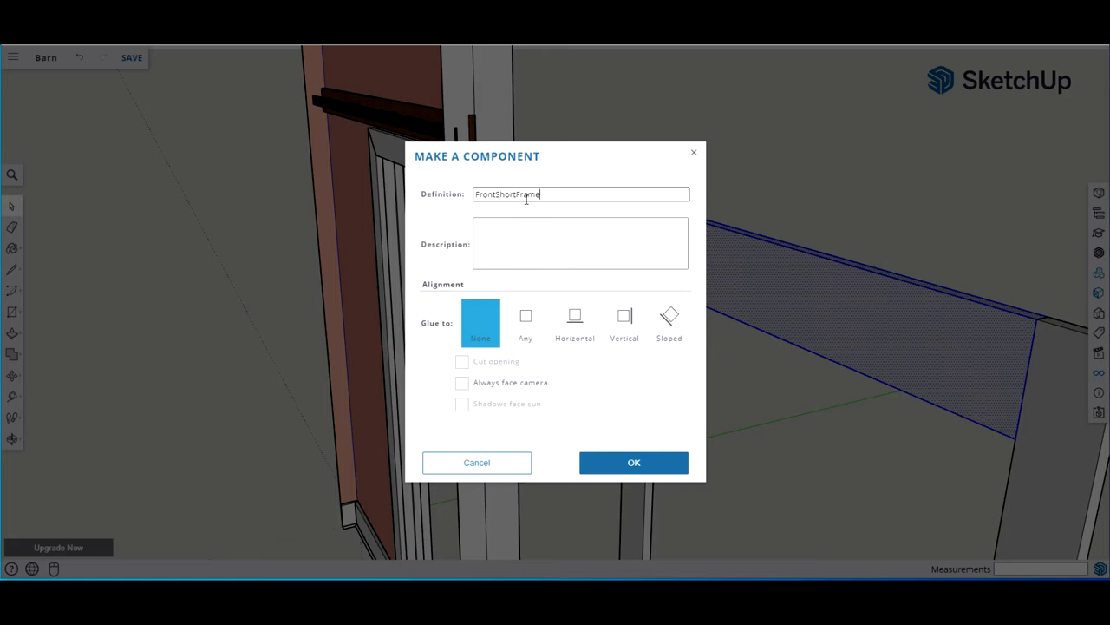
{"action": "left_click", "coordinate": [647, 463]}
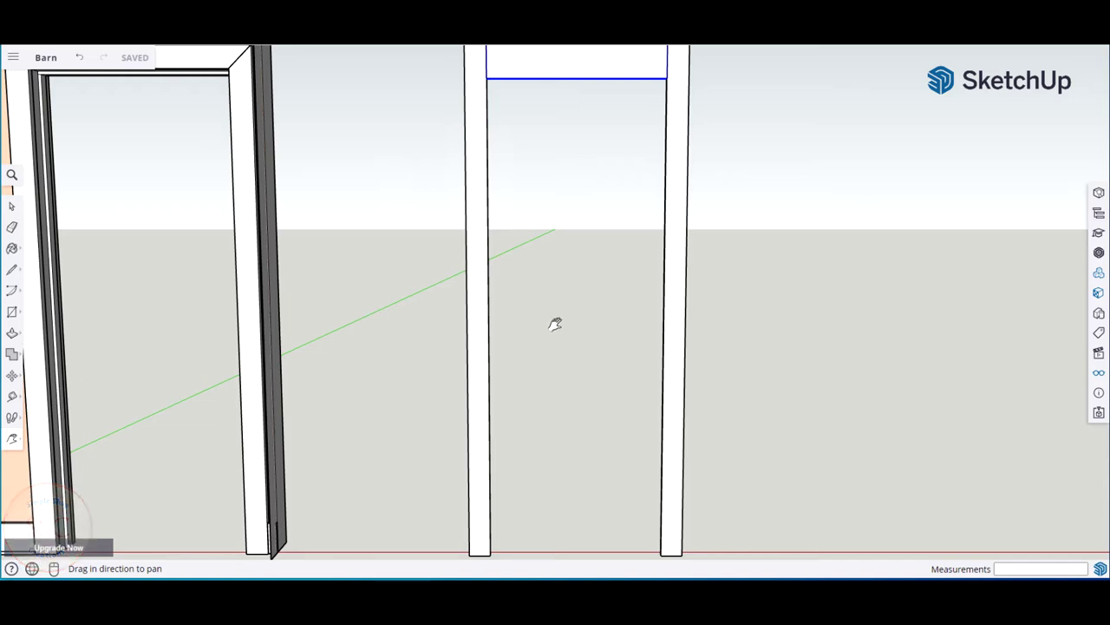
Copy the cross rail to the frame's bottom and array it into five even divisions (/5)
{"action": "scroll", "coordinate": [599, 75], "scroll_direction": "down", "scroll_amount": 1}
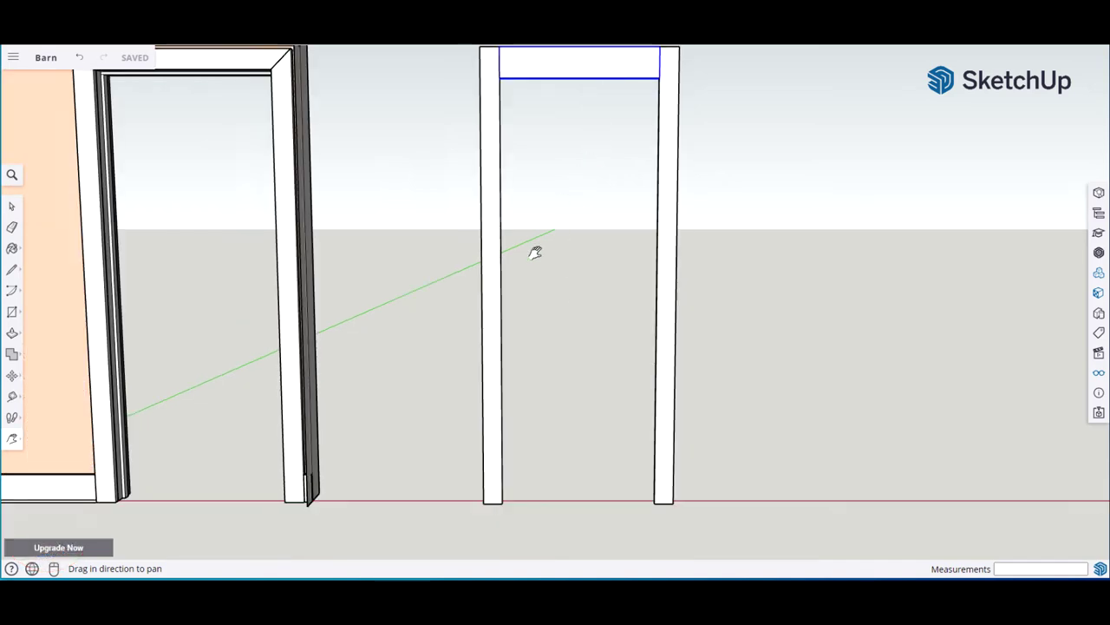
{"action": "key", "text": "m"}
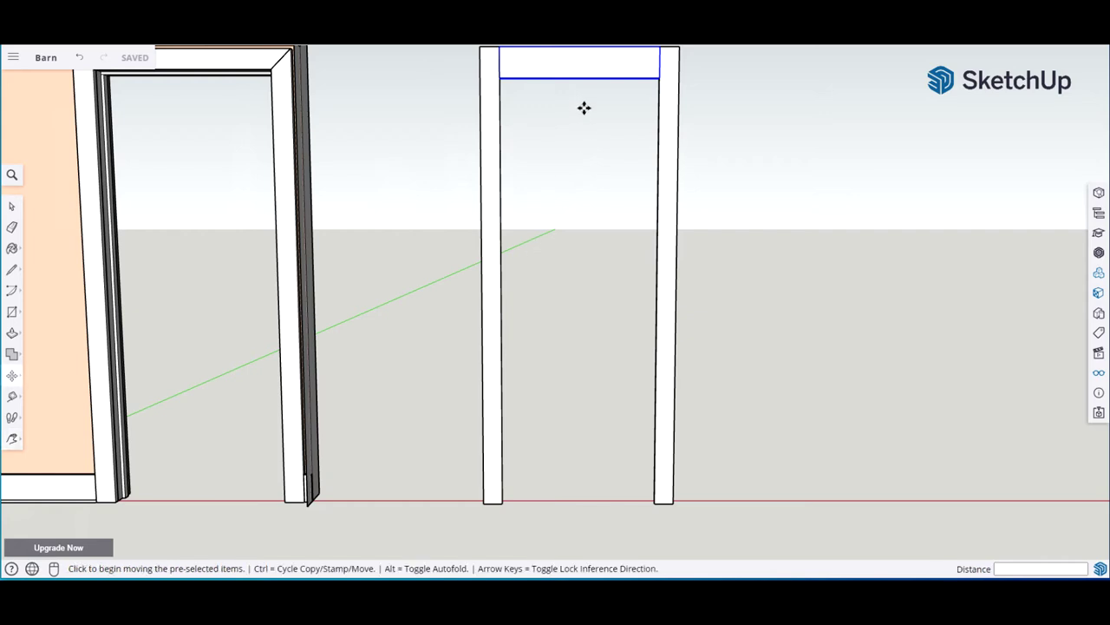
{"action": "mouse_move", "coordinate": [578, 52]}
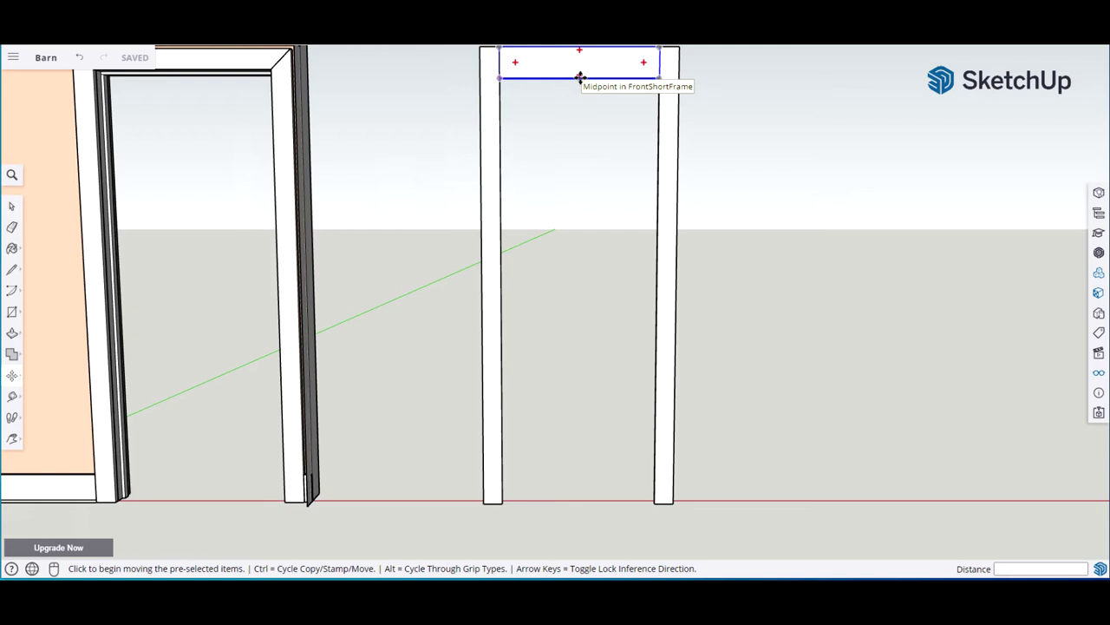
{"action": "left_click", "coordinate": [580, 77]}
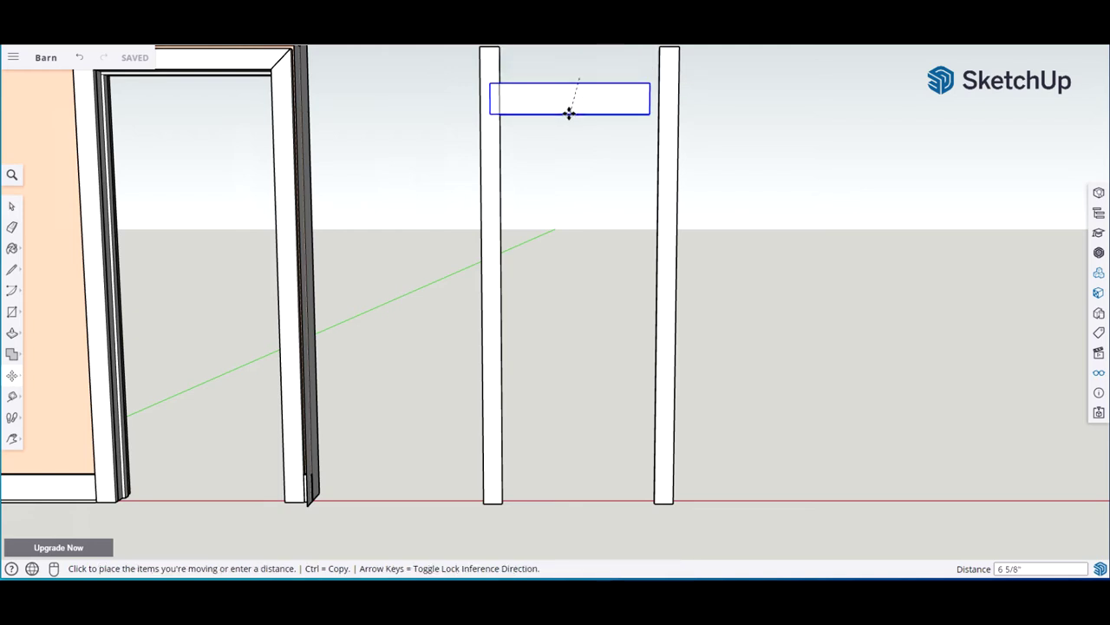
{"action": "key", "text": "ctrl"}
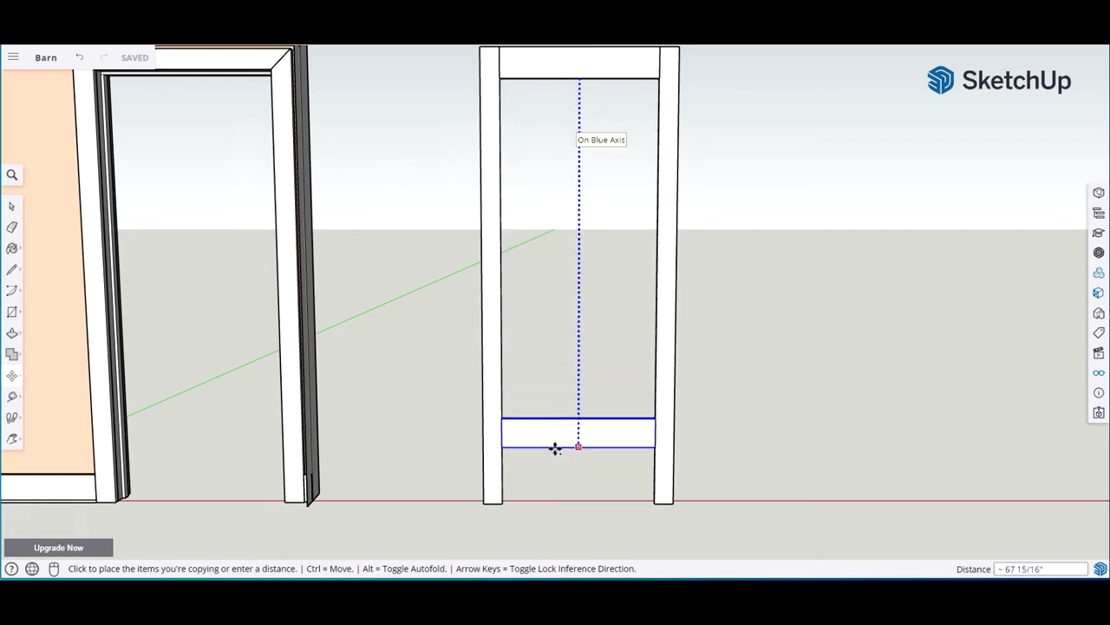
{"action": "left_click", "coordinate": [559, 503]}
{"action": "type", "text": "/"}
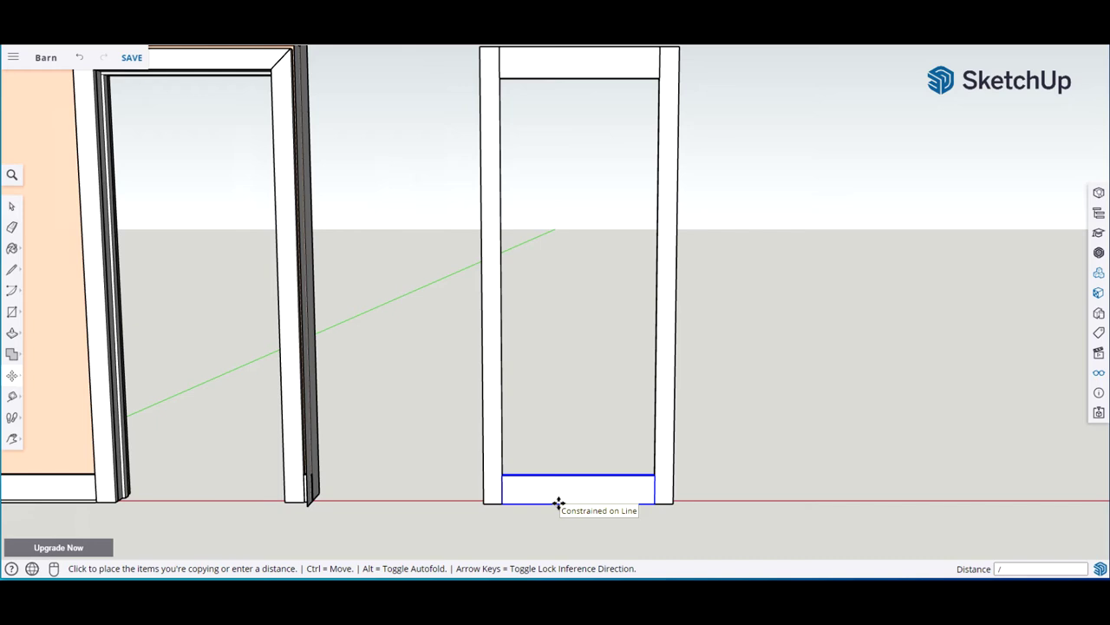
{"action": "type", "text": "56"}
{"action": "key", "text": "BackSpace"}
{"action": "key", "text": "Return"}
Orbit to an angled view and box-select the entire door frame
{"action": "key", "text": "space"}
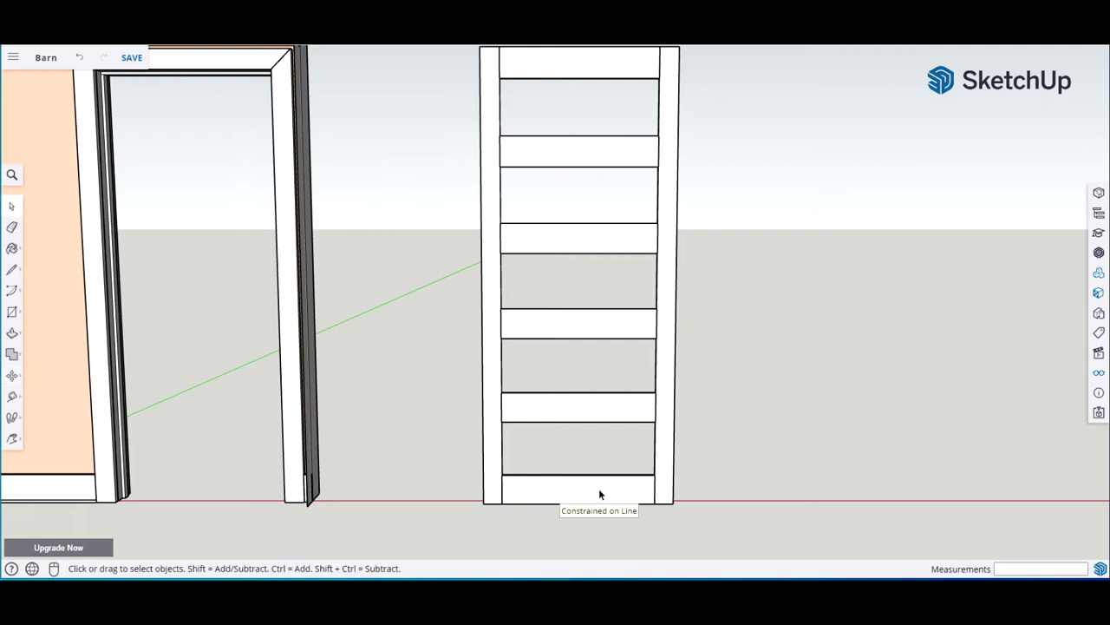
{"action": "middle_click_drag", "start_coordinate": [715, 373], "coordinate": [650, 322]}
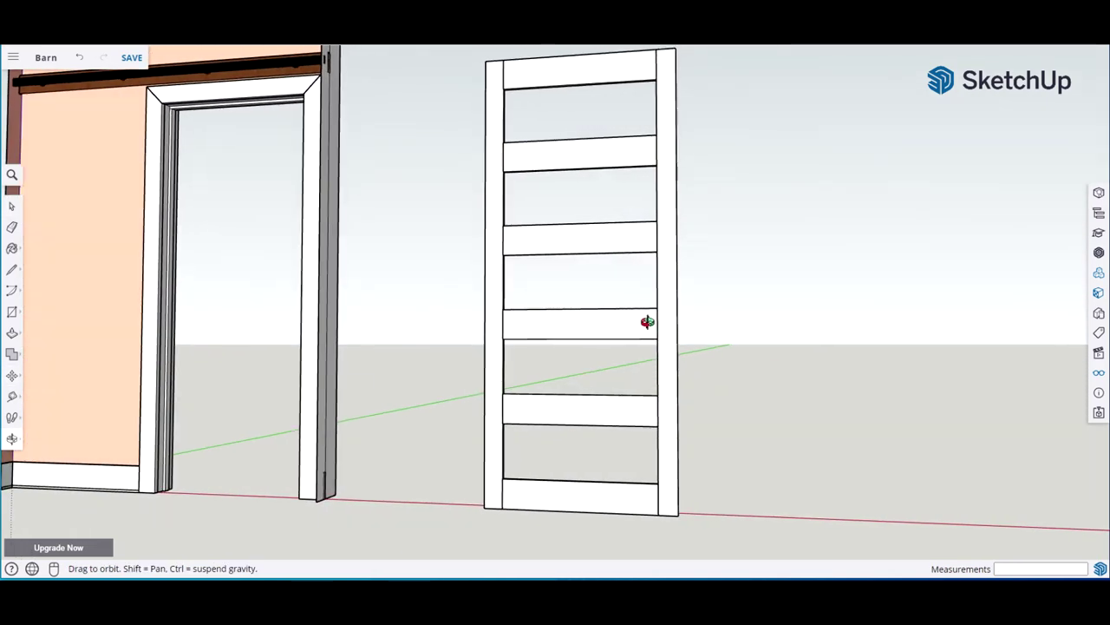
{"action": "middle_click_drag", "start_coordinate": [713, 335], "coordinate": [741, 346]}
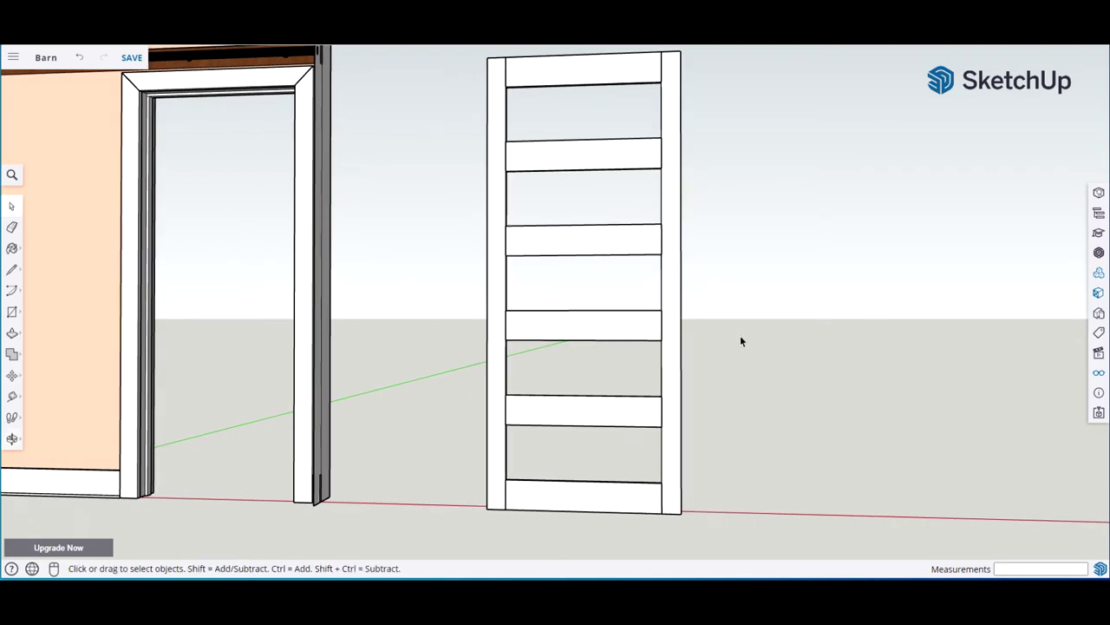
{"action": "scroll", "coordinate": [741, 339], "scroll_direction": "down", "scroll_amount": 2}
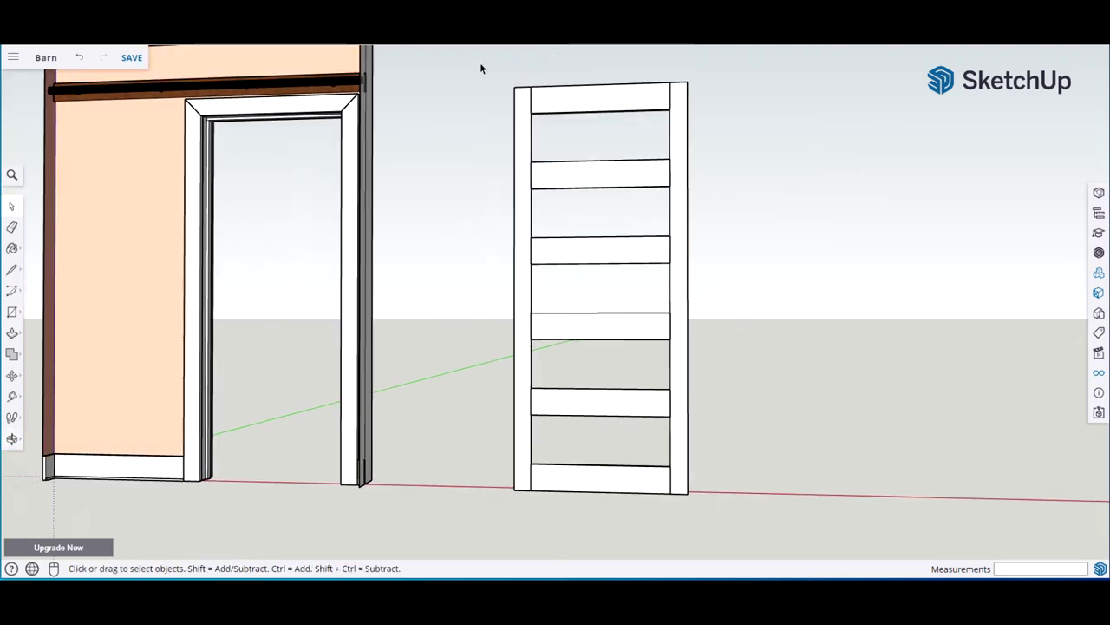
{"action": "left_click_drag", "start_coordinate": [479, 62], "coordinate": [700, 513]}
Make the selected door frame a component with the definition name BarnDoorFront
{"action": "key", "text": "g"}
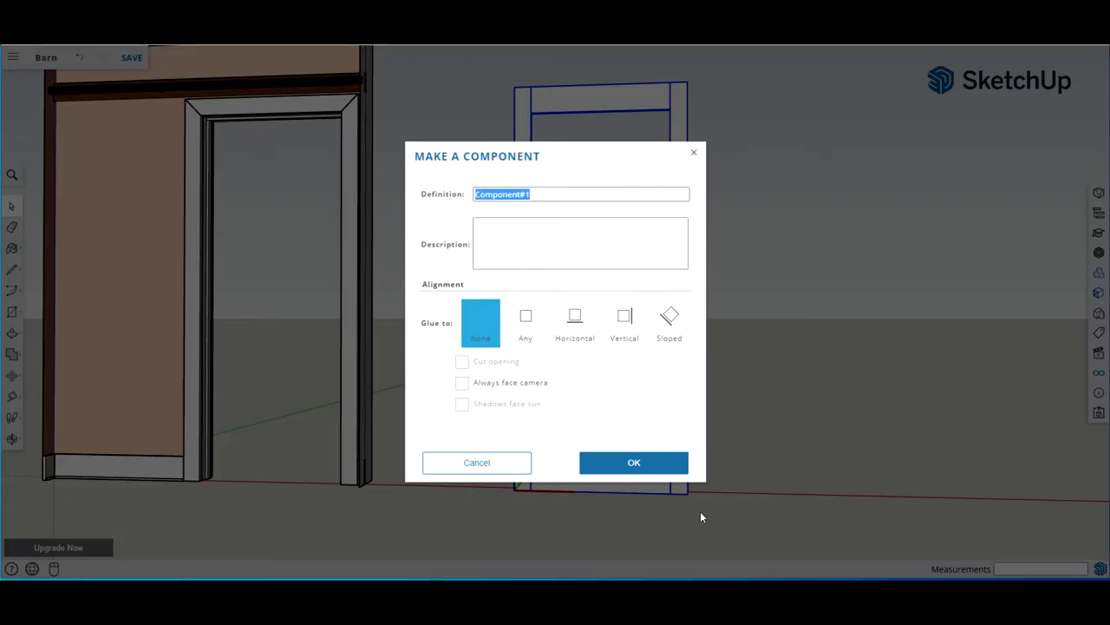
{"action": "type", "text": "Front"}
{"action": "key", "text": "BackSpace"}
{"action": "key", "text": "BackSpace"}
{"action": "key", "text": "BackSpace"}
{"action": "key", "text": "BackSpace"}
{"action": "key", "text": "BackSpace"}
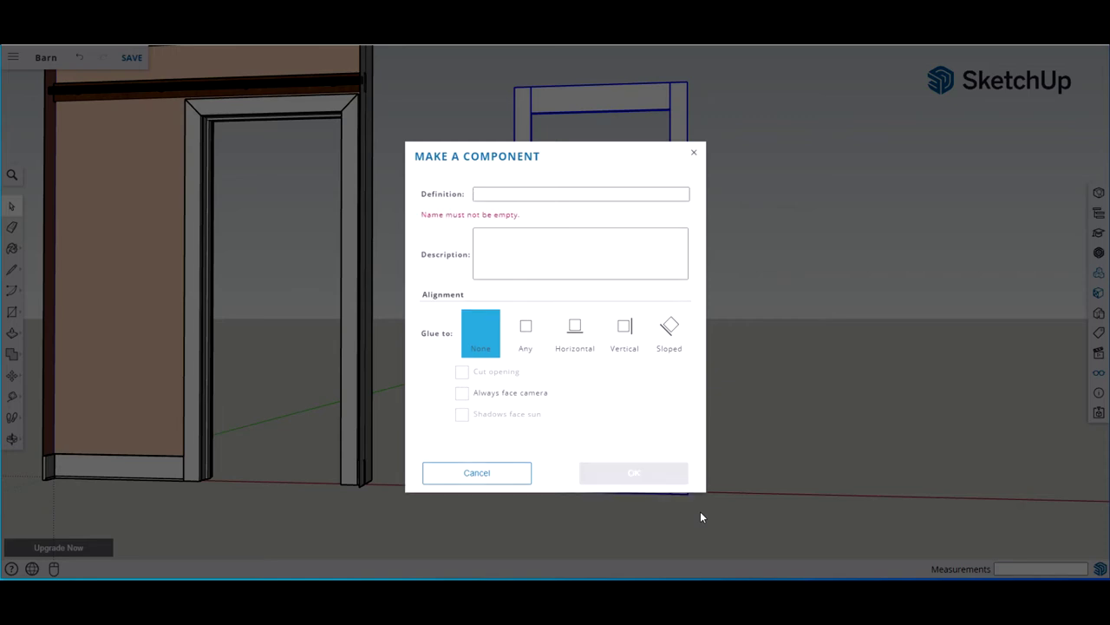
{"action": "type", "text": "Ba"}
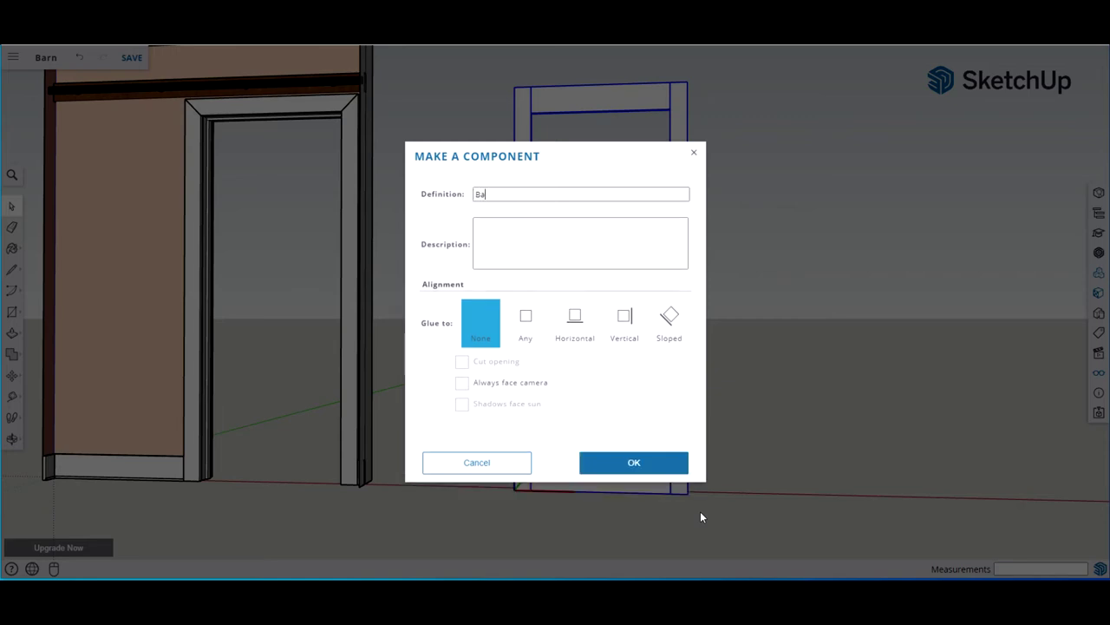
{"action": "type", "text": "rnDoorFront"}
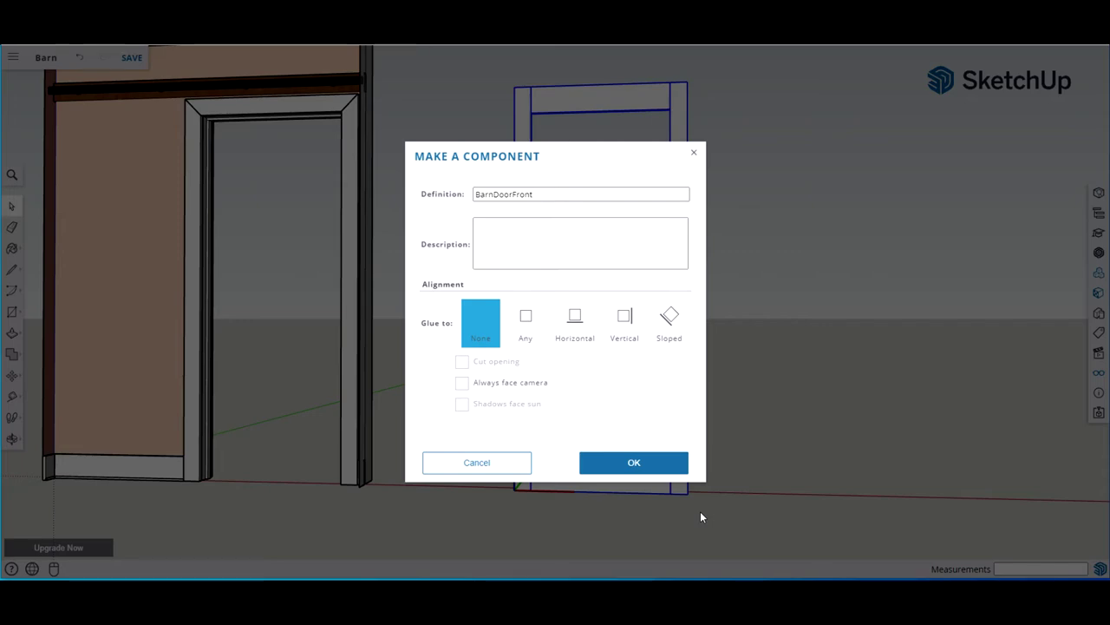
{"action": "left_click", "coordinate": [619, 460]}
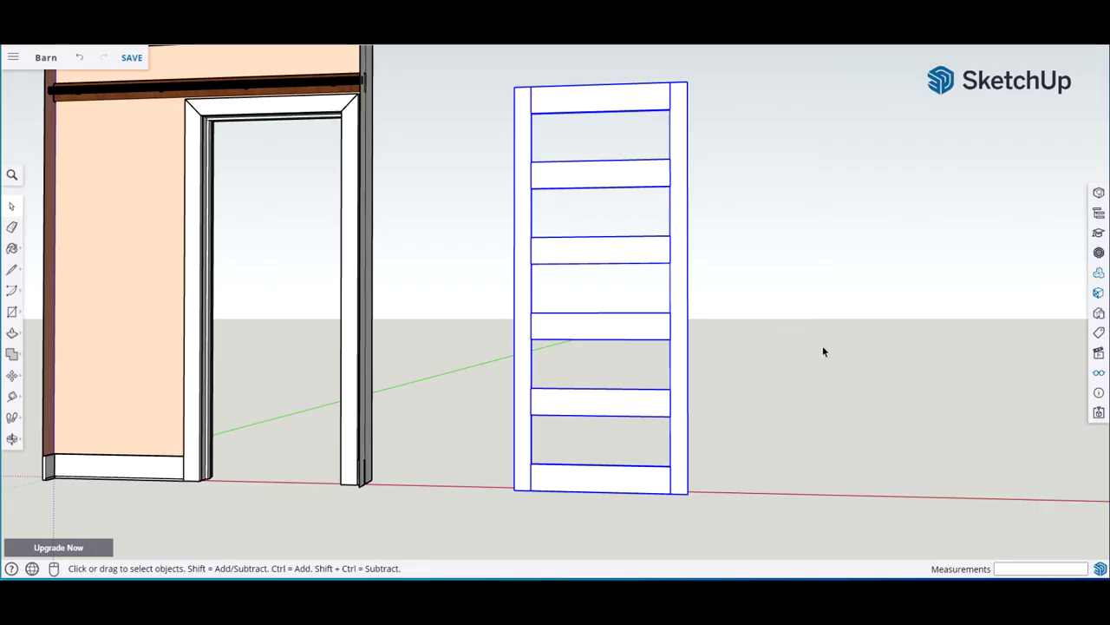
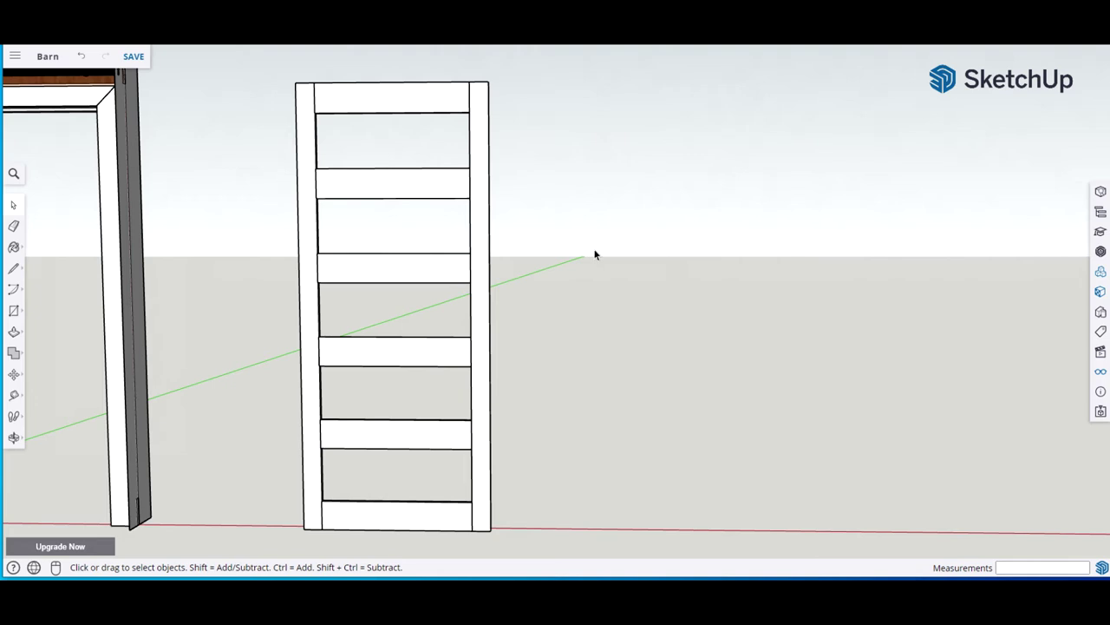
Draw a vertical 3.5 by 84 5/8 inch rectangle to the right of the ladder door
{"action": "key", "text": "r"}
{"action": "left_click", "coordinate": [599, 103]}
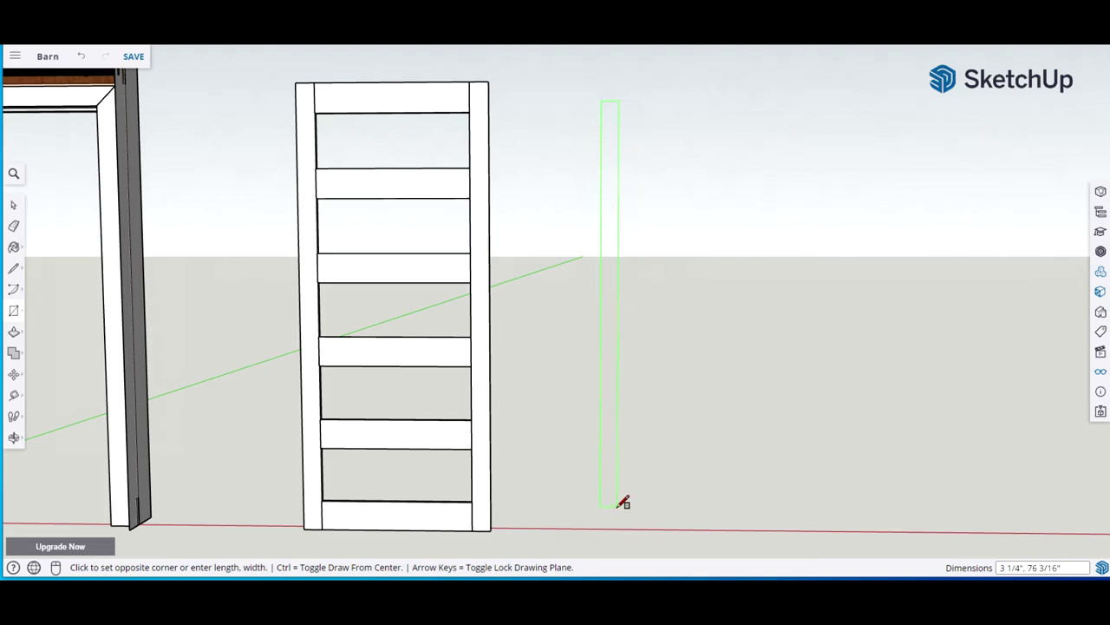
{"action": "type", "text": "3"}
{"action": "type", "text": "5/8"}
{"action": "key", "text": "Return"}
{"action": "key", "text": "space"}
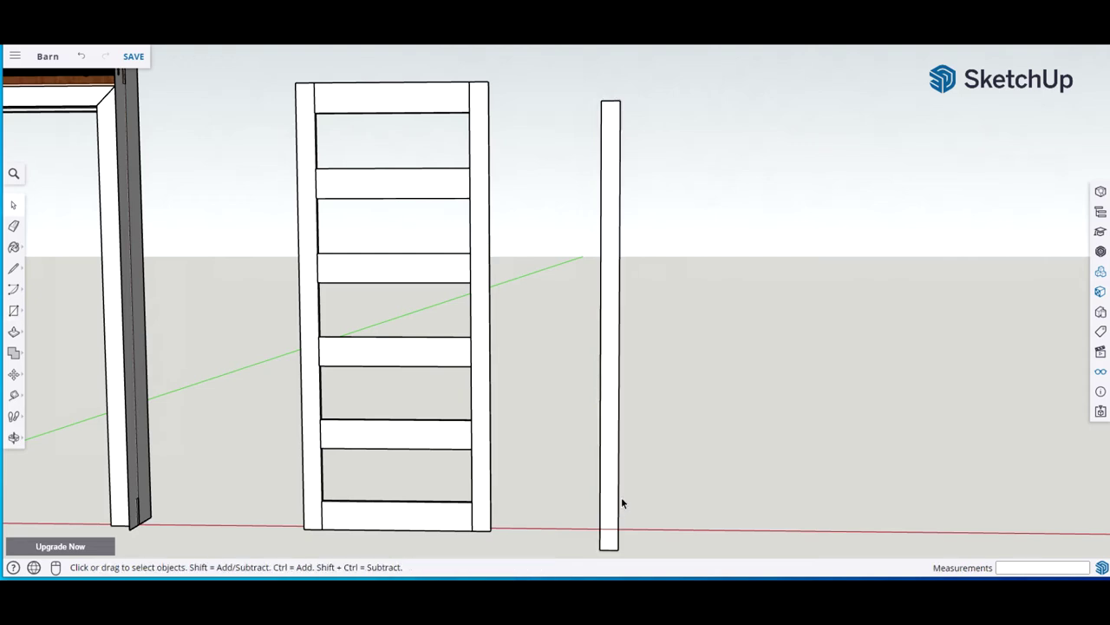
Push/Pull the rectangle 3/4 inch into a board
{"action": "key", "text": "p"}
{"action": "left_click", "coordinate": [607, 422]}
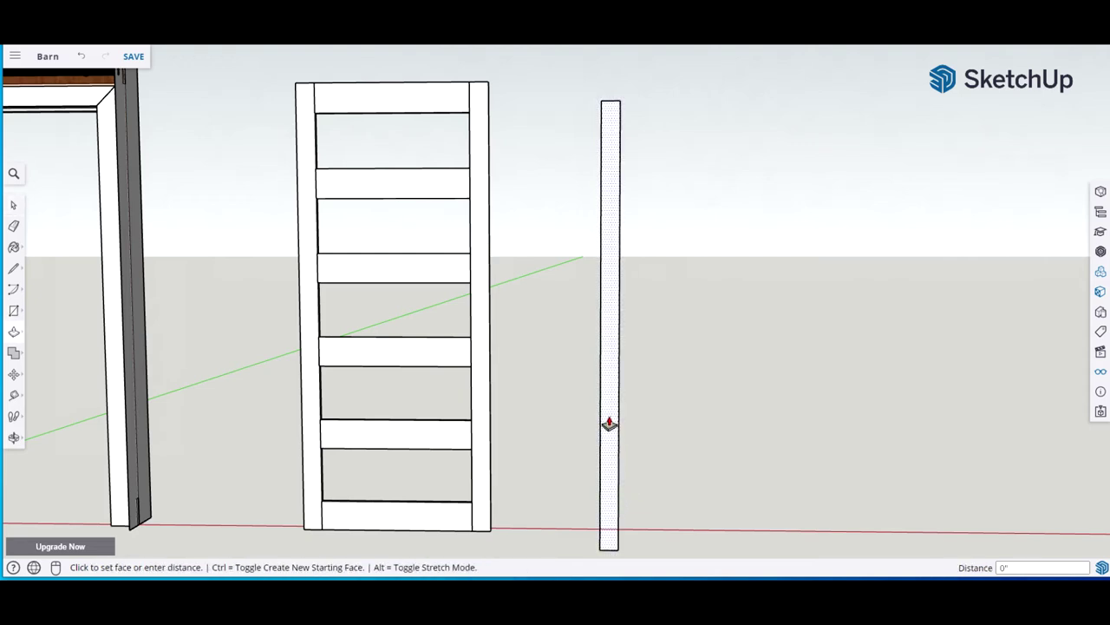
{"action": "type", "text": "3/4"}
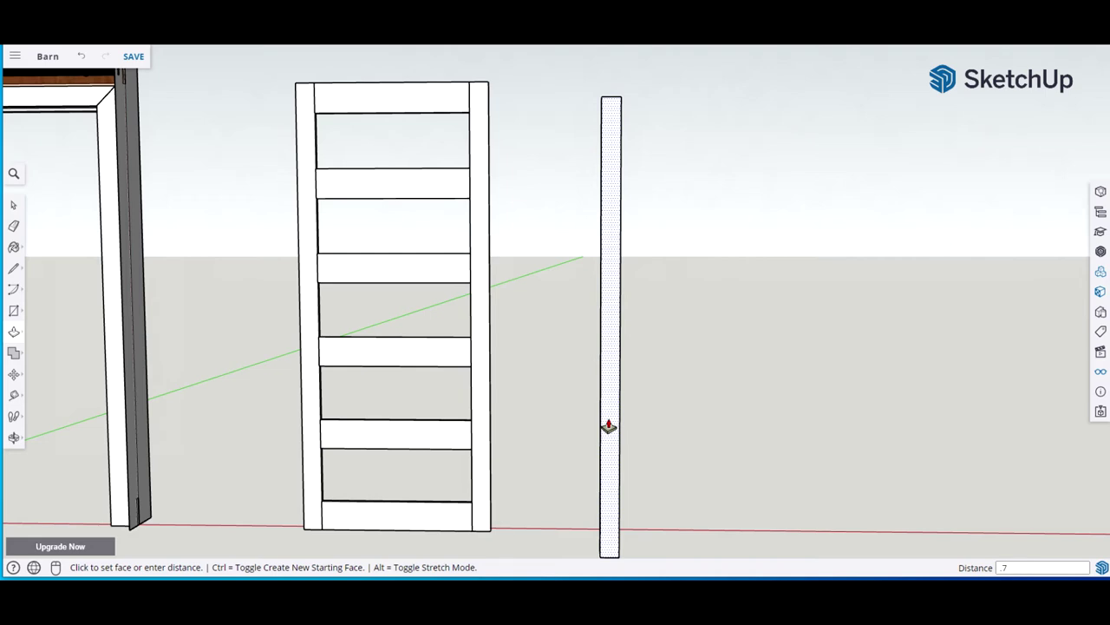
{"action": "key", "text": "Return"}
{"action": "key", "text": "space"}
{"action": "key", "text": "o"}
{"action": "left_click_drag", "start_coordinate": [566, 374], "coordinate": [607, 334]}
{"action": "key", "text": "space"}
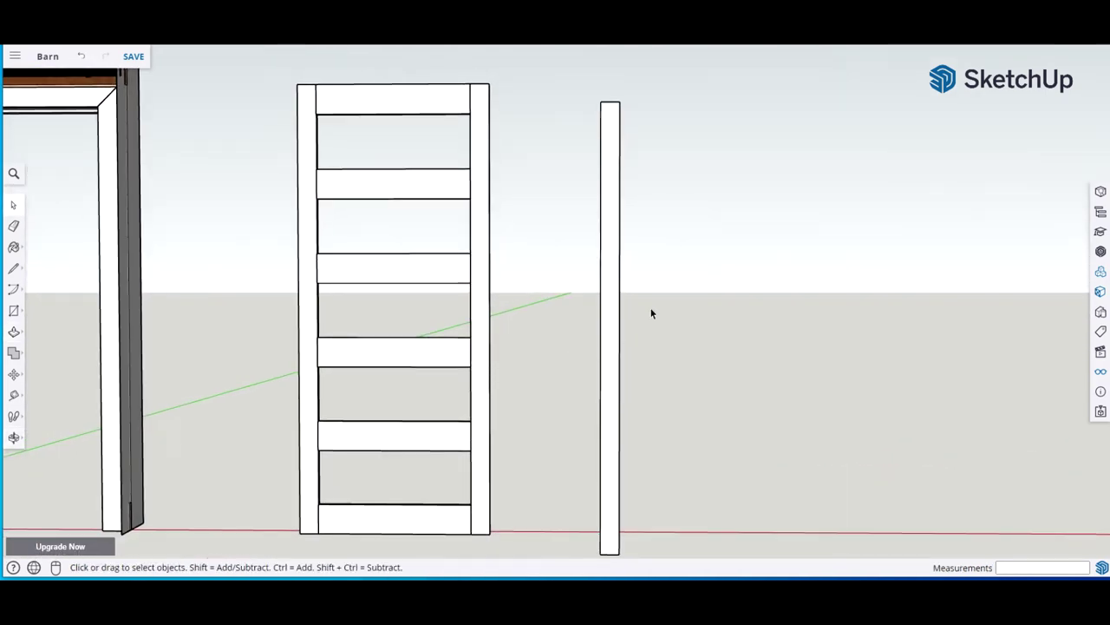
Place a guide 35 7/8 inches right of the board's edge, then select the board with its edges
{"action": "key", "text": "t"}
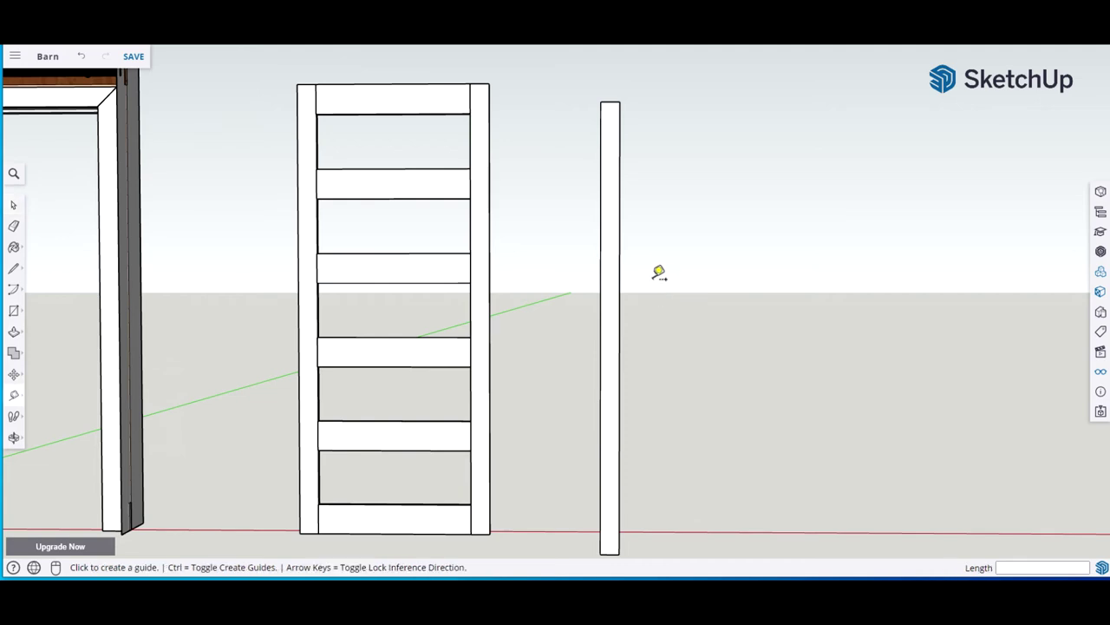
{"action": "left_click", "coordinate": [601, 265]}
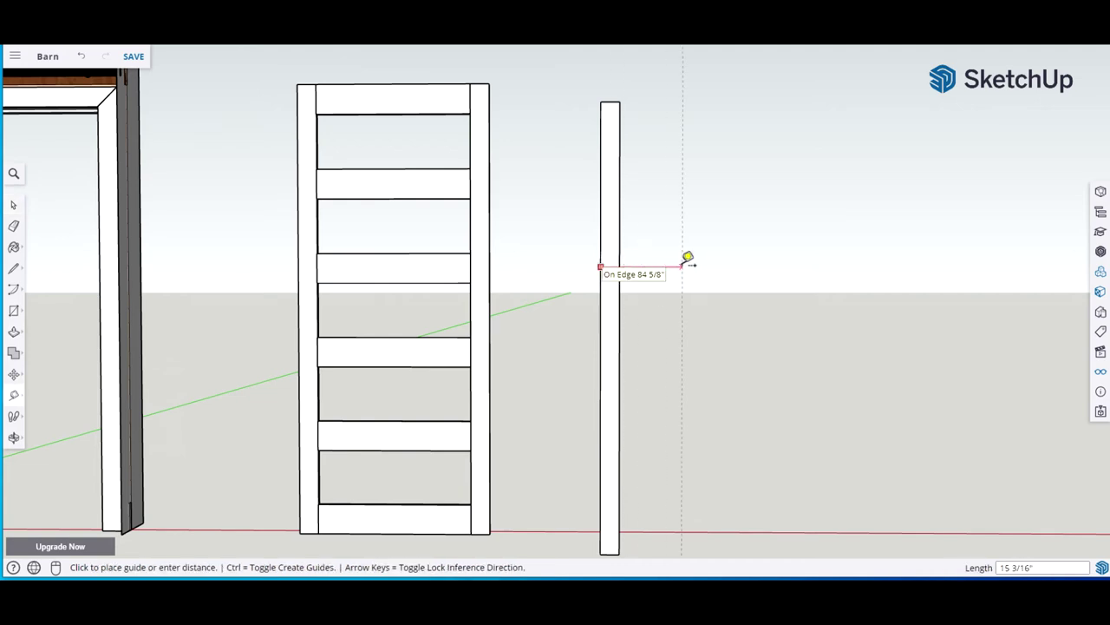
{"action": "type", "text": "35 7/8"}
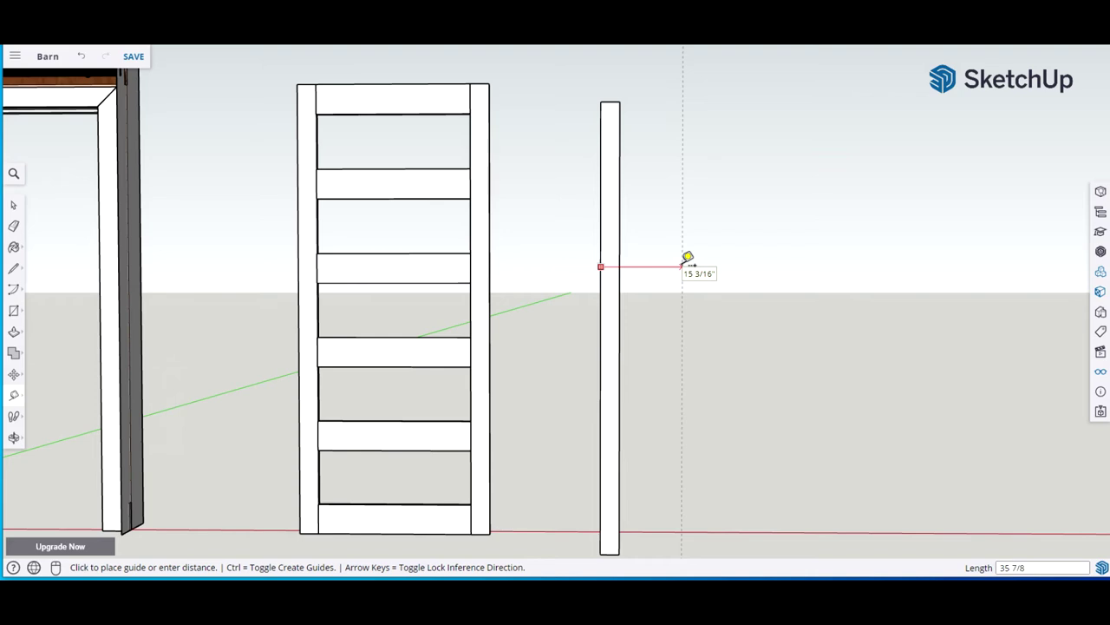
{"action": "key", "text": "Return"}
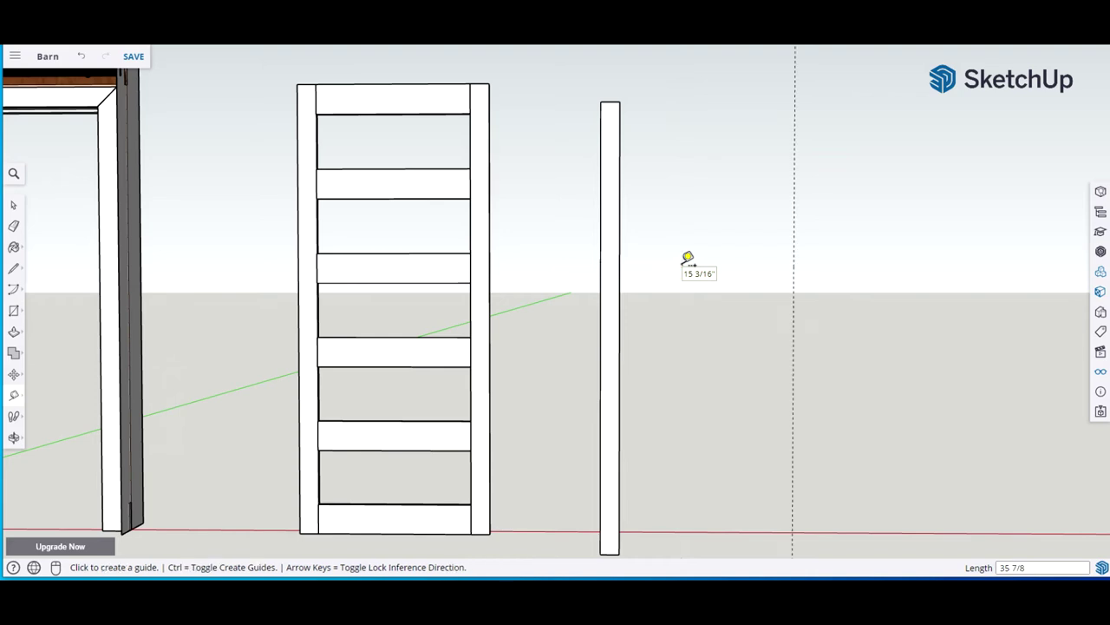
{"action": "key", "text": "space"}
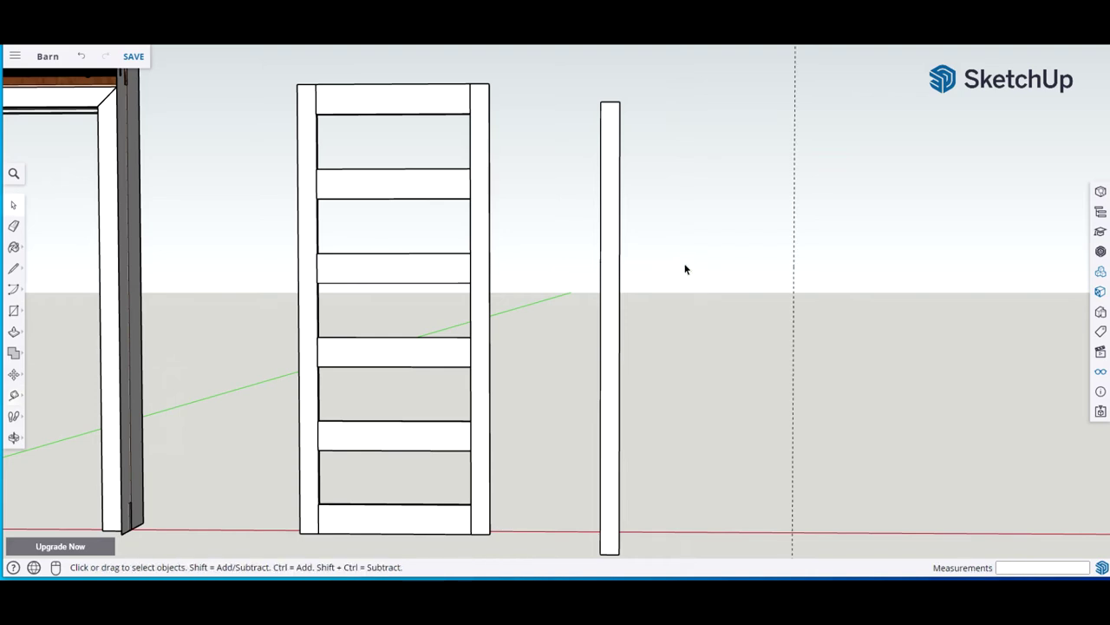
{"action": "left_click", "coordinate": [614, 231]}
{"action": "double_click", "coordinate": [616, 231]}
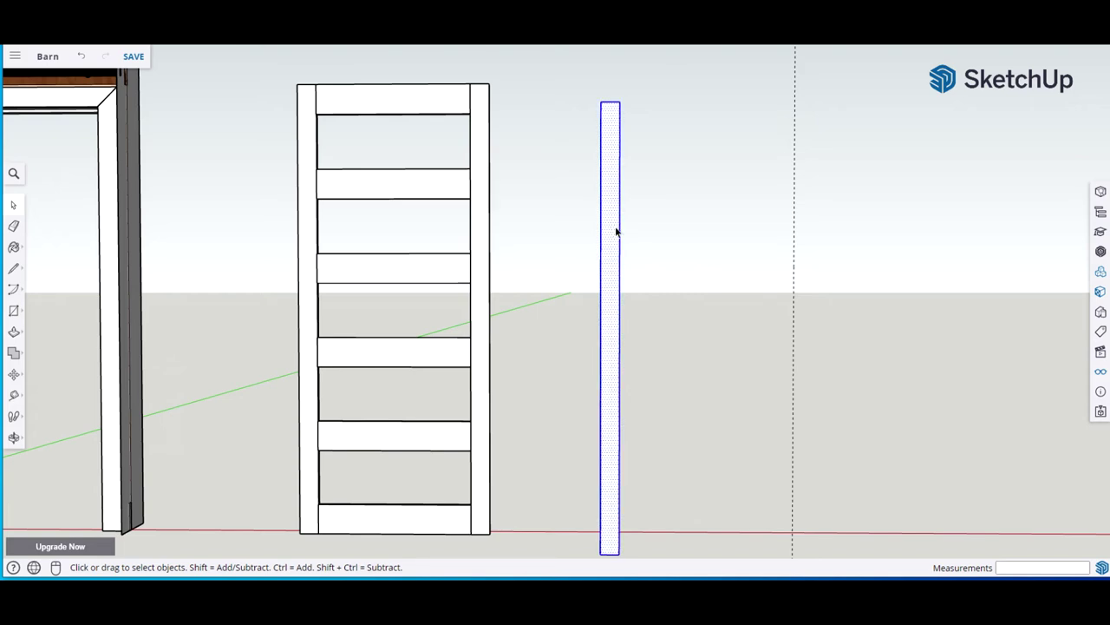
Make the selected upright board a component named BackLongFrame
{"action": "key", "text": "g"}
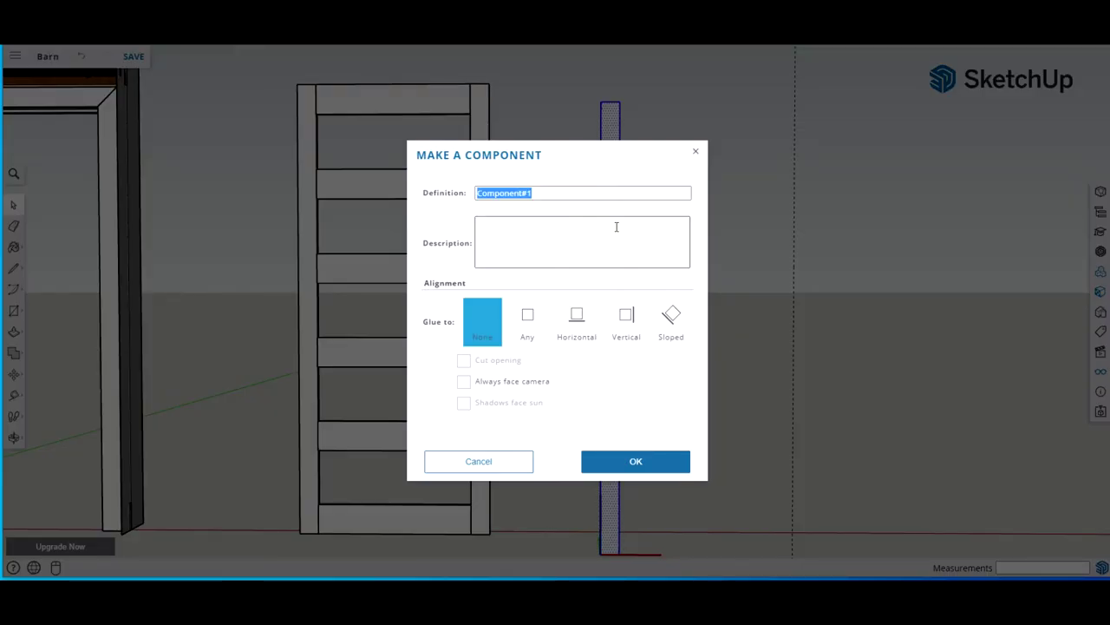
{"action": "type", "text": "BAckLOng"}
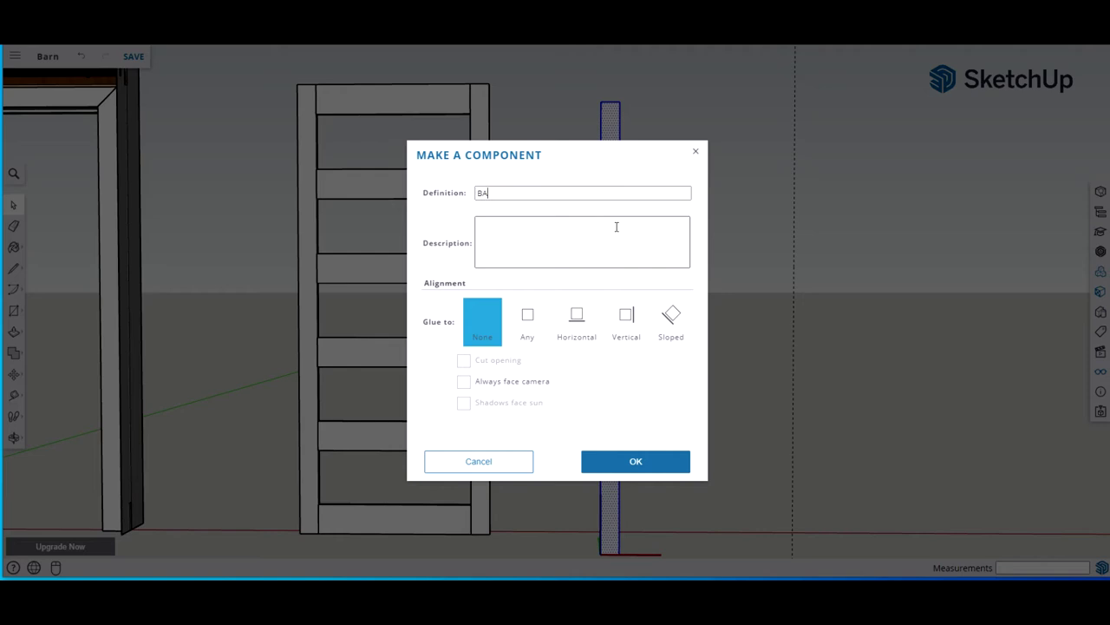
{"action": "key", "text": "BackSpace"}
{"action": "key", "text": "BackSpace"}
{"action": "key", "text": "BackSpace"}
{"action": "key", "text": "BackSpace"}
{"action": "key", "text": "BackSpace"}
{"action": "key", "text": "BackSpace"}
{"action": "key", "text": "BackSpace"}
{"action": "type", "text": "ackLongFrame"}
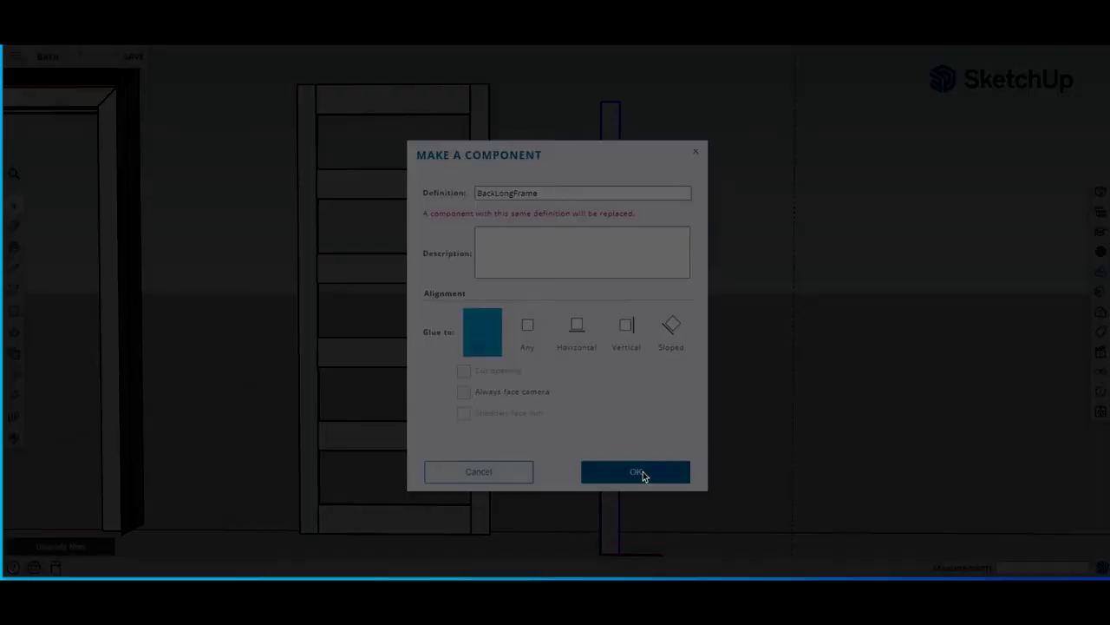
{"action": "left_click", "coordinate": [635, 471]}
{"action": "key", "text": "m"}
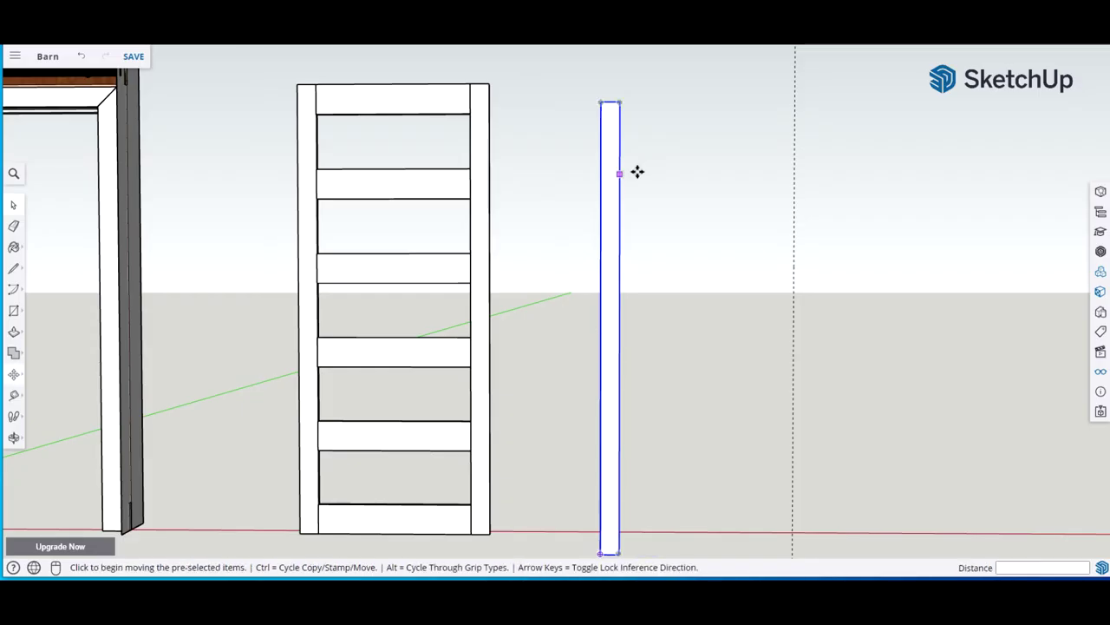
Copy the BackLongFrame board 32 3/8 inches to the right along the red axis
{"action": "left_click", "coordinate": [617, 224]}
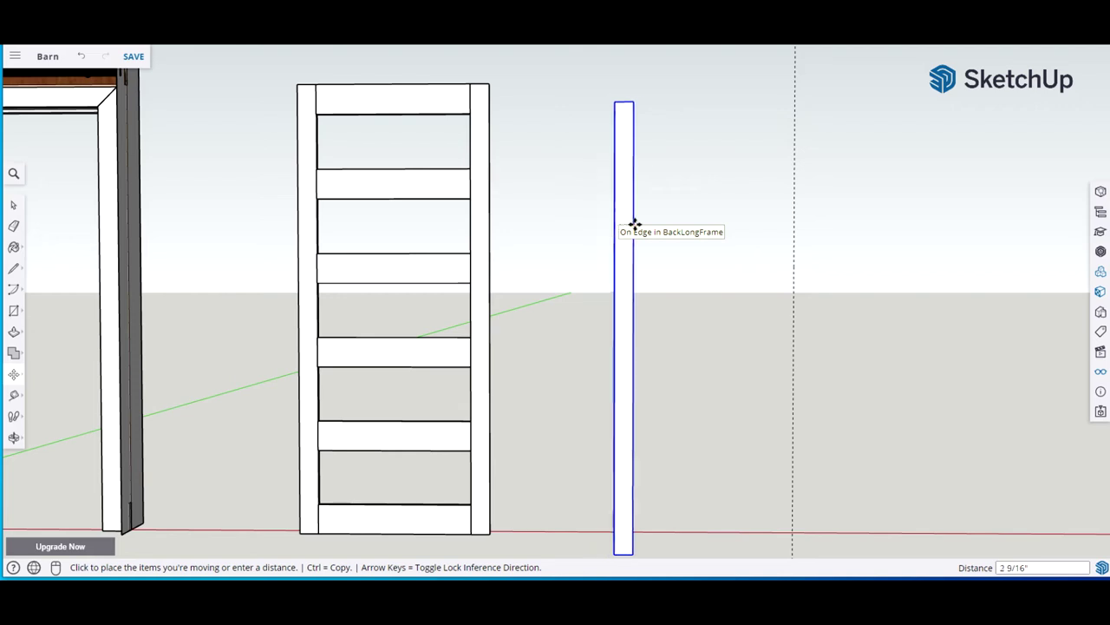
{"action": "key", "text": "ctrl"}
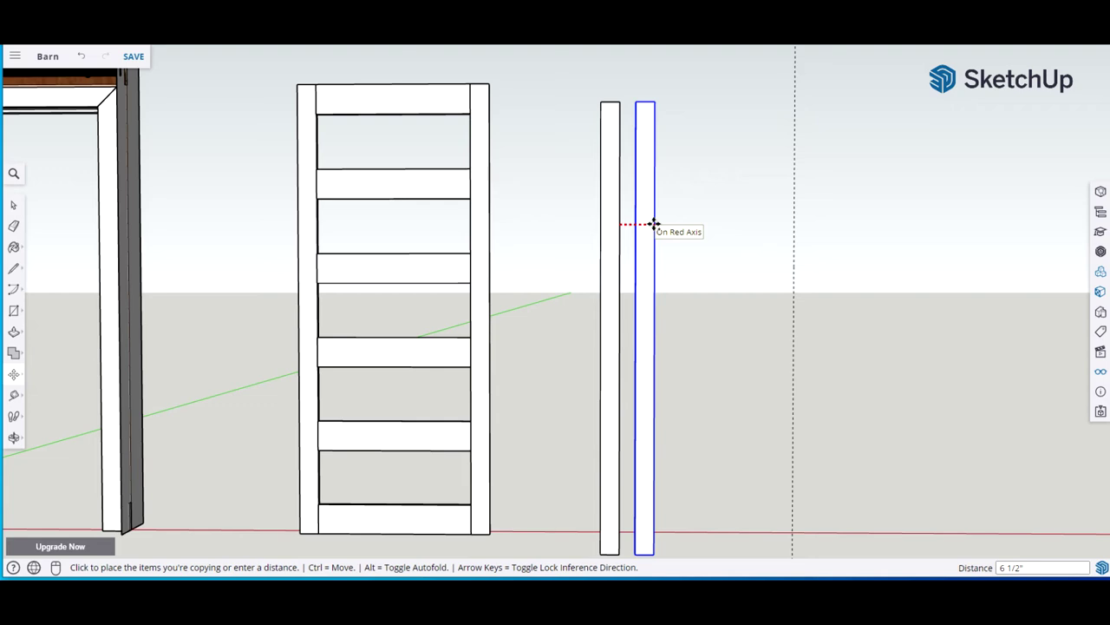
{"action": "left_click", "coordinate": [794, 222]}
{"action": "left_click", "coordinate": [902, 208]}
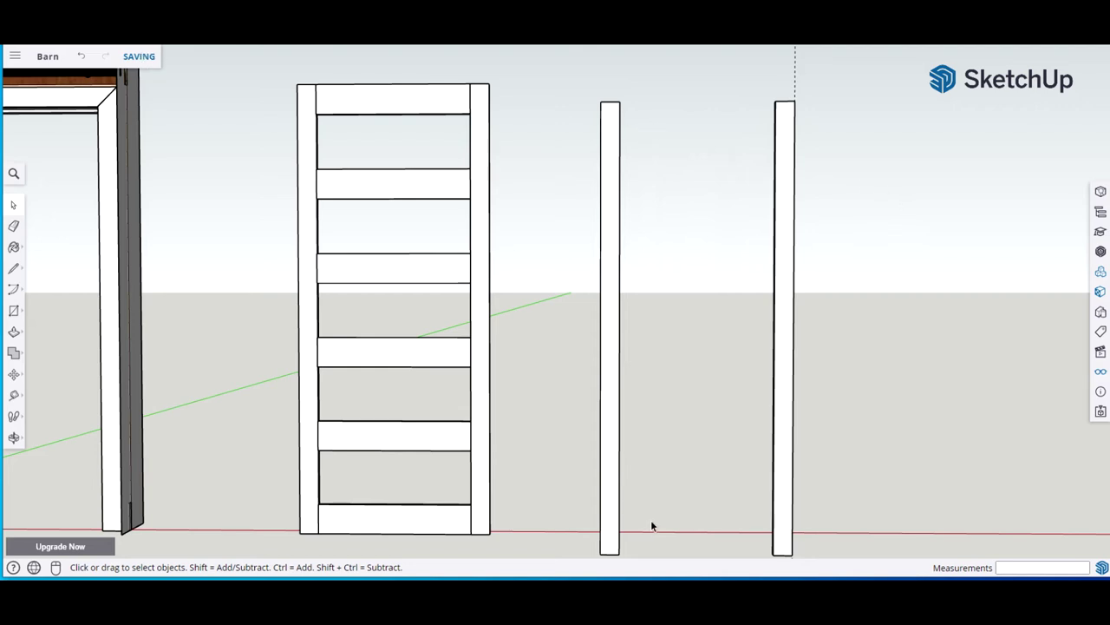
{"action": "scroll", "coordinate": [965, 294], "scroll_direction": "up", "scroll_amount": 2}
{"action": "scroll", "coordinate": [611, 322], "scroll_direction": "up", "scroll_amount": 1}
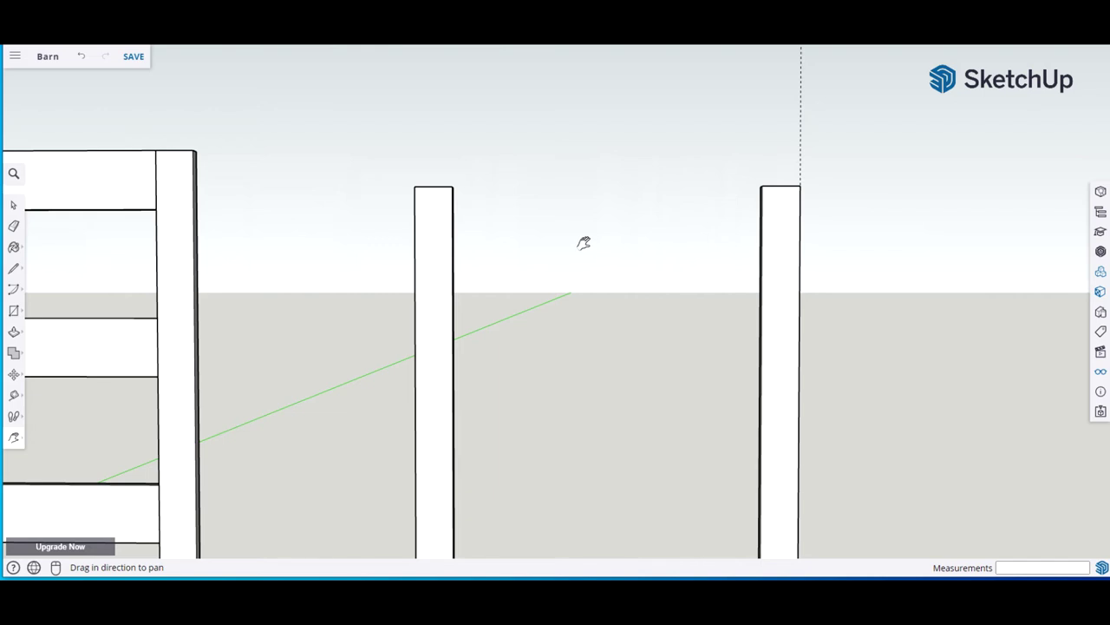
Draw a rail rectangle spanning the tops of the two uprights
{"action": "middle_click_drag", "start_coordinate": [576, 243], "coordinate": [565, 290]}
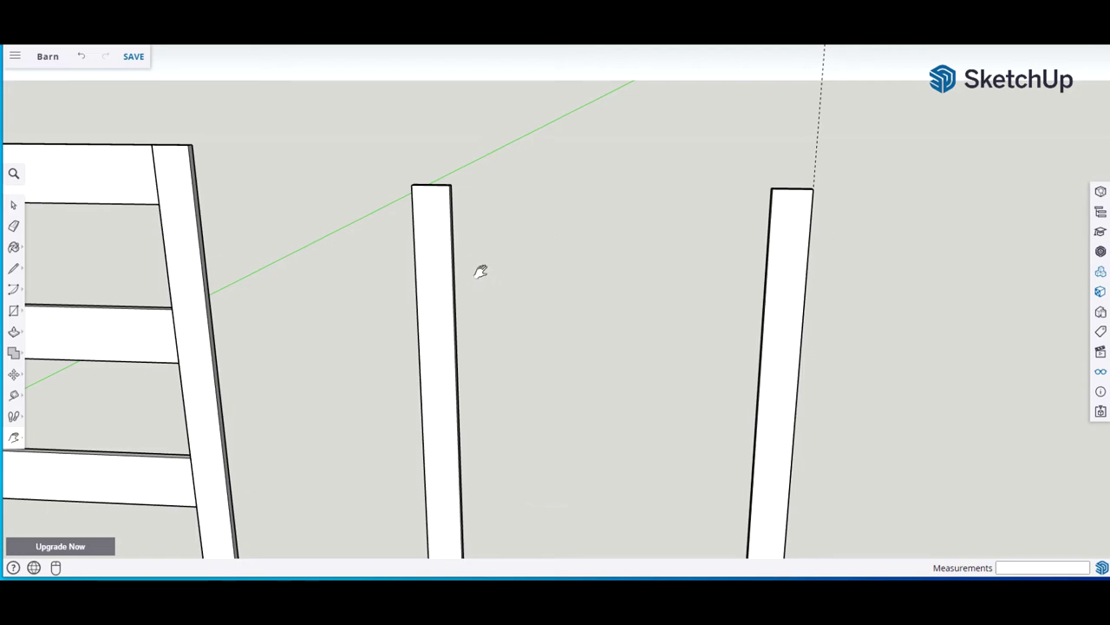
{"action": "key", "text": "r"}
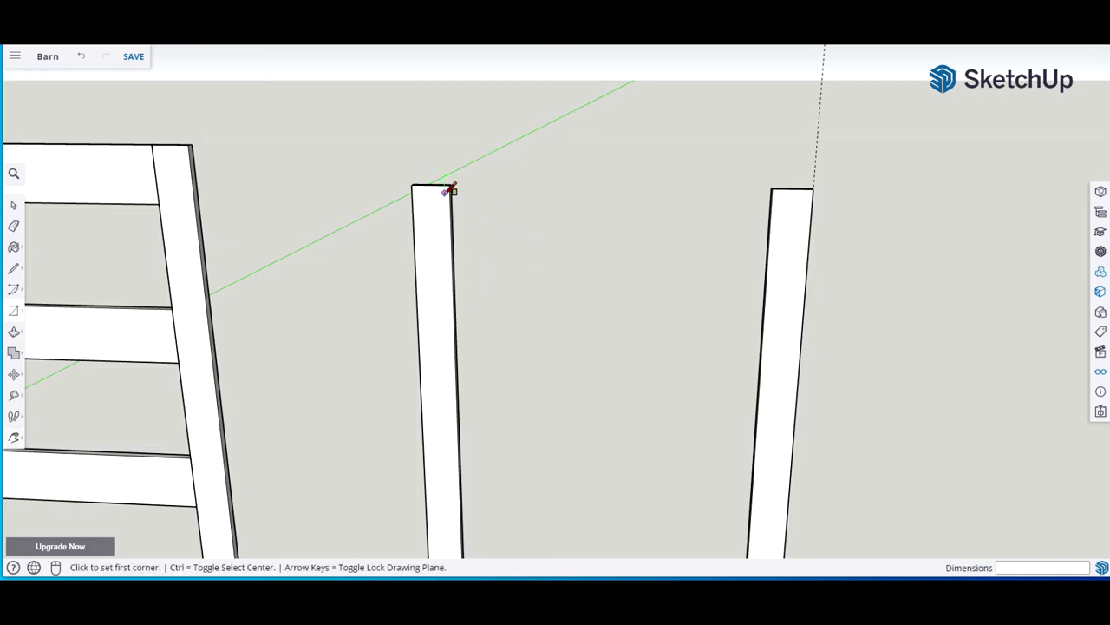
{"action": "left_click", "coordinate": [449, 185]}
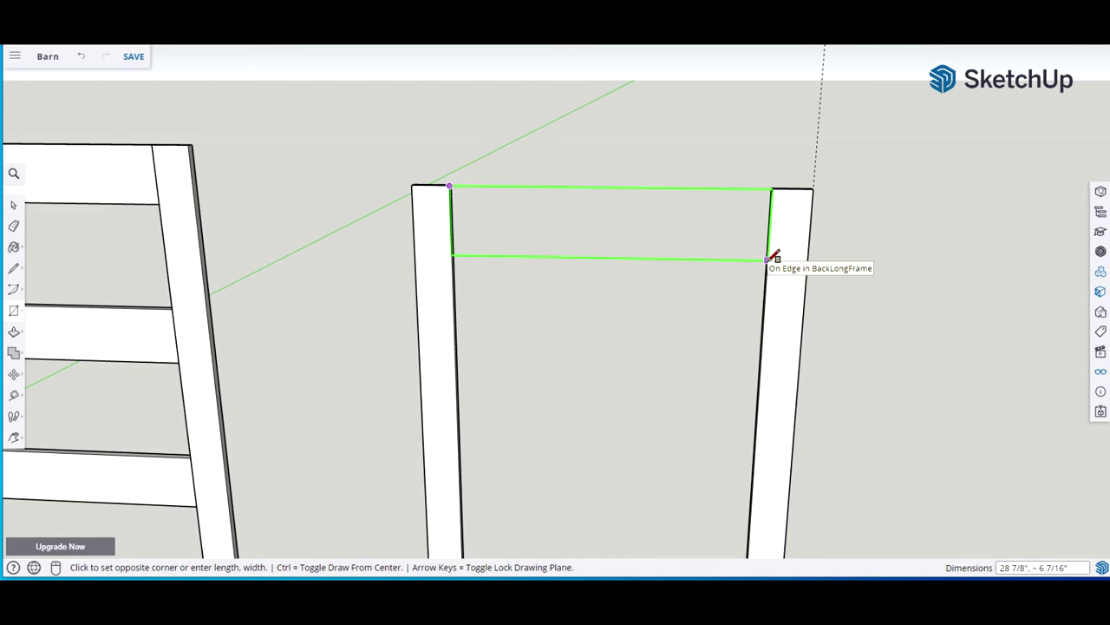
{"action": "type", "text": "2"}
{"action": "left_click", "coordinate": [767, 258]}
{"action": "key", "text": "space"}
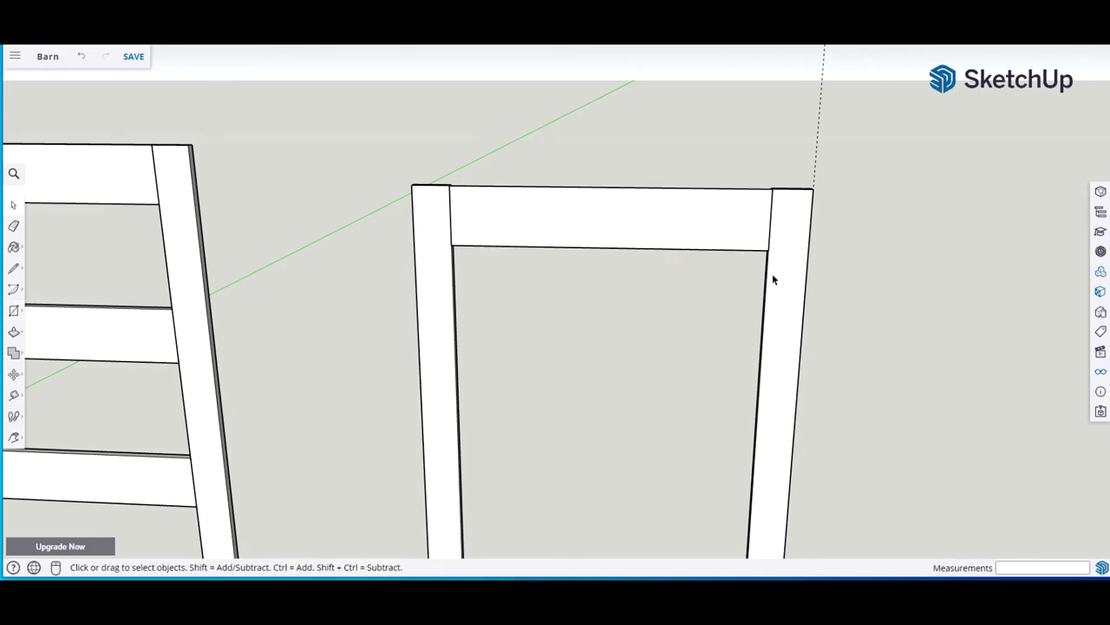
Push/Pull the top rail 0.75 inch to board thickness
{"action": "key", "text": "o"}
{"action": "left_click_drag", "start_coordinate": [701, 292], "coordinate": [379, 277]}
{"action": "key", "text": "space"}
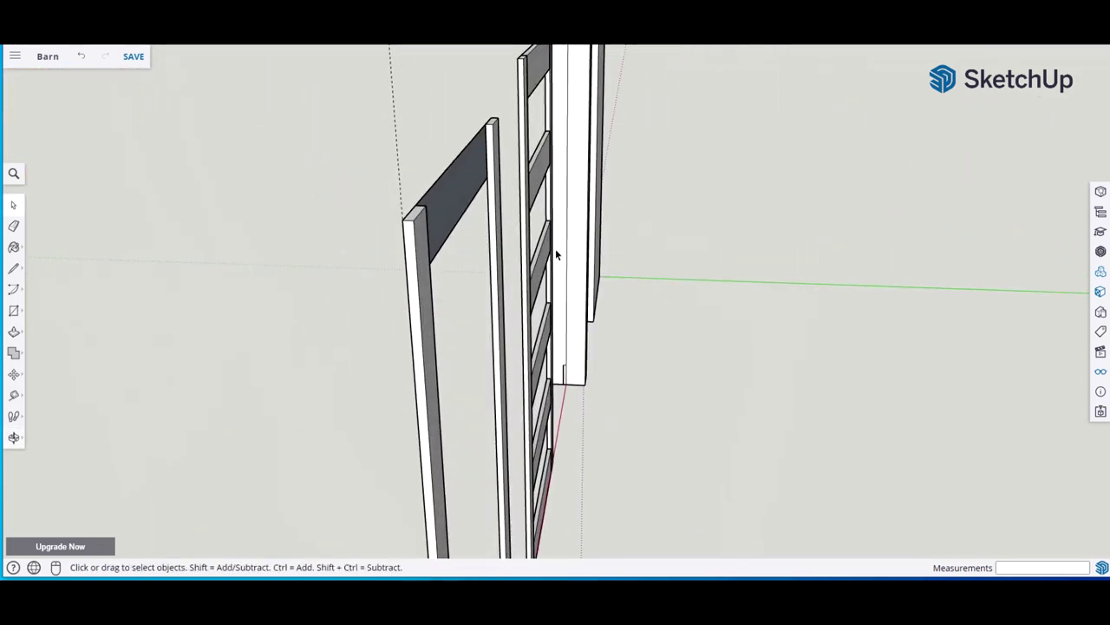
{"action": "key", "text": "p"}
{"action": "left_click", "coordinate": [442, 197]}
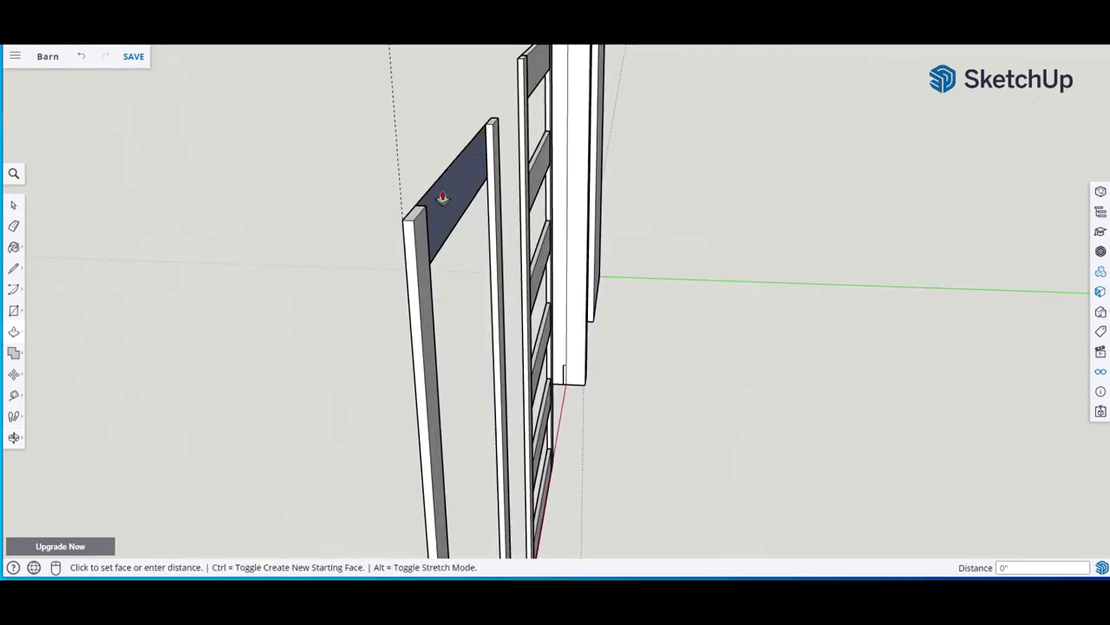
{"action": "left_click", "coordinate": [447, 197]}
{"action": "type", "text": ".75"}
{"action": "key", "text": "Return"}
{"action": "key", "text": "space"}
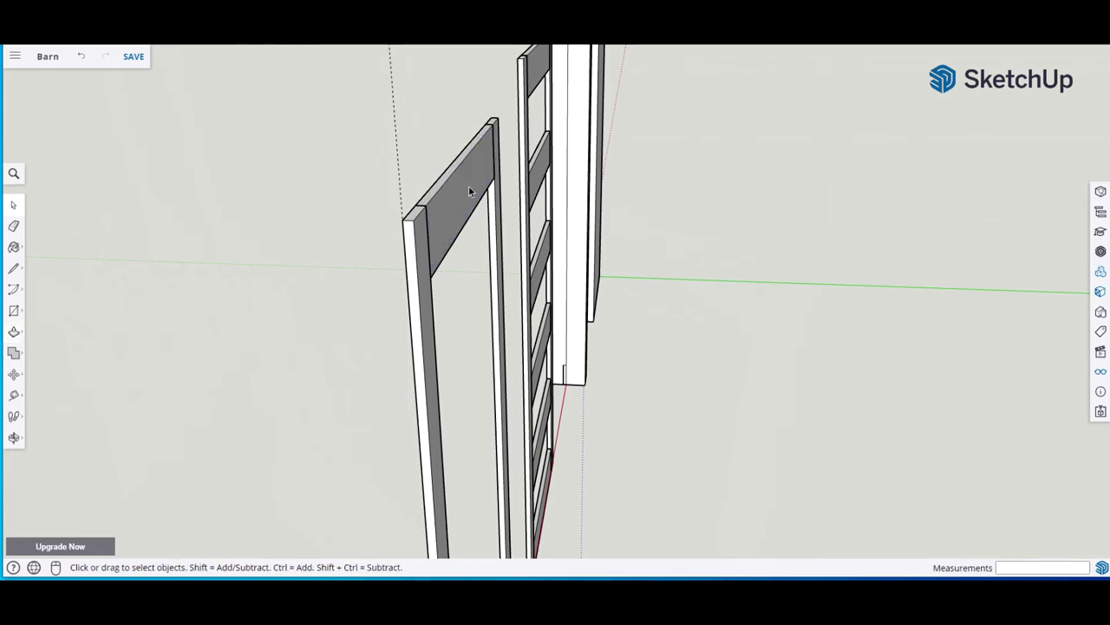
{"action": "middle_click_drag", "start_coordinate": [199, 301], "coordinate": [733, 204]}
{"action": "scroll", "coordinate": [733, 205], "scroll_direction": "down", "scroll_amount": 5}
Select the new top rail face
{"action": "scroll", "coordinate": [733, 223], "scroll_direction": "up", "scroll_amount": 3}
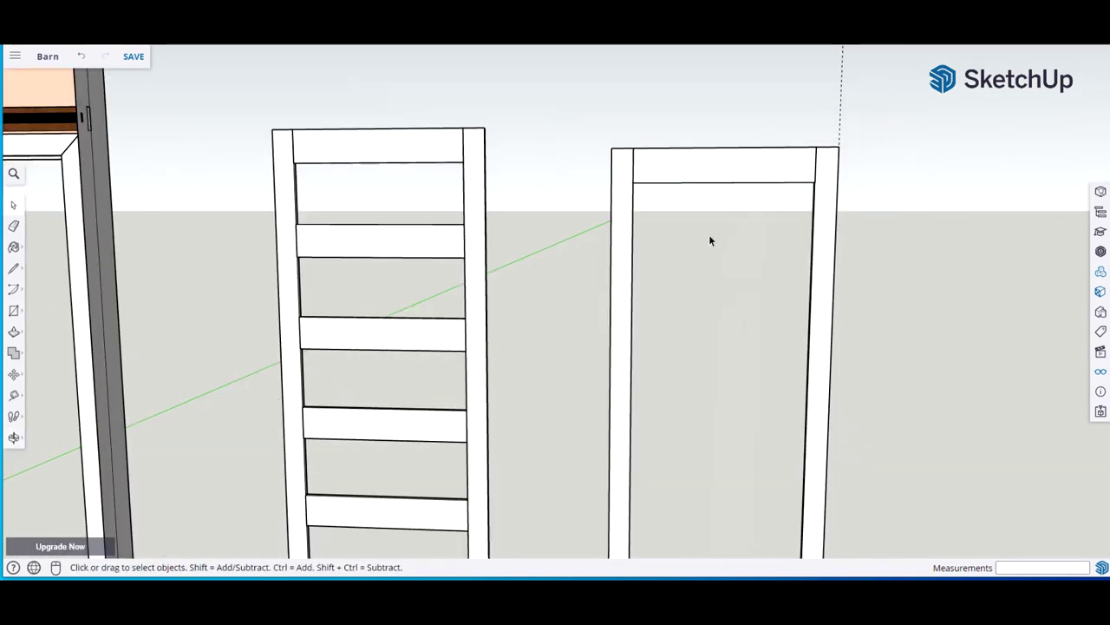
{"action": "middle_click_drag", "start_coordinate": [708, 240], "coordinate": [645, 169], "text": "shift"}
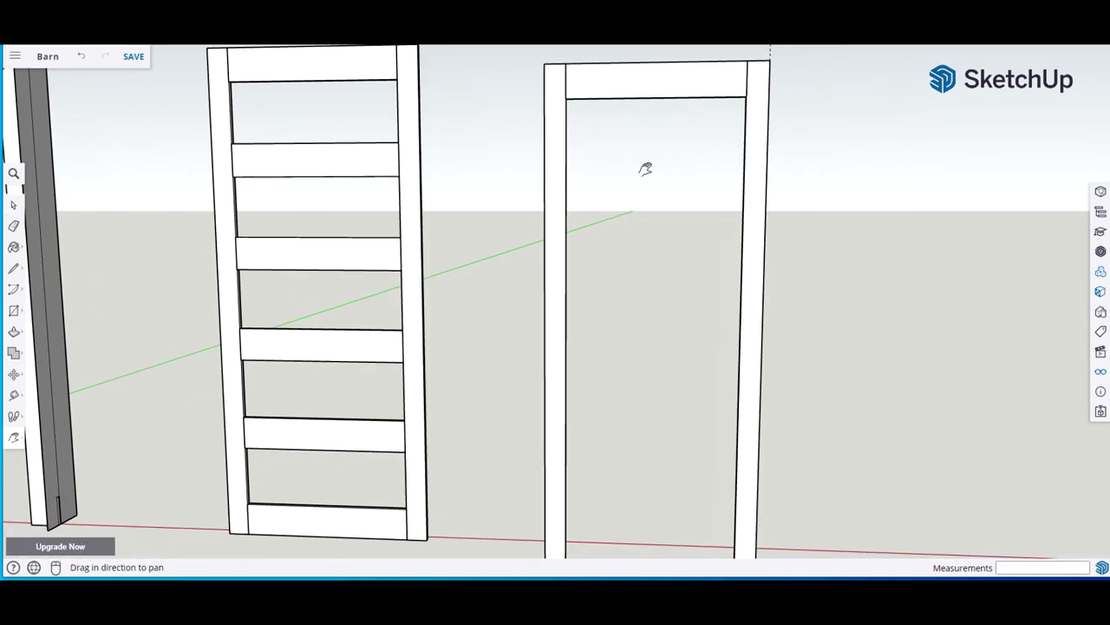
{"action": "scroll", "coordinate": [645, 169], "scroll_direction": "down", "scroll_amount": 1}
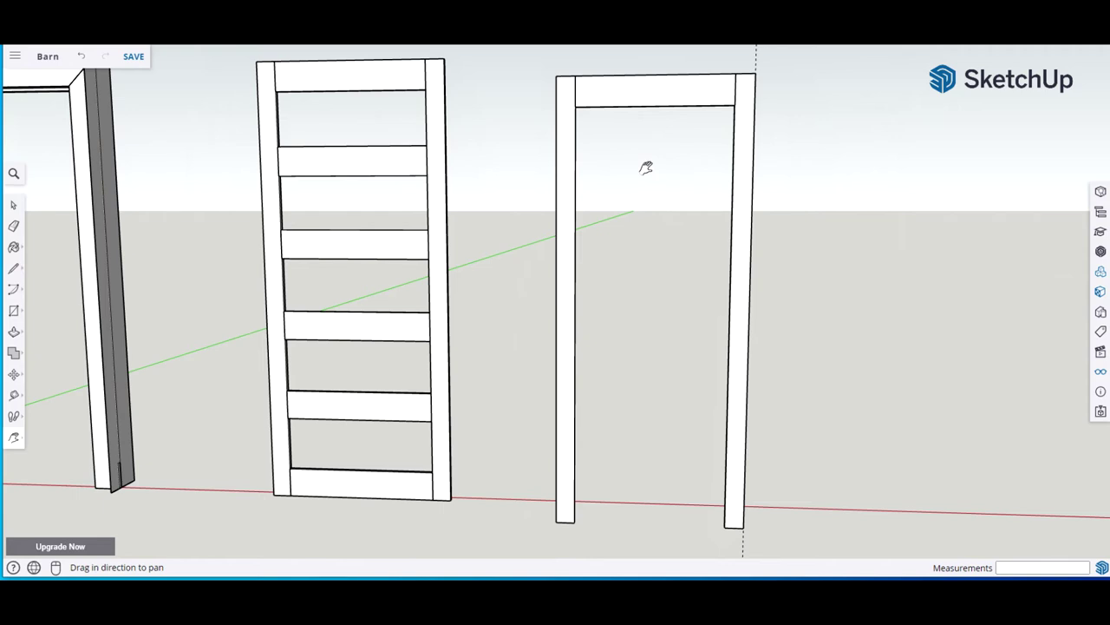
{"action": "left_click", "coordinate": [659, 105]}
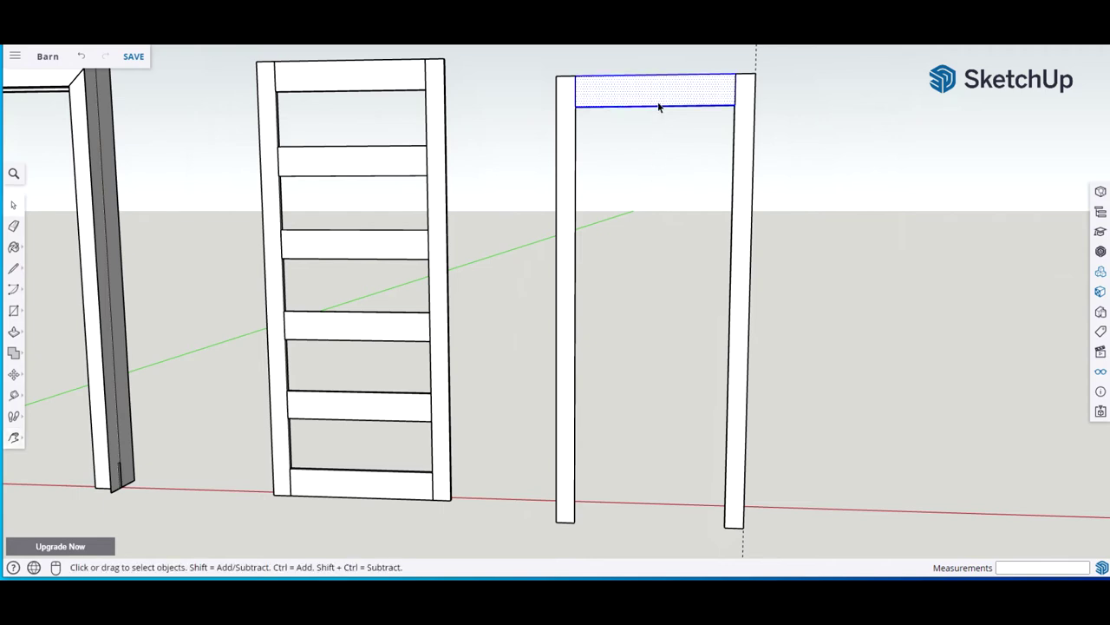
{"action": "middle_click_drag", "start_coordinate": [826, 141], "coordinate": [807, 184]}
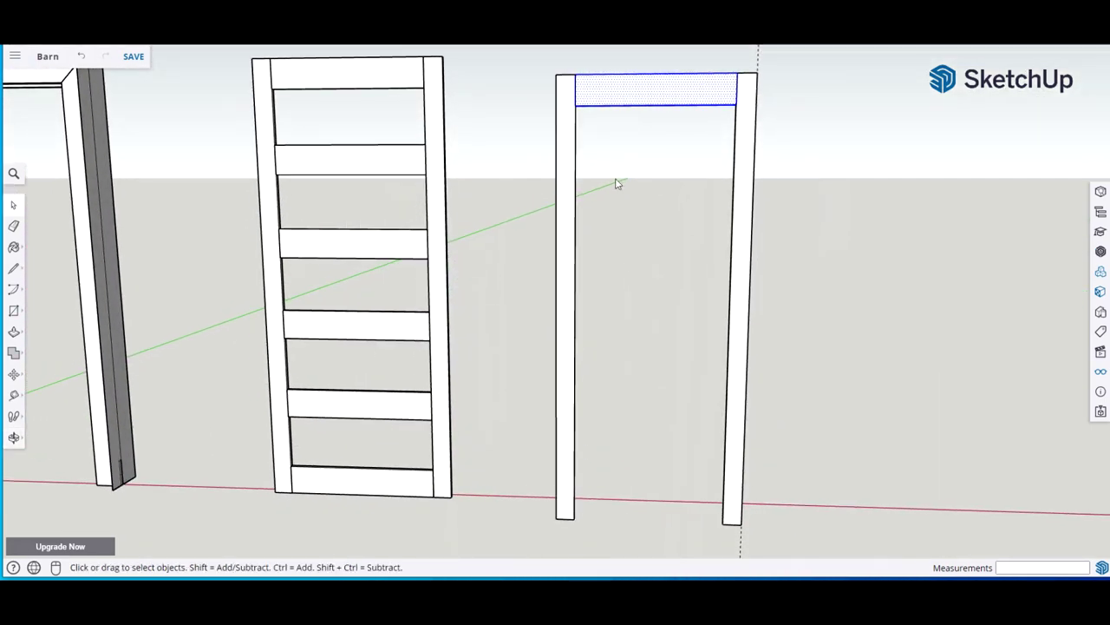
Make the top rail a component named BackShortFrame
{"action": "key", "text": "g"}
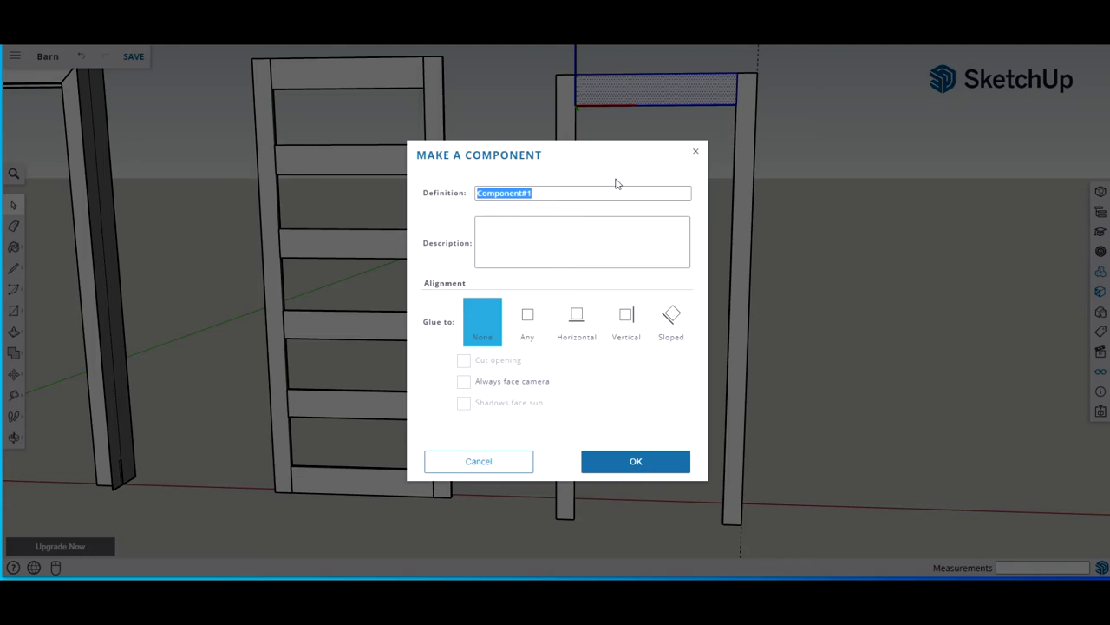
{"action": "type", "text": "S"}
{"action": "key", "text": "BackSpace"}
{"action": "type", "text": "BA"}
{"action": "key", "text": "BackSpace"}
{"action": "type", "text": "c"}
{"action": "key", "text": "BackSpace"}
{"action": "type", "text": "ackShortFrame"}
{"action": "left_click", "coordinate": [649, 459]}
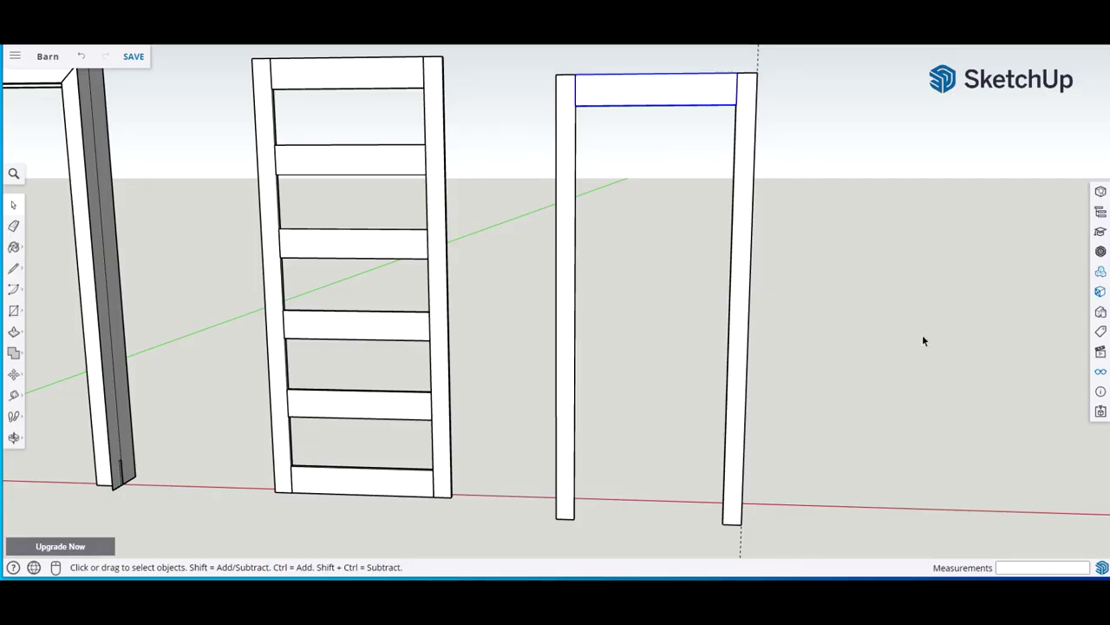
Copy the rail down the blue axis to the bottom and divide by 5 for six evenly spaced rails
{"action": "middle_click_drag", "start_coordinate": [708, 248], "coordinate": [647, 104]}
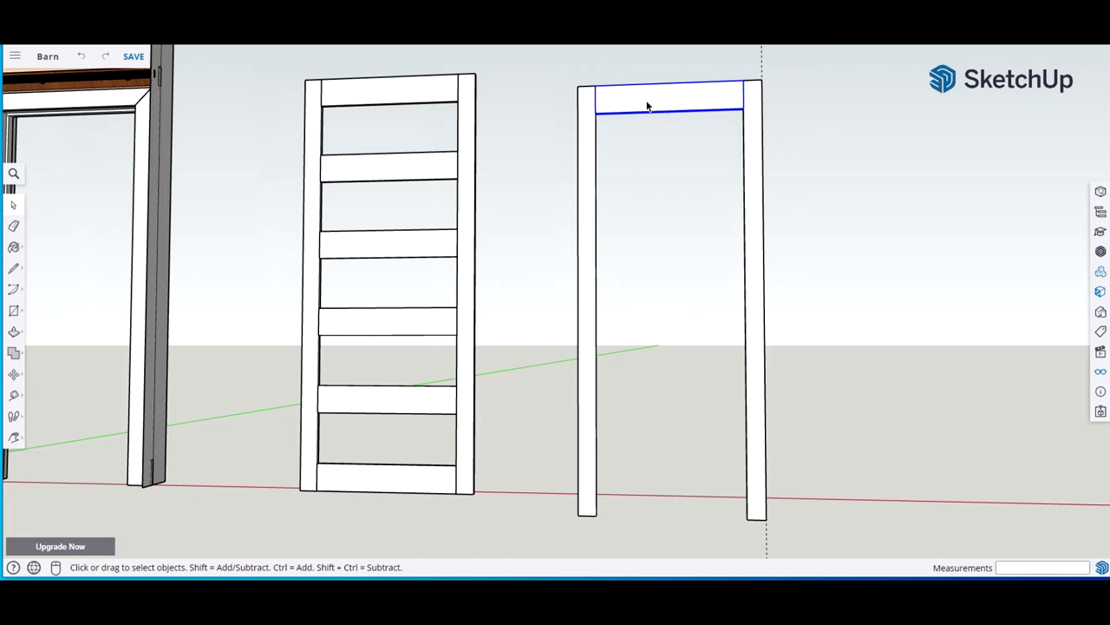
{"action": "key", "text": "m"}
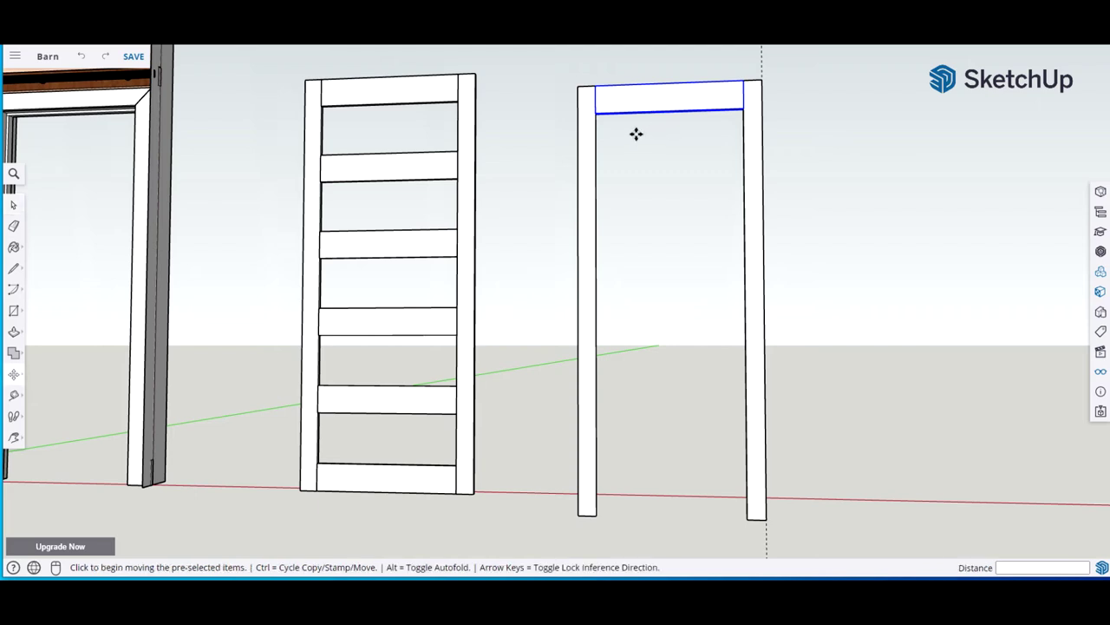
{"action": "left_click", "coordinate": [595, 113]}
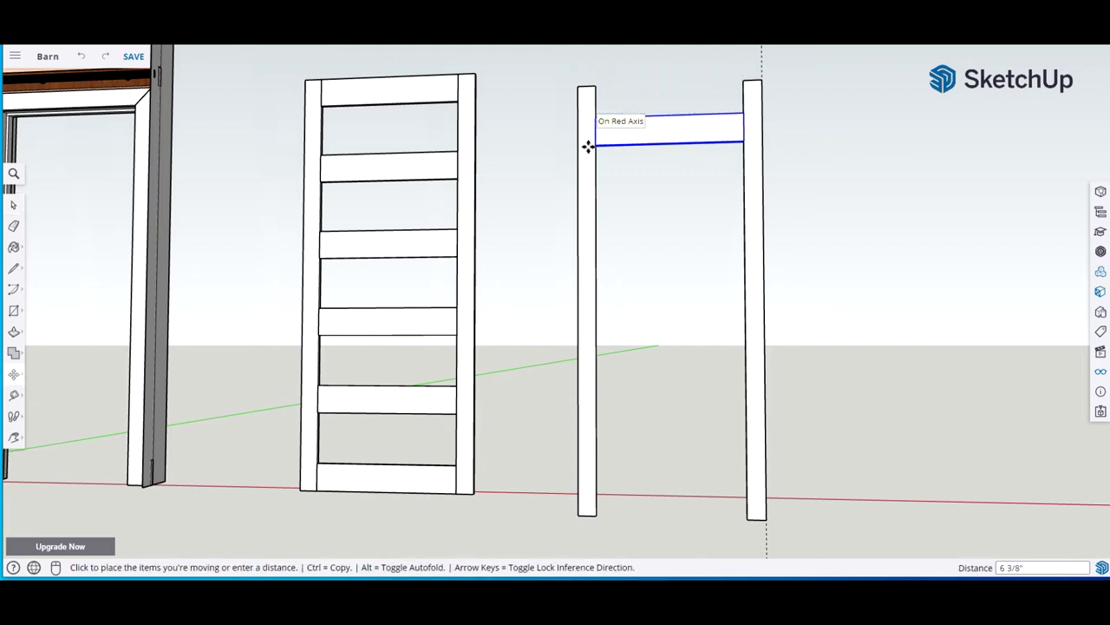
{"action": "key", "text": "Up"}
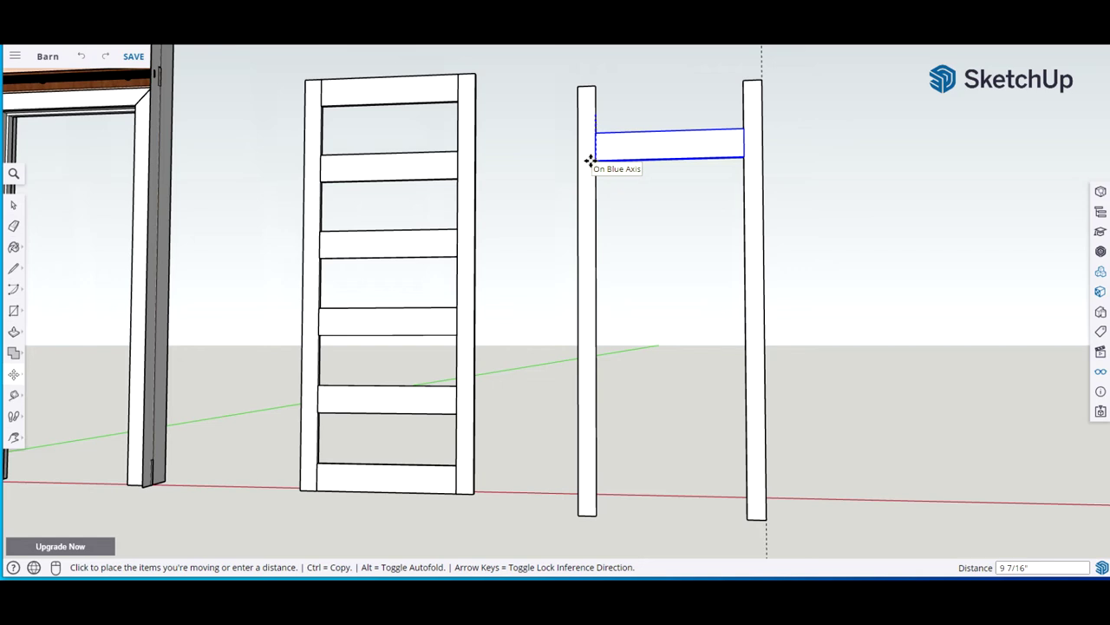
{"action": "key", "text": "ctrl"}
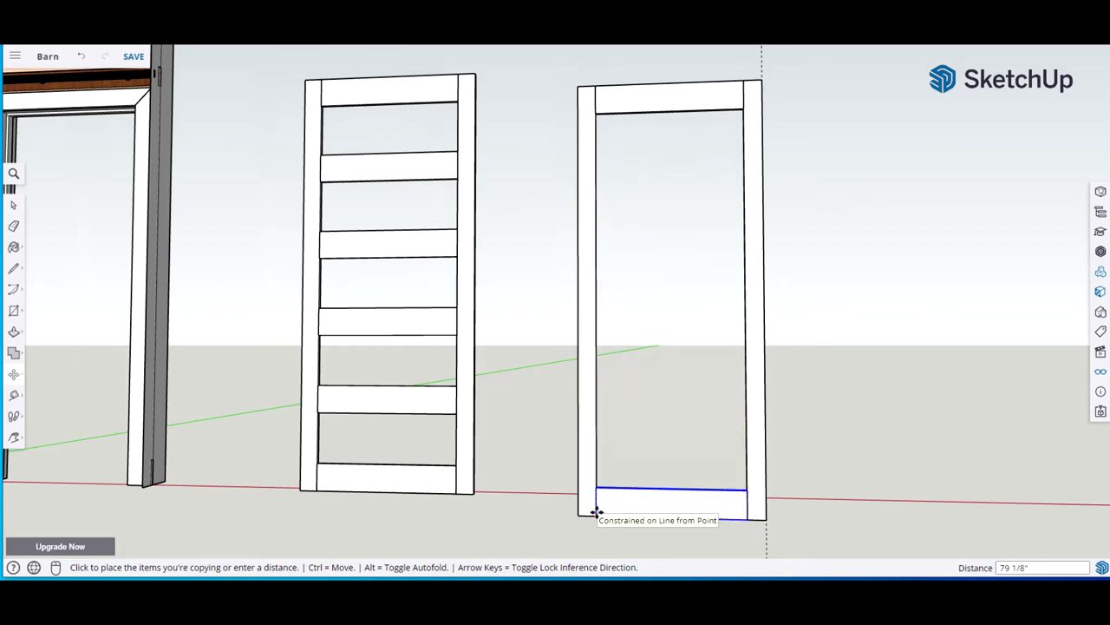
{"action": "type", "text": "/5"}
{"action": "key", "text": "Return"}
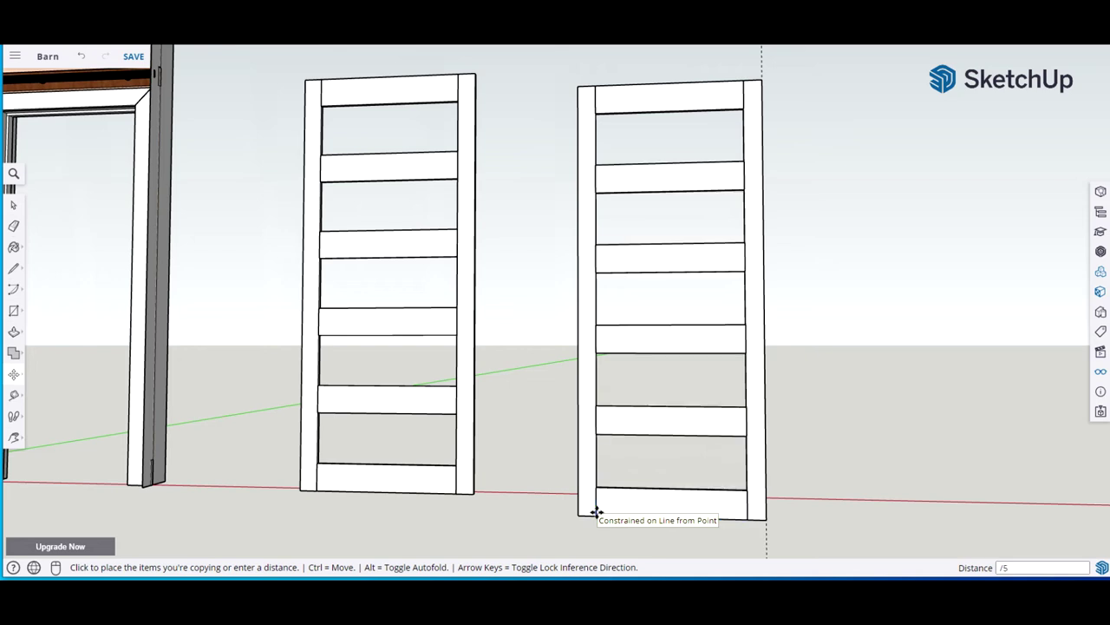
{"action": "key", "text": "space"}
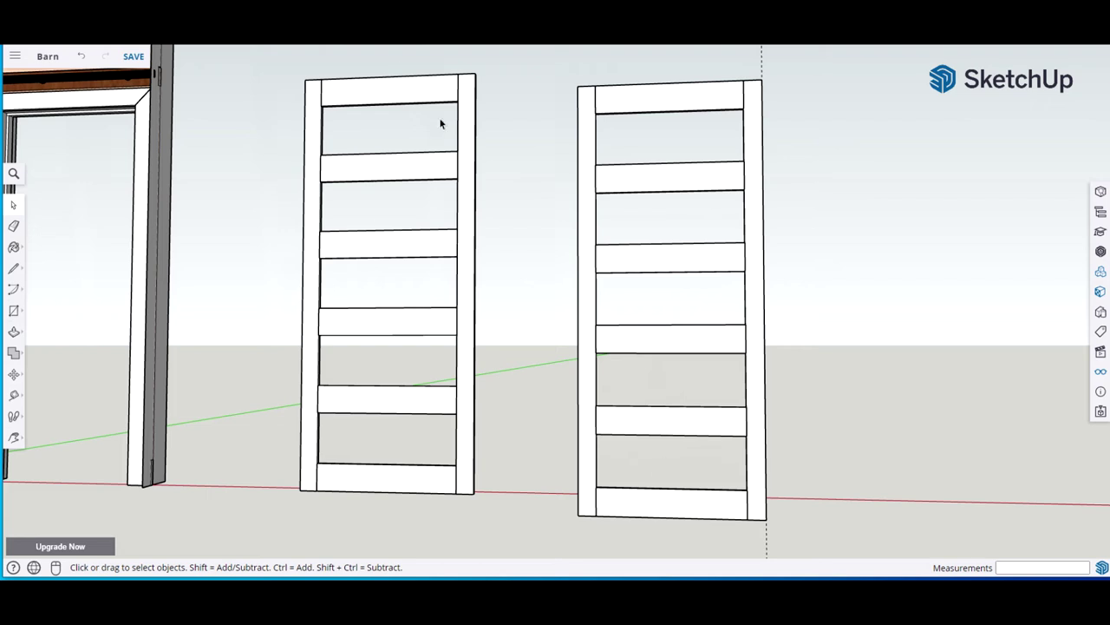
{"action": "scroll", "coordinate": [669, 159], "scroll_direction": "down", "scroll_amount": 1}
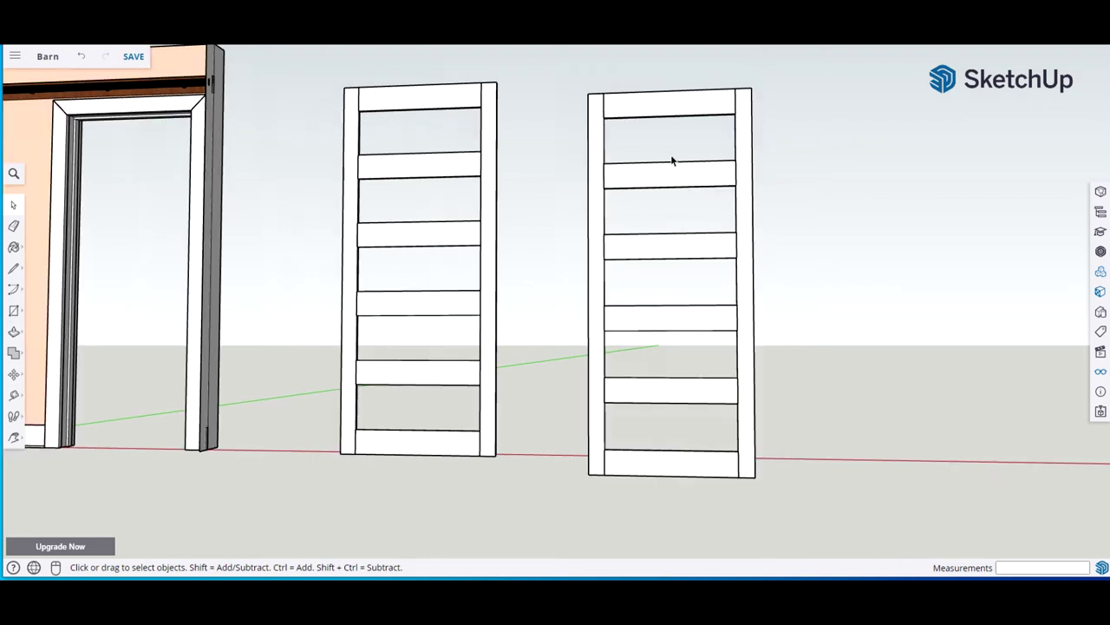
{"action": "scroll", "coordinate": [671, 159], "scroll_direction": "up", "scroll_amount": 4}
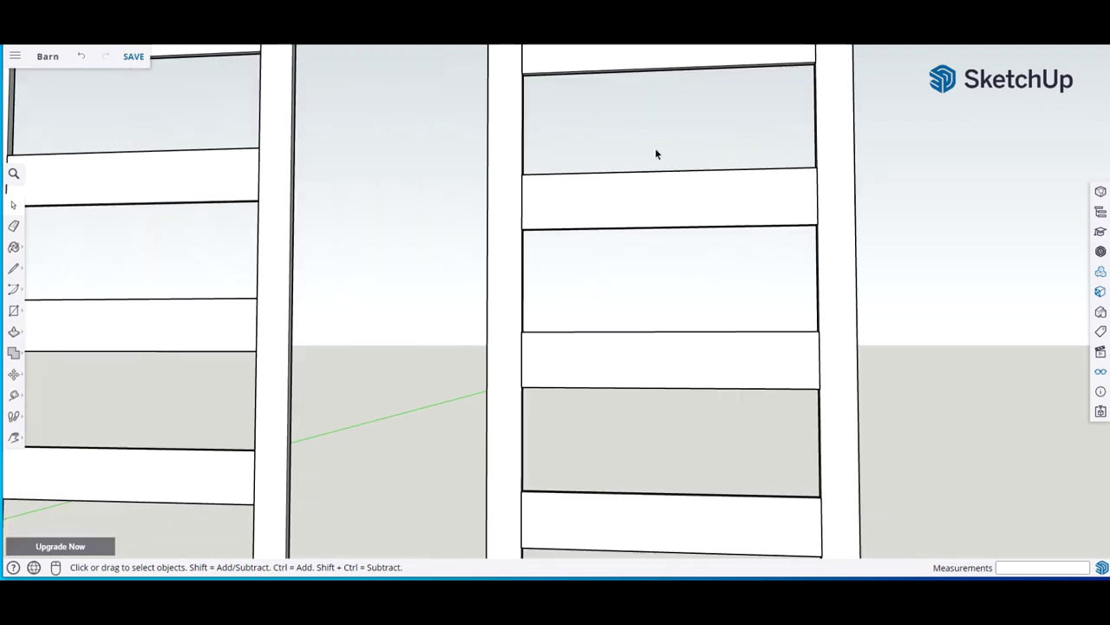
{"action": "middle_click_drag", "start_coordinate": [646, 132], "coordinate": [640, 265], "text": "shift"}
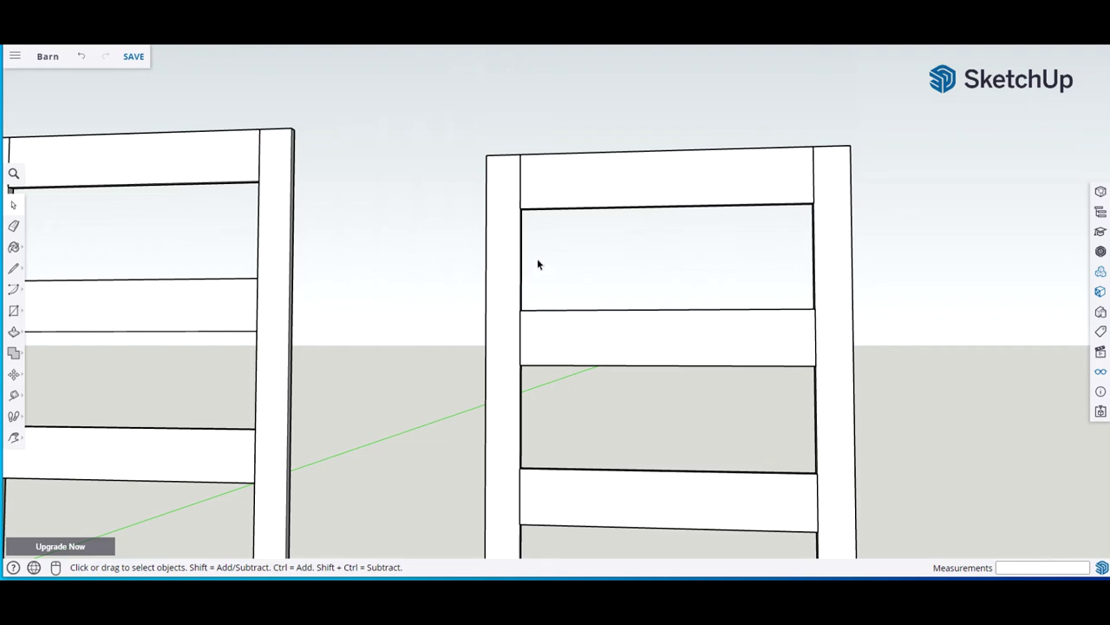
{"action": "scroll", "coordinate": [537, 260], "scroll_direction": "up", "scroll_amount": 1}
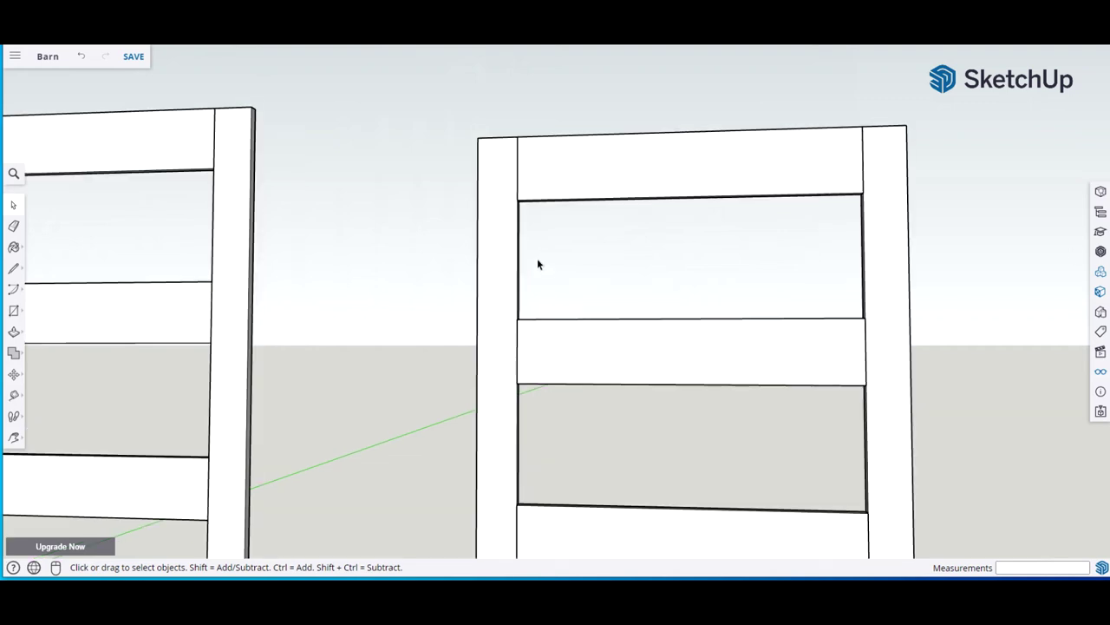
{"action": "scroll", "coordinate": [537, 259], "scroll_direction": "up", "scroll_amount": 3}
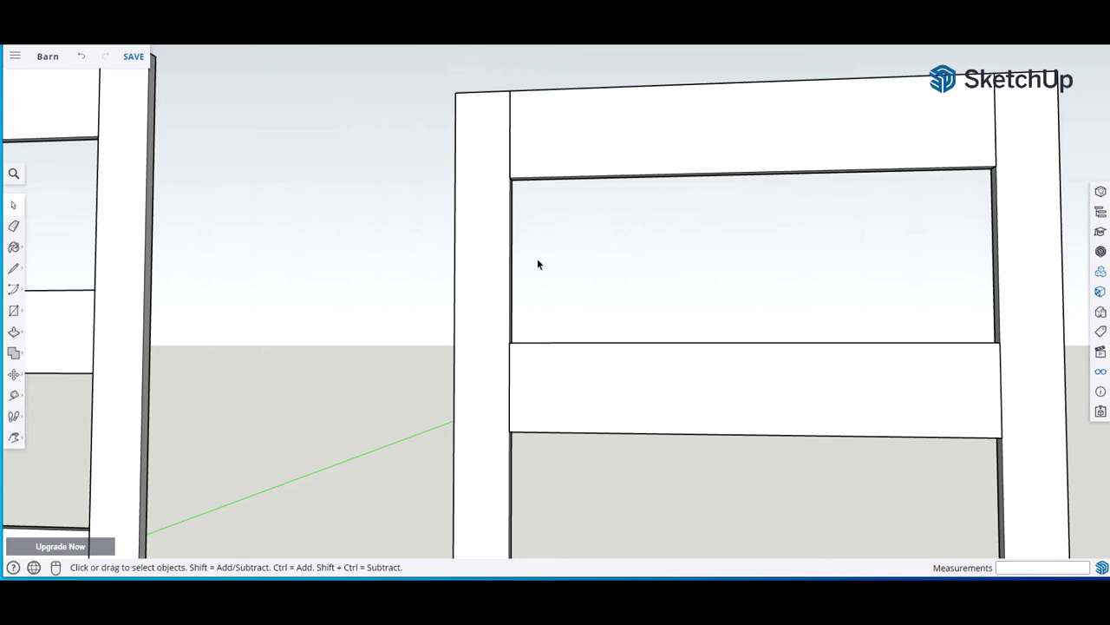
Place 0.25-inch guides inside the left post, above the lower rail, and below the top rail
{"action": "key", "text": "t"}
{"action": "left_click", "coordinate": [510, 258]}
{"action": "type", "text": "2"}
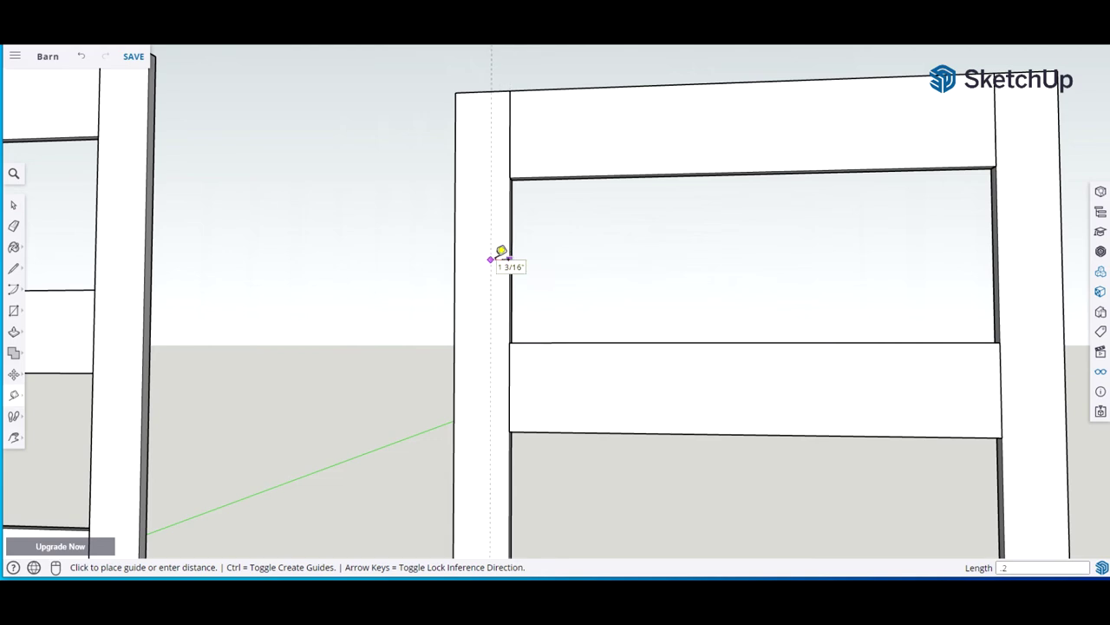
{"action": "key", "text": "Return"}
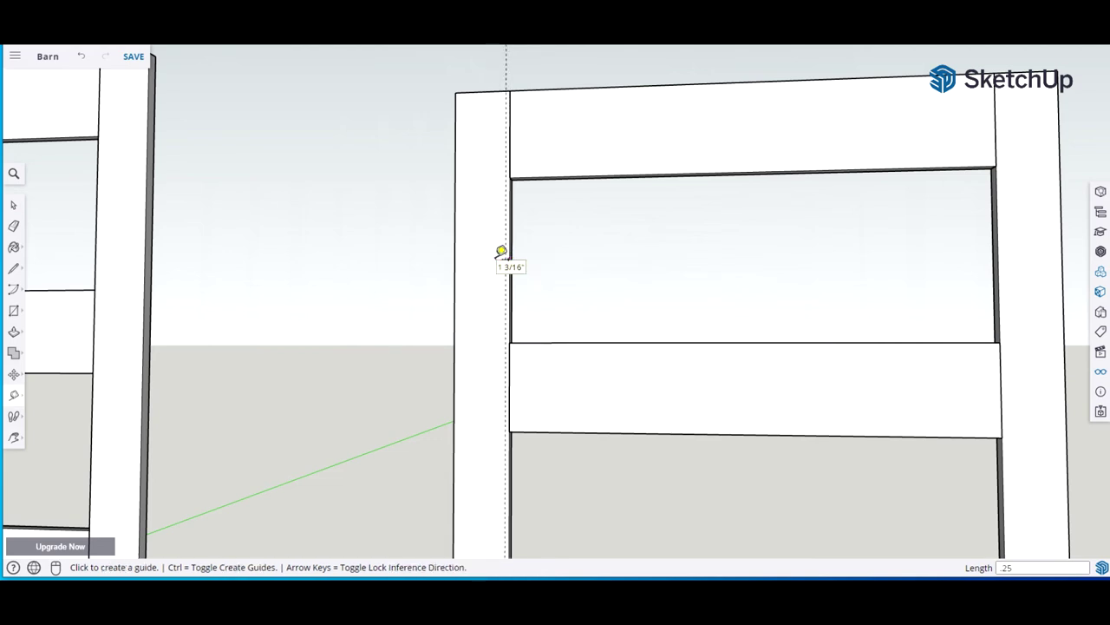
{"action": "left_click", "coordinate": [712, 343]}
{"action": "type", "text": ".25"}
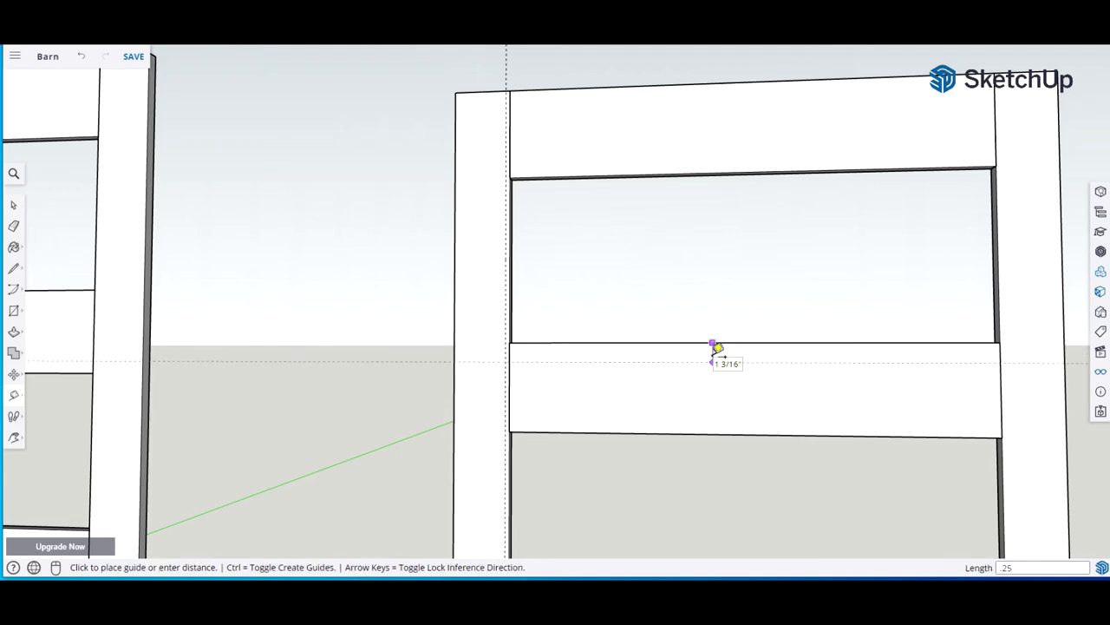
{"action": "key", "text": "Return"}
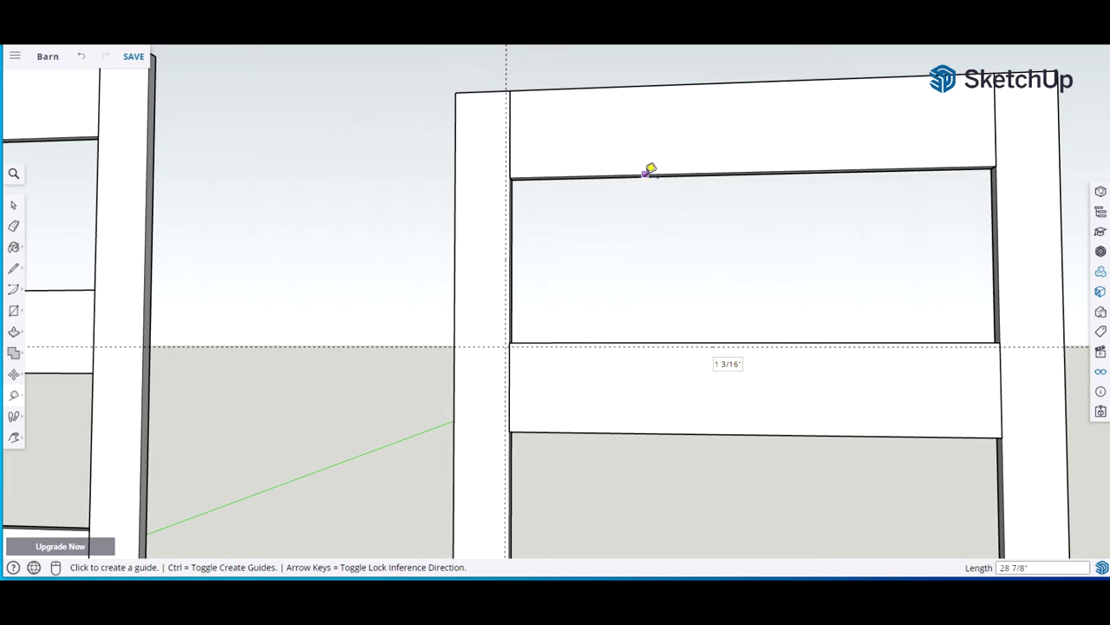
{"action": "left_click", "coordinate": [646, 175]}
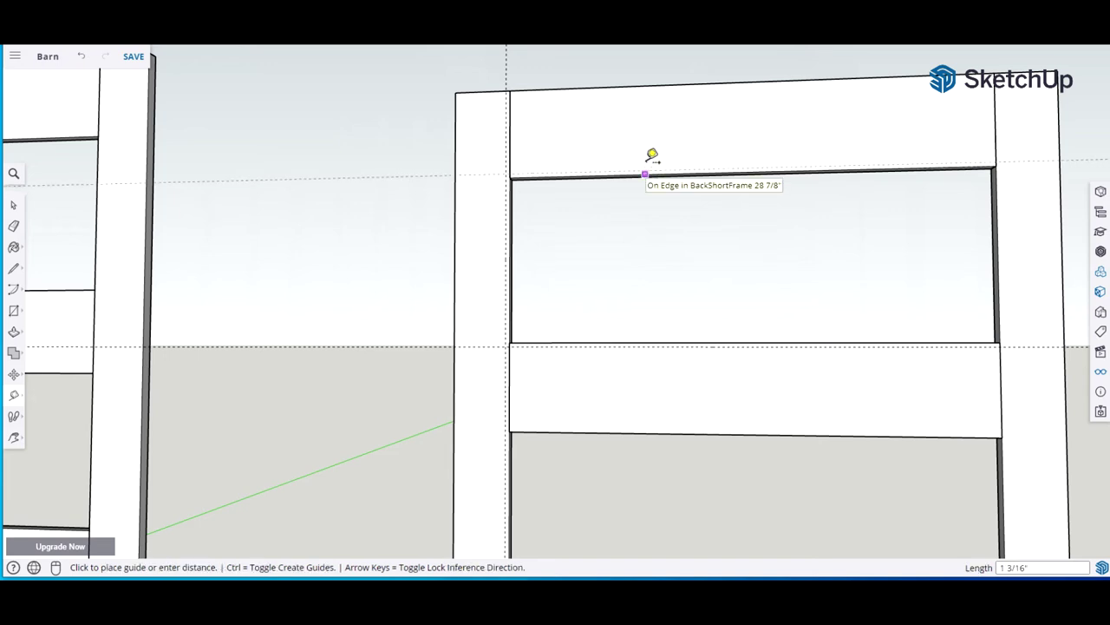
{"action": "type", "text": ".25"}
{"action": "key", "text": "Return"}
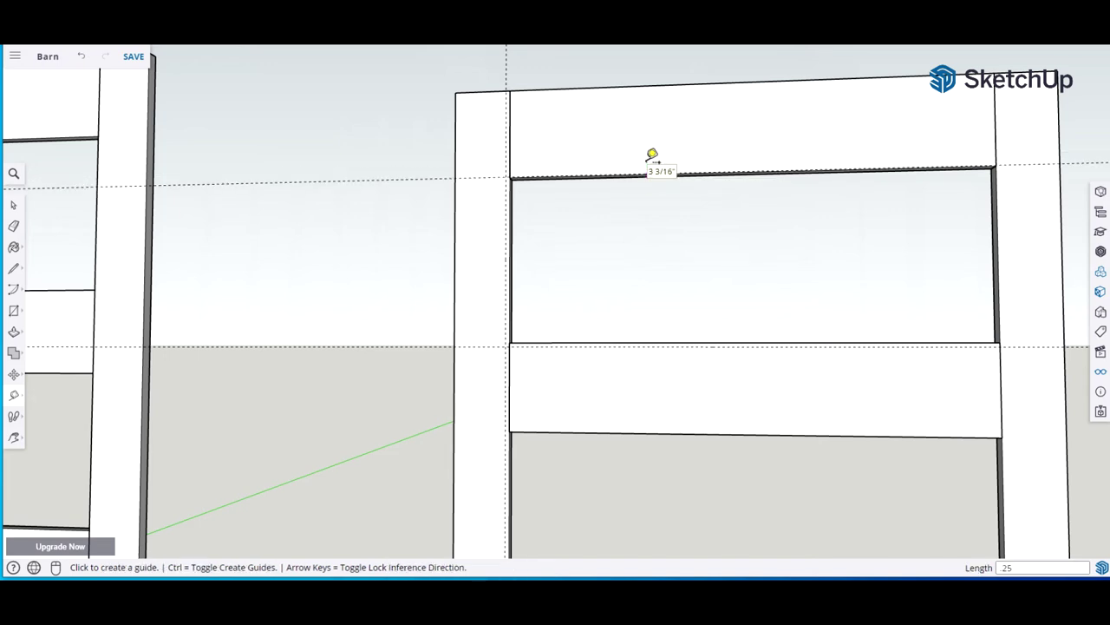
{"action": "middle_click_drag", "start_coordinate": [653, 156], "coordinate": [669, 203]}
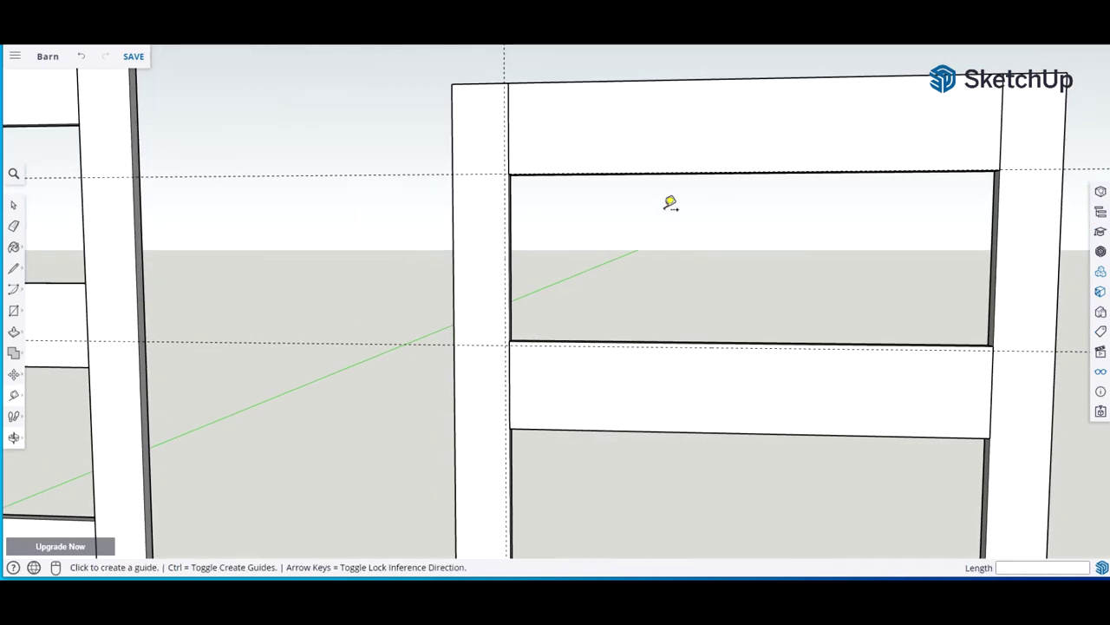
{"action": "key", "text": "space"}
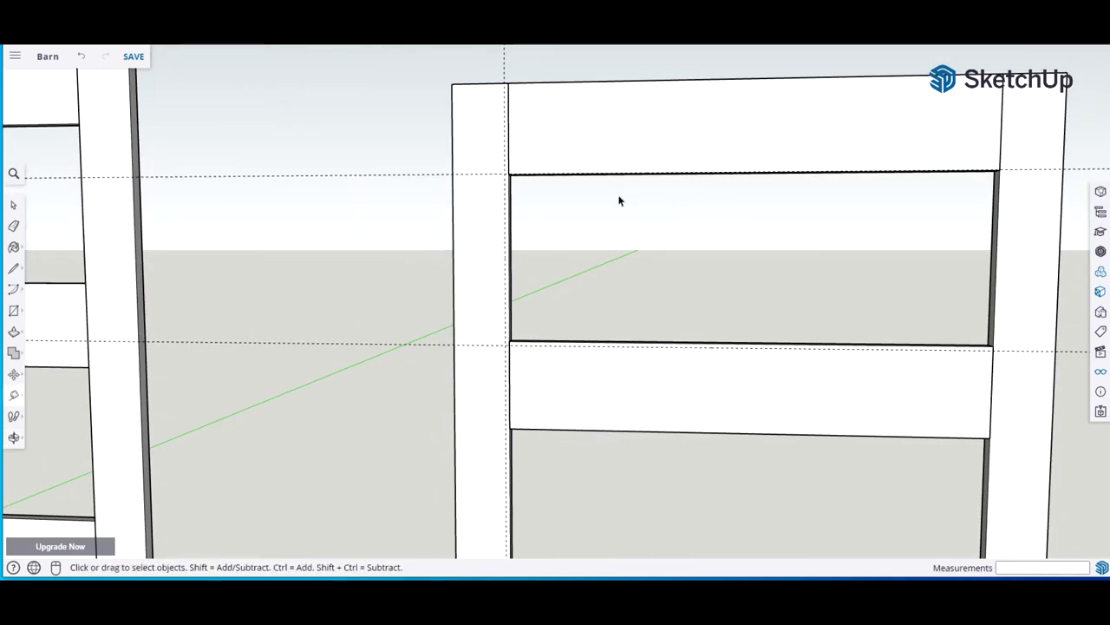
Replace the misplaced top-rail guide and add a 0.25-inch guide inside the right post
{"action": "left_click", "coordinate": [396, 176]}
{"action": "key", "text": "Delete"}
{"action": "key", "text": "t"}
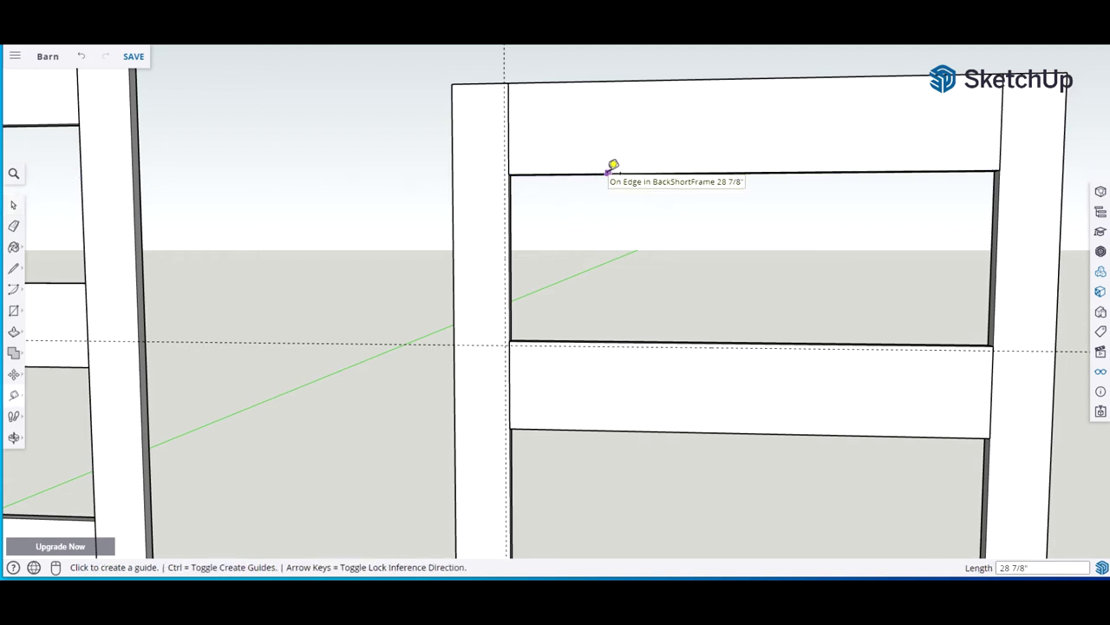
{"action": "left_click", "coordinate": [608, 172]}
{"action": "type", "text": "25"}
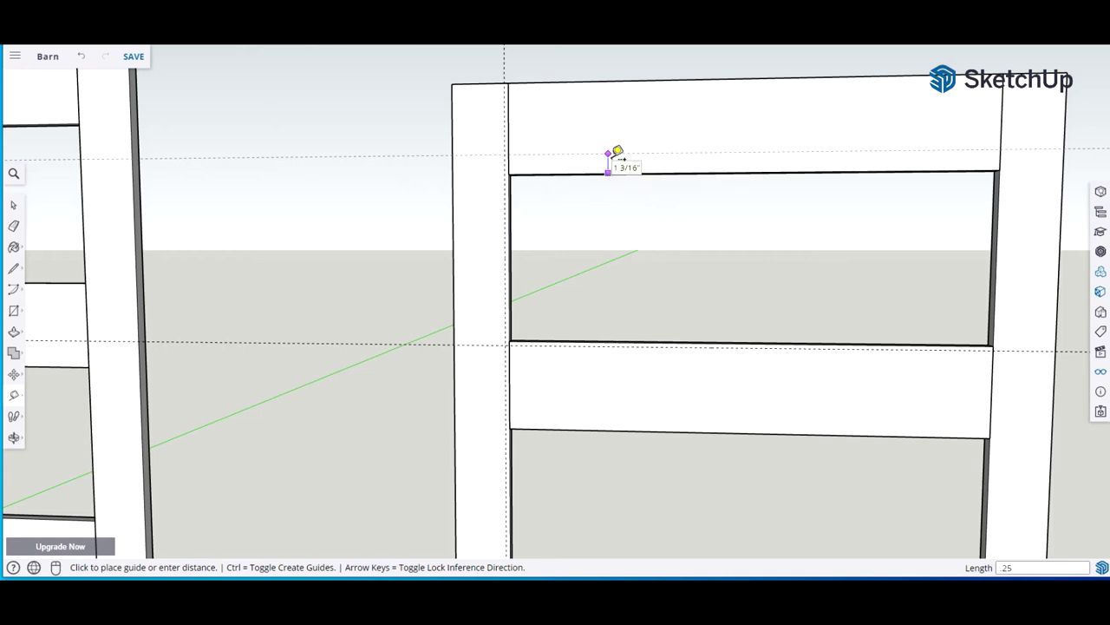
{"action": "key", "text": "Return"}
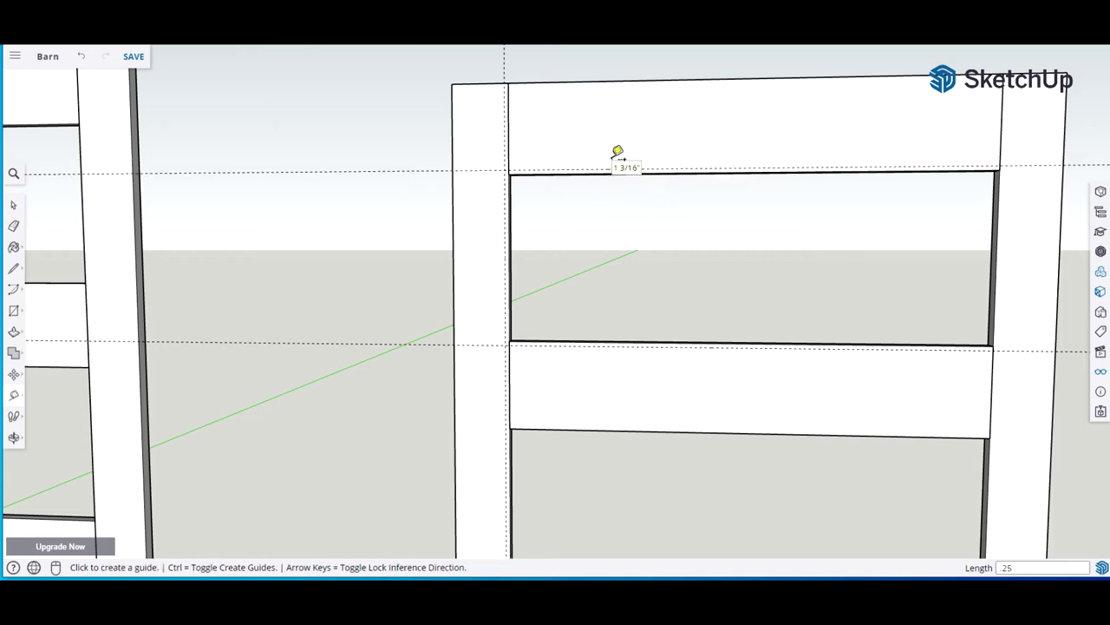
{"action": "left_click", "coordinate": [1005, 261]}
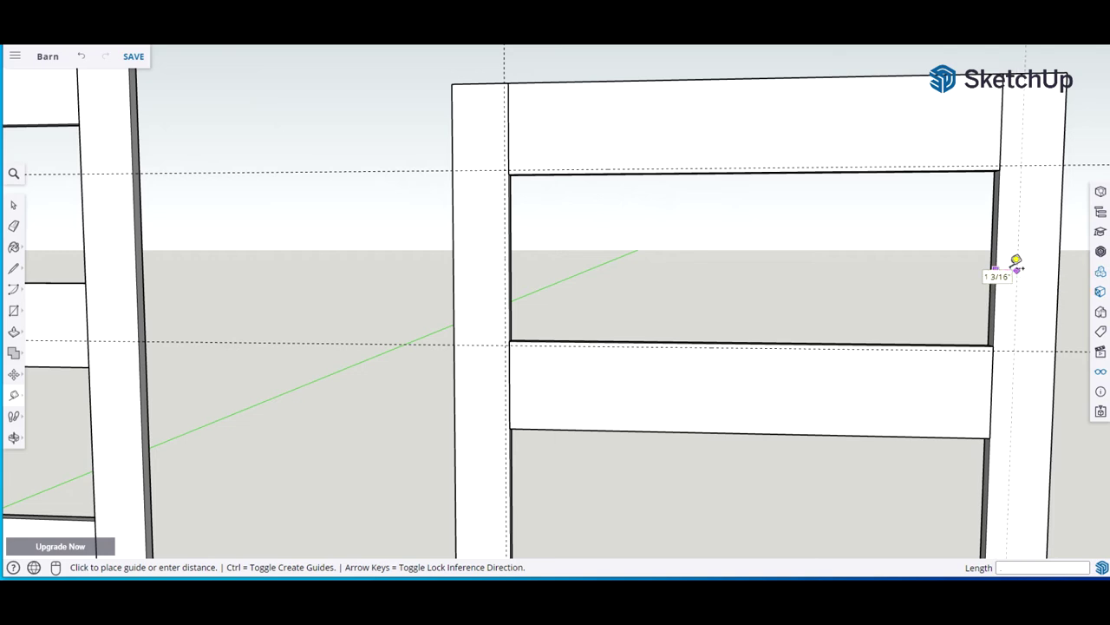
{"action": "type", "text": ".25"}
{"action": "key", "text": "Return"}
{"action": "key", "text": "space"}
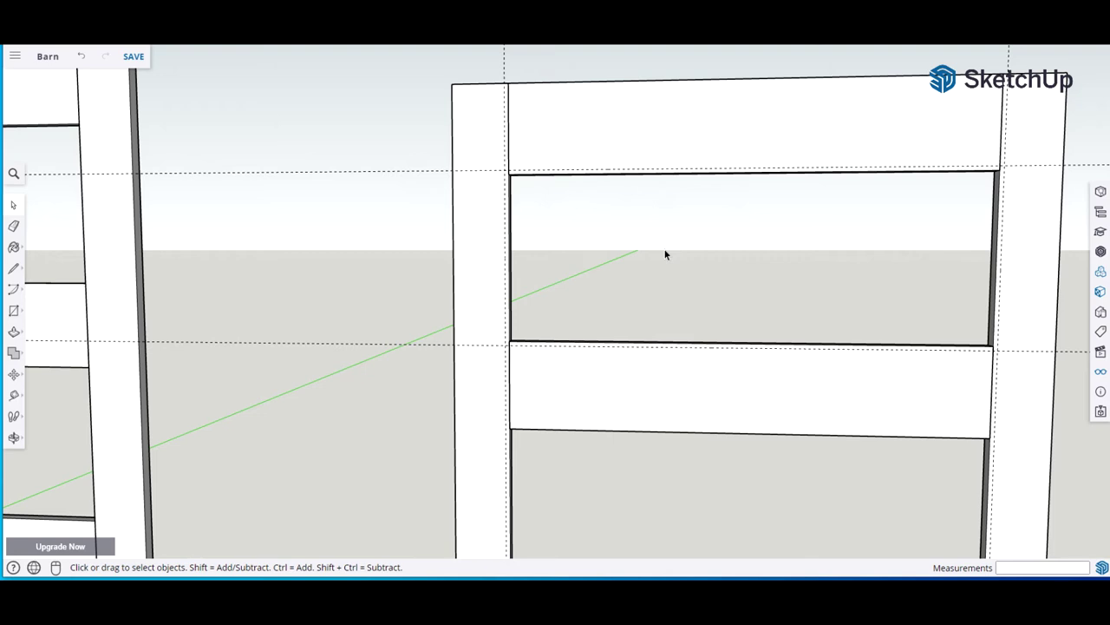
Open the right frame's top rail component for editing
{"action": "left_click", "coordinate": [681, 105]}
{"action": "right_click", "coordinate": [681, 105]}
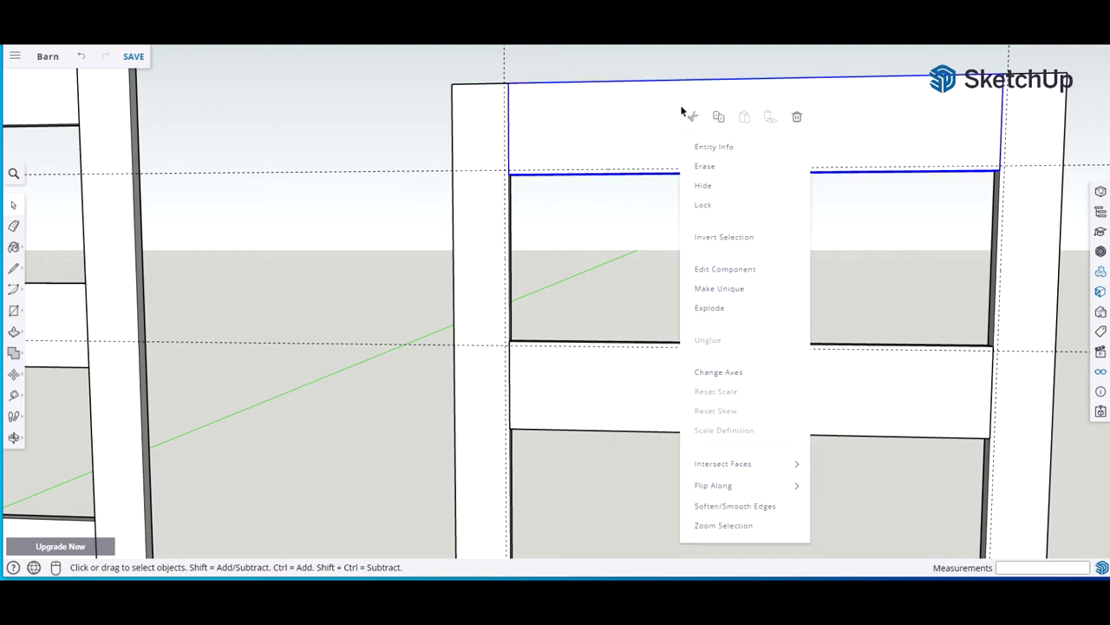
{"action": "left_click", "coordinate": [701, 268]}
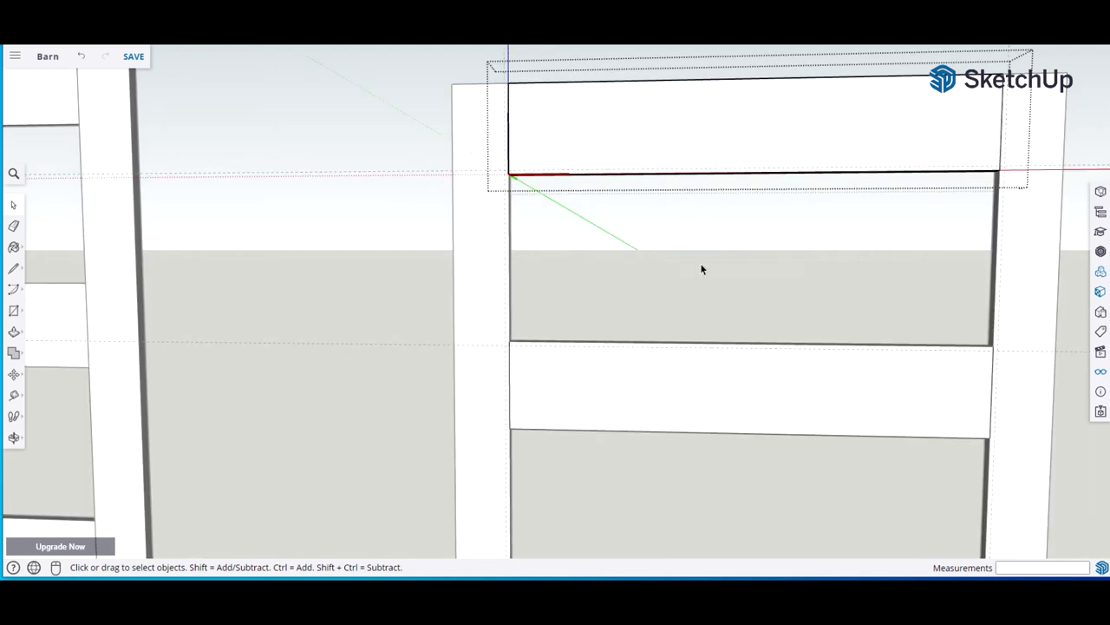
{"action": "scroll", "coordinate": [700, 264], "scroll_direction": "up", "scroll_amount": 3}
{"action": "middle_click_drag", "start_coordinate": [691, 241], "coordinate": [525, 284], "text": "shift"}
{"action": "scroll", "coordinate": [524, 285], "scroll_direction": "up", "scroll_amount": 1}
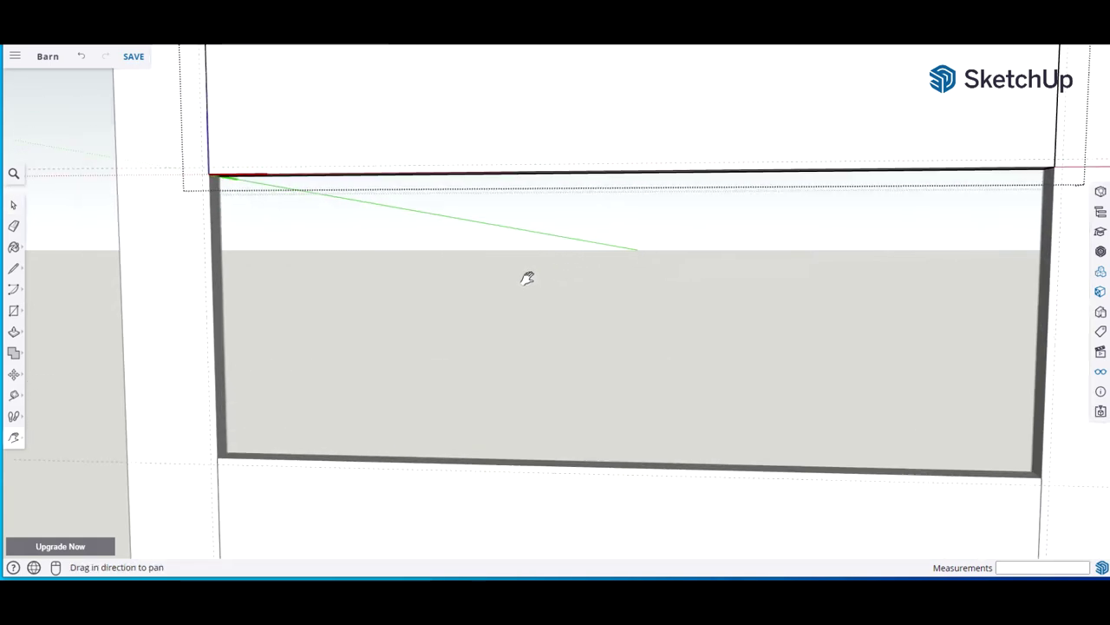
Draw a thin strip along the rail's bottom, extrude it 3/16 inch, and exit the group
{"action": "key", "text": "r"}
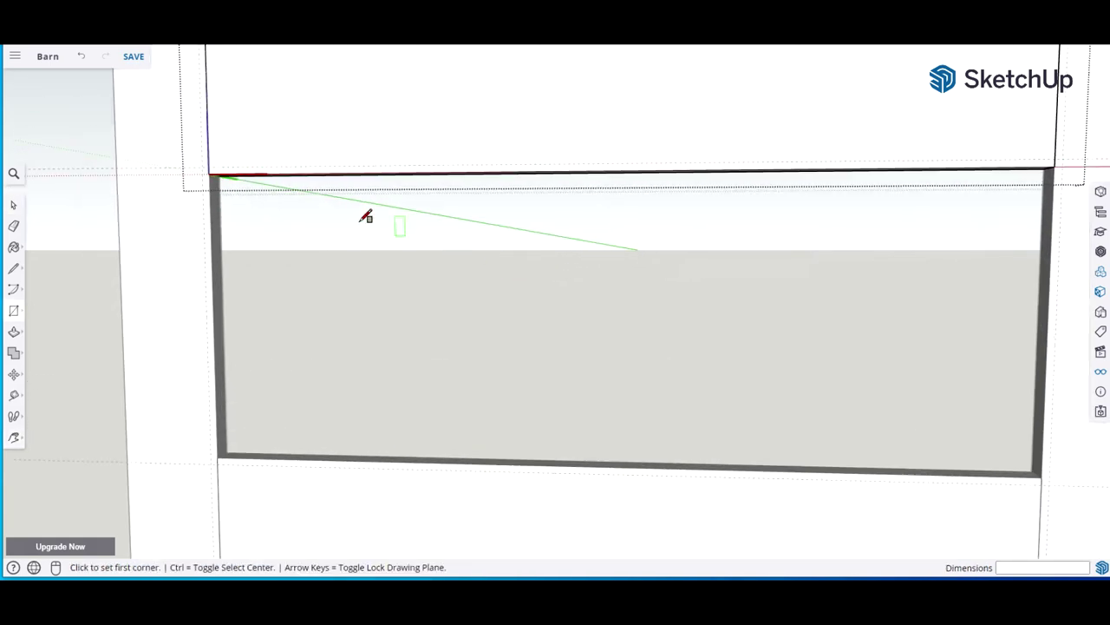
{"action": "left_click", "coordinate": [209, 173]}
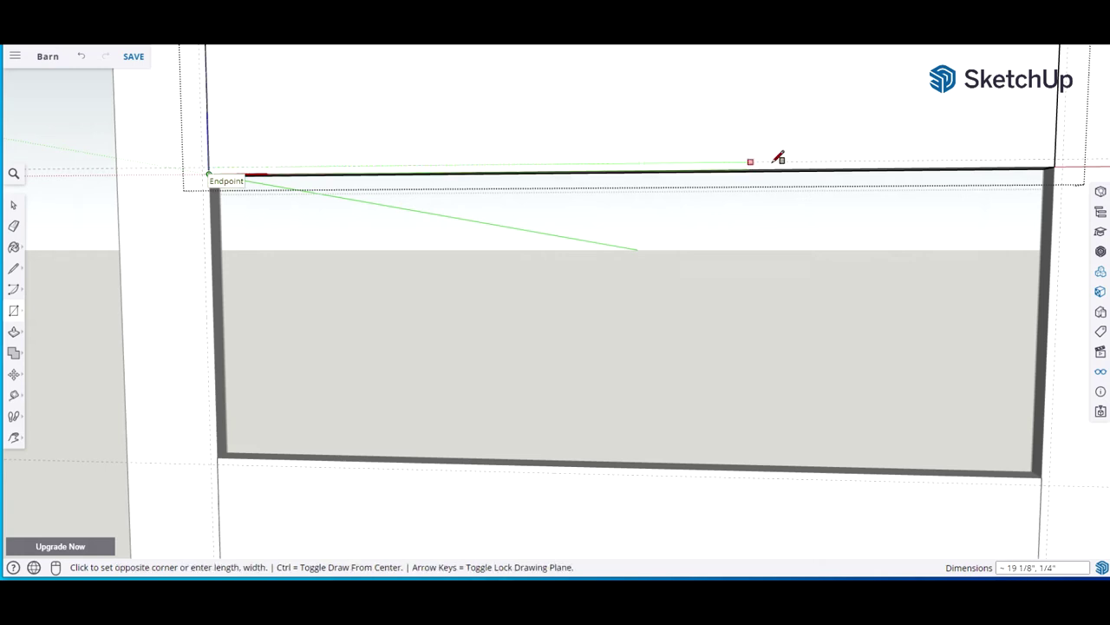
{"action": "left_click", "coordinate": [1058, 153]}
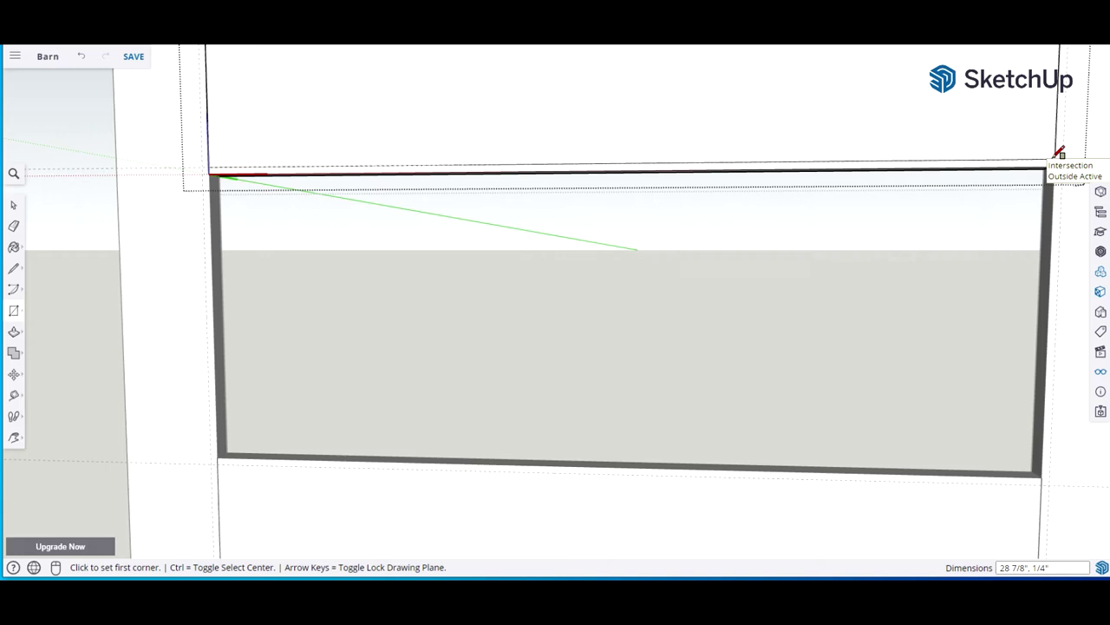
{"action": "key", "text": "p"}
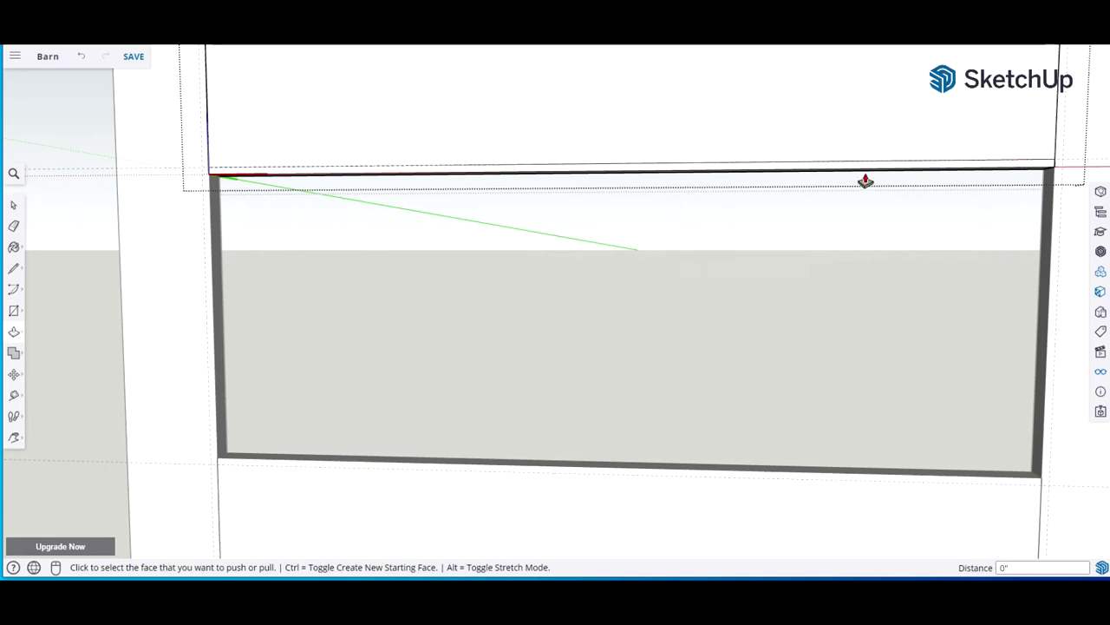
{"action": "left_click", "coordinate": [794, 173]}
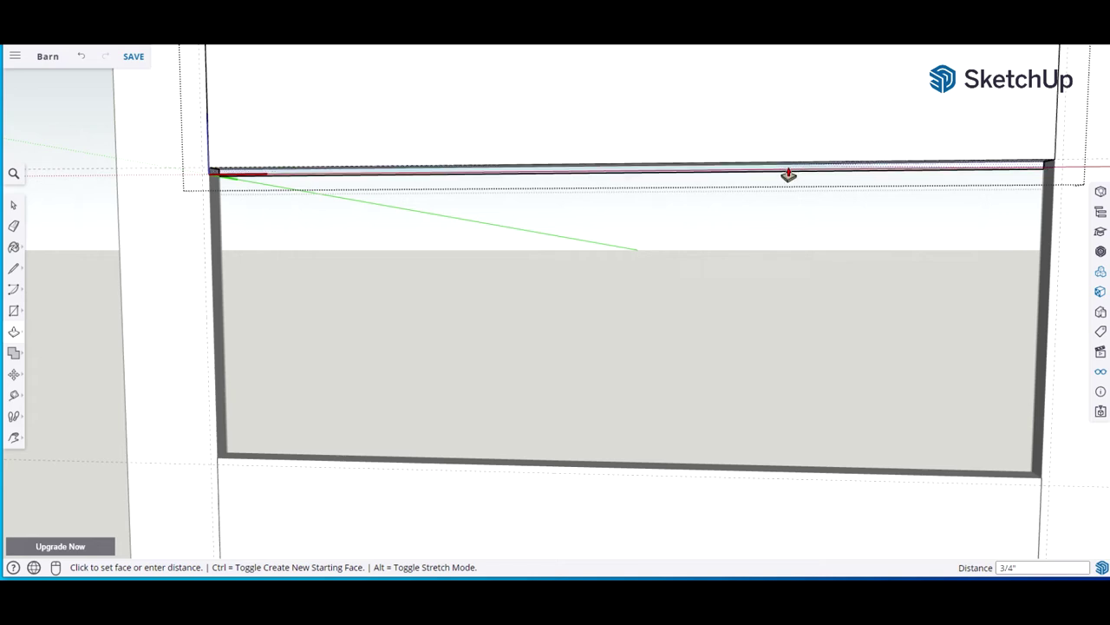
{"action": "type", "text": "3/16"}
{"action": "key", "text": "Return"}
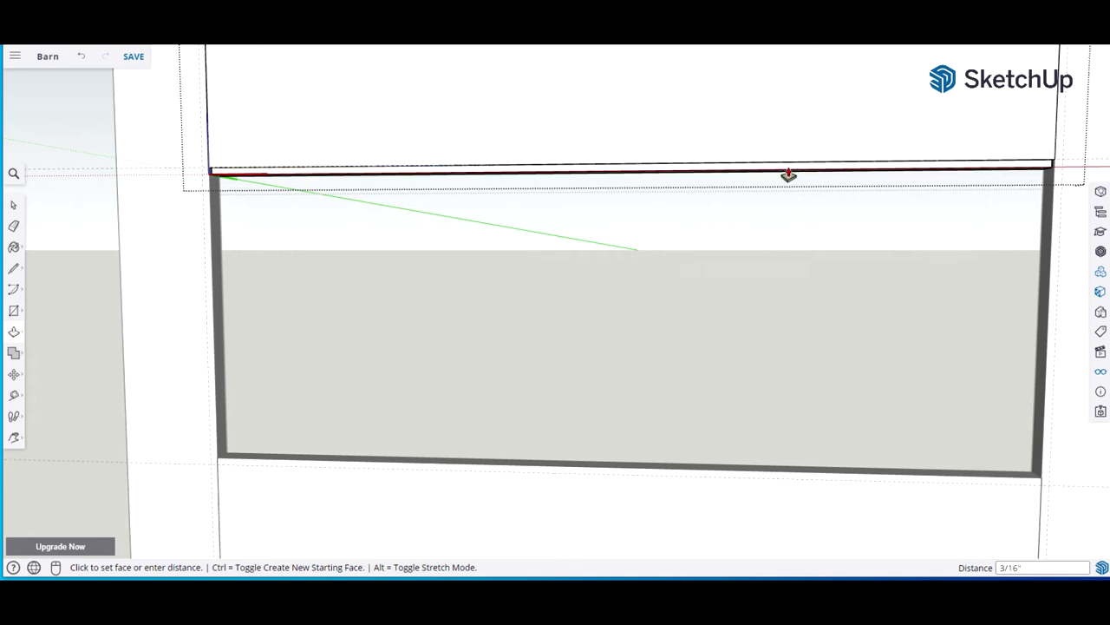
{"action": "key", "text": "space"}
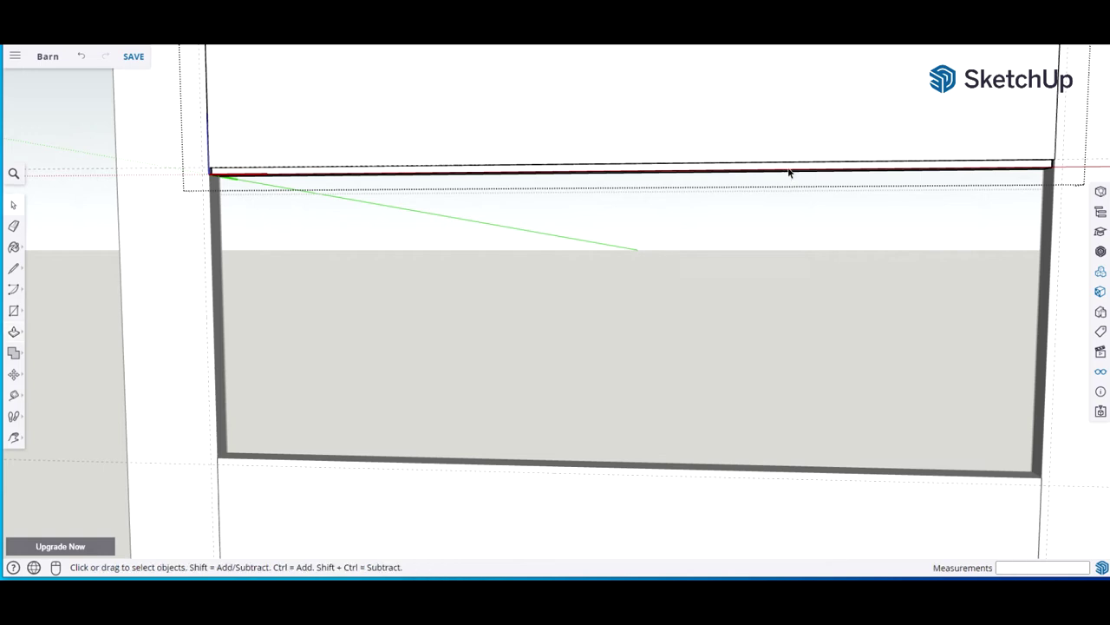
{"action": "left_click", "coordinate": [101, 333]}
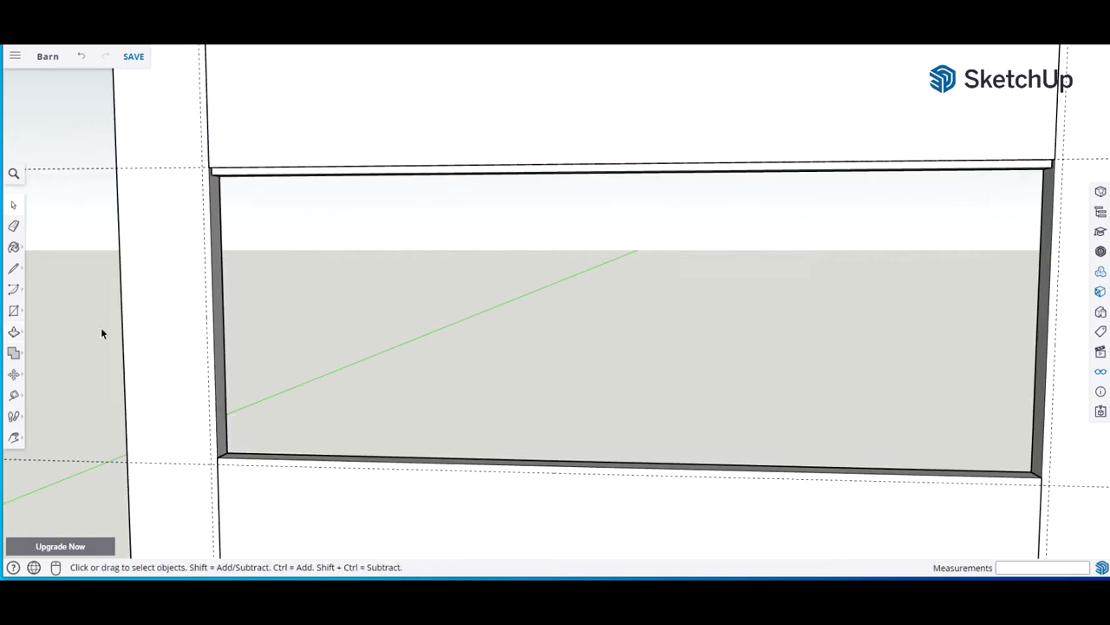
{"action": "scroll", "coordinate": [514, 283], "scroll_direction": "down", "scroll_amount": 5}
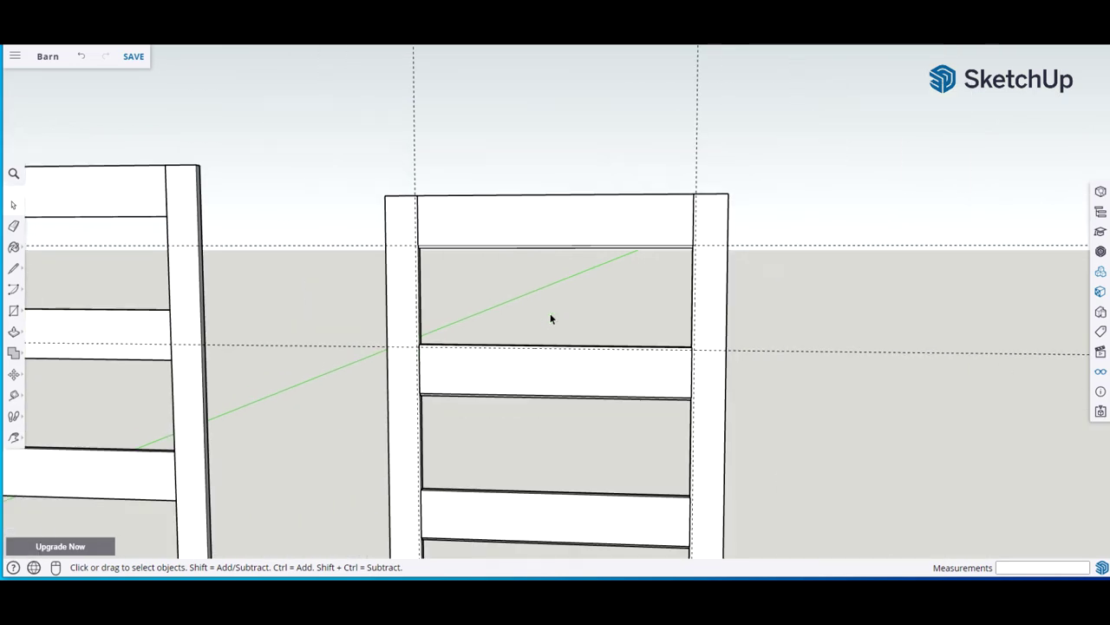
Save the model, make the bottom rail unique, and flip it along its blue axis
{"action": "middle_click_drag", "start_coordinate": [543, 328], "coordinate": [555, 300]}
{"action": "middle_click_drag", "start_coordinate": [474, 398], "coordinate": [538, 257], "text": "shift"}
{"action": "middle_click_drag", "start_coordinate": [546, 391], "coordinate": [559, 277], "text": "shift"}
{"action": "mouse_move", "coordinate": [555, 499]}
{"action": "middle_mouse_down", "text": "shift"}
{"action": "mouse_move", "coordinate": [552, 286]}
{"action": "mouse_move", "coordinate": [570, 327]}
{"action": "middle_mouse_up", "text": "shift"}
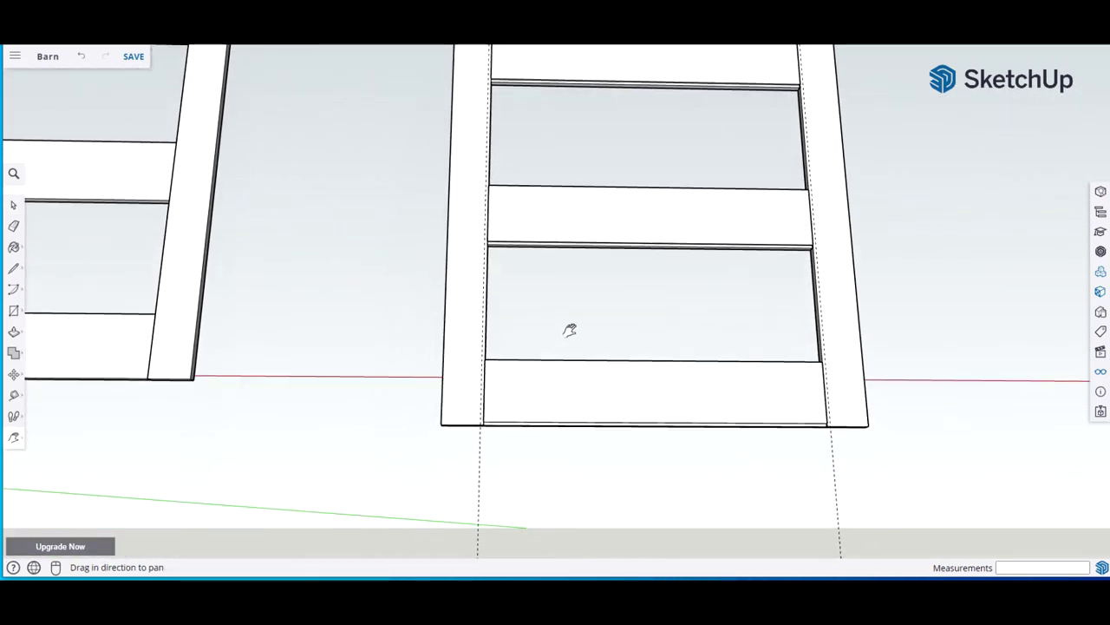
{"action": "key", "text": "space"}
{"action": "left_click", "coordinate": [656, 400]}
{"action": "key", "text": "ctrl+s"}
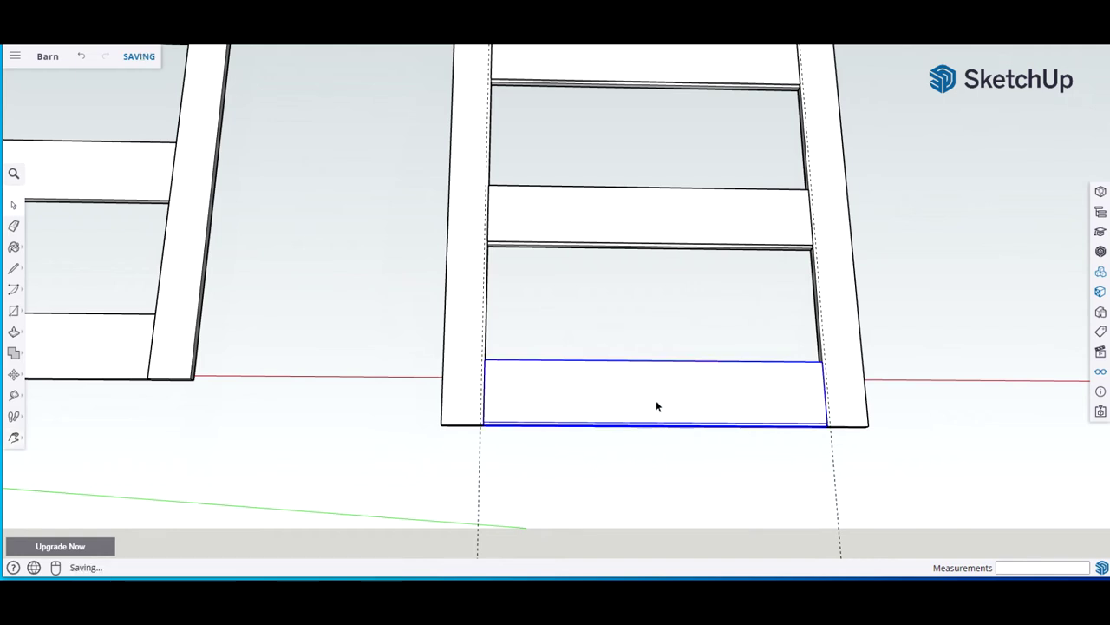
{"action": "right_click", "coordinate": [656, 406]}
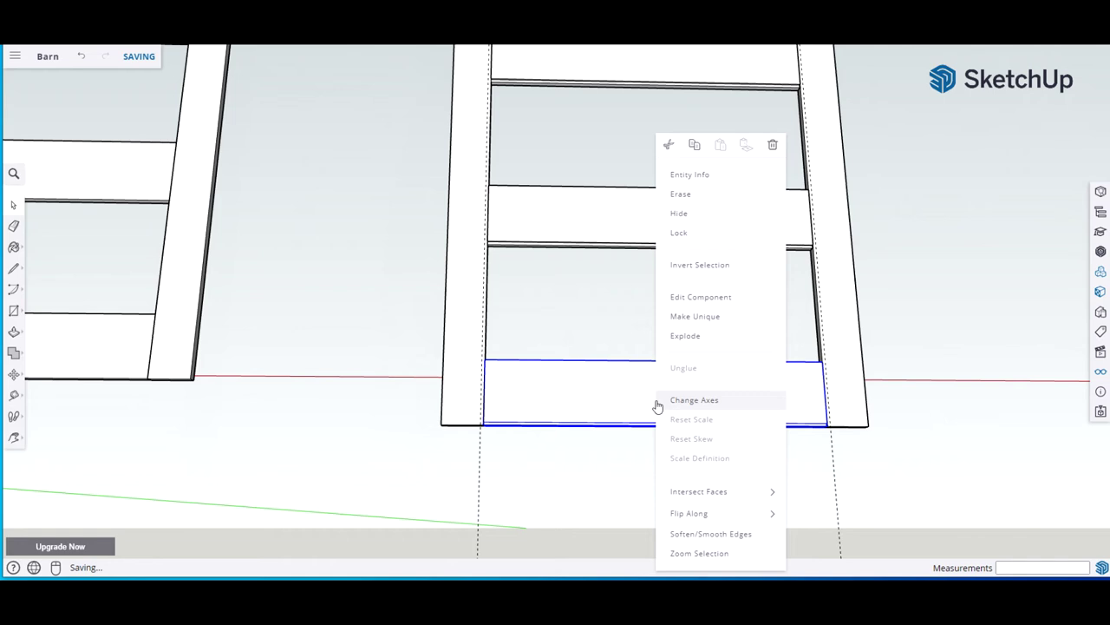
{"action": "left_click", "coordinate": [700, 318]}
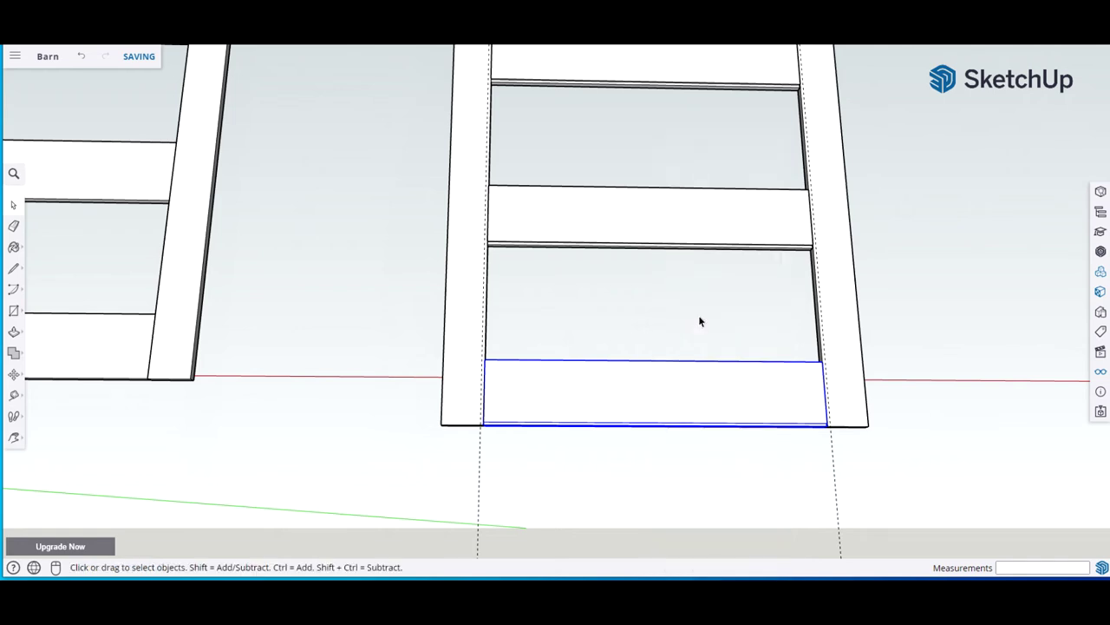
{"action": "right_click", "coordinate": [611, 407]}
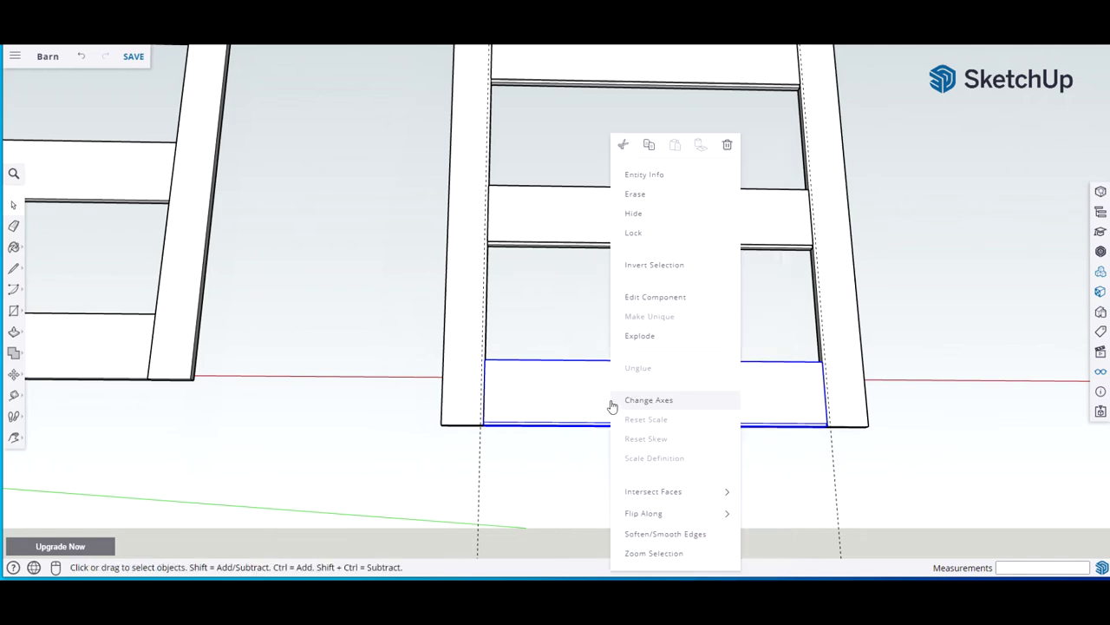
{"action": "mouse_move", "coordinate": [680, 518]}
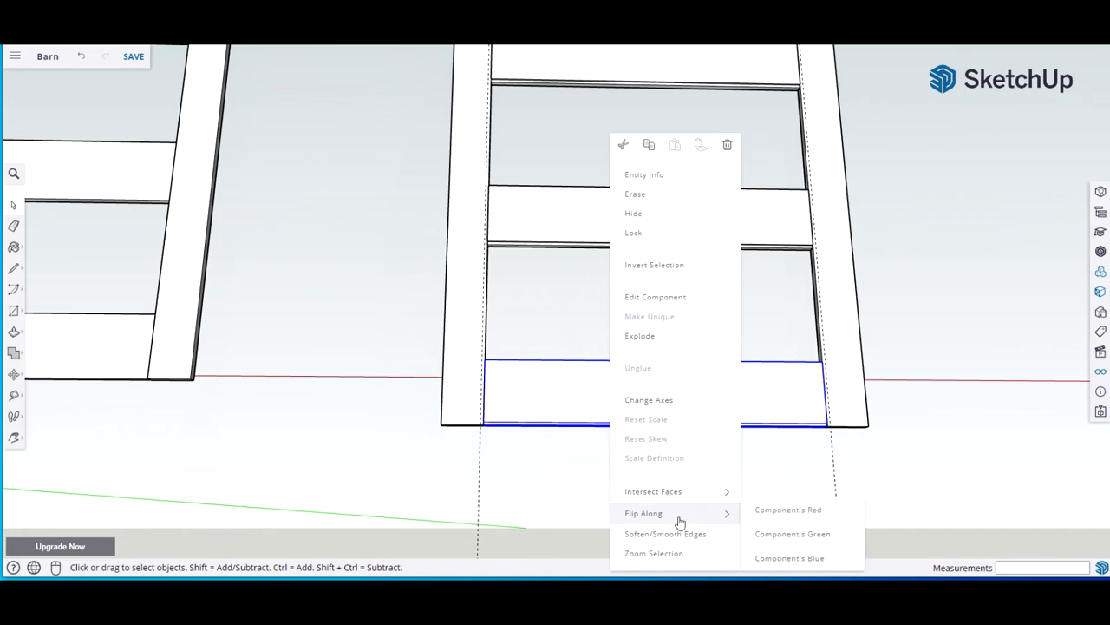
{"action": "left_click", "coordinate": [763, 557]}
{"action": "left_click", "coordinate": [728, 506]}
Make the frame's top rail a unique component
{"action": "middle_click_drag", "start_coordinate": [706, 461], "coordinate": [684, 550]}
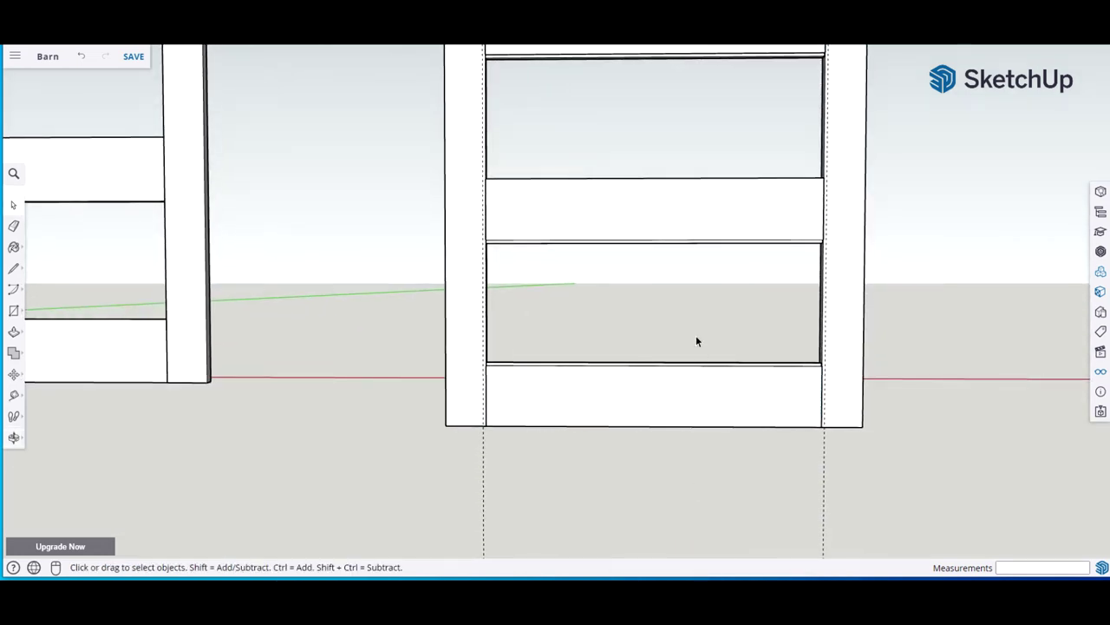
{"action": "scroll", "coordinate": [699, 327], "scroll_direction": "down", "scroll_amount": 1}
{"action": "middle_click_drag", "start_coordinate": [691, 176], "coordinate": [603, 341], "text": "shift"}
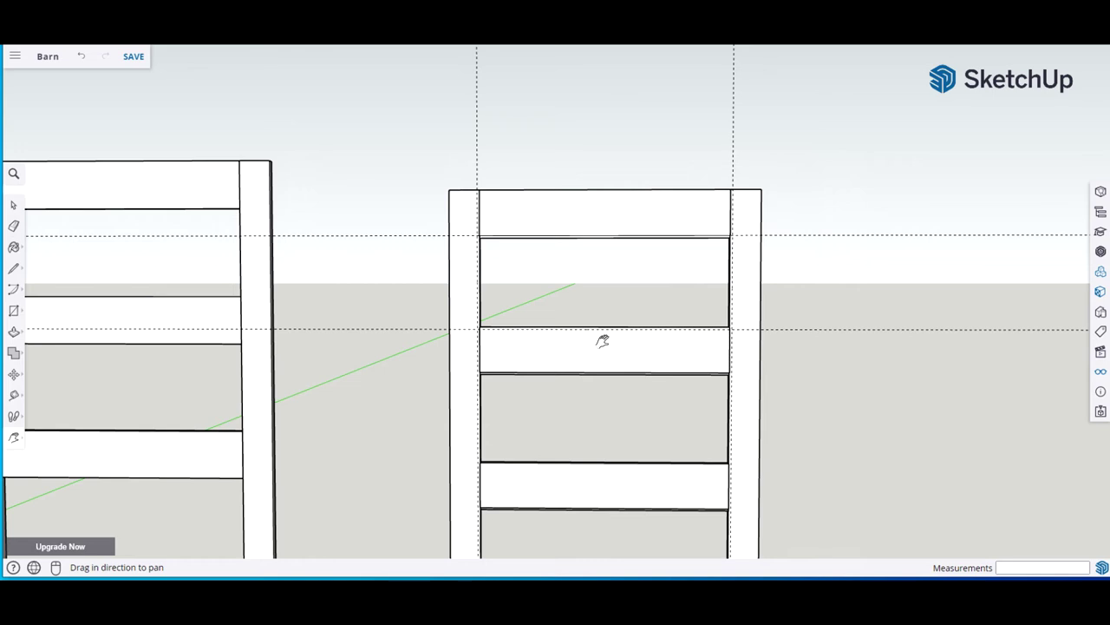
{"action": "middle_click_drag", "start_coordinate": [605, 280], "coordinate": [606, 280], "text": "shift"}
{"action": "left_click", "coordinate": [604, 210]}
{"action": "right_click", "coordinate": [603, 210]}
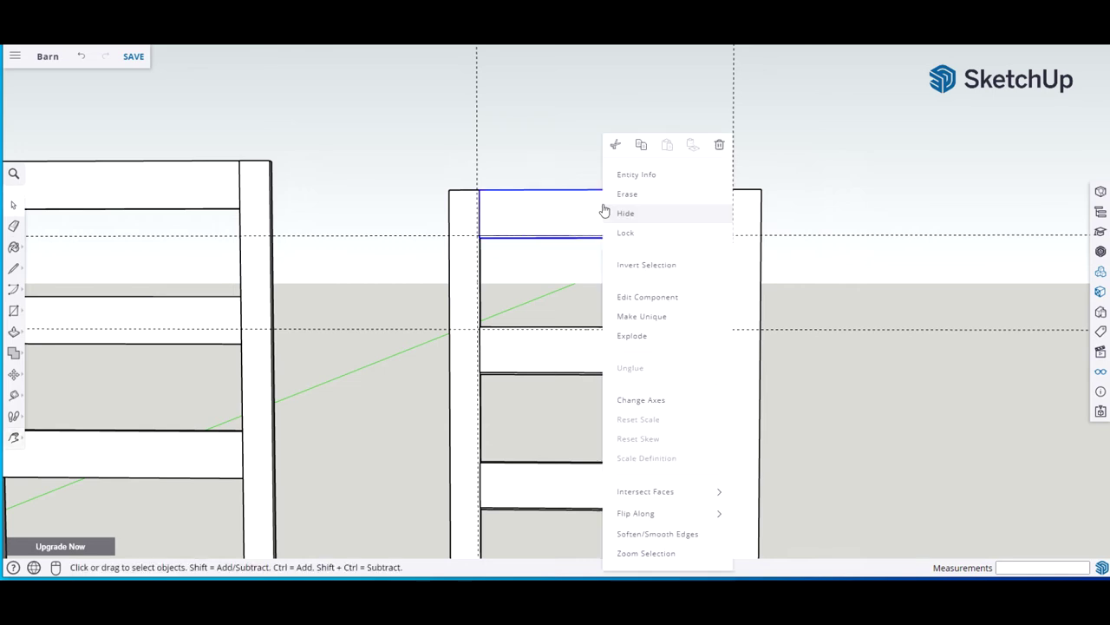
{"action": "left_click", "coordinate": [622, 314]}
{"action": "left_click", "coordinate": [600, 276]}
{"action": "scroll", "coordinate": [570, 344], "scroll_direction": "up", "scroll_amount": 5}
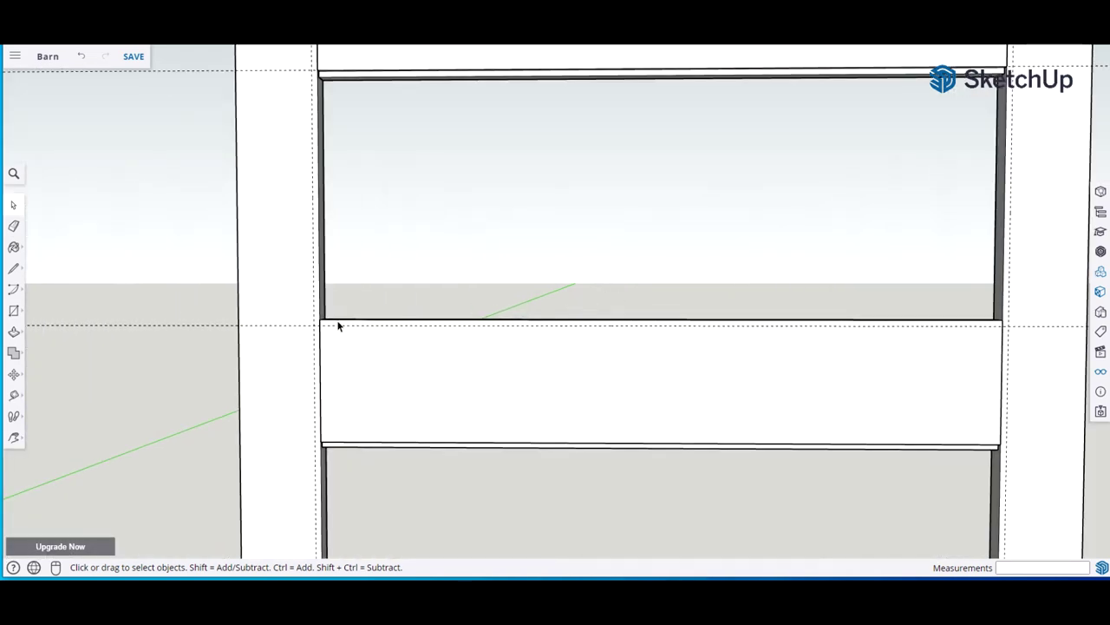
Inside the middle rail component, draw a rectangle along its top edge and extrude it into a thin 1/4-inch strip
{"action": "left_click", "coordinate": [722, 396]}
{"action": "right_click", "coordinate": [722, 395]}
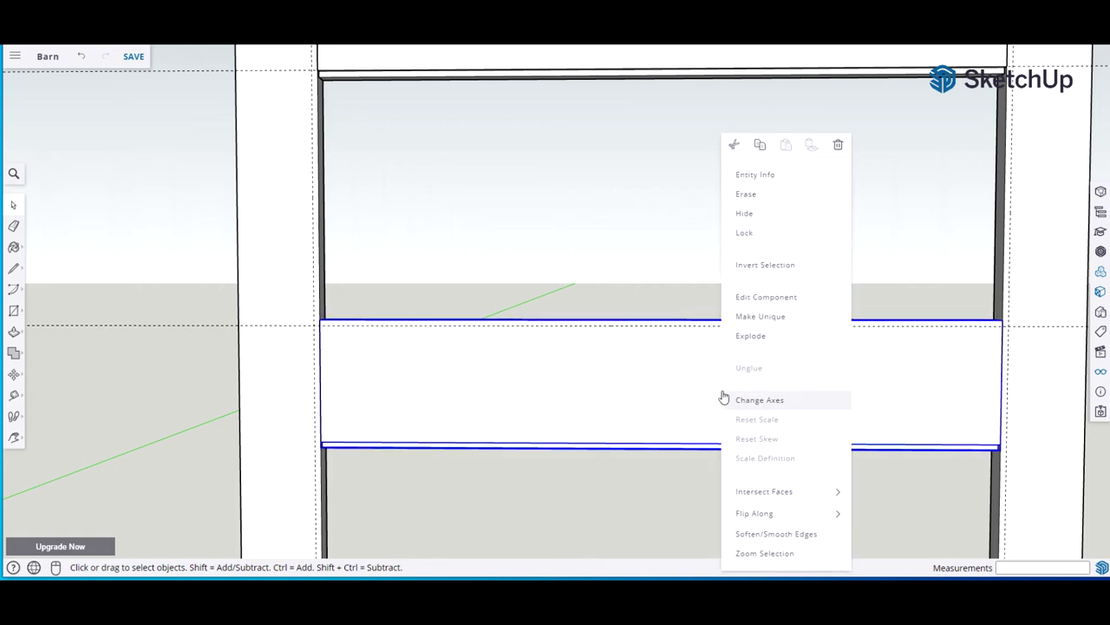
{"action": "left_click", "coordinate": [777, 300]}
{"action": "scroll", "coordinate": [598, 374], "scroll_direction": "up", "scroll_amount": 2}
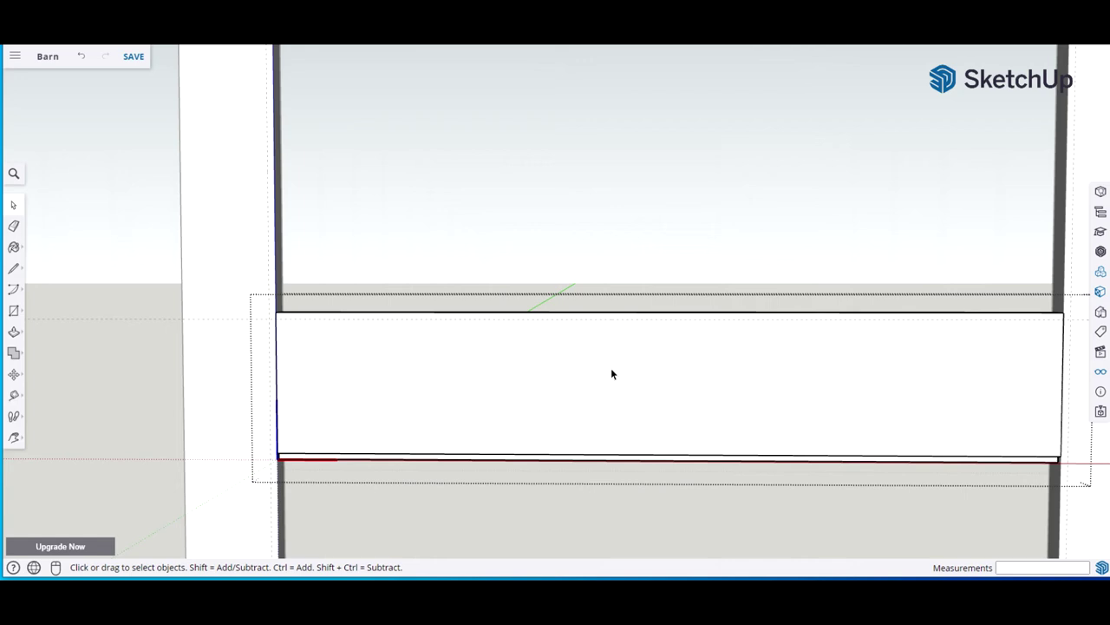
{"action": "scroll", "coordinate": [610, 374], "scroll_direction": "up", "scroll_amount": 1}
{"action": "middle_click_drag", "start_coordinate": [656, 290], "coordinate": [599, 259], "text": "shift"}
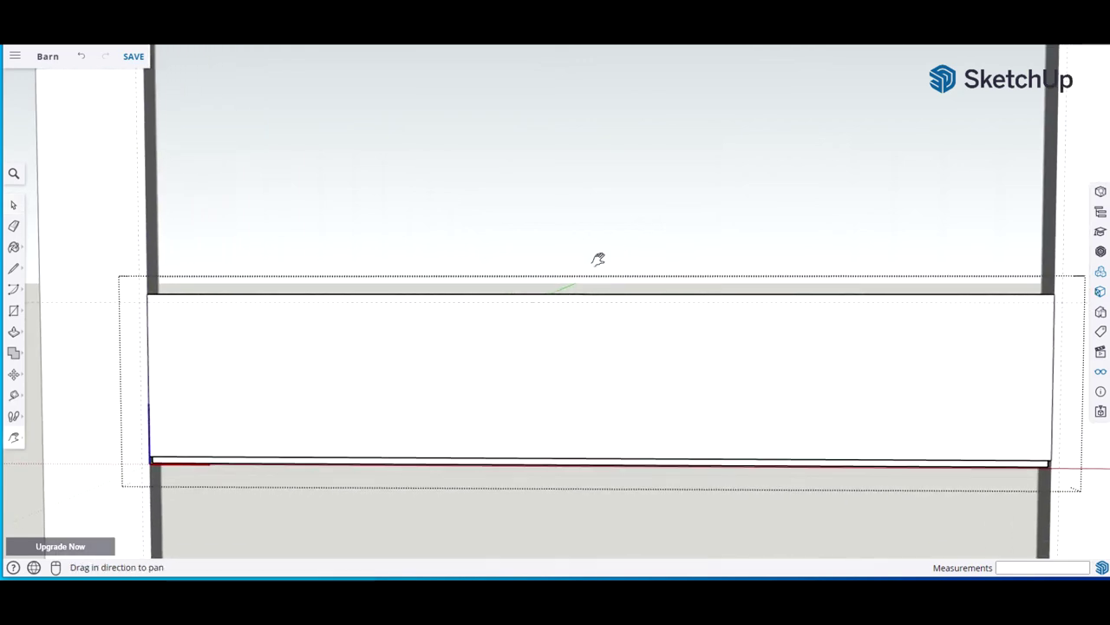
{"action": "key", "text": "r"}
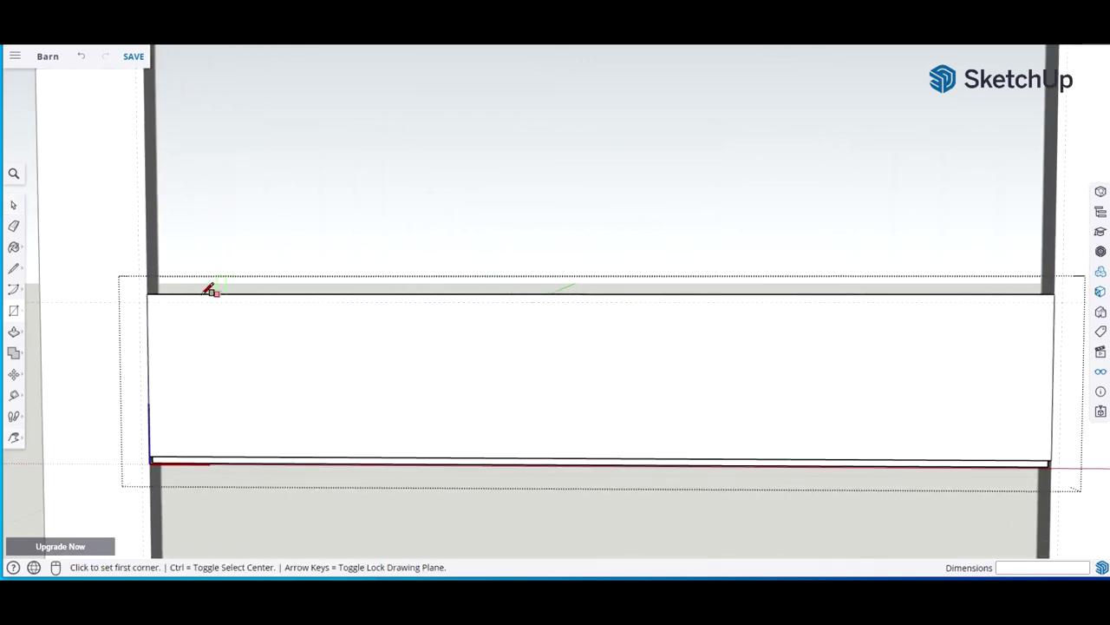
{"action": "left_click", "coordinate": [150, 298]}
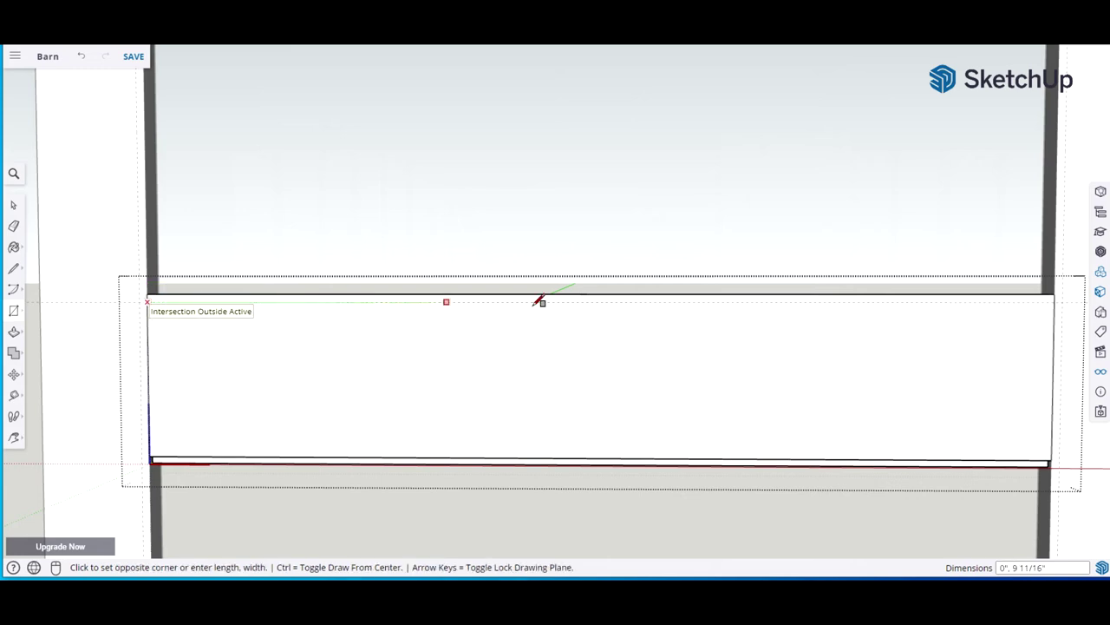
{"action": "left_click", "coordinate": [1060, 289]}
{"action": "key", "text": "p"}
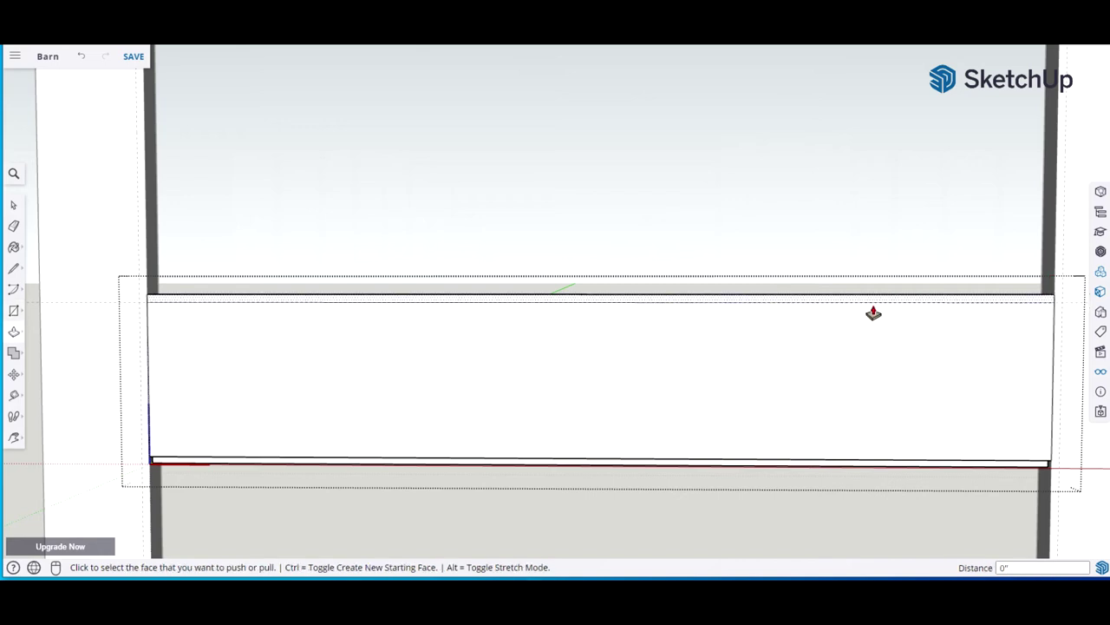
{"action": "left_click", "coordinate": [736, 307]}
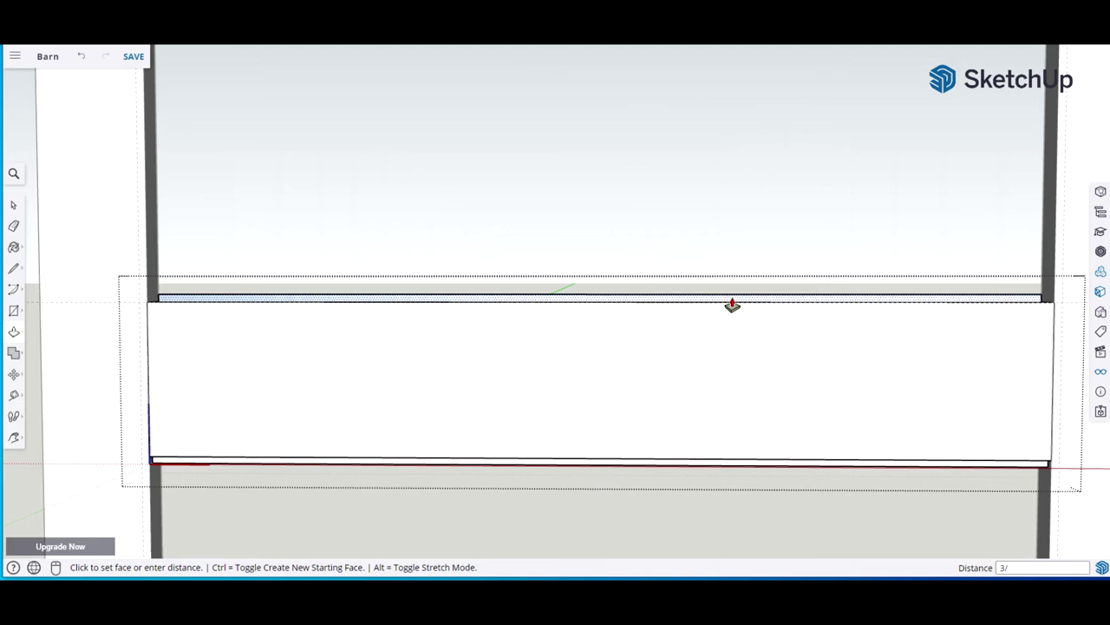
{"action": "left_click", "coordinate": [732, 305]}
{"action": "key", "text": "space"}
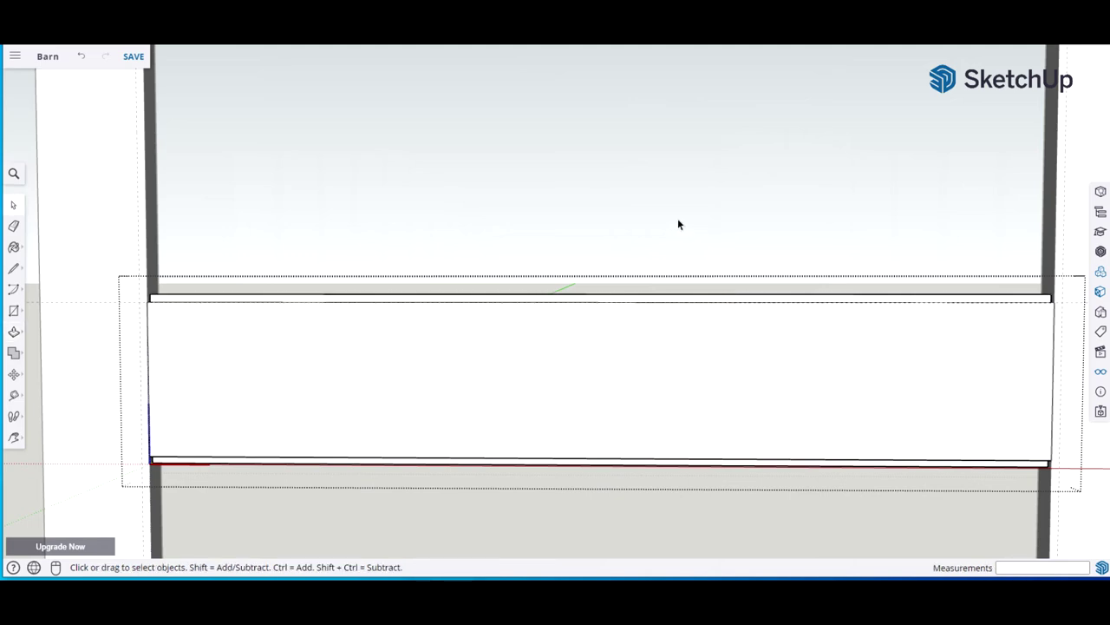
Pan and zoom to bring the frame opening and its side post into view
{"action": "left_click", "coordinate": [651, 212]}
{"action": "scroll", "coordinate": [653, 202], "scroll_direction": "down", "scroll_amount": 6}
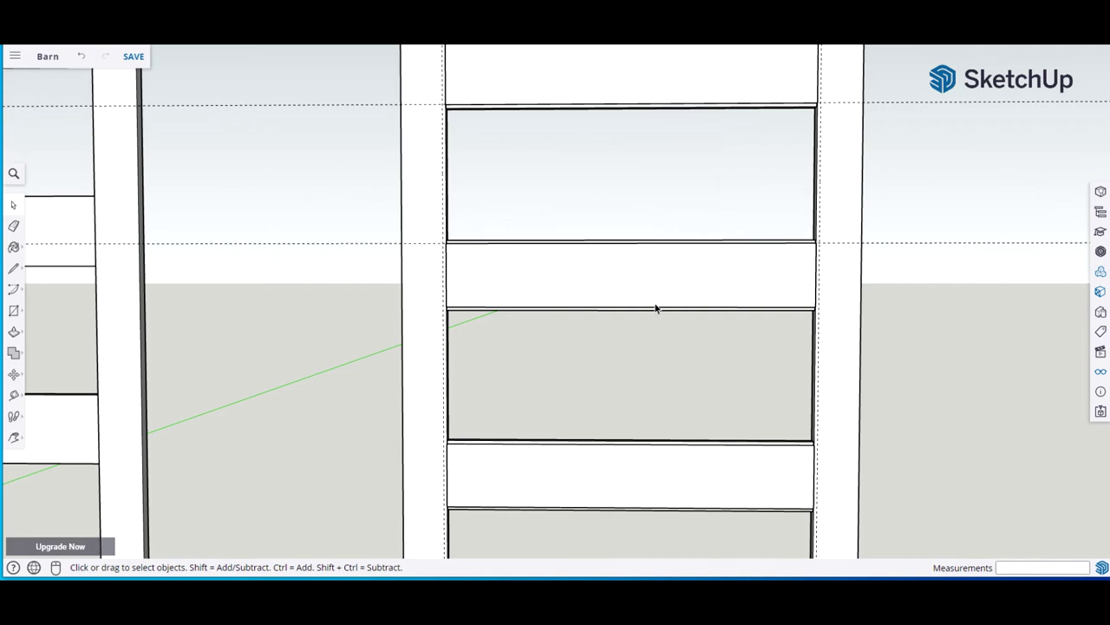
{"action": "key", "text": "h"}
{"action": "mouse_move", "coordinate": [650, 226]}
{"action": "left_mouse_down"}
{"action": "mouse_move", "coordinate": [642, 292]}
{"action": "mouse_move", "coordinate": [647, 220]}
{"action": "left_mouse_up"}
{"action": "left_click_drag", "start_coordinate": [635, 355], "coordinate": [602, 339]}
{"action": "left_click_drag", "start_coordinate": [615, 263], "coordinate": [617, 190]}
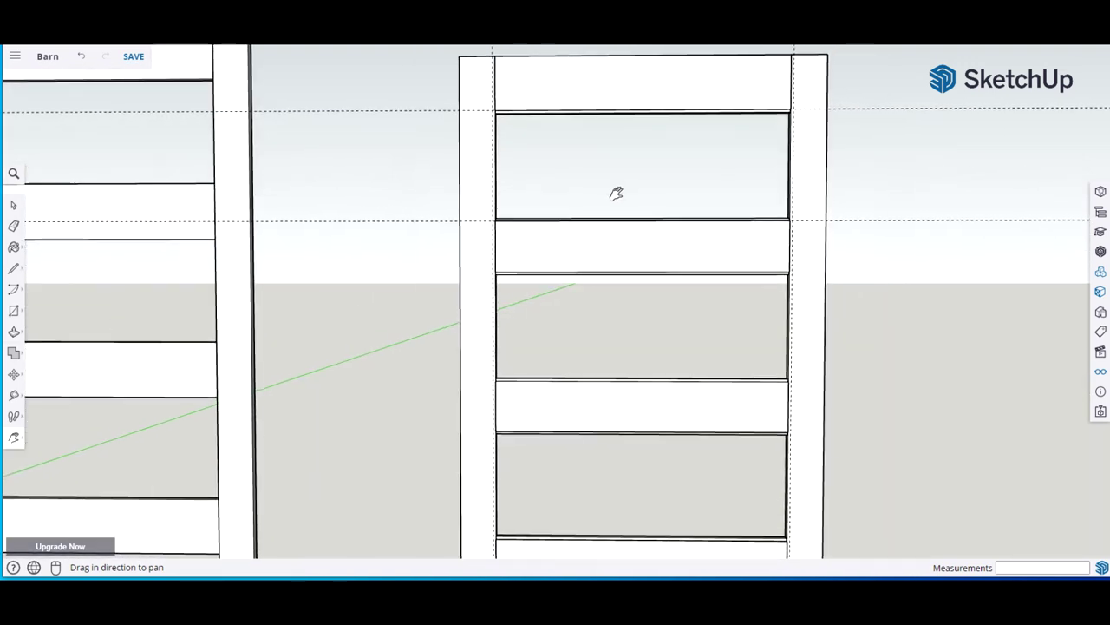
{"action": "scroll", "coordinate": [615, 196], "scroll_direction": "up", "scroll_amount": 2}
{"action": "scroll", "coordinate": [576, 175], "scroll_direction": "up", "scroll_amount": 2}
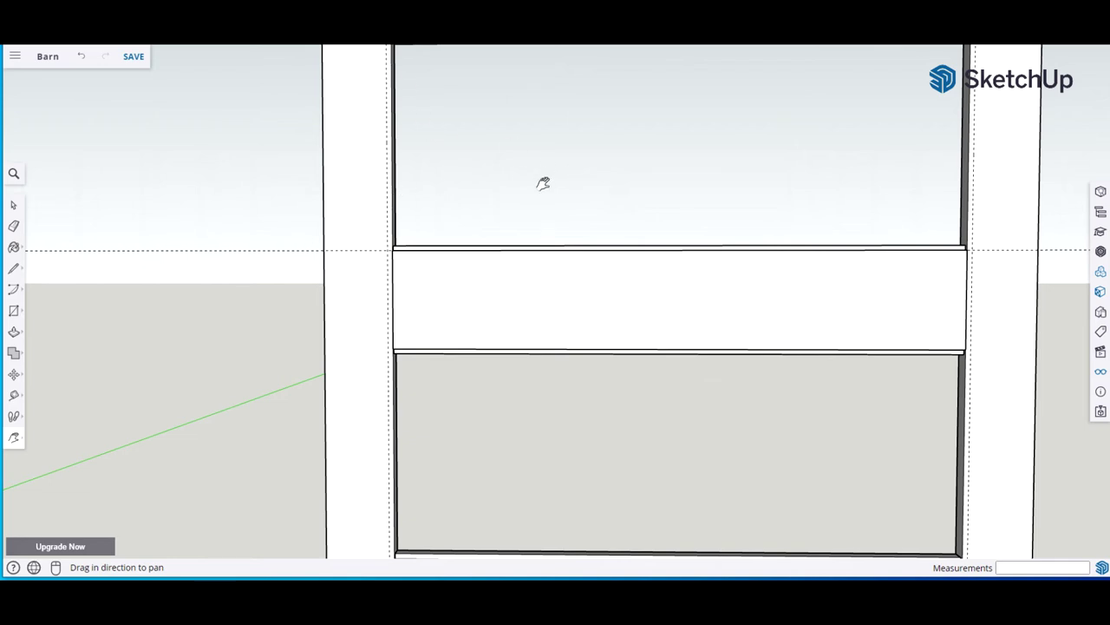
{"action": "scroll", "coordinate": [543, 183], "scroll_direction": "up", "scroll_amount": 2}
{"action": "left_click_drag", "start_coordinate": [542, 177], "coordinate": [650, 318]}
{"action": "scroll", "coordinate": [651, 307], "scroll_direction": "up", "scroll_amount": 3}
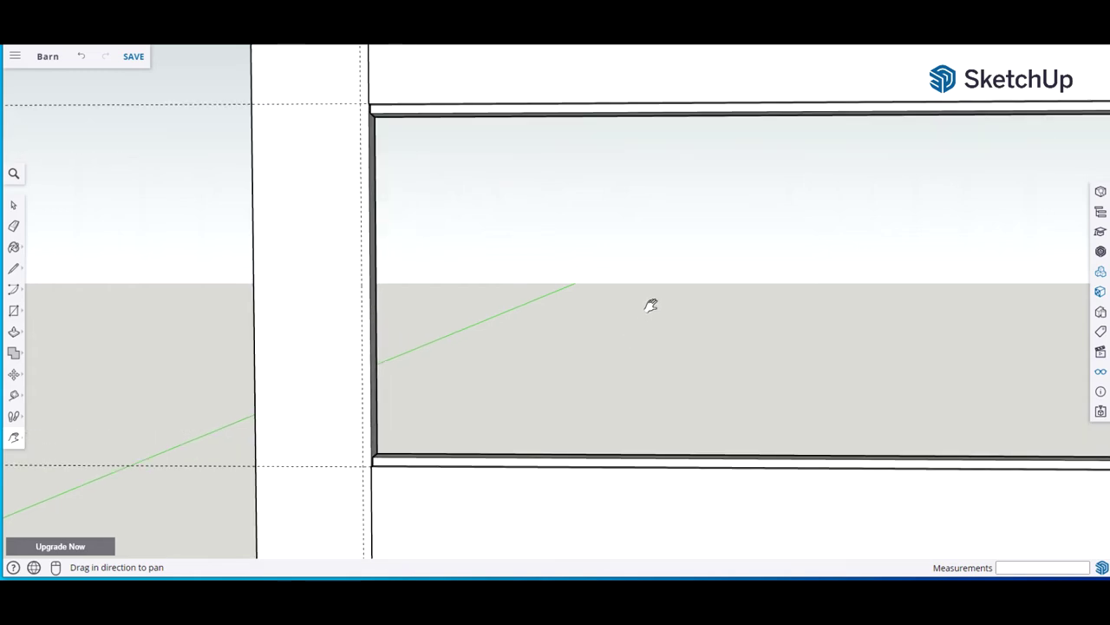
{"action": "key", "text": "space"}
{"action": "left_click", "coordinate": [304, 250]}
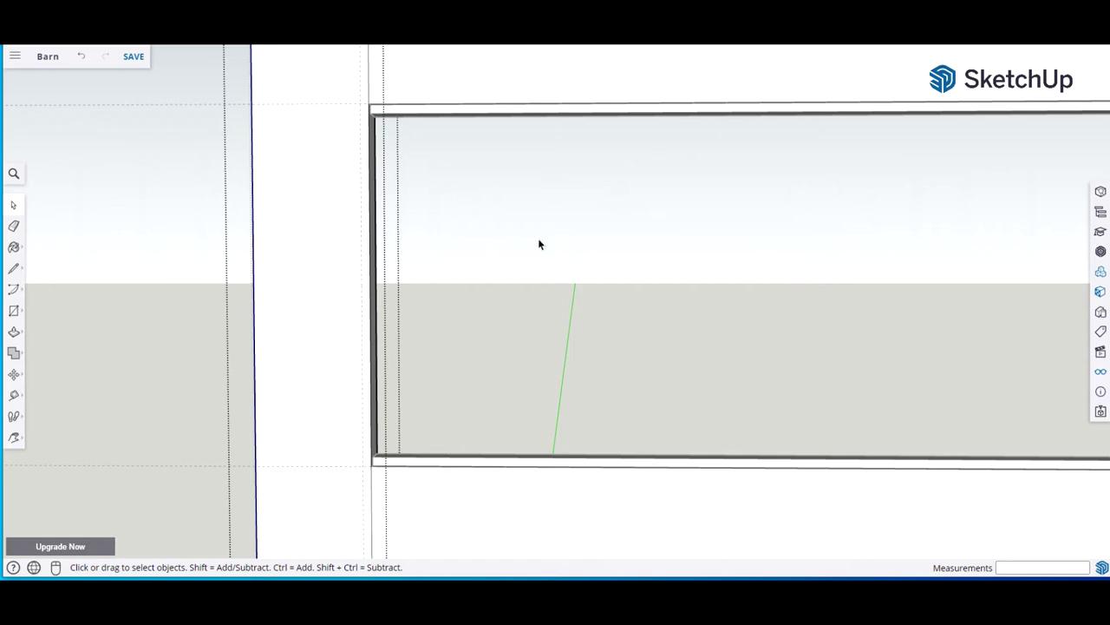
{"action": "left_click", "coordinate": [543, 244]}
Open the side post component for editing and orbit to see the opening's side
{"action": "right_click", "coordinate": [321, 248]}
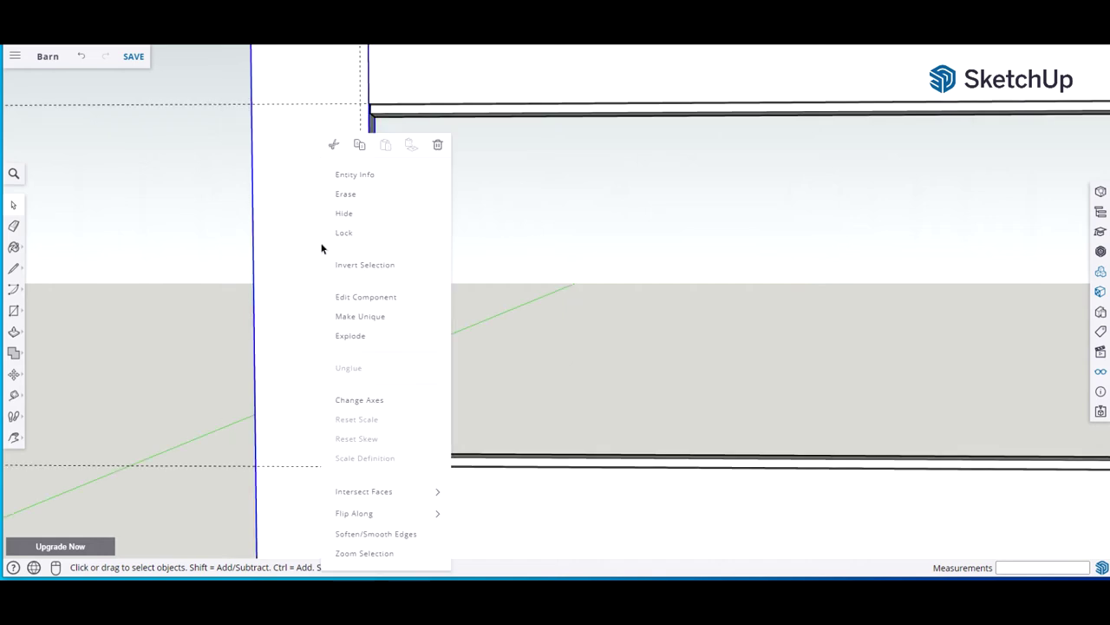
{"action": "left_click", "coordinate": [345, 298]}
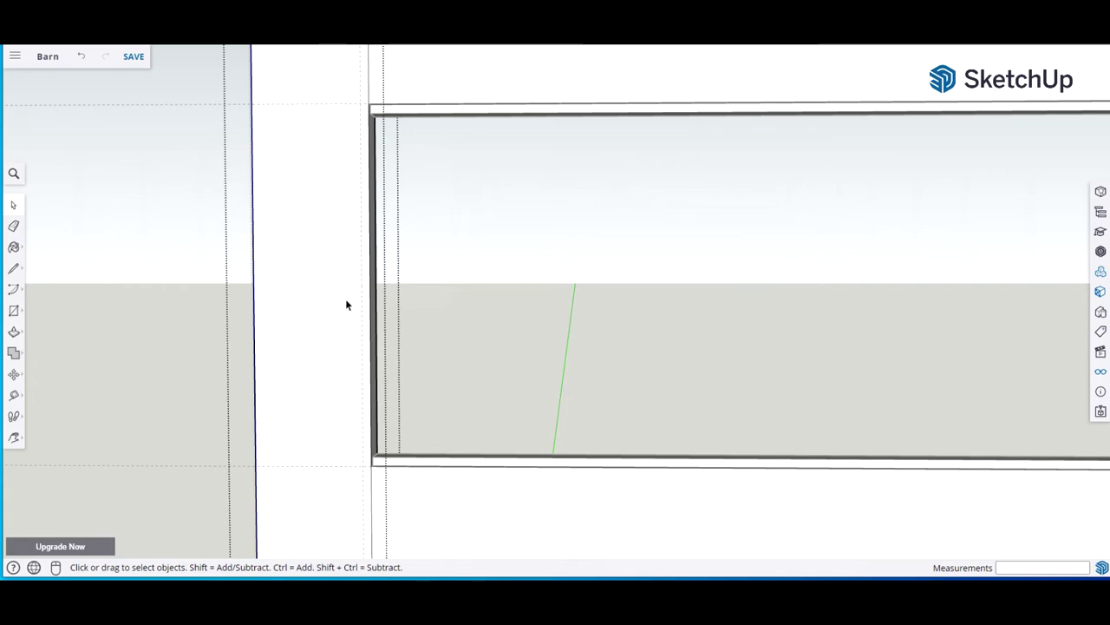
{"action": "key", "text": "r"}
{"action": "key", "text": "o"}
{"action": "mouse_move", "coordinate": [465, 248]}
{"action": "left_mouse_down"}
{"action": "mouse_move", "coordinate": [285, 275]}
{"action": "mouse_move", "coordinate": [168, 258]}
{"action": "left_mouse_up"}
{"action": "mouse_move", "coordinate": [534, 207]}
{"action": "left_mouse_down"}
{"action": "mouse_move", "coordinate": [575, 218]}
{"action": "mouse_move", "coordinate": [459, 228]}
{"action": "mouse_move", "coordinate": [545, 208]}
{"action": "left_mouse_up"}
Draw a thin rectangle down the opening's side and push/pull it out 0.25 inch
{"action": "key", "text": "r"}
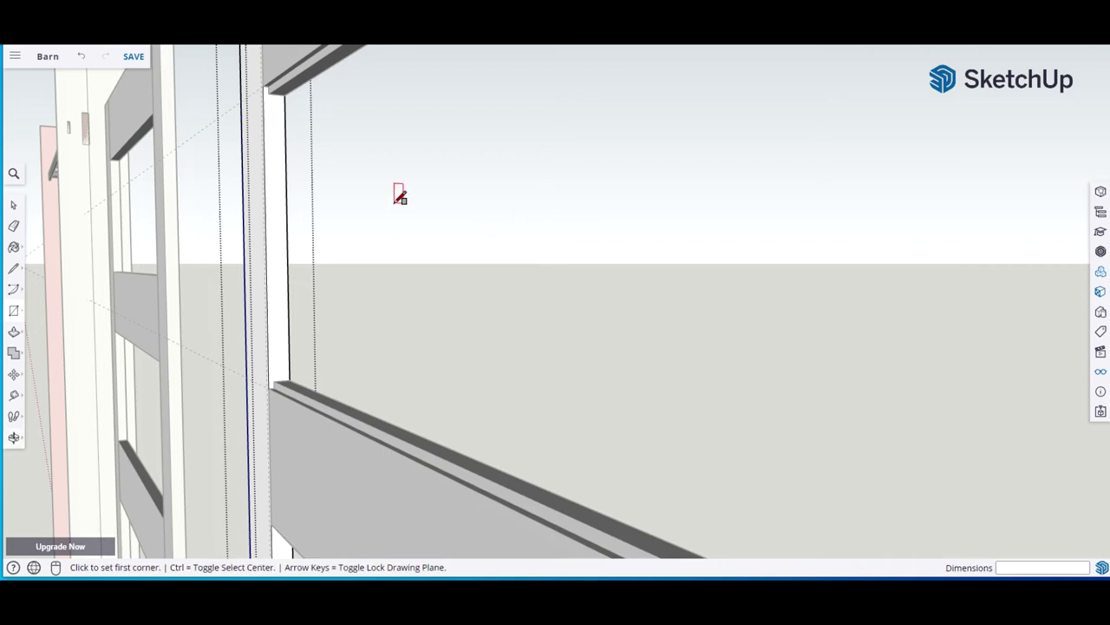
{"action": "scroll", "coordinate": [399, 196], "scroll_direction": "up", "scroll_amount": 2}
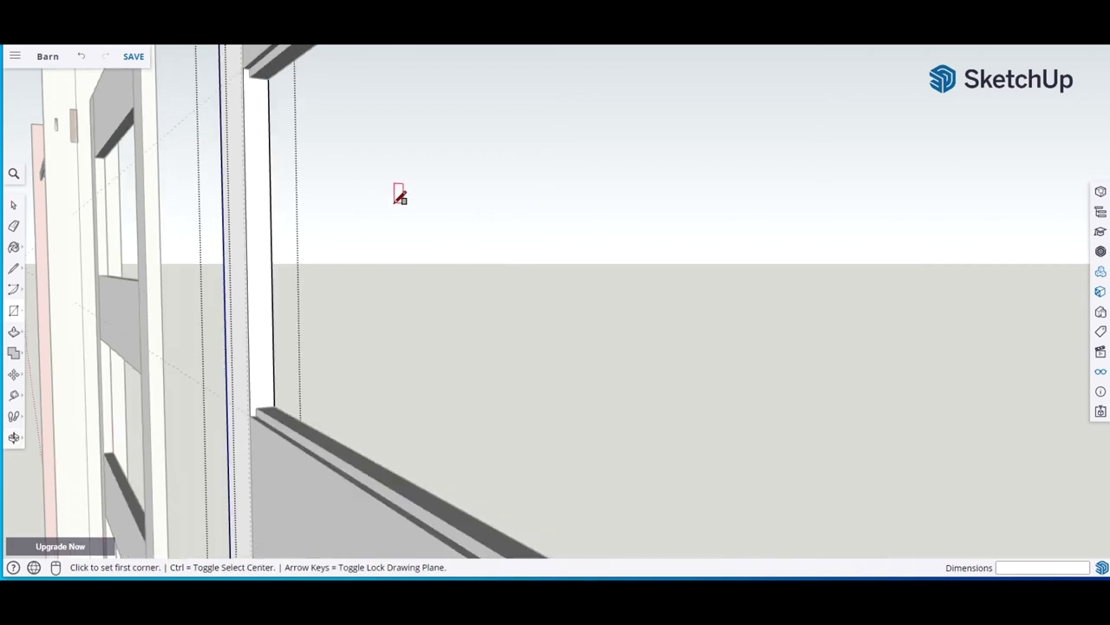
{"action": "left_click", "coordinate": [249, 68]}
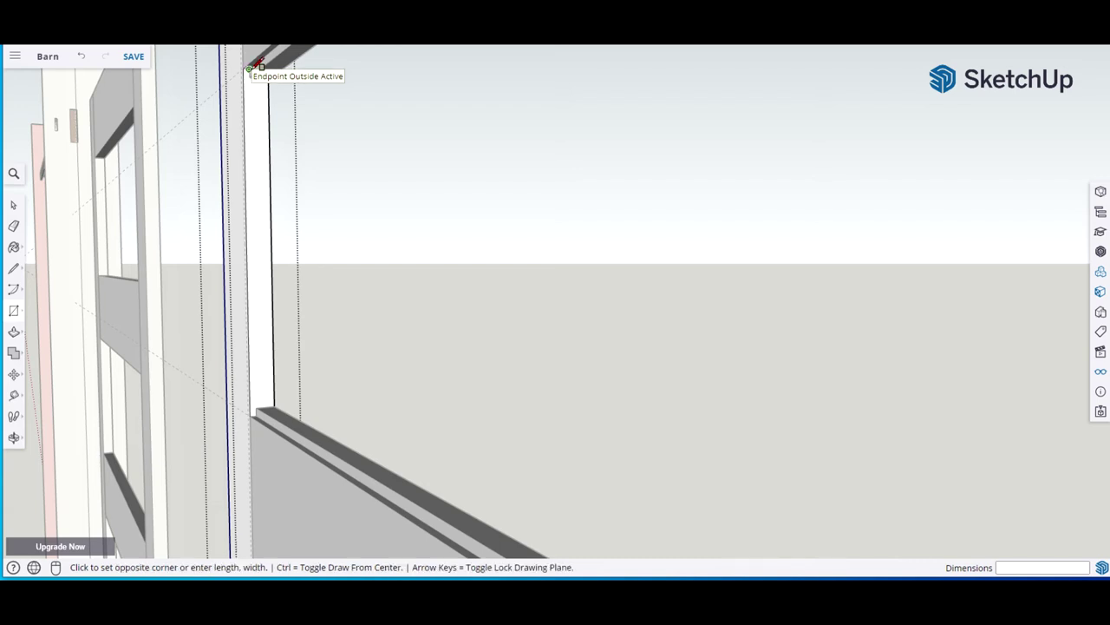
{"action": "left_click", "coordinate": [254, 409]}
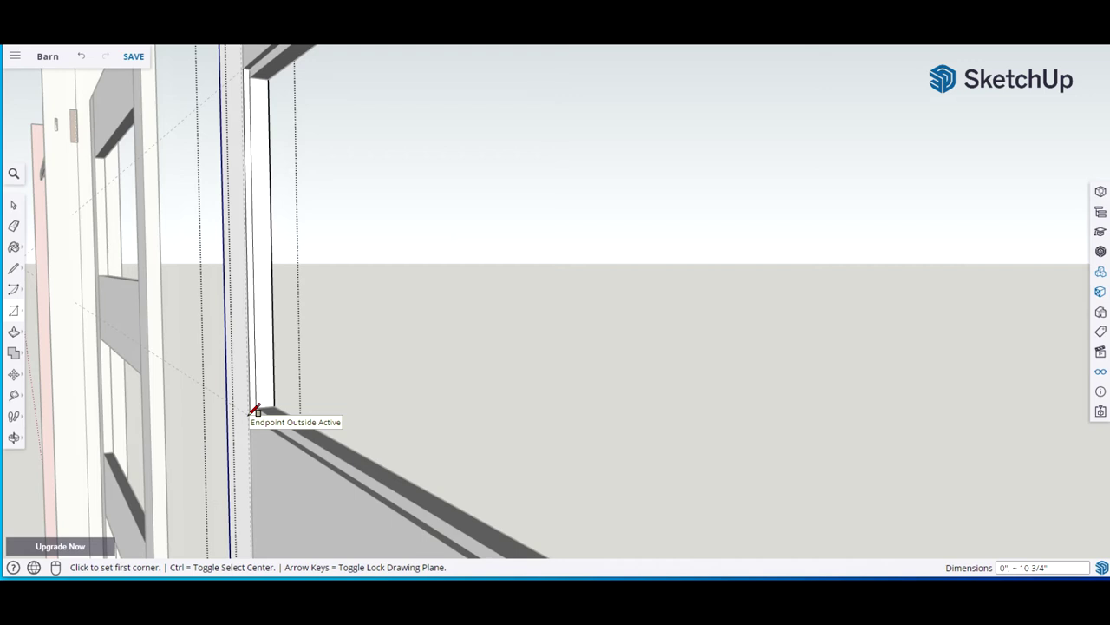
{"action": "key", "text": "p"}
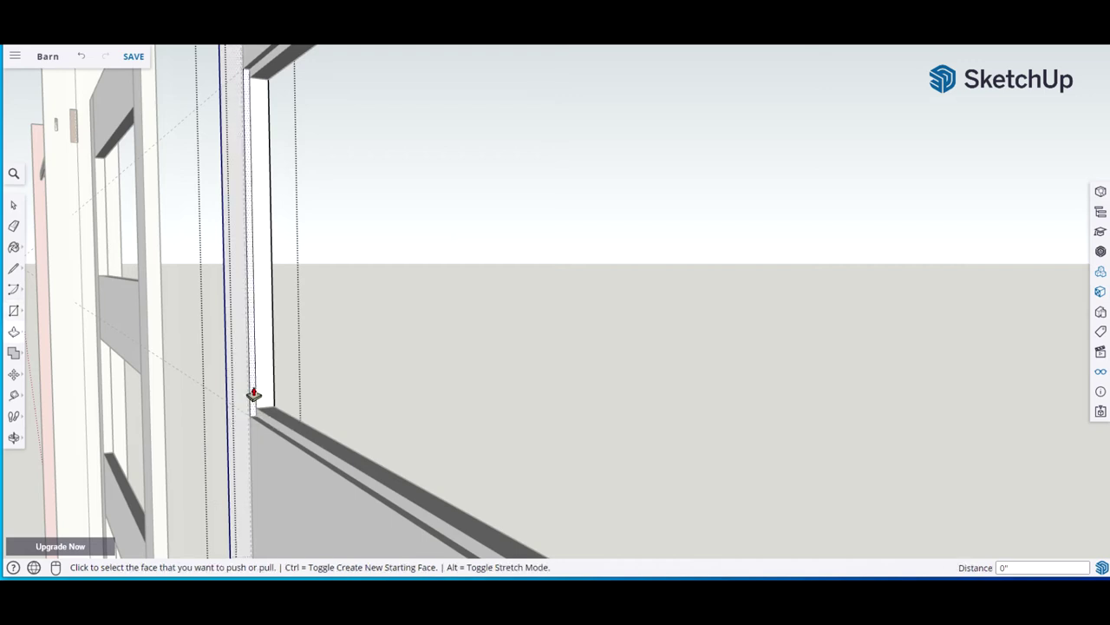
{"action": "left_click", "coordinate": [253, 394]}
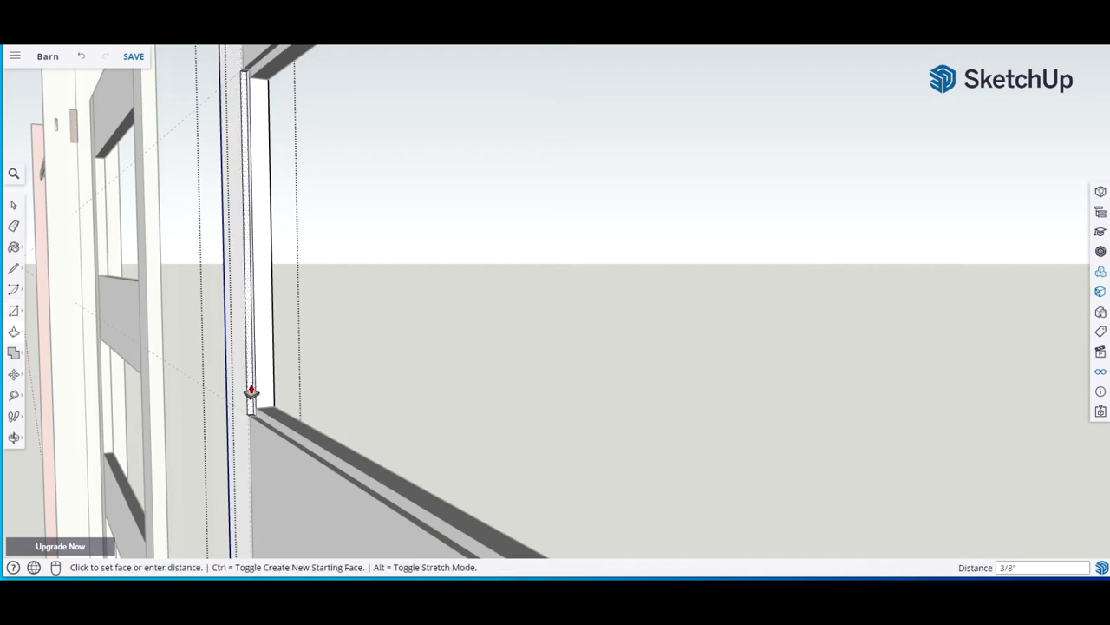
{"action": "key", "text": "Return"}
{"action": "key", "text": "space"}
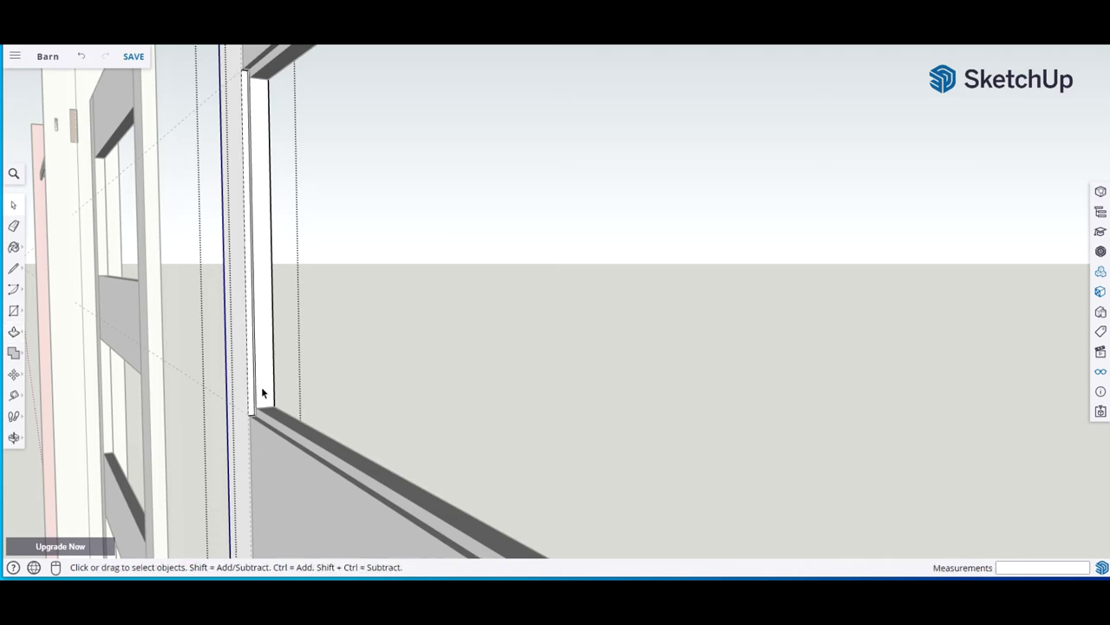
{"action": "scroll", "coordinate": [371, 348], "scroll_direction": "up", "scroll_amount": 2}
Orbit to view the frame post at an angle and open it for editing
{"action": "middle_click_drag", "start_coordinate": [371, 347], "coordinate": [511, 335]}
{"action": "middle_click_drag", "start_coordinate": [834, 310], "coordinate": [513, 360], "text": "shift"}
{"action": "middle_click_drag", "start_coordinate": [723, 293], "coordinate": [568, 278]}
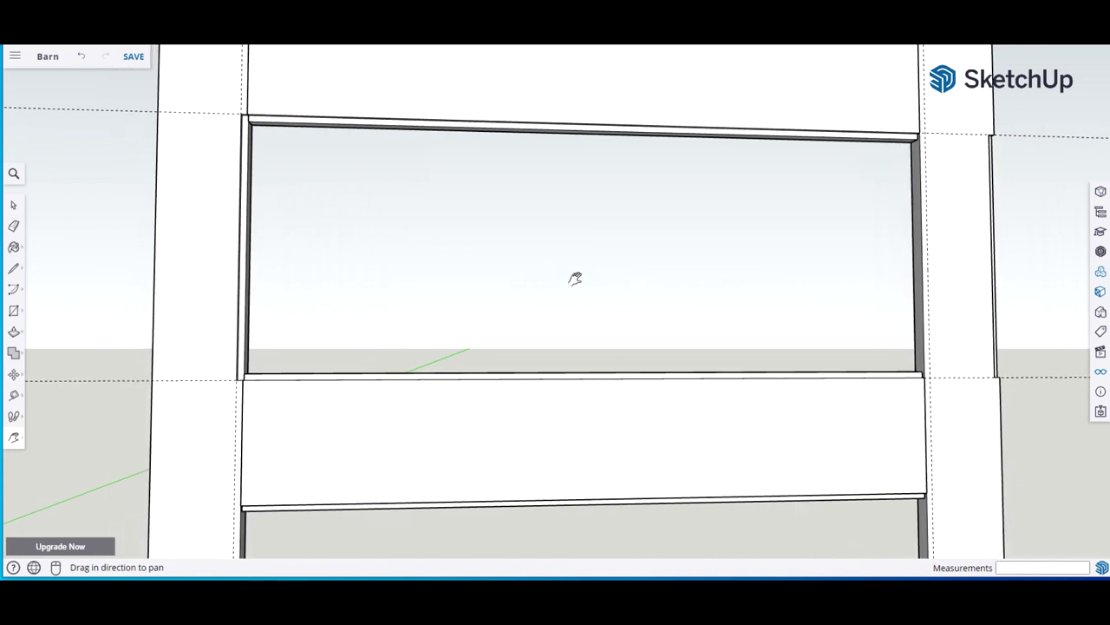
{"action": "middle_click_drag", "start_coordinate": [549, 366], "coordinate": [569, 153], "text": "shift"}
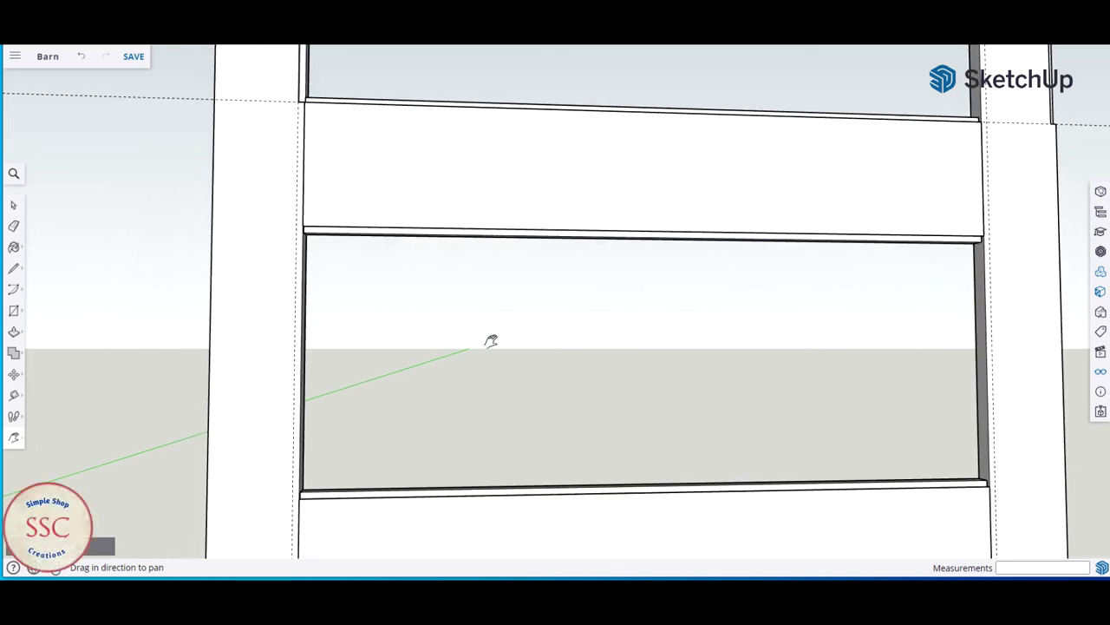
{"action": "middle_click_drag", "start_coordinate": [748, 341], "coordinate": [310, 293]}
{"action": "key", "text": "space"}
{"action": "double_click", "coordinate": [270, 292]}
{"action": "key", "text": "r"}
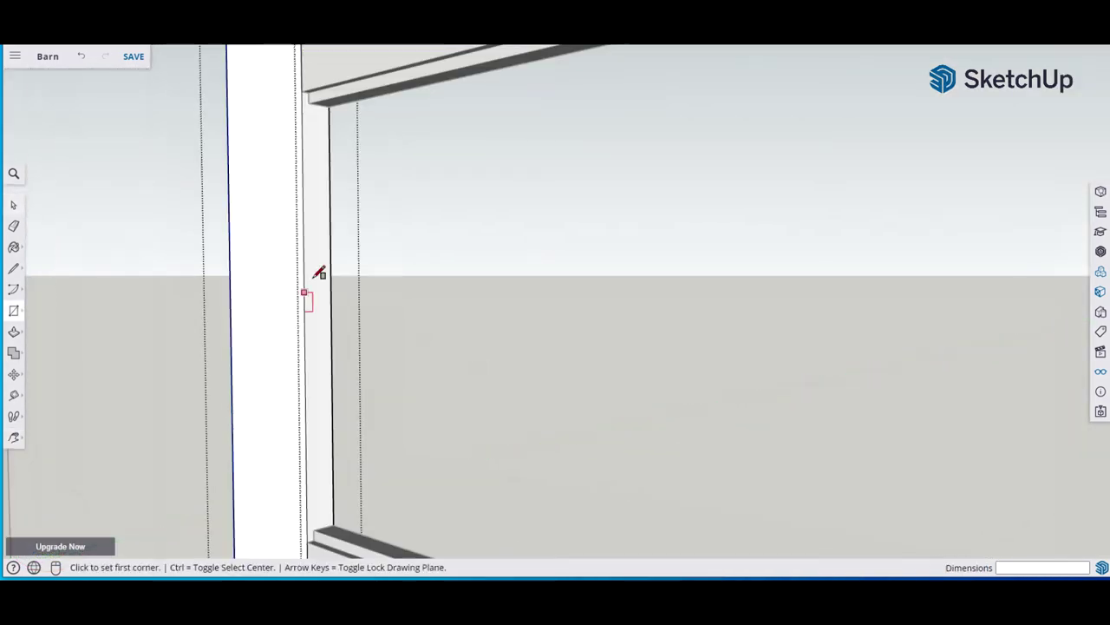
{"action": "key", "text": "p"}
{"action": "key", "text": "space"}
{"action": "key", "text": "h"}
{"action": "left_click_drag", "start_coordinate": [329, 483], "coordinate": [425, 234]}
Draw a thin strip down the post's side and pull it out 0.2 inch
{"action": "key", "text": "r"}
{"action": "left_click", "coordinate": [295, 90]}
{"action": "left_click", "coordinate": [302, 544]}
{"action": "type", "text": "p.2"}
{"action": "key", "text": "Return"}
{"action": "key", "text": "space"}
Draw a small rectangle at the bottom of the post
{"action": "key", "text": "h"}
{"action": "left_click_drag", "start_coordinate": [468, 419], "coordinate": [338, 219]}
{"action": "middle_click_drag", "start_coordinate": [408, 287], "coordinate": [421, 280]}
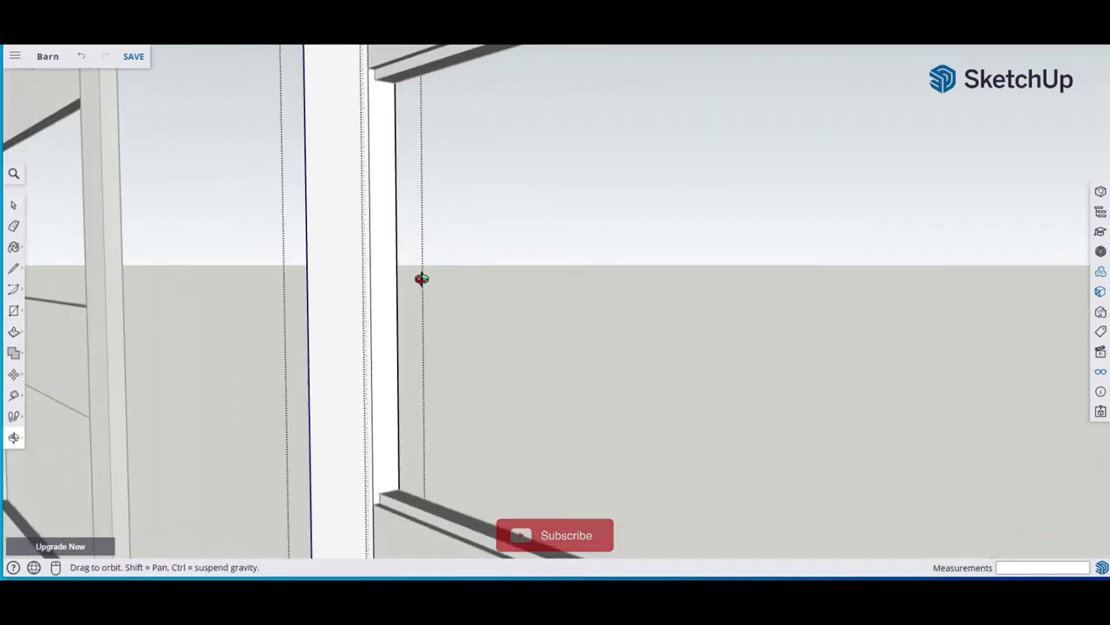
{"action": "key", "text": "r"}
{"action": "left_click", "coordinate": [385, 477]}
{"action": "left_click", "coordinate": [385, 500]}
{"action": "key", "text": "p"}
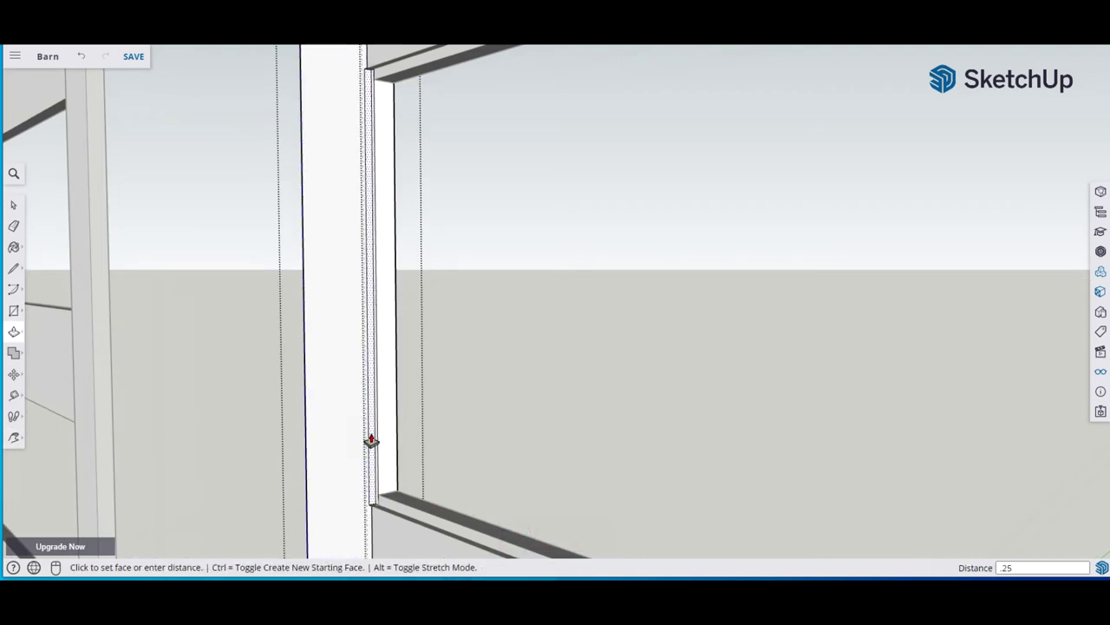
Draw another strip up the post's side and pull it out 1/4 inch
{"action": "key", "text": "h"}
{"action": "left_click_drag", "start_coordinate": [372, 442], "coordinate": [469, 309]}
{"action": "middle_click_drag", "start_coordinate": [470, 309], "coordinate": [461, 312]}
{"action": "key", "text": "r"}
{"action": "left_click", "coordinate": [347, 54]}
{"action": "left_click", "coordinate": [357, 531]}
{"action": "key", "text": "p"}
{"action": "left_click", "coordinate": [349, 460]}
{"action": "key", "text": "space"}
{"action": "middle_click_drag", "start_coordinate": [420, 452], "coordinate": [498, 406]}
{"action": "middle_click_drag", "start_coordinate": [704, 130], "coordinate": [546, 416], "text": "shift"}
{"action": "scroll", "coordinate": [486, 359], "scroll_direction": "down", "scroll_amount": 5}
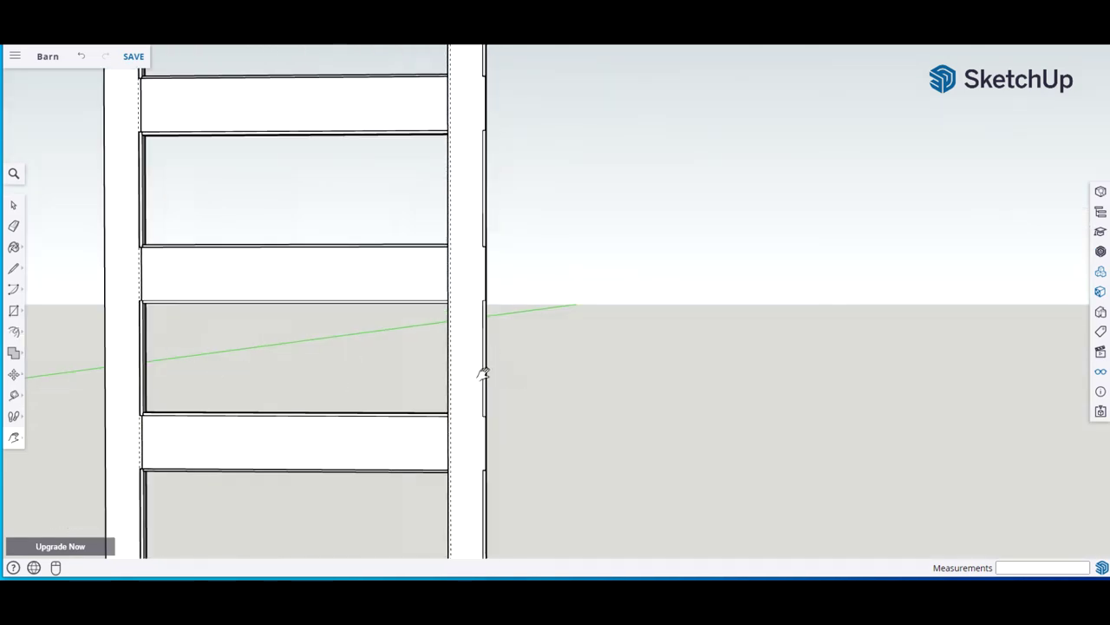
Delete all guide lines from the model using the Display panel
{"action": "scroll", "coordinate": [293, 362], "scroll_direction": "down", "scroll_amount": 2}
{"action": "middle_click_drag", "start_coordinate": [295, 359], "coordinate": [351, 344]}
{"action": "scroll", "coordinate": [338, 342], "scroll_direction": "down", "scroll_amount": 2}
{"action": "scroll", "coordinate": [328, 339], "scroll_direction": "up", "scroll_amount": 1}
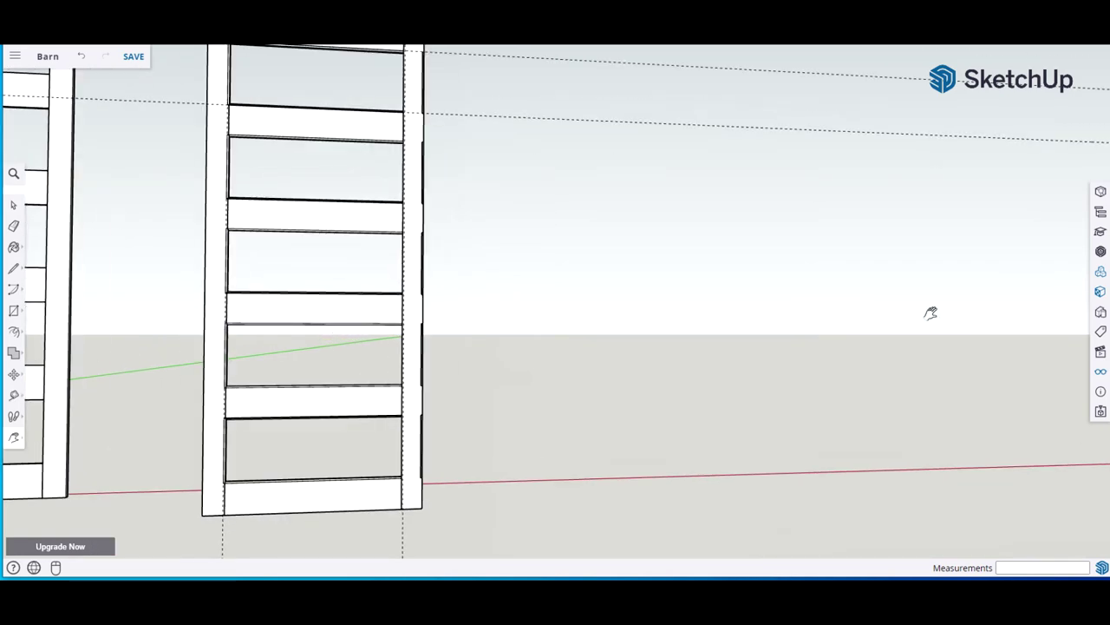
{"action": "left_click", "coordinate": [1101, 375]}
{"action": "left_click", "coordinate": [1002, 341]}
{"action": "scroll", "coordinate": [510, 297], "scroll_direction": "down", "scroll_amount": 3}
Flip the door frame component along its red axis
{"action": "middle_click_drag", "start_coordinate": [525, 295], "coordinate": [485, 289]}
{"action": "scroll", "coordinate": [485, 289], "scroll_direction": "up", "scroll_amount": 4}
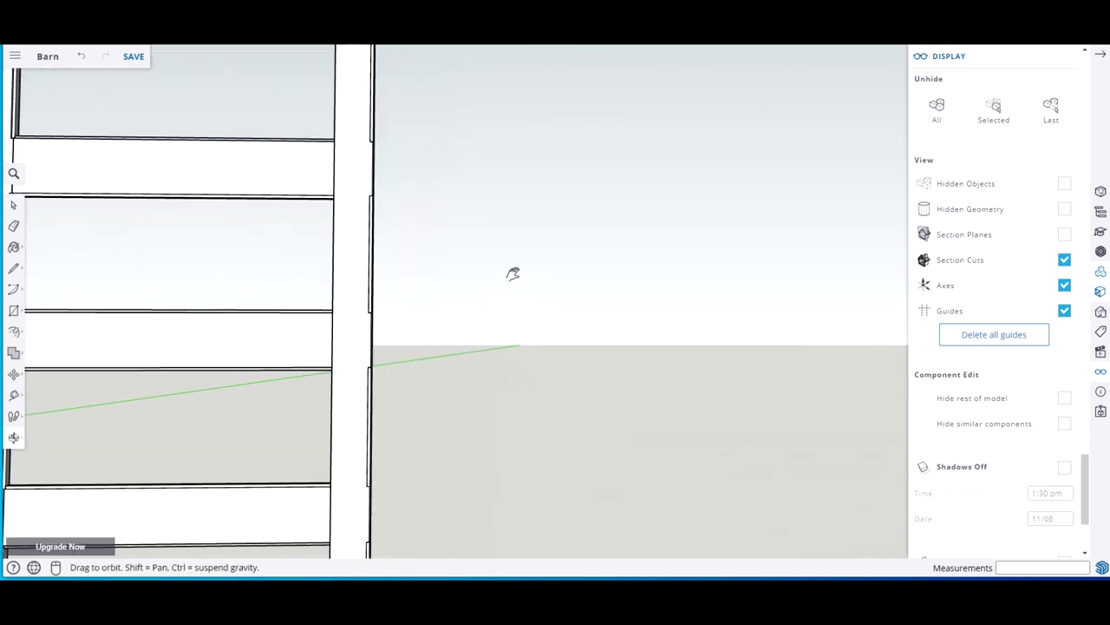
{"action": "middle_click_drag", "start_coordinate": [561, 273], "coordinate": [496, 280]}
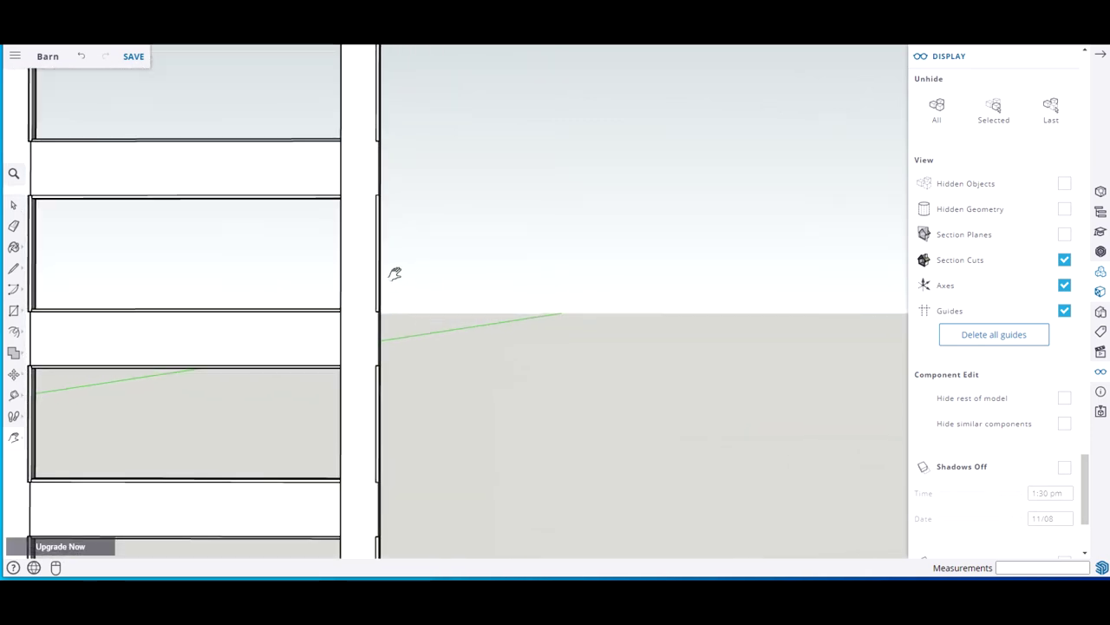
{"action": "left_click", "coordinate": [368, 263]}
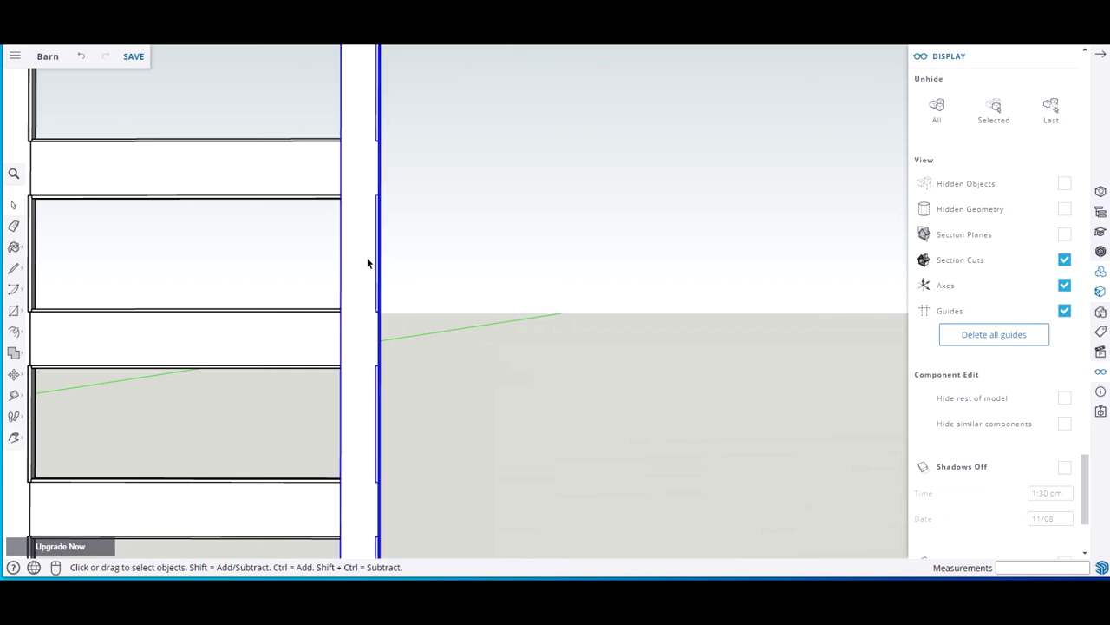
{"action": "right_click", "coordinate": [368, 263]}
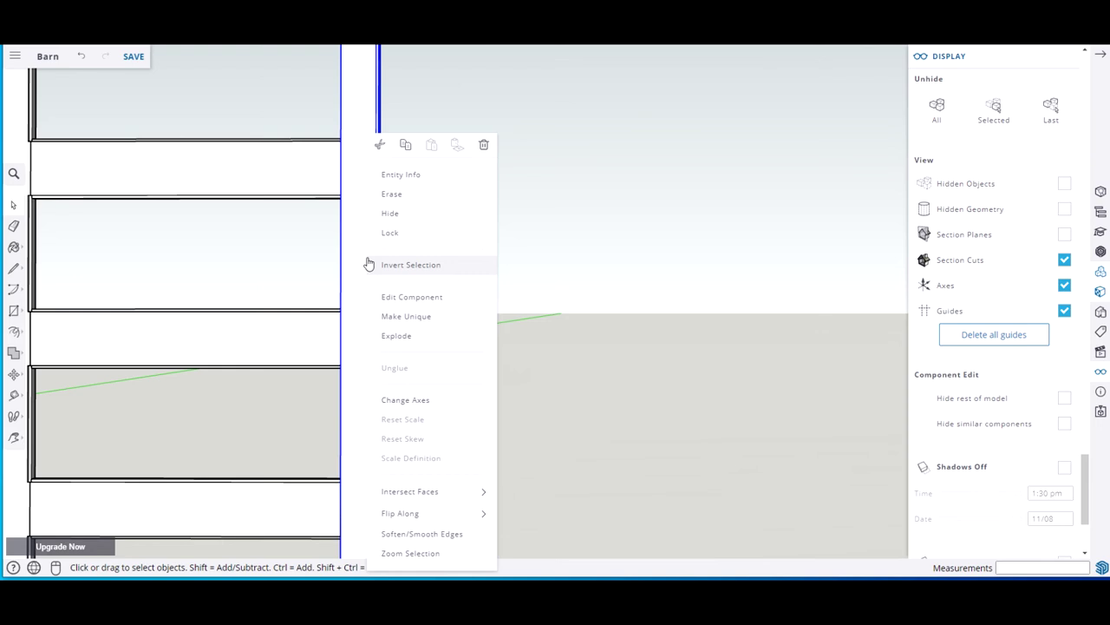
{"action": "mouse_move", "coordinate": [411, 514]}
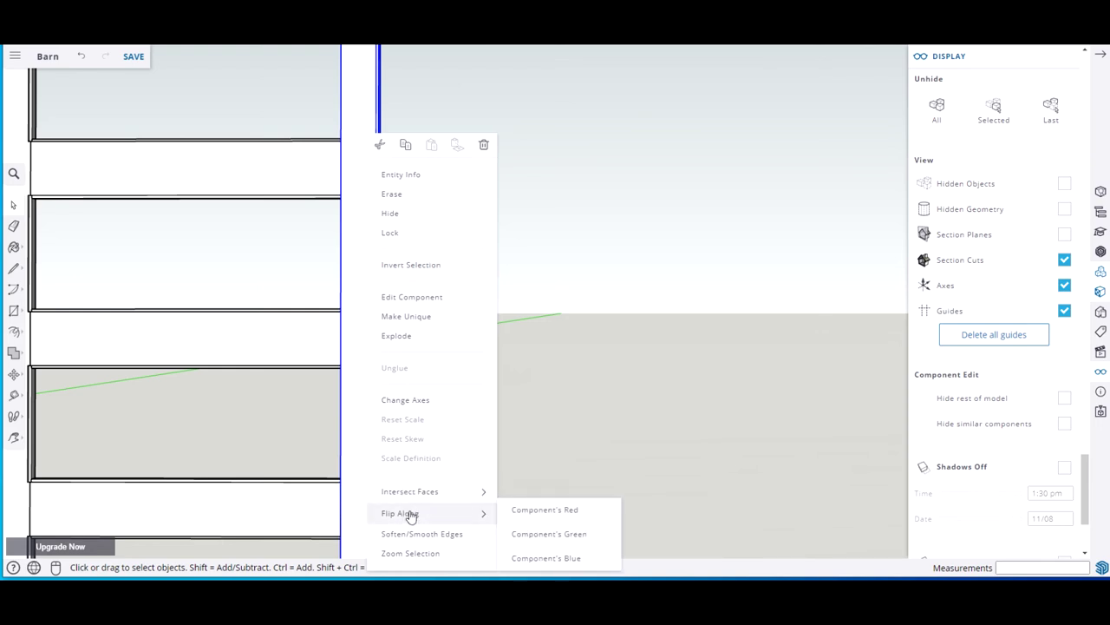
{"action": "left_click", "coordinate": [523, 511]}
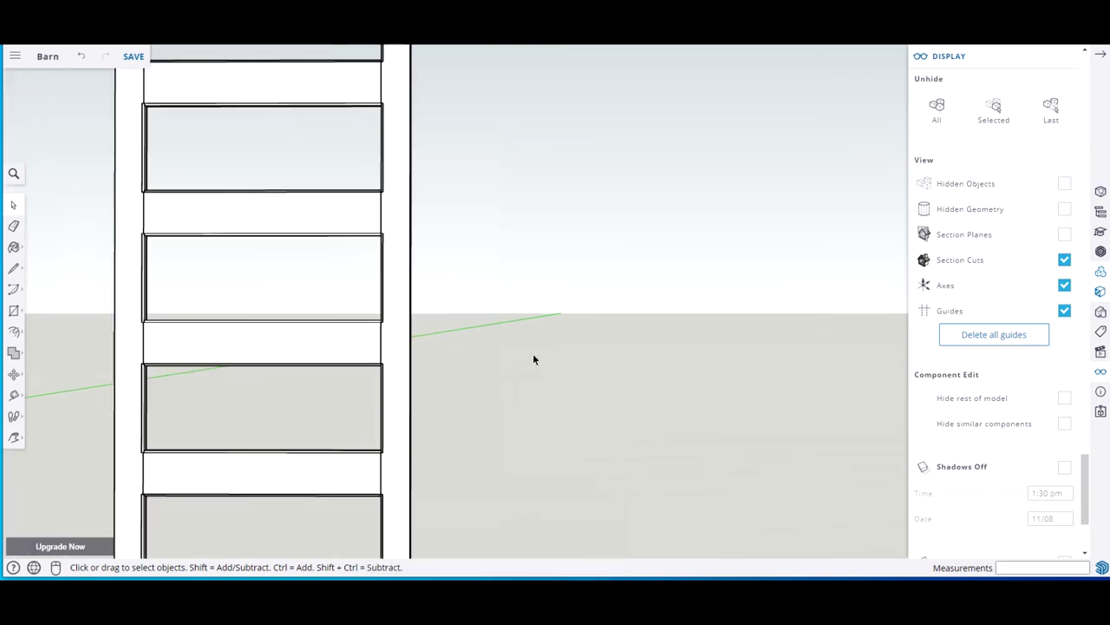
{"action": "middle_click_drag", "start_coordinate": [544, 353], "coordinate": [439, 254]}
{"action": "scroll", "coordinate": [568, 338], "scroll_direction": "up", "scroll_amount": 3}
Apply a dark brown wood material from the Wood category to the left door
{"action": "scroll", "coordinate": [573, 335], "scroll_direction": "down", "scroll_amount": 4}
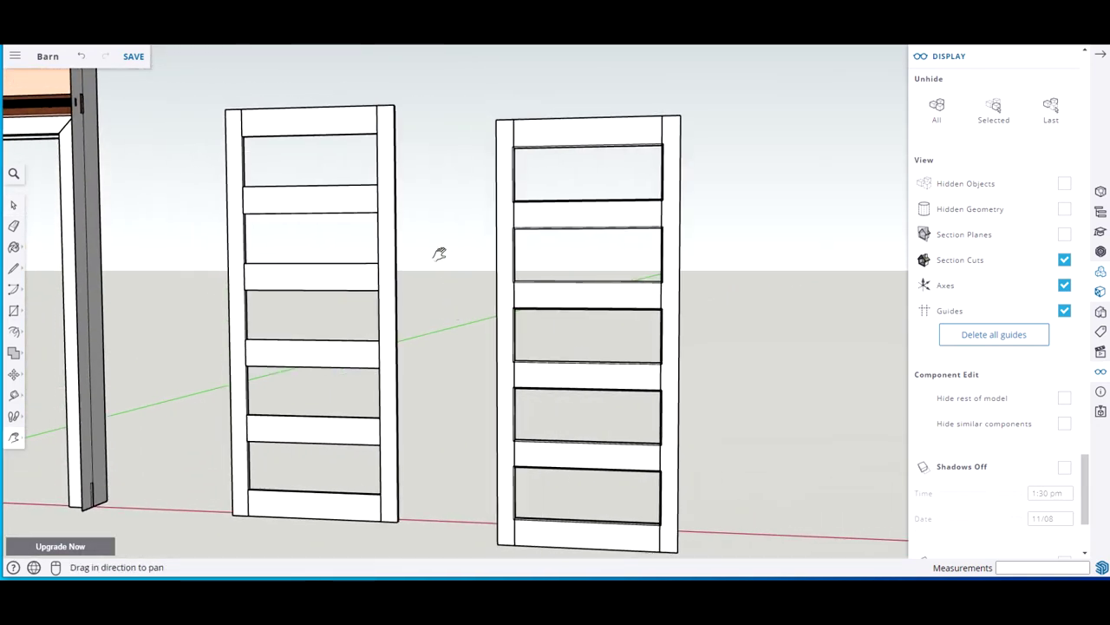
{"action": "left_click", "coordinate": [387, 243]}
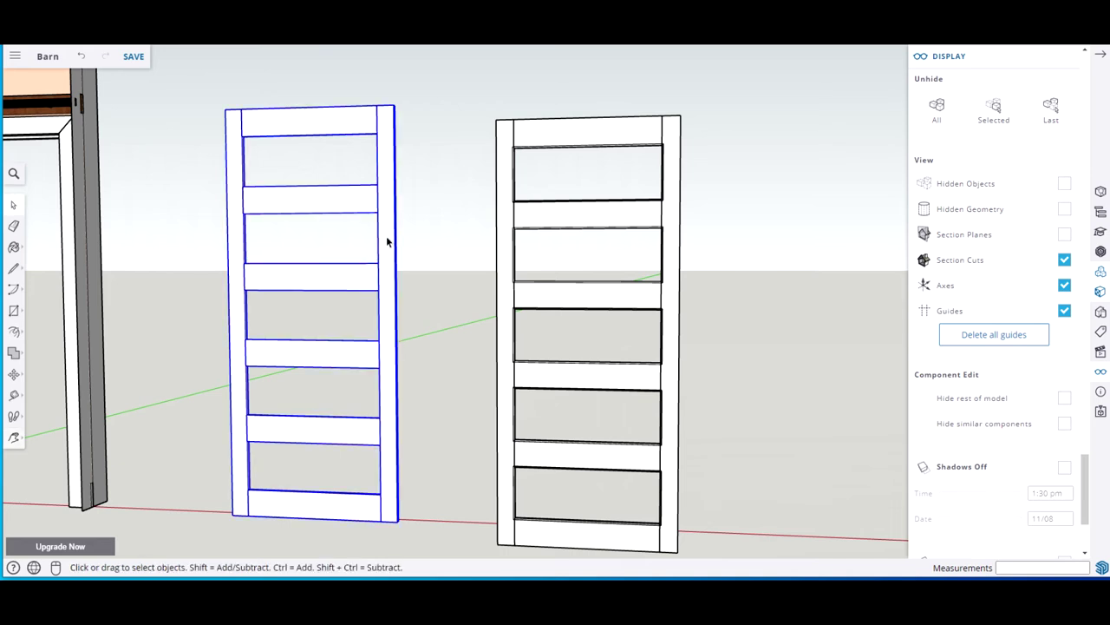
{"action": "key", "text": "b"}
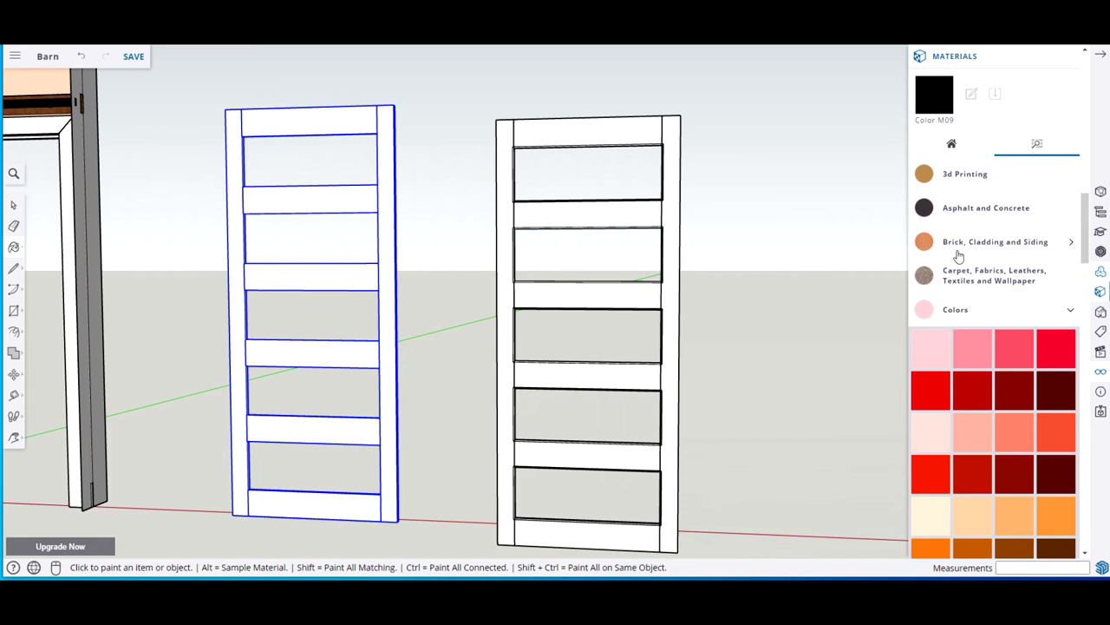
{"action": "left_click", "coordinate": [1070, 311]}
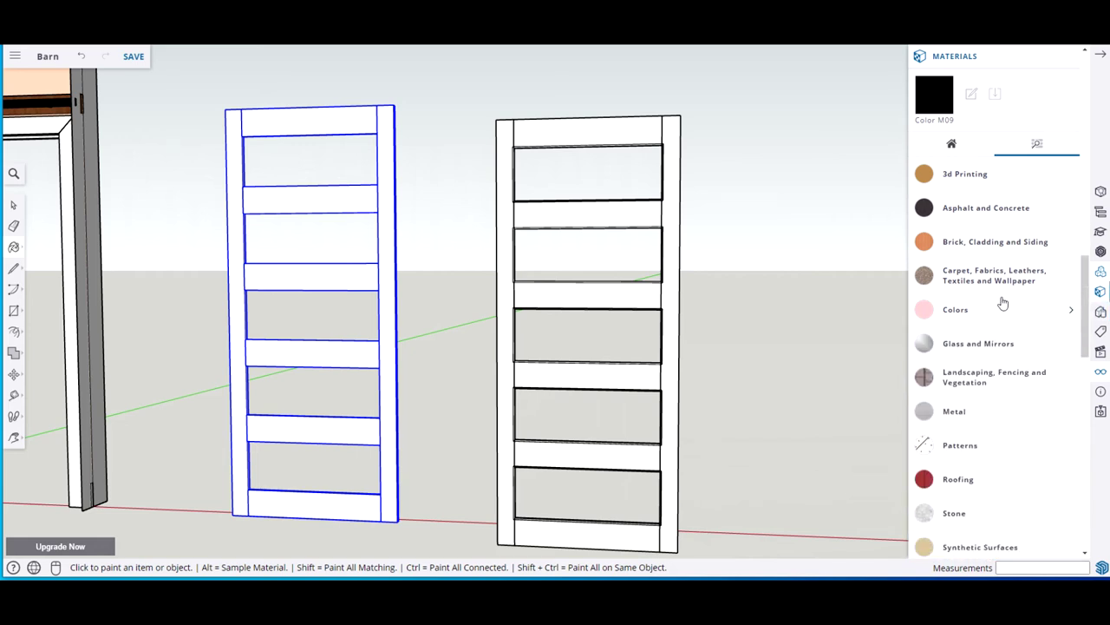
{"action": "scroll", "coordinate": [1006, 303], "scroll_direction": "down", "scroll_amount": 3}
{"action": "scroll", "coordinate": [1014, 300], "scroll_direction": "down", "scroll_amount": 2}
{"action": "left_click", "coordinate": [1007, 448]}
{"action": "left_click", "coordinate": [317, 109]}
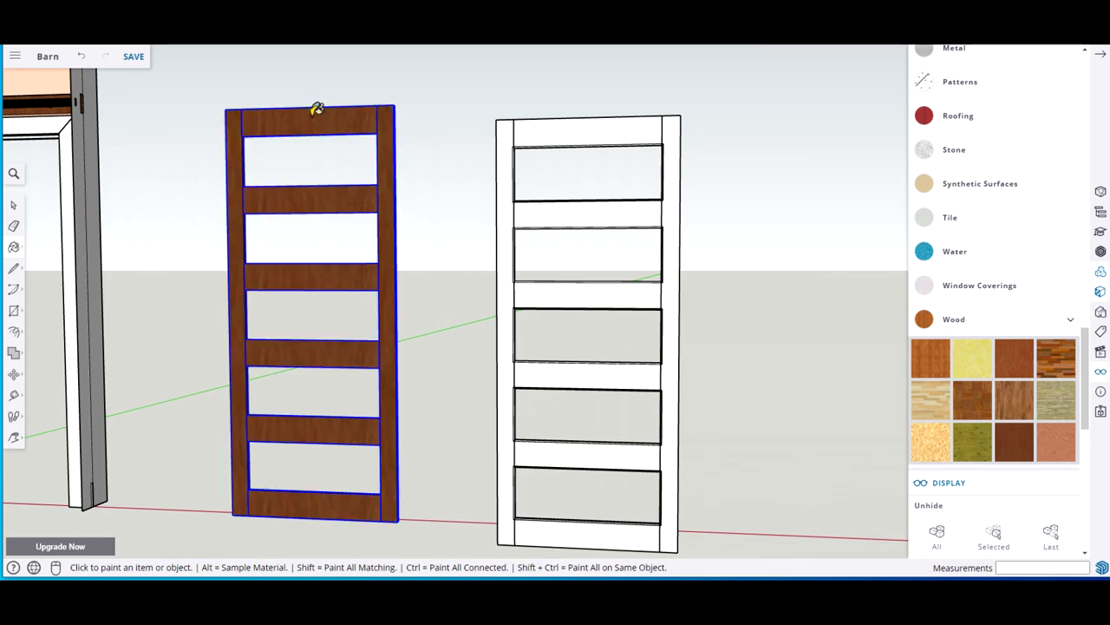
{"action": "key", "text": "space"}
Orbit around the doorway to view both doors, closing in on the white door
{"action": "middle_click_drag", "start_coordinate": [408, 177], "coordinate": [216, 206]}
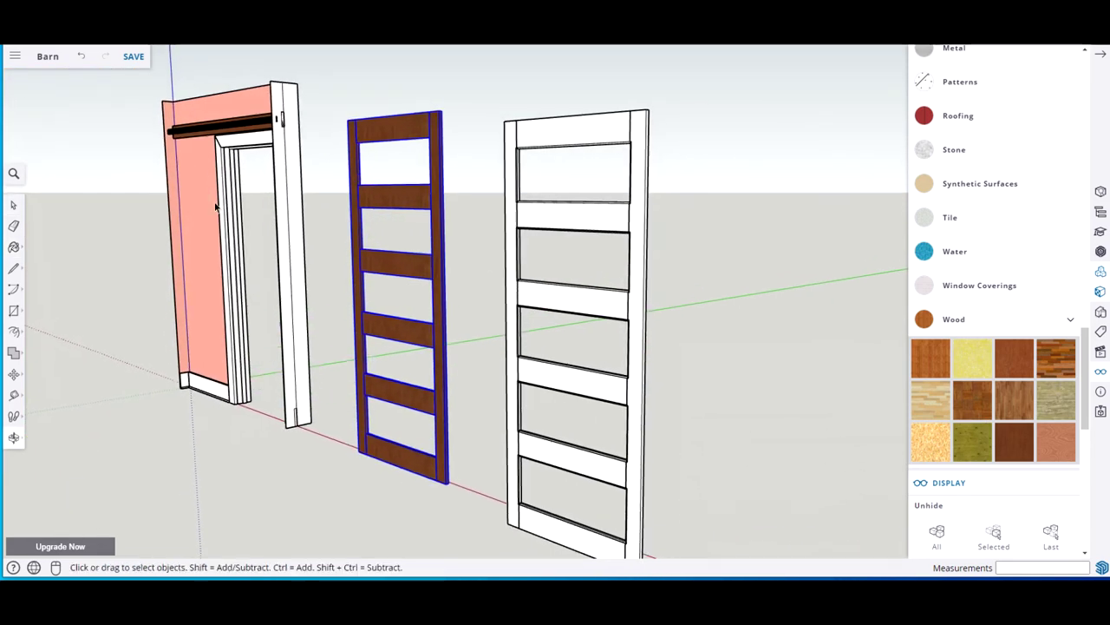
{"action": "middle_click_drag", "start_coordinate": [686, 196], "coordinate": [530, 112]}
{"action": "left_click", "coordinate": [520, 109]}
{"action": "mouse_move", "coordinate": [466, 162]}
{"action": "middle_mouse_down"}
{"action": "mouse_move", "coordinate": [533, 114]}
{"action": "mouse_move", "coordinate": [727, 187]}
{"action": "middle_mouse_up"}
{"action": "scroll", "coordinate": [728, 187], "scroll_direction": "up", "scroll_amount": 5}
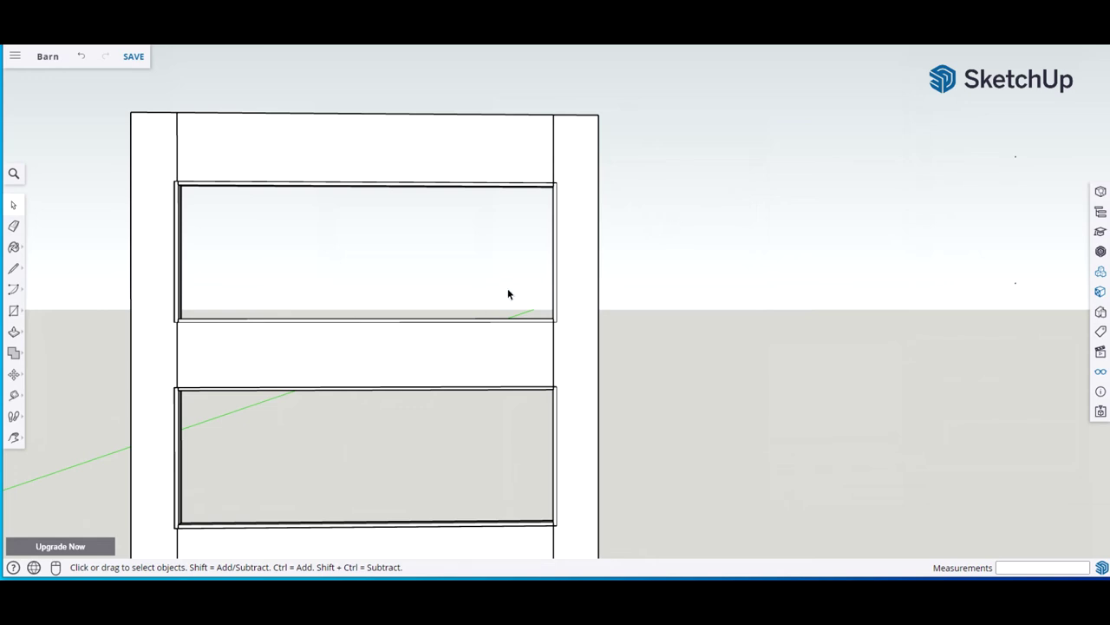
Pan across the white door and start, then cancel, two trial measurements on the frame
{"action": "scroll", "coordinate": [429, 236], "scroll_direction": "up", "scroll_amount": 3}
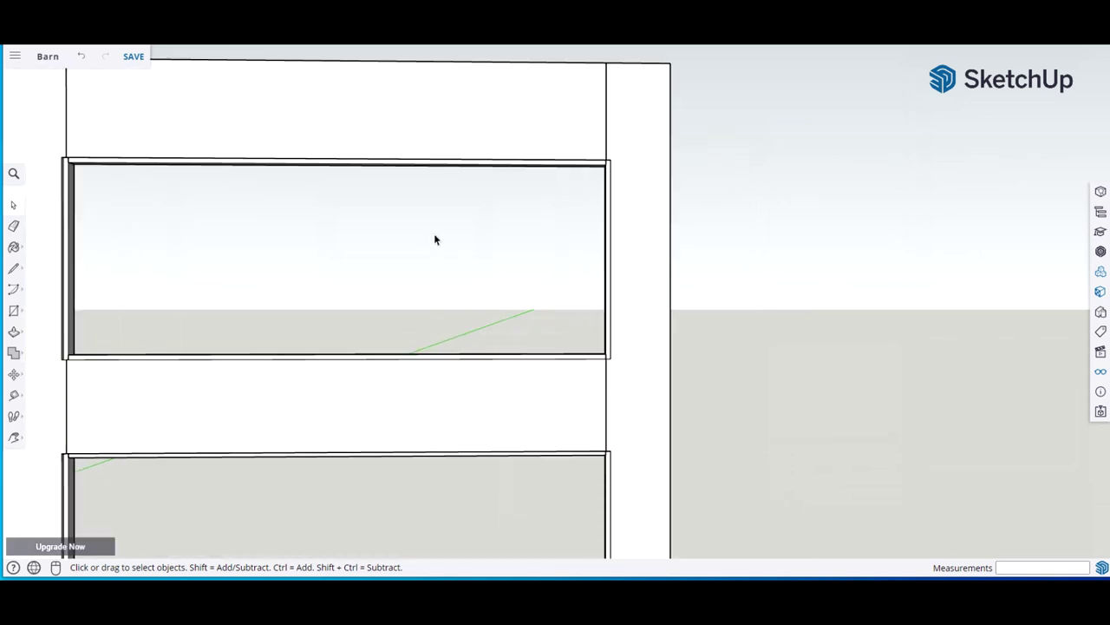
{"action": "key", "text": "h"}
{"action": "left_click_drag", "start_coordinate": [374, 173], "coordinate": [550, 213]}
{"action": "scroll", "coordinate": [551, 213], "scroll_direction": "up", "scroll_amount": 1}
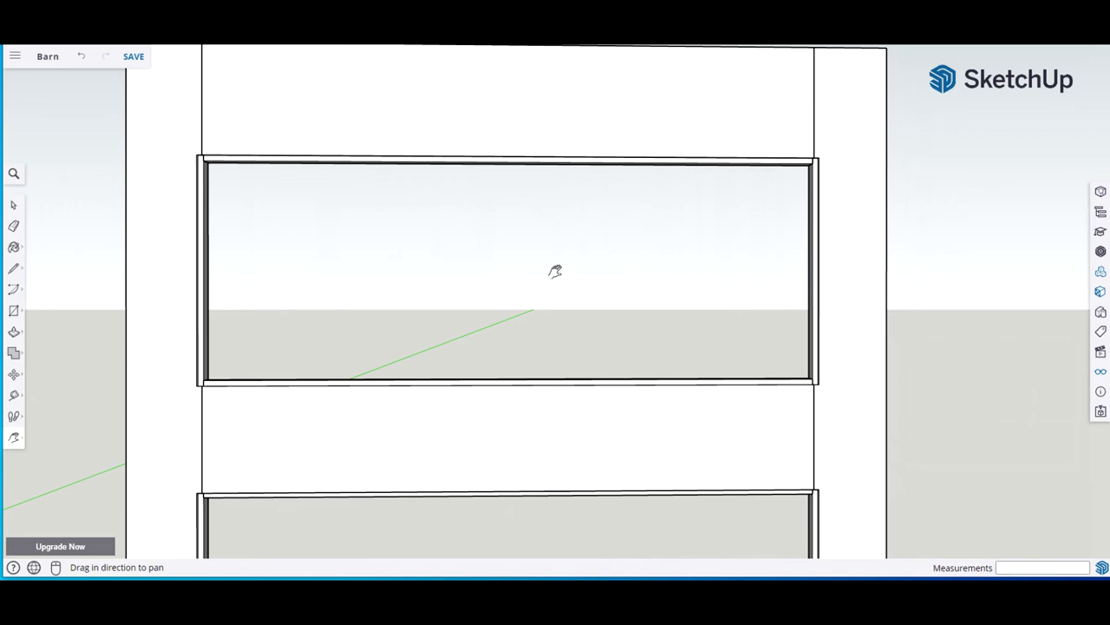
{"action": "key", "text": "space"}
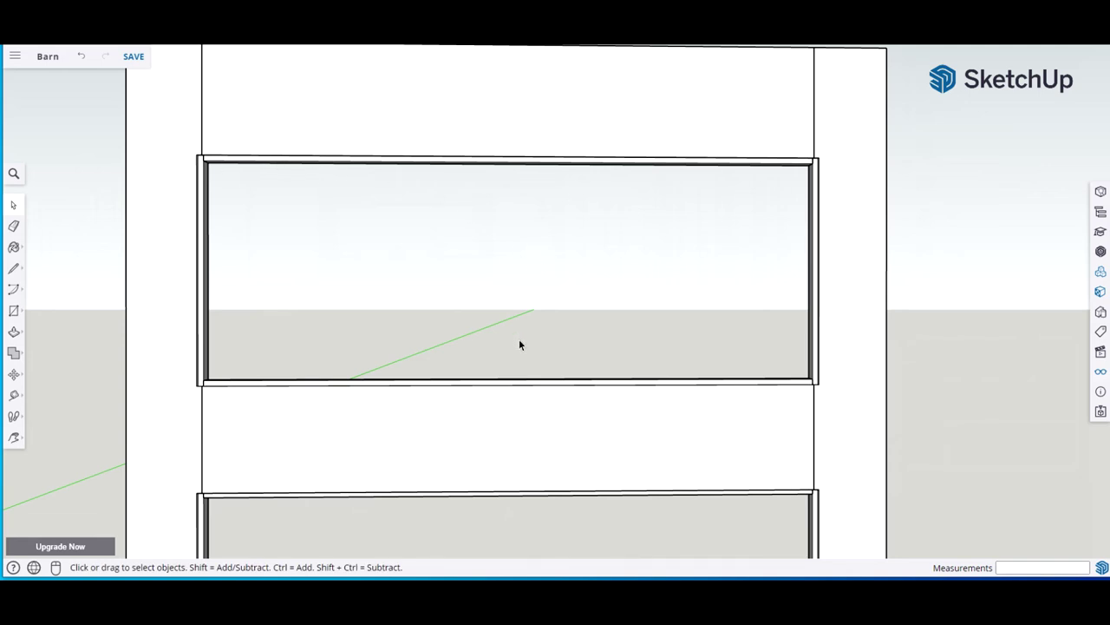
{"action": "key", "text": "t"}
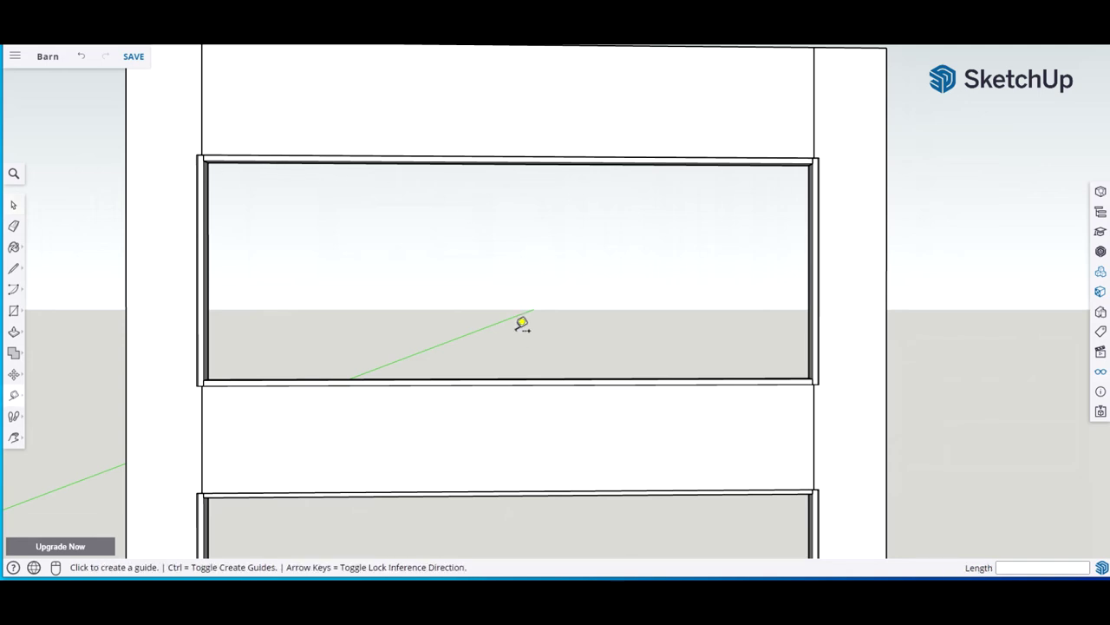
{"action": "left_click", "coordinate": [200, 250]}
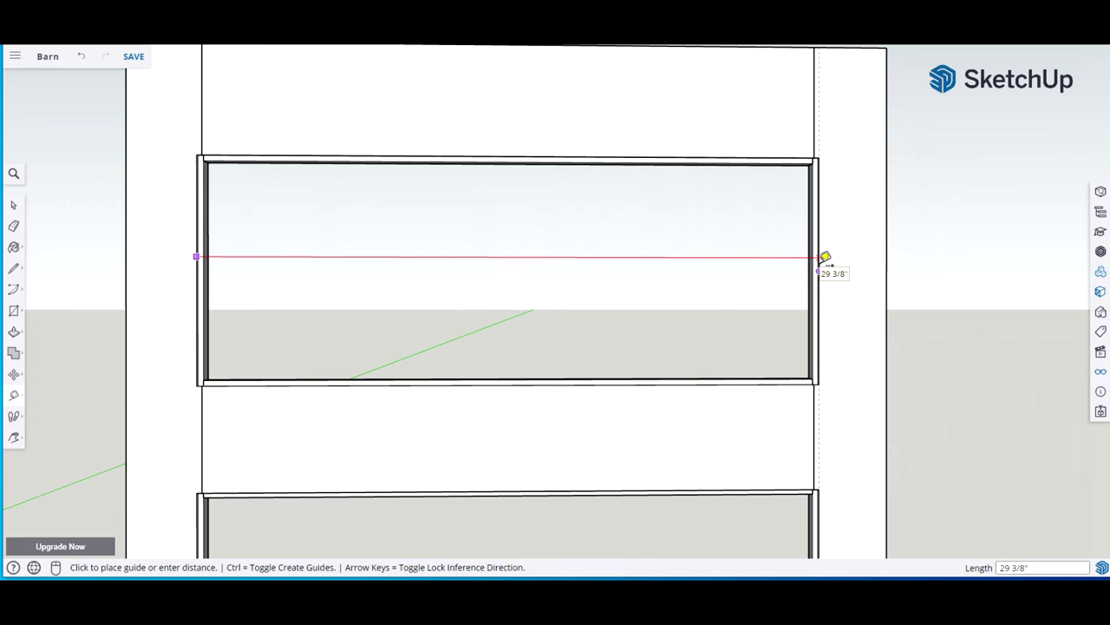
{"action": "key", "text": "space"}
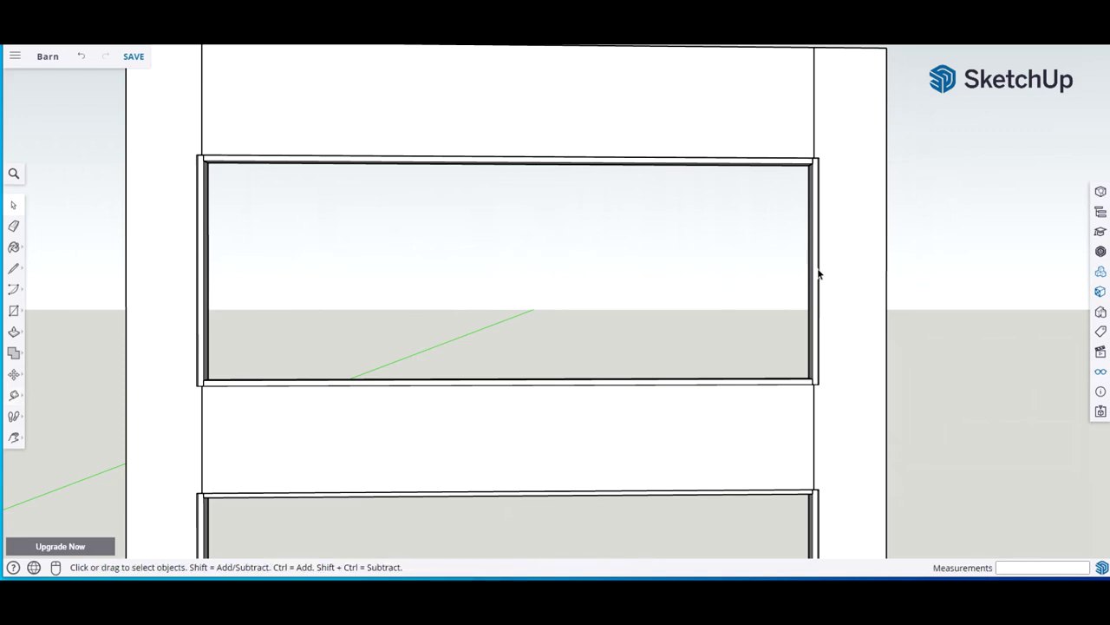
{"action": "key", "text": "t"}
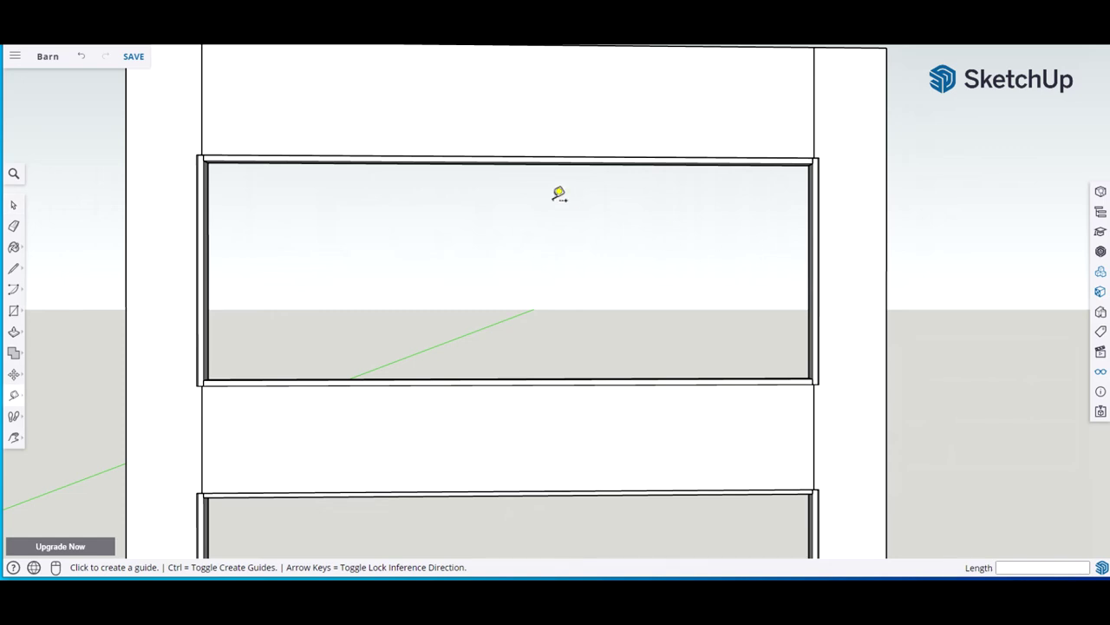
{"action": "left_click", "coordinate": [496, 157]}
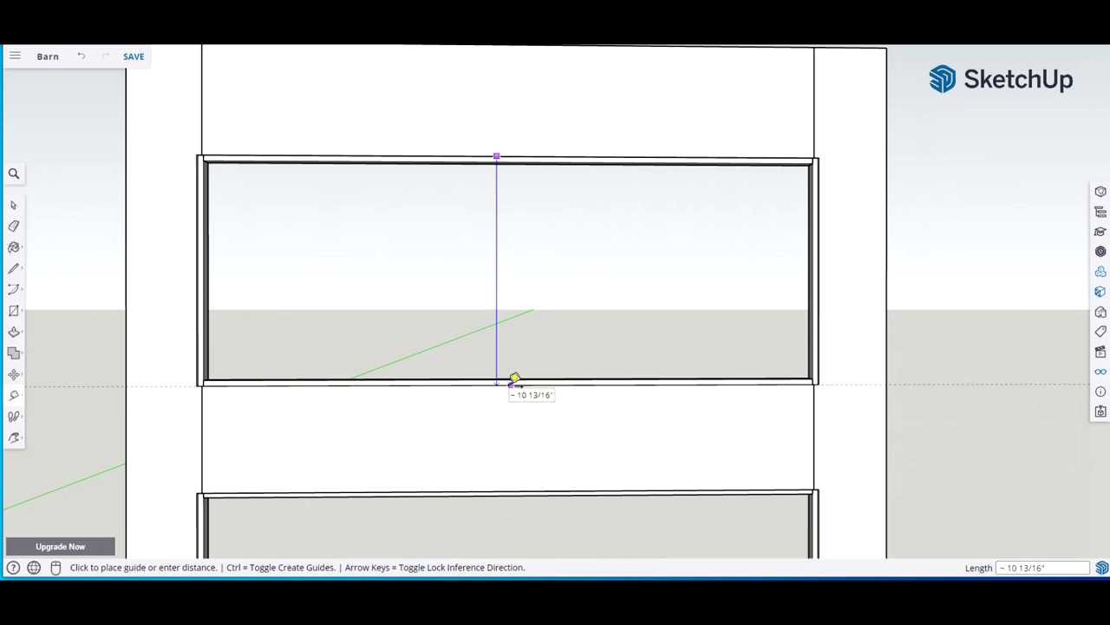
{"action": "key", "text": "space"}
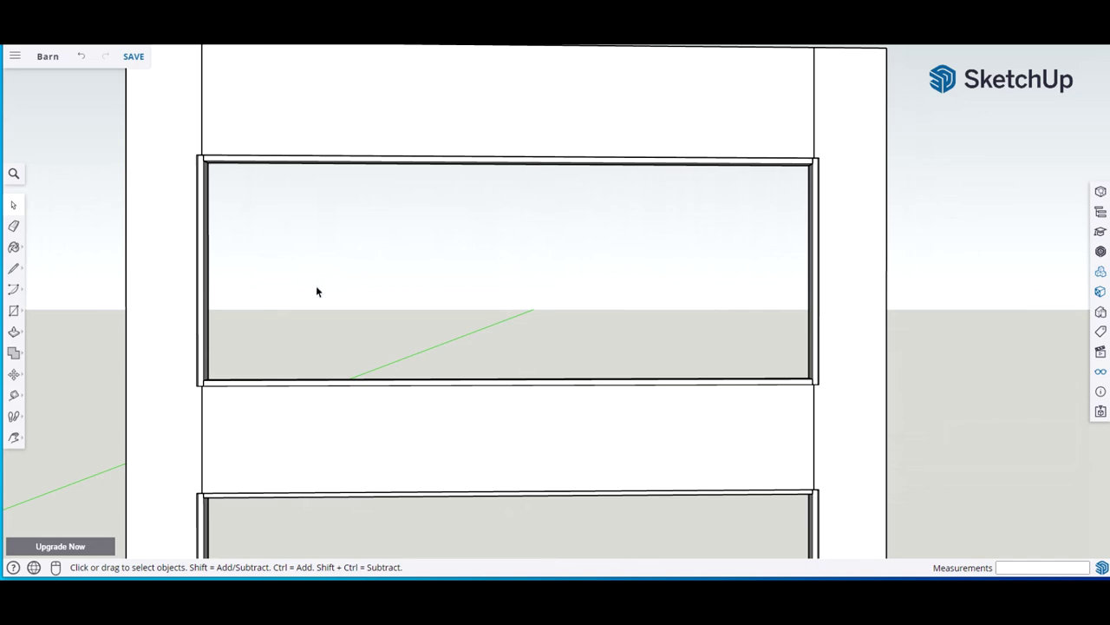
Place a guide line 1/16 inch in from the frame's left edge
{"action": "key", "text": "t"}
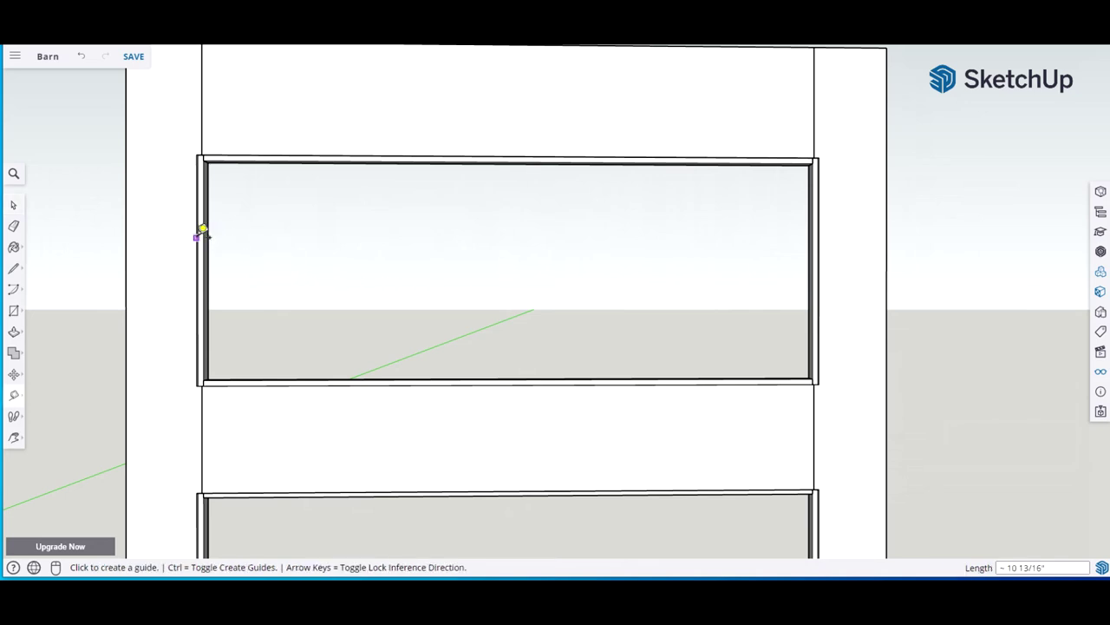
{"action": "left_click", "coordinate": [205, 132]}
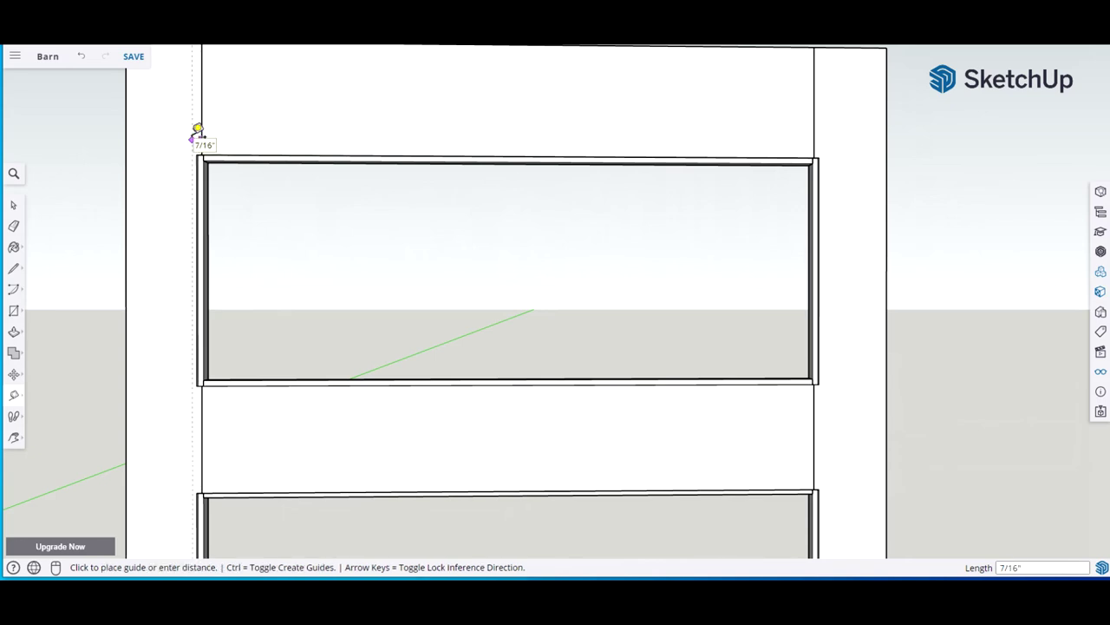
{"action": "type", "text": "1/"}
{"action": "key", "text": "Return"}
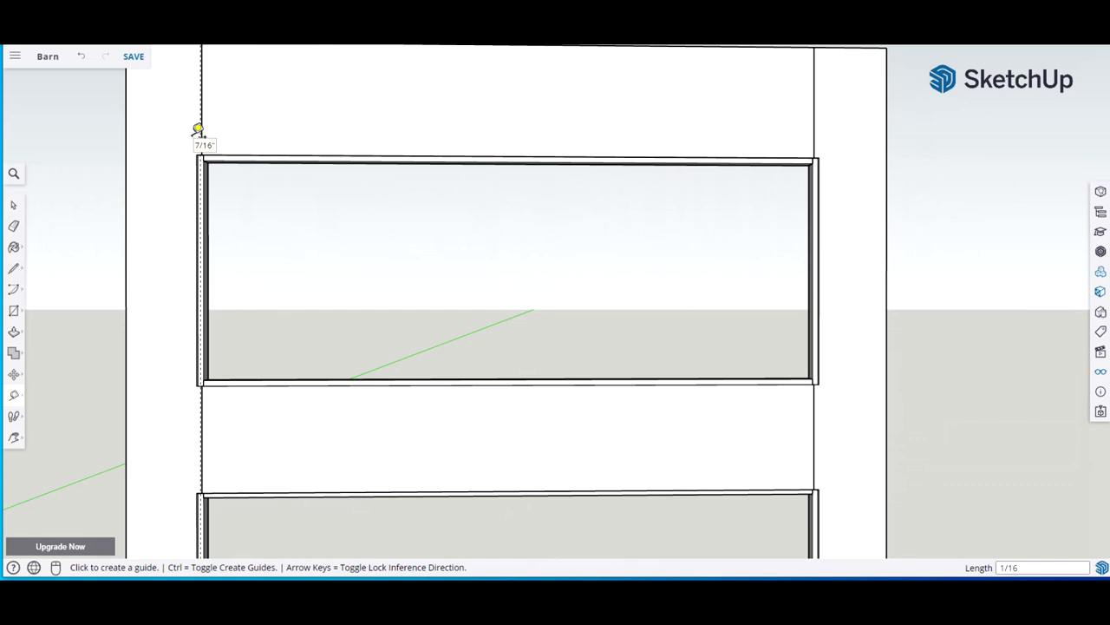
{"action": "key", "text": "space"}
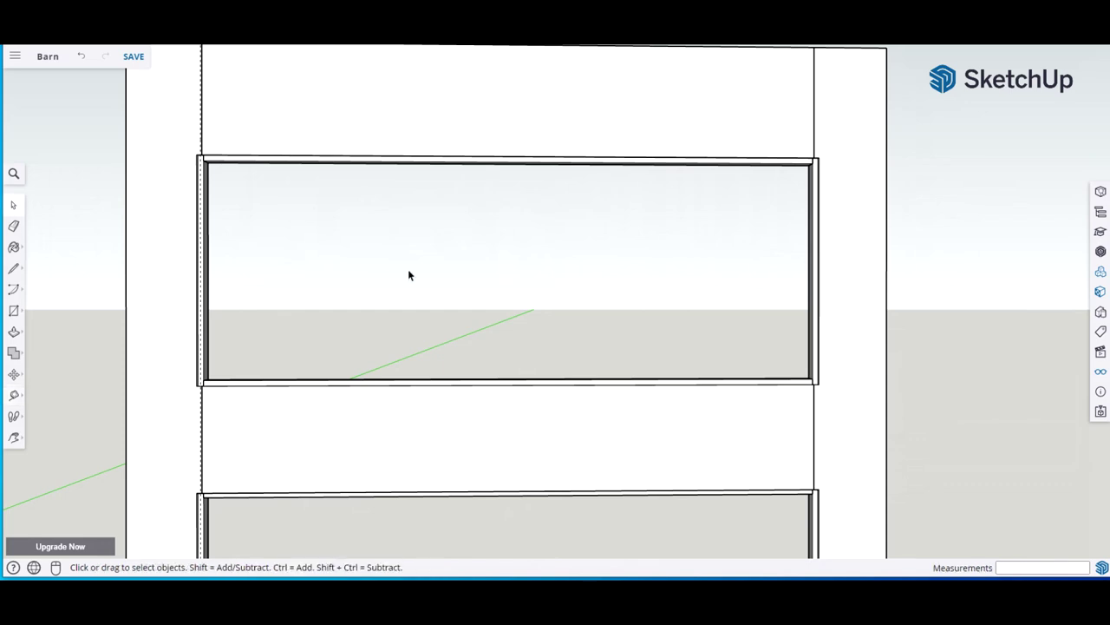
Draw a 29 1/4 by 10 11/16 inch rectangle in the empty space beside the door
{"action": "key", "text": "h"}
{"action": "left_click_drag", "start_coordinate": [564, 223], "coordinate": [399, 231]}
{"action": "scroll", "coordinate": [401, 232], "scroll_direction": "down", "scroll_amount": 2}
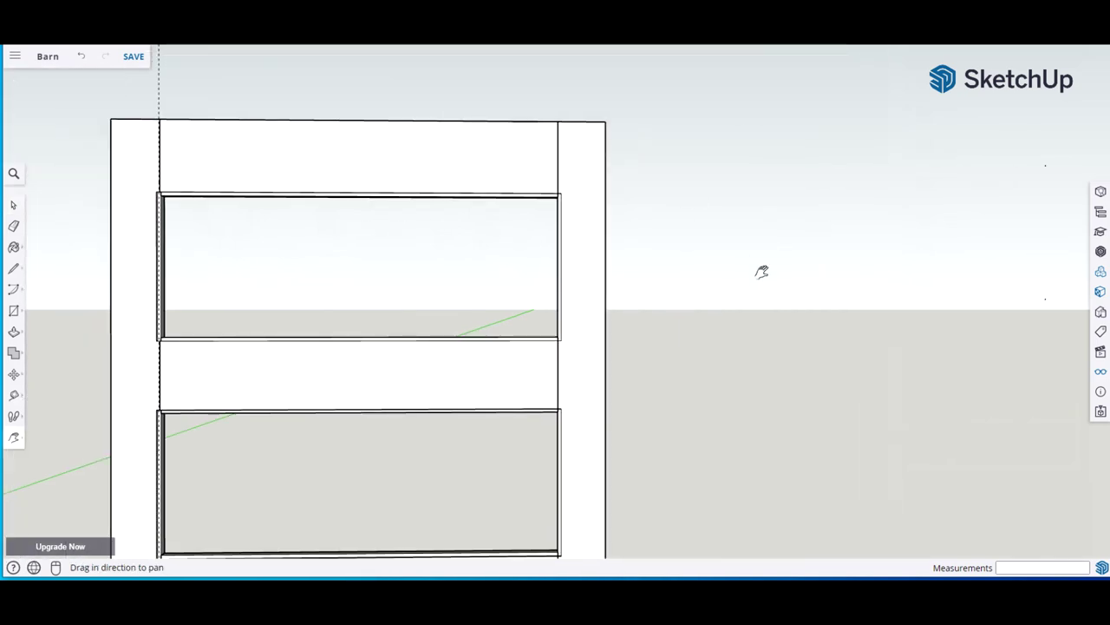
{"action": "key", "text": "r"}
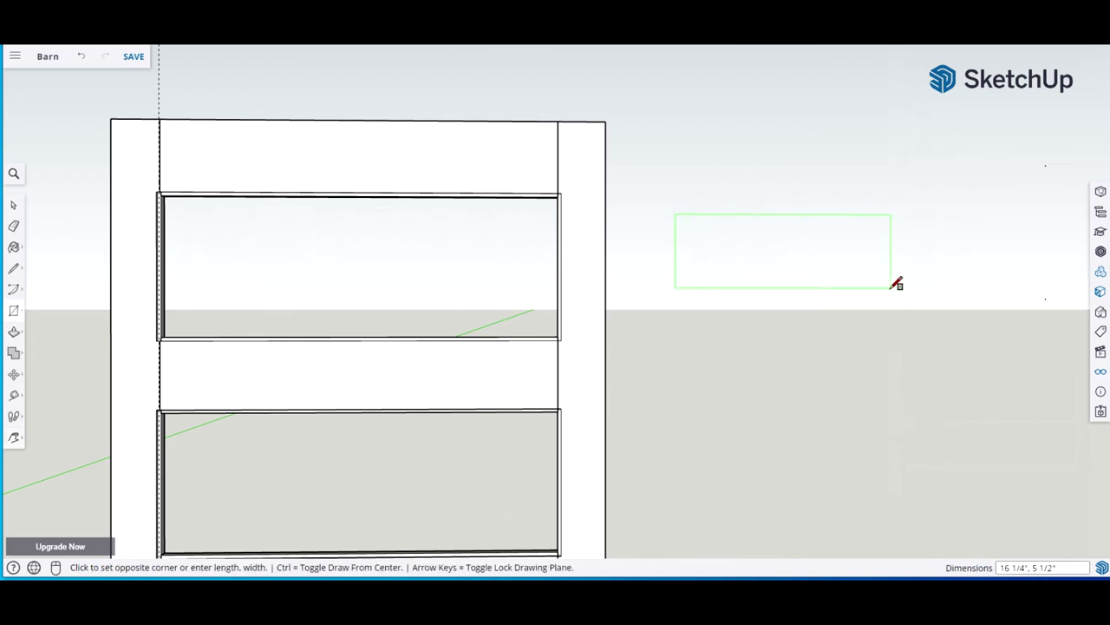
{"action": "type", "text": "2"}
{"action": "type", "text": "9.25,10 11/10"}
{"action": "key", "text": "BackSpace"}
{"action": "key", "text": "BackSpace"}
{"action": "key", "text": "Return"}
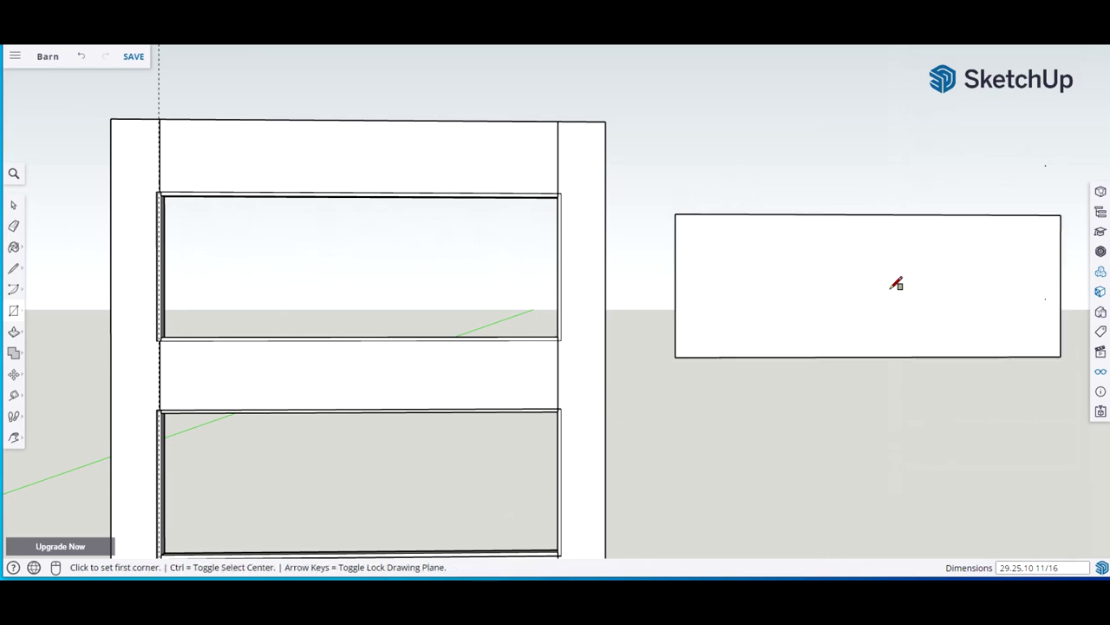
{"action": "key", "text": "b"}
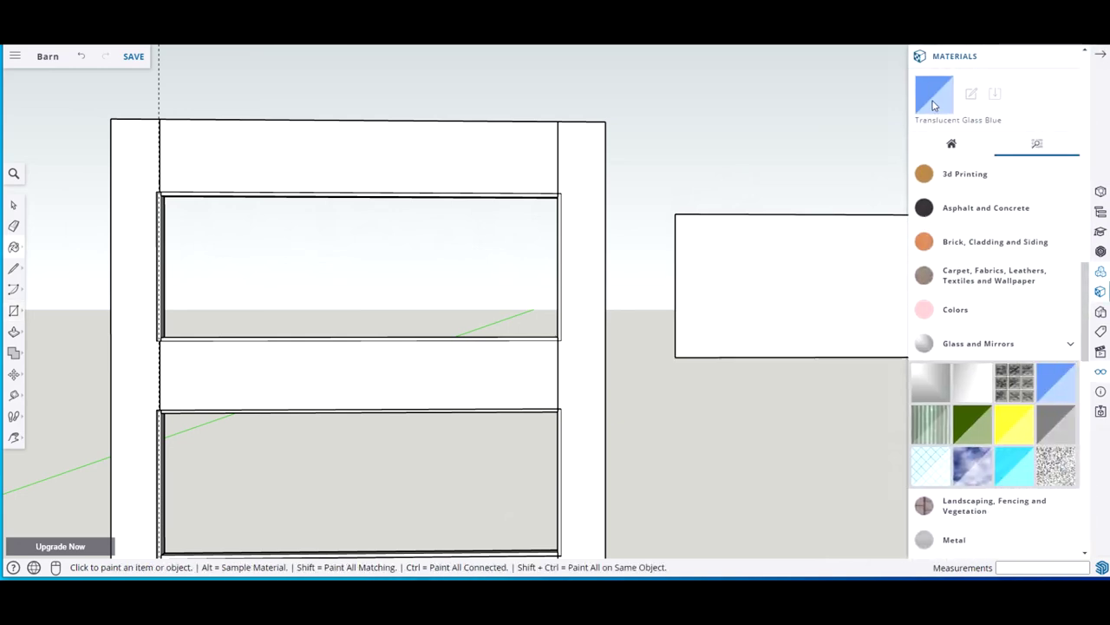
Paint the new rectangle with Translucent Glass Blue
{"action": "left_click", "coordinate": [804, 301]}
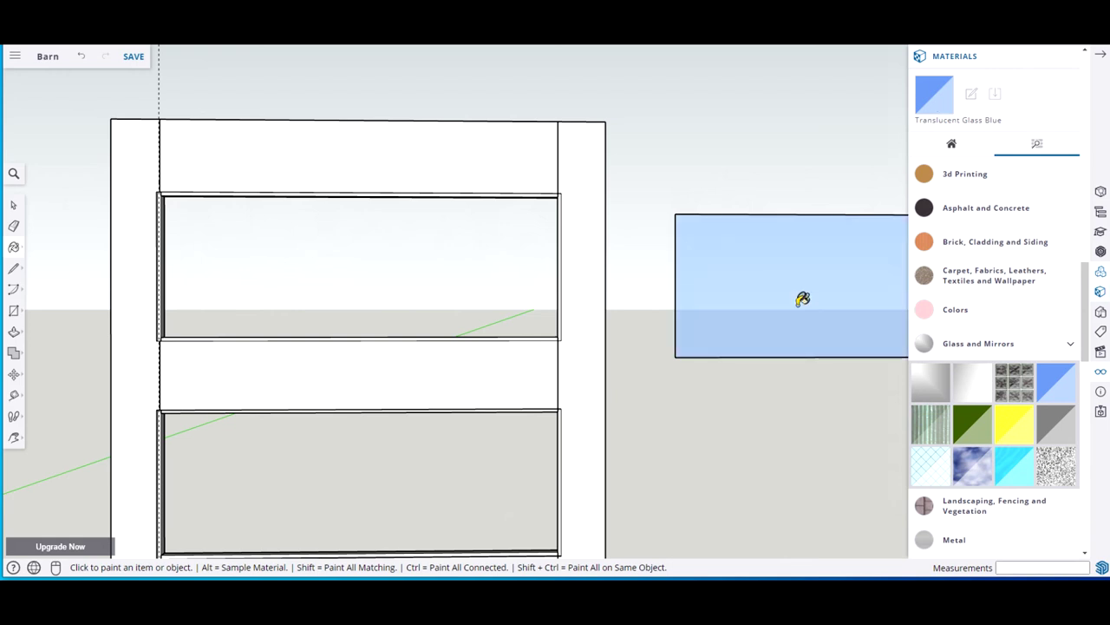
{"action": "key", "text": "space"}
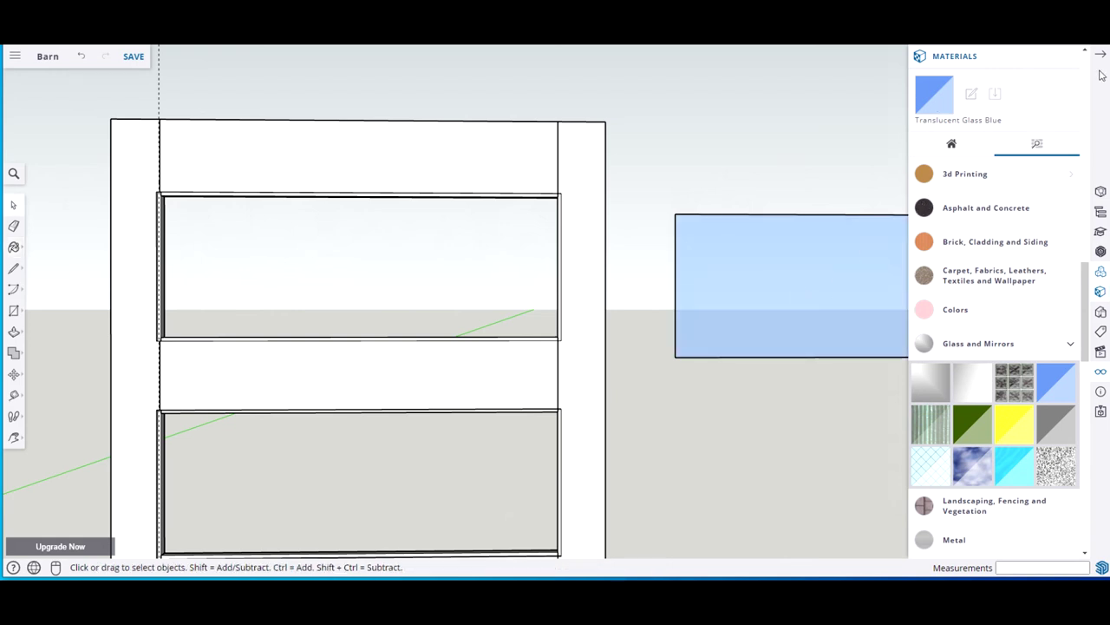
{"action": "left_click", "coordinate": [1101, 55]}
Push/Pull the blue face out 0.125 inch to form a 1/8-inch-thick pane
{"action": "left_click", "coordinate": [795, 319]}
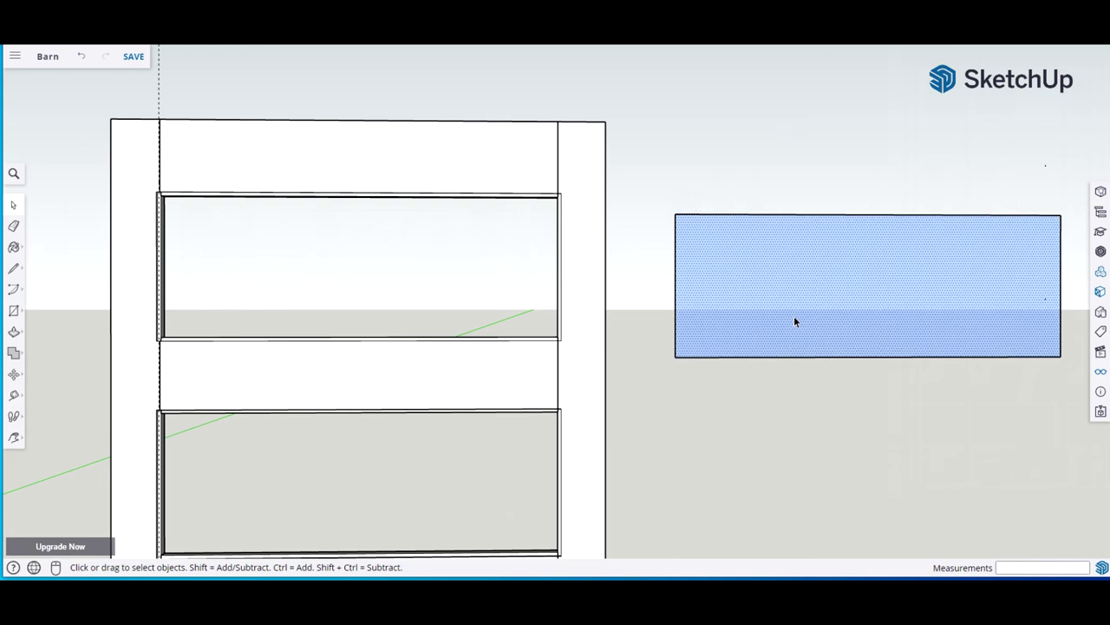
{"action": "key", "text": "p"}
{"action": "left_click", "coordinate": [795, 321]}
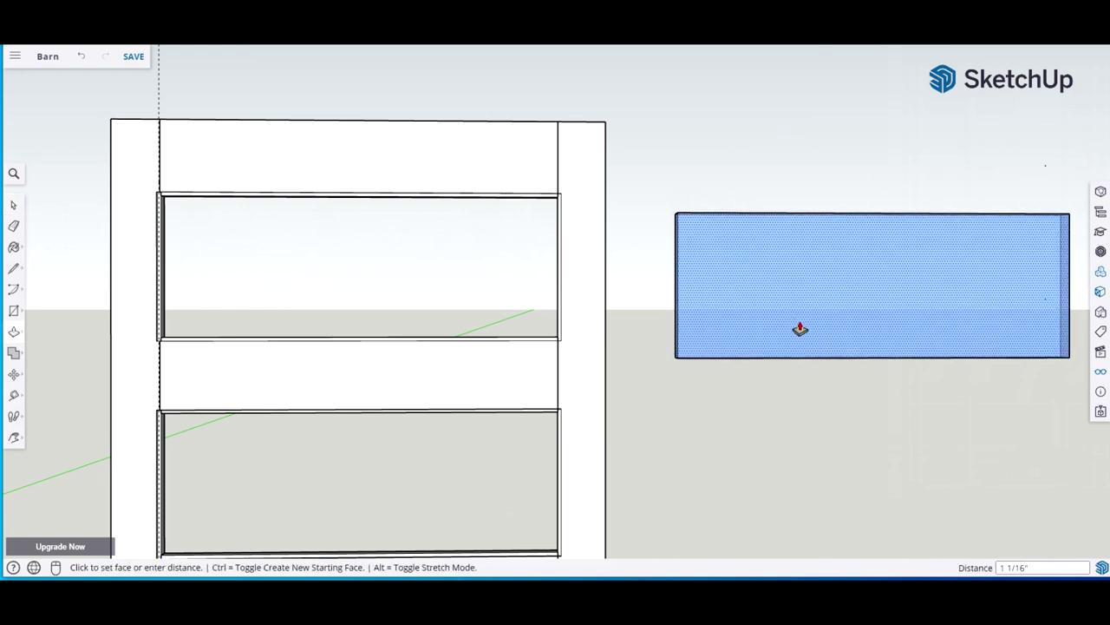
{"action": "type", "text": ".1"}
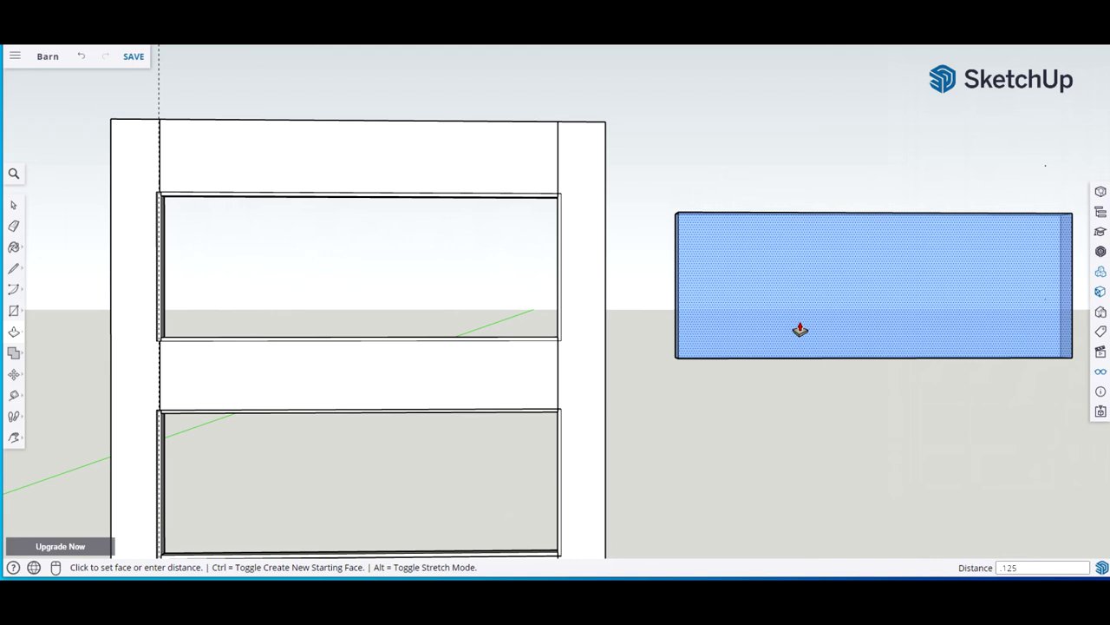
{"action": "type", "text": "25"}
{"action": "key", "text": "Return"}
{"action": "key", "text": "space"}
{"action": "mouse_move", "coordinate": [646, 309]}
{"action": "middle_mouse_down"}
{"action": "mouse_move", "coordinate": [850, 300]}
{"action": "mouse_move", "coordinate": [526, 332]}
{"action": "middle_mouse_up"}
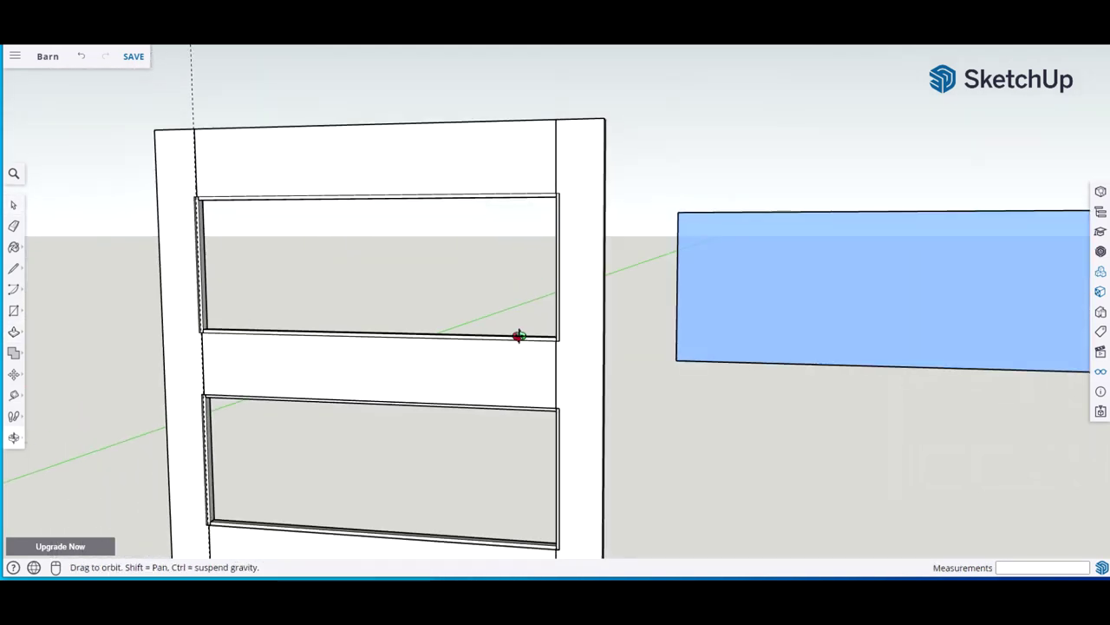
{"action": "mouse_move", "coordinate": [891, 324]}
{"action": "middle_mouse_down"}
{"action": "mouse_move", "coordinate": [544, 305]}
{"action": "mouse_move", "coordinate": [734, 298]}
{"action": "mouse_move", "coordinate": [929, 261]}
{"action": "middle_mouse_up"}
{"action": "left_click", "coordinate": [930, 260]}
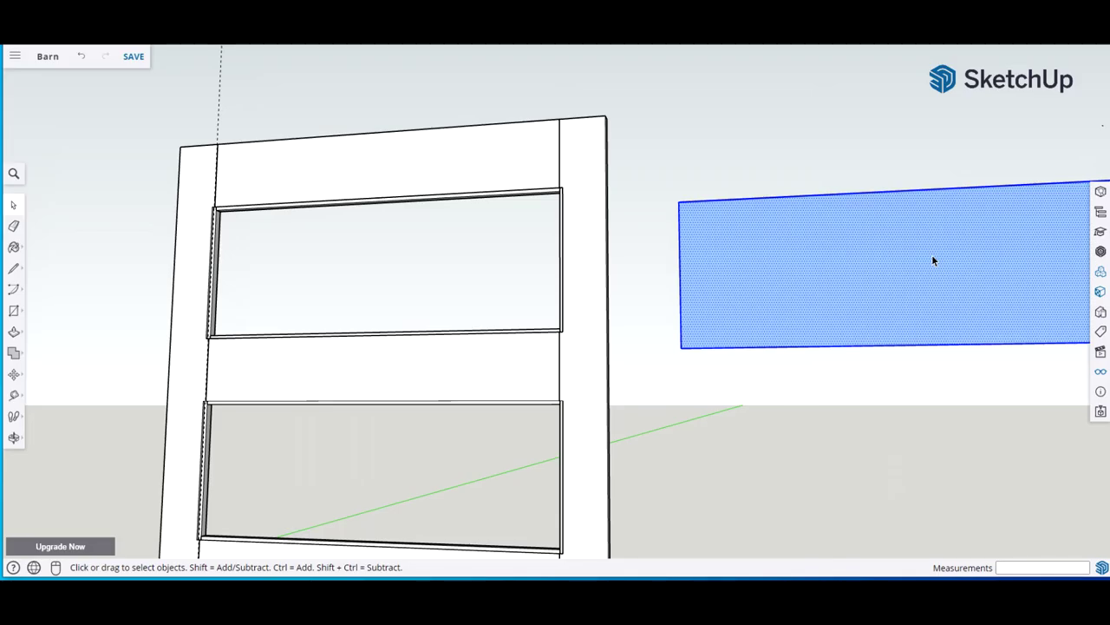
Group the blue pane into a component named Window
{"action": "type", "text": "gWindow"}
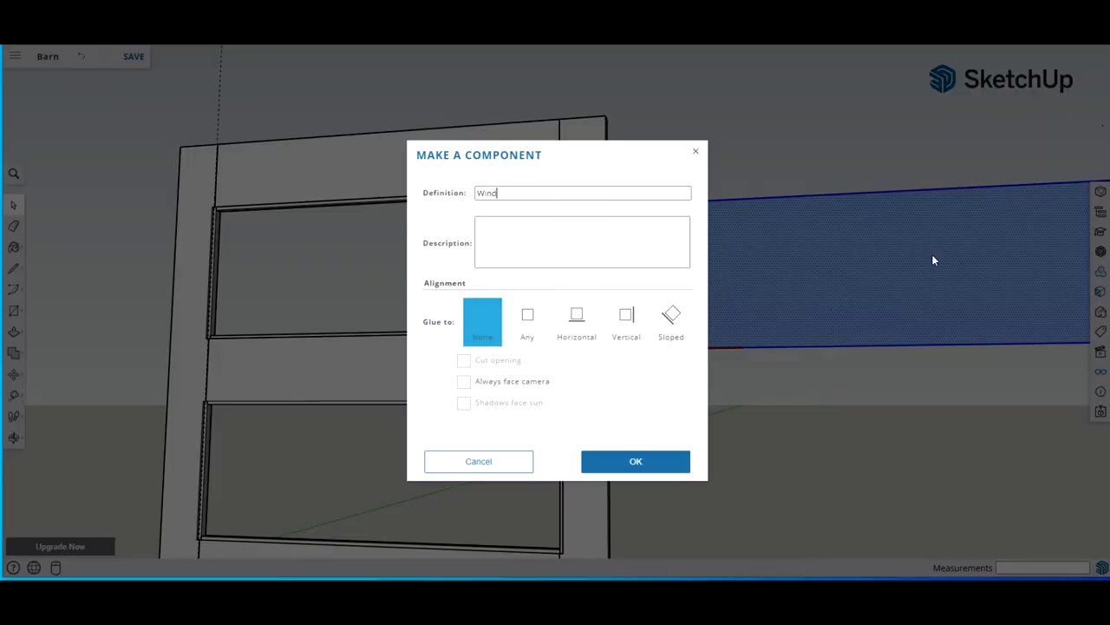
{"action": "left_click", "coordinate": [635, 469]}
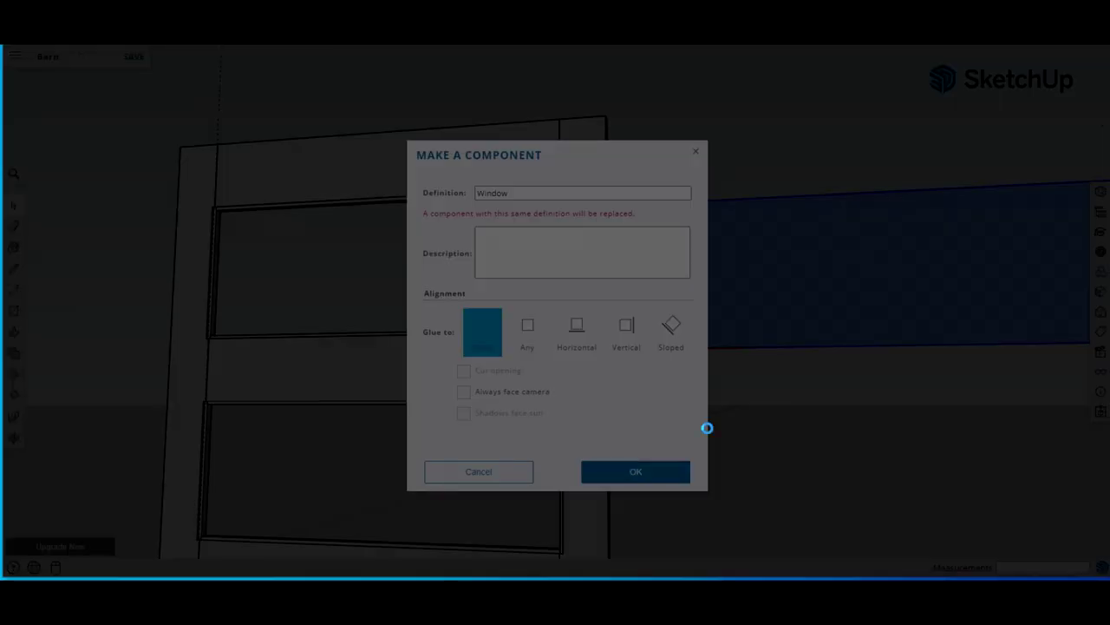
{"action": "middle_click_drag", "start_coordinate": [640, 236], "coordinate": [768, 385]}
Zoom and pan in on the door frame's upper window opening
{"action": "scroll", "coordinate": [767, 385], "scroll_direction": "up", "scroll_amount": 3}
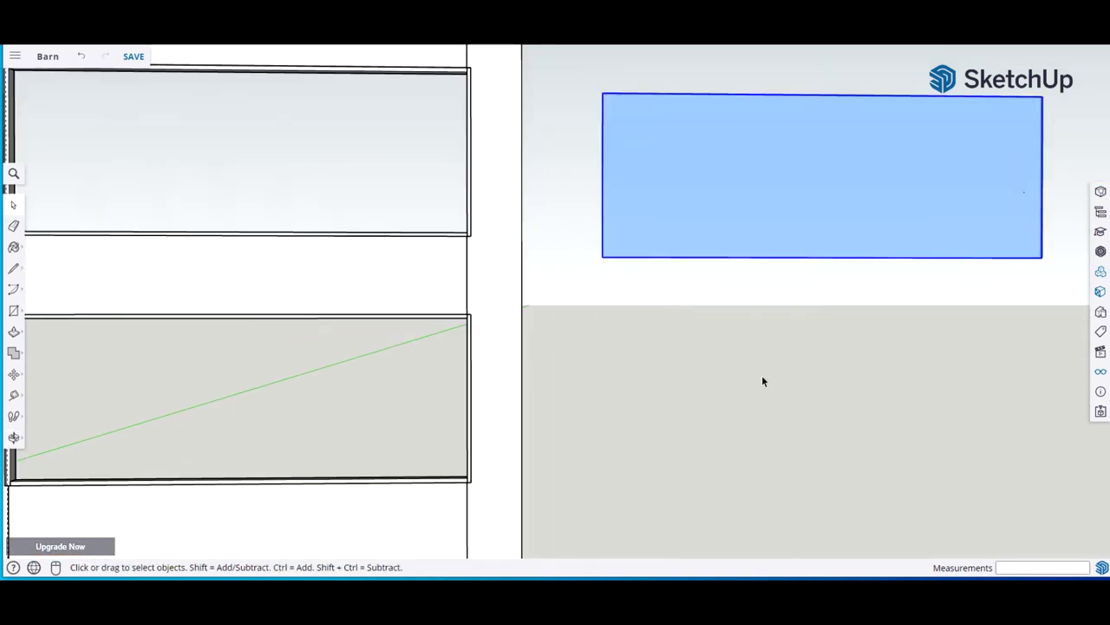
{"action": "middle_click_drag", "start_coordinate": [583, 361], "coordinate": [805, 402], "text": "shift"}
{"action": "scroll", "coordinate": [806, 401], "scroll_direction": "up", "scroll_amount": 1}
{"action": "mouse_move", "coordinate": [597, 410]}
{"action": "middle_mouse_down", "text": "shift"}
{"action": "mouse_move", "coordinate": [807, 454]}
{"action": "mouse_move", "coordinate": [607, 452]}
{"action": "middle_mouse_up", "text": "shift"}
{"action": "scroll", "coordinate": [752, 429], "scroll_direction": "up", "scroll_amount": 4}
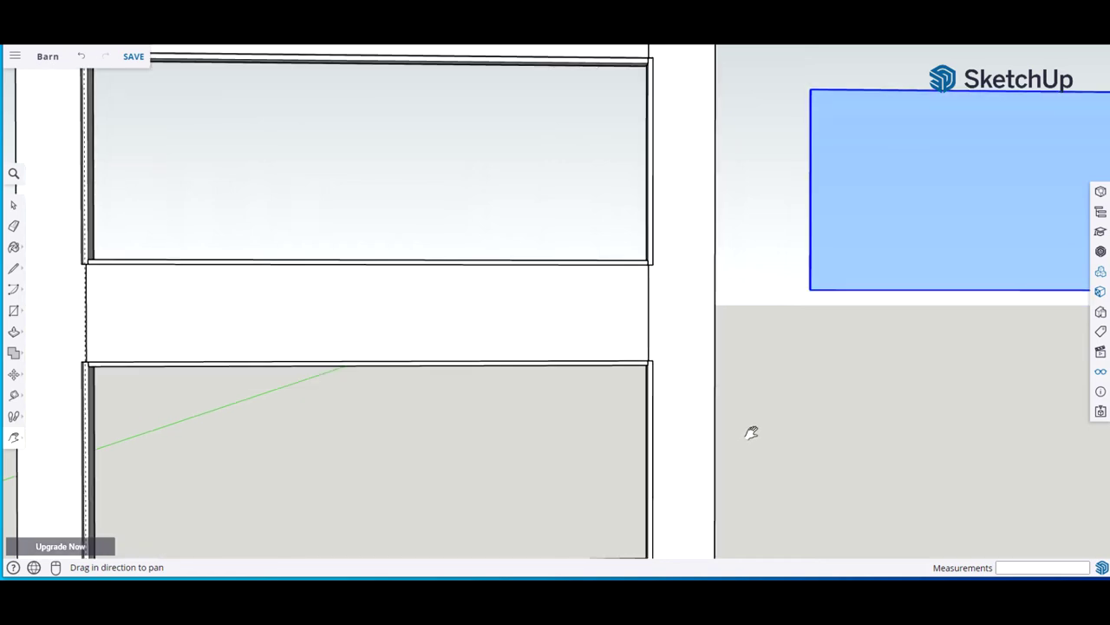
{"action": "middle_click_drag", "start_coordinate": [431, 407], "coordinate": [719, 544], "text": "shift"}
{"action": "middle_click_drag", "start_coordinate": [500, 307], "coordinate": [581, 374], "text": "shift"}
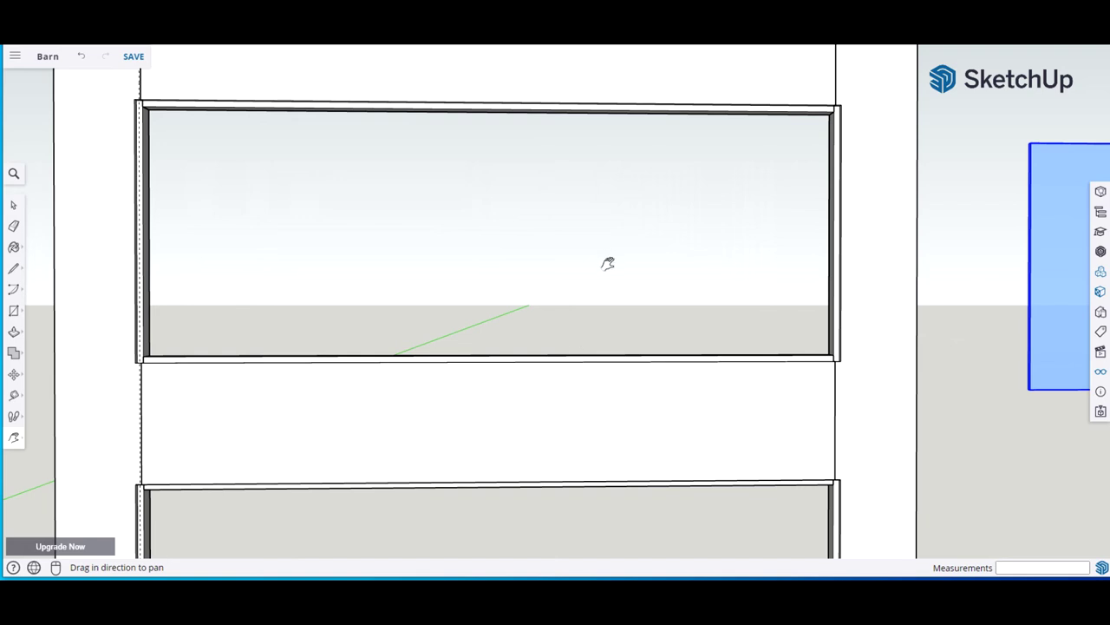
Move the Window pane from its left-edge midpoint to the frame's left-edge midpoint
{"action": "key", "text": "m"}
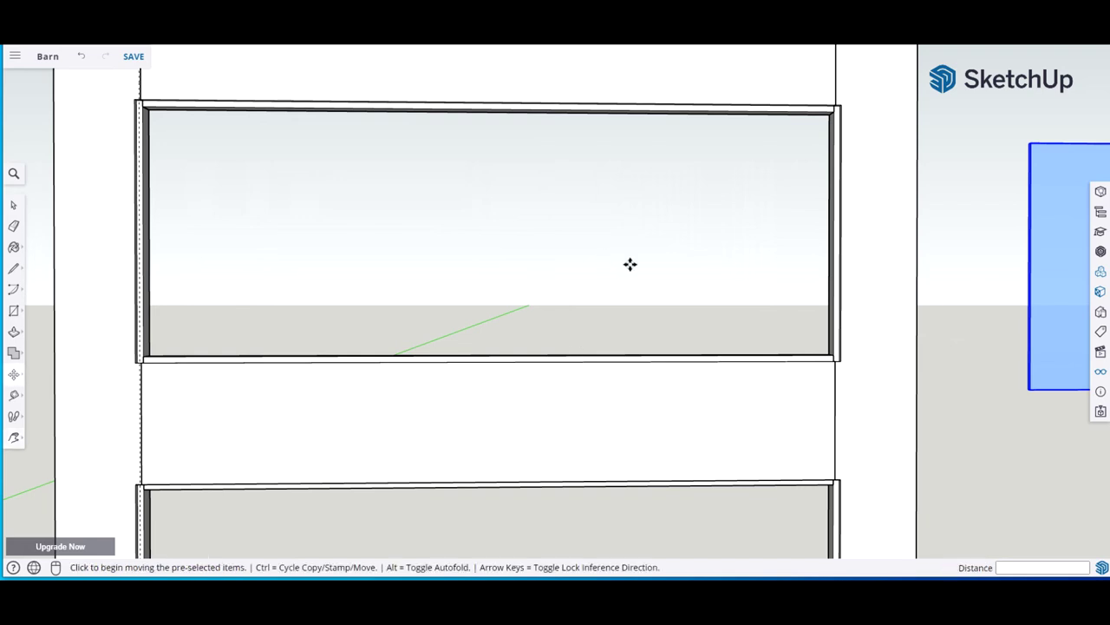
{"action": "left_click", "coordinate": [1032, 265]}
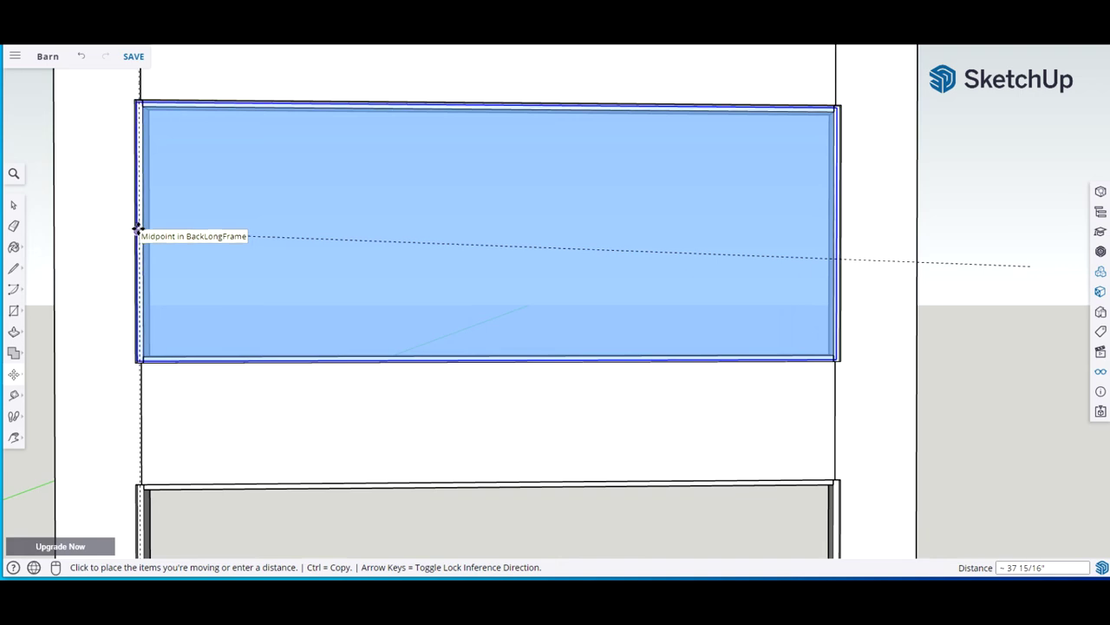
{"action": "left_click", "coordinate": [137, 229]}
{"action": "key", "text": "space"}
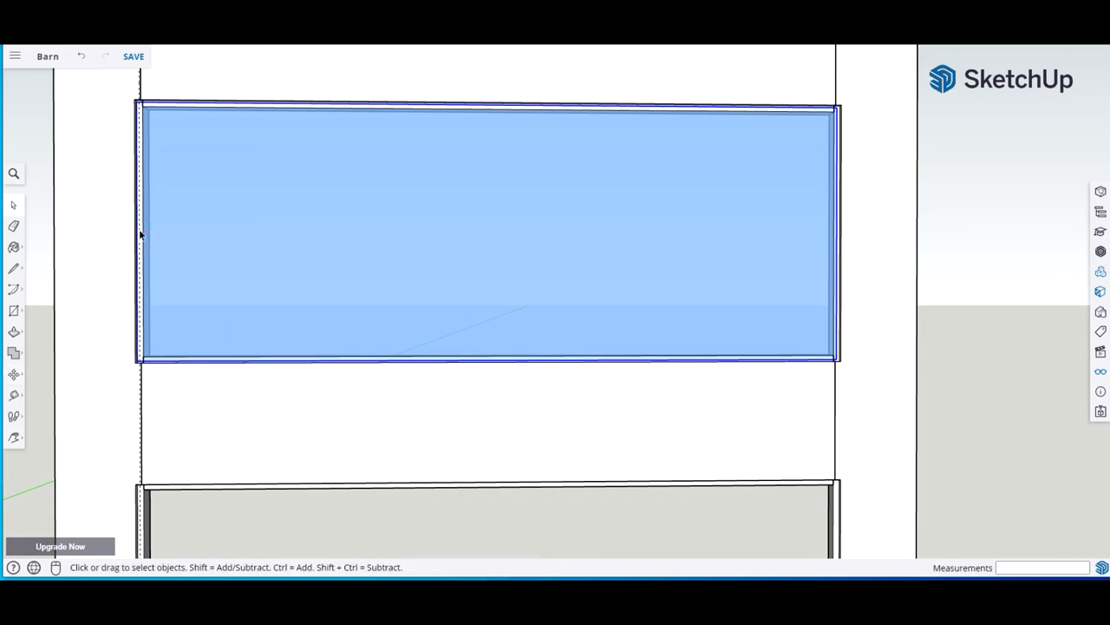
{"action": "left_click", "coordinate": [994, 379]}
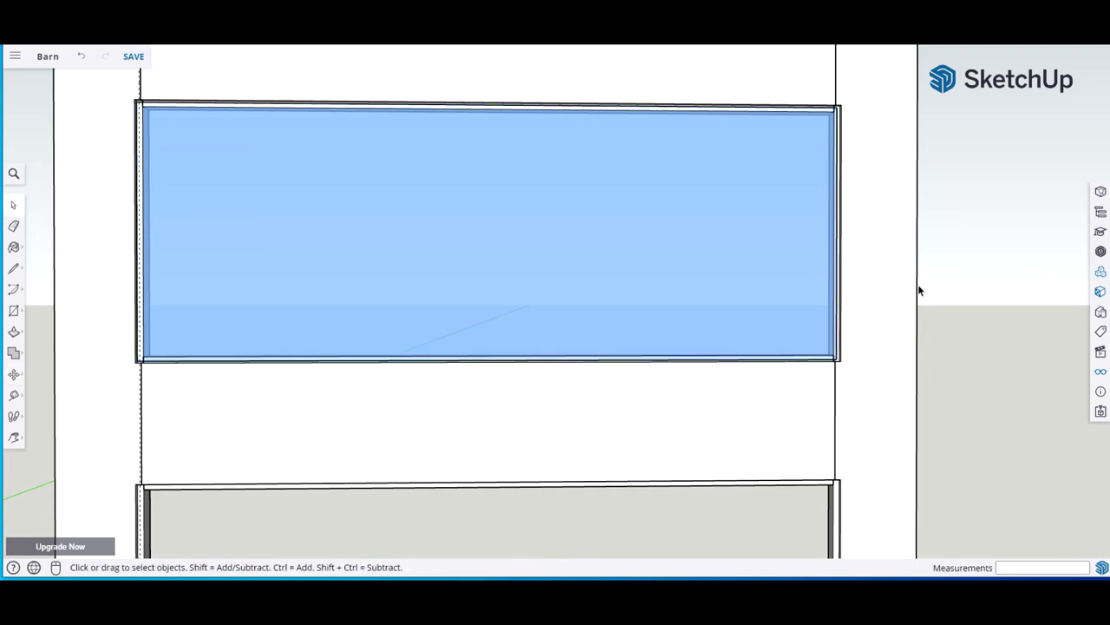
Orbit and zoom to check the pane's fit against the sill and stop strips
{"action": "middle_click_drag", "start_coordinate": [868, 272], "coordinate": [459, 309]}
{"action": "scroll", "coordinate": [503, 309], "scroll_direction": "up", "scroll_amount": 6}
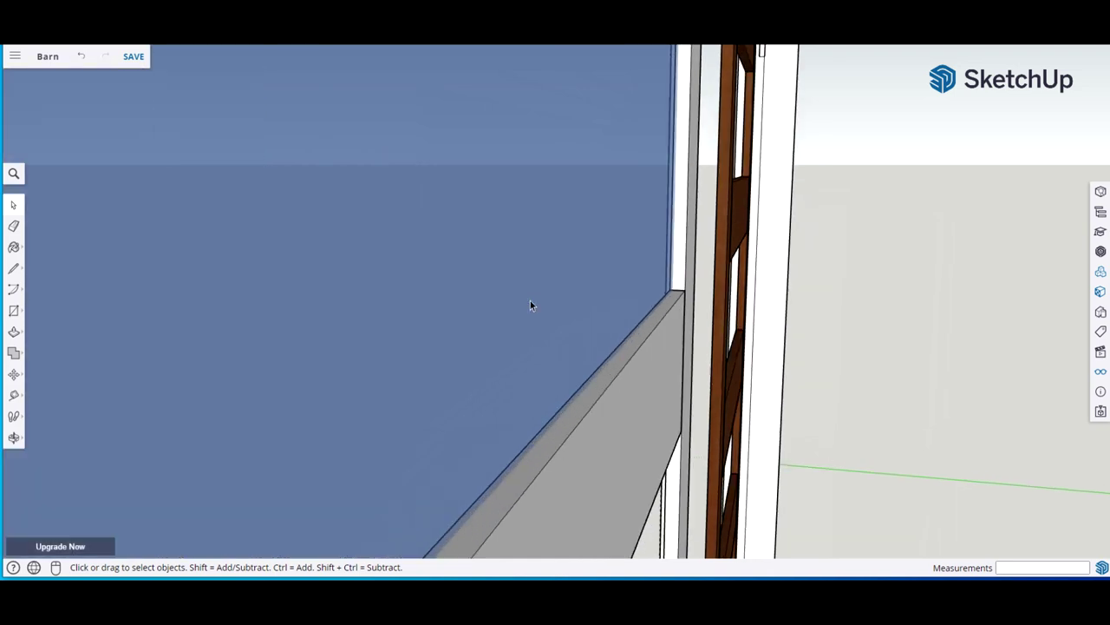
{"action": "middle_click_drag", "start_coordinate": [606, 301], "coordinate": [696, 289]}
{"action": "scroll", "coordinate": [668, 318], "scroll_direction": "up", "scroll_amount": 3}
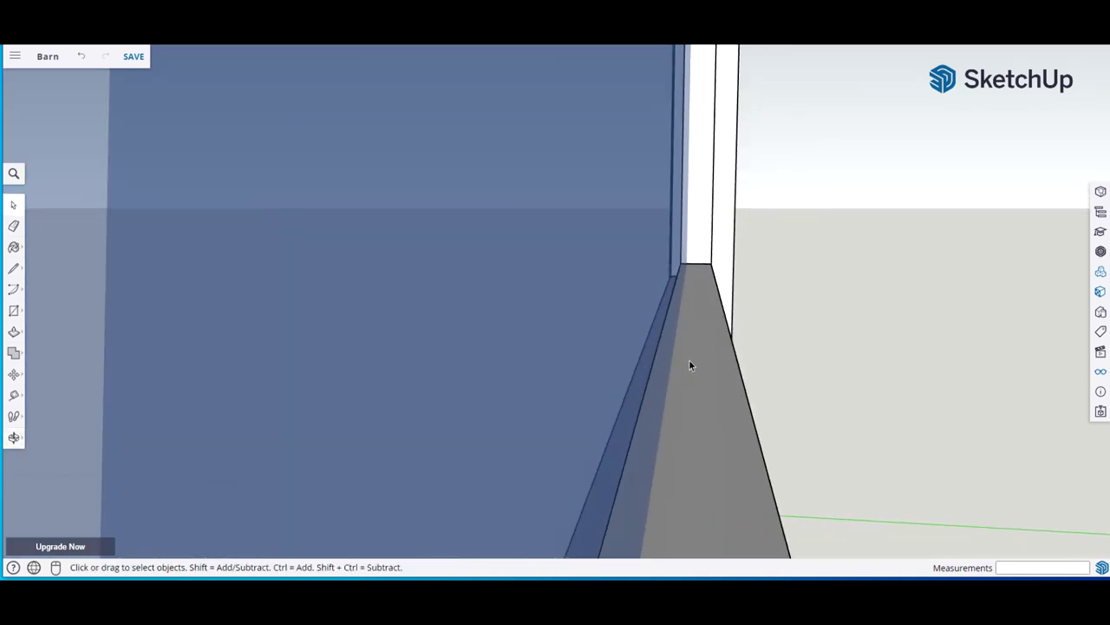
{"action": "scroll", "coordinate": [689, 359], "scroll_direction": "up", "scroll_amount": 3}
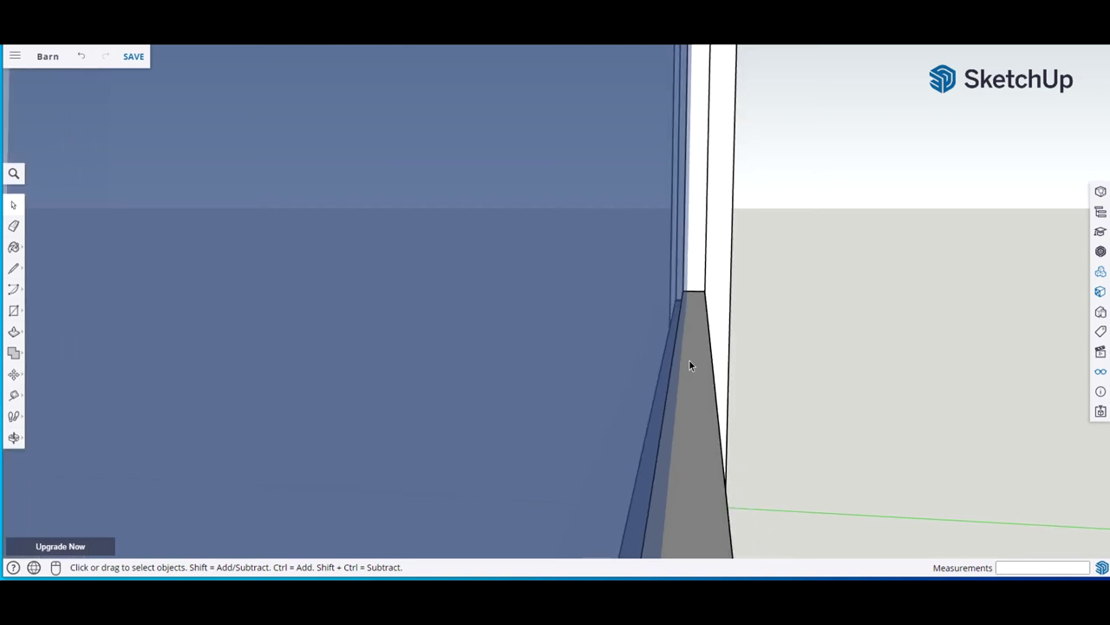
{"action": "middle_click_drag", "start_coordinate": [688, 359], "coordinate": [821, 349]}
{"action": "scroll", "coordinate": [809, 308], "scroll_direction": "up", "scroll_amount": 2}
{"action": "middle_click_drag", "start_coordinate": [677, 316], "coordinate": [597, 261]}
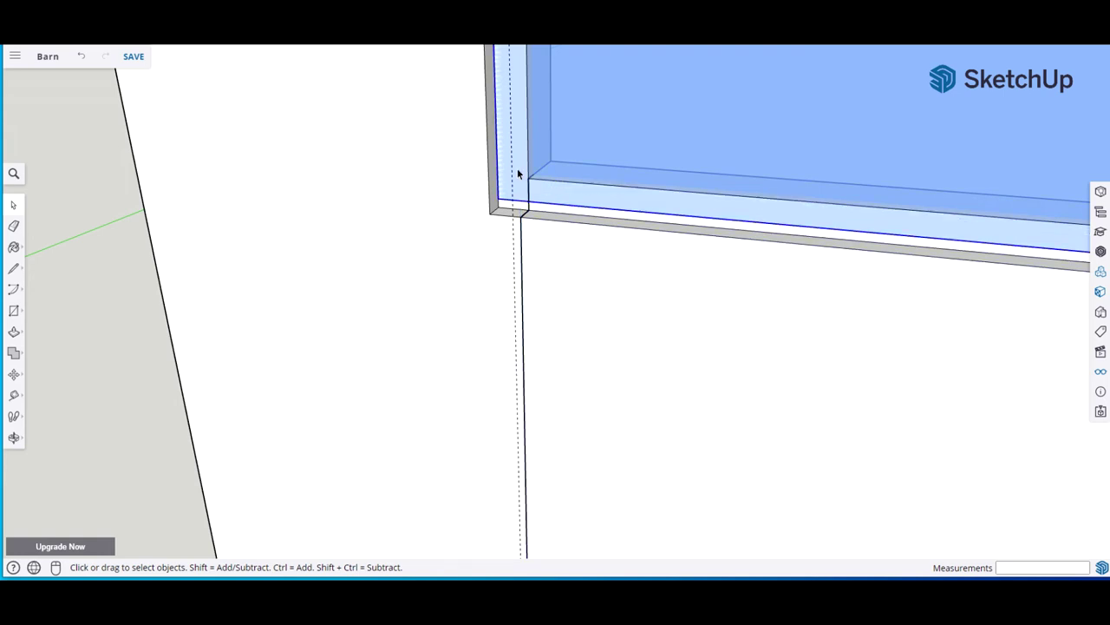
Shift the glass pane 1/8 inch along the frame, entering 8 as the distance
{"action": "key", "text": "m"}
{"action": "middle_click_drag", "start_coordinate": [515, 242], "coordinate": [373, 250]}
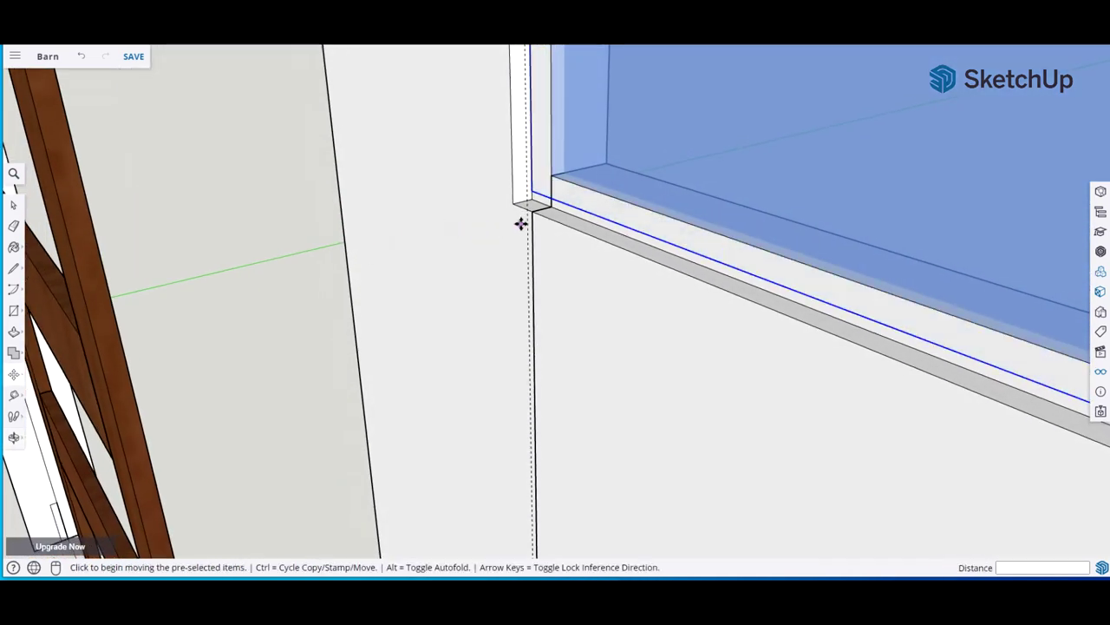
{"action": "left_click", "coordinate": [563, 203]}
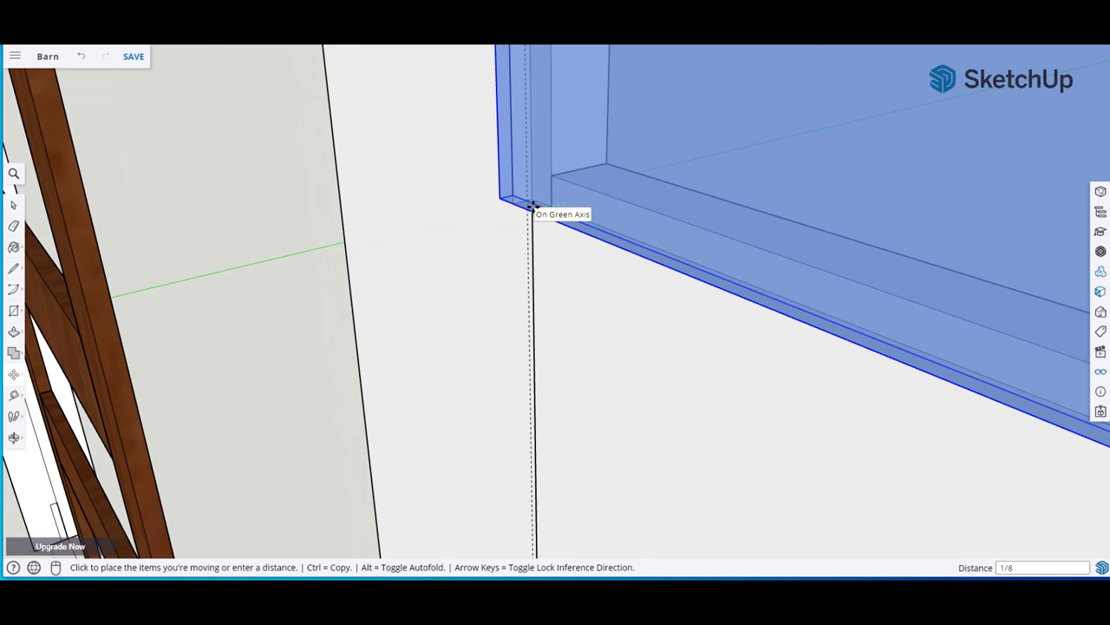
{"action": "type", "text": "8"}
{"action": "key", "text": "Return"}
{"action": "key", "text": "space"}
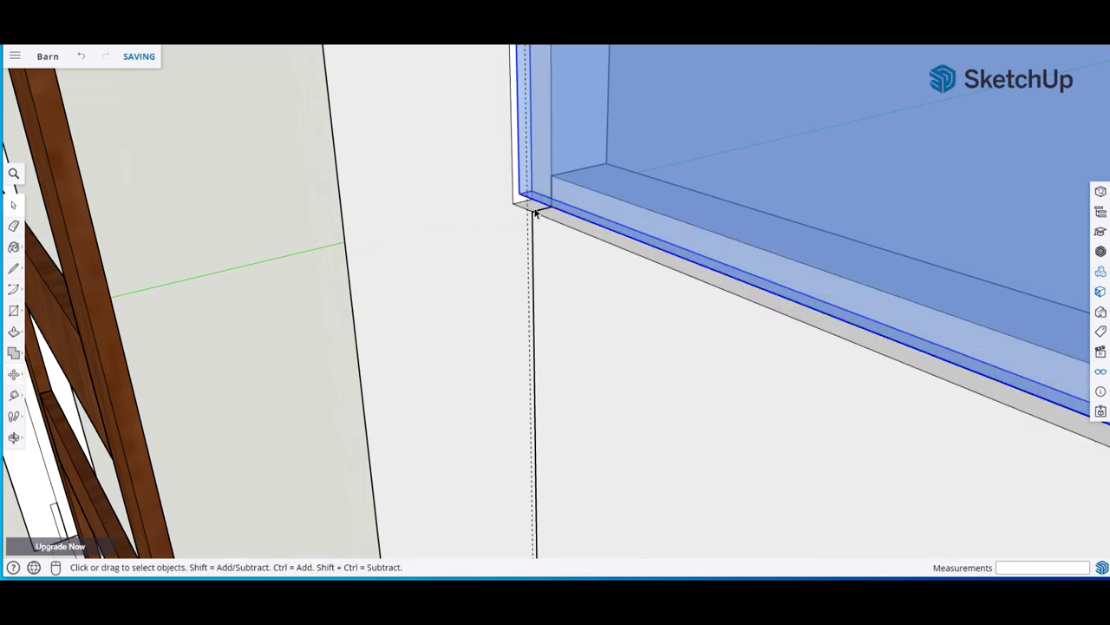
Orbit and zoom to inspect the pane's fit at the sill and its corner
{"action": "middle_click_drag", "start_coordinate": [632, 240], "coordinate": [599, 284]}
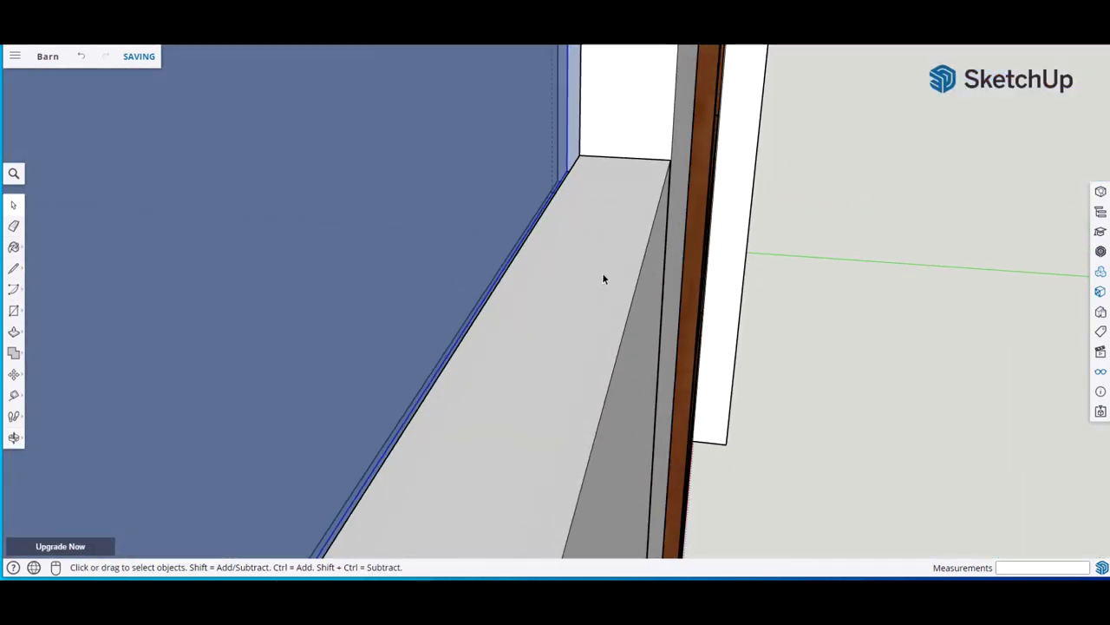
{"action": "mouse_move", "coordinate": [579, 228]}
{"action": "middle_mouse_down"}
{"action": "mouse_move", "coordinate": [651, 203]}
{"action": "mouse_move", "coordinate": [587, 214]}
{"action": "middle_mouse_up"}
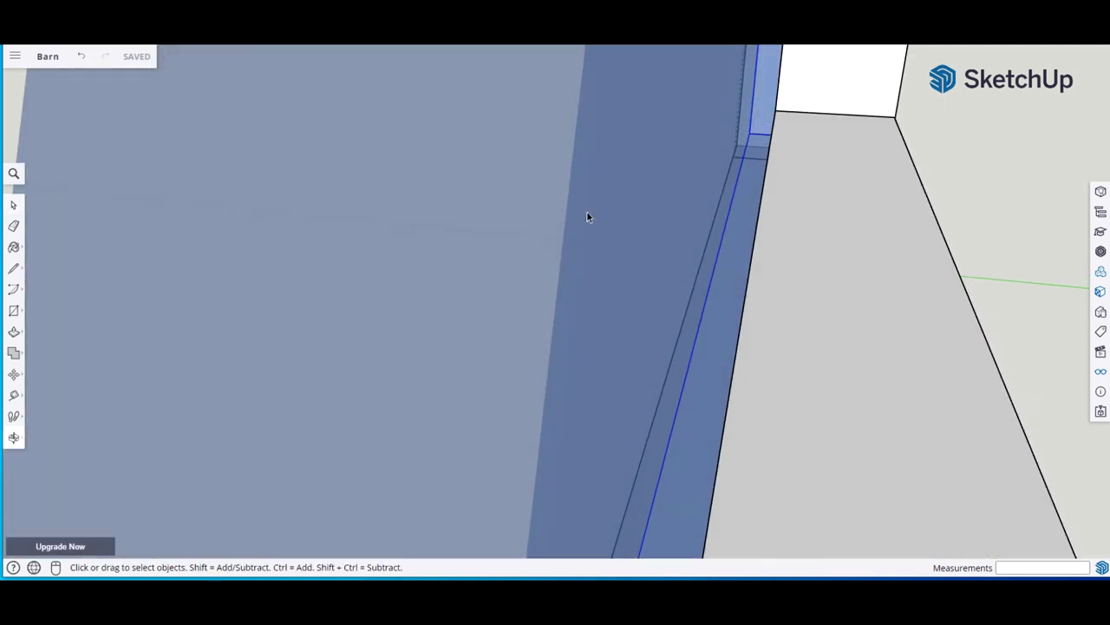
{"action": "scroll", "coordinate": [861, 229], "scroll_direction": "up", "scroll_amount": 1}
{"action": "middle_click_drag", "start_coordinate": [780, 100], "coordinate": [920, 160]}
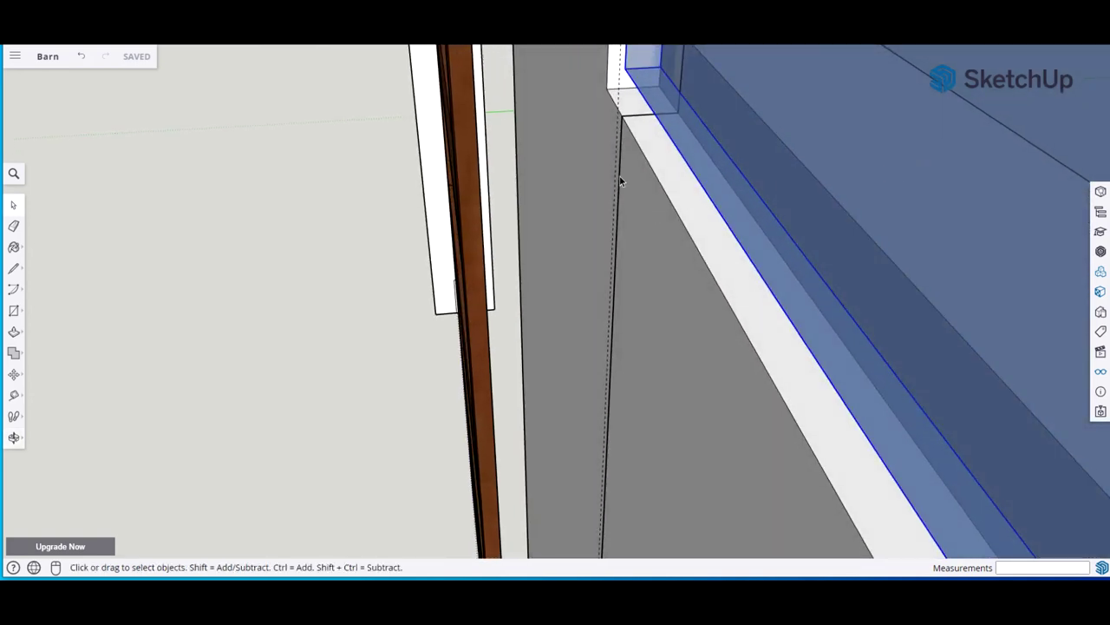
{"action": "middle_click_drag", "start_coordinate": [613, 178], "coordinate": [709, 386], "text": "shift"}
{"action": "scroll", "coordinate": [708, 386], "scroll_direction": "up", "scroll_amount": 3}
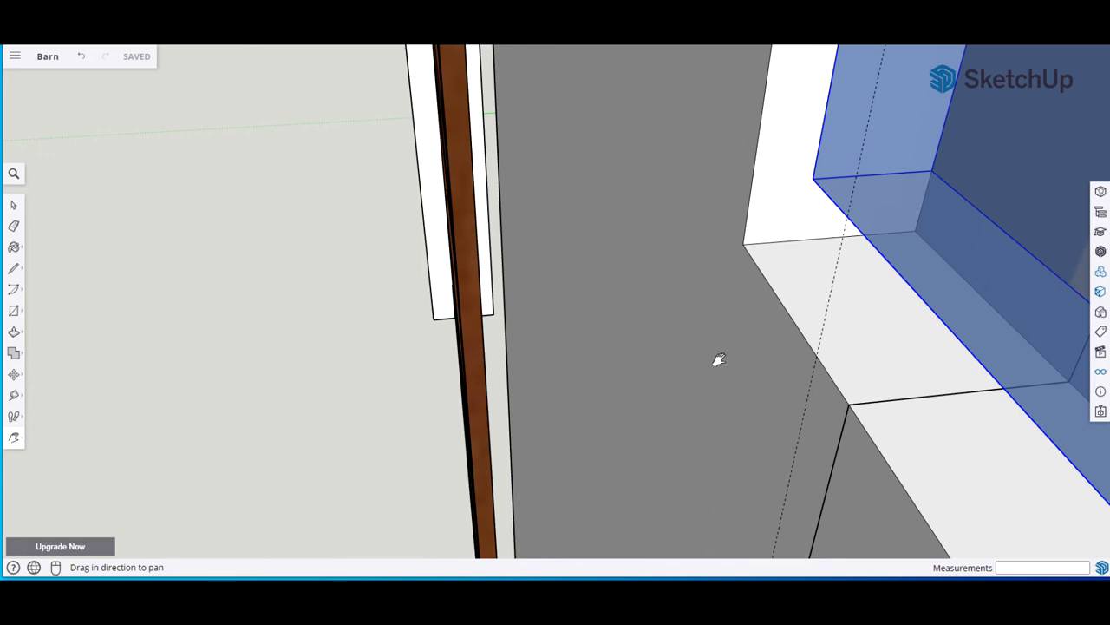
Place a Tape Measure guide 1/16 inch out from the pane's corner
{"action": "key", "text": "t"}
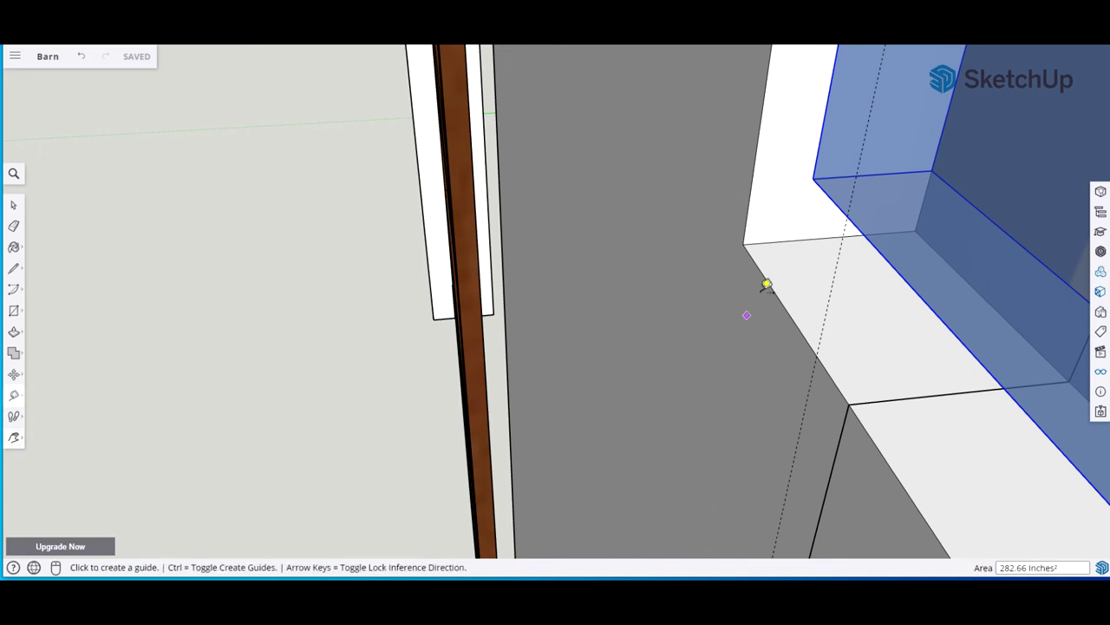
{"action": "left_click", "coordinate": [816, 177]}
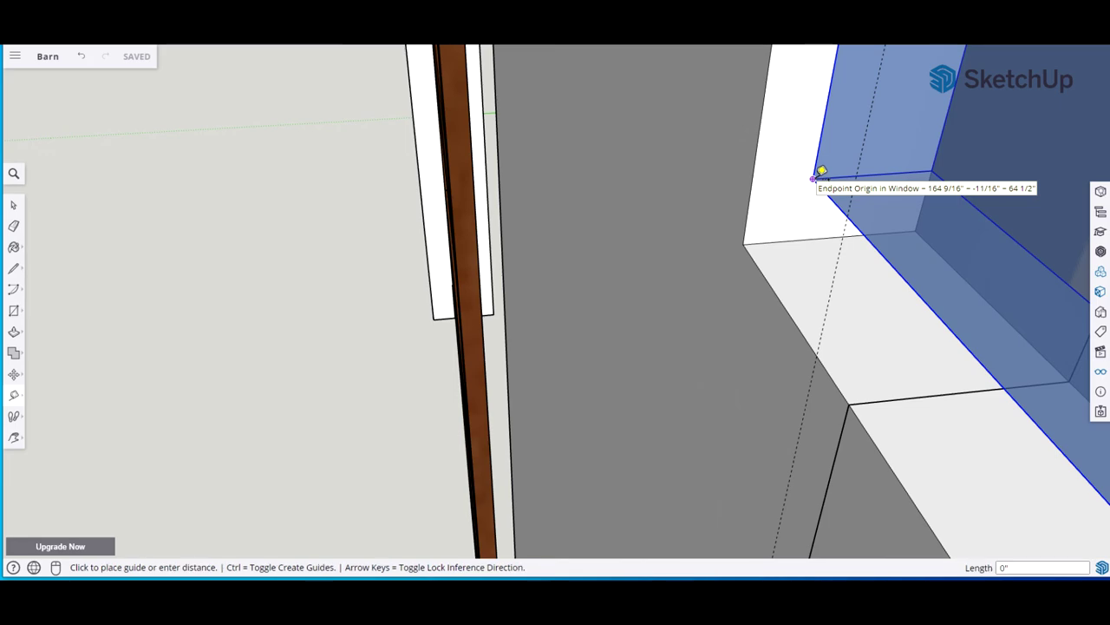
{"action": "left_click", "coordinate": [770, 175]}
{"action": "scroll", "coordinate": [682, 224], "scroll_direction": "down", "scroll_amount": 3}
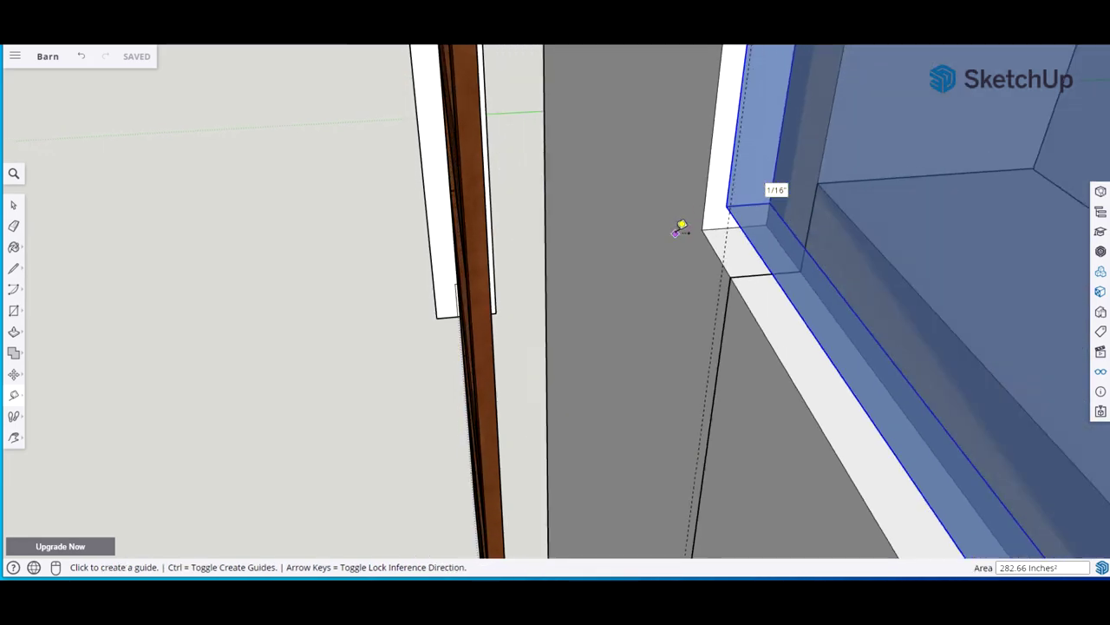
{"action": "middle_click_drag", "start_coordinate": [682, 223], "coordinate": [565, 196]}
Navigate across the glass door to the lower-left corner of a window opening
{"action": "scroll", "coordinate": [702, 168], "scroll_direction": "down", "scroll_amount": 3}
{"action": "middle_click_drag", "start_coordinate": [701, 168], "coordinate": [783, 166]}
{"action": "scroll", "coordinate": [786, 174], "scroll_direction": "down", "scroll_amount": 2}
{"action": "scroll", "coordinate": [796, 122], "scroll_direction": "up", "scroll_amount": 6}
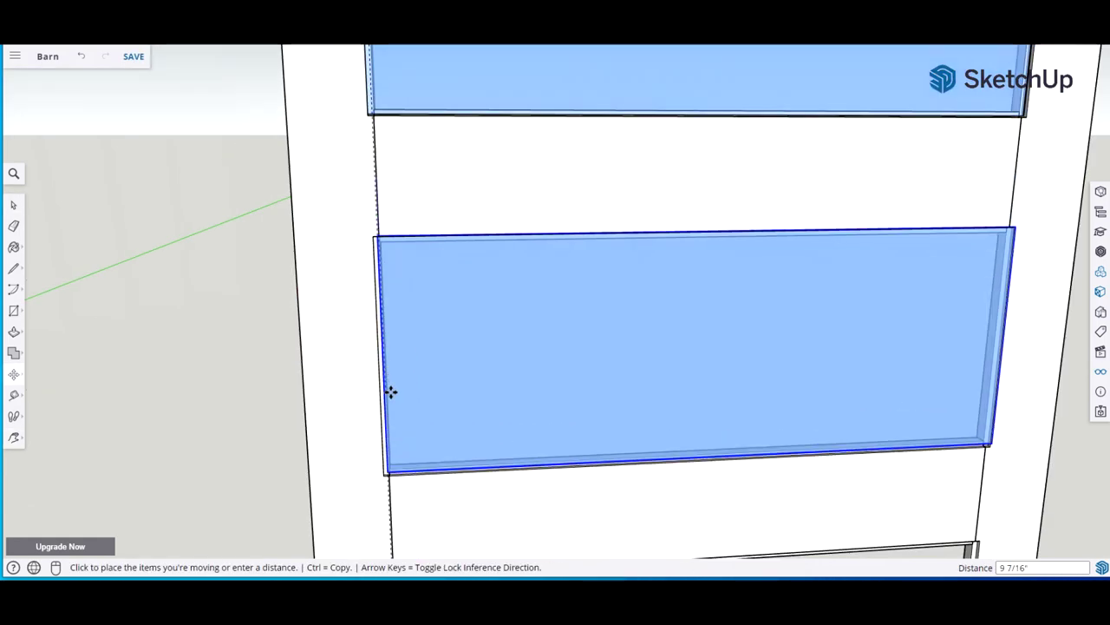
{"action": "scroll", "coordinate": [520, 371], "scroll_direction": "up", "scroll_amount": 4}
{"action": "key", "text": "m"}
{"action": "middle_click_drag", "start_coordinate": [442, 347], "coordinate": [644, 404], "text": "shift"}
{"action": "scroll", "coordinate": [566, 431], "scroll_direction": "up", "scroll_amount": 3}
{"action": "key", "text": "space"}
{"action": "scroll", "coordinate": [565, 431], "scroll_direction": "down", "scroll_amount": 5}
{"action": "scroll", "coordinate": [664, 130], "scroll_direction": "down", "scroll_amount": 3}
{"action": "middle_click_drag", "start_coordinate": [597, 337], "coordinate": [793, 337], "text": "shift"}
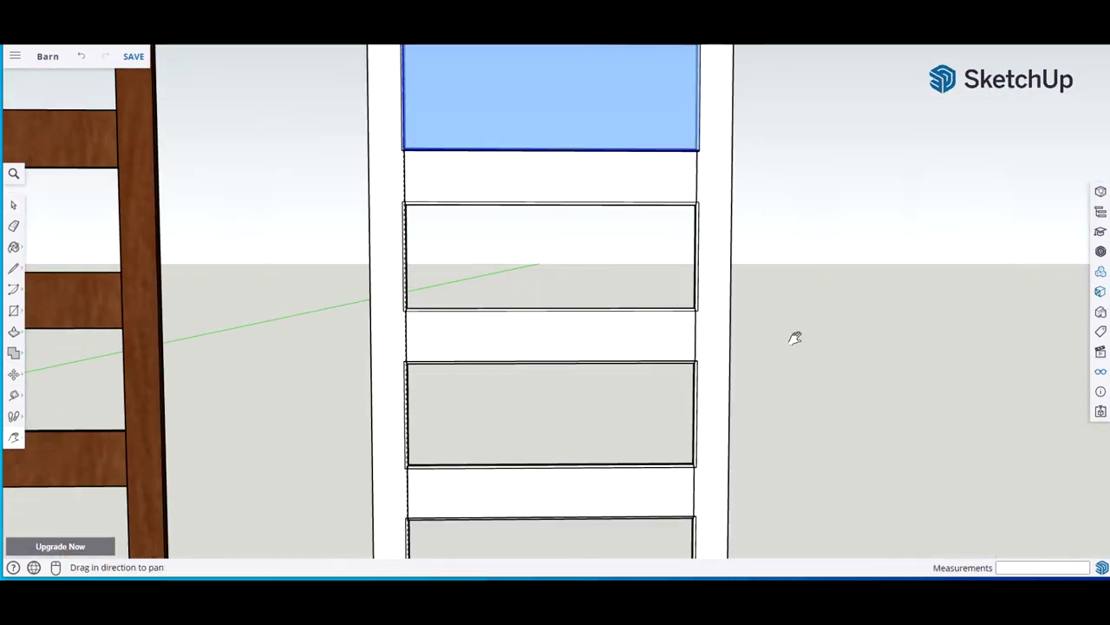
{"action": "middle_click_drag", "start_coordinate": [784, 296], "coordinate": [784, 214], "text": "shift"}
{"action": "scroll", "coordinate": [223, 315], "scroll_direction": "up", "scroll_amount": 5}
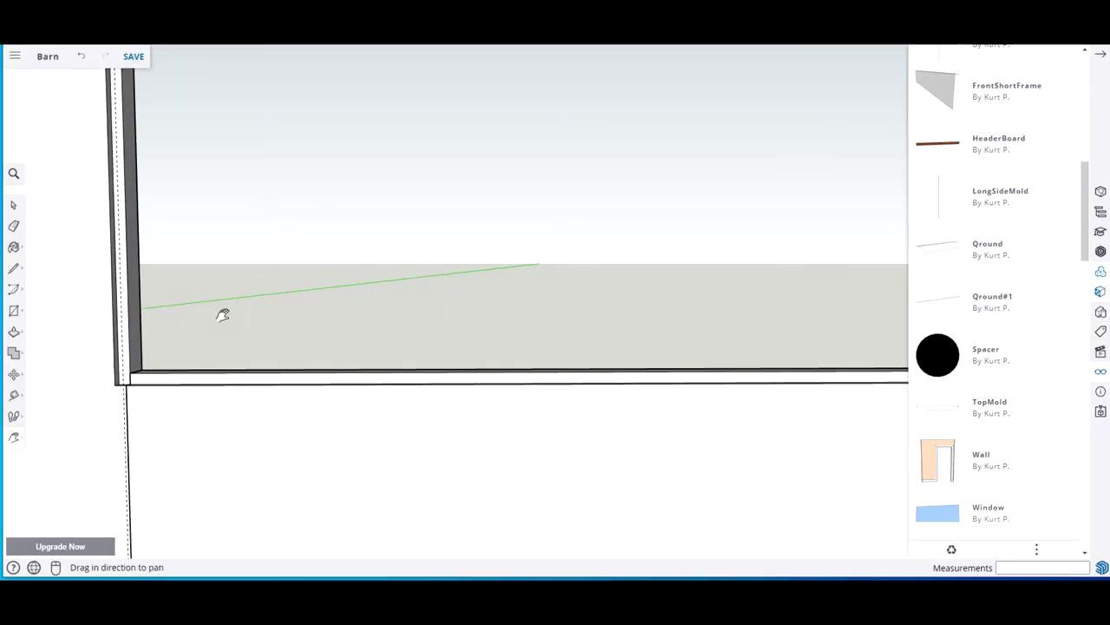
{"action": "scroll", "coordinate": [222, 315], "scroll_direction": "down", "scroll_amount": 5}
{"action": "middle_click_drag", "start_coordinate": [223, 314], "coordinate": [830, 414], "text": "shift"}
{"action": "key", "text": "space"}
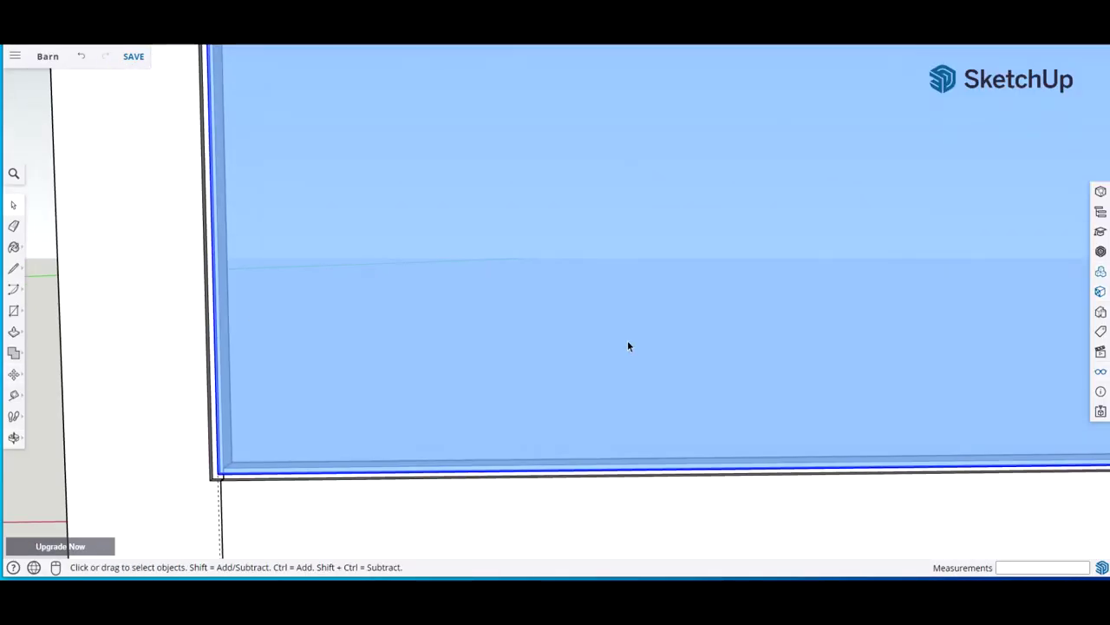
{"action": "scroll", "coordinate": [628, 347], "scroll_direction": "up", "scroll_amount": 5}
Move the selected glass pane into its opening and nudge it at the edge
{"action": "key", "text": "m"}
{"action": "left_click", "coordinate": [597, 283]}
{"action": "left_click", "coordinate": [558, 354]}
{"action": "scroll", "coordinate": [558, 354], "scroll_direction": "down", "scroll_amount": 3}
{"action": "key", "text": "space"}
{"action": "scroll", "coordinate": [564, 382], "scroll_direction": "down", "scroll_amount": 2}
{"action": "scroll", "coordinate": [563, 382], "scroll_direction": "up", "scroll_amount": 3}
{"action": "middle_click_drag", "start_coordinate": [461, 543], "coordinate": [353, 355], "text": "shift"}
{"action": "key", "text": "m"}
{"action": "left_click", "coordinate": [520, 179]}
{"action": "left_click", "coordinate": [521, 179]}
{"action": "key", "text": "space"}
{"action": "scroll", "coordinate": [564, 302], "scroll_direction": "down", "scroll_amount": 3}
{"action": "scroll", "coordinate": [354, 355], "scroll_direction": "up", "scroll_amount": 3}
Reposition the next blue panel, picking a start point on its back edge
{"action": "key", "text": "m"}
{"action": "left_click", "coordinate": [141, 349]}
{"action": "middle_click_drag", "start_coordinate": [141, 350], "coordinate": [630, 417]}
{"action": "scroll", "coordinate": [623, 466], "scroll_direction": "up", "scroll_amount": 3}
{"action": "key", "text": "m"}
{"action": "left_click", "coordinate": [503, 464]}
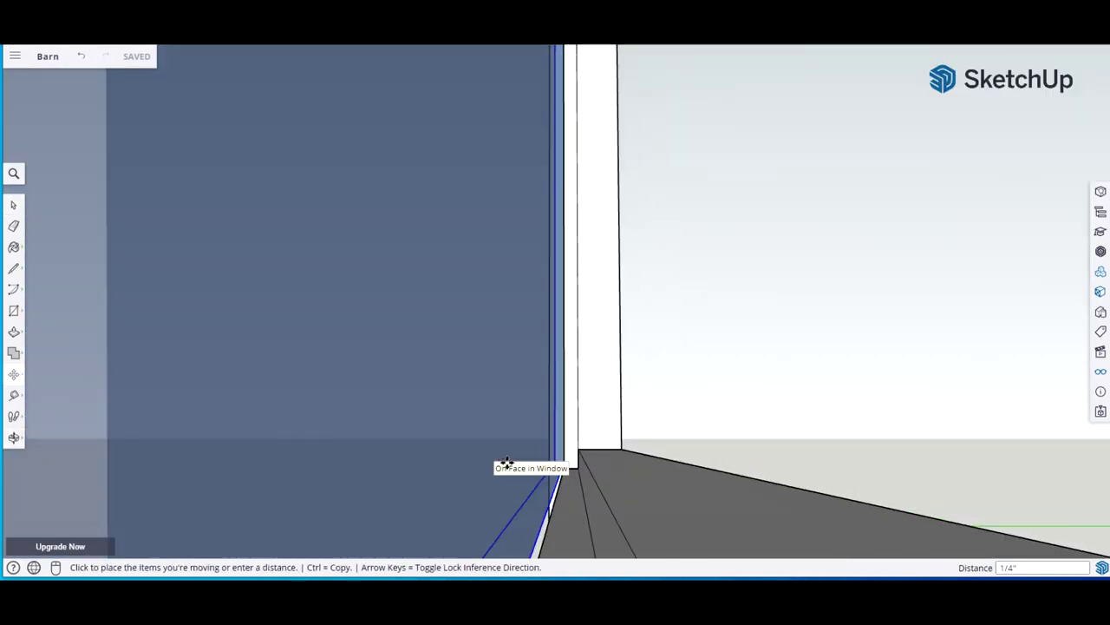
{"action": "middle_click_drag", "start_coordinate": [524, 463], "coordinate": [648, 454]}
{"action": "key", "text": "space"}
{"action": "scroll", "coordinate": [580, 473], "scroll_direction": "up", "scroll_amount": 3}
{"action": "middle_click_drag", "start_coordinate": [807, 397], "coordinate": [399, 443]}
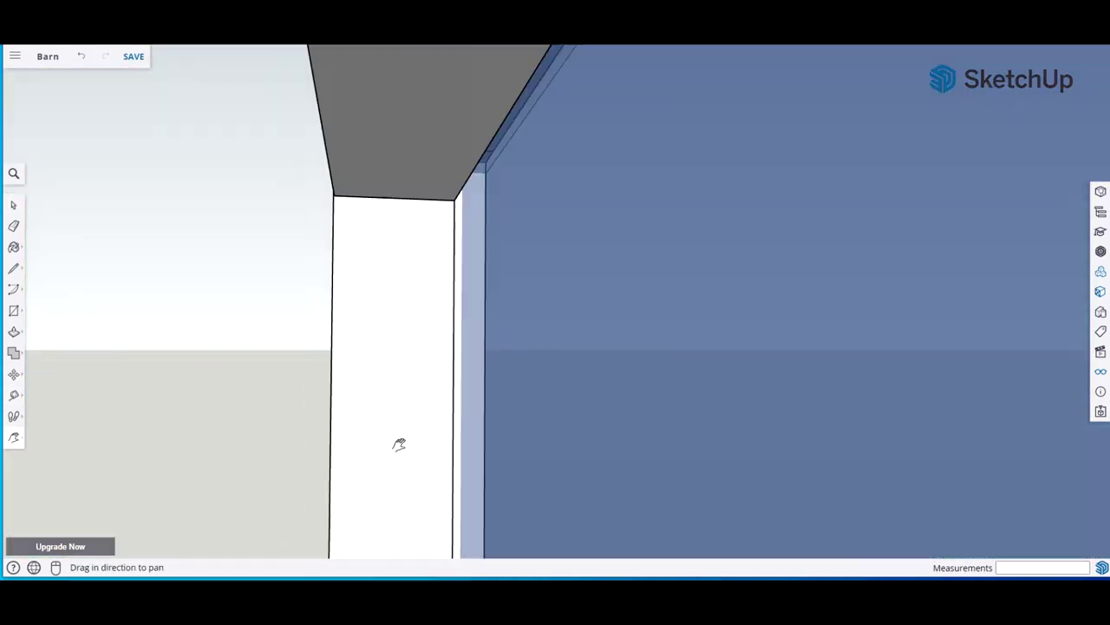
{"action": "key", "text": "m"}
{"action": "left_click", "coordinate": [464, 209]}
{"action": "middle_click_drag", "start_coordinate": [464, 208], "coordinate": [355, 346]}
Mark a 1/4-inch guide from the panel's vertical edge and realign the panel to it
{"action": "key", "text": "t"}
{"action": "left_click", "coordinate": [218, 141]}
{"action": "left_click", "coordinate": [221, 130]}
{"action": "middle_click_drag", "start_coordinate": [220, 130], "coordinate": [114, 154]}
{"action": "key", "text": "space"}
{"action": "key", "text": "m"}
{"action": "left_click", "coordinate": [111, 196]}
{"action": "key", "text": "space"}
{"action": "middle_click_drag", "start_coordinate": [114, 201], "coordinate": [624, 257]}
{"action": "key", "text": "m"}
{"action": "left_click", "coordinate": [625, 258]}
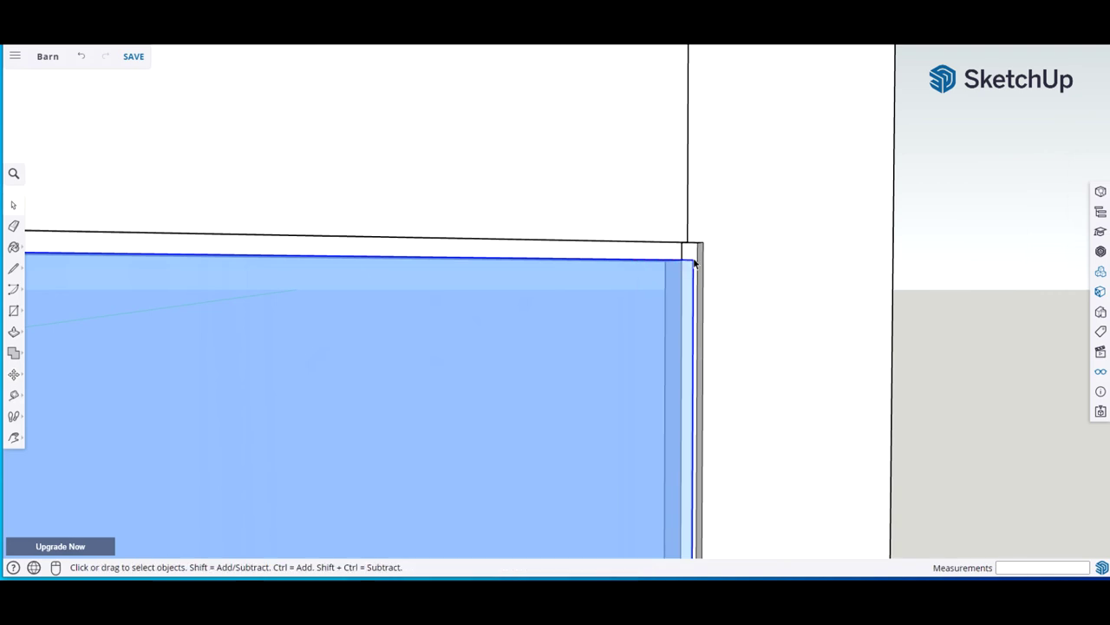
{"action": "middle_click_drag", "start_coordinate": [327, 246], "coordinate": [582, 231]}
{"action": "key", "text": "t"}
{"action": "middle_click_drag", "start_coordinate": [563, 521], "coordinate": [833, 371]}
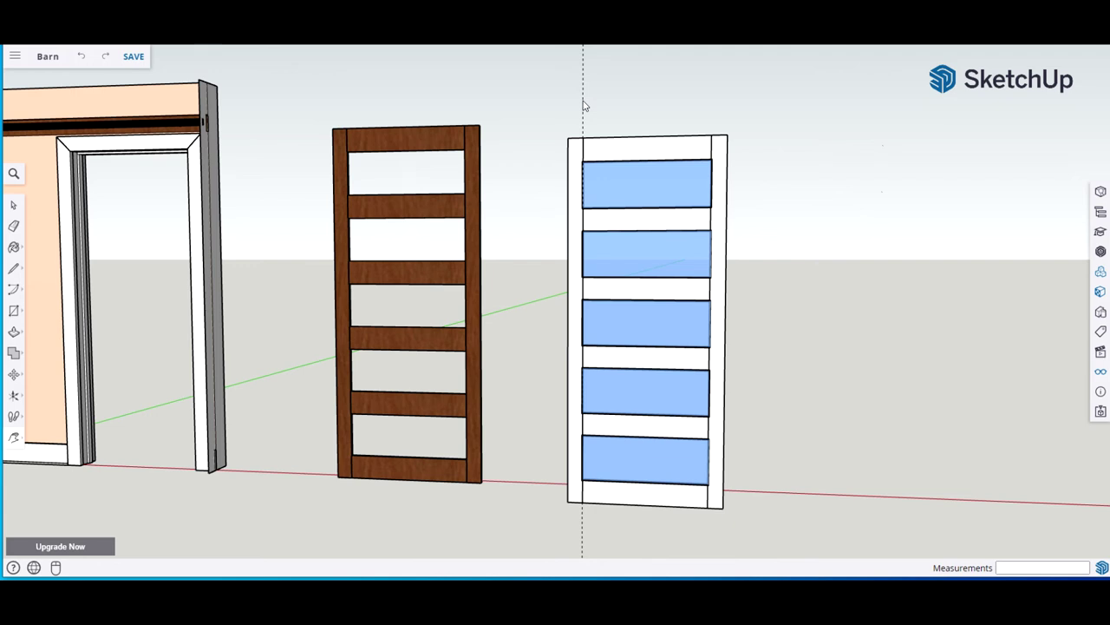
Remove all guide lines using Delete all guides in the Display panel
{"action": "left_click", "coordinate": [1101, 371]}
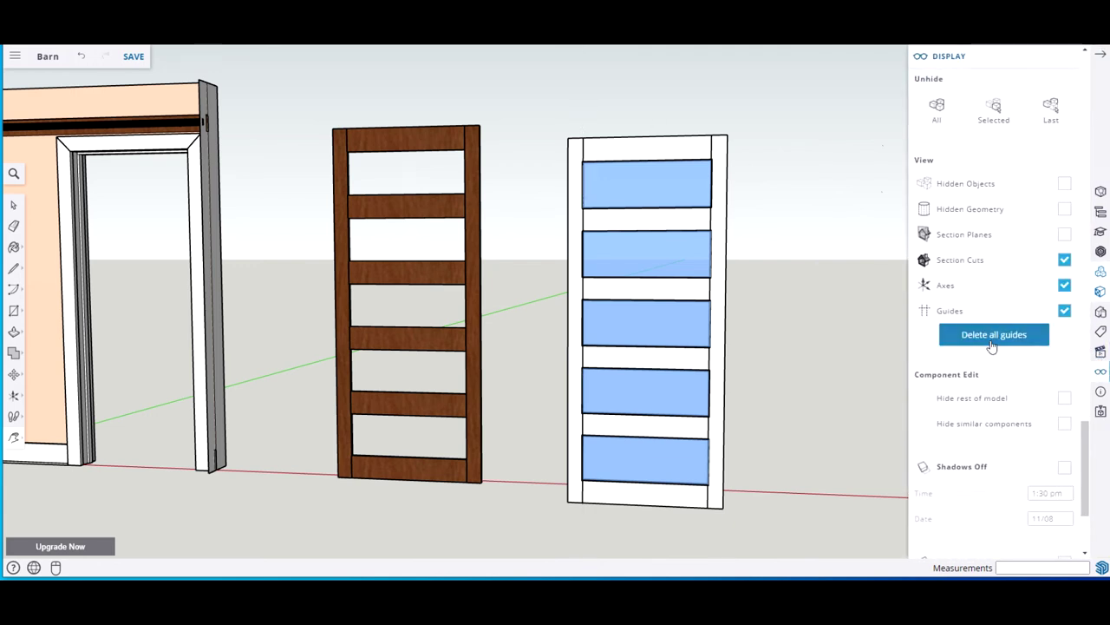
{"action": "left_click", "coordinate": [878, 173]}
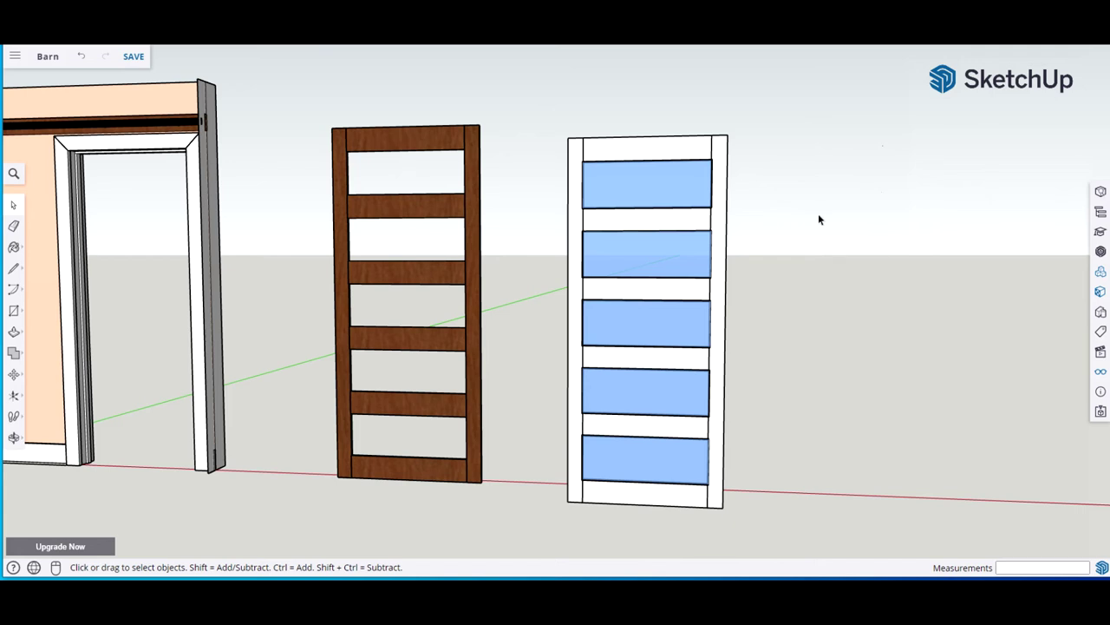
{"action": "left_click", "coordinate": [577, 172]}
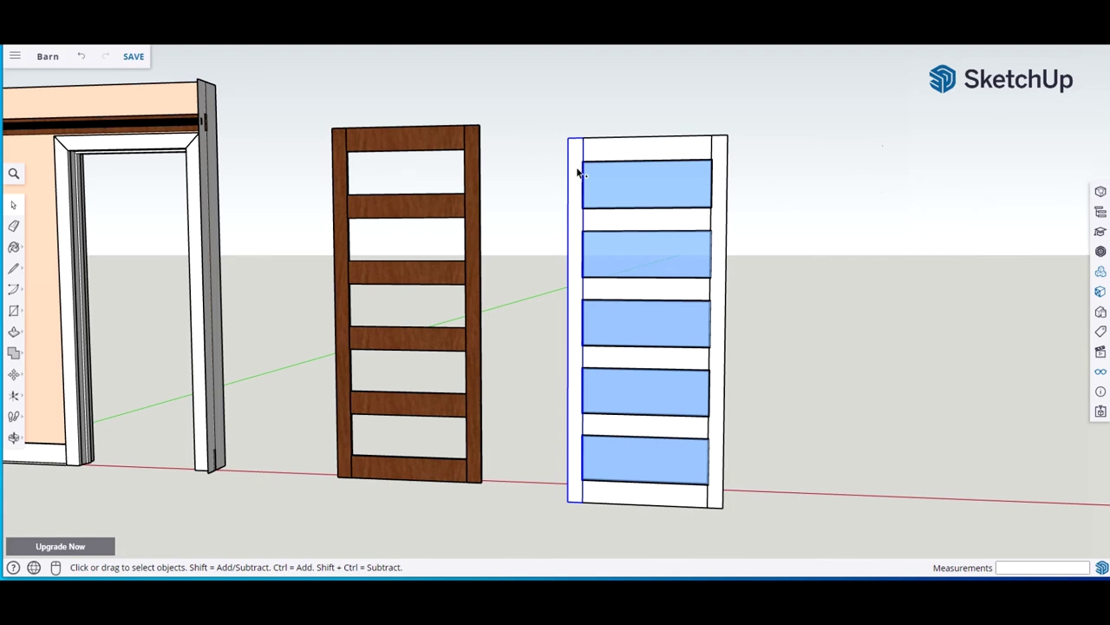
Select the glass door's stiles and rails and paint them with a Wood material
{"action": "left_click", "coordinate": [637, 157], "text": "shift"}
{"action": "left_click", "coordinate": [701, 226], "text": "shift"}
{"action": "left_click", "coordinate": [722, 228], "text": "shift"}
{"action": "left_click", "coordinate": [694, 290], "text": "shift"}
{"action": "left_click", "coordinate": [665, 430], "text": "shift"}
{"action": "left_click", "coordinate": [650, 500], "text": "shift"}
{"action": "key", "text": "b"}
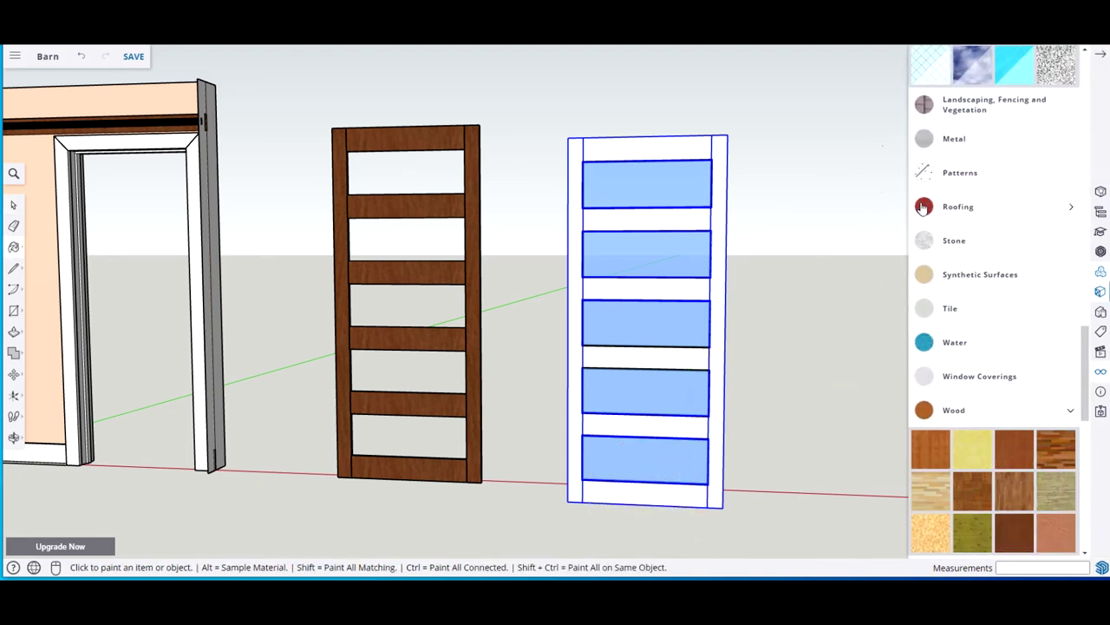
{"action": "scroll", "coordinate": [1015, 486], "scroll_direction": "down", "scroll_amount": 2}
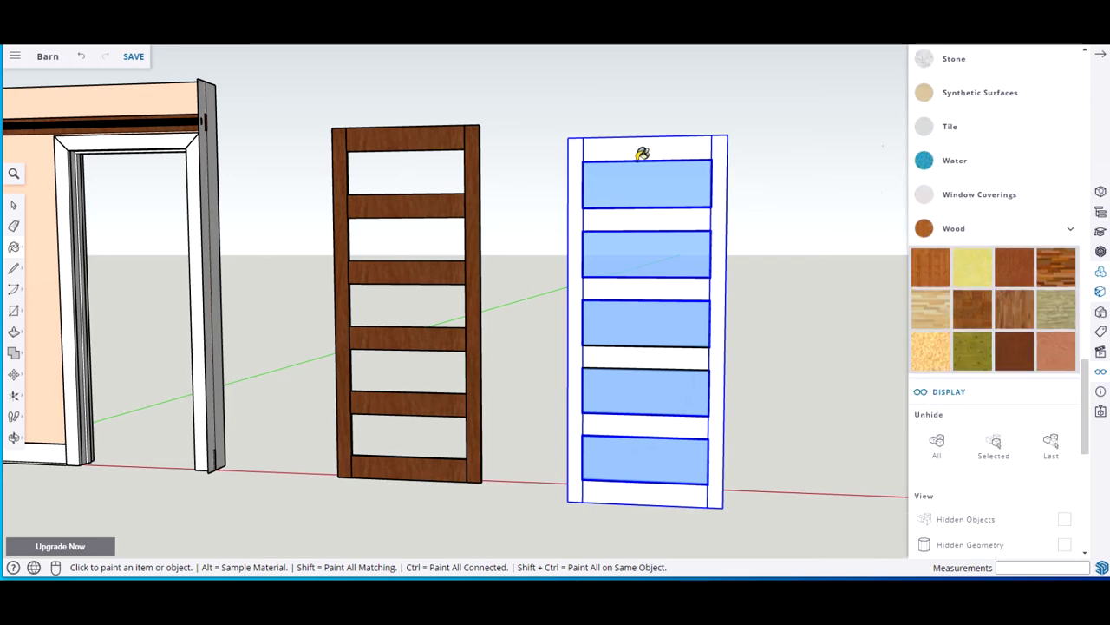
{"action": "left_click", "coordinate": [641, 152]}
Undo the partial wood paint and select the whole door frame instead
{"action": "key", "text": "space"}
{"action": "middle_click_drag", "start_coordinate": [706, 211], "coordinate": [766, 223]}
{"action": "left_click", "coordinate": [1100, 54]}
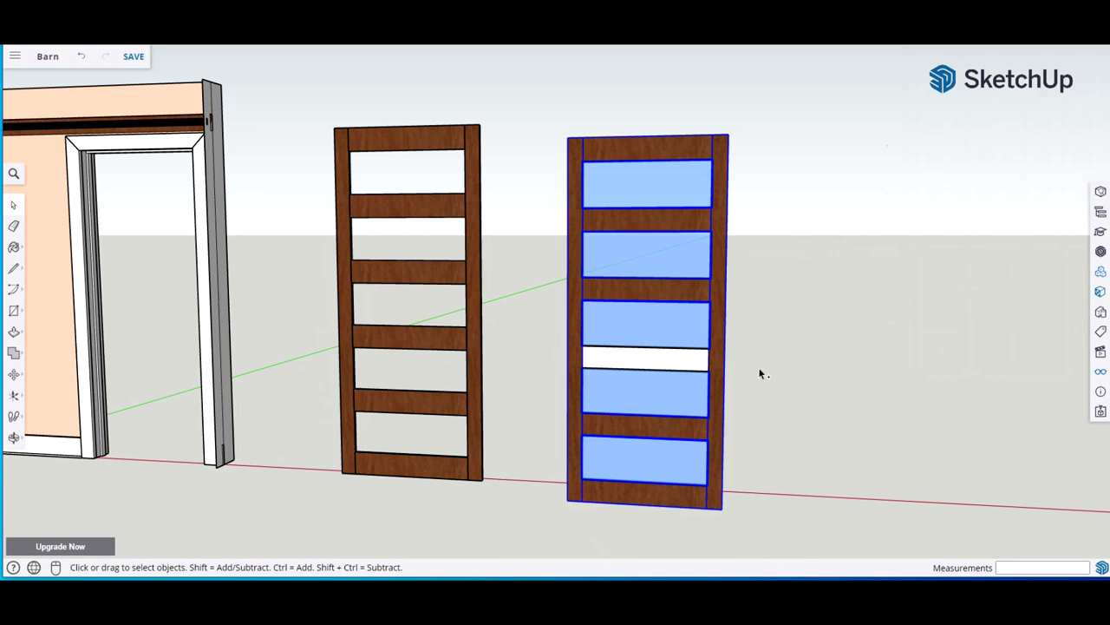
{"action": "key", "text": "ctrl+z"}
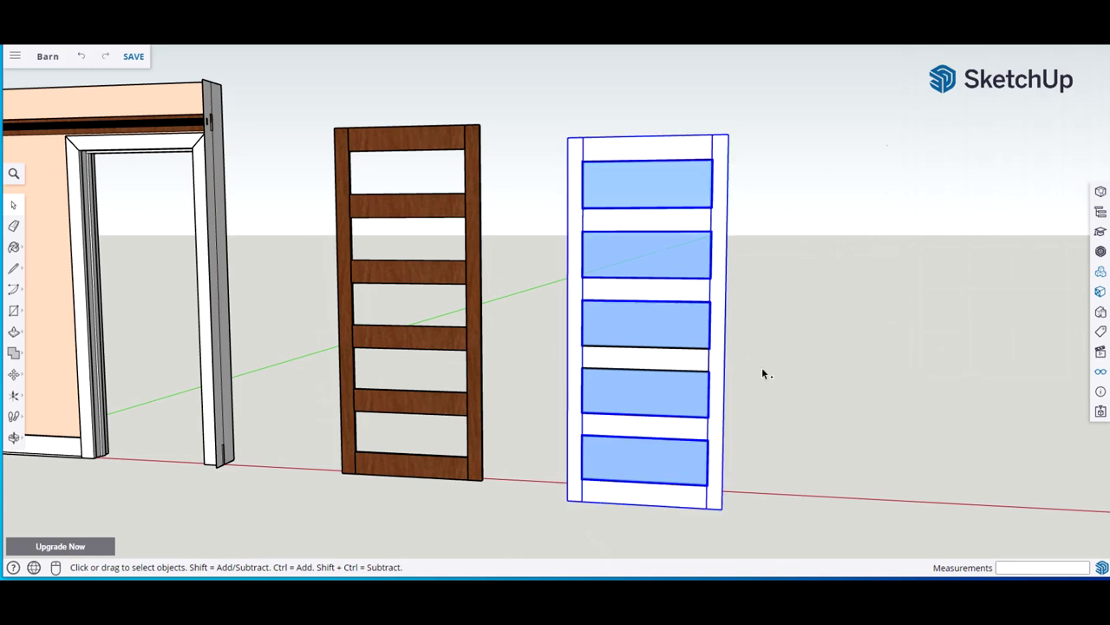
{"action": "left_click", "coordinate": [677, 363]}
Paint the entire selected door frame with the matching dark brown wood
{"action": "key", "text": "b"}
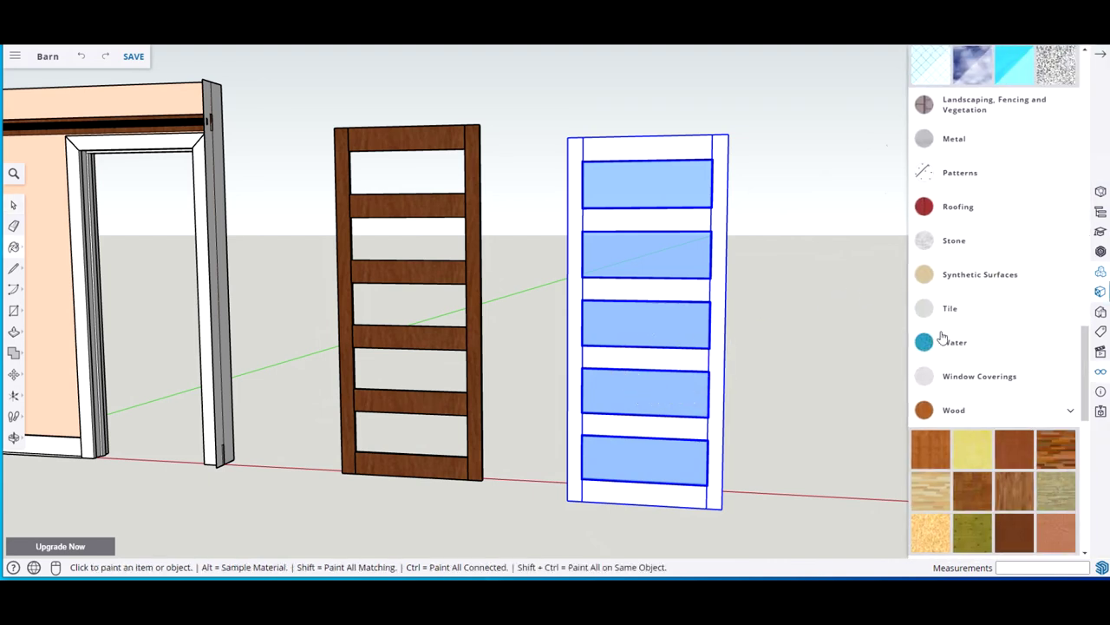
{"action": "scroll", "coordinate": [990, 390], "scroll_direction": "down", "scroll_amount": 2}
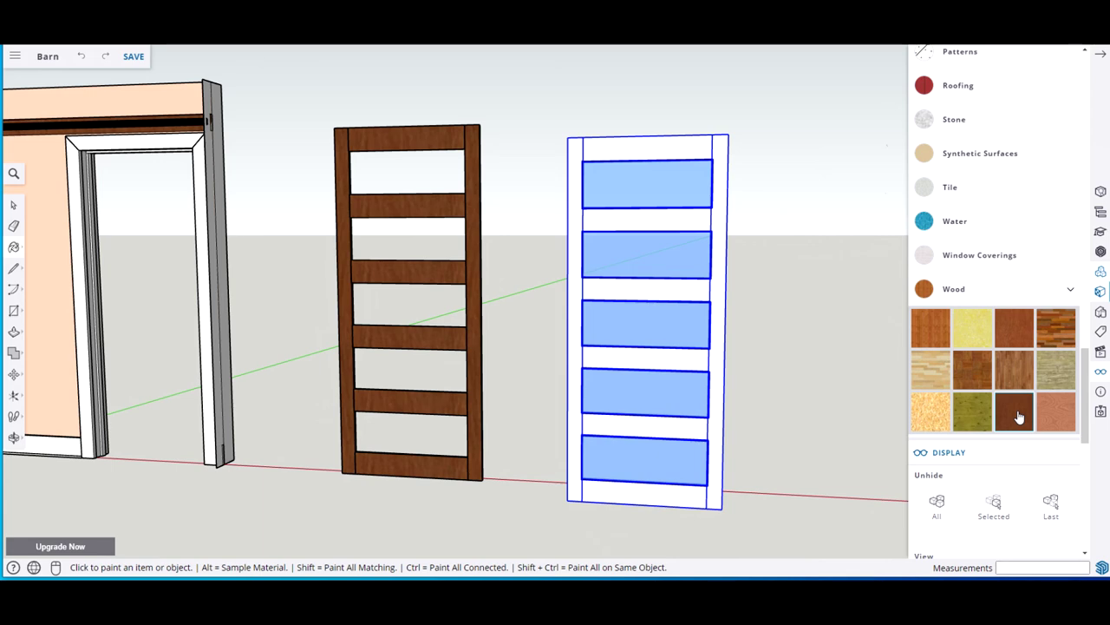
{"action": "left_click", "coordinate": [651, 147]}
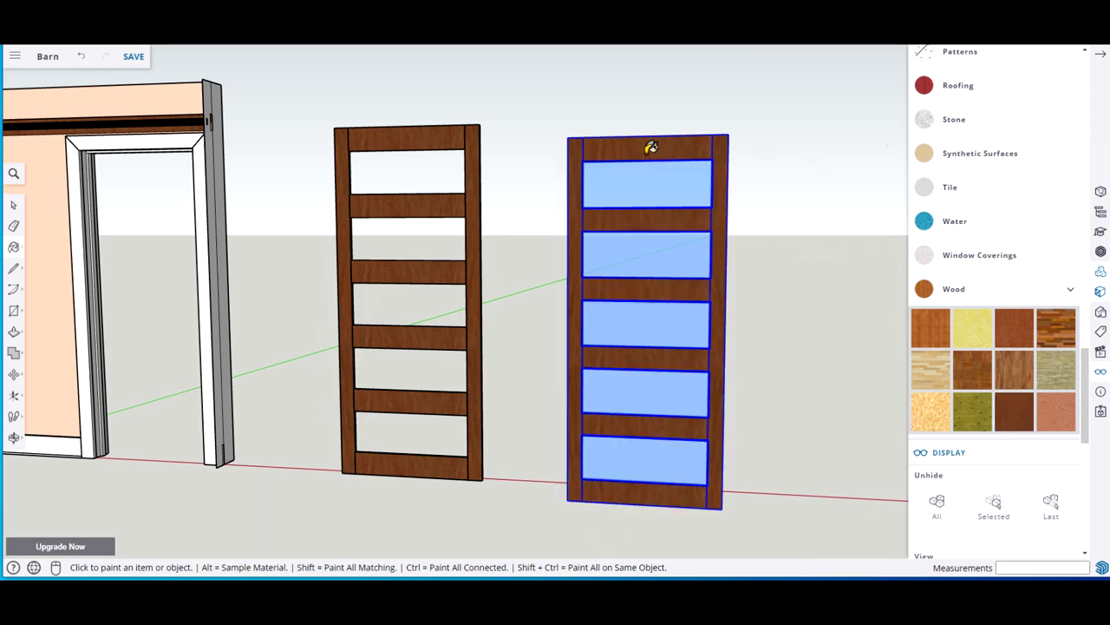
{"action": "mouse_move", "coordinate": [805, 190]}
{"action": "middle_mouse_down"}
{"action": "mouse_move", "coordinate": [237, 229]}
{"action": "mouse_move", "coordinate": [720, 230]}
{"action": "mouse_move", "coordinate": [801, 201]}
{"action": "middle_mouse_up"}
{"action": "key", "text": "space"}
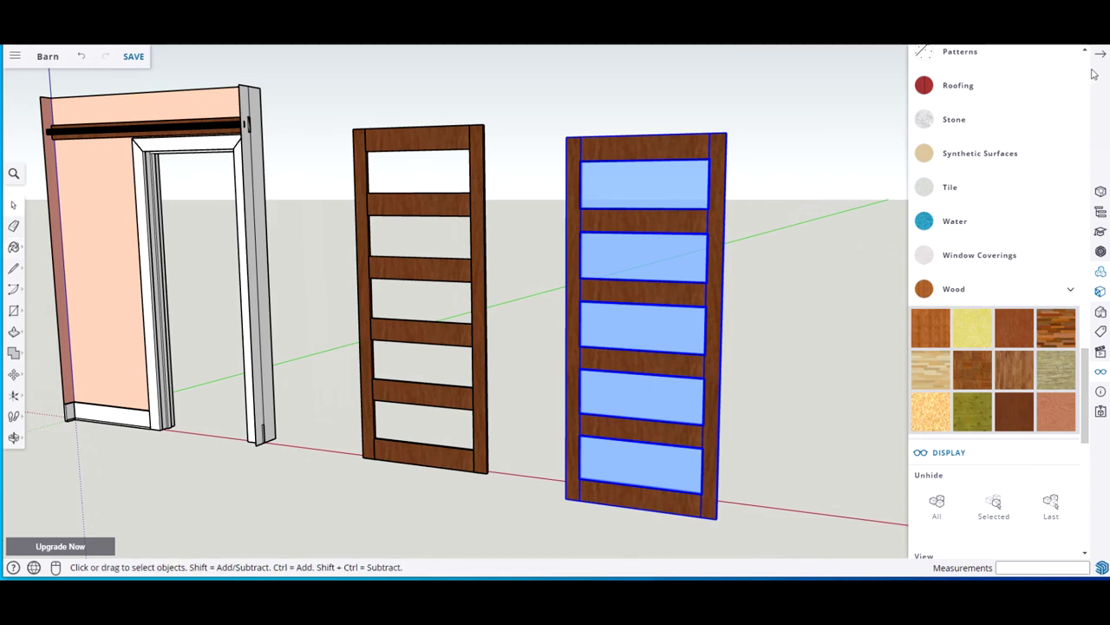
Box-select the entire glass-paned door and make it a component named BackBarnDoor
{"action": "left_click", "coordinate": [1104, 55]}
{"action": "left_click", "coordinate": [773, 220]}
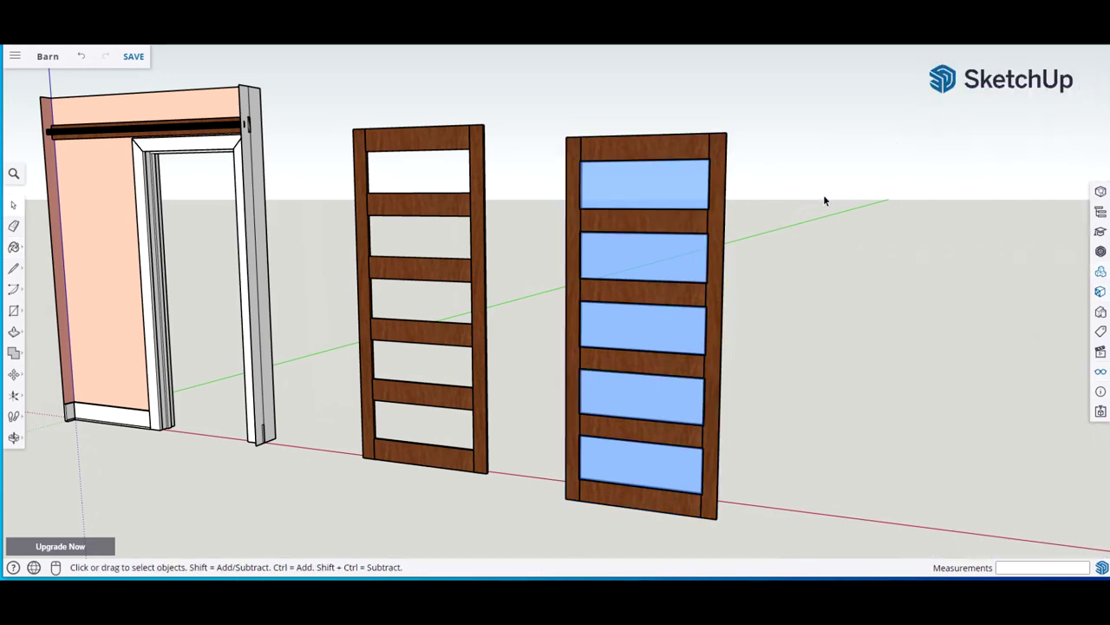
{"action": "middle_click_drag", "start_coordinate": [821, 217], "coordinate": [904, 185]}
{"action": "mouse_move", "coordinate": [530, 77]}
{"action": "left_mouse_down"}
{"action": "mouse_move", "coordinate": [587, 466]}
{"action": "mouse_move", "coordinate": [771, 521]}
{"action": "left_mouse_up"}
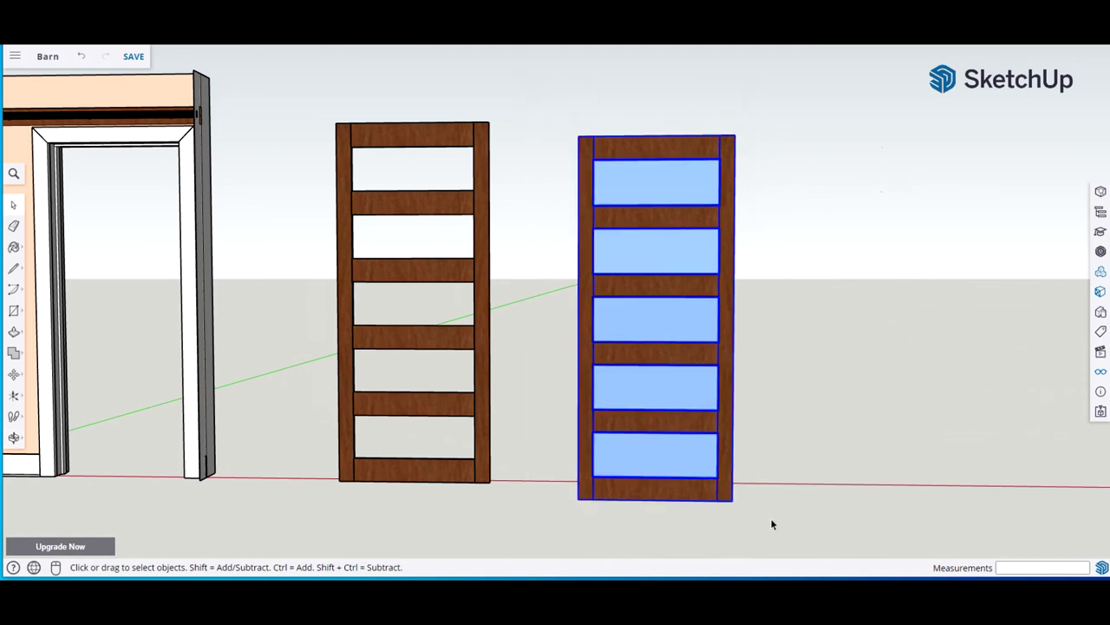
{"action": "type", "text": "g"}
{"action": "type", "text": "Back"}
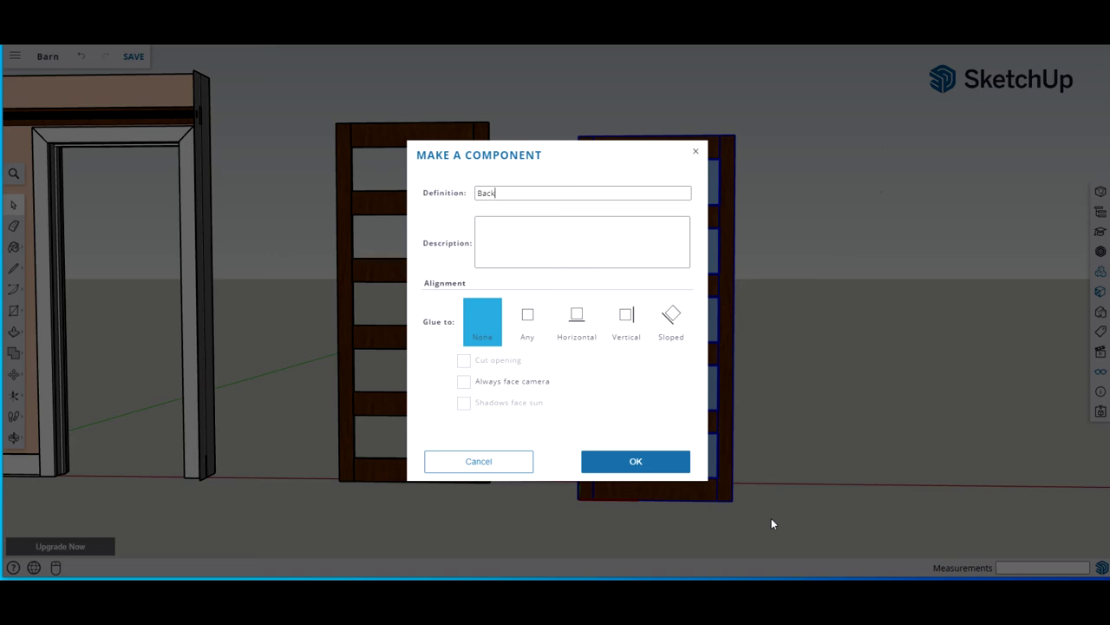
{"action": "type", "text": "nDoor"}
{"action": "left_click", "coordinate": [617, 464]}
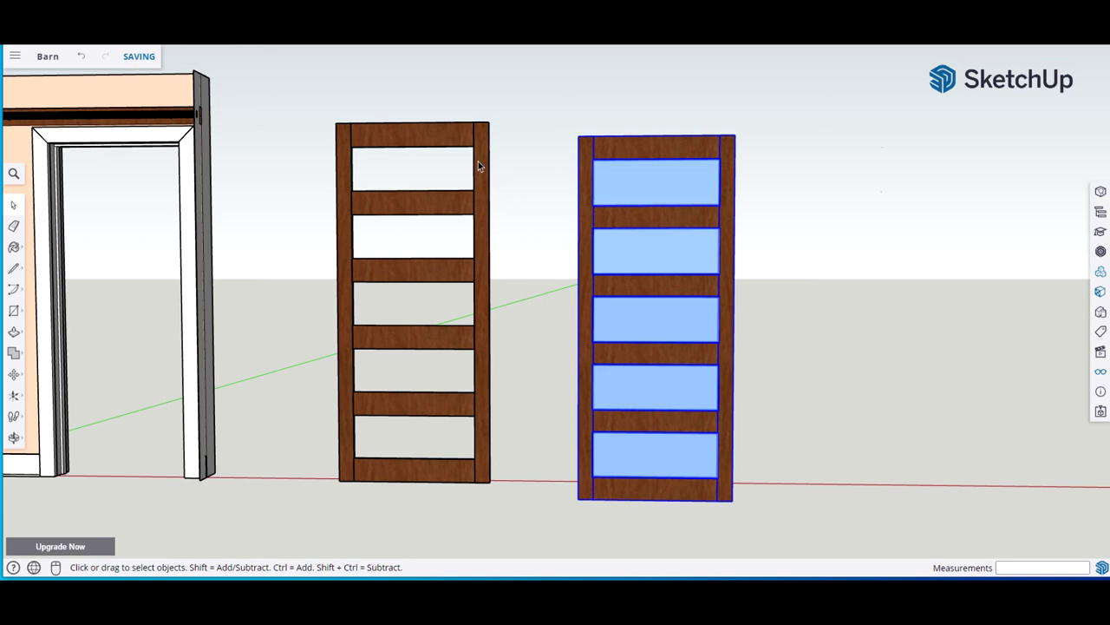
{"action": "left_click", "coordinate": [506, 166]}
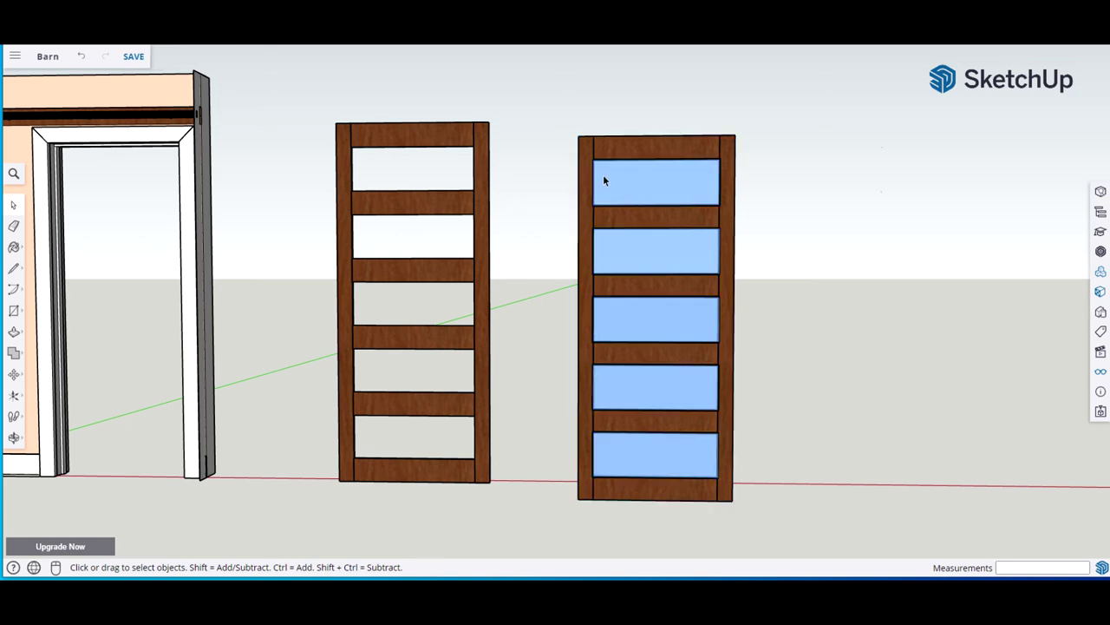
Move the glass door by its top-left corner into its new position
{"action": "key", "text": "b"}
{"action": "key", "text": "m"}
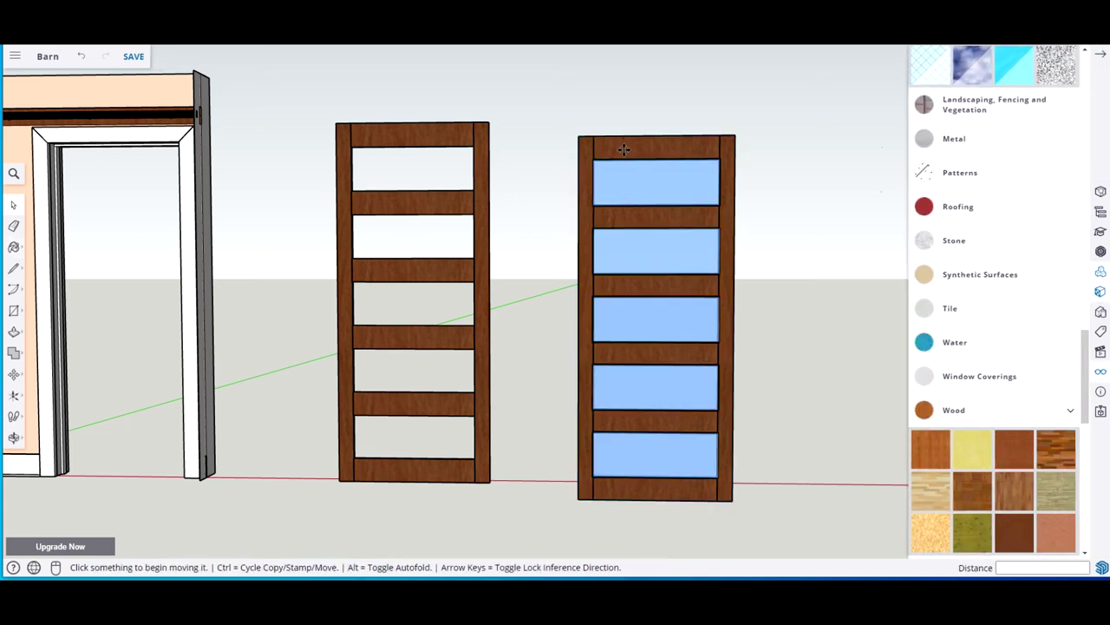
{"action": "left_click", "coordinate": [580, 137]}
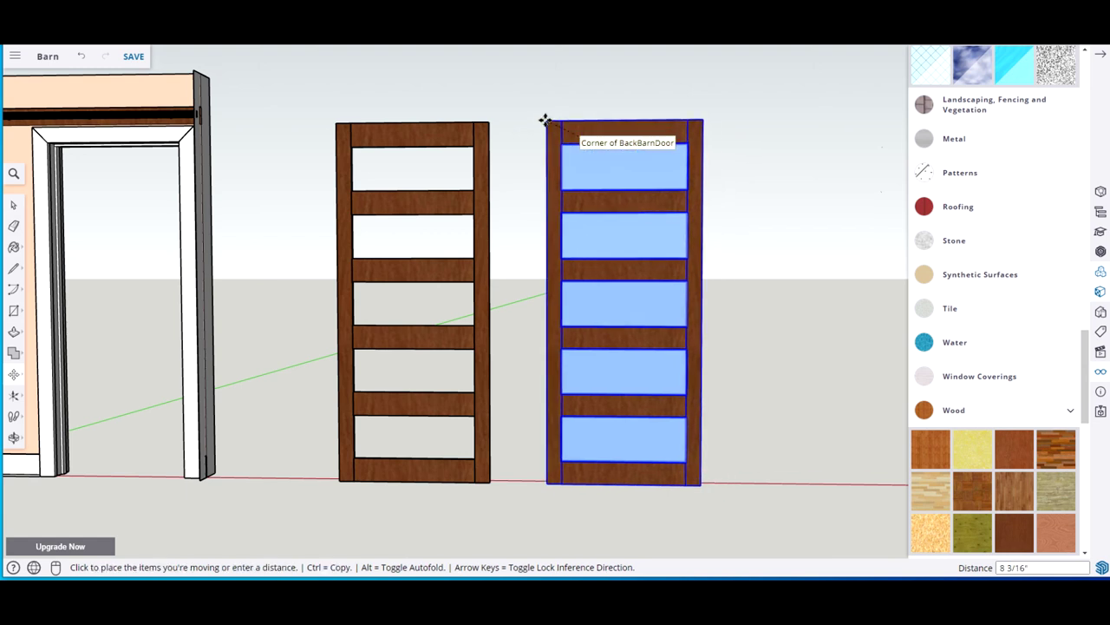
{"action": "scroll", "coordinate": [528, 117], "scroll_direction": "up", "scroll_amount": 3}
{"action": "left_click", "coordinate": [528, 115]}
{"action": "key", "text": "space"}
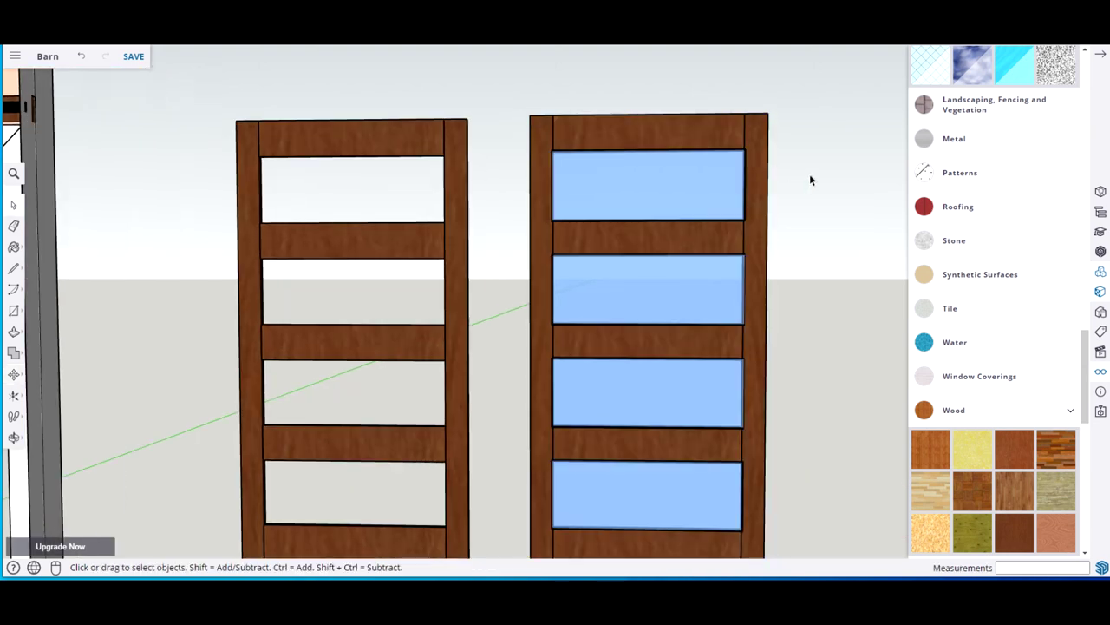
{"action": "left_click", "coordinate": [1100, 54]}
Move the open wooden front frame onto the glass door's corner and orbit to check alignment
{"action": "mouse_move", "coordinate": [935, 158]}
{"action": "middle_mouse_down"}
{"action": "mouse_move", "coordinate": [924, 176]}
{"action": "mouse_move", "coordinate": [603, 268]}
{"action": "mouse_move", "coordinate": [612, 261]}
{"action": "middle_mouse_up"}
{"action": "middle_click_drag", "start_coordinate": [731, 228], "coordinate": [684, 208]}
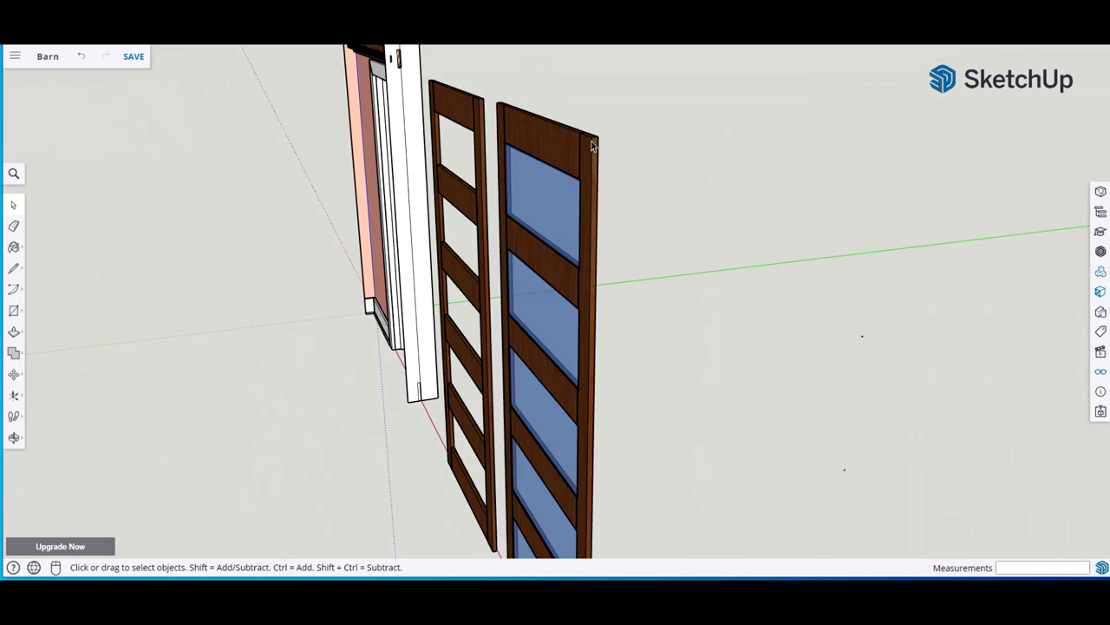
{"action": "scroll", "coordinate": [601, 154], "scroll_direction": "up", "scroll_amount": 3}
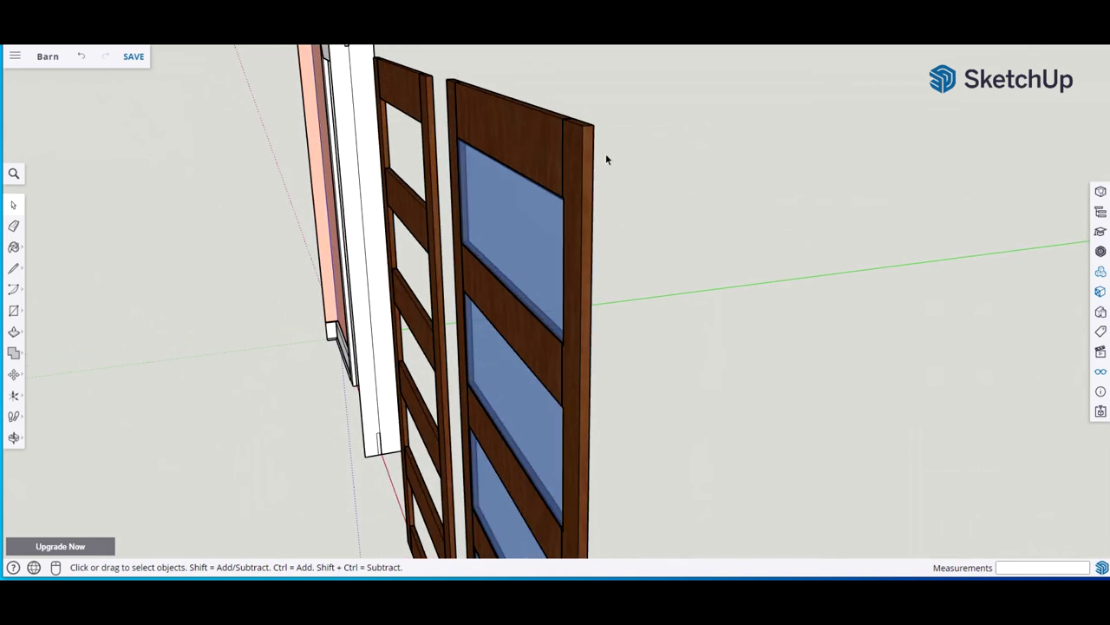
{"action": "left_click", "coordinate": [431, 90]}
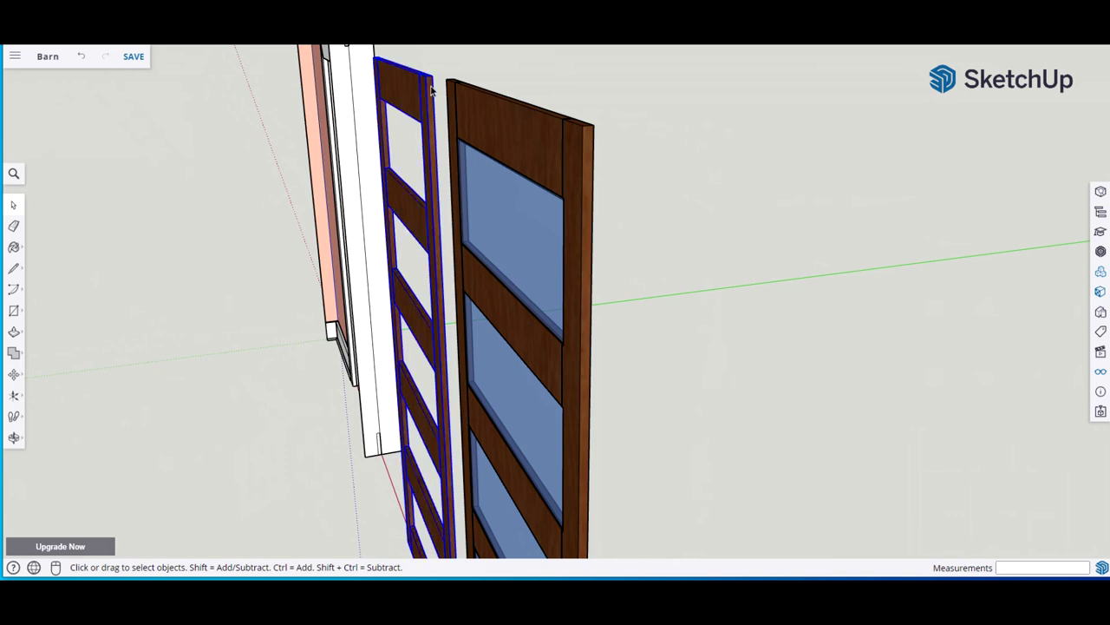
{"action": "key", "text": "m"}
{"action": "left_click", "coordinate": [431, 90]}
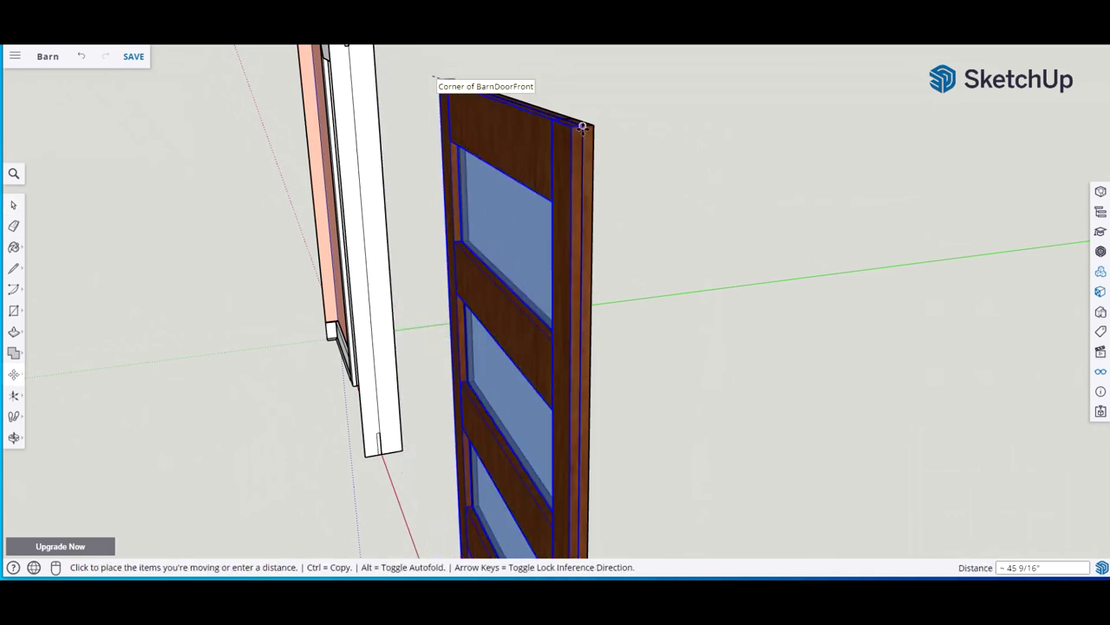
{"action": "left_click", "coordinate": [631, 143]}
{"action": "key", "text": "space"}
{"action": "middle_click_drag", "start_coordinate": [630, 146], "coordinate": [443, 205]}
{"action": "middle_click_drag", "start_coordinate": [448, 186], "coordinate": [255, 279]}
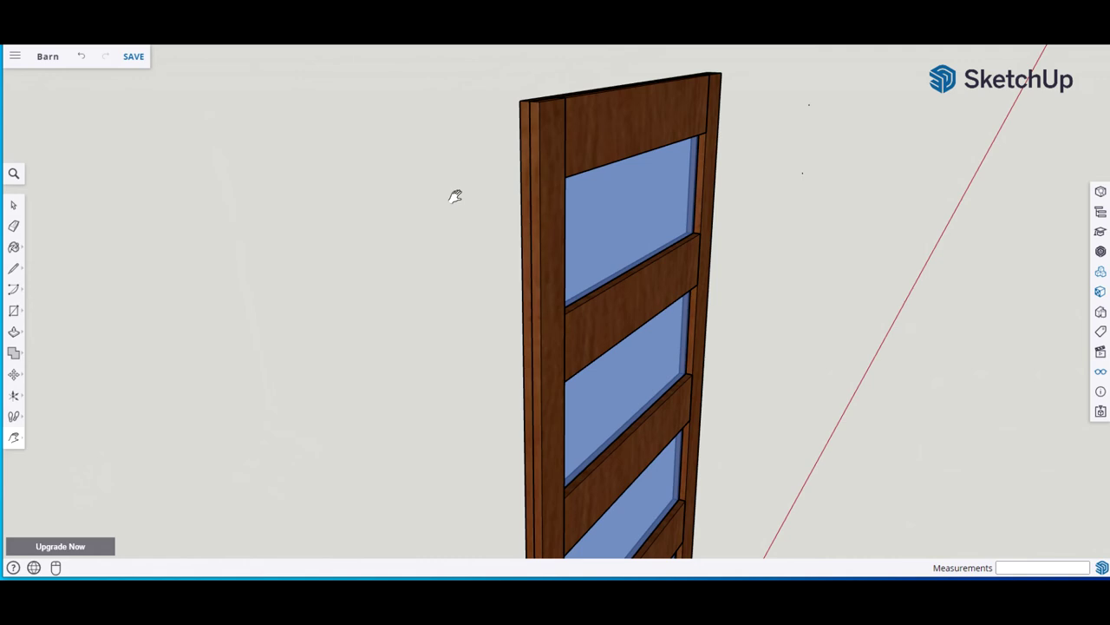
{"action": "key", "text": "t"}
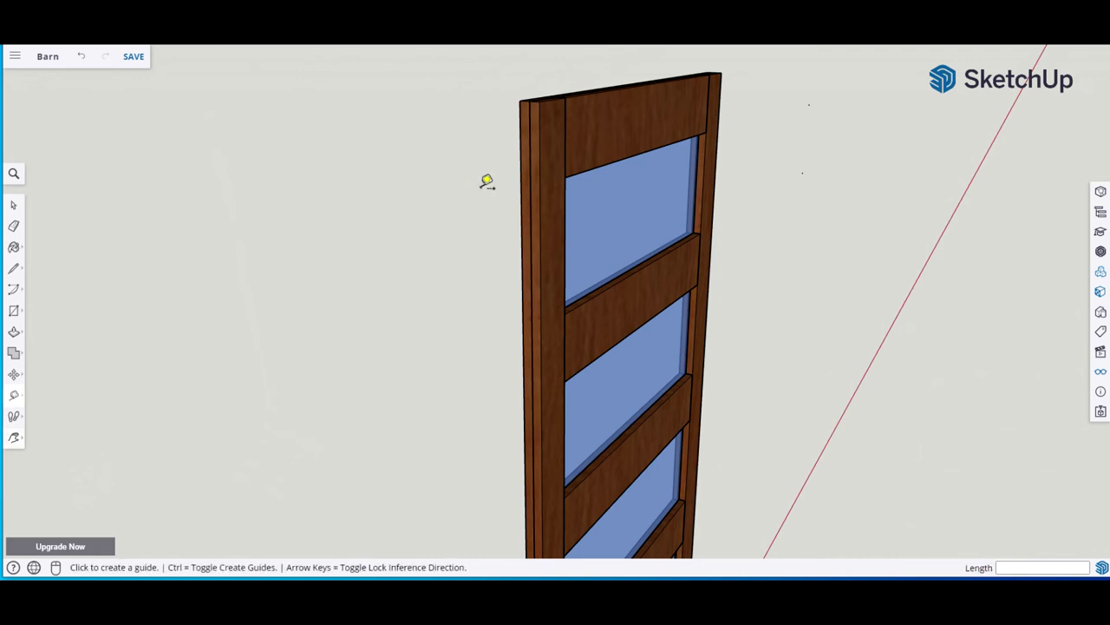
{"action": "left_click", "coordinate": [522, 159]}
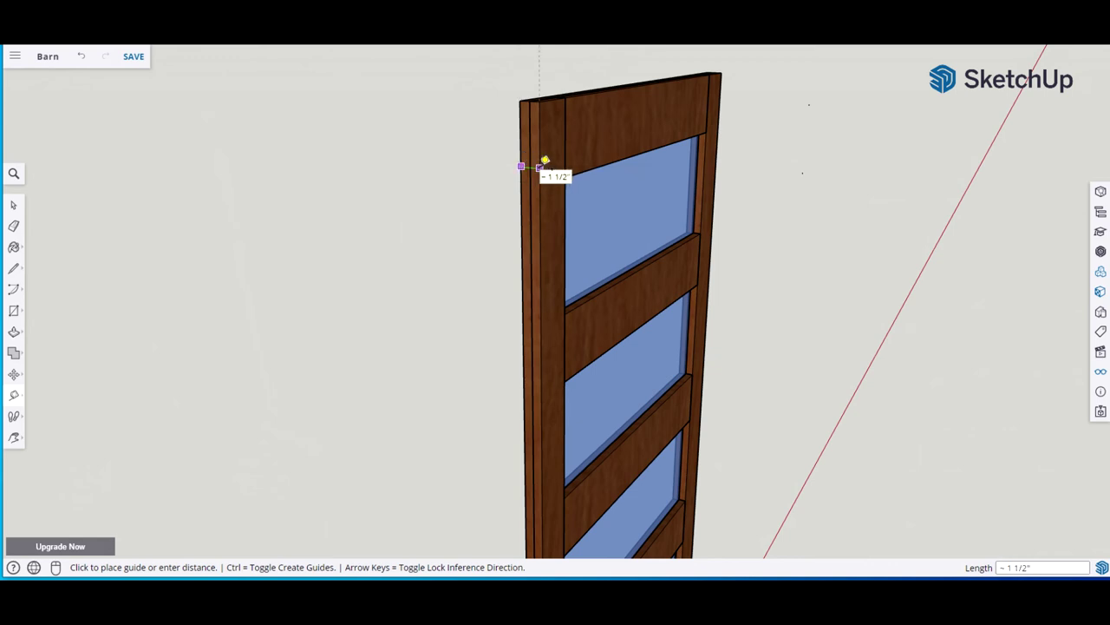
{"action": "key", "text": "space"}
{"action": "key", "text": "o"}
{"action": "left_click_drag", "start_coordinate": [486, 156], "coordinate": [215, 122]}
{"action": "key", "text": "space"}
{"action": "scroll", "coordinate": [246, 156], "scroll_direction": "down", "scroll_amount": 2}
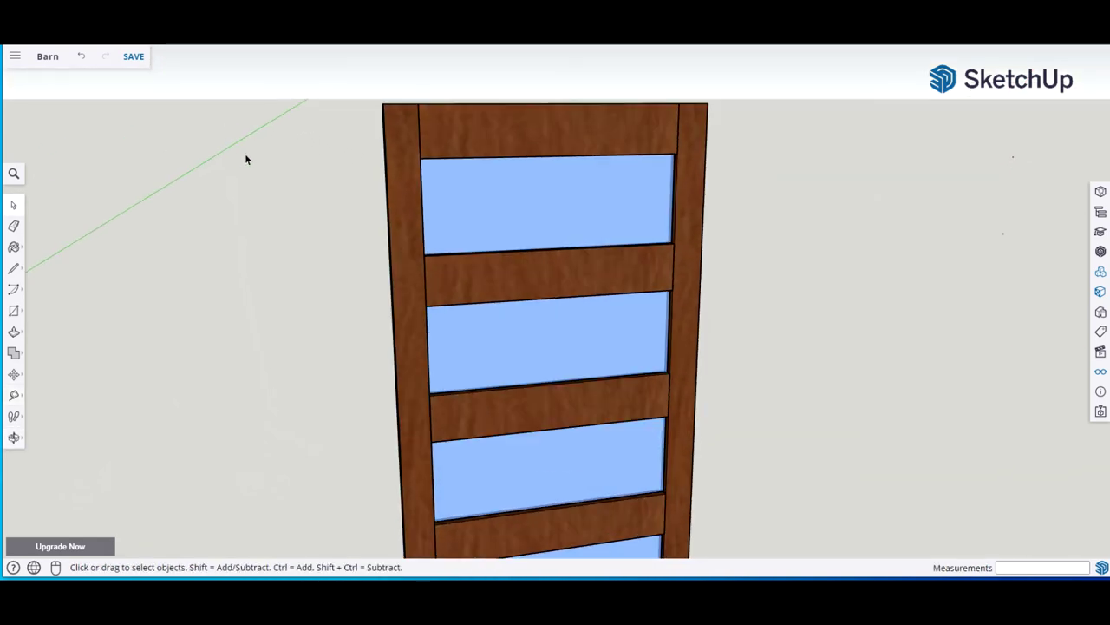
{"action": "scroll", "coordinate": [303, 146], "scroll_direction": "down", "scroll_amount": 2}
{"action": "middle_click_drag", "start_coordinate": [646, 240], "coordinate": [671, 249]}
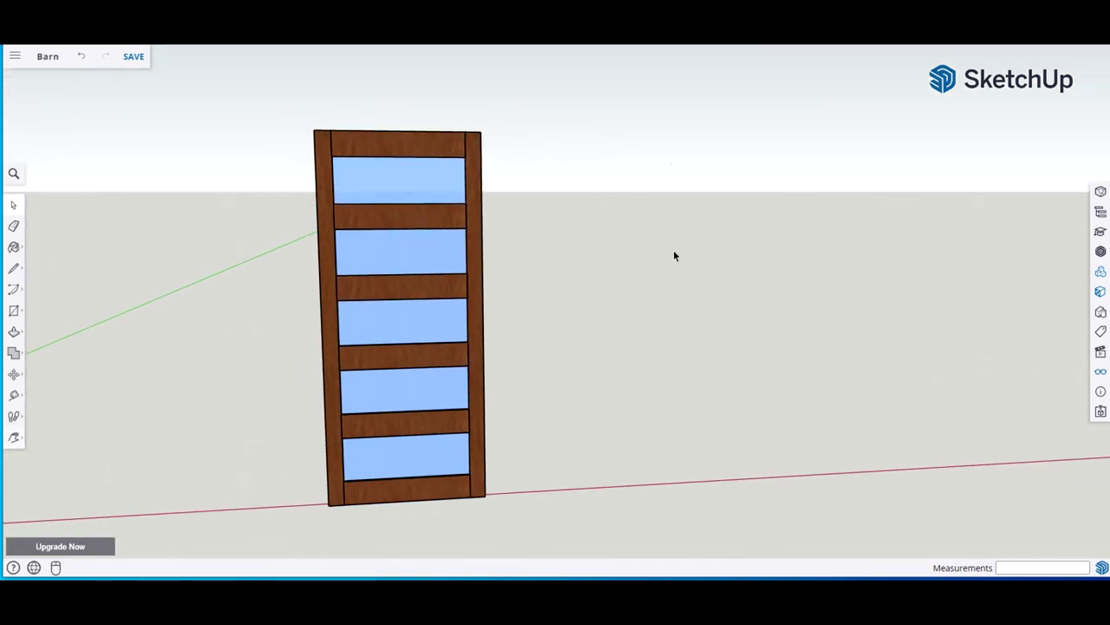
{"action": "mouse_move", "coordinate": [258, 83]}
{"action": "left_mouse_down"}
{"action": "mouse_move", "coordinate": [308, 529]}
{"action": "mouse_move", "coordinate": [585, 557]}
{"action": "mouse_move", "coordinate": [602, 527]}
{"action": "left_mouse_up"}
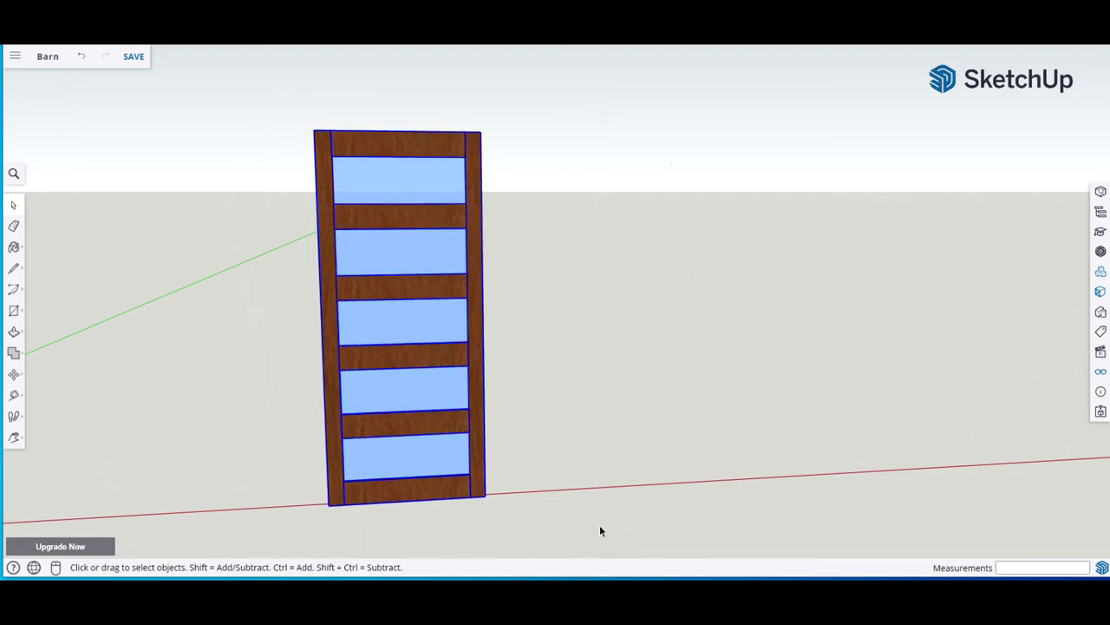
Make the selected door parts into a component named BarnDoor
{"action": "key", "text": "g"}
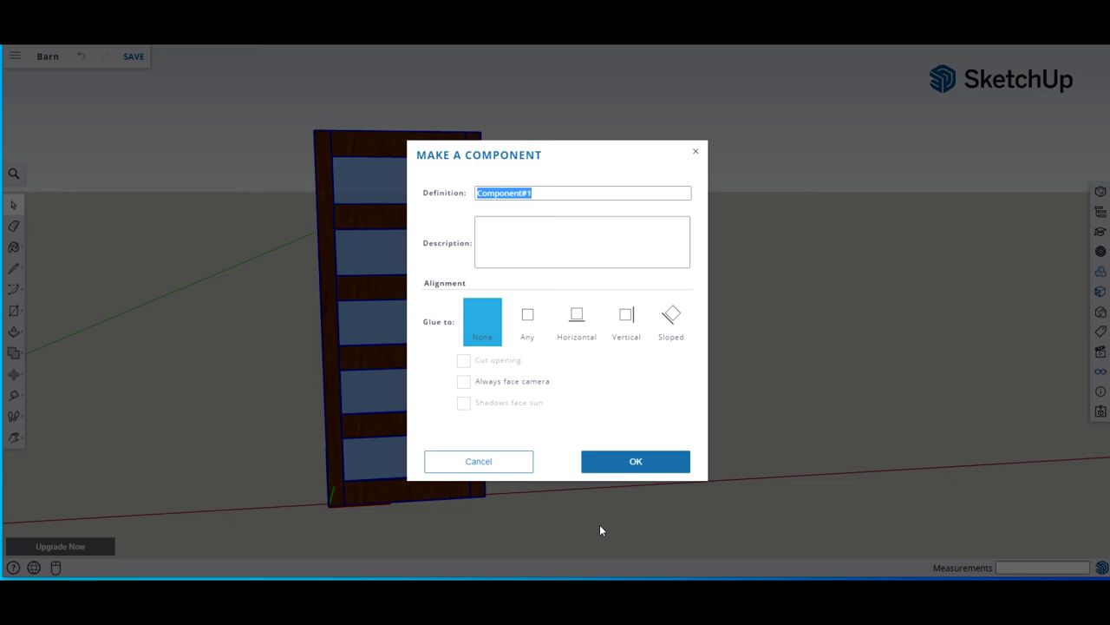
{"action": "type", "text": "BarnDoor"}
{"action": "left_click", "coordinate": [655, 464]}
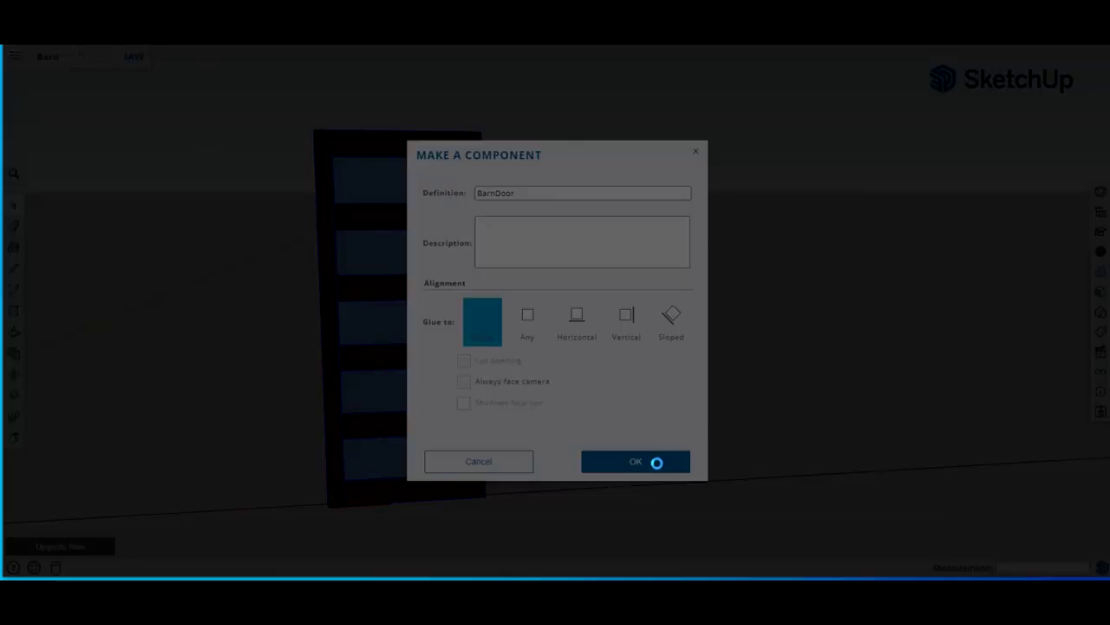
Move the BarnDoor by its top-left corner beside the doorway wall, then frame the rail and door top
{"action": "scroll", "coordinate": [338, 363], "scroll_direction": "down", "scroll_amount": 4}
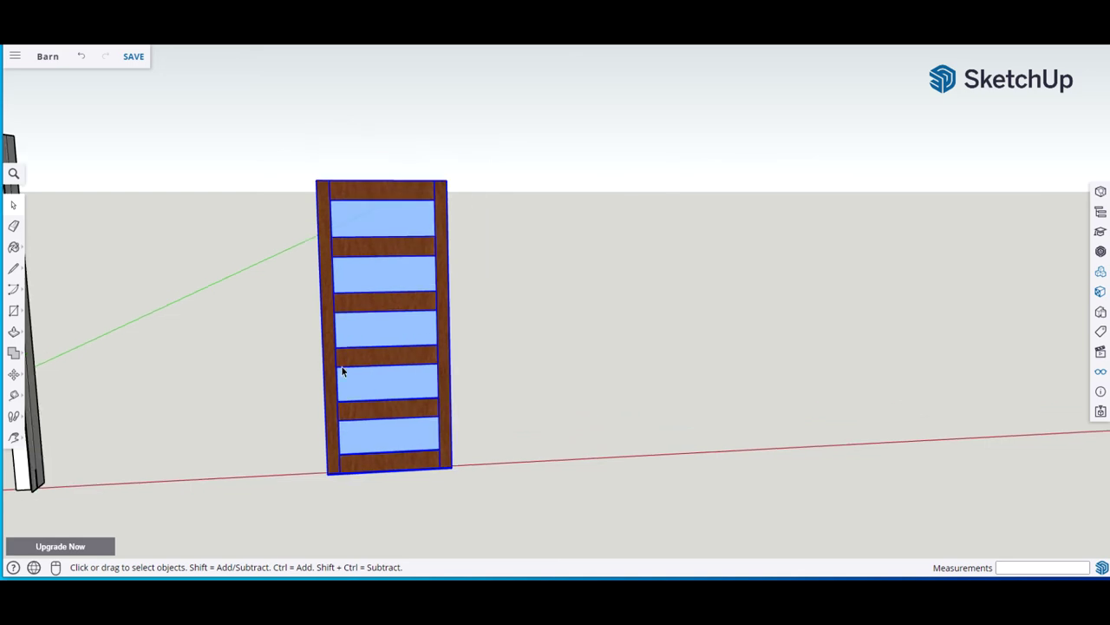
{"action": "key", "text": "m"}
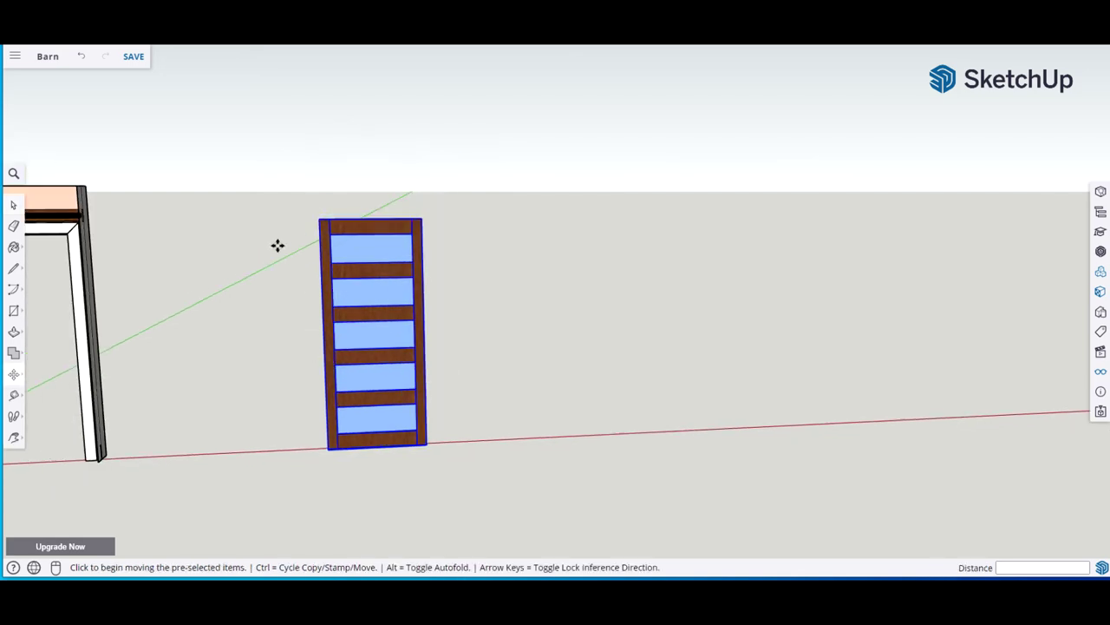
{"action": "left_click", "coordinate": [320, 216]}
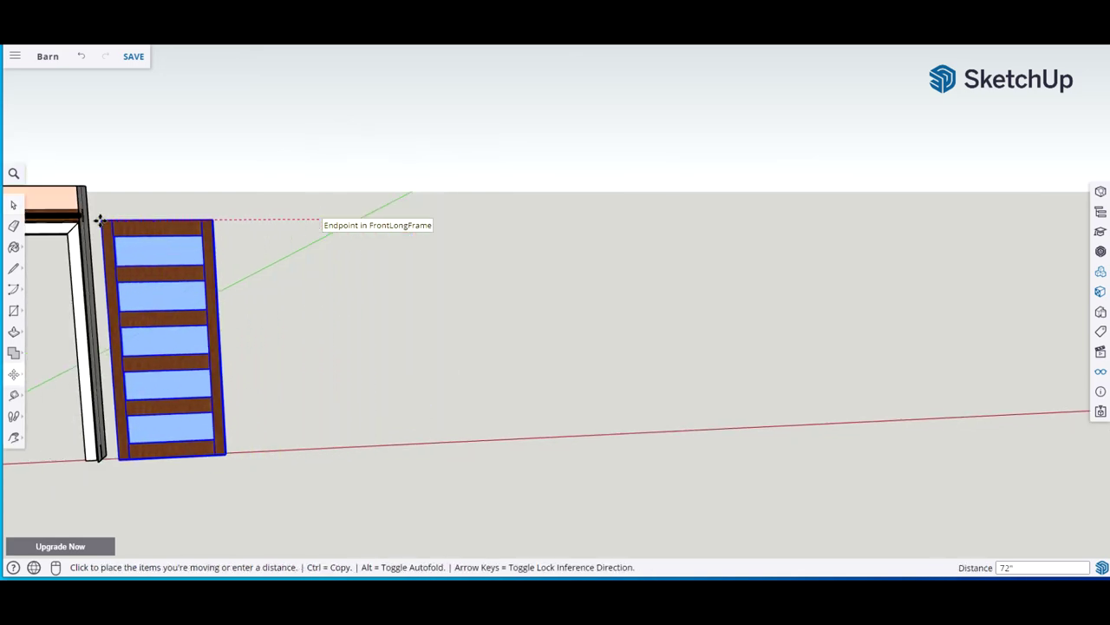
{"action": "left_click", "coordinate": [101, 220]}
{"action": "key", "text": "space"}
{"action": "left_click", "coordinate": [276, 312]}
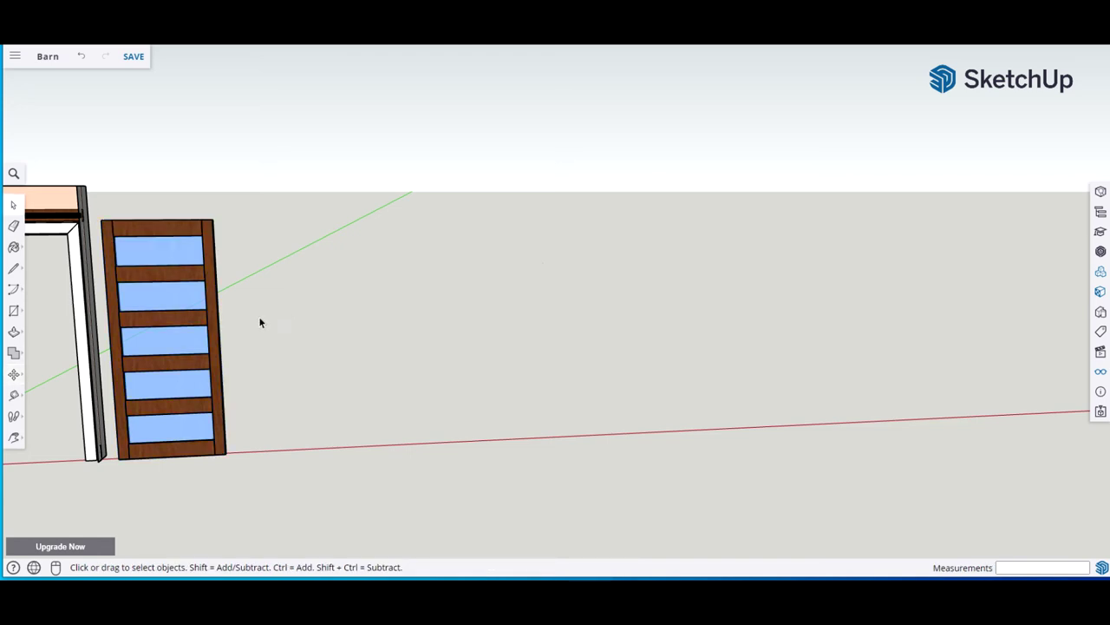
{"action": "middle_click_drag", "start_coordinate": [130, 343], "coordinate": [627, 335], "text": "shift"}
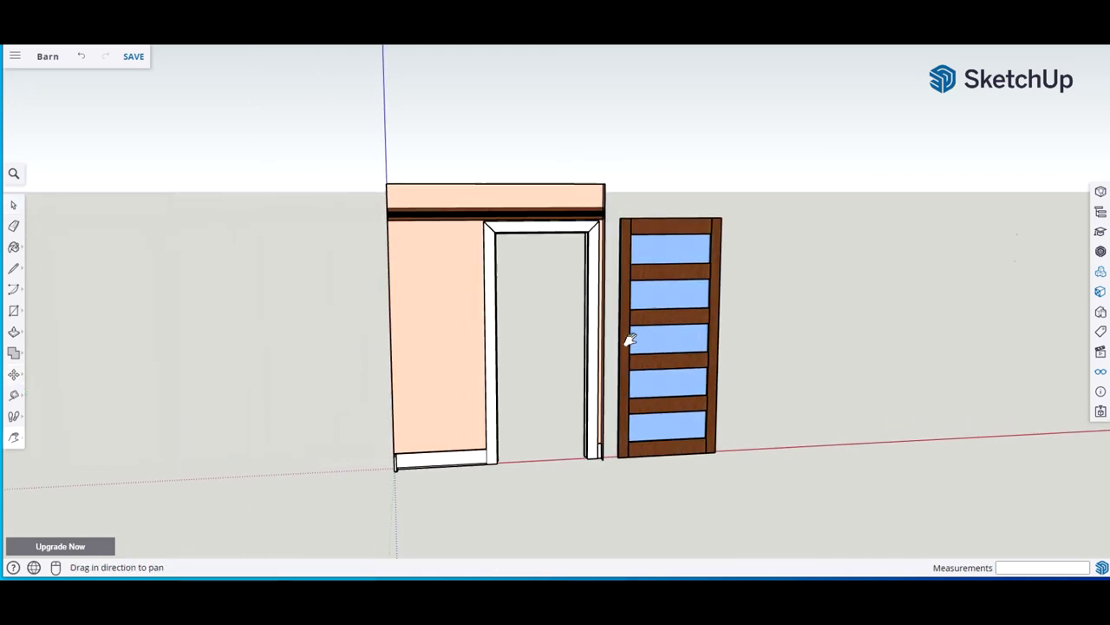
{"action": "scroll", "coordinate": [627, 334], "scroll_direction": "up", "scroll_amount": 3}
{"action": "middle_click_drag", "start_coordinate": [627, 224], "coordinate": [689, 283]}
{"action": "scroll", "coordinate": [681, 269], "scroll_direction": "up", "scroll_amount": 2}
{"action": "middle_click_drag", "start_coordinate": [719, 154], "coordinate": [638, 347], "text": "shift"}
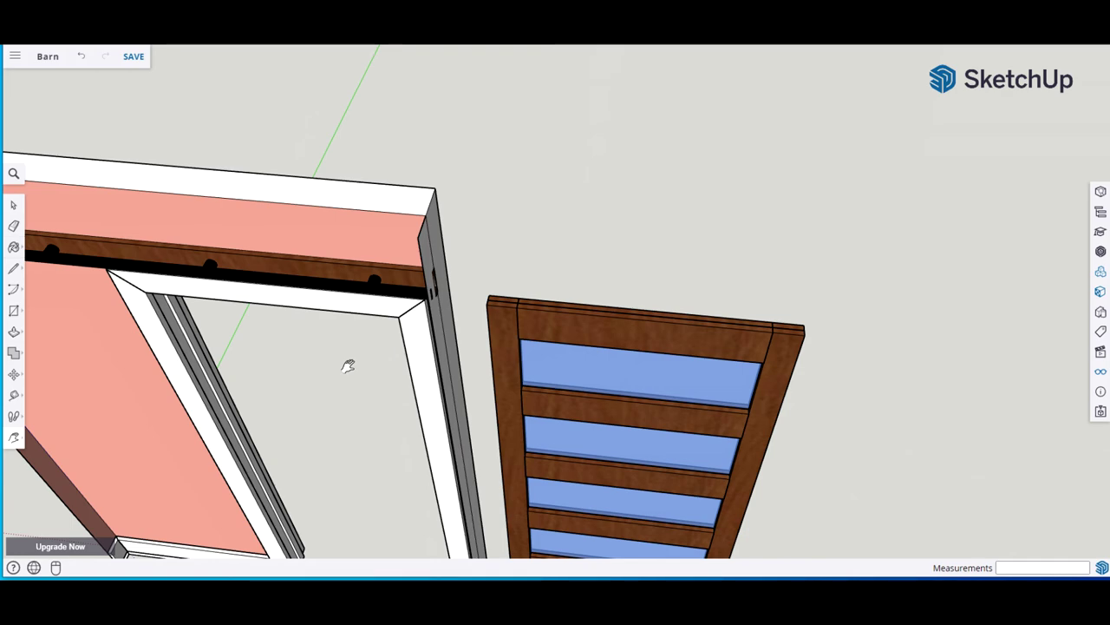
From a front view, place a Tape Measure guide 1/2" below the barn rail's edge
{"action": "left_click_drag", "start_coordinate": [330, 359], "coordinate": [655, 399]}
{"action": "middle_click_drag", "start_coordinate": [655, 399], "coordinate": [632, 186]}
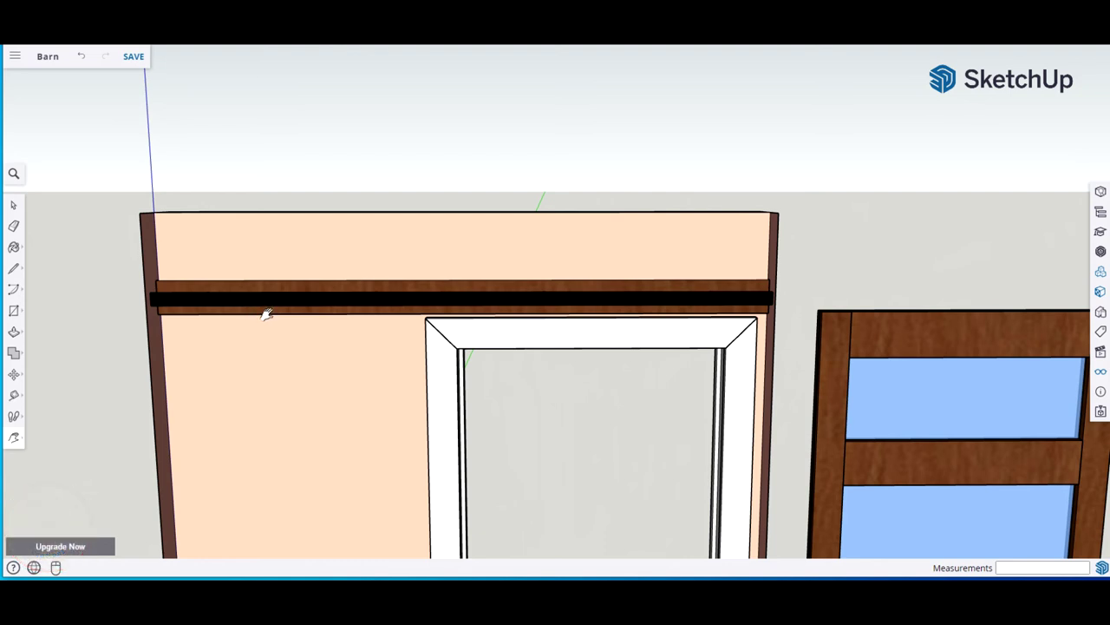
{"action": "key", "text": "t"}
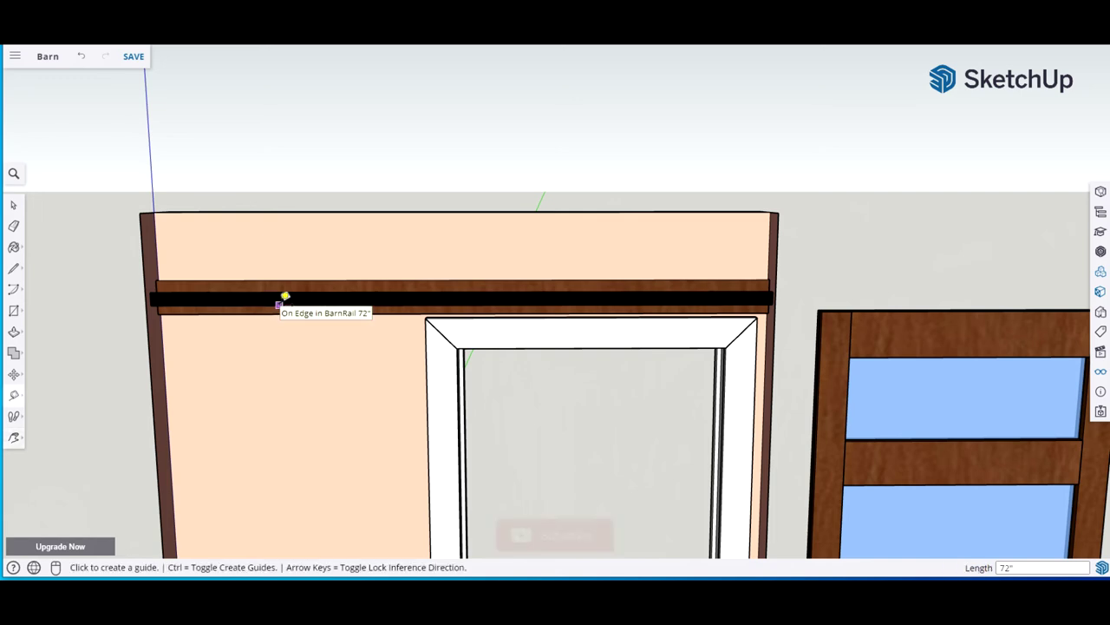
{"action": "left_click", "coordinate": [278, 304]}
{"action": "type", "text": "1/2"}
{"action": "key", "text": "Return"}
{"action": "key", "text": "space"}
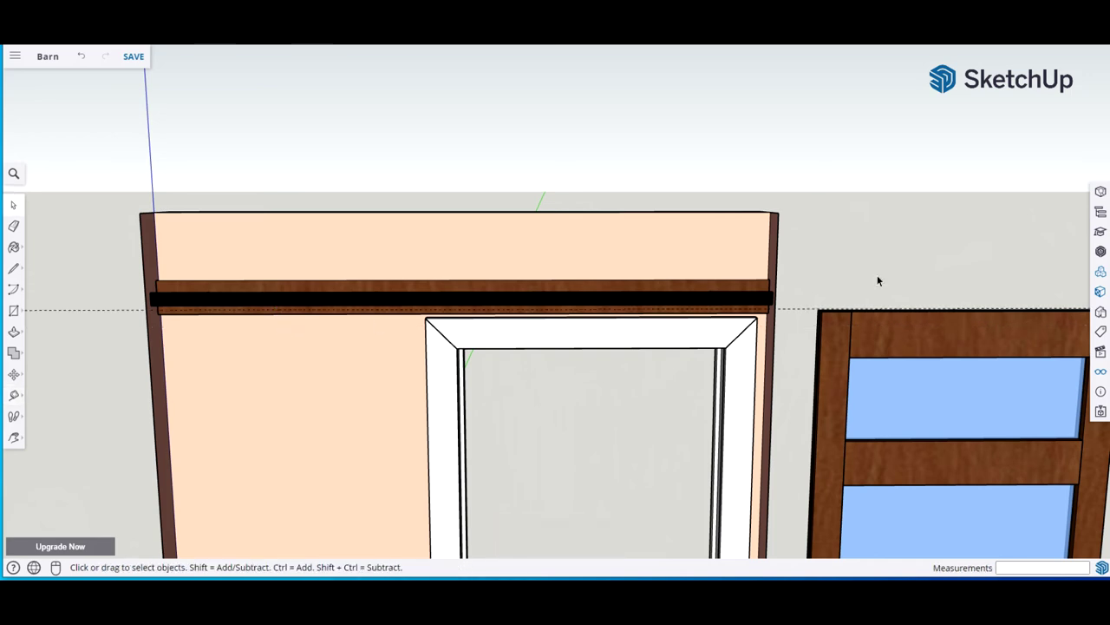
{"action": "middle_click_drag", "start_coordinate": [878, 280], "coordinate": [687, 308]}
{"action": "scroll", "coordinate": [687, 308], "scroll_direction": "up", "scroll_amount": 4}
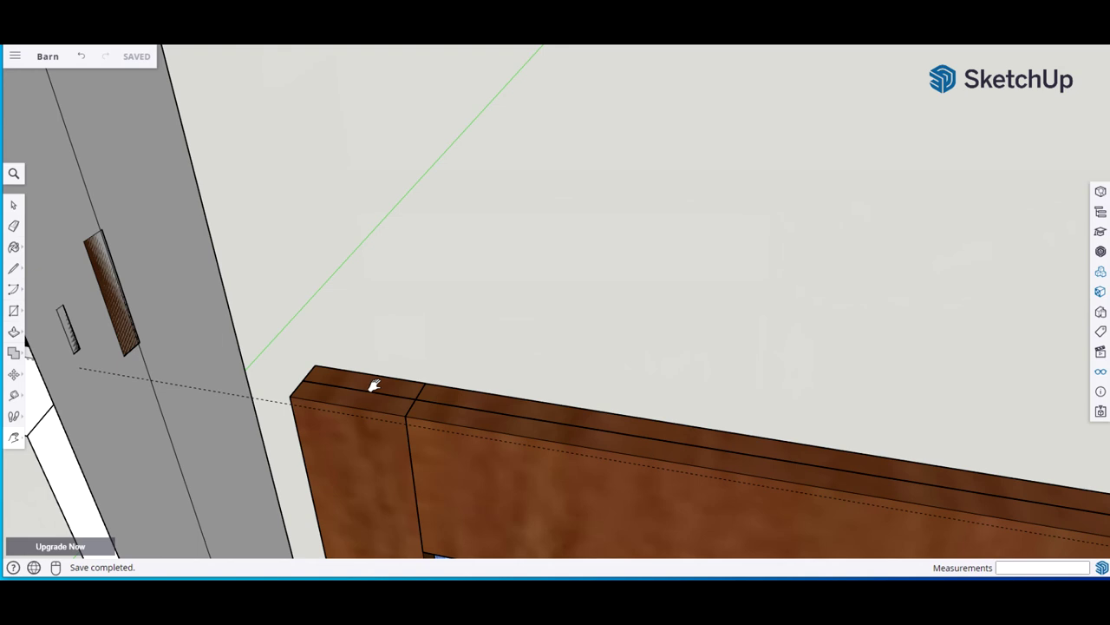
Start a rectangle with its first corner at the FrontLongFrame top-edge midpoint
{"action": "key", "text": "r"}
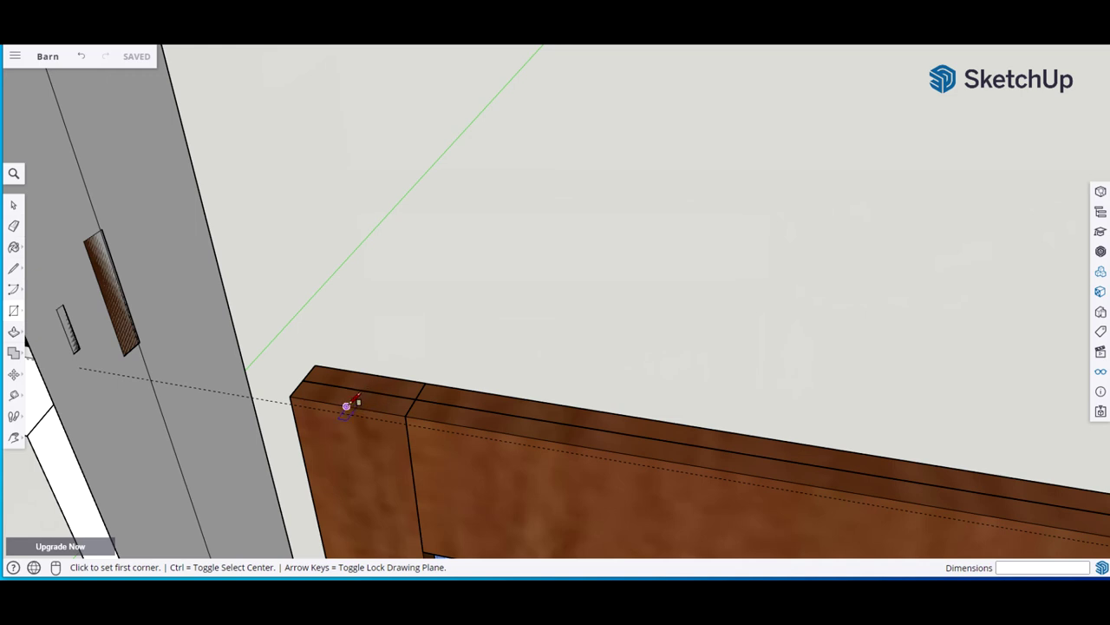
{"action": "left_click", "coordinate": [346, 405]}
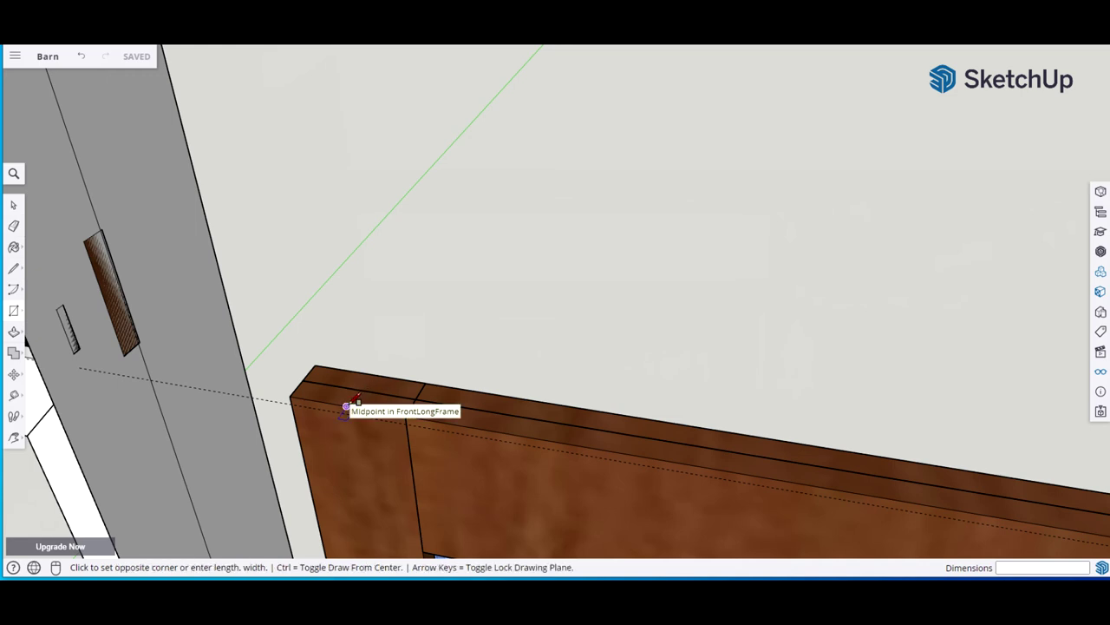
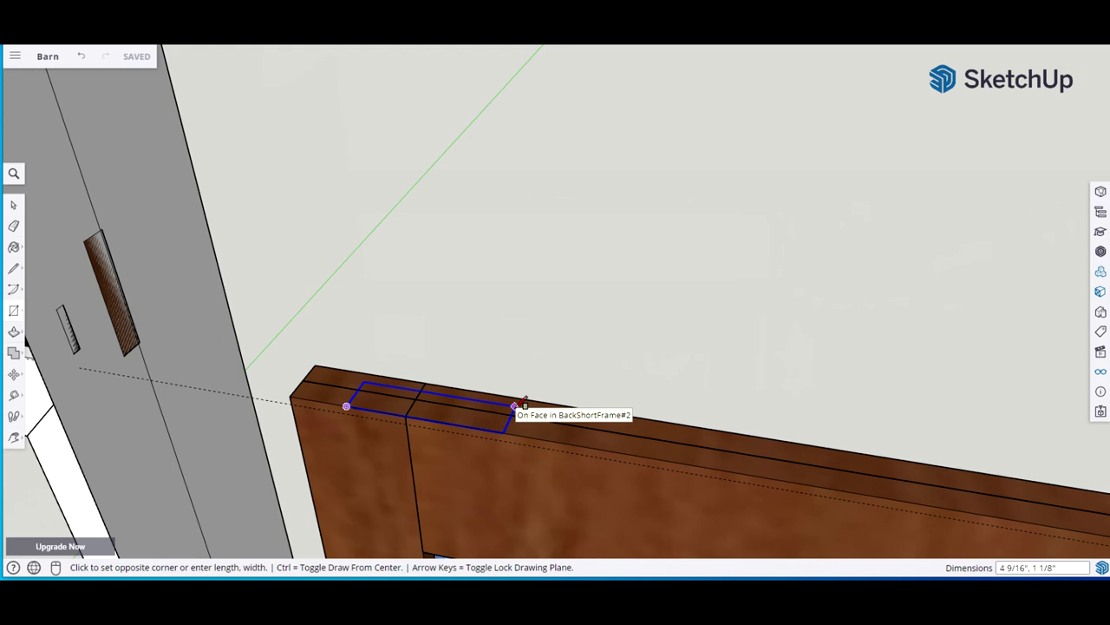
Draw a rectangle on the door top near its left end and raise it 1/4 inch
{"action": "type", "text": "5"}
{"action": "left_click", "coordinate": [518, 404]}
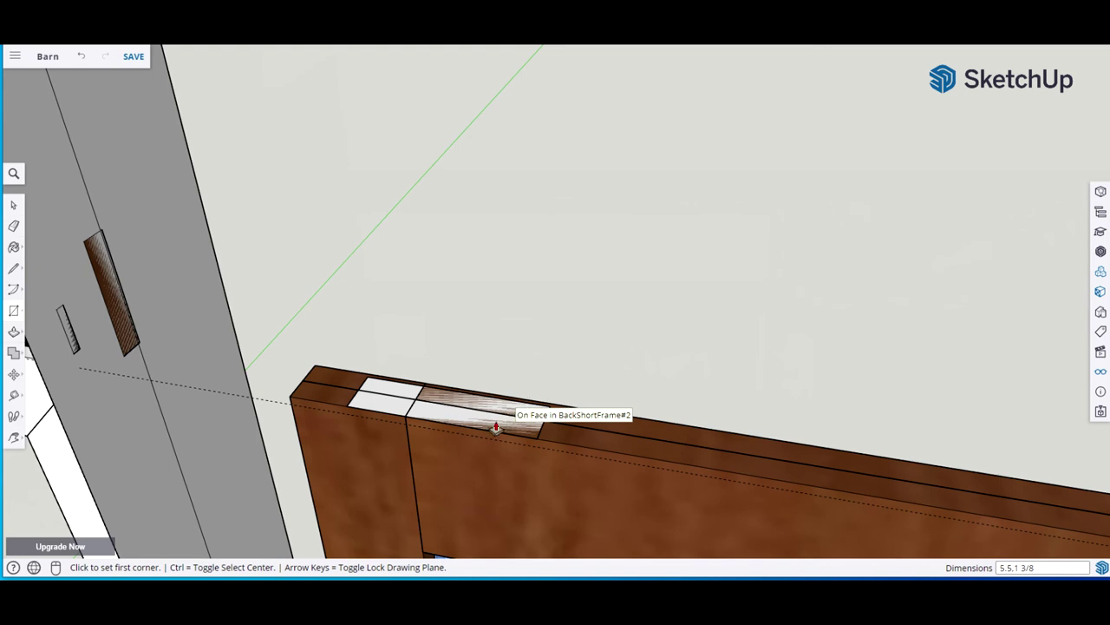
{"action": "key", "text": "p"}
{"action": "left_click", "coordinate": [490, 427]}
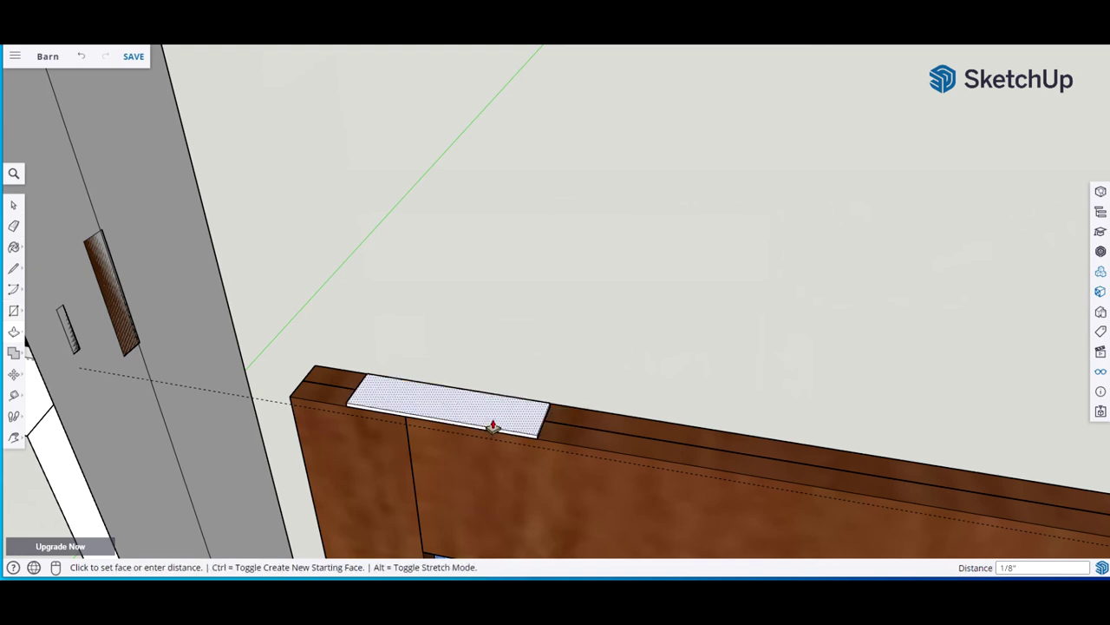
{"action": "left_click", "coordinate": [492, 426]}
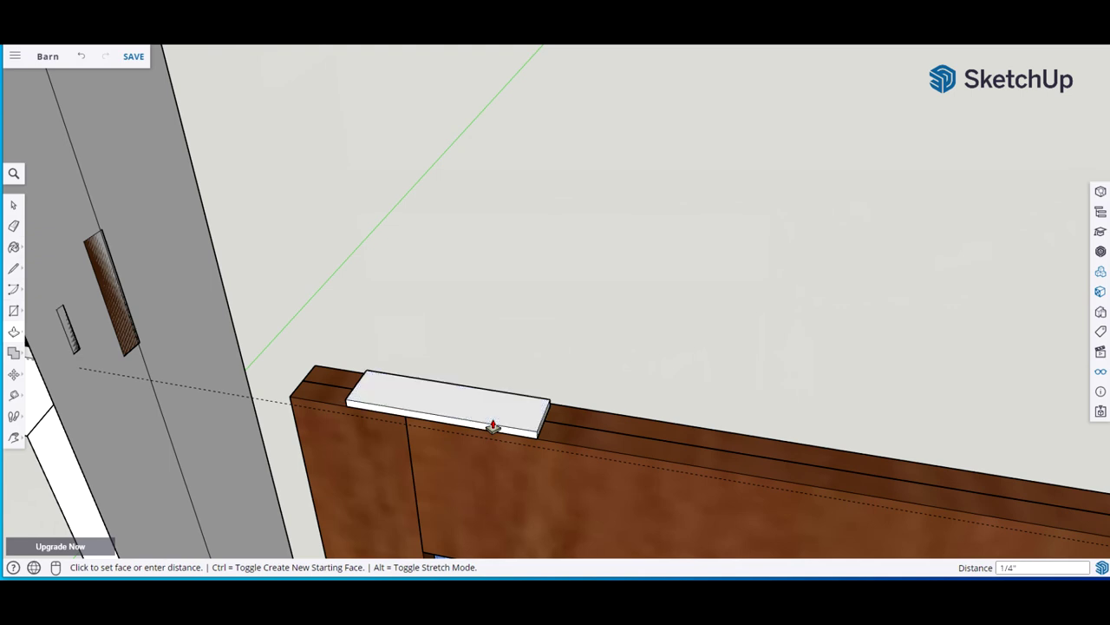
Select the whole new board and start making it a component
{"action": "key", "text": "space"}
{"action": "triple_click", "coordinate": [493, 423]}
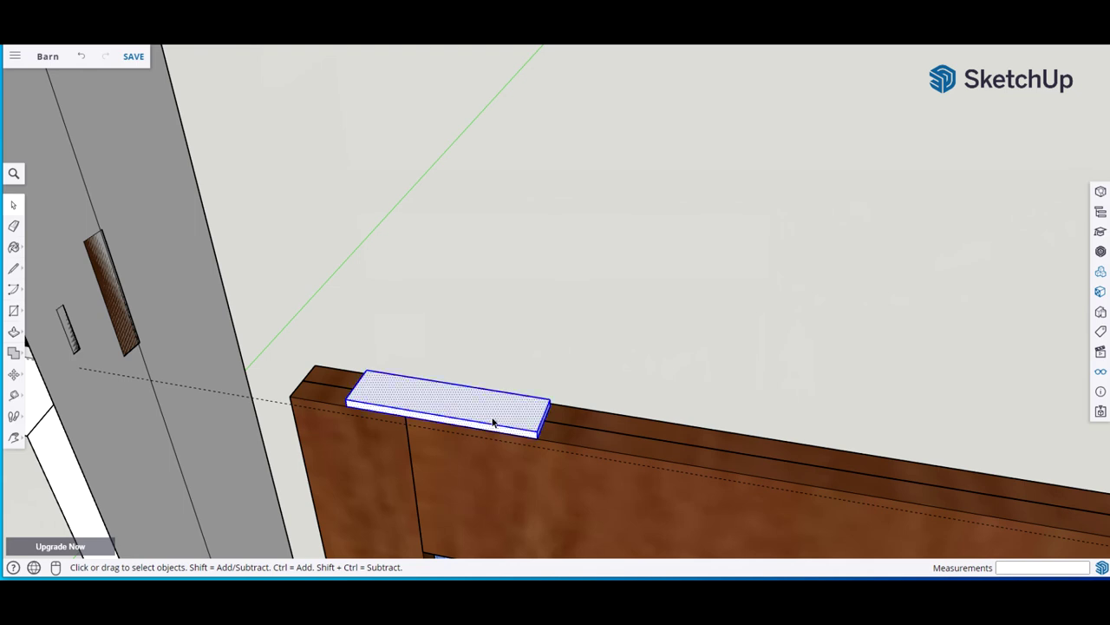
{"action": "key", "text": "g"}
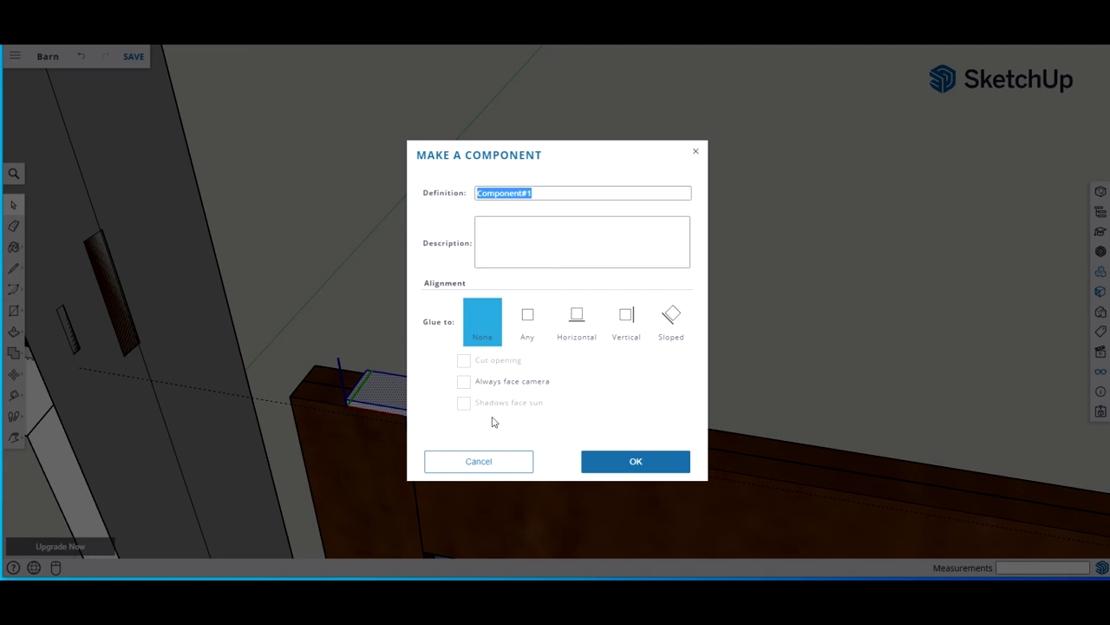
Make the selected board a component named BasePlate
{"action": "type", "text": "BasePlate"}
{"action": "left_click", "coordinate": [650, 465]}
{"action": "key", "text": "m"}
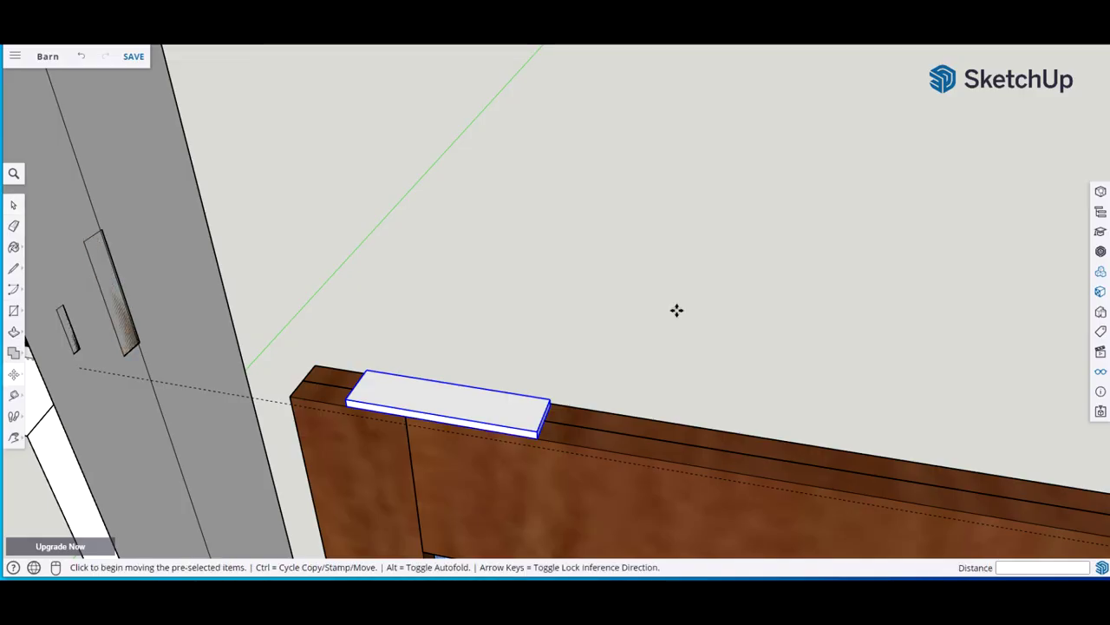
Paint the BasePlate black from the Colors materials, then close the Materials panel
{"action": "key", "text": "b"}
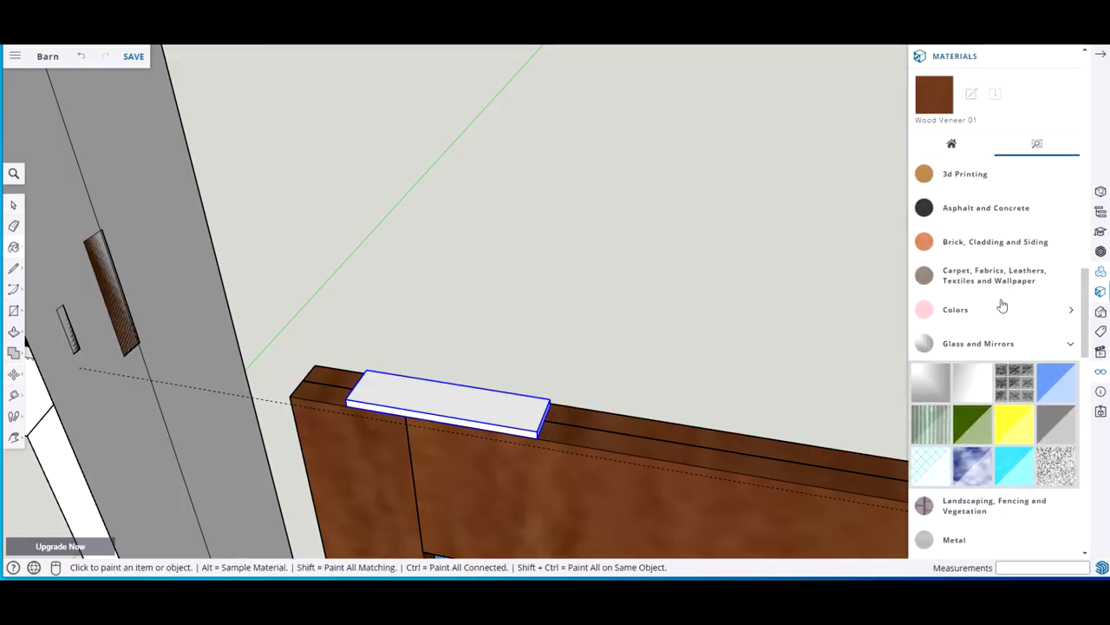
{"action": "scroll", "coordinate": [1002, 305], "scroll_direction": "down", "scroll_amount": 6}
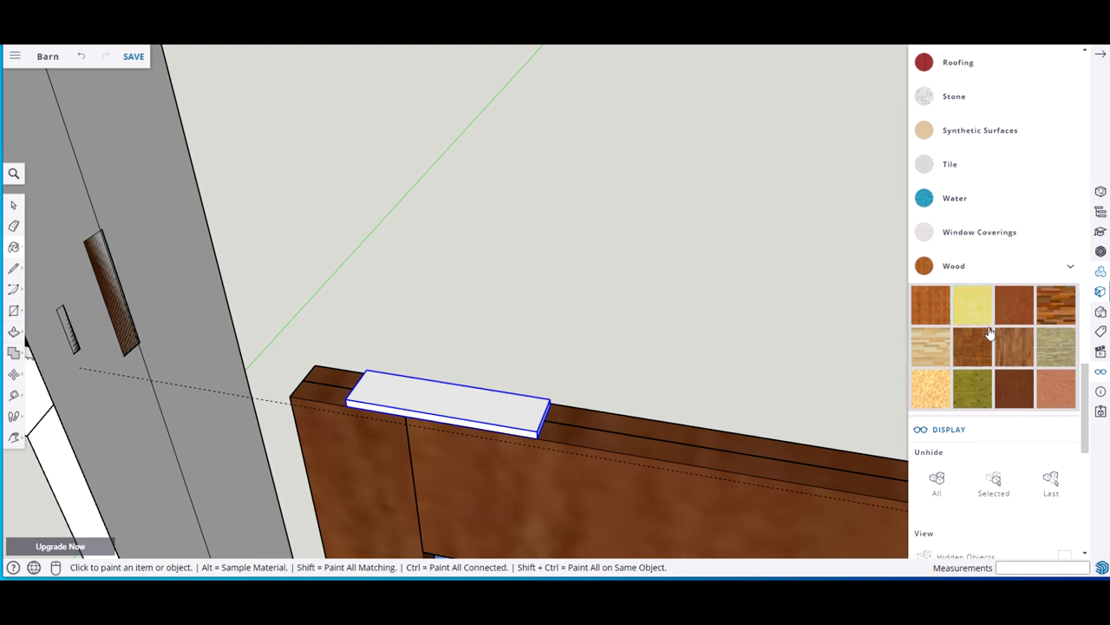
{"action": "scroll", "coordinate": [990, 333], "scroll_direction": "up", "scroll_amount": 6}
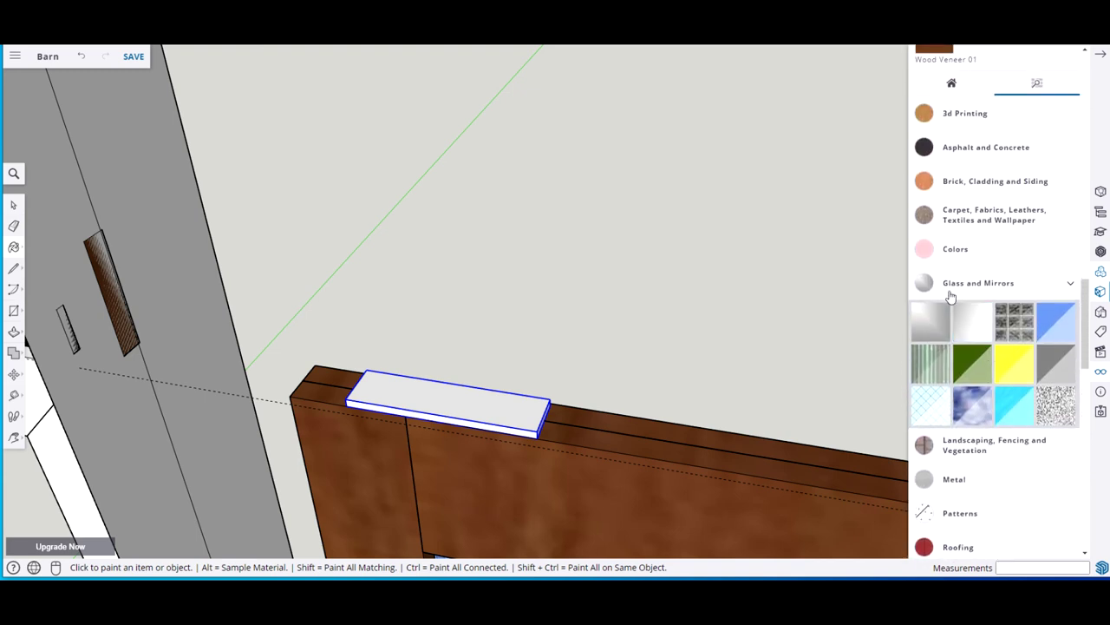
{"action": "left_click", "coordinate": [930, 250]}
{"action": "scroll", "coordinate": [971, 312], "scroll_direction": "down", "scroll_amount": 9}
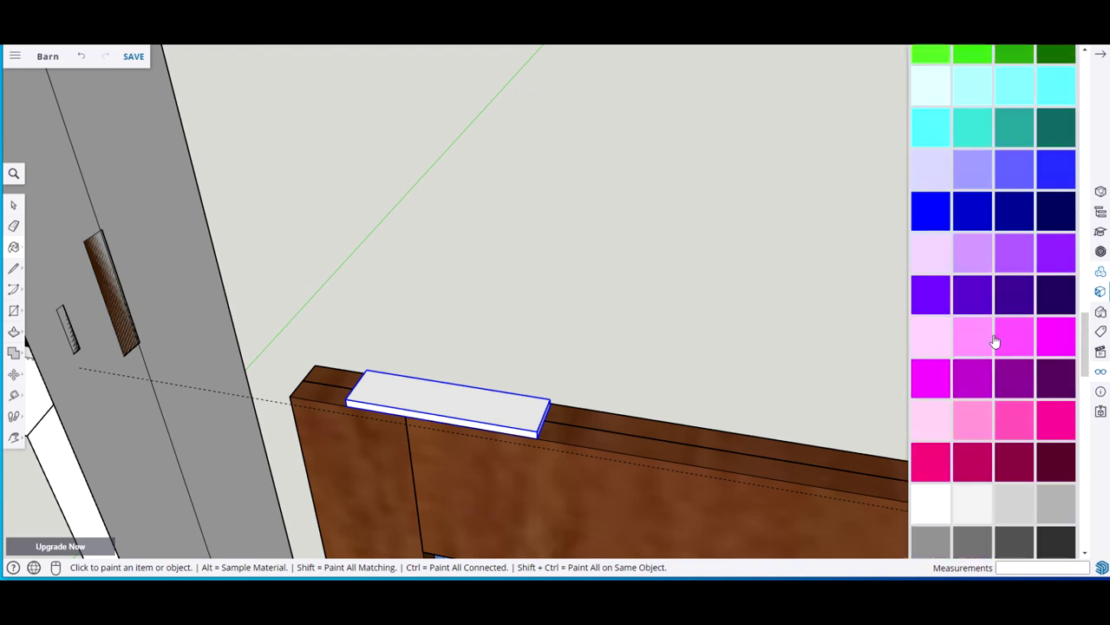
{"action": "scroll", "coordinate": [996, 341], "scroll_direction": "down", "scroll_amount": 4}
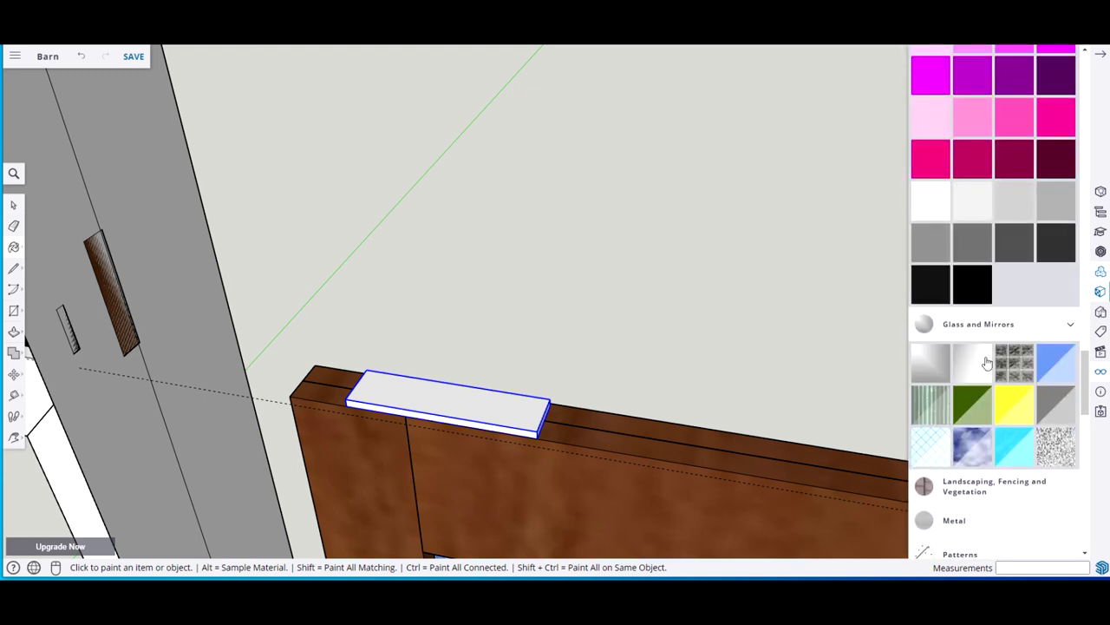
{"action": "left_click", "coordinate": [476, 406]}
{"action": "key", "text": "space"}
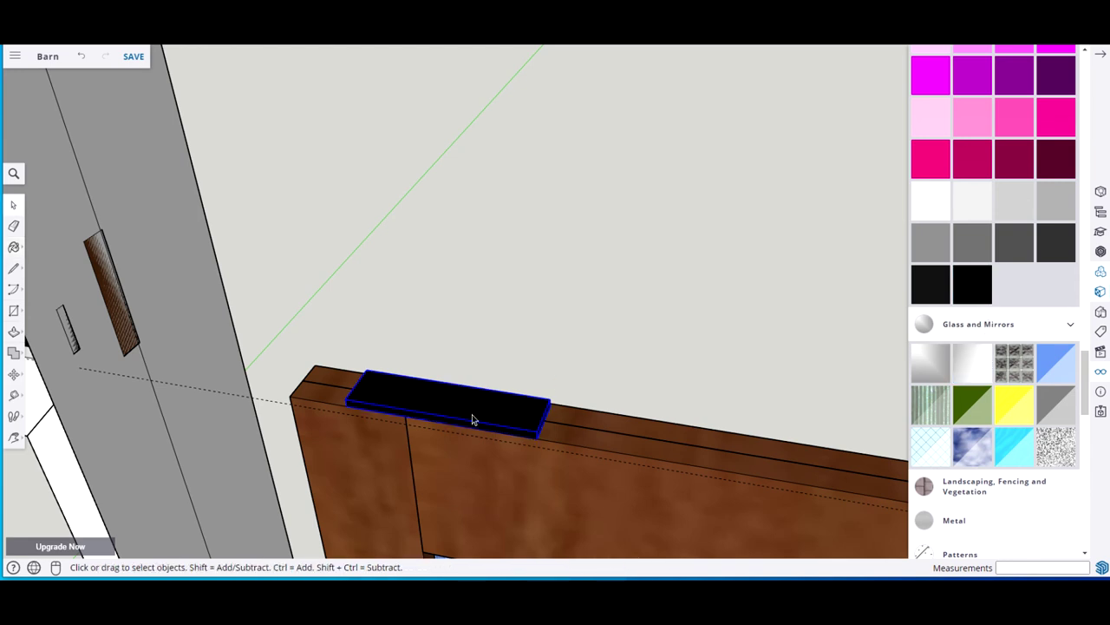
{"action": "left_click", "coordinate": [1100, 53]}
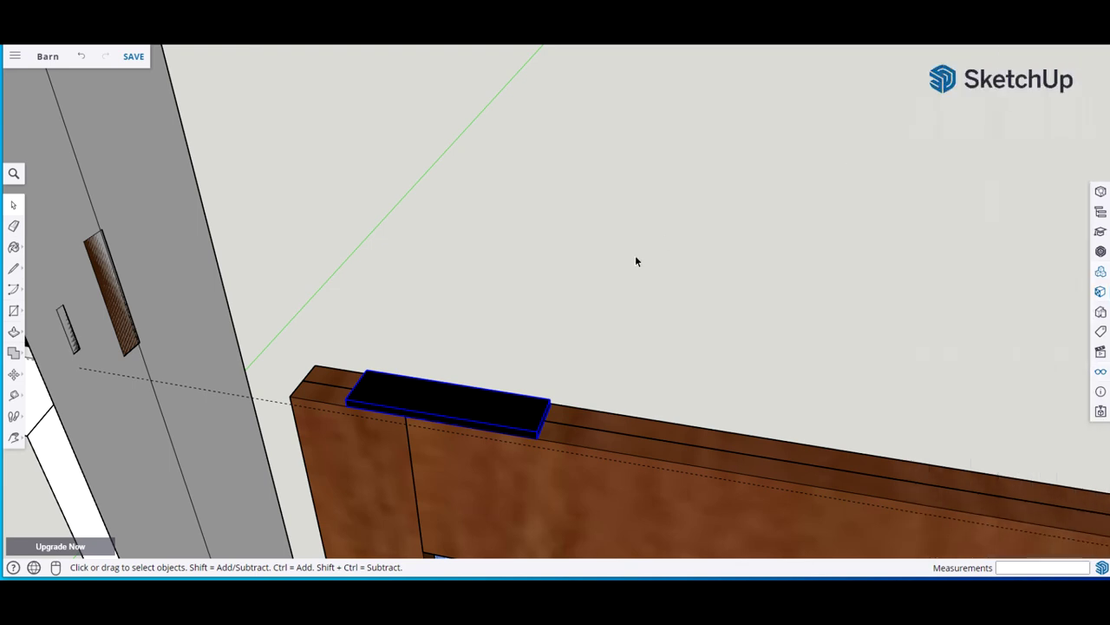
From a front view, draw a tall rectangle locked to a vertical plane
{"action": "middle_click_drag", "start_coordinate": [508, 334], "coordinate": [451, 378]}
{"action": "middle_click_drag", "start_coordinate": [553, 324], "coordinate": [556, 293]}
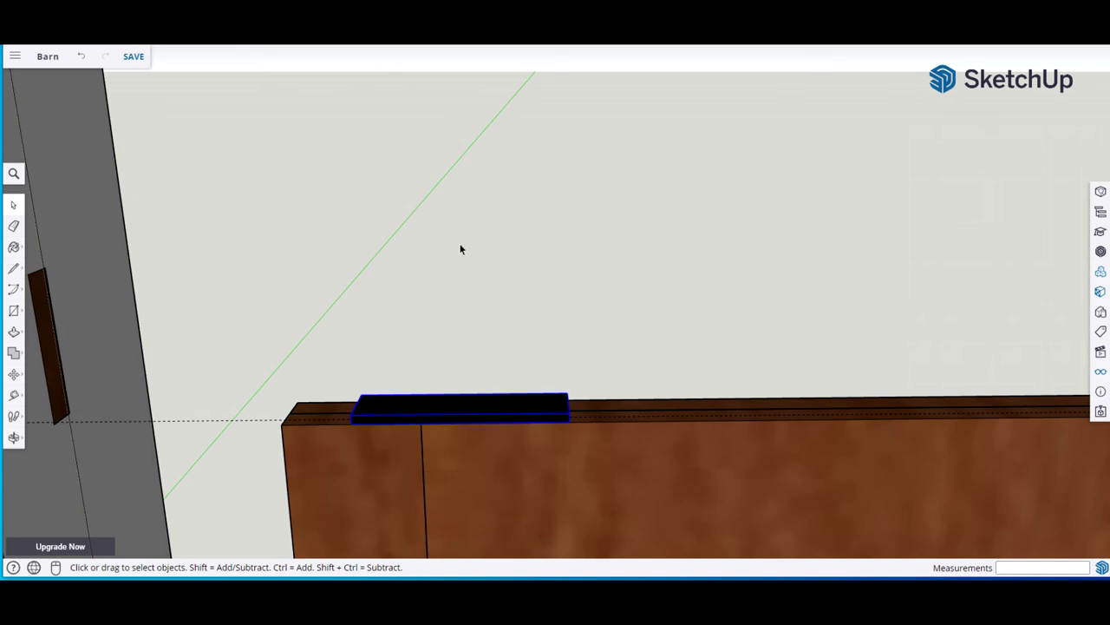
{"action": "key", "text": "r"}
{"action": "left_click", "coordinate": [441, 224]}
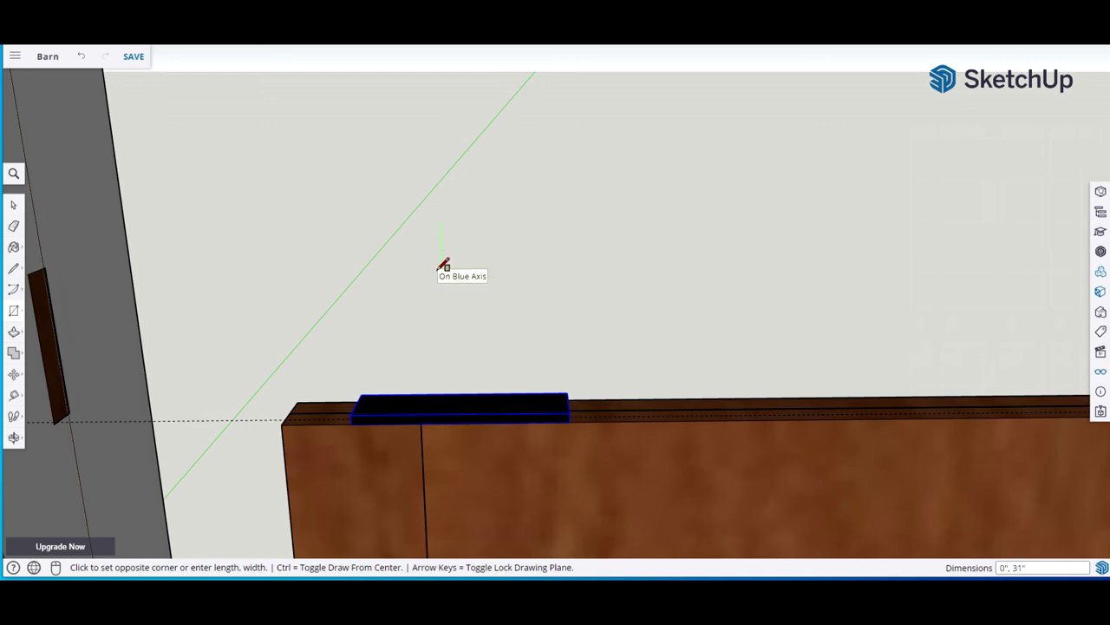
{"action": "key", "text": "Right"}
{"action": "key", "text": "Left"}
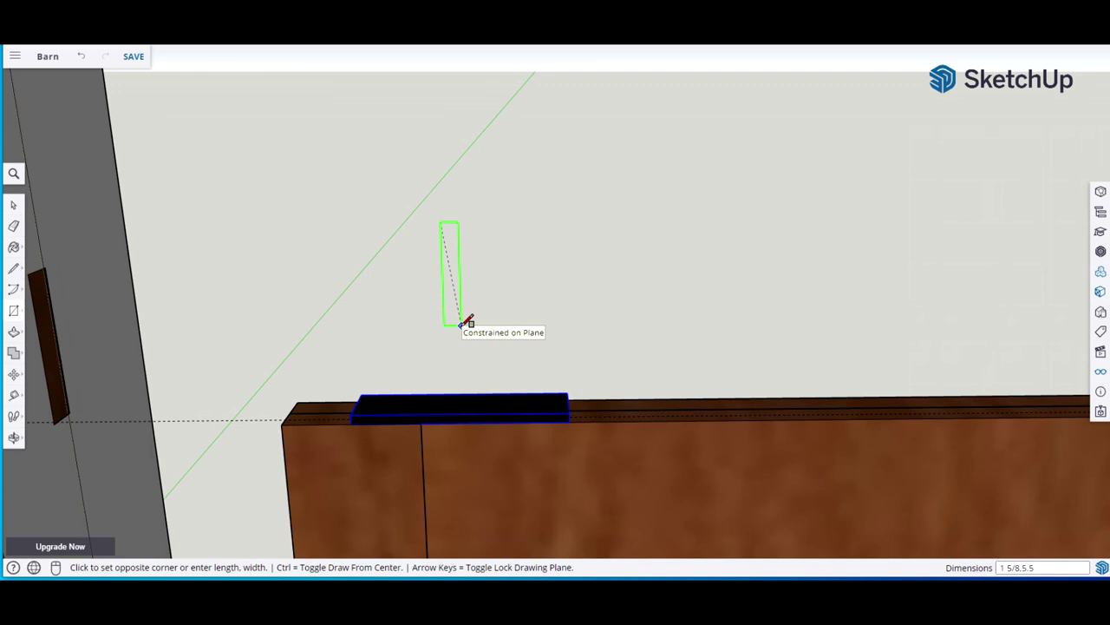
{"action": "key", "text": "Escape"}
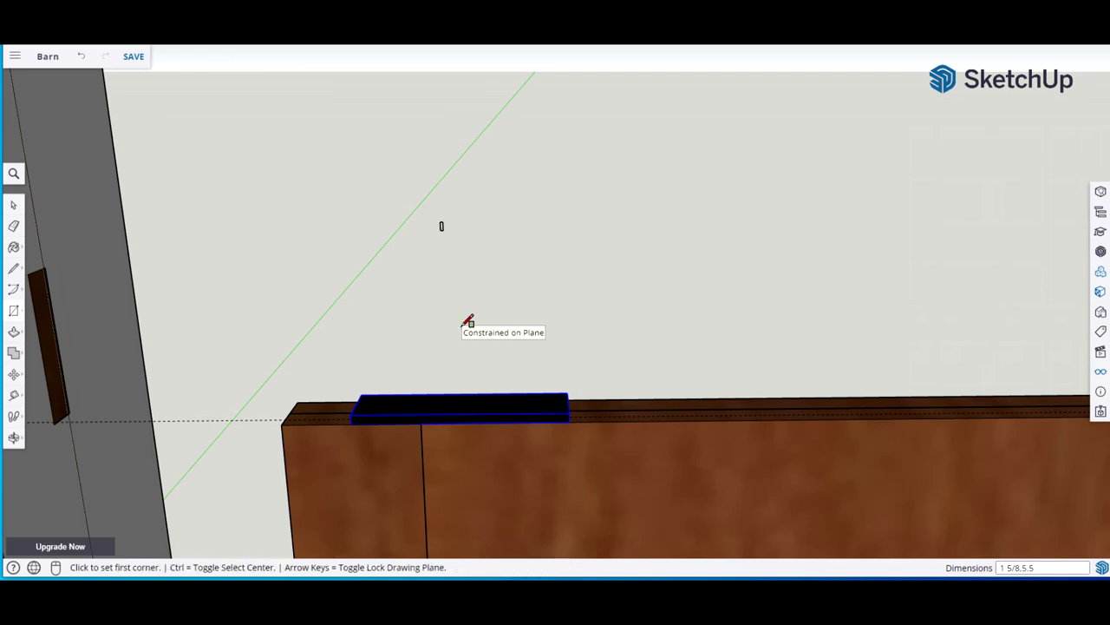
Move the upright rectangle onto the black base plate's edge
{"action": "key", "text": "space"}
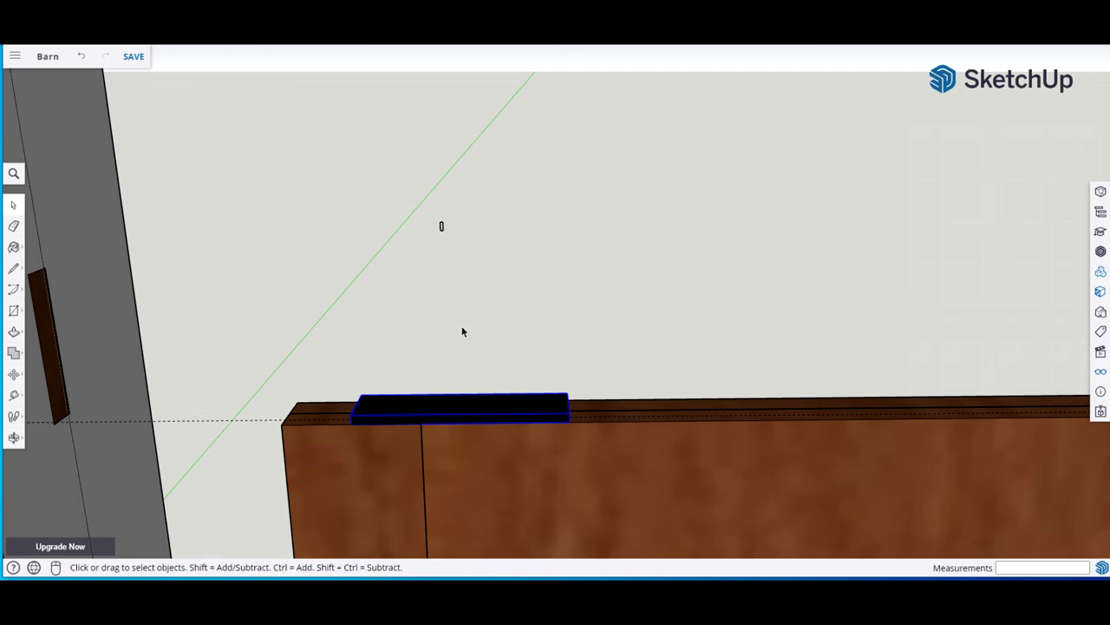
{"action": "left_click", "coordinate": [442, 227]}
{"action": "key", "text": "m"}
{"action": "left_click", "coordinate": [441, 228]}
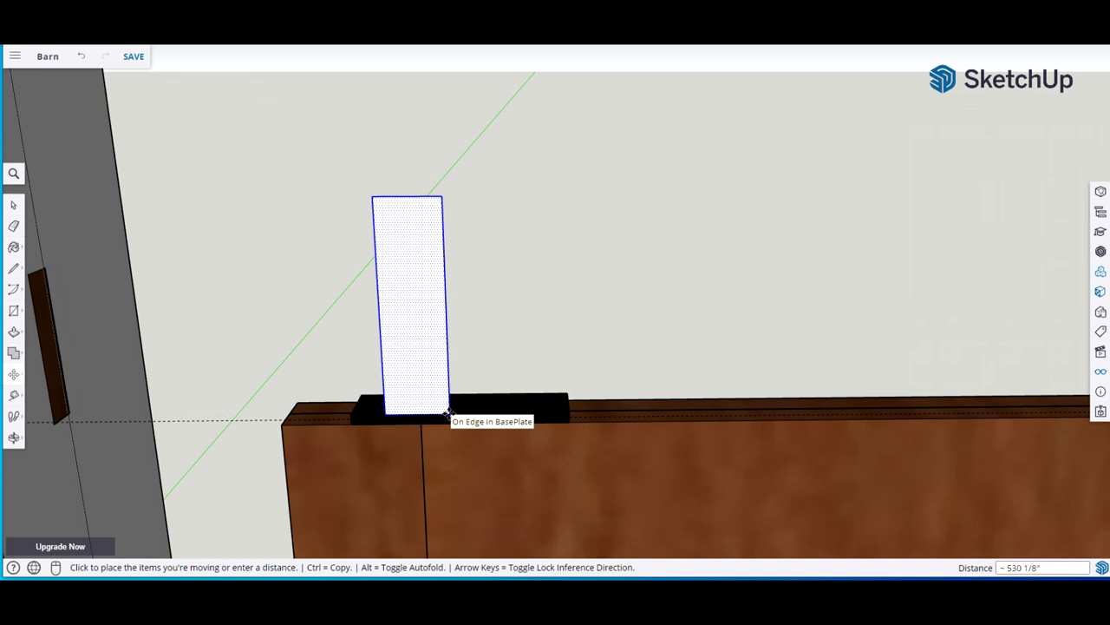
{"action": "left_click", "coordinate": [448, 414]}
Push/Pull the upright rectangle 0.25 inch thick
{"action": "key", "text": "p"}
{"action": "left_click", "coordinate": [416, 331]}
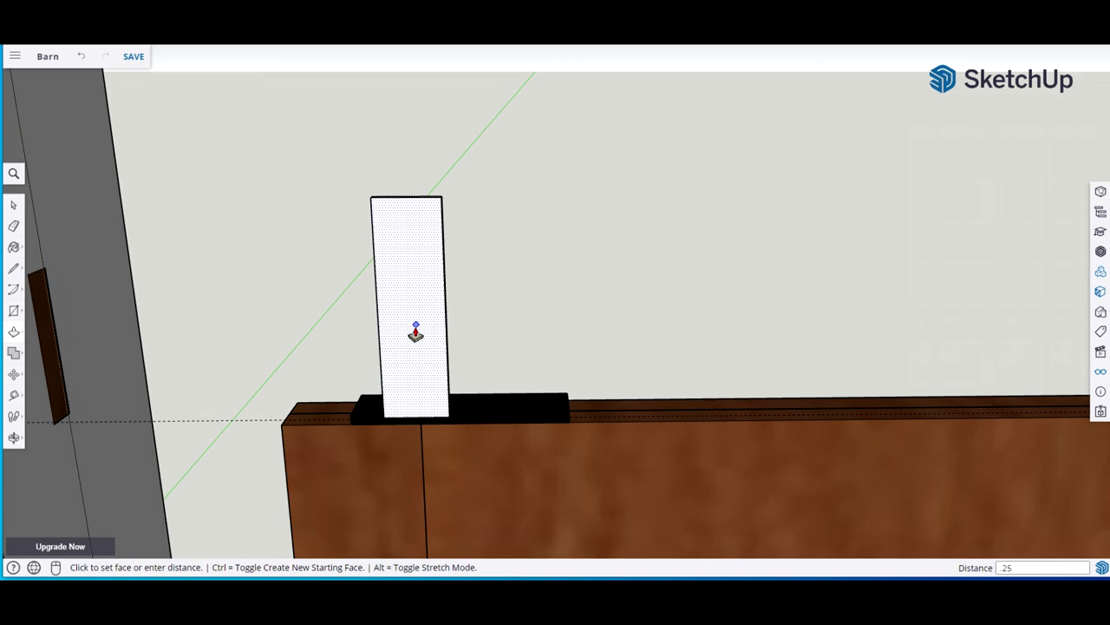
{"action": "type", "text": ".25"}
{"action": "key", "text": "Return"}
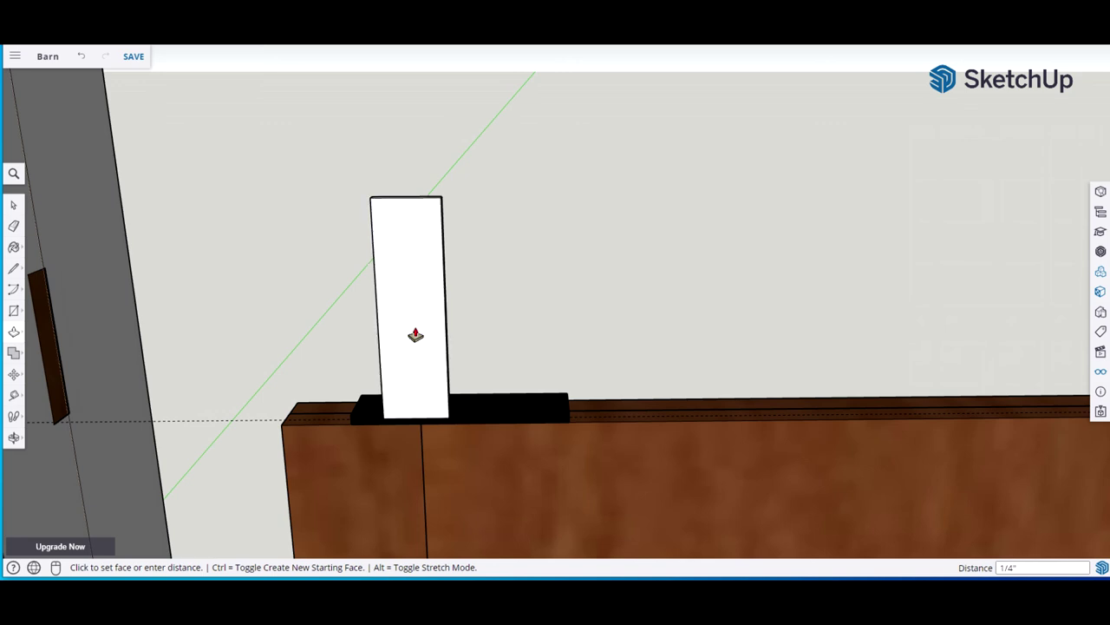
Make the thickened upright piece a component named BaseStem
{"action": "key", "text": "space"}
{"action": "left_click", "coordinate": [417, 333]}
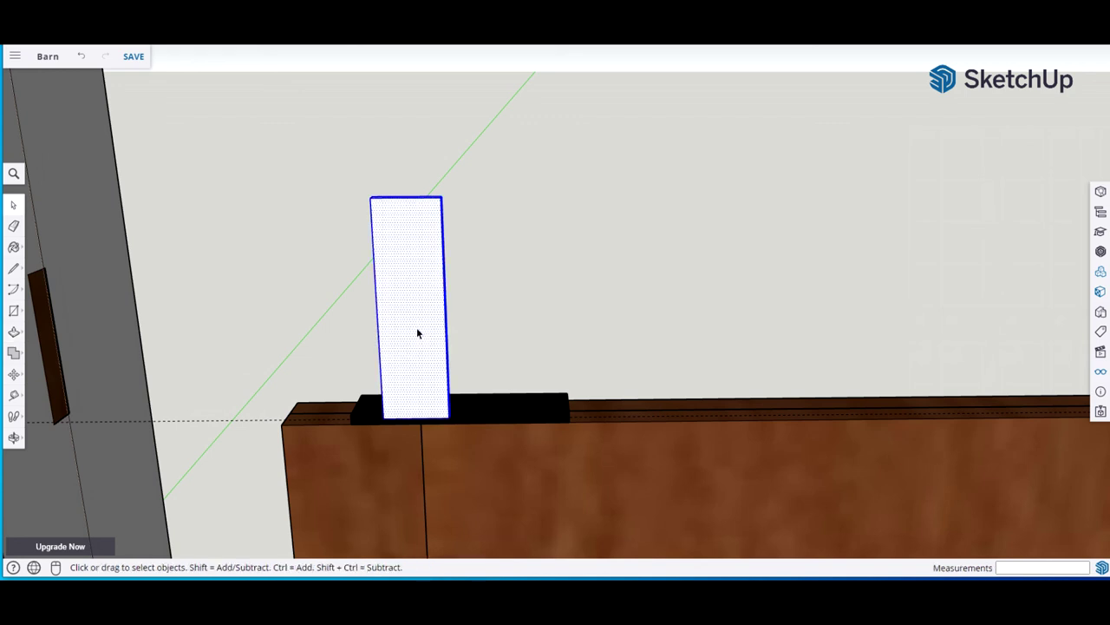
{"action": "key", "text": "g"}
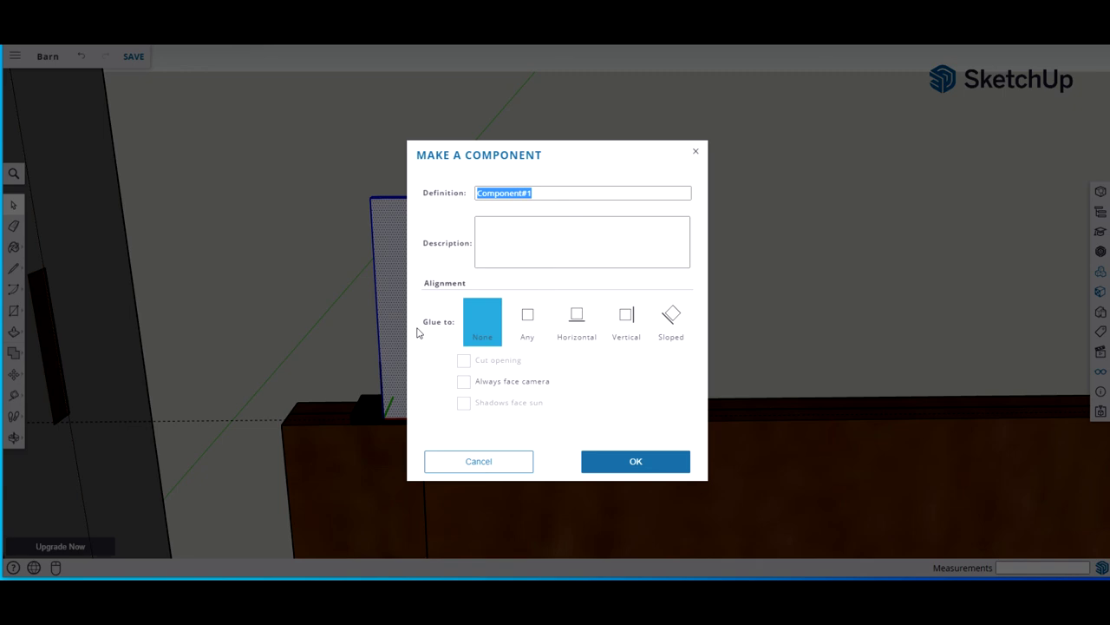
{"action": "type", "text": "B"}
{"action": "type", "text": "aseStem"}
{"action": "left_click", "coordinate": [639, 453]}
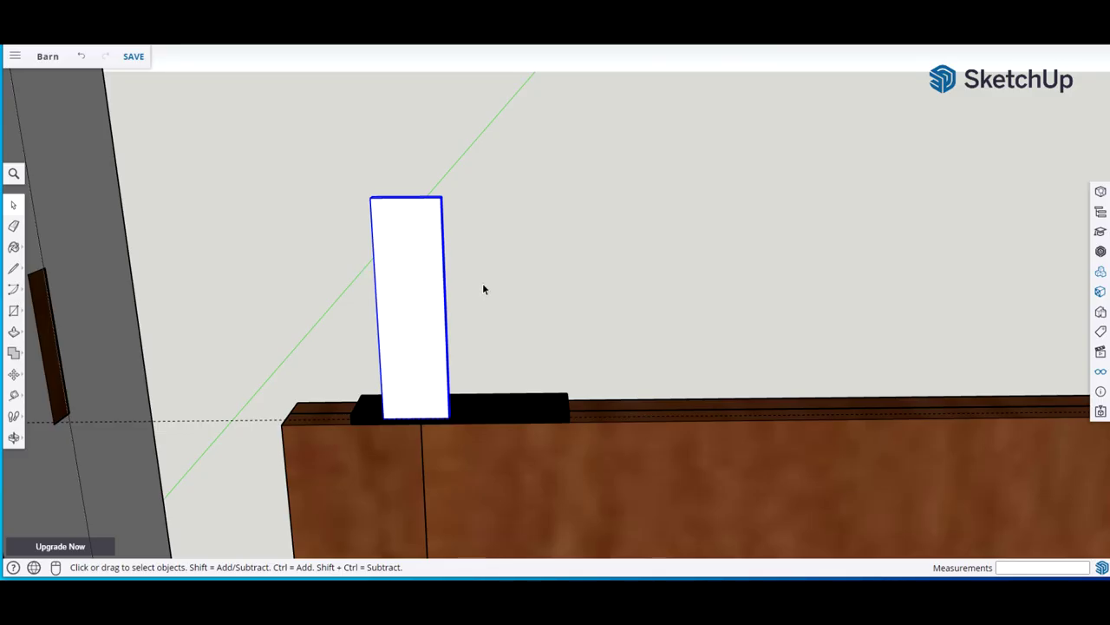
Paint the BaseStem black and close the Materials panel
{"action": "key", "text": "b"}
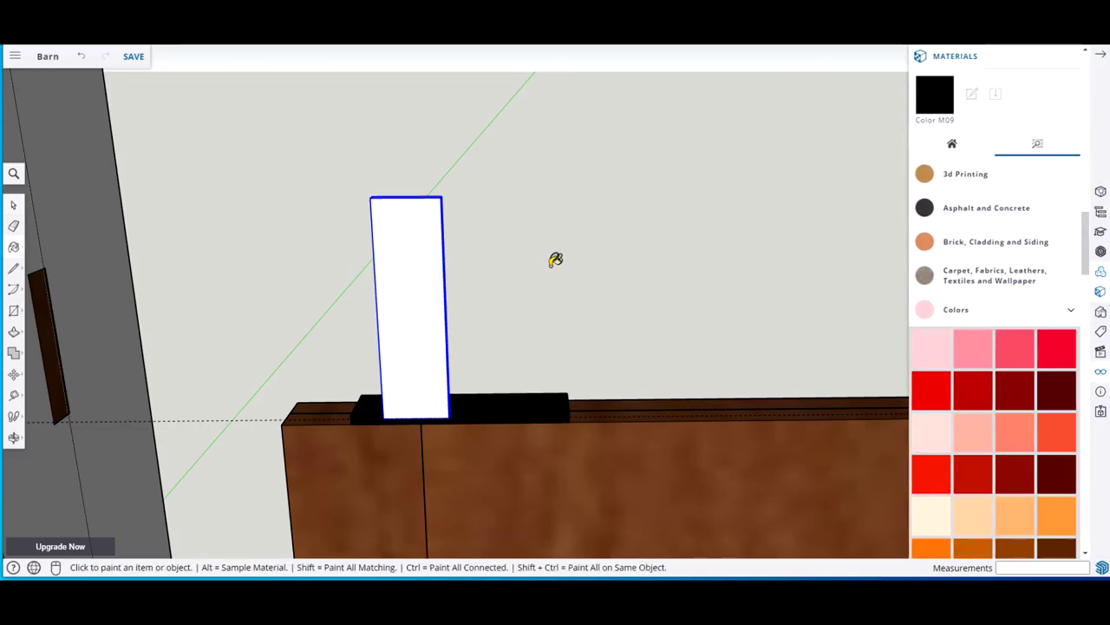
{"action": "left_click", "coordinate": [409, 323]}
{"action": "key", "text": "space"}
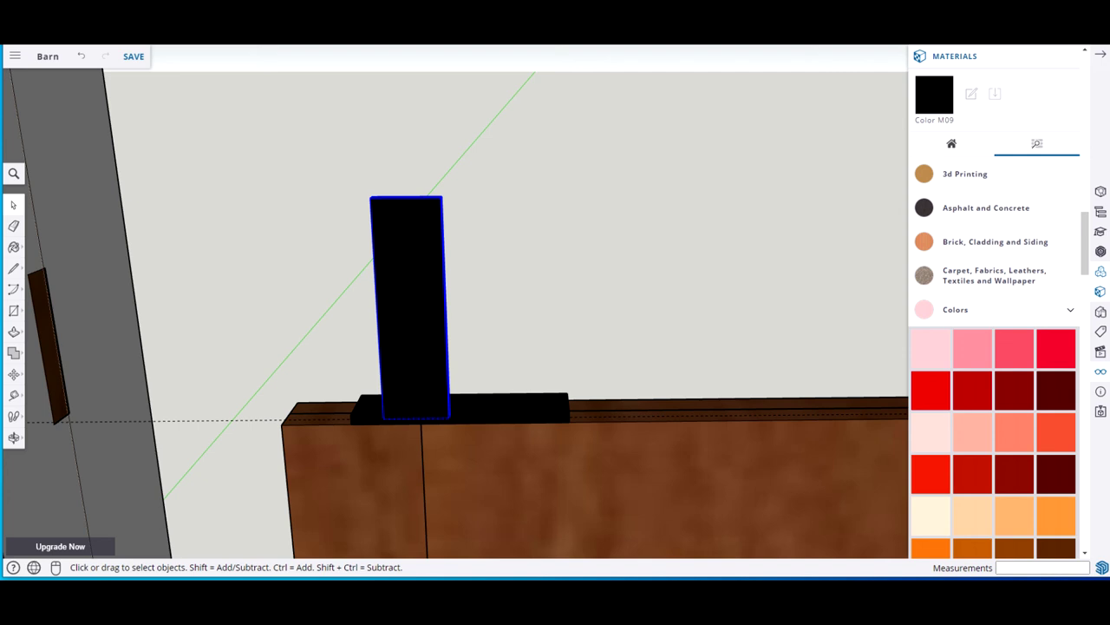
{"action": "left_click", "coordinate": [1100, 54]}
Move the post from its bottom midpoint onto the BasePlate's midpoint
{"action": "middle_click_drag", "start_coordinate": [568, 316], "coordinate": [585, 357]}
{"action": "middle_click_drag", "start_coordinate": [503, 425], "coordinate": [645, 367]}
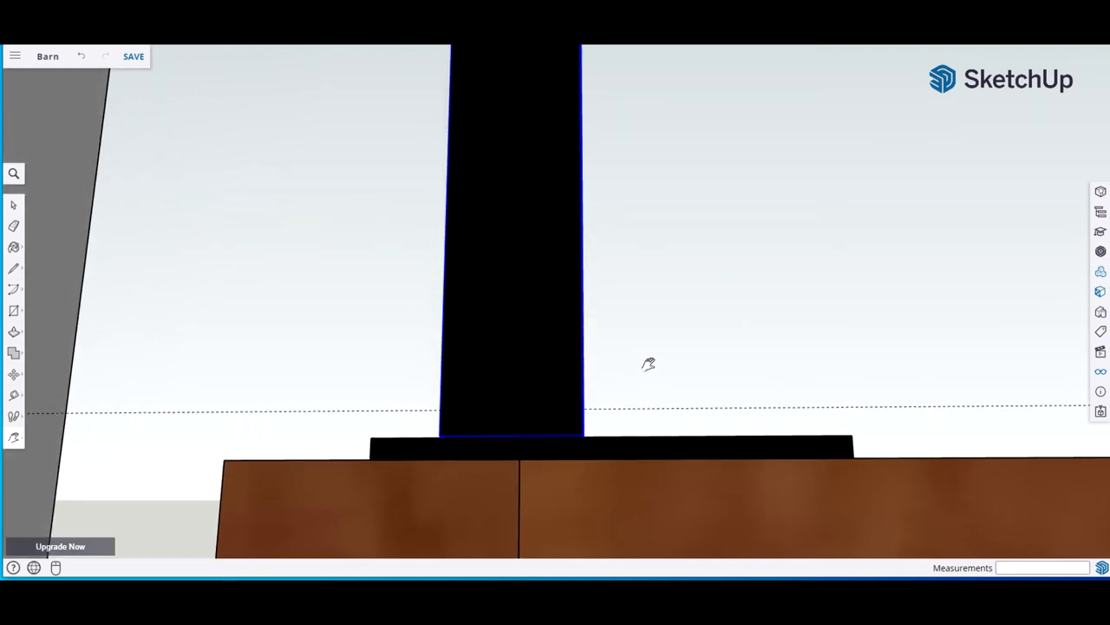
{"action": "key", "text": "m"}
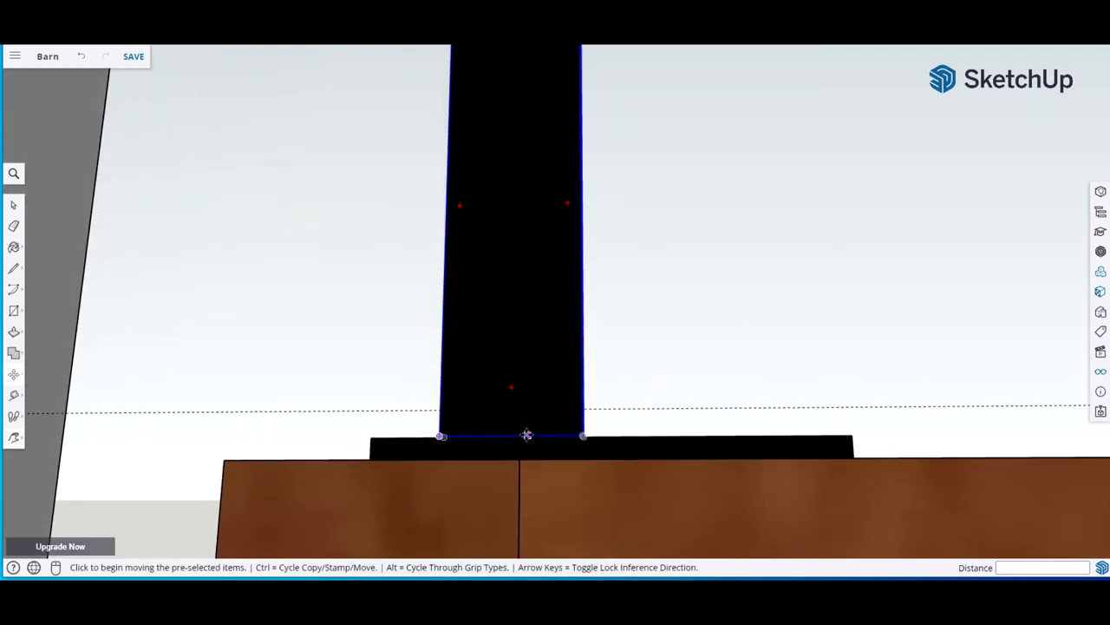
{"action": "left_click", "coordinate": [512, 435]}
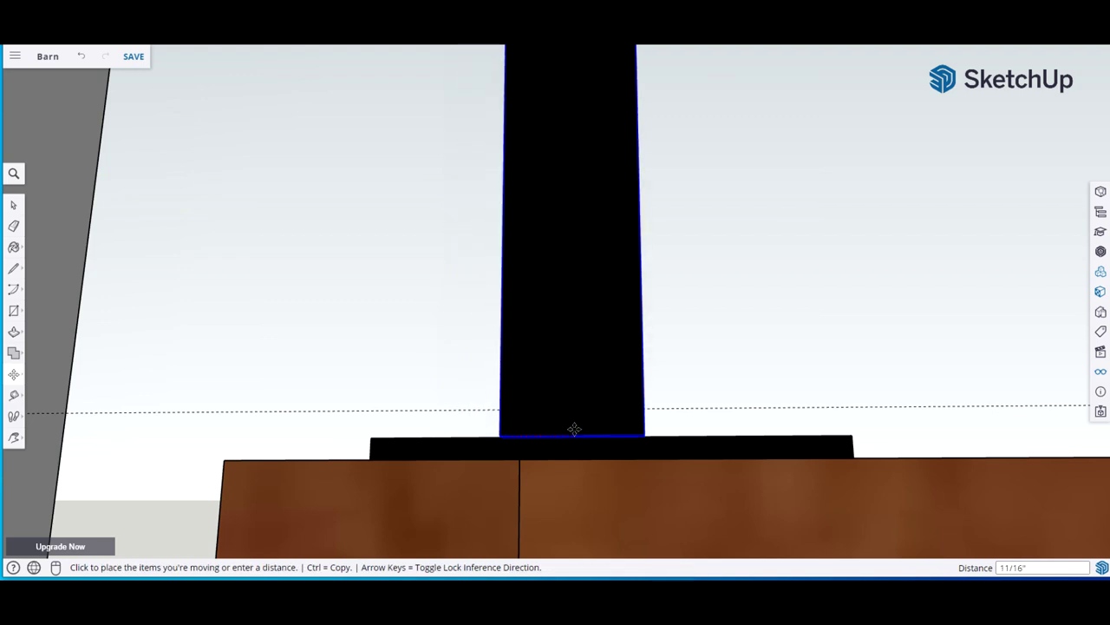
{"action": "scroll", "coordinate": [572, 426], "scroll_direction": "up", "scroll_amount": 3}
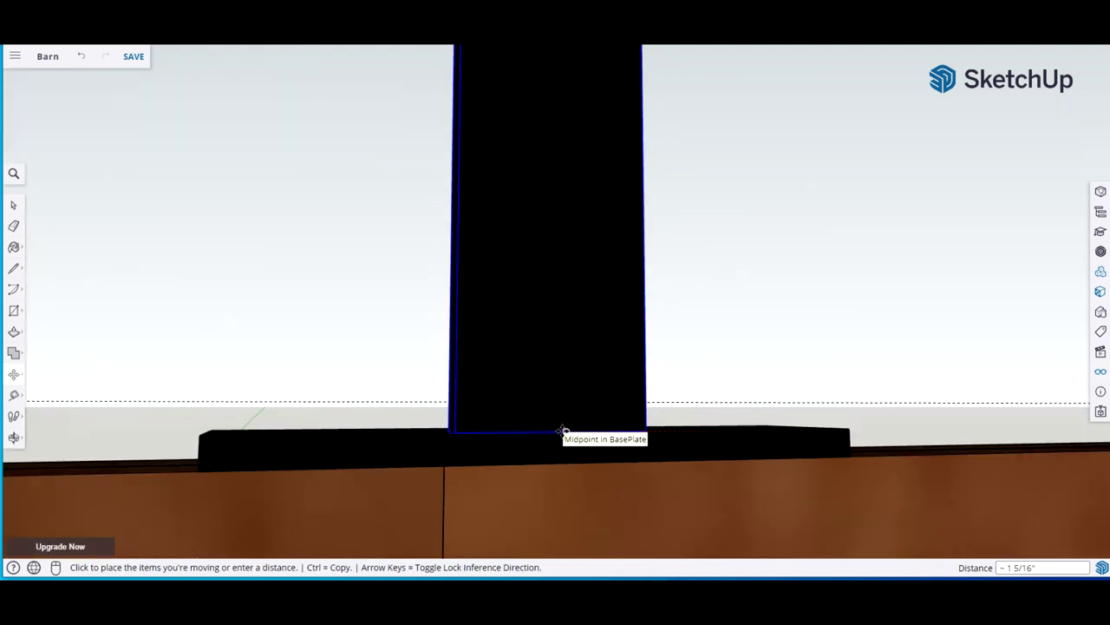
{"action": "left_click", "coordinate": [562, 431]}
{"action": "key", "text": "space"}
{"action": "scroll", "coordinate": [691, 389], "scroll_direction": "down", "scroll_amount": 5}
{"action": "middle_click_drag", "start_coordinate": [706, 384], "coordinate": [741, 323]}
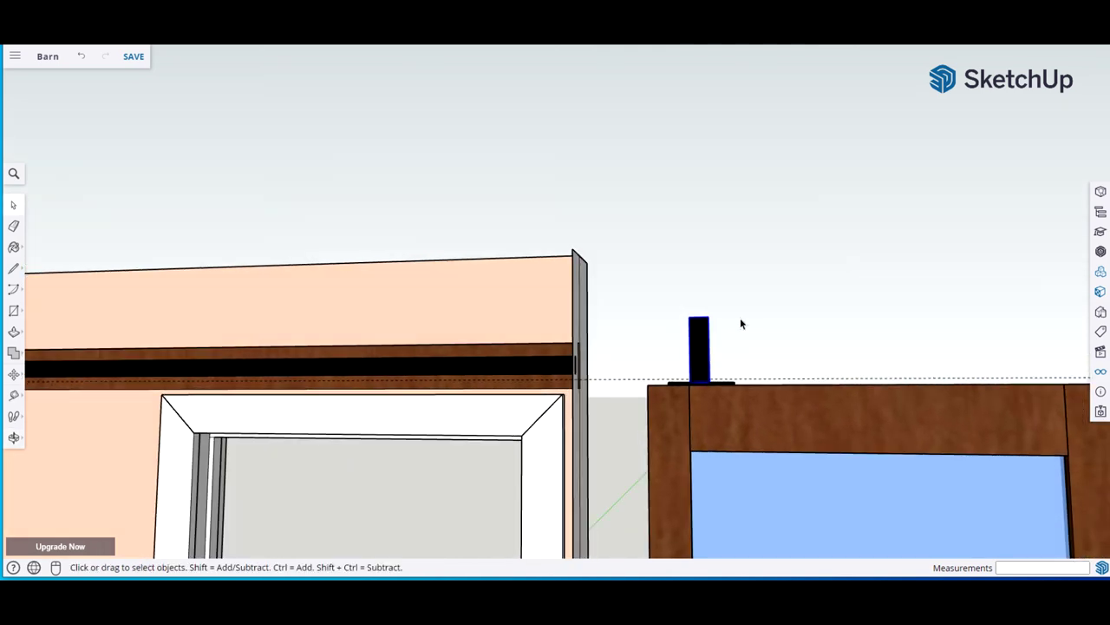
{"action": "scroll", "coordinate": [750, 314], "scroll_direction": "up", "scroll_amount": 4}
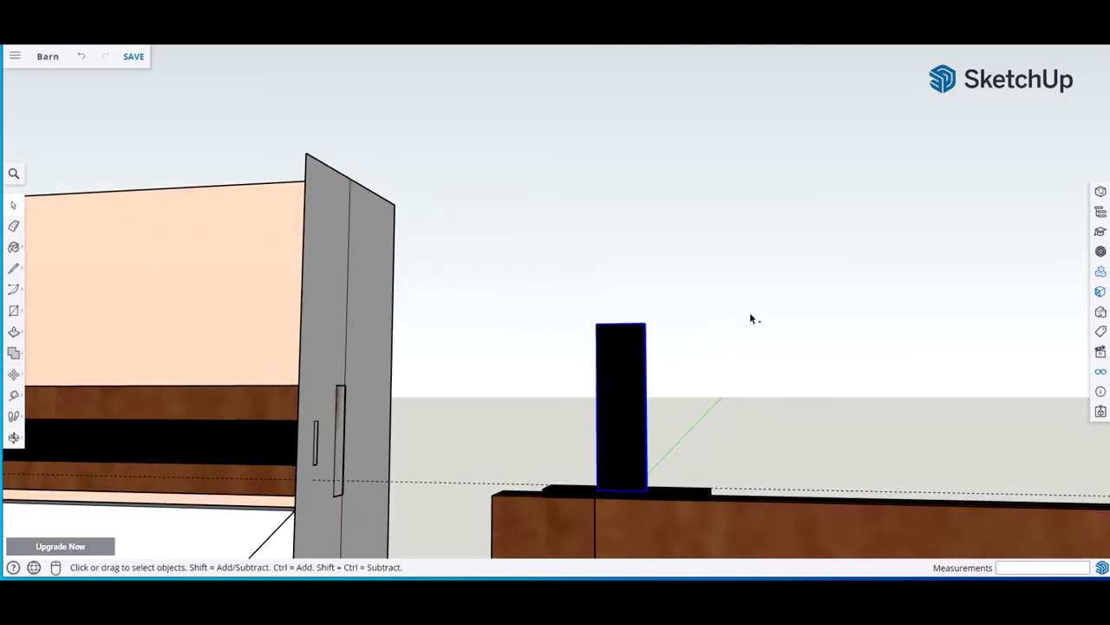
Combine the post and base plate into a component named Hanger
{"action": "left_click", "coordinate": [676, 498], "text": "shift"}
{"action": "key", "text": "g"}
{"action": "type", "text": "Ha"}
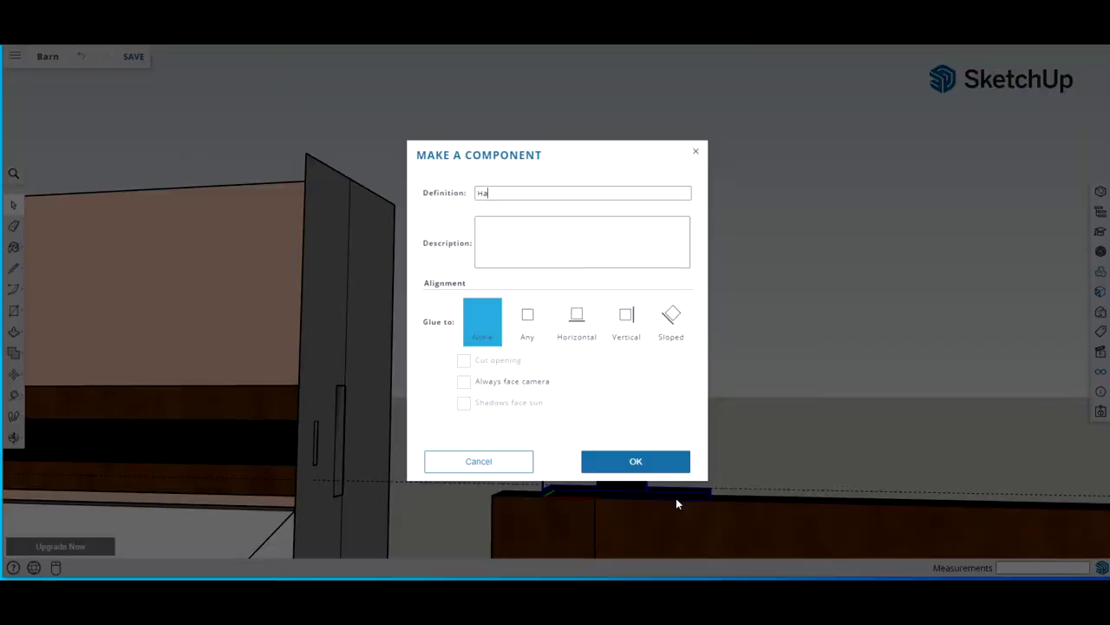
{"action": "left_click", "coordinate": [617, 460]}
{"action": "left_click", "coordinate": [761, 364]}
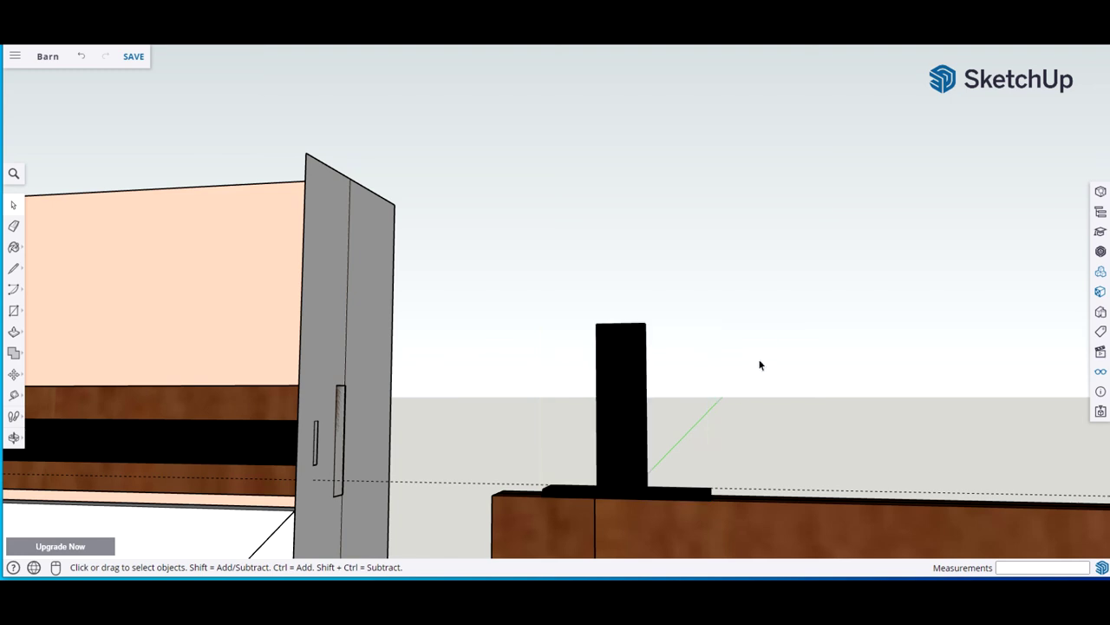
Place a second Hanger from the Components list at the door top's far end
{"action": "scroll", "coordinate": [772, 357], "scroll_direction": "down", "scroll_amount": 3}
{"action": "middle_click_drag", "start_coordinate": [1021, 350], "coordinate": [738, 412], "text": "shift"}
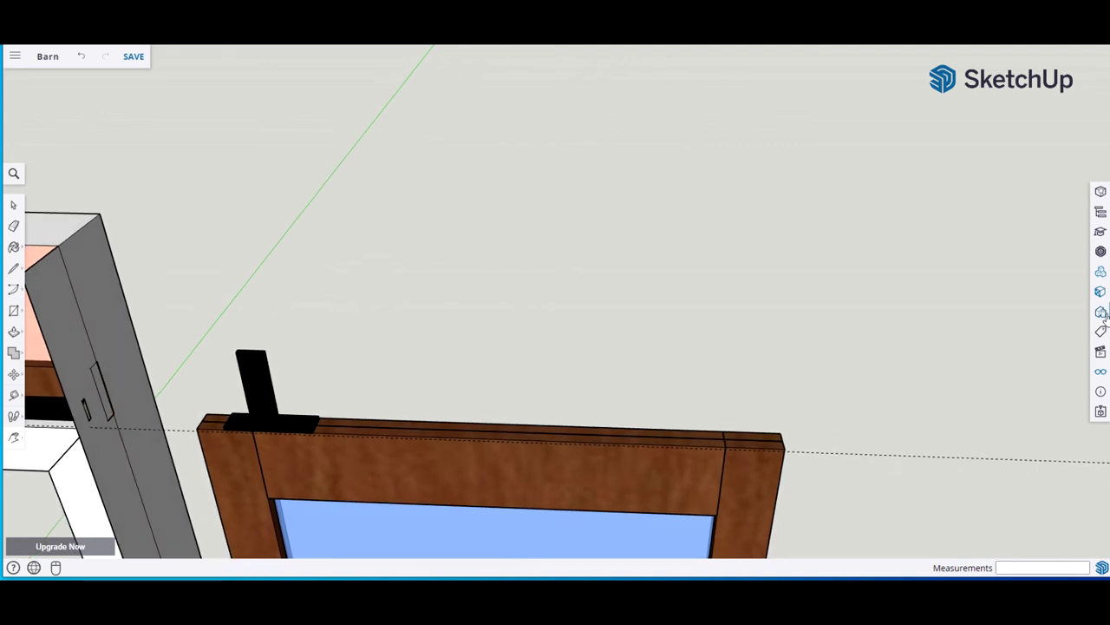
{"action": "left_click", "coordinate": [1101, 274]}
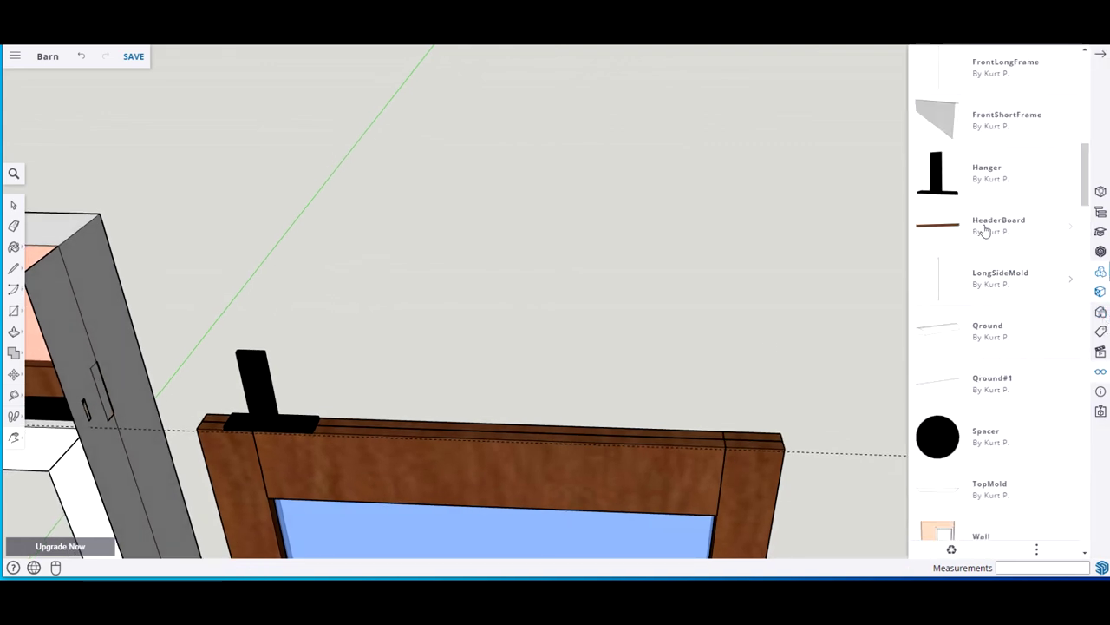
{"action": "left_click", "coordinate": [937, 173]}
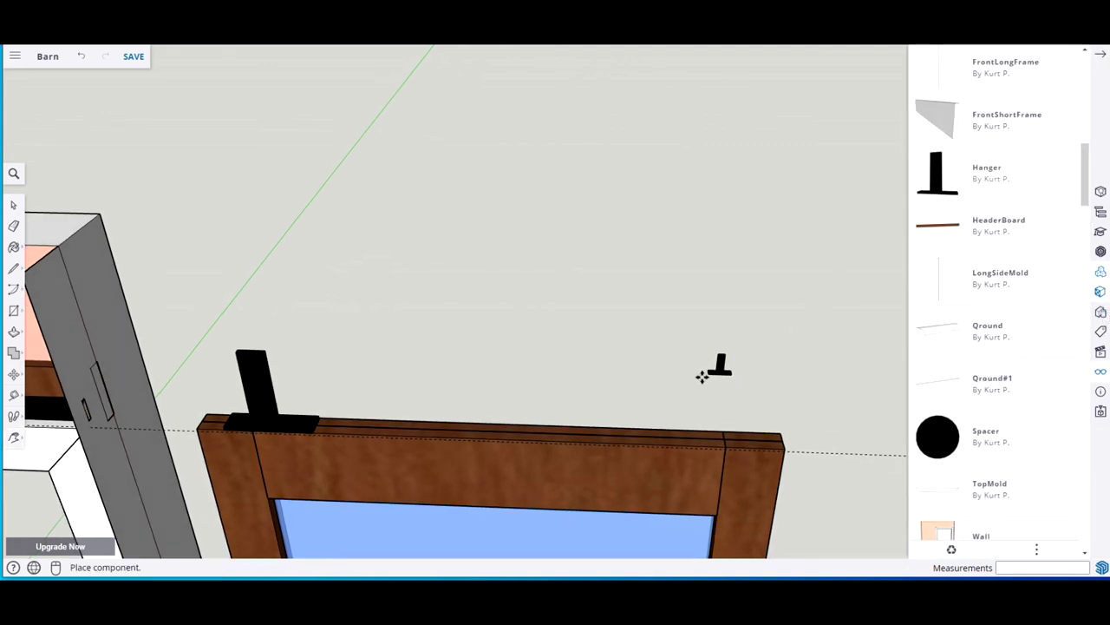
{"action": "left_click", "coordinate": [663, 445]}
{"action": "key", "text": "space"}
{"action": "middle_click_drag", "start_coordinate": [624, 352], "coordinate": [740, 288]}
{"action": "middle_click_drag", "start_coordinate": [572, 327], "coordinate": [555, 347]}
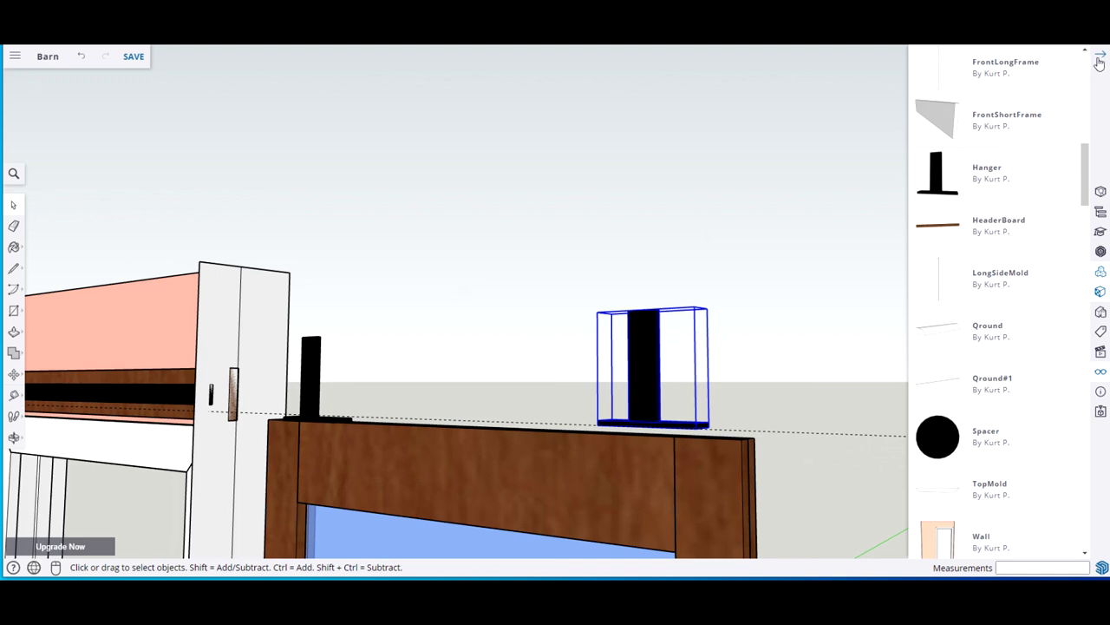
{"action": "left_click", "coordinate": [1099, 57]}
From a side view, move the new hanger by its corner to a closer position
{"action": "scroll", "coordinate": [779, 334], "scroll_direction": "up", "scroll_amount": 6}
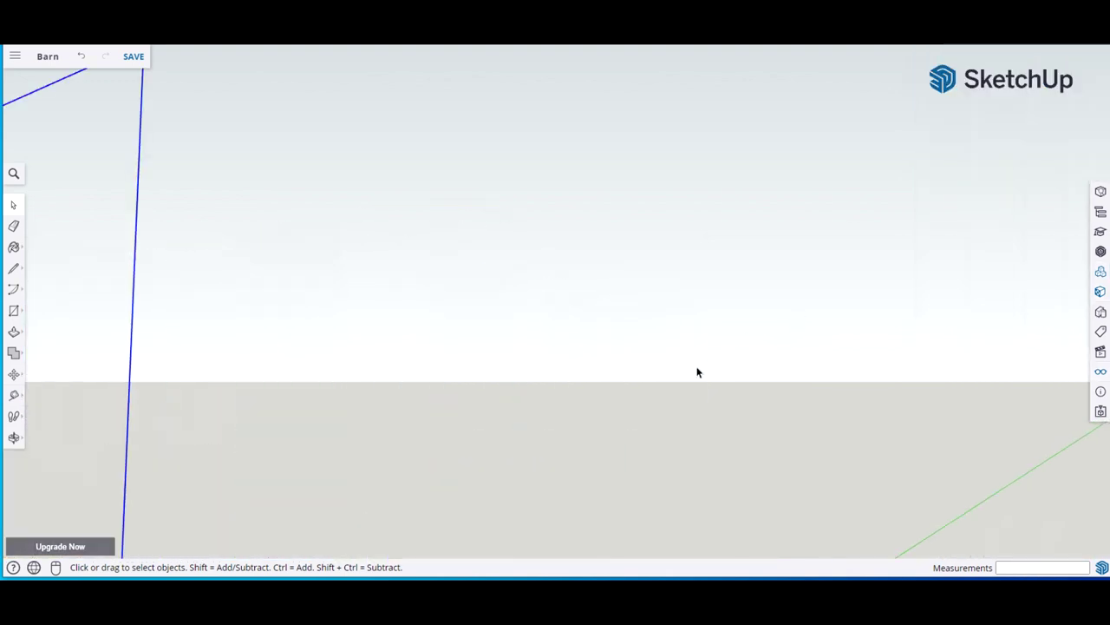
{"action": "scroll", "coordinate": [699, 373], "scroll_direction": "down", "scroll_amount": 4}
{"action": "middle_click_drag", "start_coordinate": [635, 423], "coordinate": [1081, 327], "text": "shift"}
{"action": "key", "text": "m"}
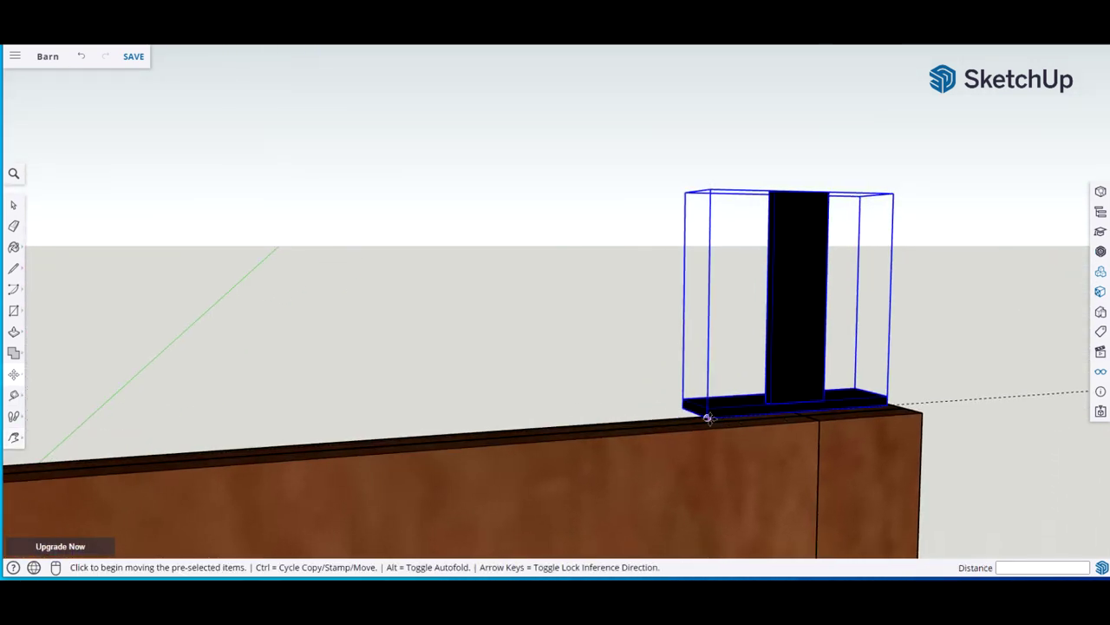
{"action": "left_click", "coordinate": [706, 420]}
{"action": "left_click", "coordinate": [685, 427]}
{"action": "key", "text": "space"}
{"action": "middle_click_drag", "start_coordinate": [664, 428], "coordinate": [532, 377]}
{"action": "scroll", "coordinate": [609, 431], "scroll_direction": "down", "scroll_amount": 2}
{"action": "left_click", "coordinate": [446, 376]}
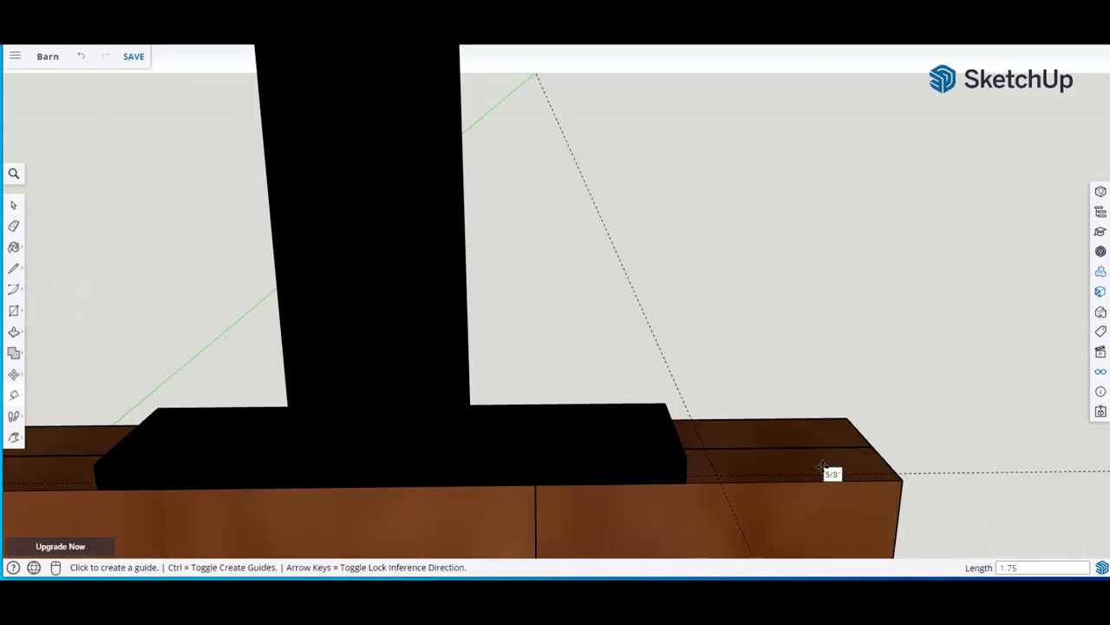
Move the second hanger by its base corner flush with the door's end
{"action": "key", "text": "space"}
{"action": "left_click", "coordinate": [639, 460]}
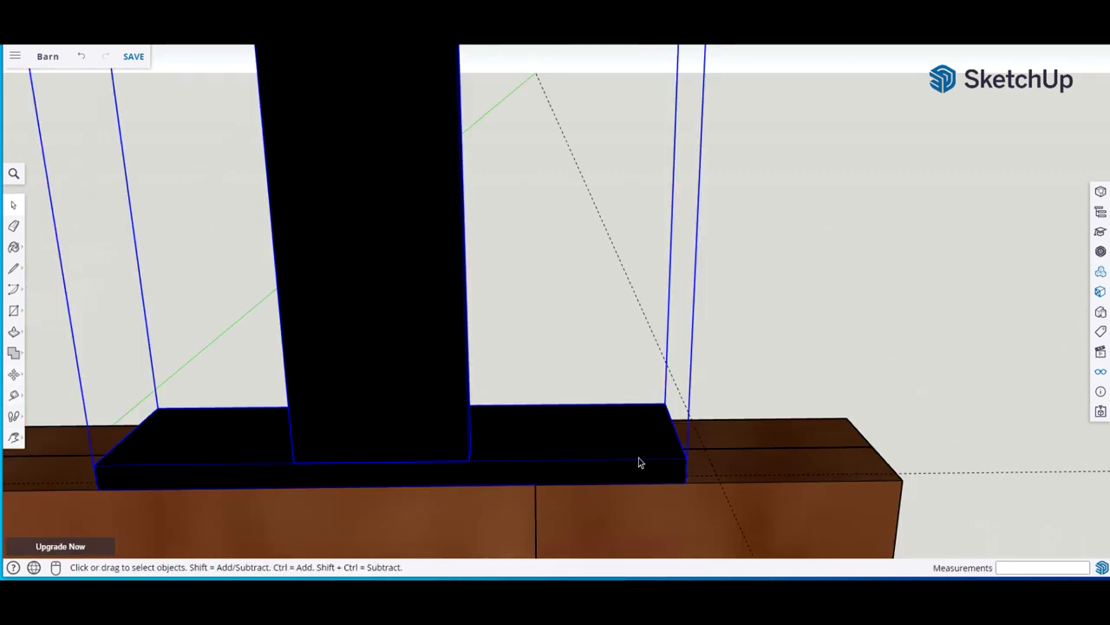
{"action": "key", "text": "m"}
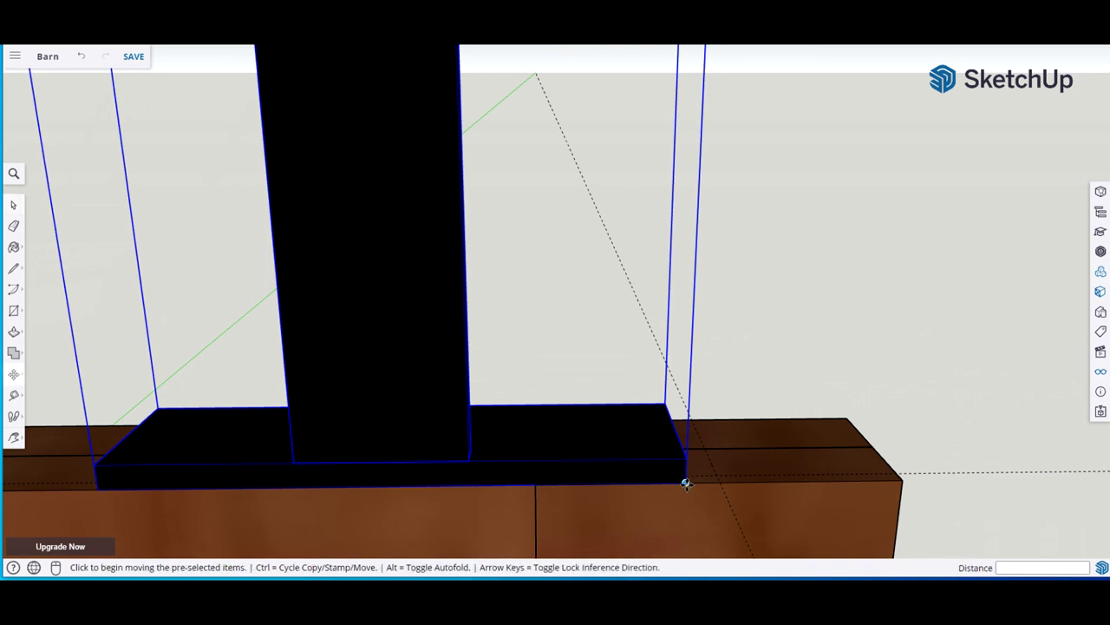
{"action": "left_click", "coordinate": [686, 483]}
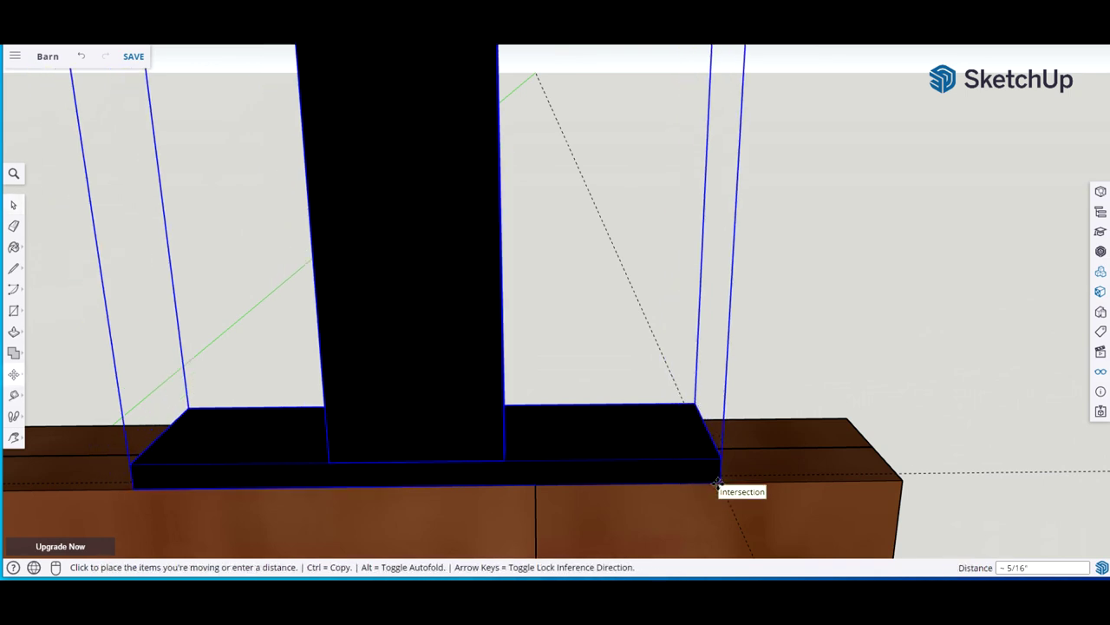
{"action": "left_click", "coordinate": [718, 483]}
{"action": "key", "text": "space"}
{"action": "left_click", "coordinate": [763, 350]}
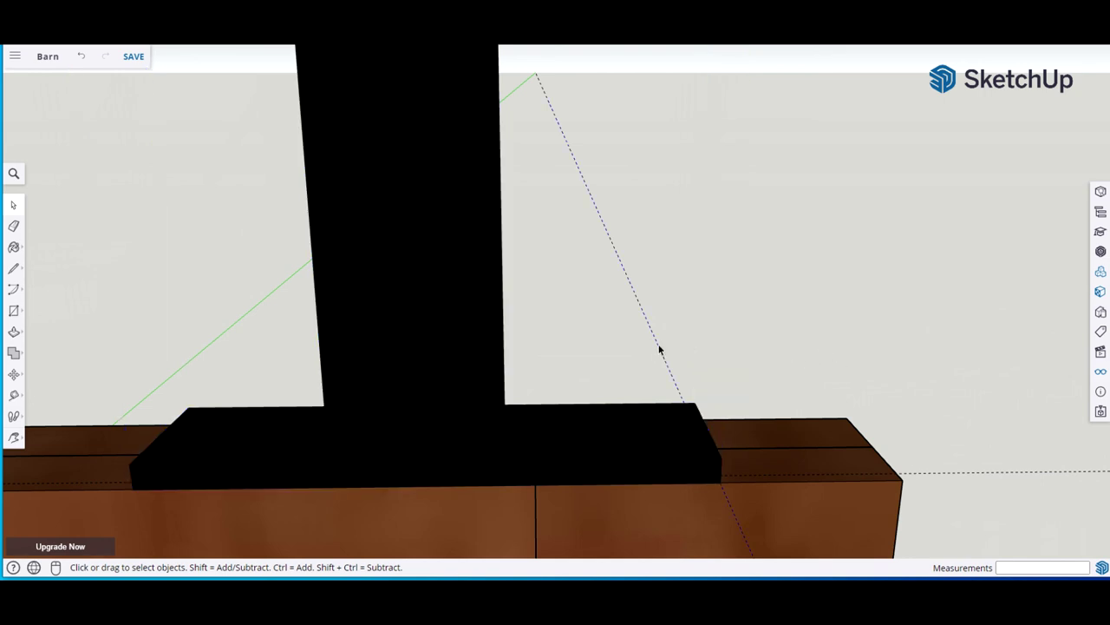
{"action": "scroll", "coordinate": [659, 349], "scroll_direction": "down", "scroll_amount": 5}
Orbit and zoom until the wall's black rail and the two-hanger door are both visible
{"action": "middle_click_drag", "start_coordinate": [654, 350], "coordinate": [590, 317]}
{"action": "middle_click_drag", "start_coordinate": [301, 437], "coordinate": [344, 424]}
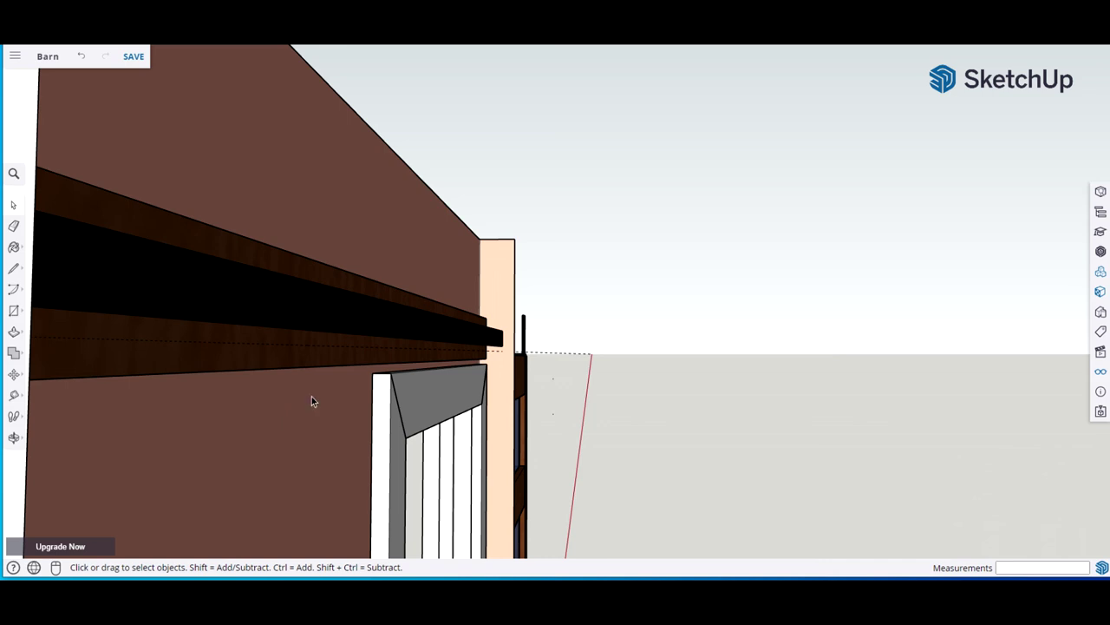
{"action": "middle_click_drag", "start_coordinate": [310, 392], "coordinate": [293, 312]}
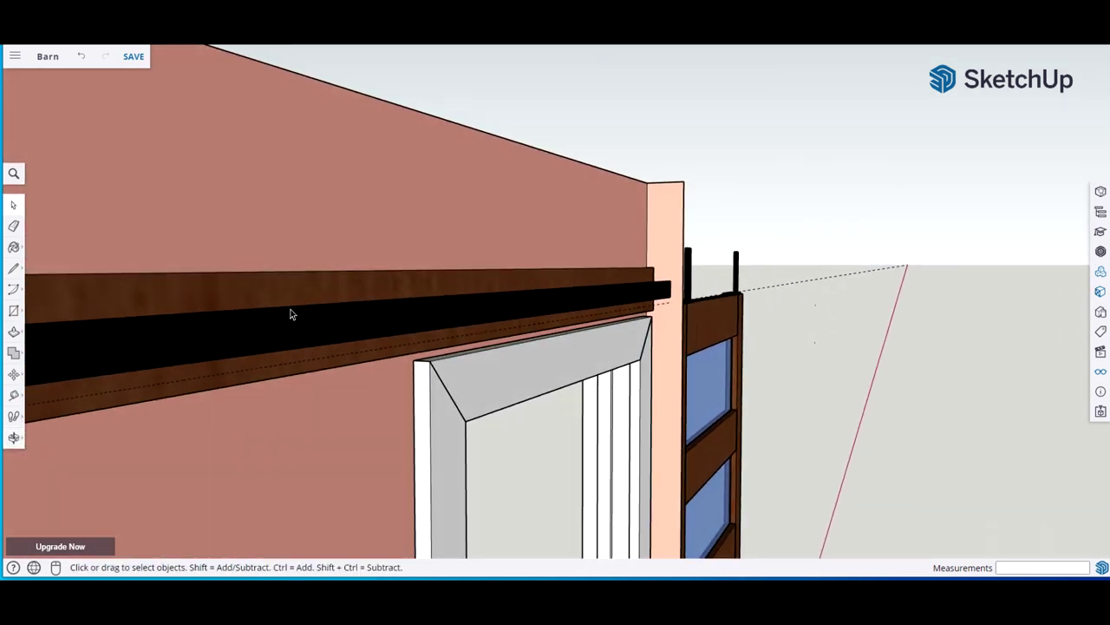
{"action": "scroll", "coordinate": [317, 404], "scroll_direction": "up", "scroll_amount": 2}
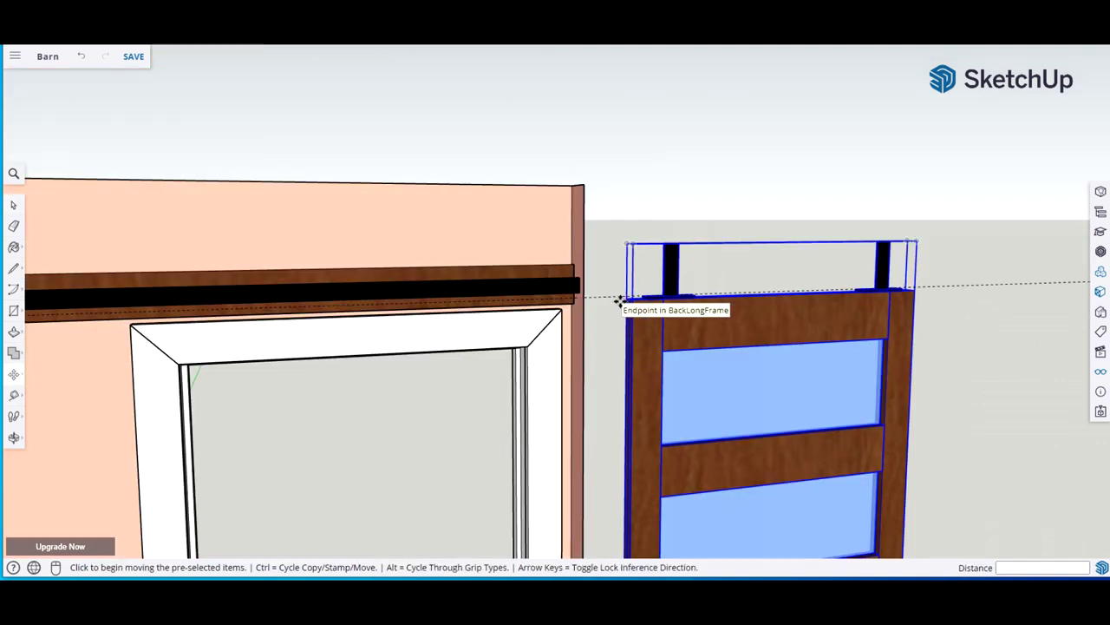
{"action": "left_click", "coordinate": [619, 300]}
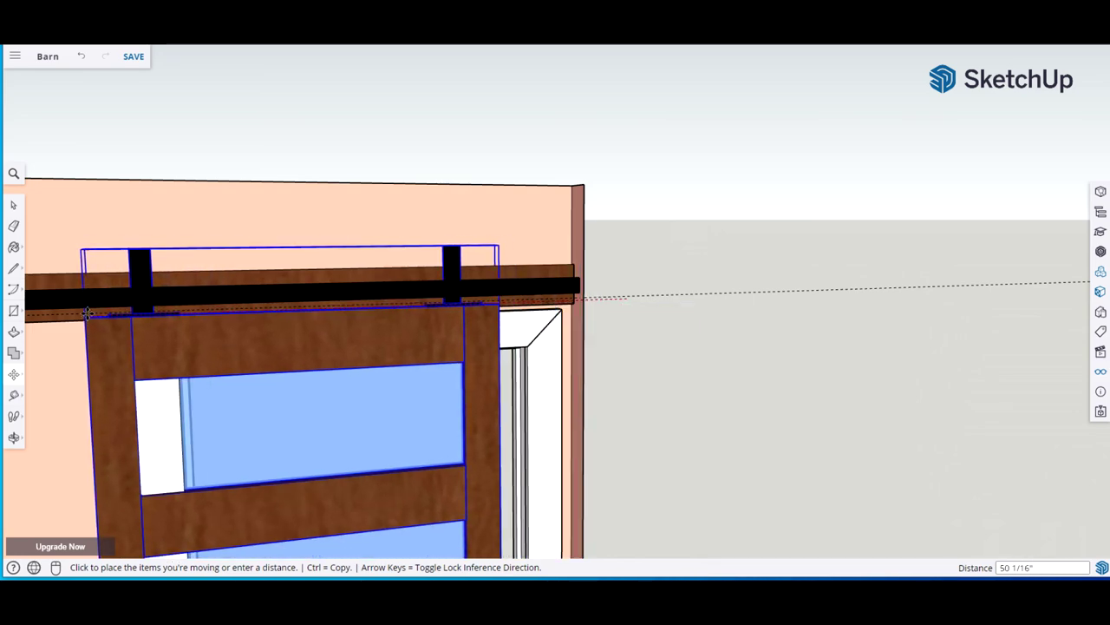
{"action": "left_click", "coordinate": [88, 314]}
{"action": "key", "text": "space"}
{"action": "middle_click_drag", "start_coordinate": [88, 325], "coordinate": [658, 297]}
{"action": "scroll", "coordinate": [657, 297], "scroll_direction": "up", "scroll_amount": 5}
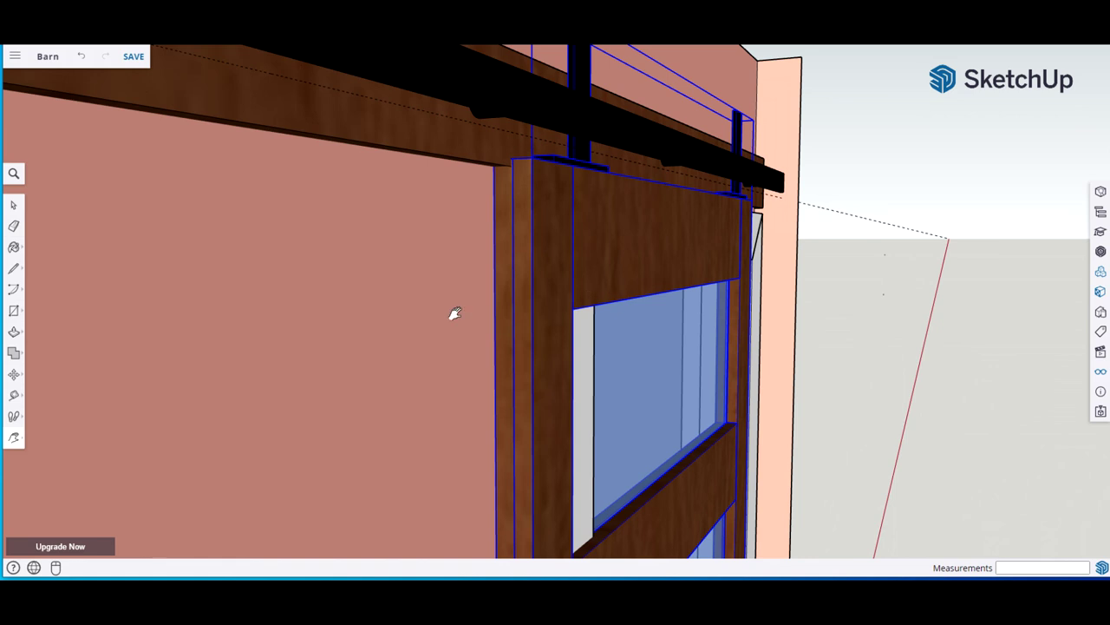
{"action": "middle_click_drag", "start_coordinate": [429, 266], "coordinate": [483, 266]}
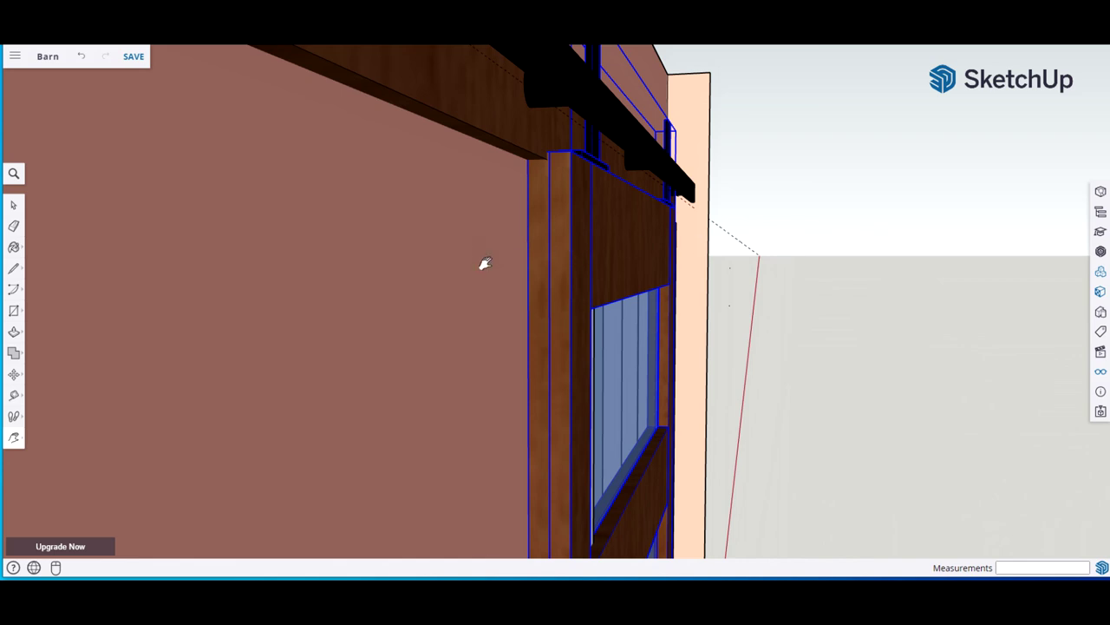
{"action": "middle_click_drag", "start_coordinate": [485, 263], "coordinate": [467, 279], "text": "shift"}
{"action": "left_click_drag", "start_coordinate": [466, 451], "coordinate": [479, 411]}
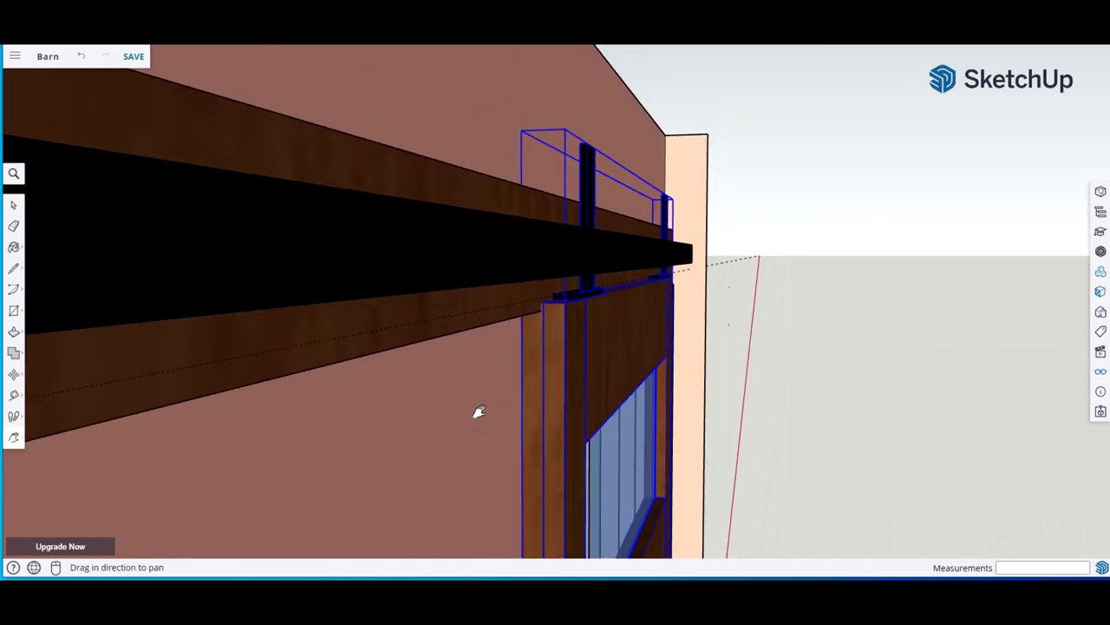
{"action": "key", "text": "ctrl+s"}
{"action": "key", "text": "m"}
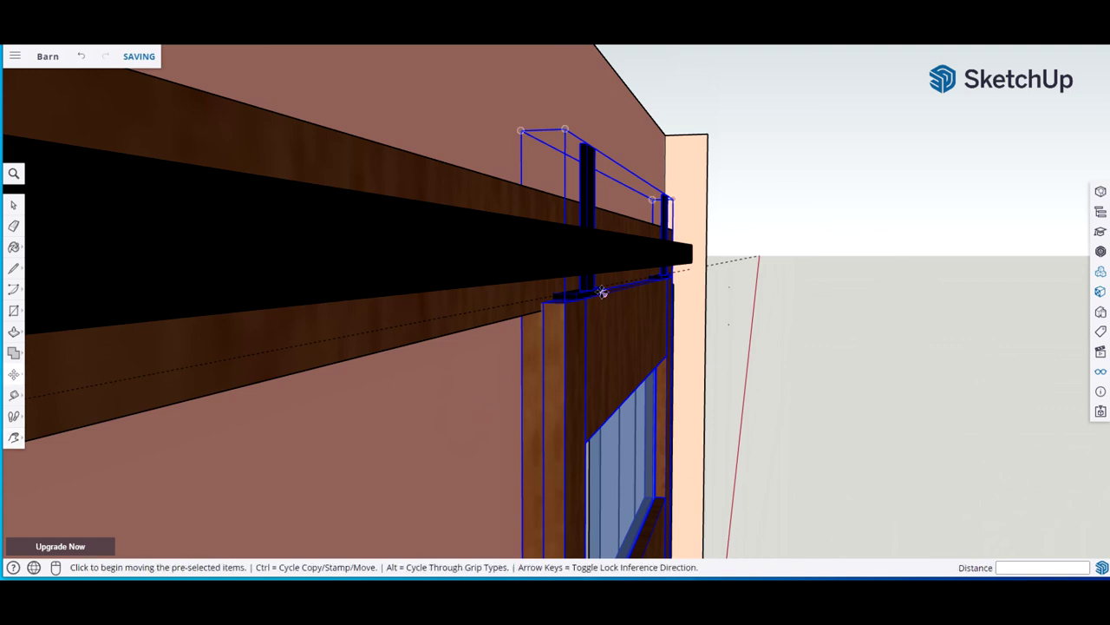
{"action": "left_click", "coordinate": [541, 303]}
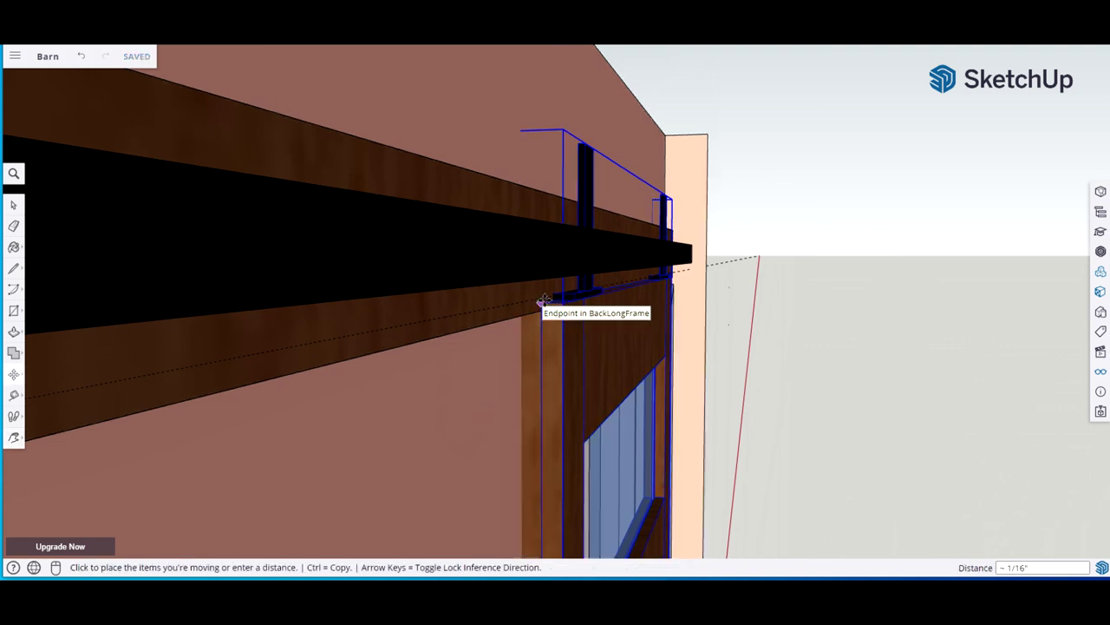
{"action": "key", "text": "space"}
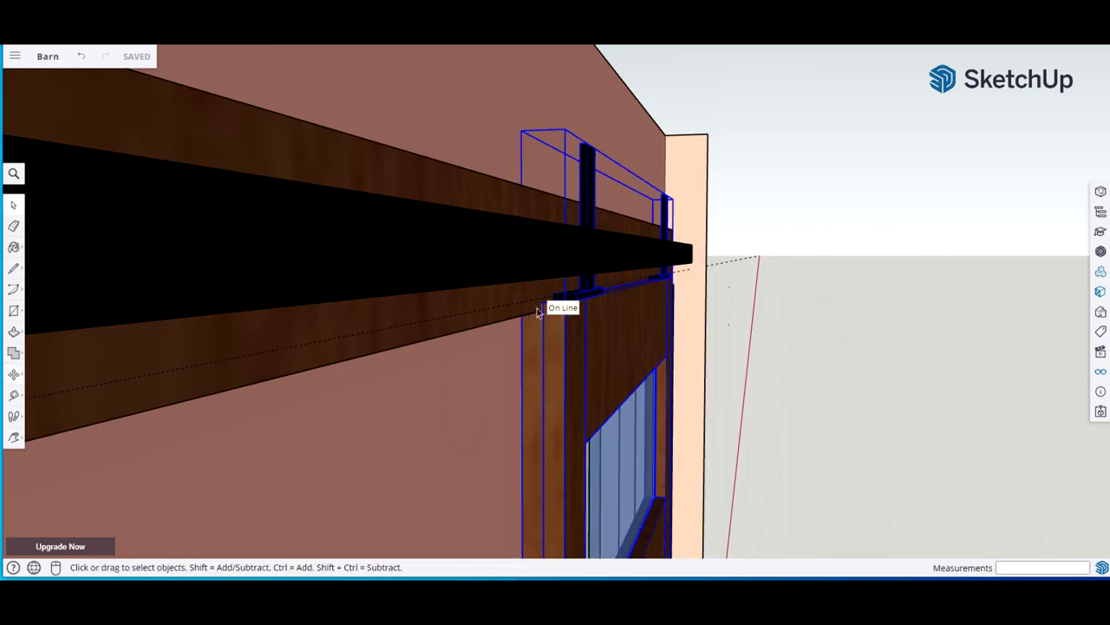
{"action": "mouse_move", "coordinate": [530, 315]}
{"action": "middle_mouse_down"}
{"action": "mouse_move", "coordinate": [562, 305]}
{"action": "mouse_move", "coordinate": [541, 319]}
{"action": "middle_mouse_up"}
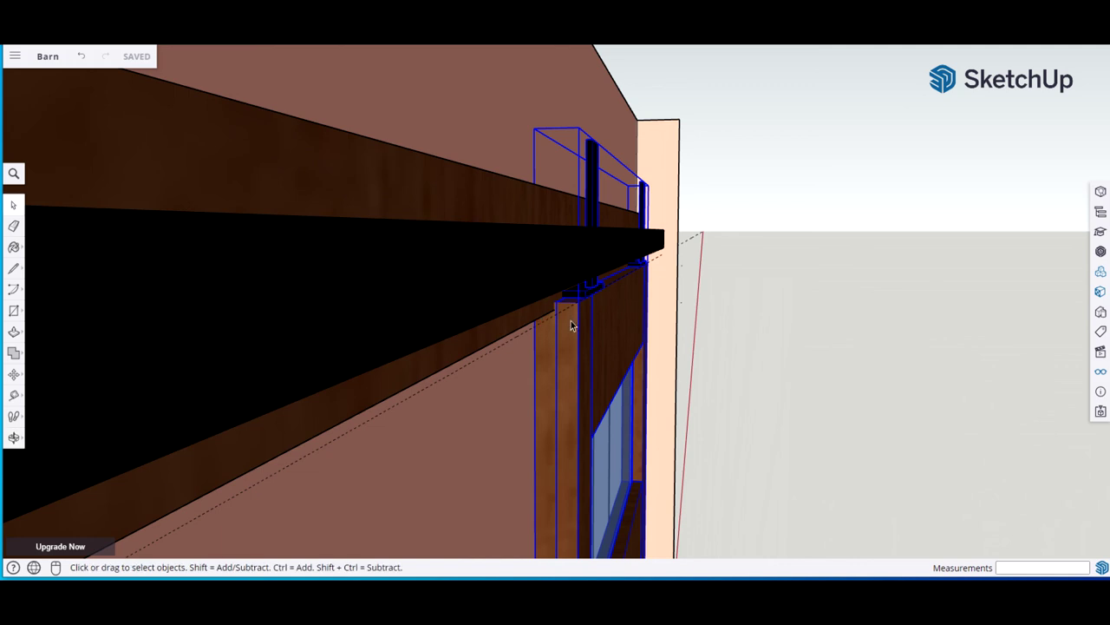
{"action": "scroll", "coordinate": [571, 325], "scroll_direction": "up", "scroll_amount": 5}
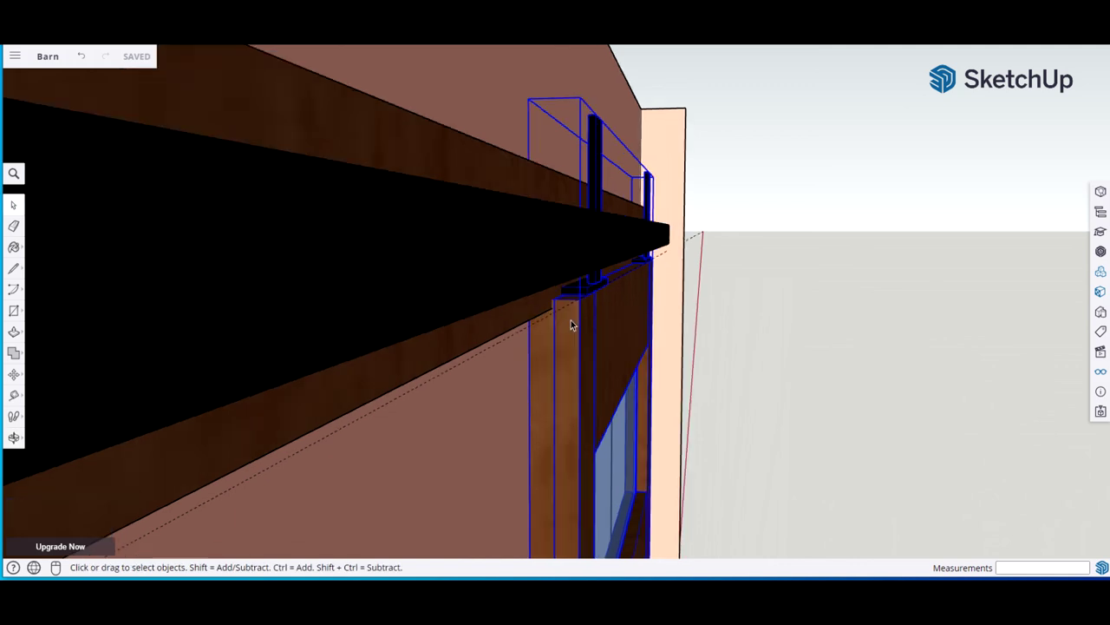
{"action": "mouse_move", "coordinate": [568, 320]}
{"action": "middle_mouse_down"}
{"action": "mouse_move", "coordinate": [575, 310]}
{"action": "mouse_move", "coordinate": [587, 324]}
{"action": "middle_mouse_up"}
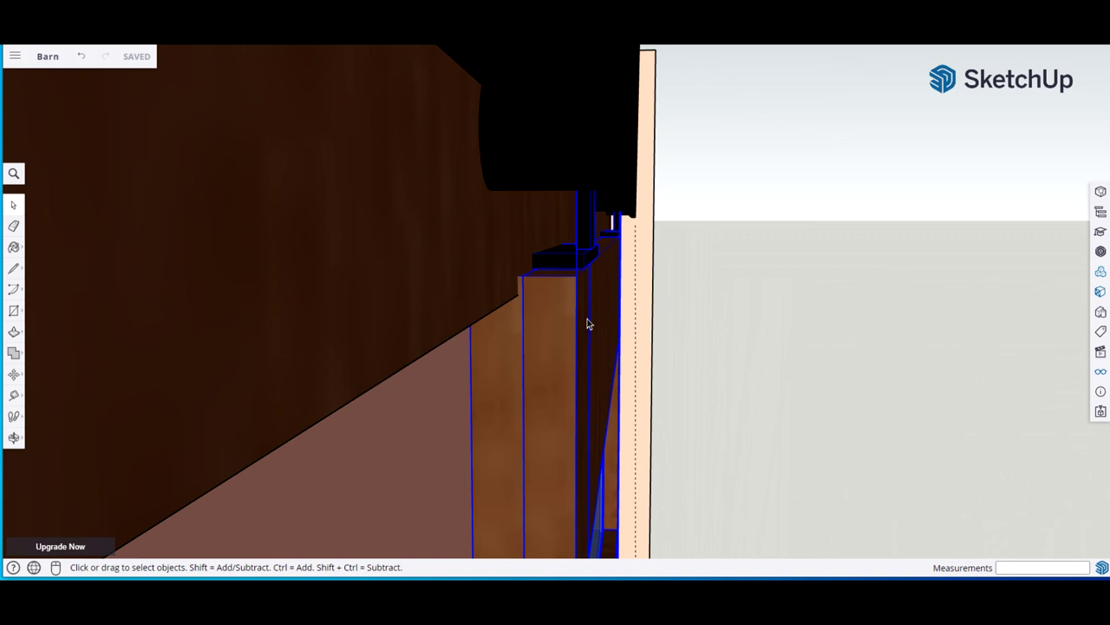
Move the selected door and hangers 1 13/16 inch along the green axis
{"action": "key", "text": "m"}
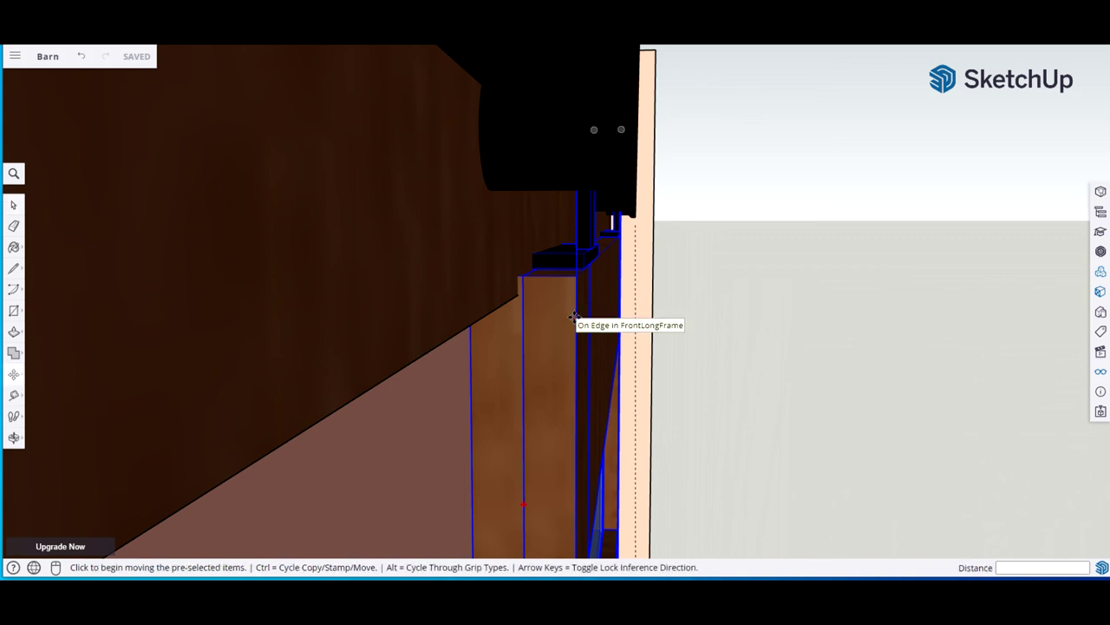
{"action": "left_click", "coordinate": [574, 314]}
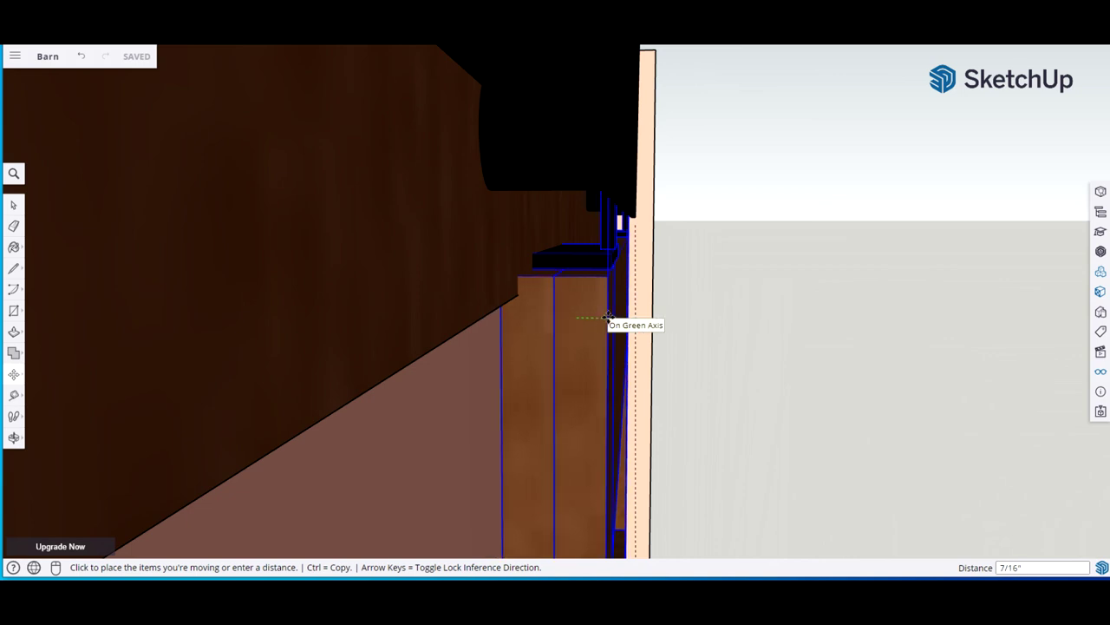
{"action": "type", "text": "1 13/16"}
{"action": "key", "text": "Return"}
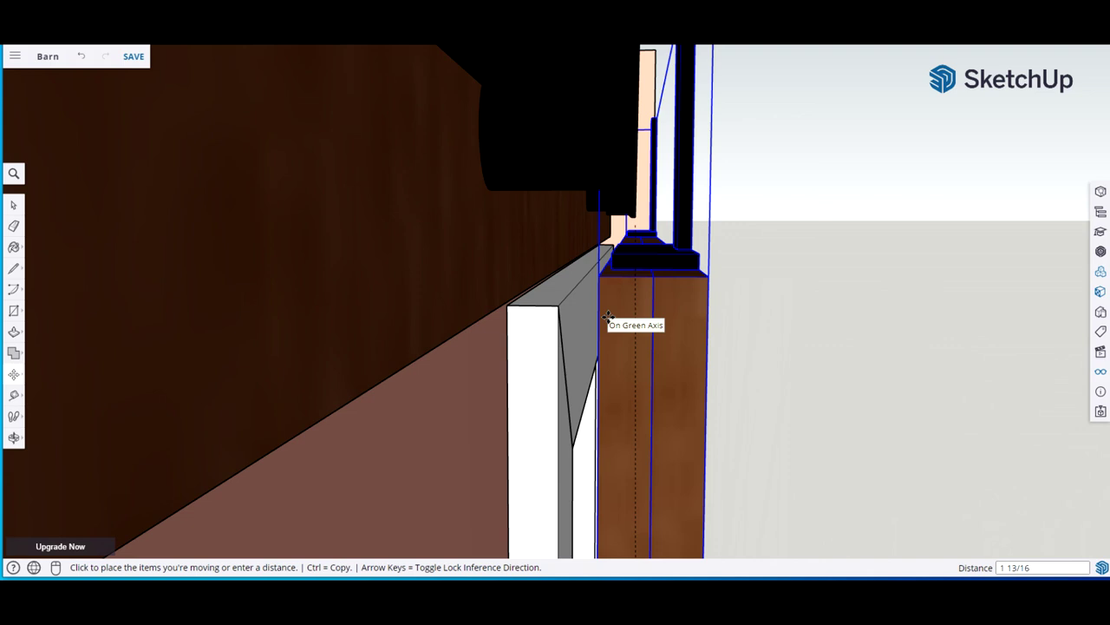
{"action": "key", "text": "space"}
{"action": "left_click", "coordinate": [833, 290]}
Orbit across the door top and start a Tape Measure from the wall's dotted guide
{"action": "middle_click_drag", "start_coordinate": [848, 295], "coordinate": [751, 291]}
{"action": "middle_click_drag", "start_coordinate": [526, 253], "coordinate": [529, 274]}
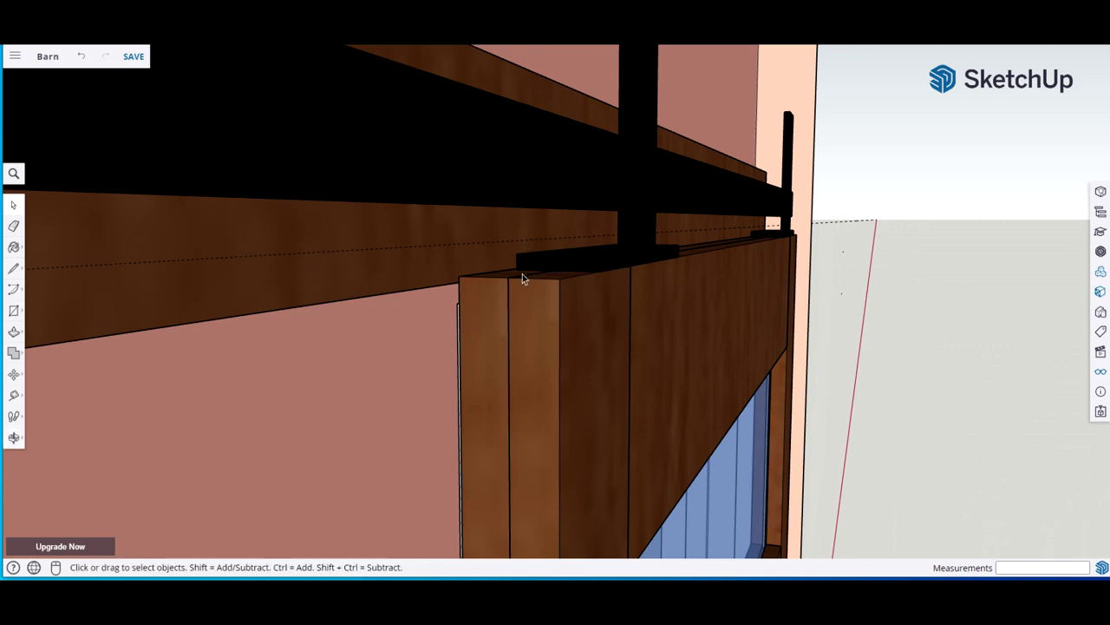
{"action": "scroll", "coordinate": [522, 274], "scroll_direction": "up", "scroll_amount": 5}
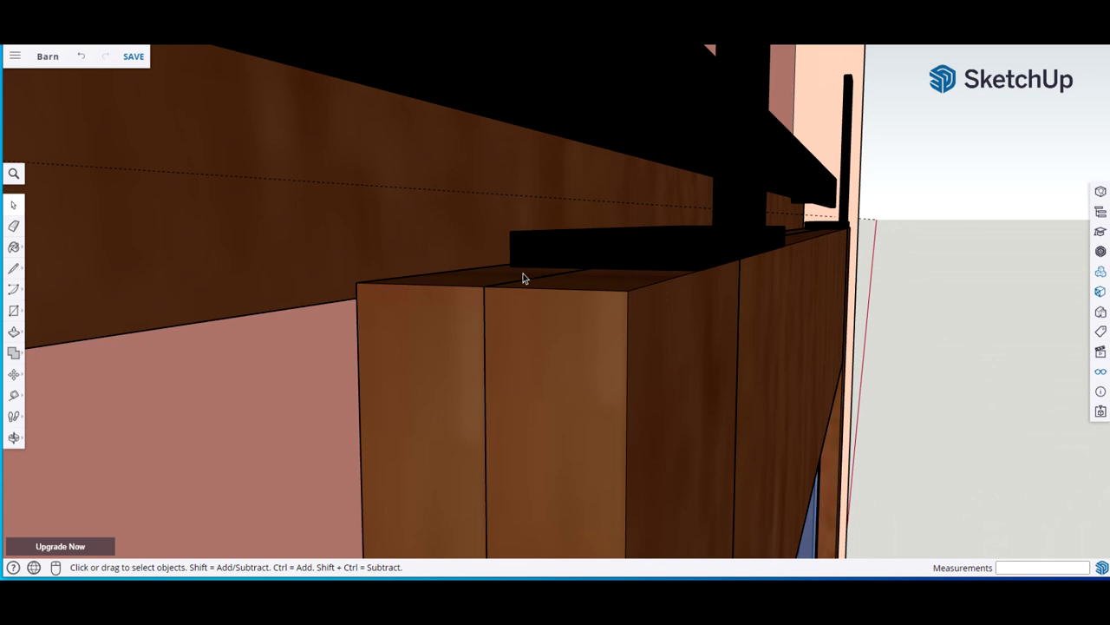
{"action": "key", "text": "m"}
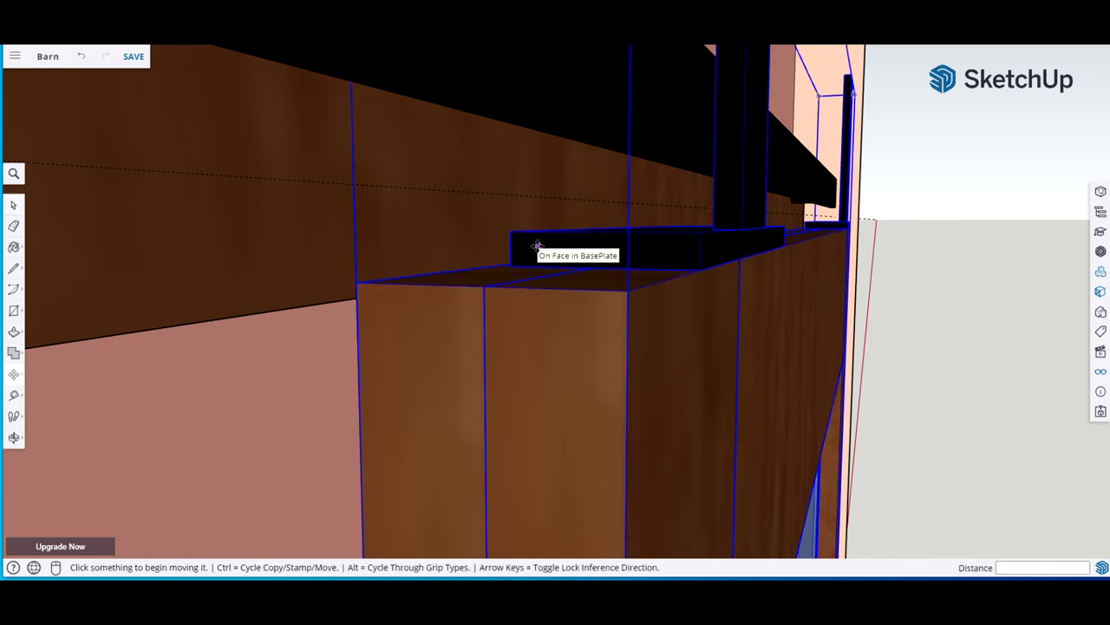
{"action": "key", "text": "space"}
{"action": "key", "text": "o"}
{"action": "left_click_drag", "start_coordinate": [938, 278], "coordinate": [792, 303]}
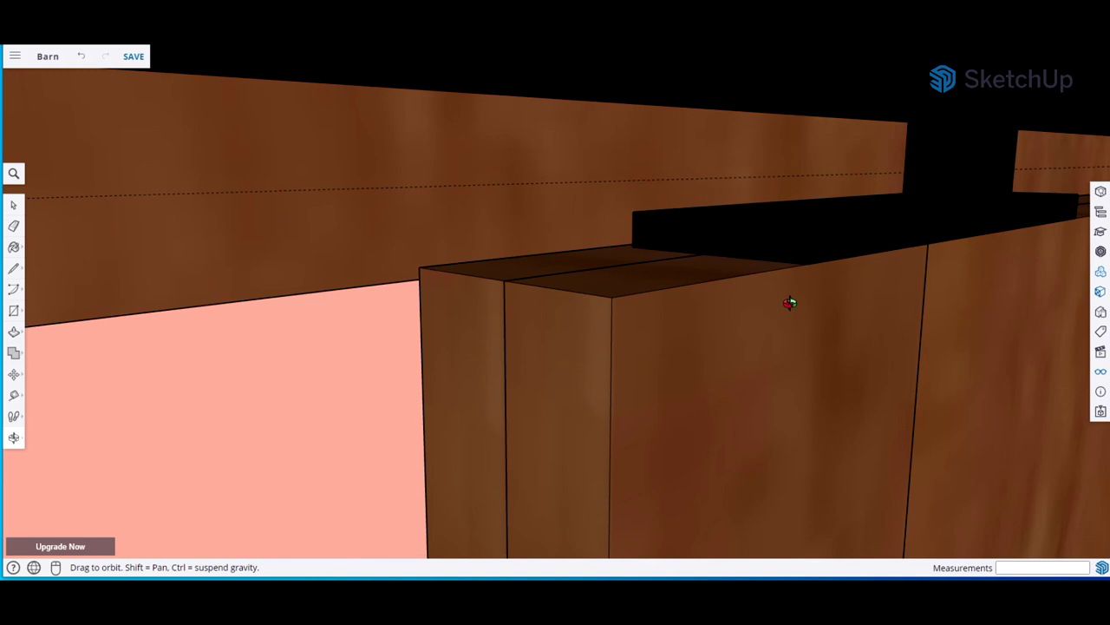
{"action": "key", "text": "space"}
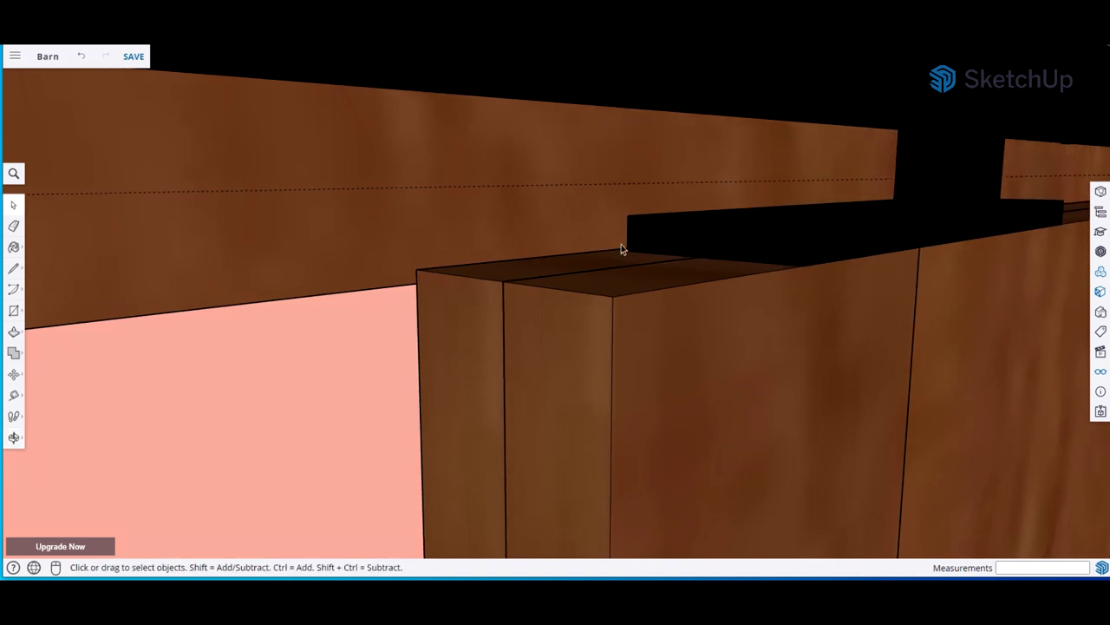
{"action": "key", "text": "t"}
{"action": "left_click", "coordinate": [562, 183]}
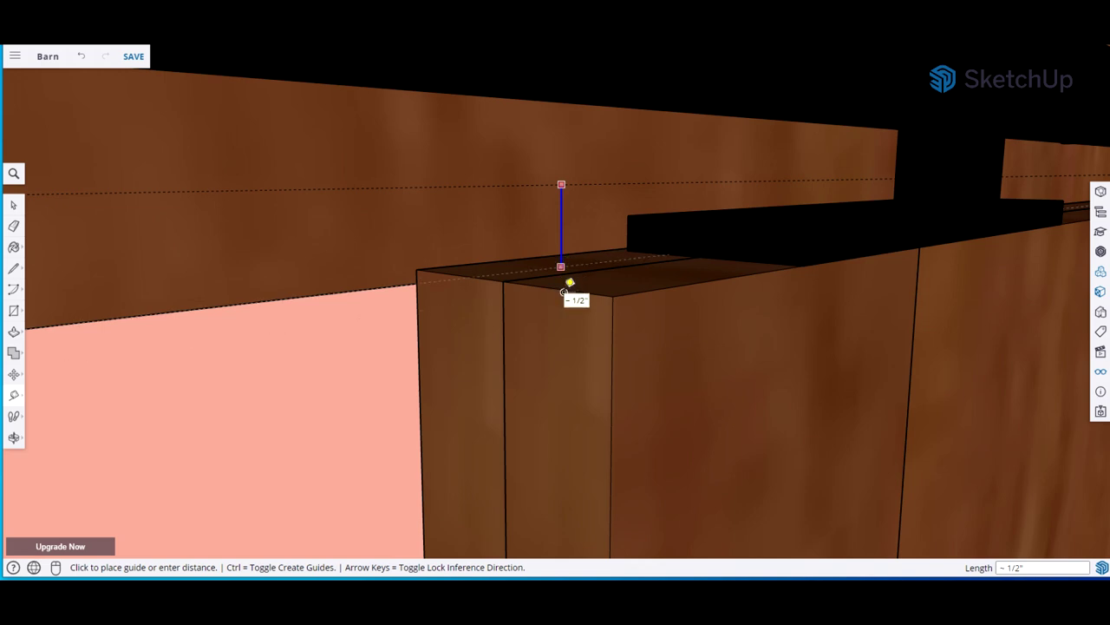
After measuring the gap, move the door up 0.5 inch along the blue axis
{"action": "middle_click_drag", "start_coordinate": [563, 255], "coordinate": [634, 228]}
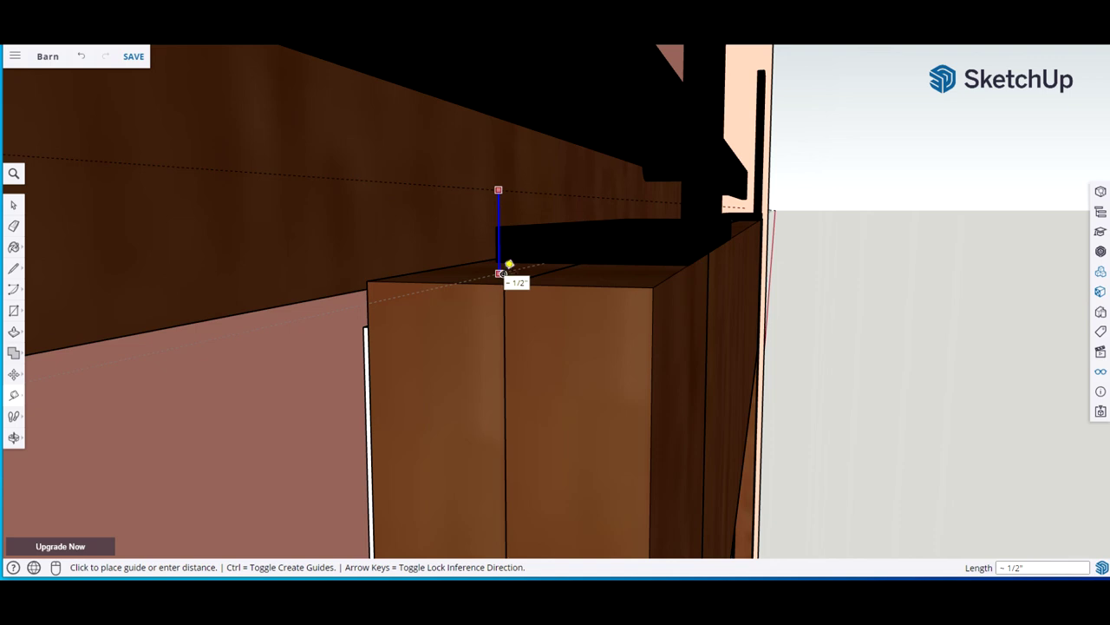
{"action": "key", "text": "space"}
{"action": "left_click", "coordinate": [485, 318]}
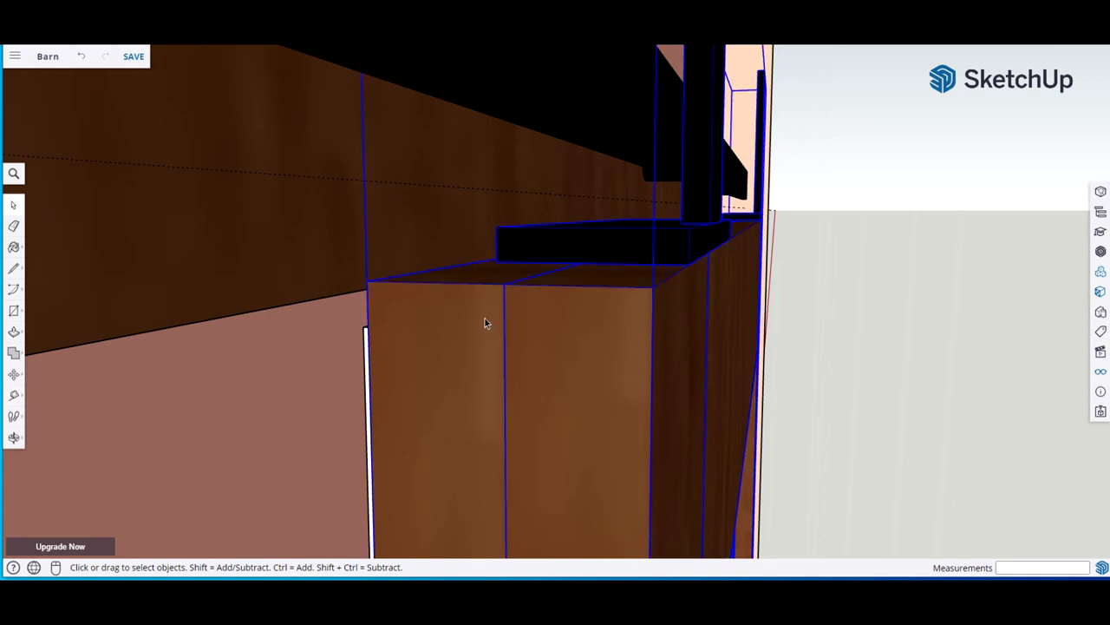
{"action": "key", "text": "m"}
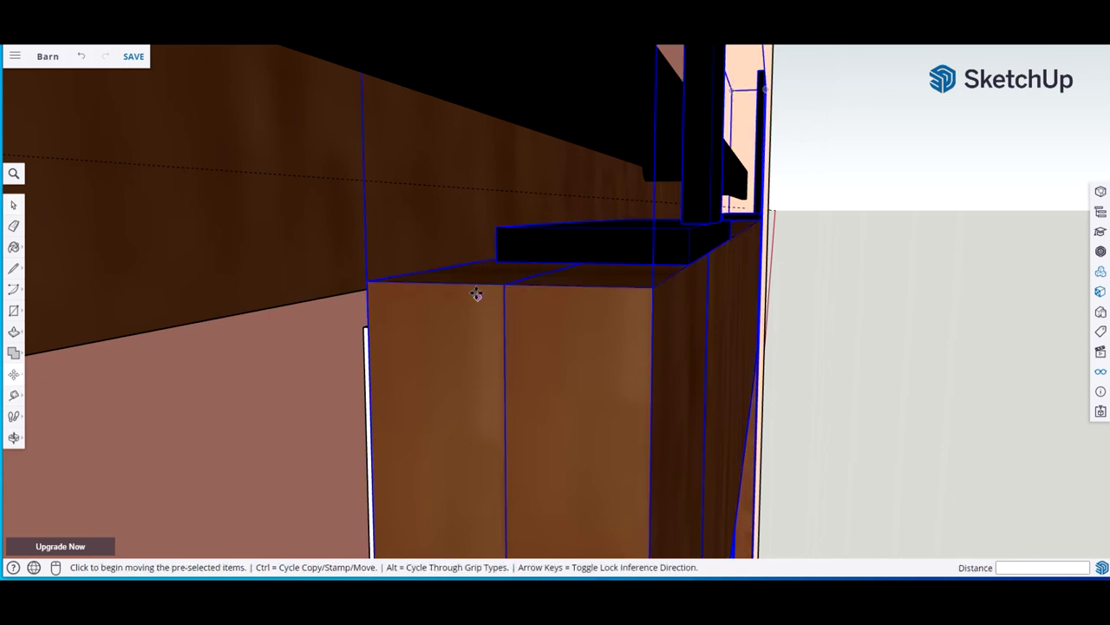
{"action": "left_click", "coordinate": [478, 282]}
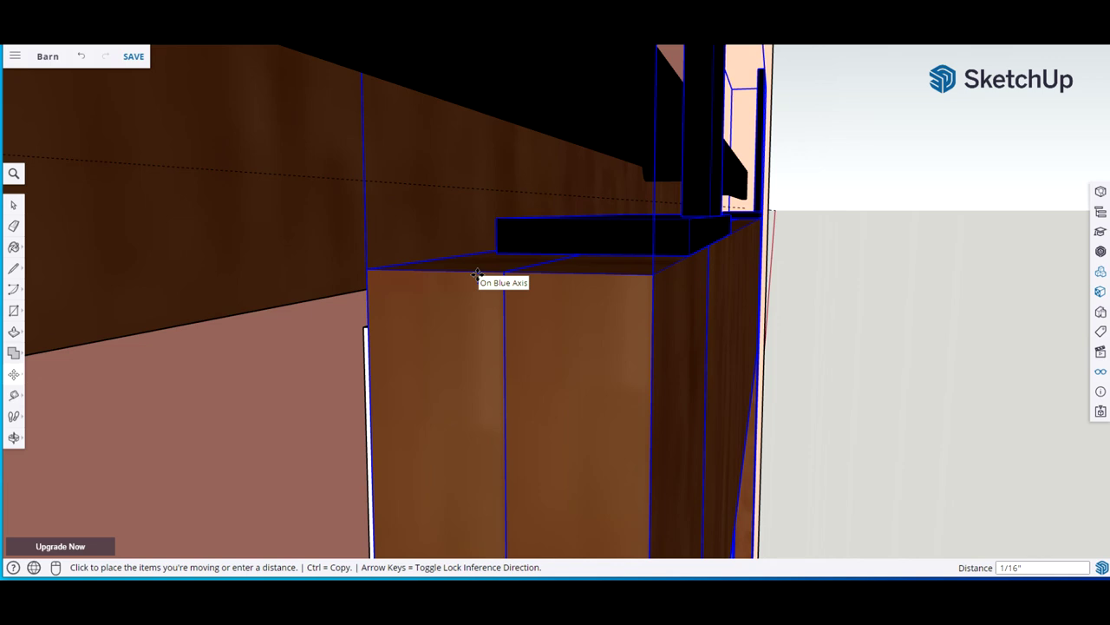
{"action": "type", "text": ".5"}
{"action": "key", "text": "Return"}
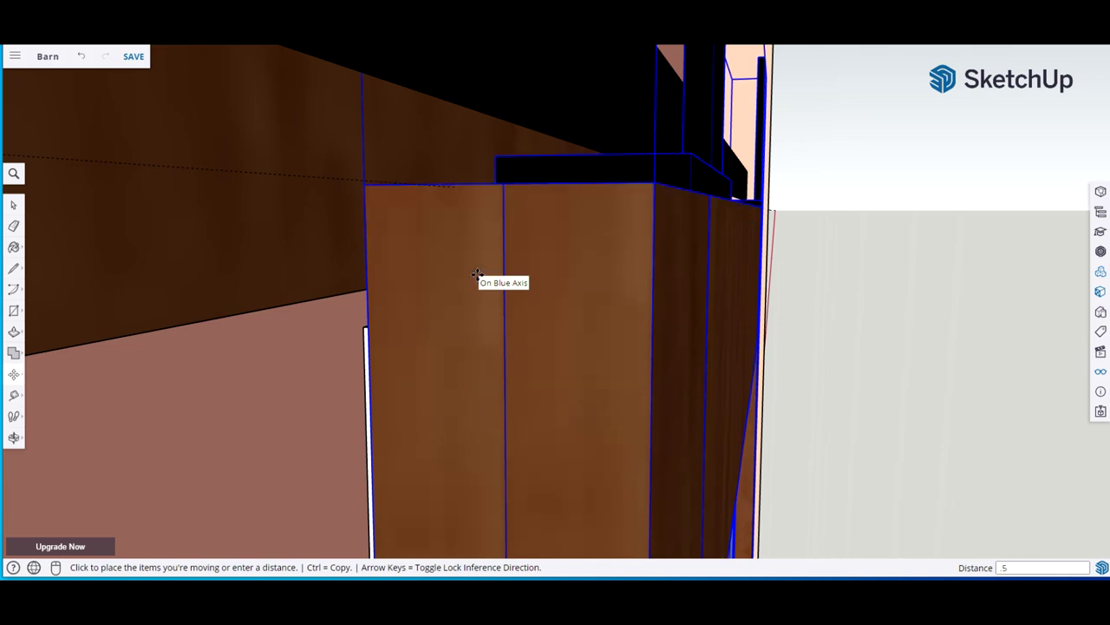
Deselect and orbit to check the door top meets the hanger plates
{"action": "key", "text": "space"}
{"action": "key", "text": "o"}
{"action": "left_click_drag", "start_coordinate": [696, 228], "coordinate": [616, 314]}
{"action": "key", "text": "space"}
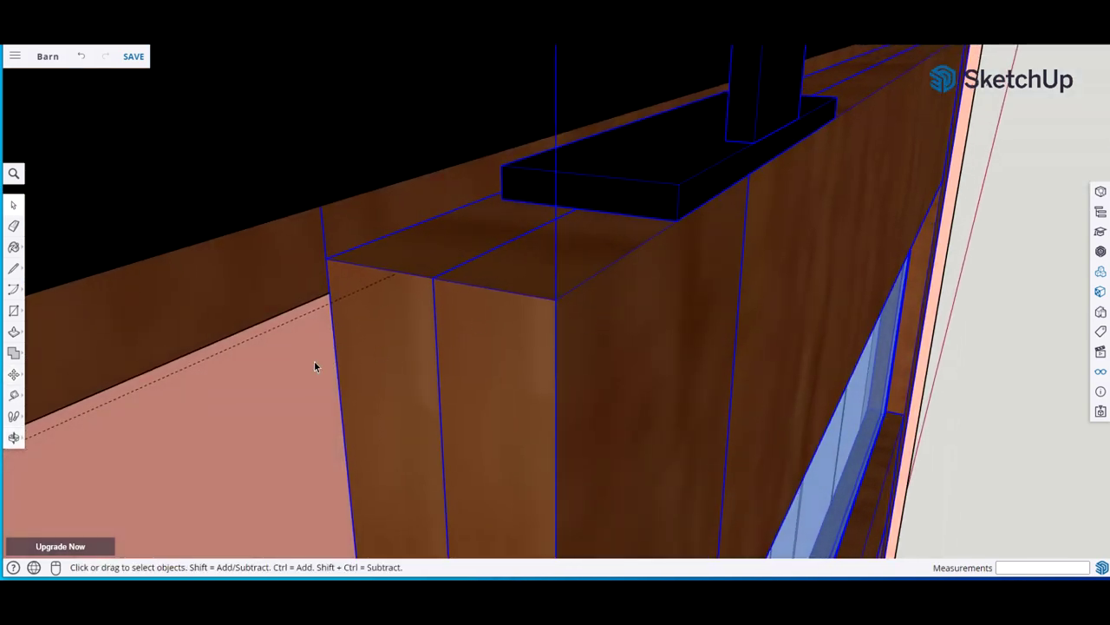
{"action": "left_click", "coordinate": [268, 379]}
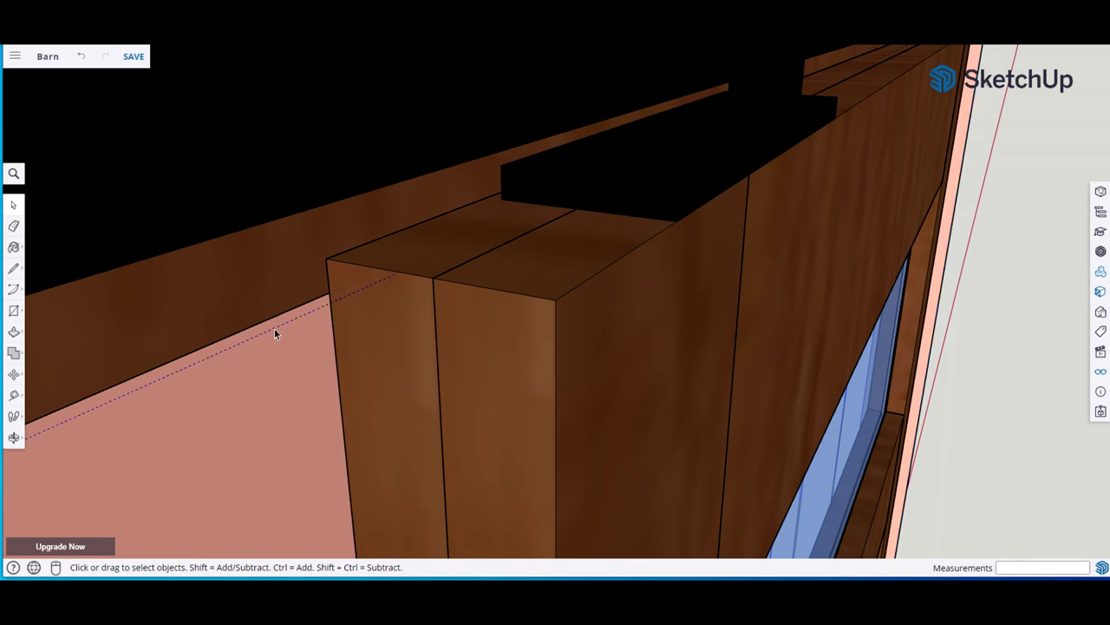
{"action": "mouse_move", "coordinate": [275, 326]}
{"action": "middle_mouse_down"}
{"action": "mouse_move", "coordinate": [319, 270]}
{"action": "mouse_move", "coordinate": [280, 340]}
{"action": "middle_mouse_up"}
{"action": "scroll", "coordinate": [294, 340], "scroll_direction": "down", "scroll_amount": 2}
{"action": "scroll", "coordinate": [338, 321], "scroll_direction": "down", "scroll_amount": 3}
Zoom out, pan and orbit to a straight-on front view of the door on its rail
{"action": "middle_click_drag", "start_coordinate": [350, 310], "coordinate": [908, 301]}
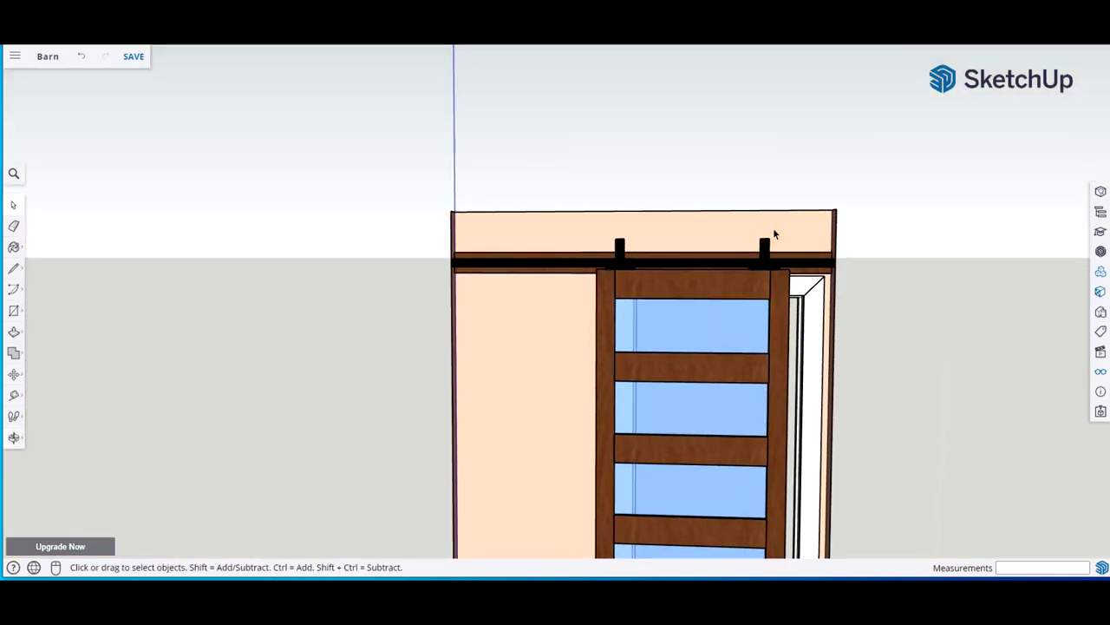
{"action": "key", "text": "h"}
{"action": "left_click_drag", "start_coordinate": [746, 211], "coordinate": [635, 96]}
{"action": "scroll", "coordinate": [840, 184], "scroll_direction": "down", "scroll_amount": 1}
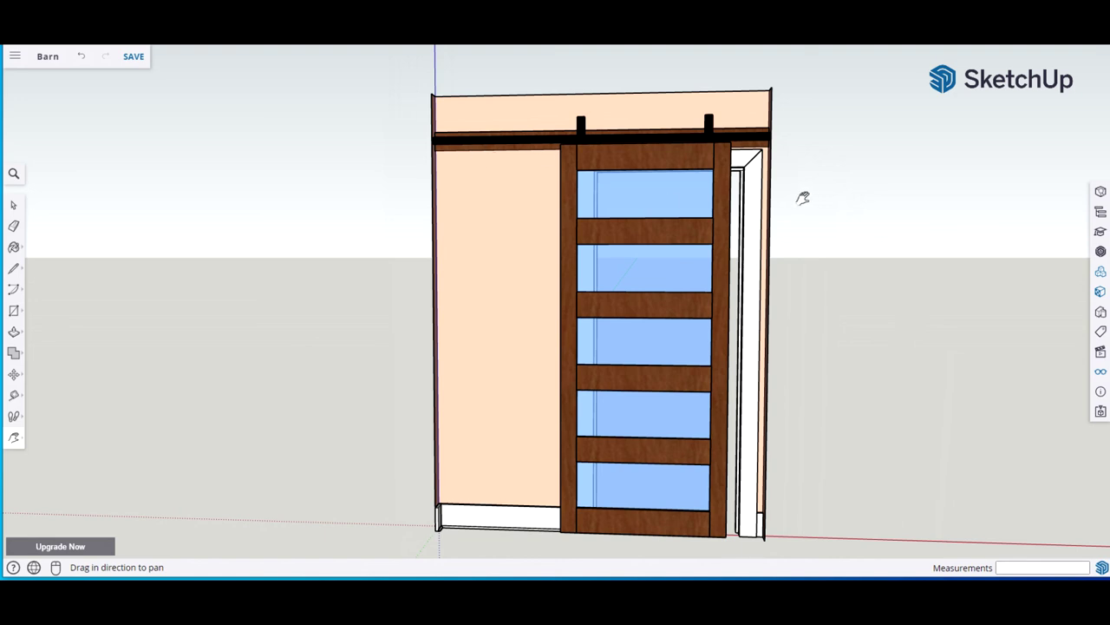
{"action": "key", "text": "o"}
{"action": "left_click_drag", "start_coordinate": [877, 240], "coordinate": [609, 275]}
{"action": "middle_click_drag", "start_coordinate": [609, 274], "coordinate": [691, 227]}
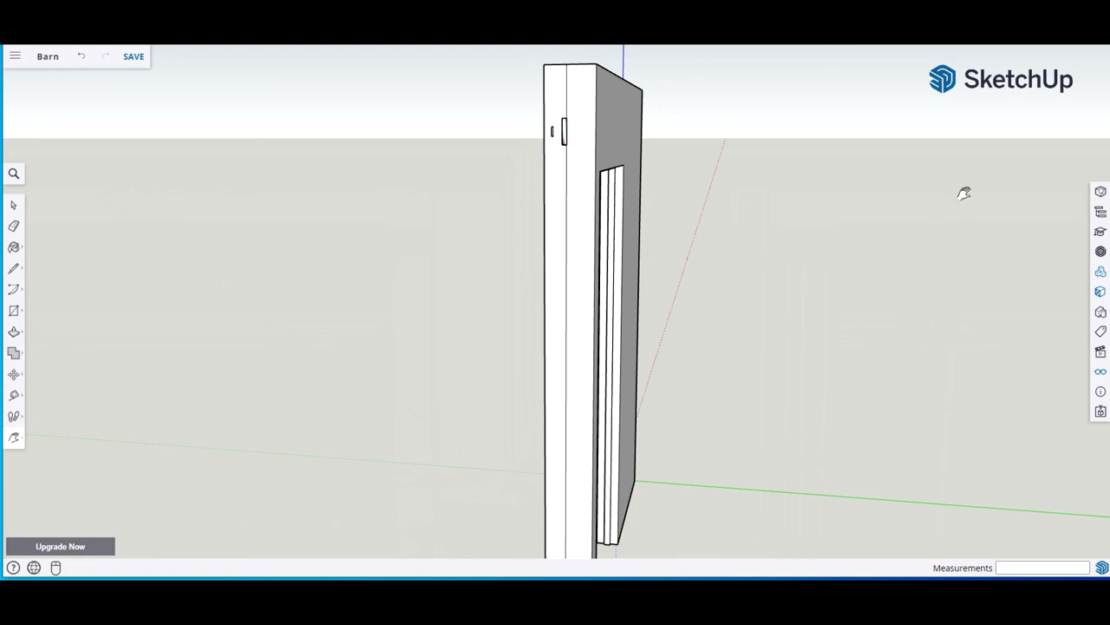
{"action": "middle_click_drag", "start_coordinate": [647, 436], "coordinate": [594, 372]}
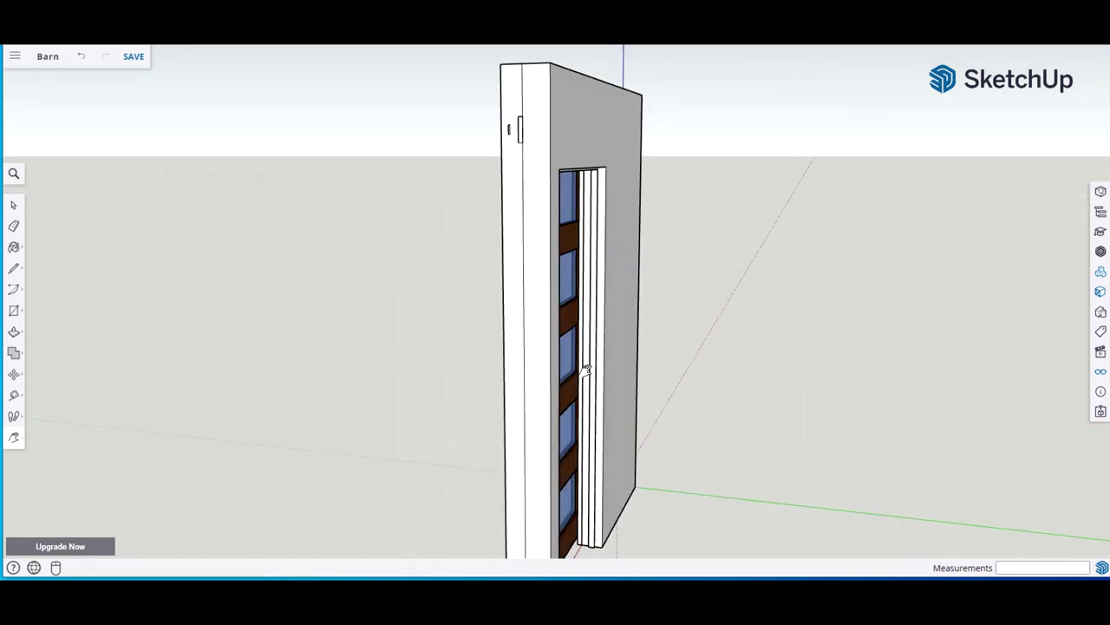
{"action": "middle_click_drag", "start_coordinate": [697, 419], "coordinate": [961, 390]}
{"action": "middle_click_drag", "start_coordinate": [465, 426], "coordinate": [818, 384]}
{"action": "middle_click_drag", "start_coordinate": [773, 324], "coordinate": [822, 285]}
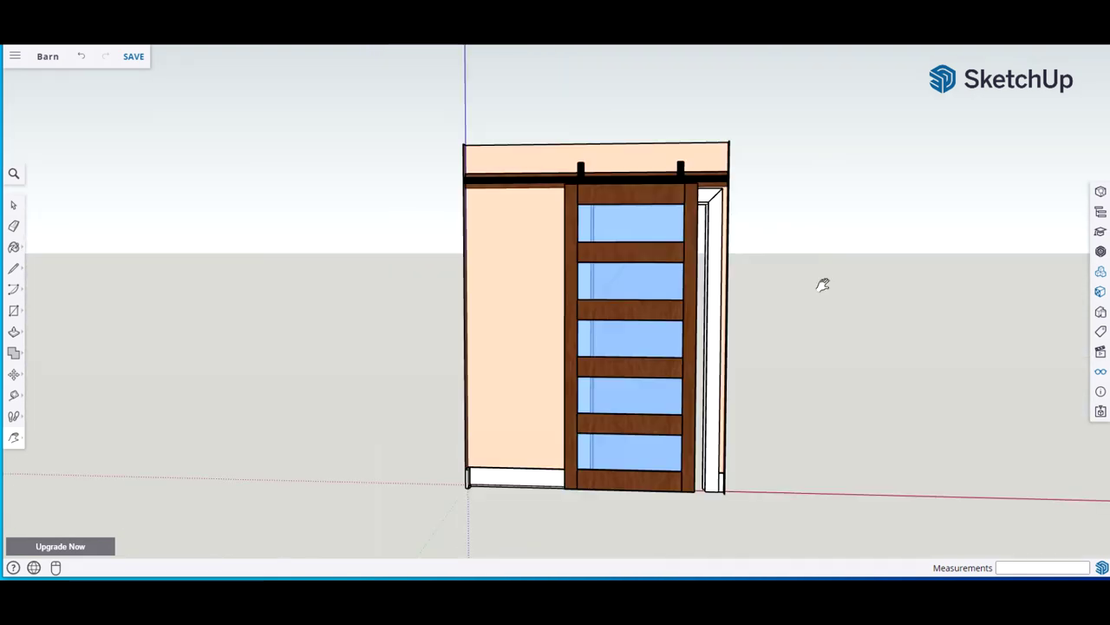